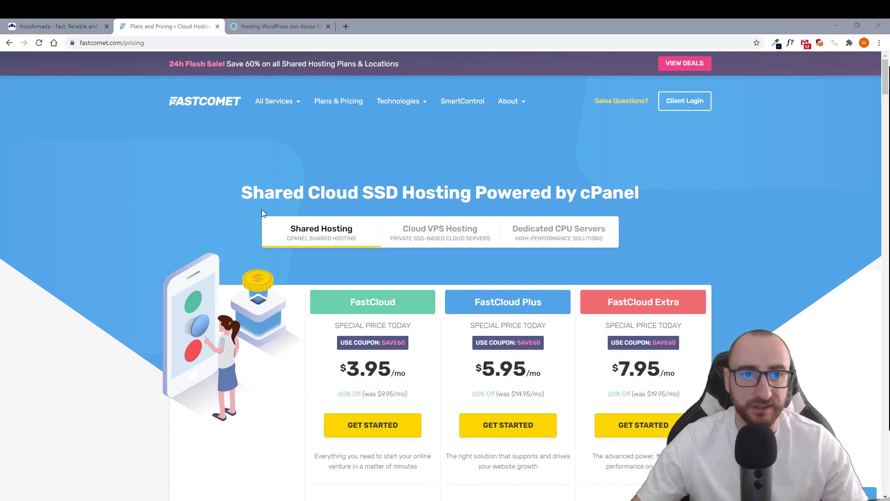
Open HostArmada's shared hosting plans from its home page and select the Start Dock plan.
left_click(52, 25)
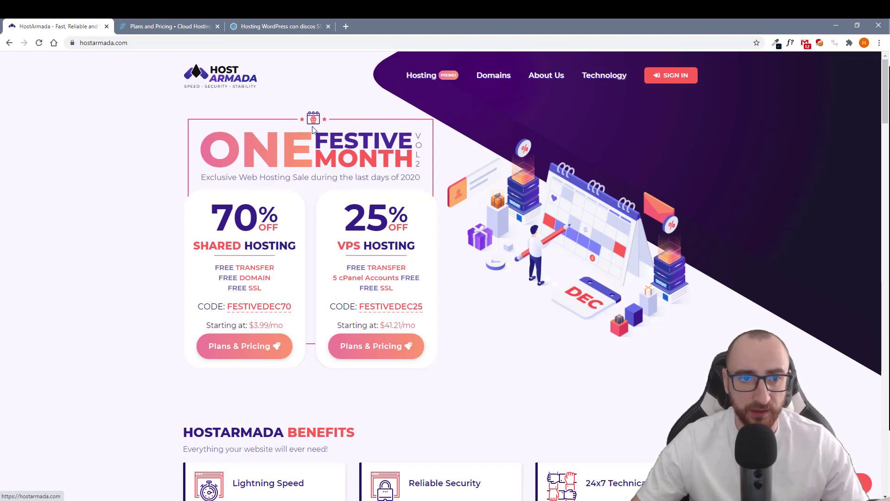
left_click(153, 26)
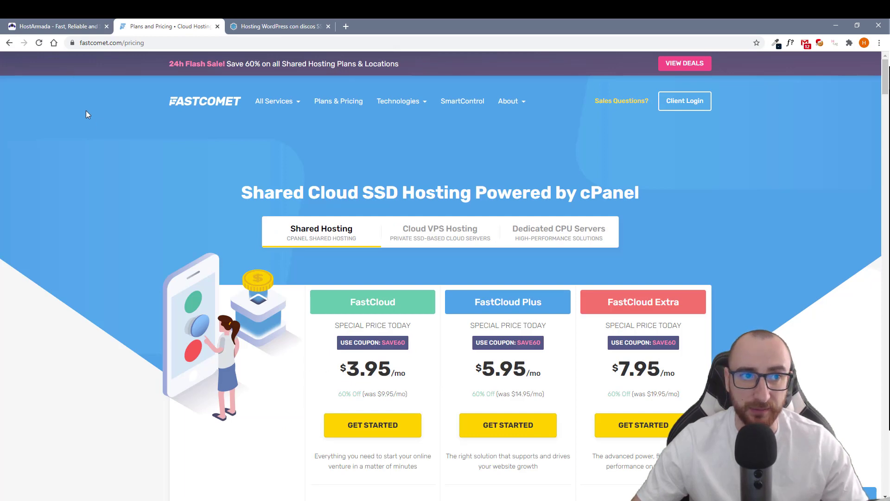
left_click(65, 31)
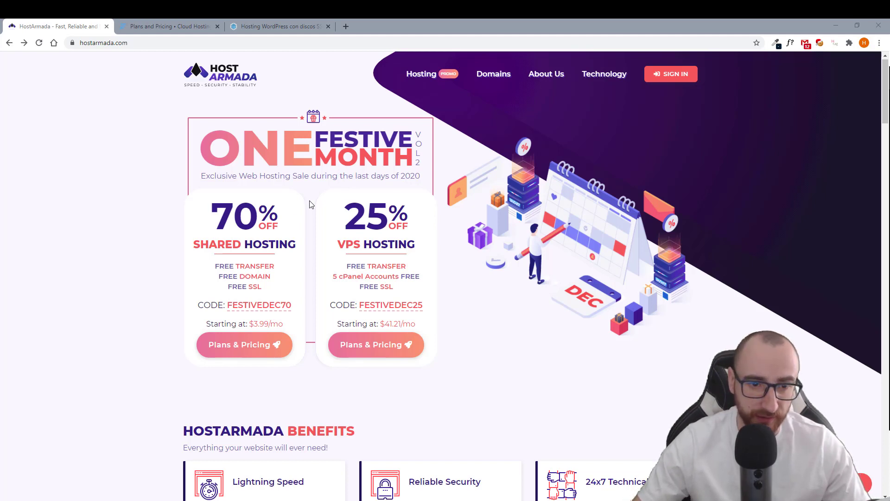
left_click(236, 343)
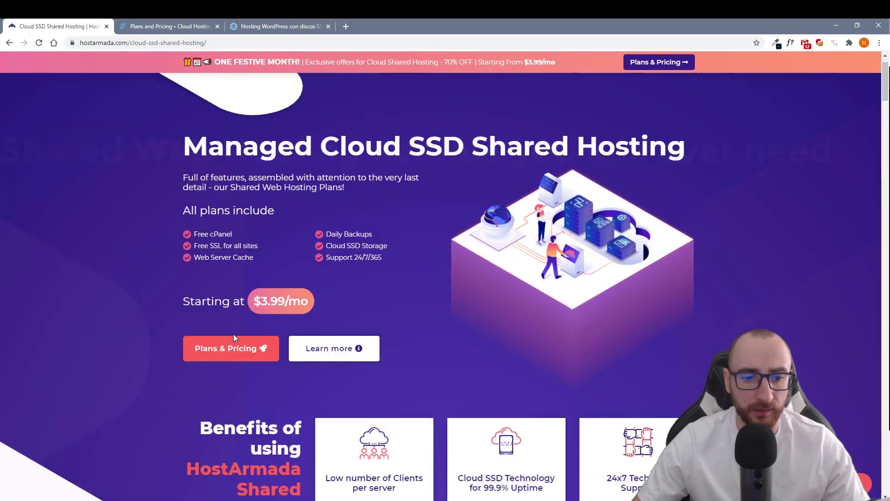
scroll(304, 318, "down", 6)
scroll(304, 318, "down", 5)
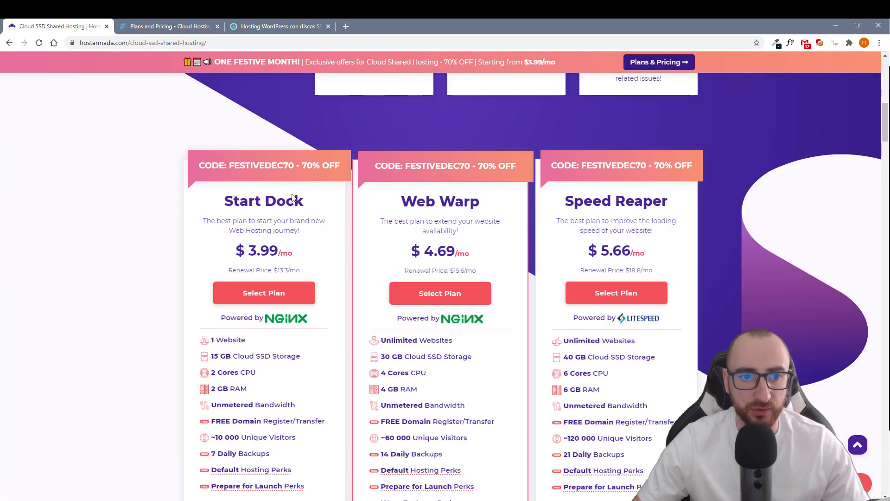
left_click(272, 293)
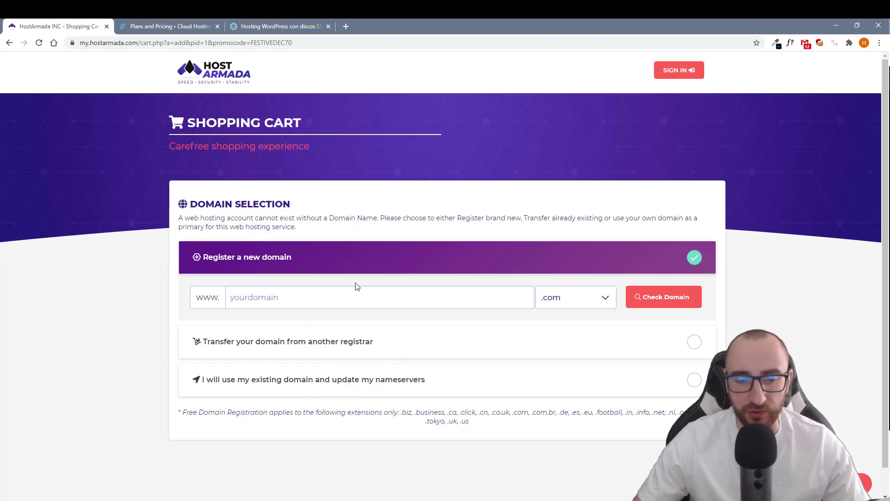
Check whether the new domain hdsflkadsjhfaslduashy is available with the .com extension.
left_click(273, 297)
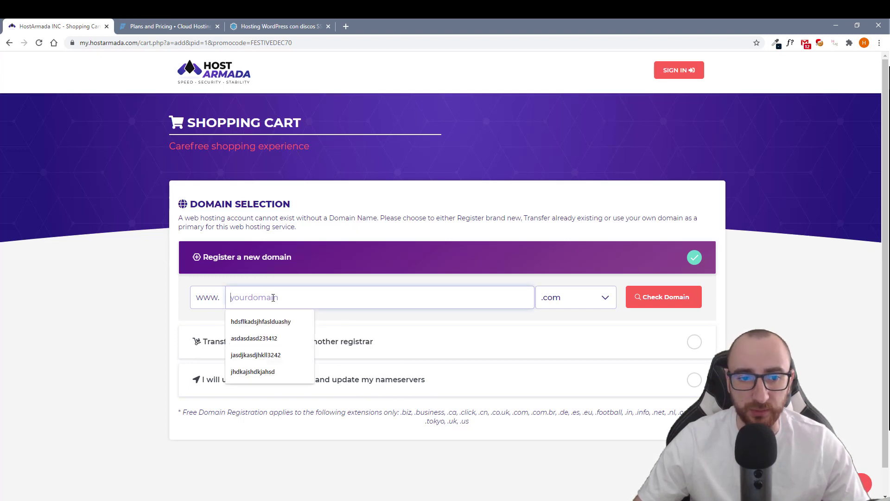
left_click(282, 321)
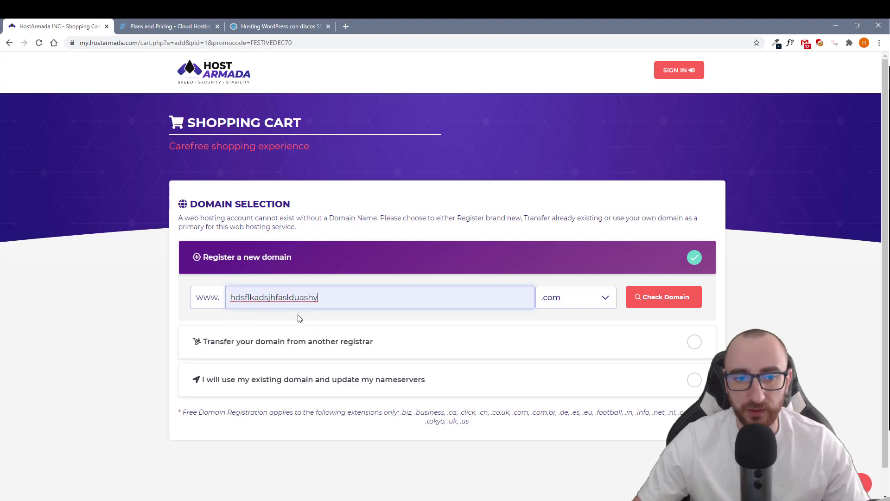
left_click(598, 298)
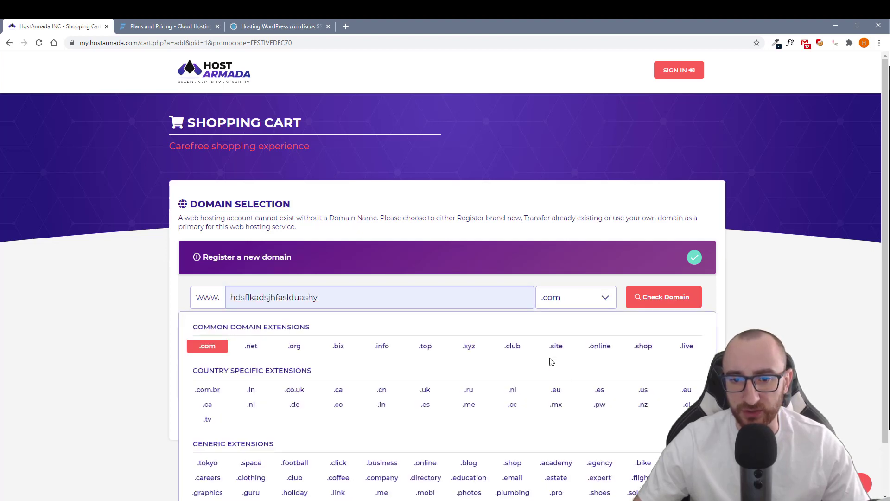
scroll(464, 394, "down", 1)
left_click(598, 284)
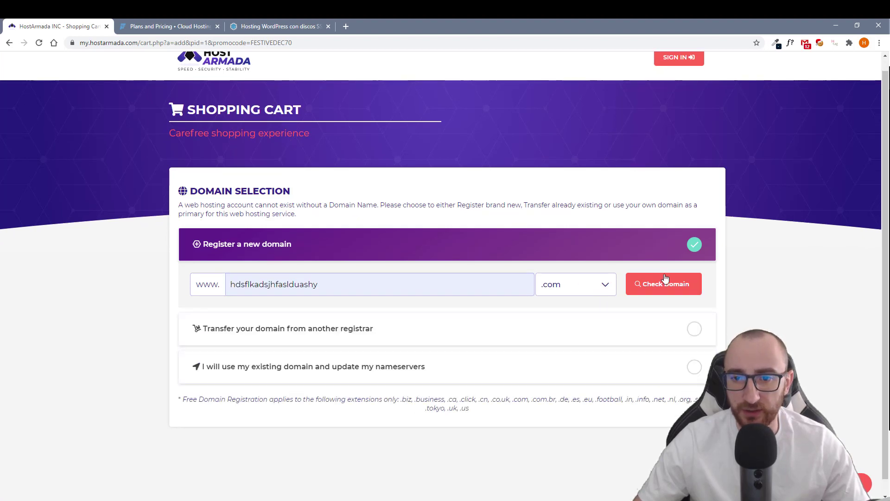
left_click(637, 285)
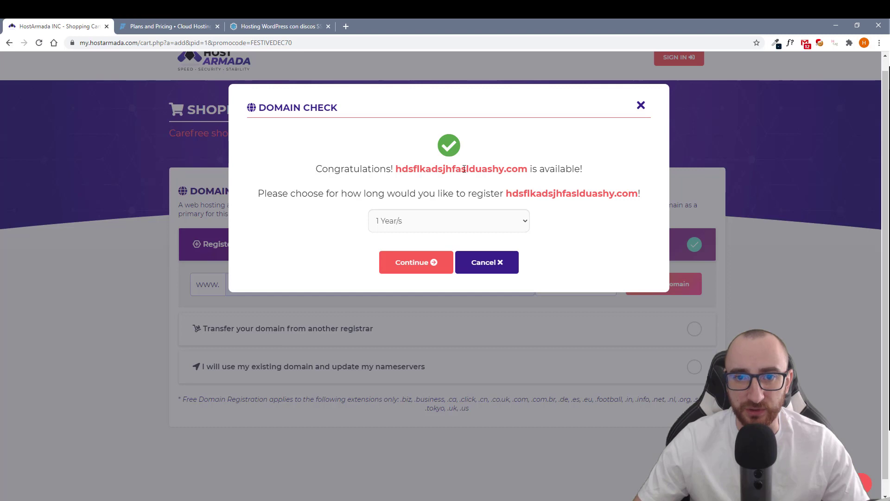
Choose a registration period of 1 year for the domain and continue to the hosting configuration.
left_click(505, 223)
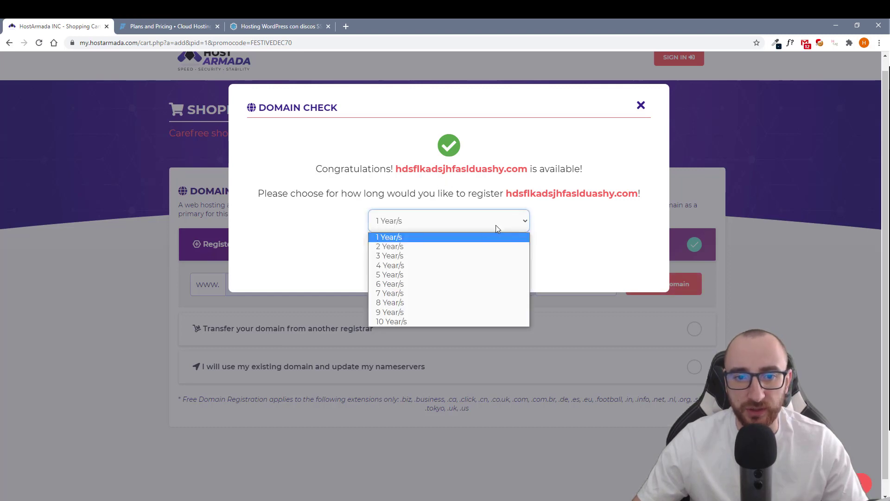
left_click(403, 238)
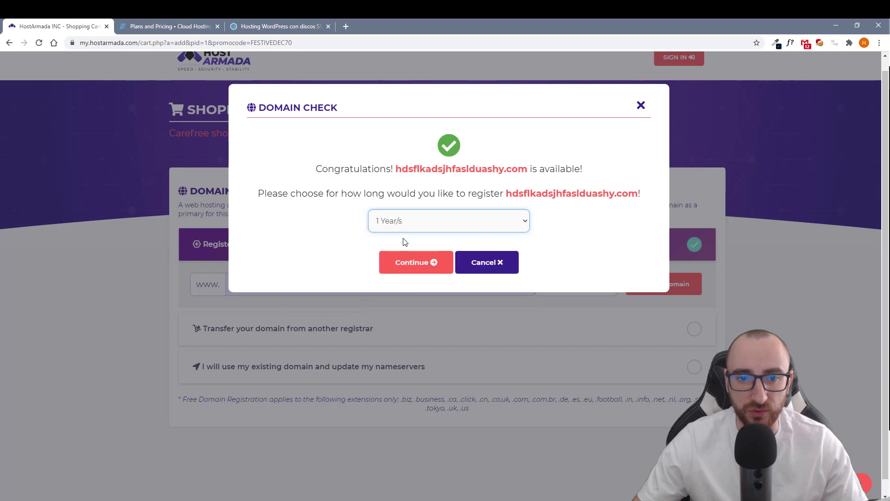
left_click(437, 264)
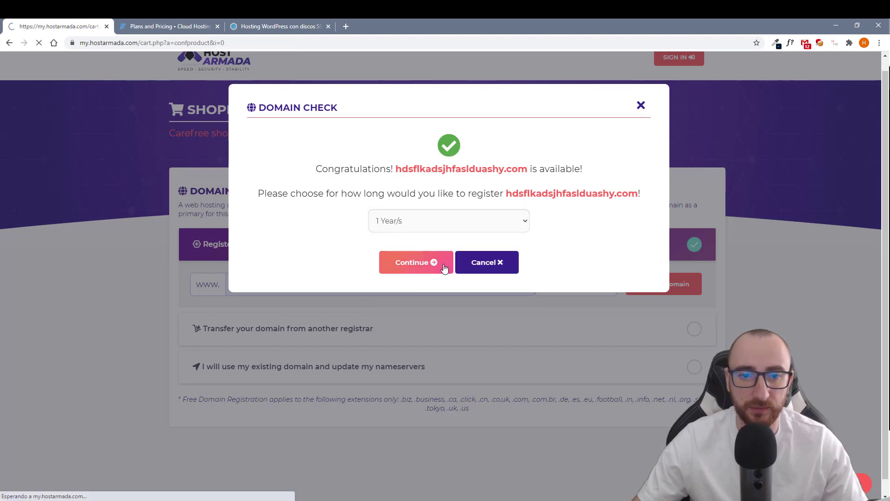
Preview the order with annual billing and the Frankfurt datacenter, and continue through the domain configuration to the order summary.
scroll(430, 271, "down", 3)
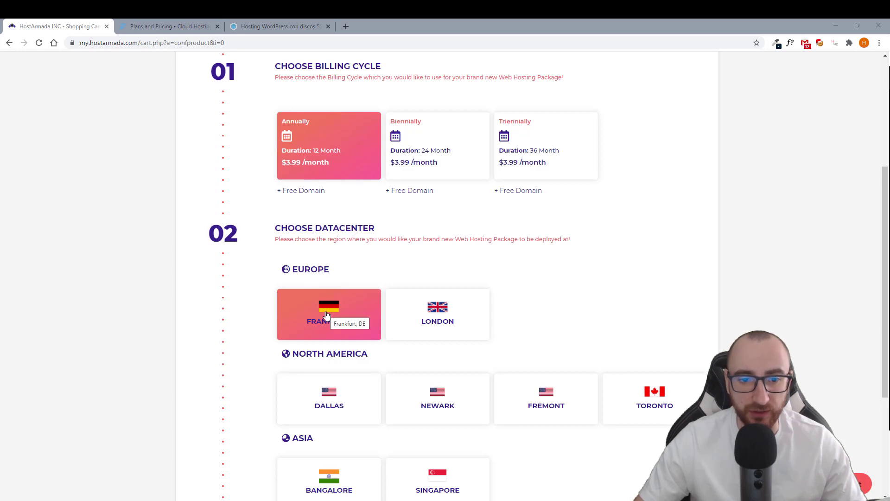
scroll(309, 312, "down", 3)
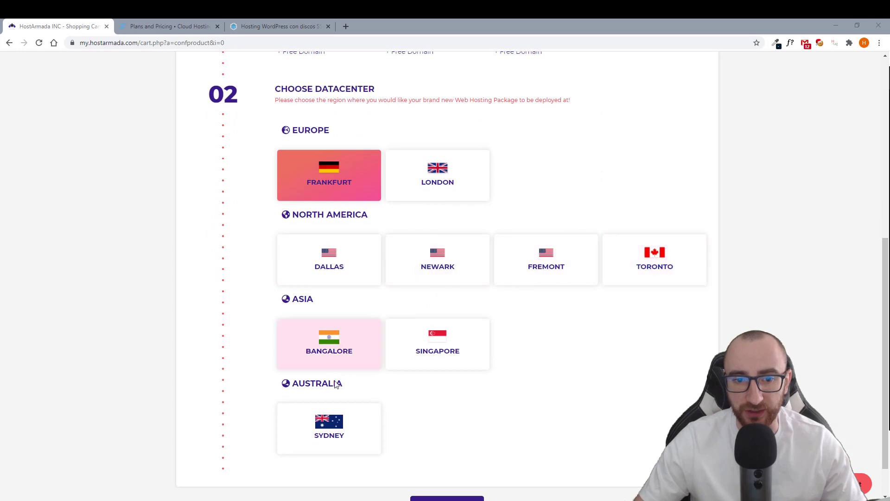
scroll(463, 345, "down", 1)
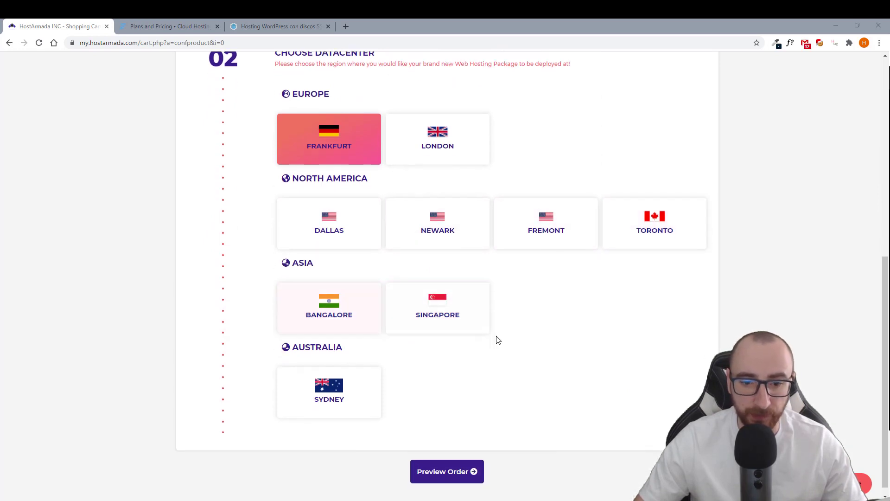
left_click(470, 461)
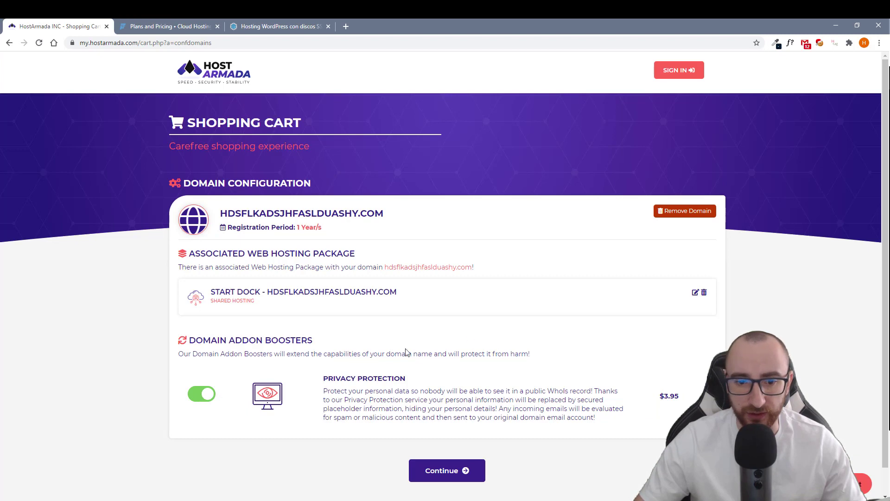
left_click(469, 474)
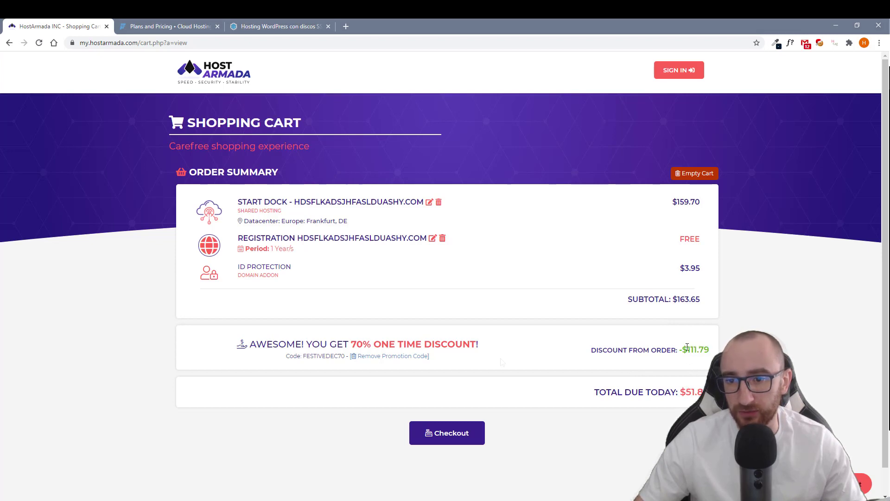
Proceed to checkout and look over the account, billing information and payment method sections.
left_click(469, 434)
scroll(420, 344, "down", 5)
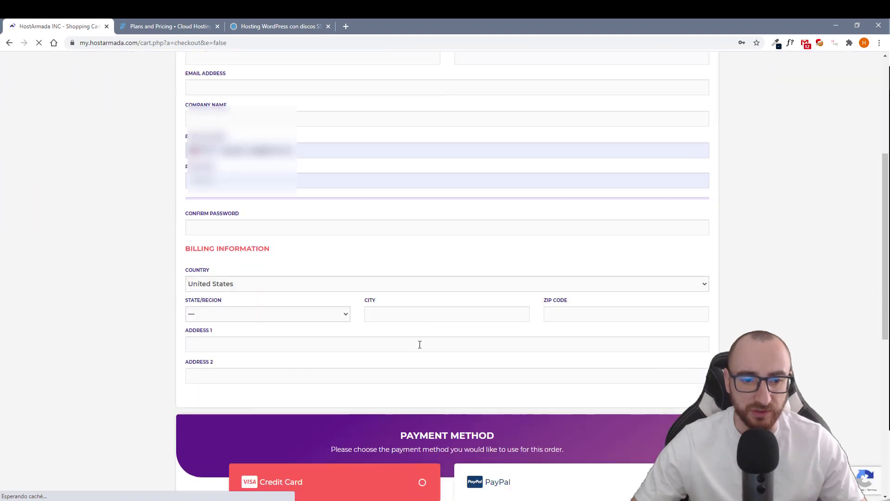
scroll(420, 345, "down", 3)
scroll(376, 355, "down", 1)
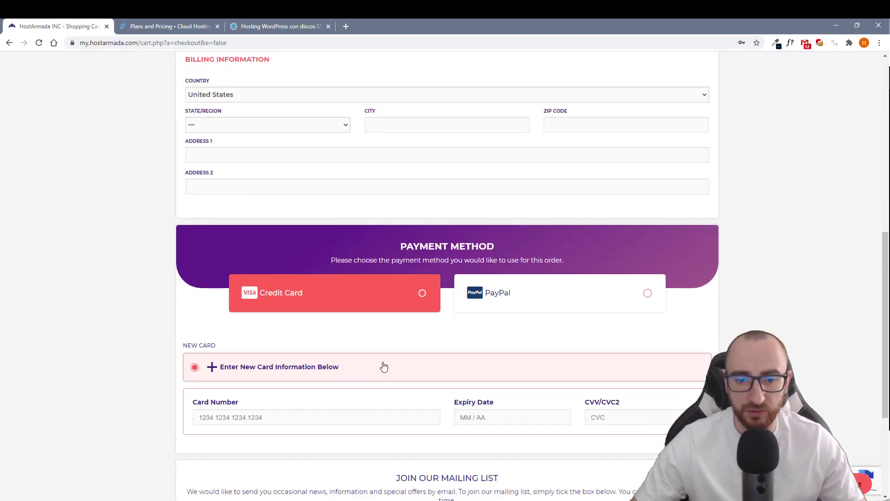
scroll(417, 365, "down", 3)
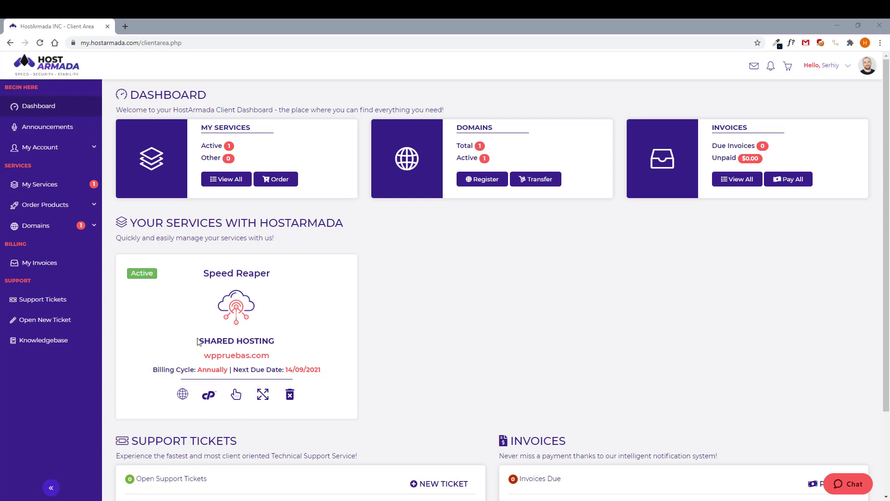
Open cPanel for the Speed Reaper hosting service and view the options in its account menu.
left_click(209, 397)
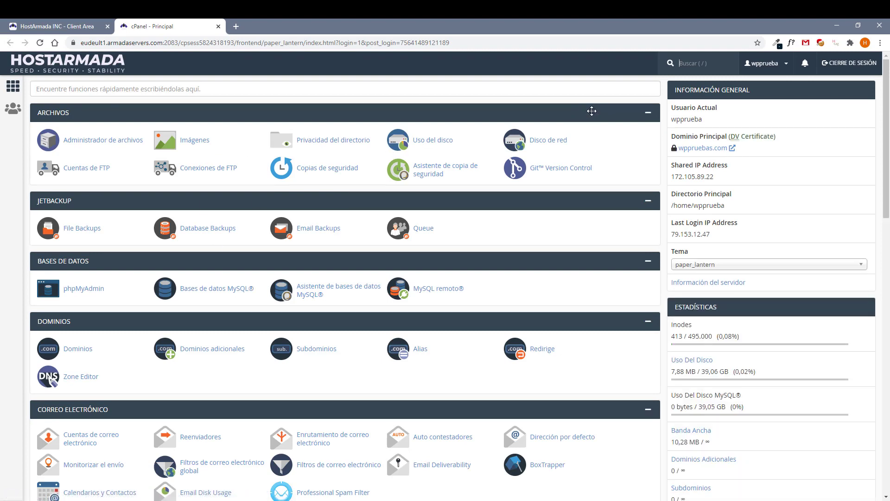
left_click(765, 63)
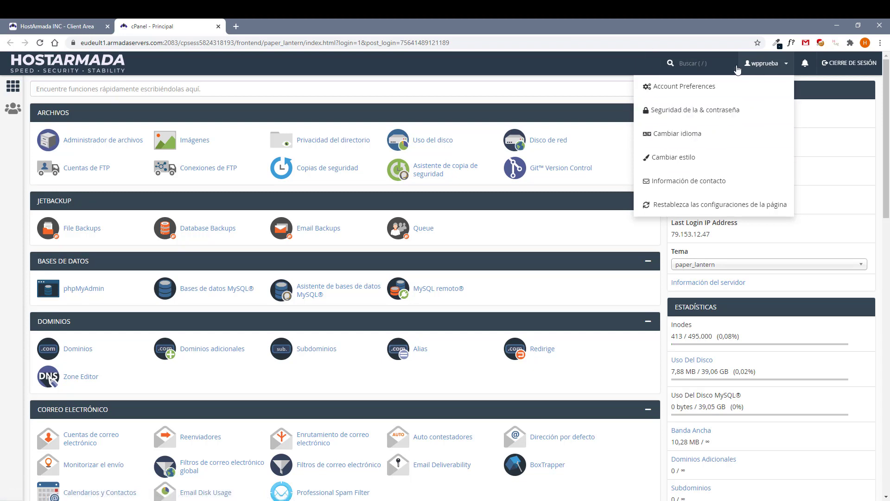
left_click(612, 66)
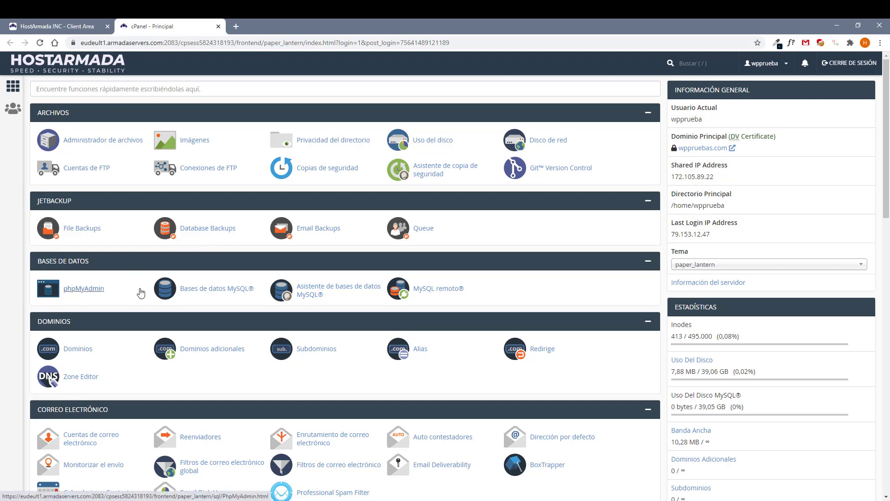
Find "php" on the cPanel page and open the PHP version selector (Seleccionar Versión PHP).
scroll(140, 293, "down", 5)
scroll(209, 278, "up", 1)
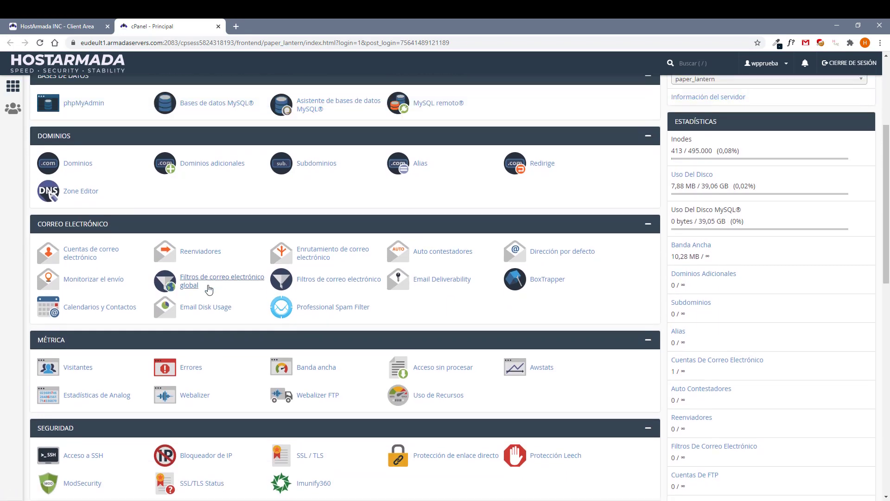
scroll(207, 288, "down", 2)
scroll(232, 279, "up", 3)
key("ctrl+f")
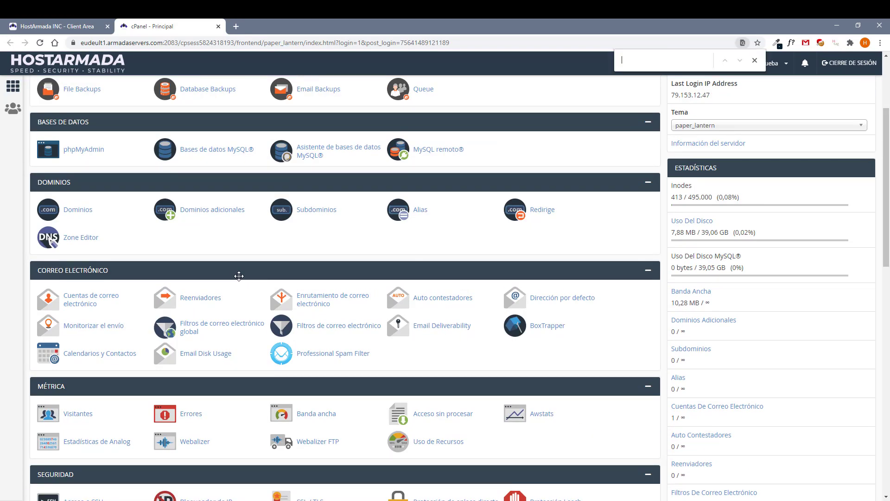
type("php")
key("Return")
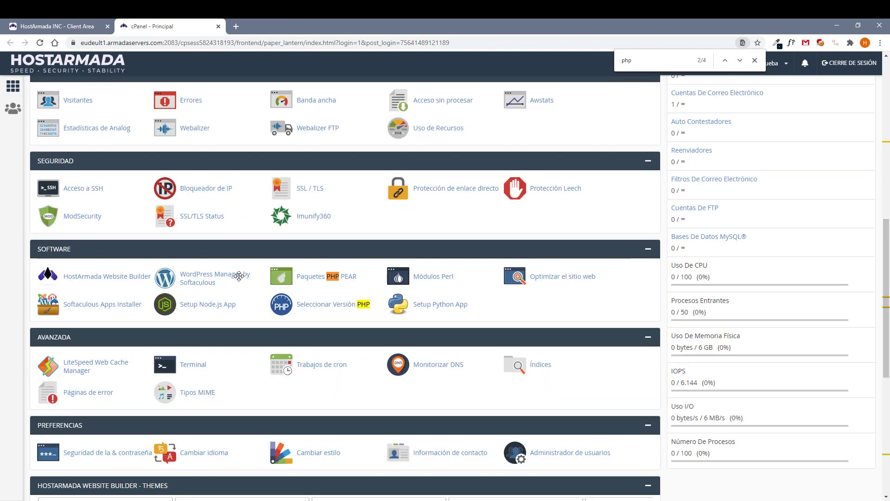
left_click(330, 307)
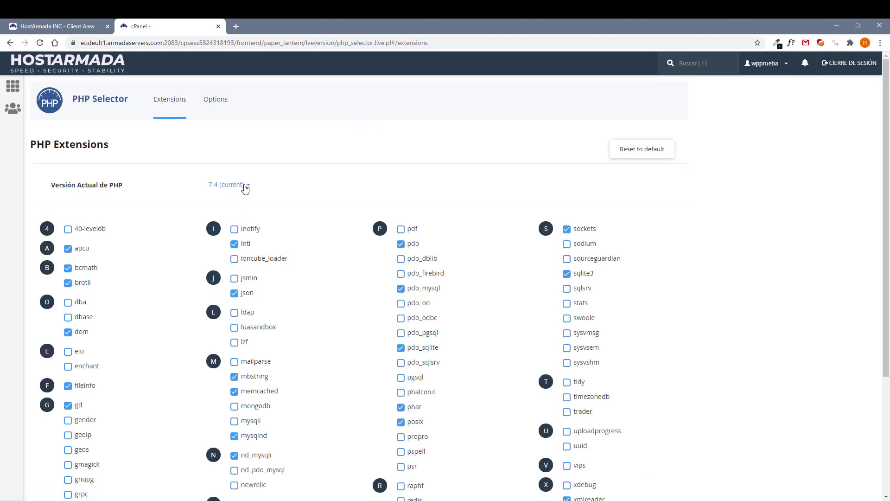
Switch the PHP version selection to 7.3 and back to 7.4, and return to the cPanel home page.
left_click(245, 188)
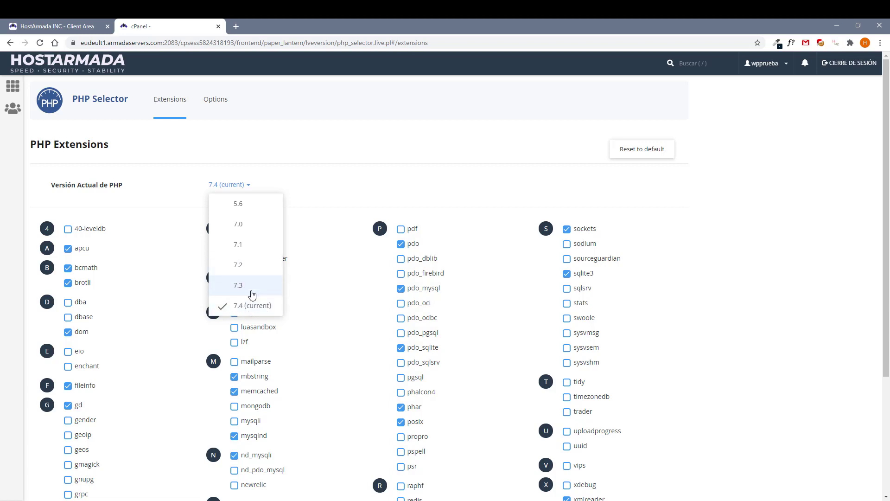
left_click(254, 307)
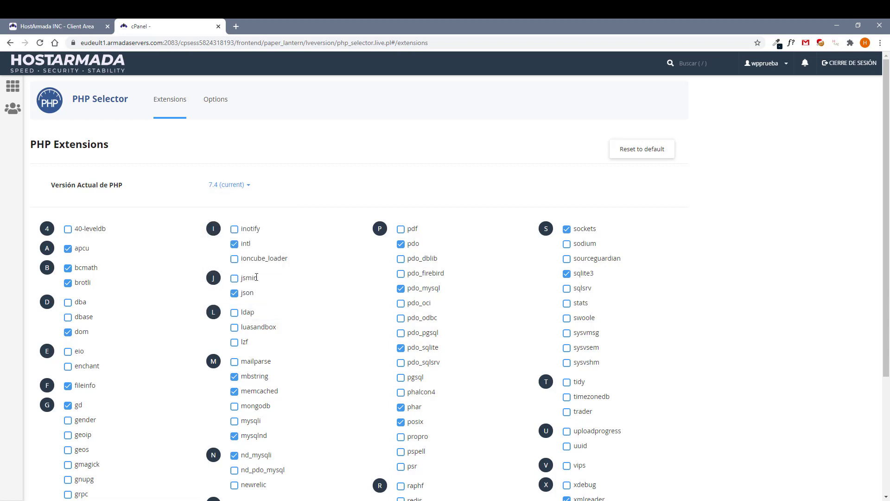
left_click(241, 193)
left_click(236, 286)
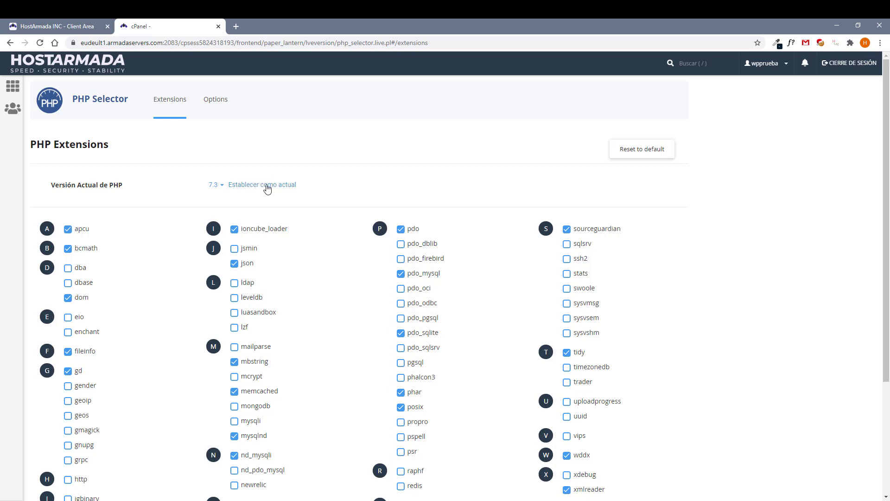
left_click(222, 186)
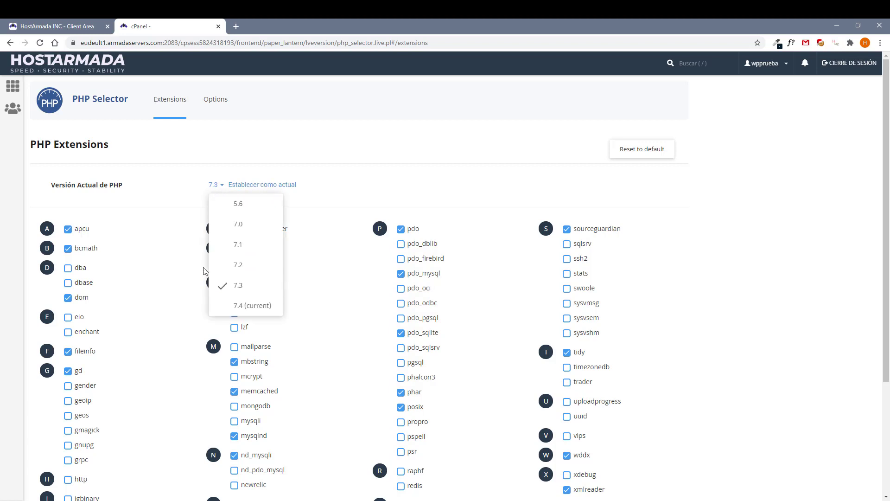
left_click(250, 306)
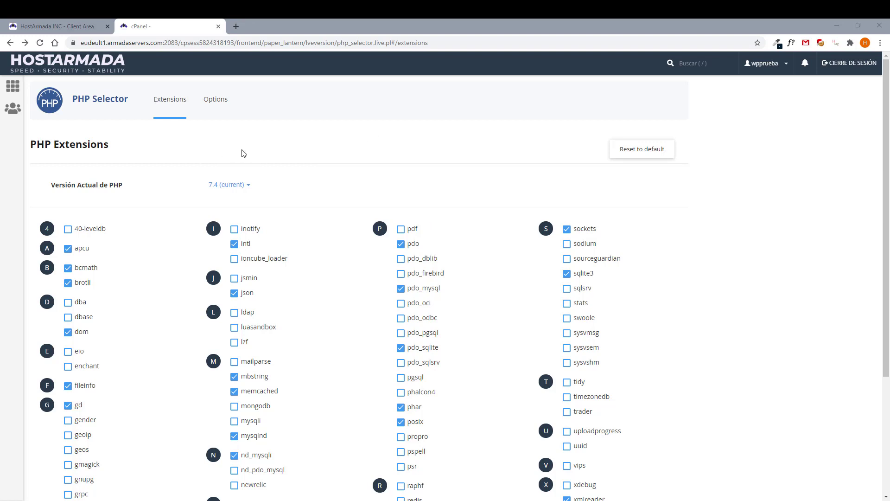
left_click(13, 87)
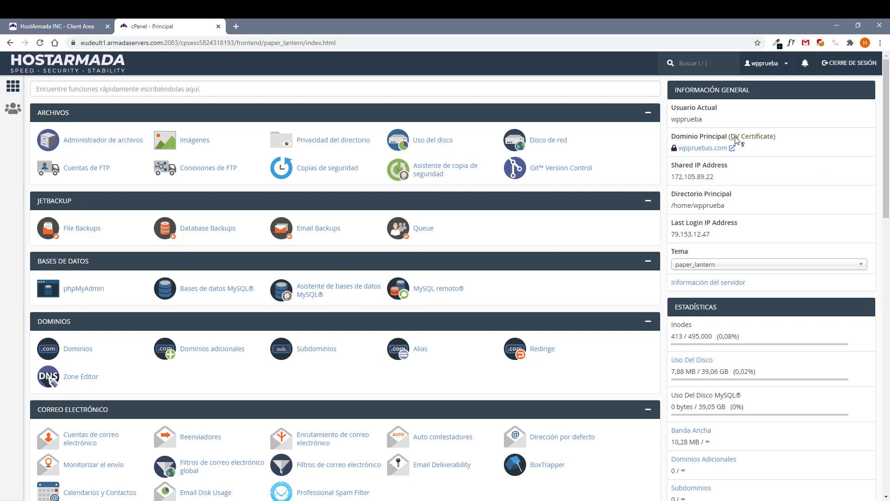
Open the WordPress installation form in Softaculous from the cPanel home page.
mouse_move(738, 139)
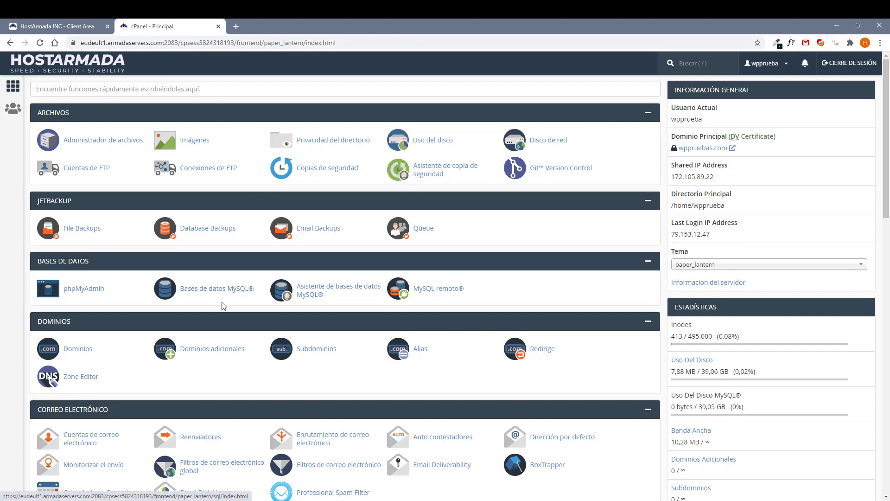
scroll(216, 306, "down", 13)
scroll(62, 332, "down", 6)
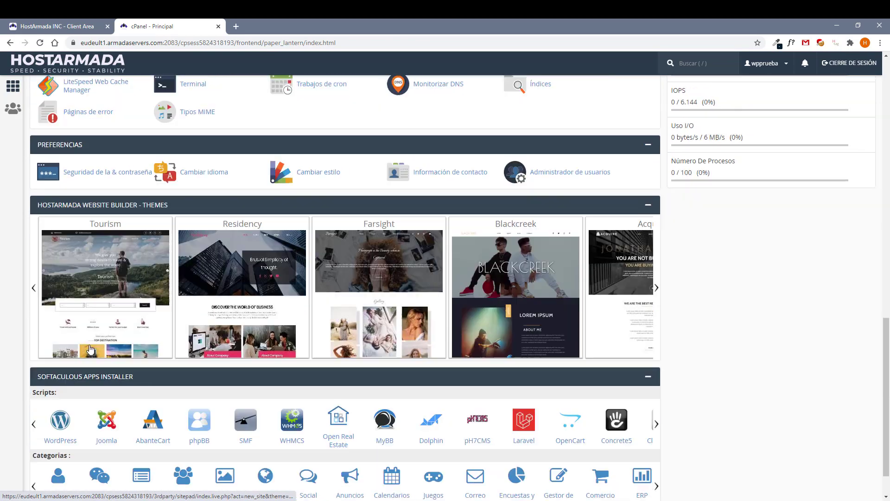
left_click(65, 382)
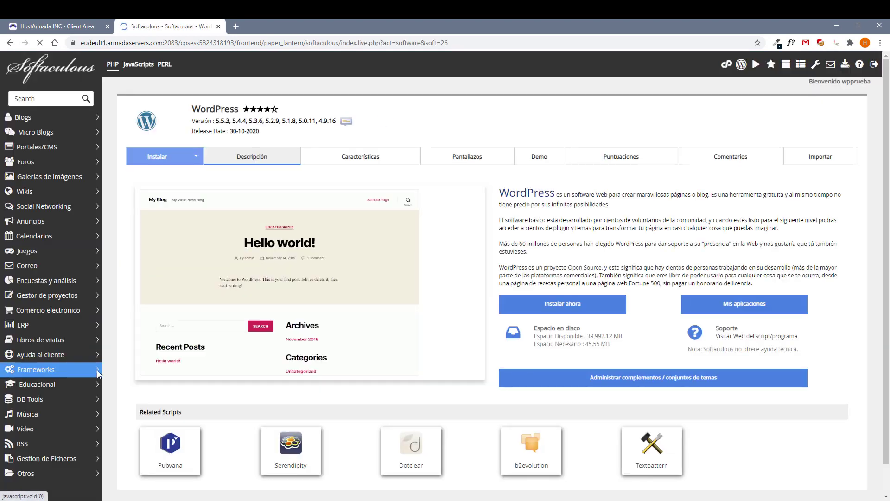
scroll(251, 429, "down", 1)
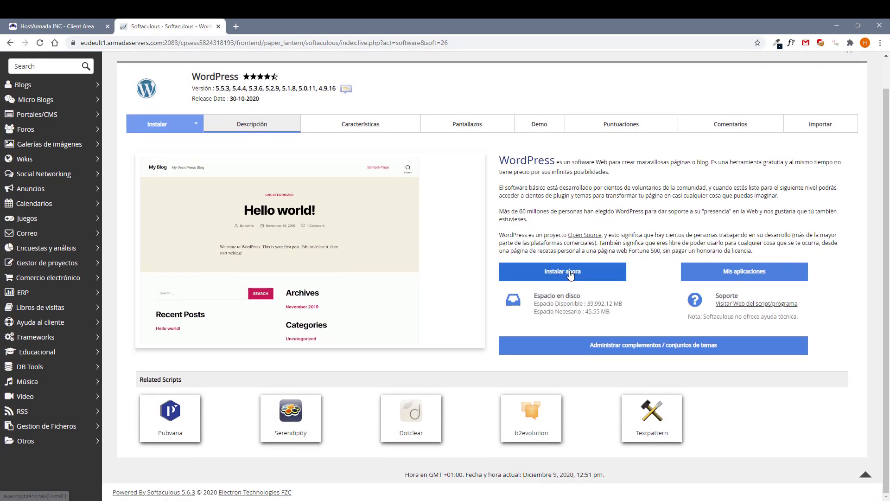
left_click(579, 276)
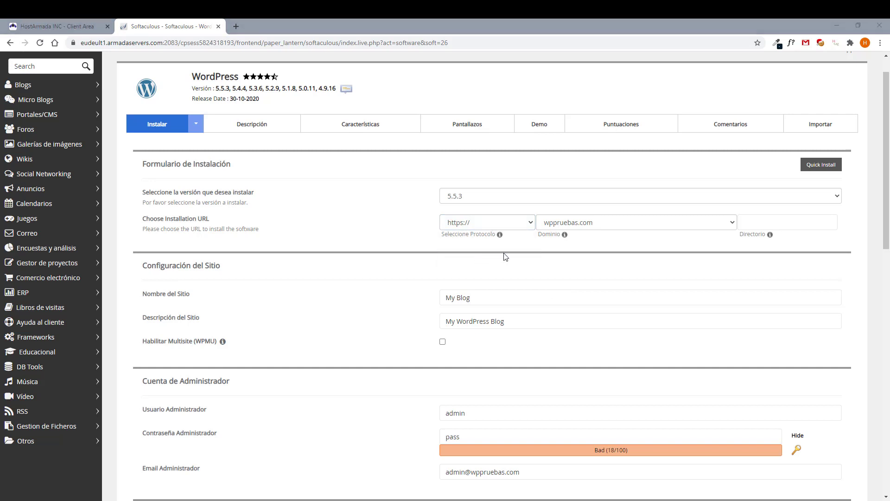
left_click(528, 226)
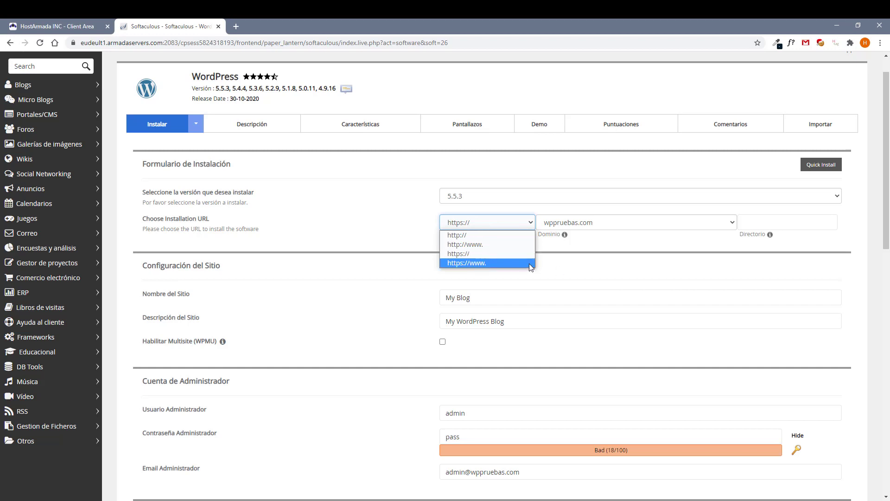
left_click(568, 268)
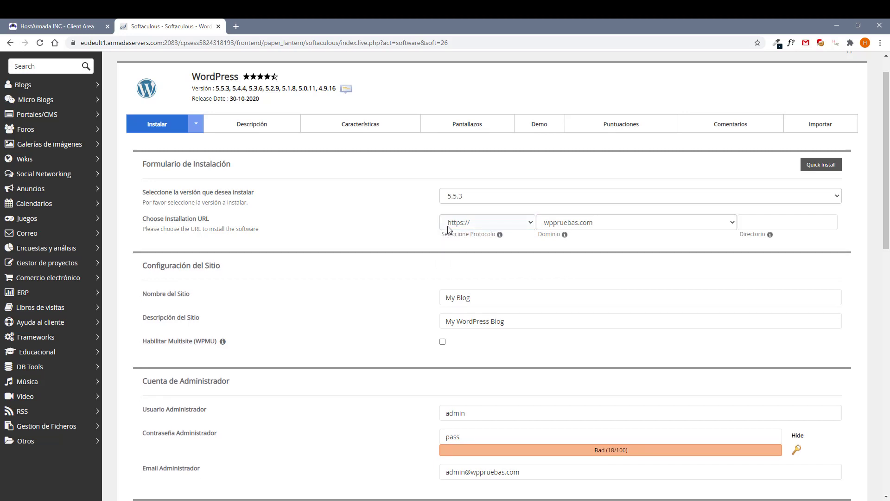
left_click(474, 226)
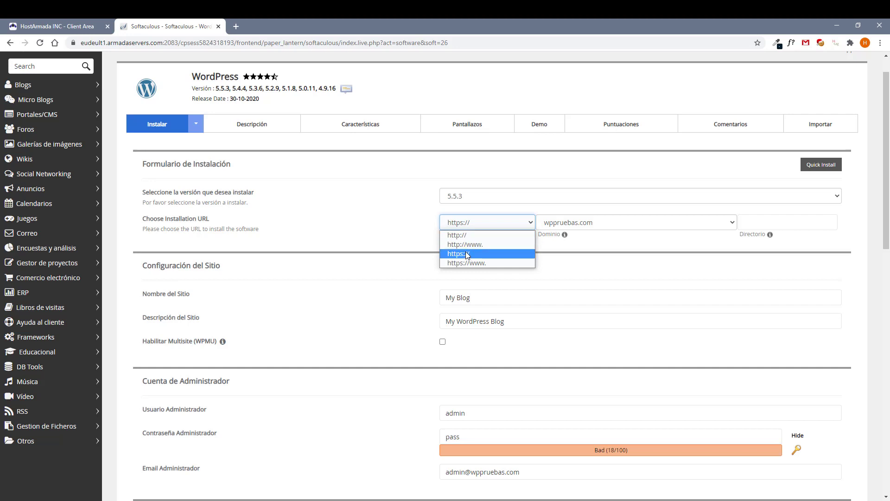
left_click(592, 264)
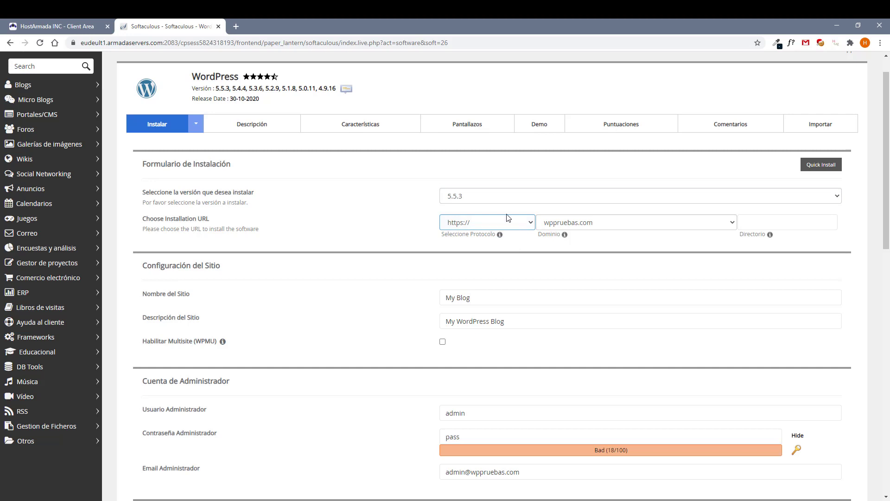
left_click(743, 222)
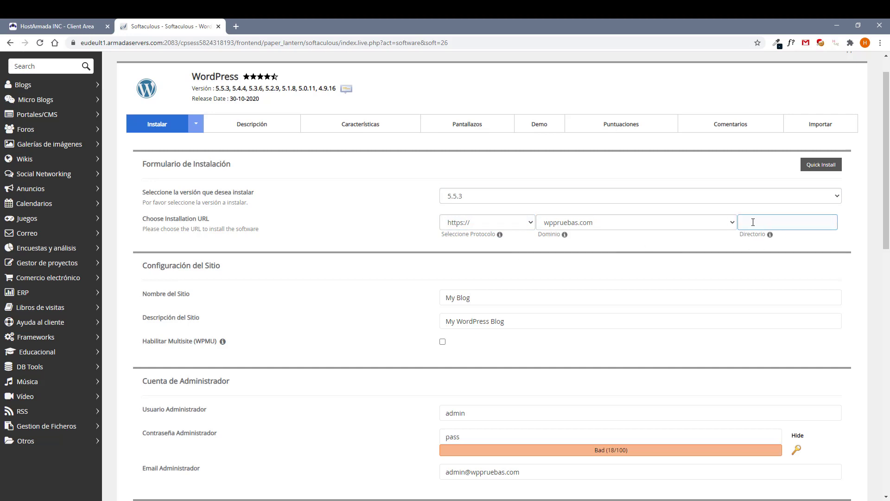
Look over the site name, site description and multisite settings of the WordPress installation.
left_click(463, 250)
scroll(495, 293, "down", 1)
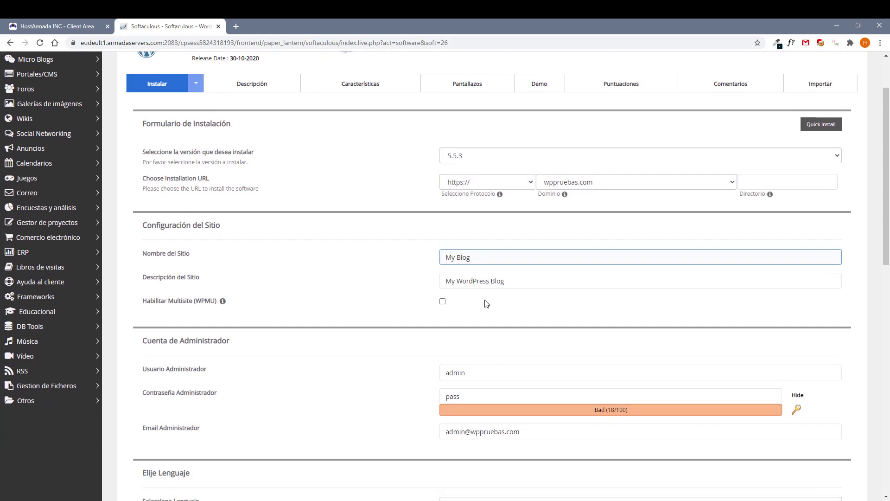
left_click(498, 256)
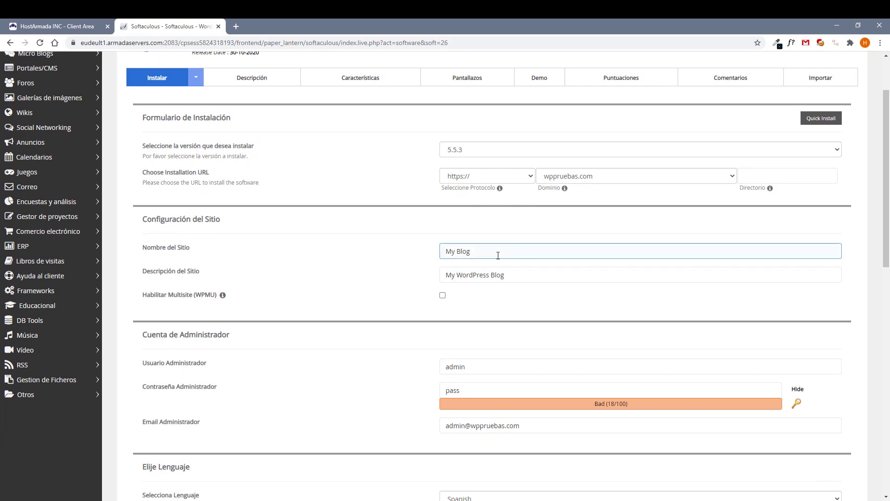
key("Tab")
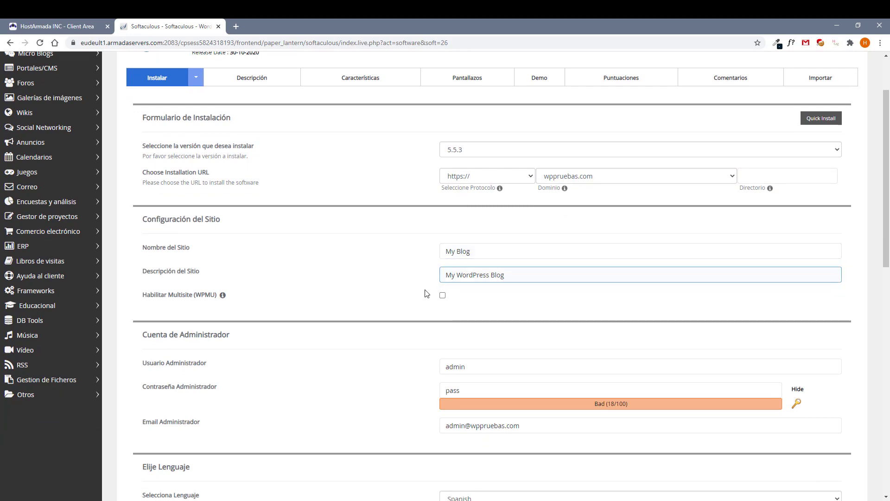
left_click(425, 295)
scroll(426, 294, "down", 1)
scroll(378, 310, "down", 1)
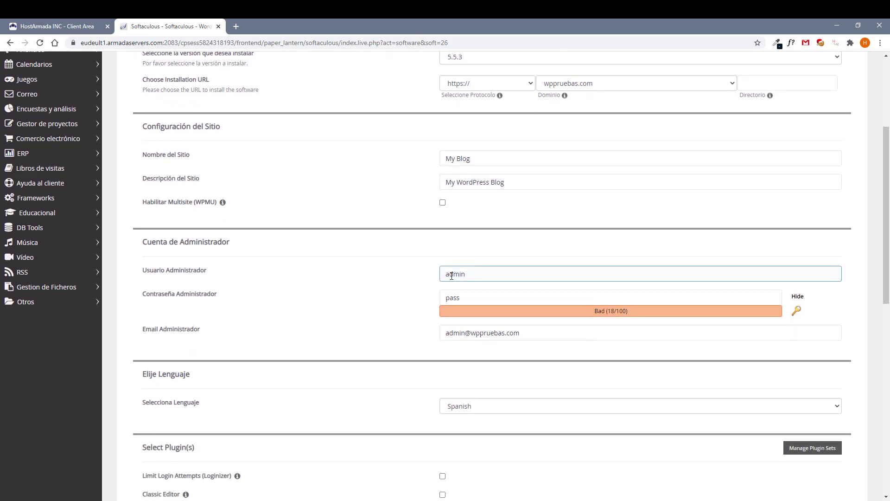
Generate a strong administrator password and replace the administrator username with a copied part of it.
left_click(695, 304)
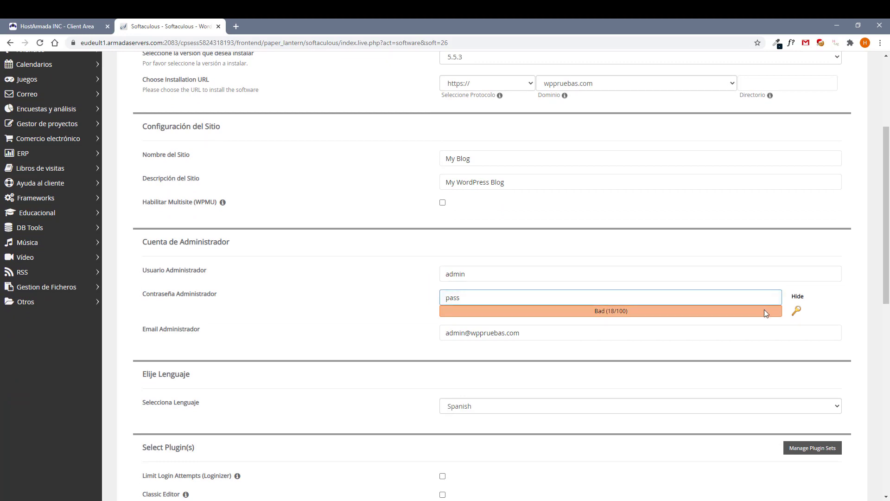
left_click(797, 311)
left_click(473, 297)
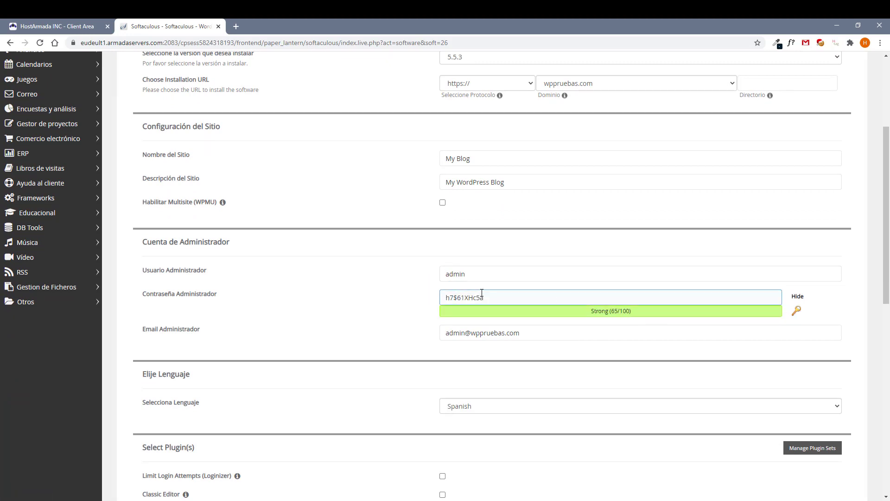
triple_click(474, 297)
left_click(474, 297)
left_click_drag(465, 299, 549, 303)
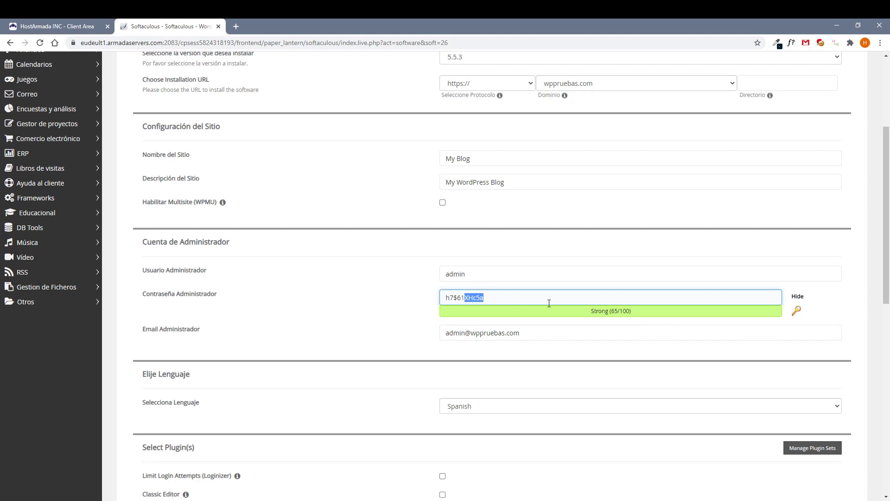
key("ctrl+c")
double_click(483, 278)
key("ctrl+v")
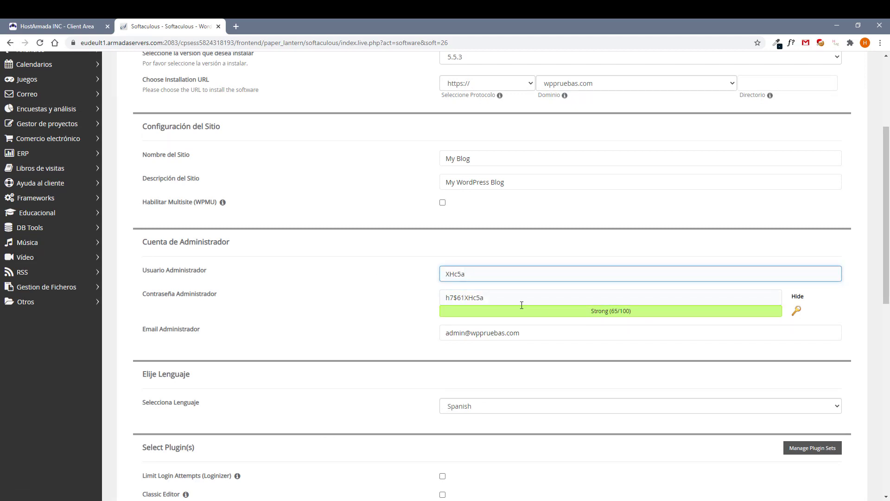
Generate a different administrator password and select the whole password for copying.
left_click(796, 310)
left_click(501, 300)
left_click_drag(501, 300, 371, 293)
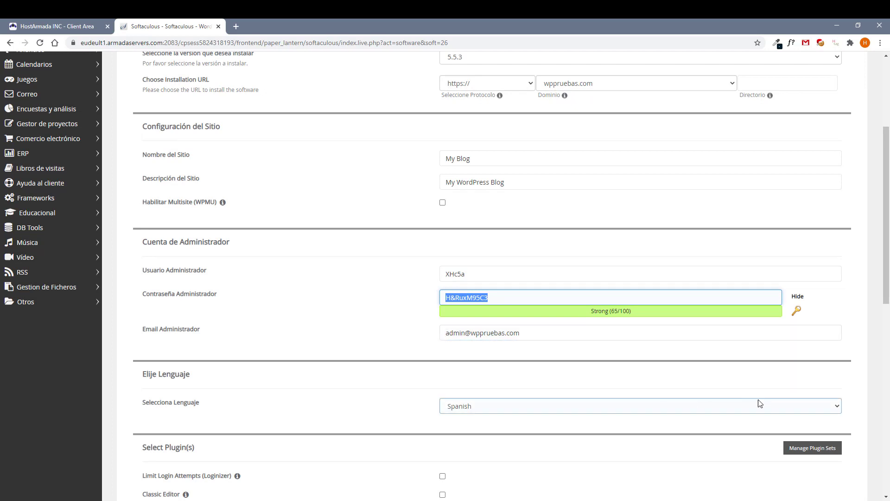
Install WordPress without choosing any extra plugins or a theme.
scroll(504, 245, "down", 3)
scroll(420, 312, "down", 4)
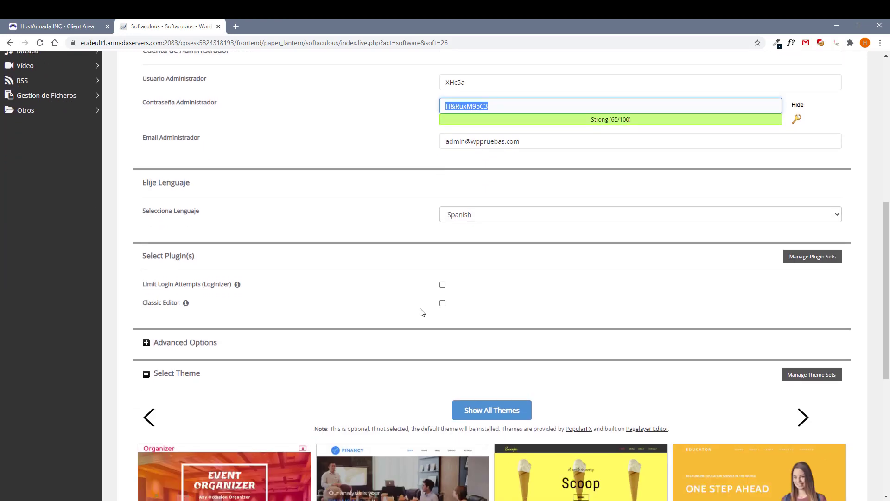
scroll(499, 280, "down", 3)
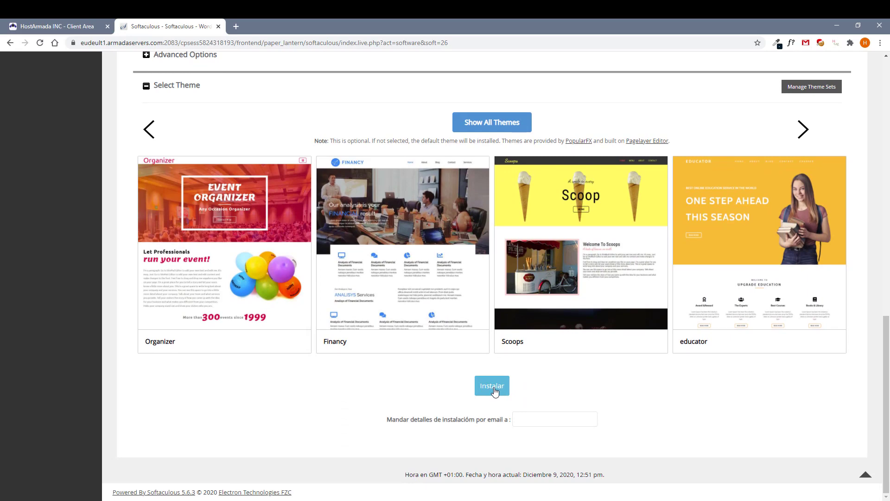
left_click(500, 389)
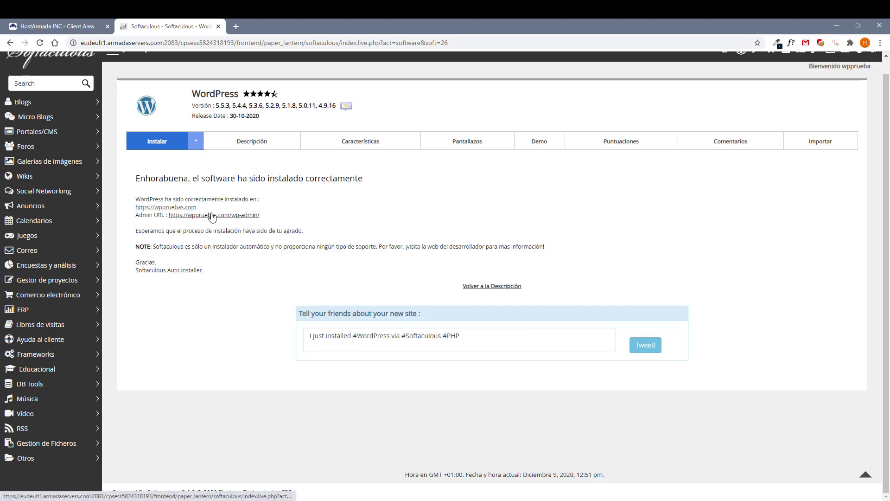
View the new wppruebas.com site and return to the Softaculous installation page.
left_click(160, 208)
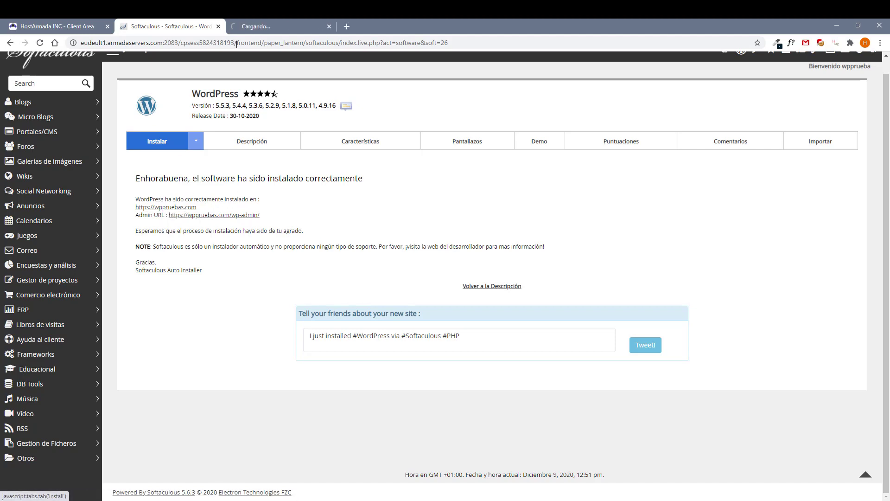
left_click(259, 27)
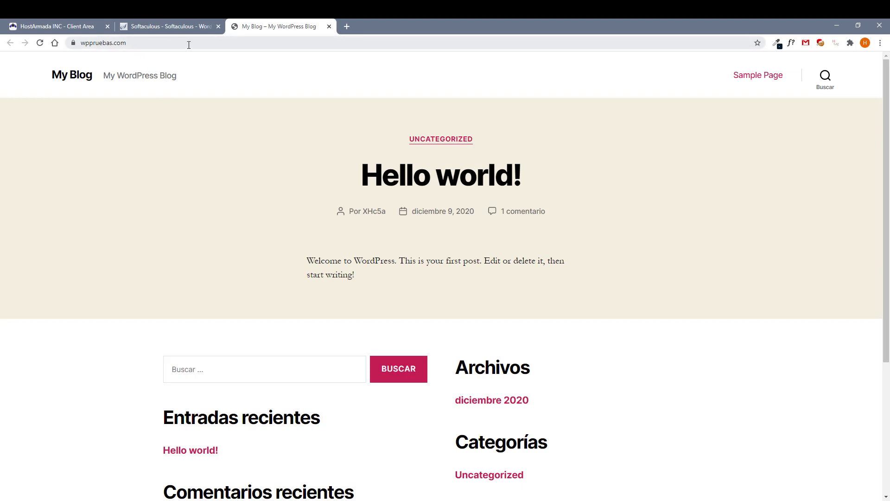
left_click(181, 26)
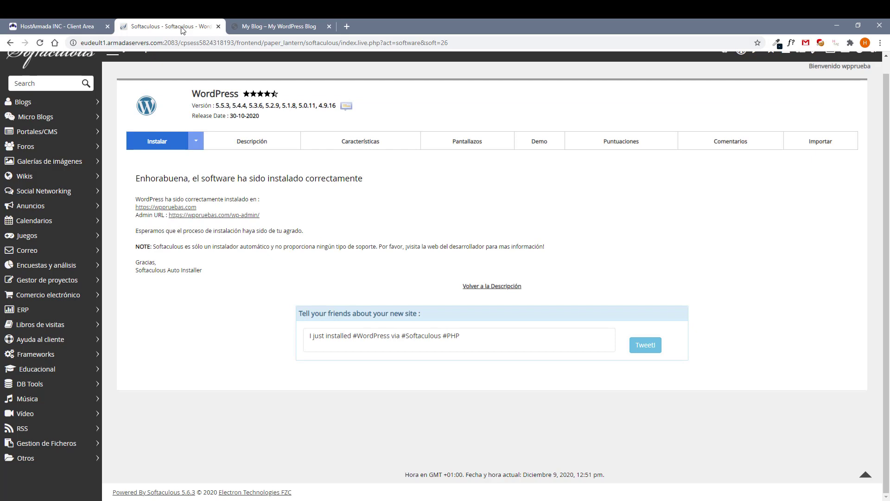
Open the site's WordPress admin dashboard and move the "Hello world!" post to the trash.
left_click(211, 218)
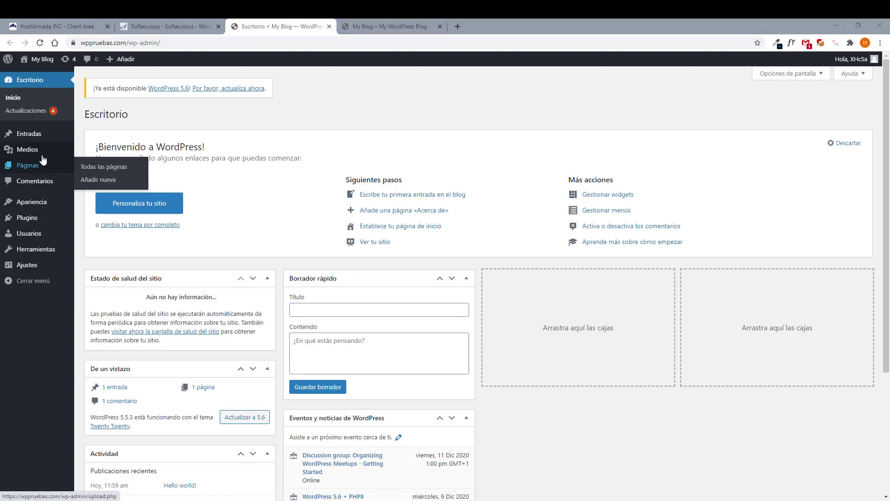
left_click(97, 140)
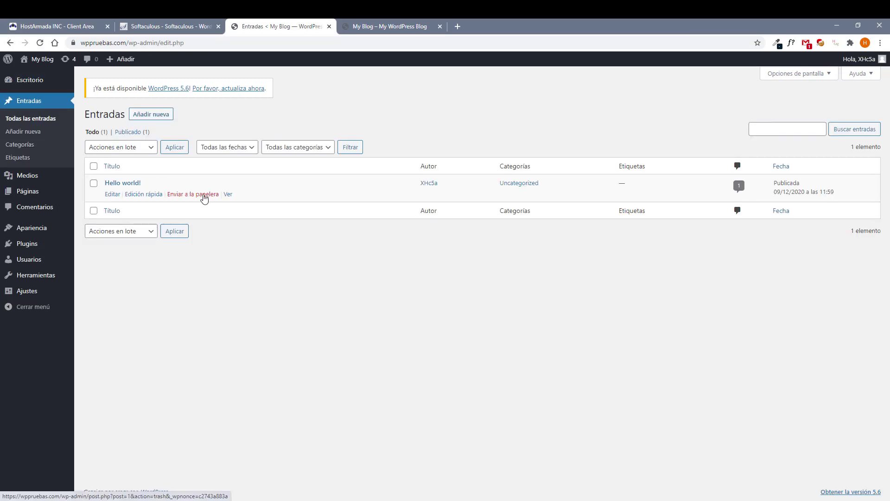
left_click(208, 194)
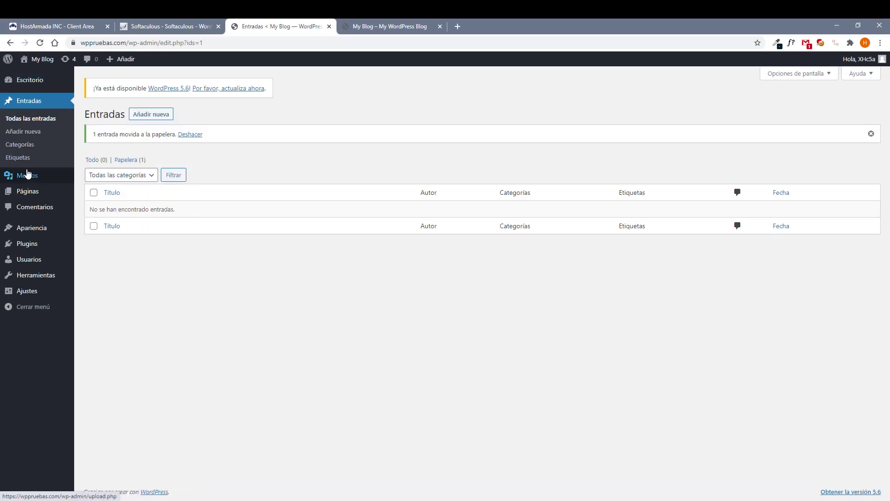
Use quick edit to change the Uncategorized category's name and slug to Review, and update the category.
left_click(33, 144)
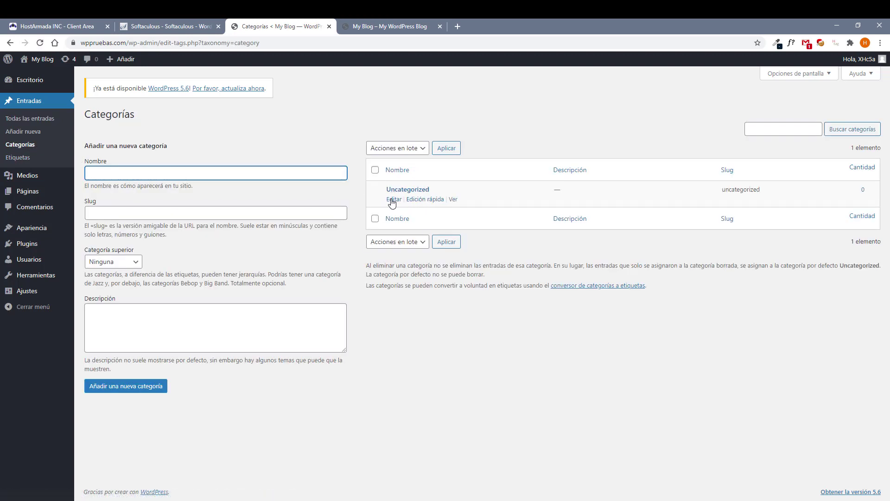
left_click(427, 199)
left_click_drag(452, 204, 390, 206)
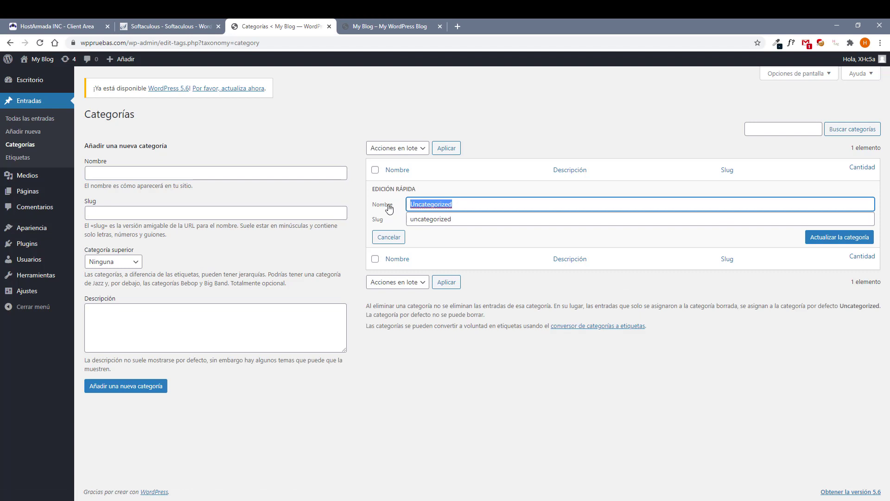
type("Rev")
type("iew")
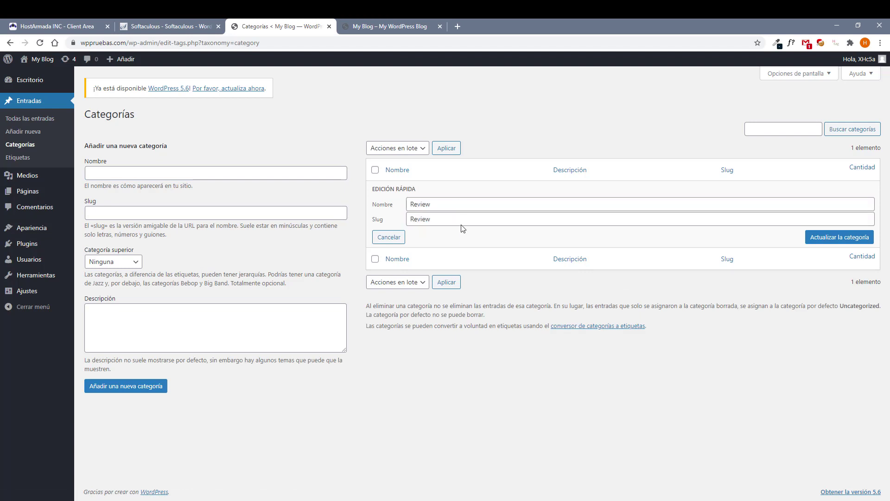
left_click(823, 238)
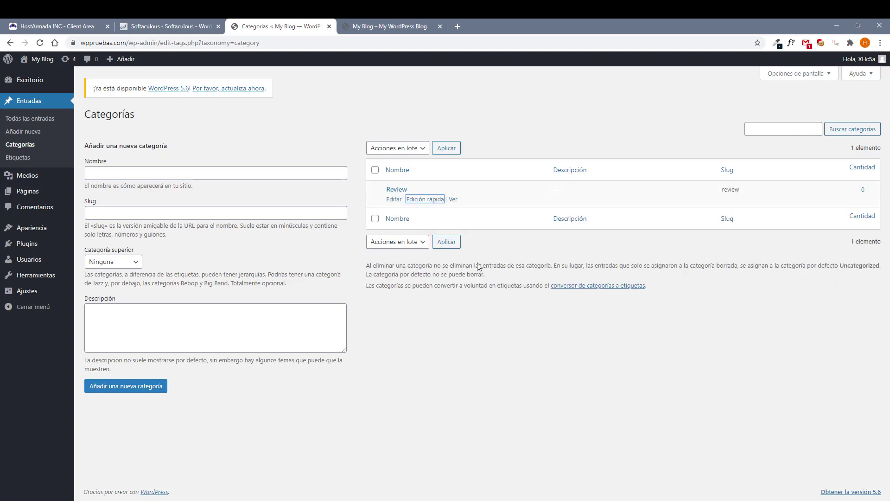
Use quick edit to change the Privacy Policy page's title and slug to "Politica de privacidad", and update the page.
mouse_move(70, 192)
left_click(98, 195)
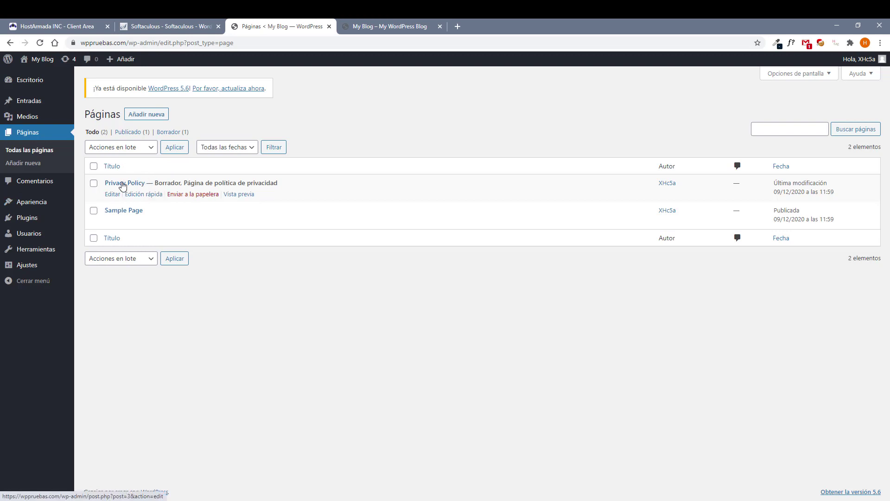
left_click(143, 194)
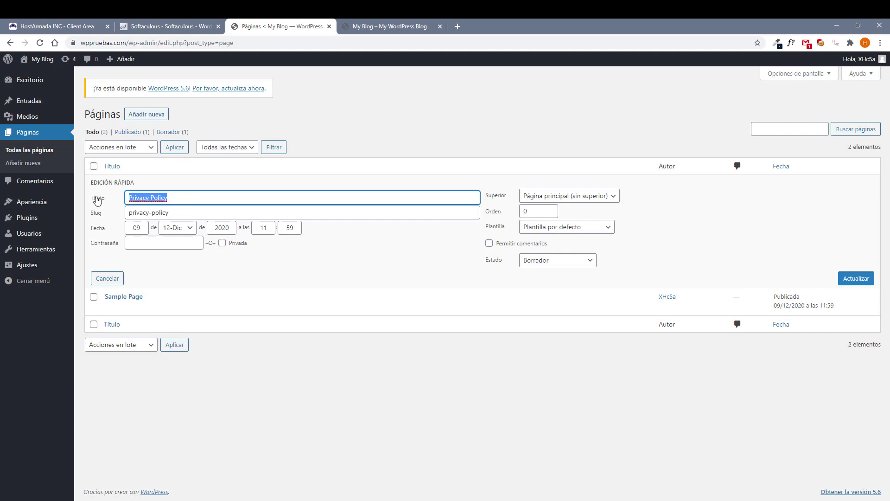
type("P")
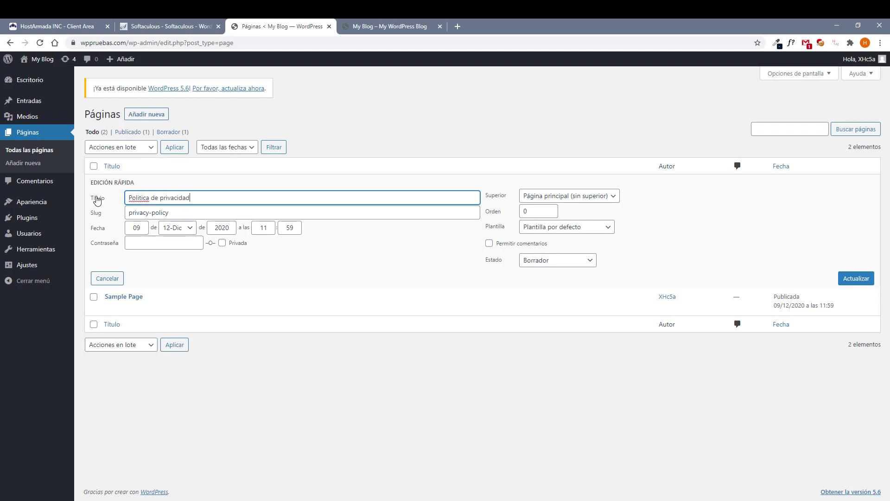
key("ctrl+a")
key("ctrl+c")
left_click(179, 213)
key("ctrl+a")
key("ctrl+v")
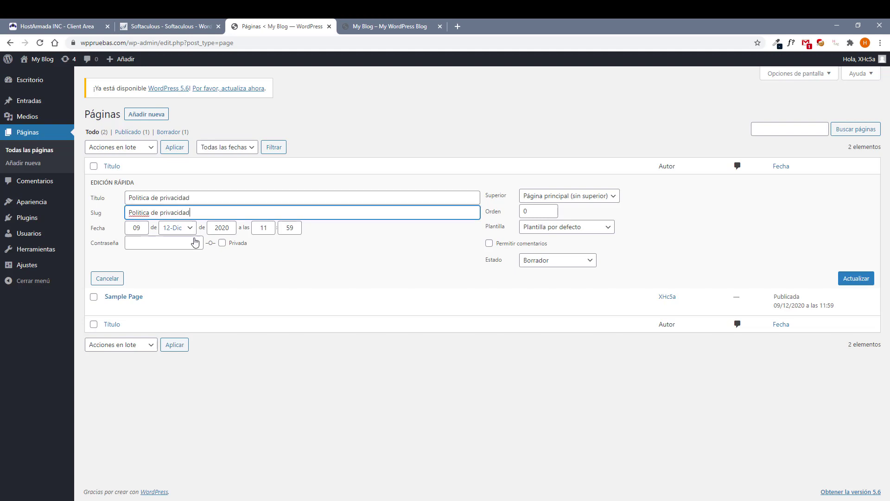
left_click(843, 280)
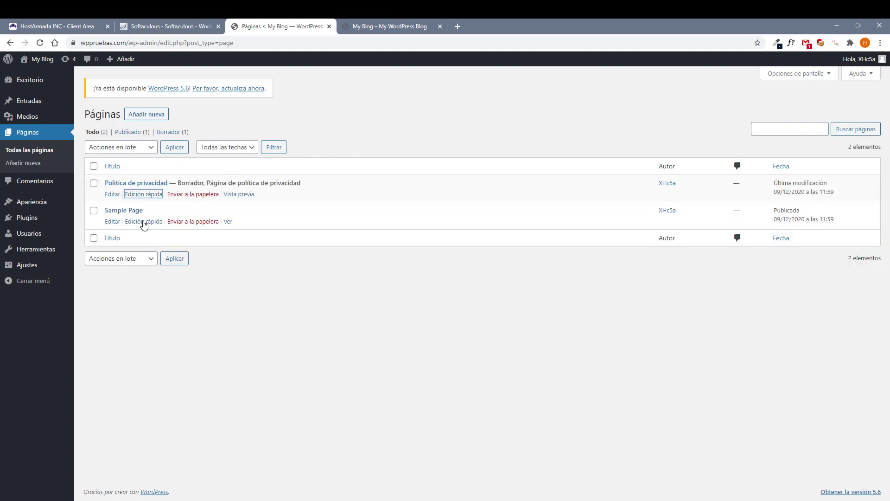
Use quick edit to change the Sample Page's title and slug to Inicio, and update the page.
left_click(142, 222)
left_click_drag(168, 225, 91, 223)
type("Ini")
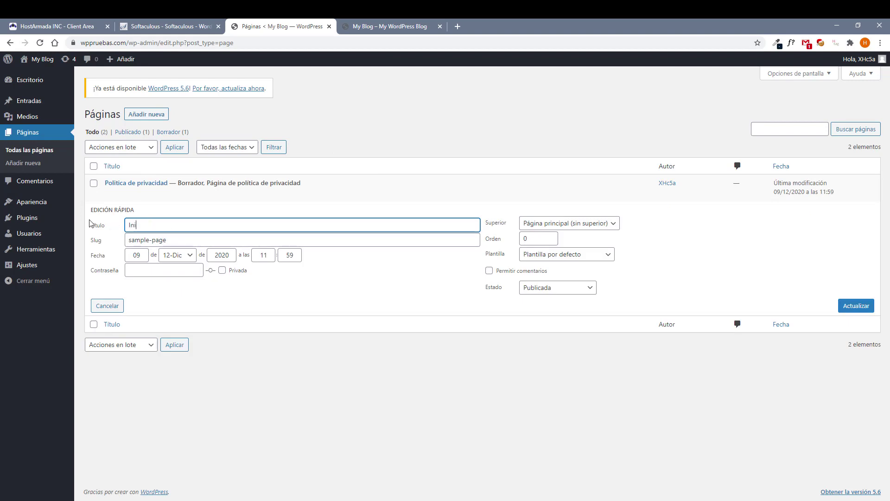
left_click_drag(160, 225, 128, 225)
key("ctrl+c")
left_click(171, 241)
key("ctrl+a")
key("ctrl+v")
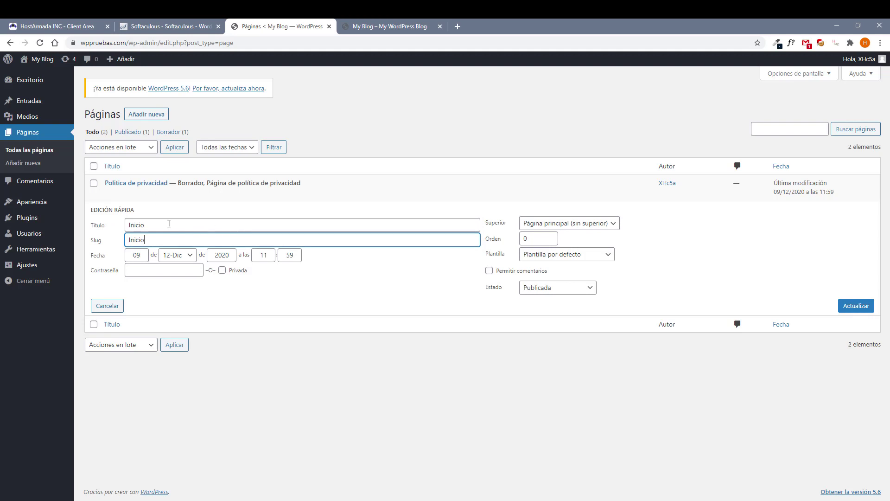
left_click(182, 215)
left_click(857, 305)
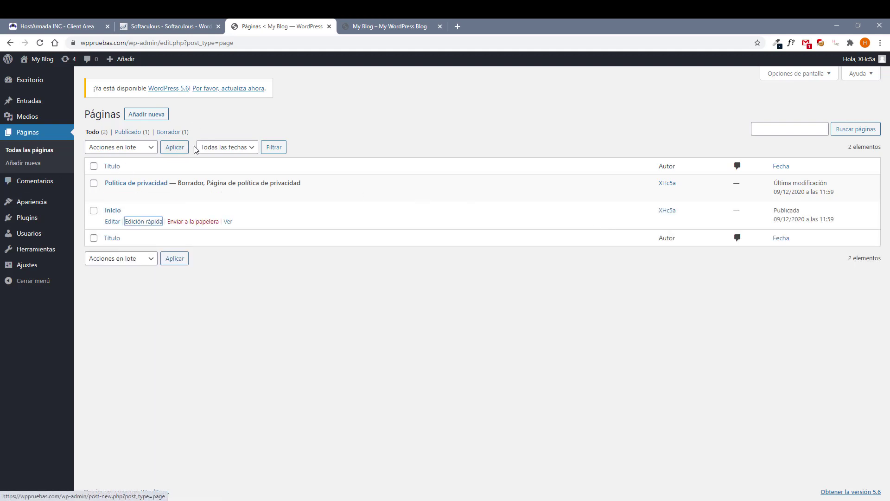
Delete the installed Akismet Anti-Spam and Hello Dolly plugins.
left_click(39, 181)
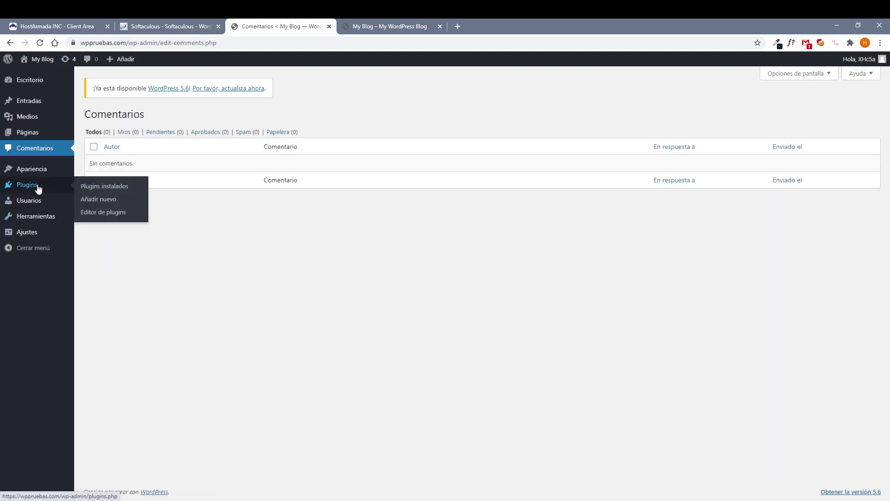
left_click(38, 188)
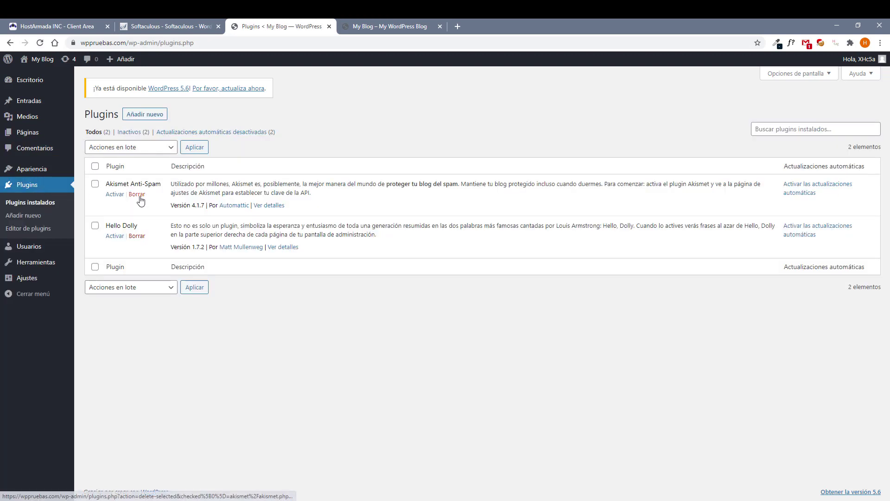
left_click(137, 195)
left_click(482, 98)
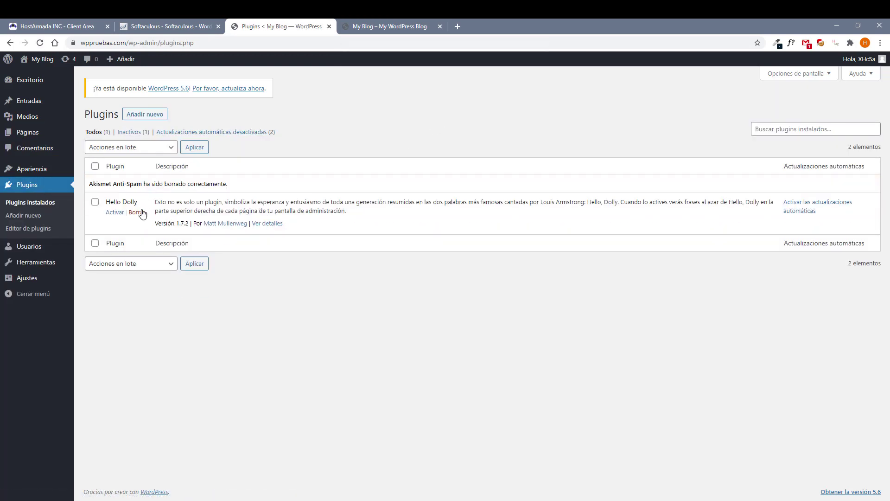
left_click(137, 212)
left_click(478, 92)
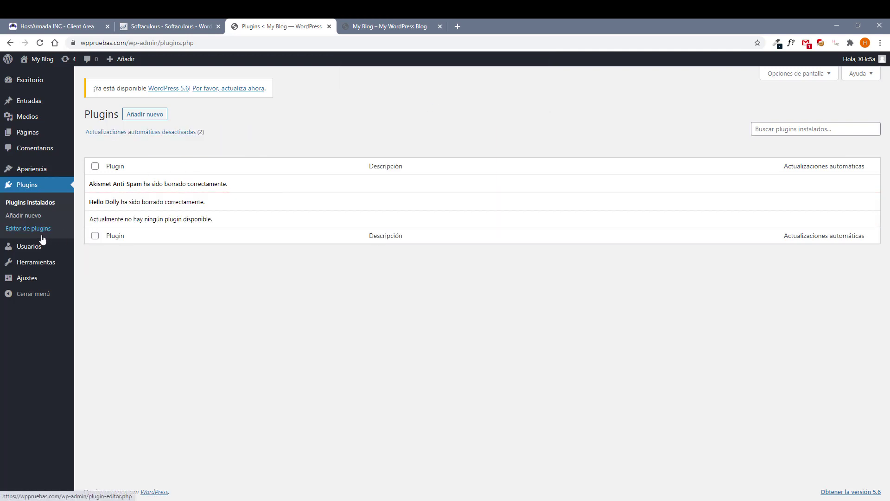
In the general settings, set the date format to d/m/Y and the time zone to Madrid.
left_click(27, 279)
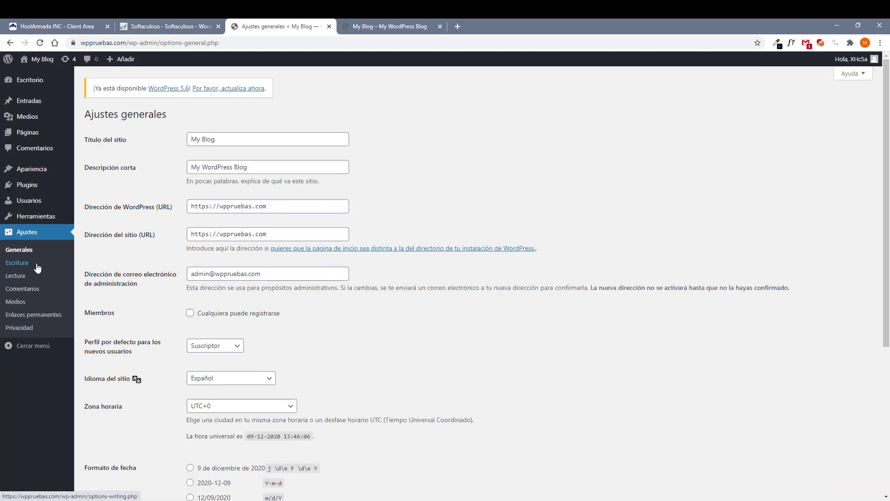
scroll(177, 390, "down", 3)
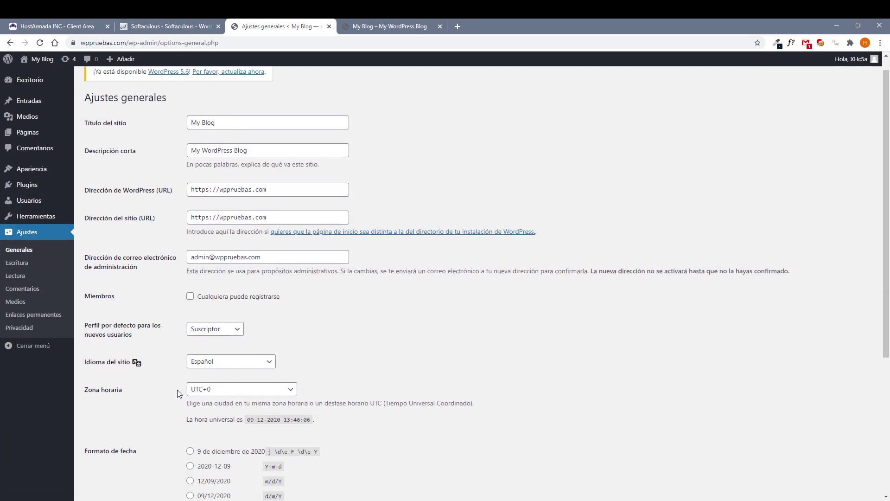
left_click(191, 373)
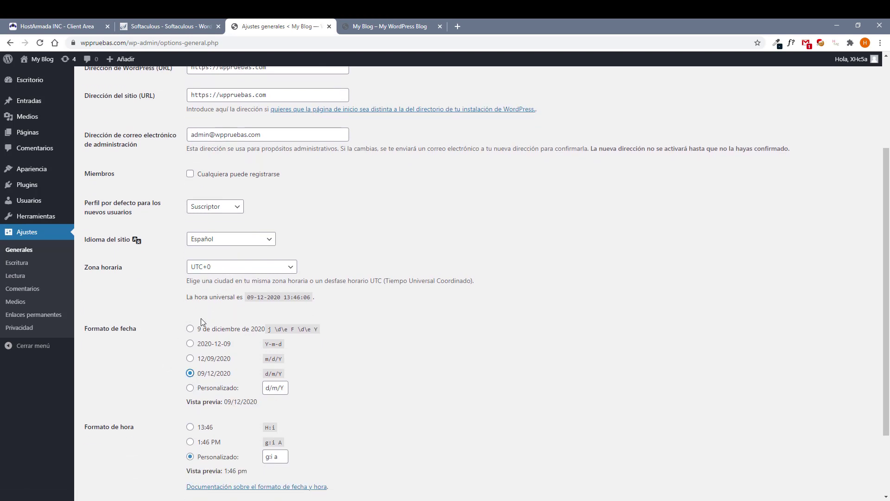
left_click(237, 270)
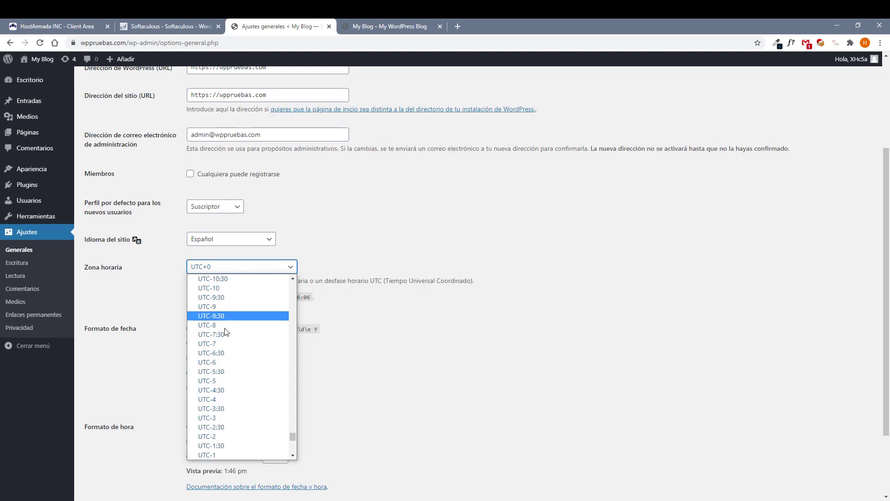
scroll(237, 369, "up", 5)
type("m")
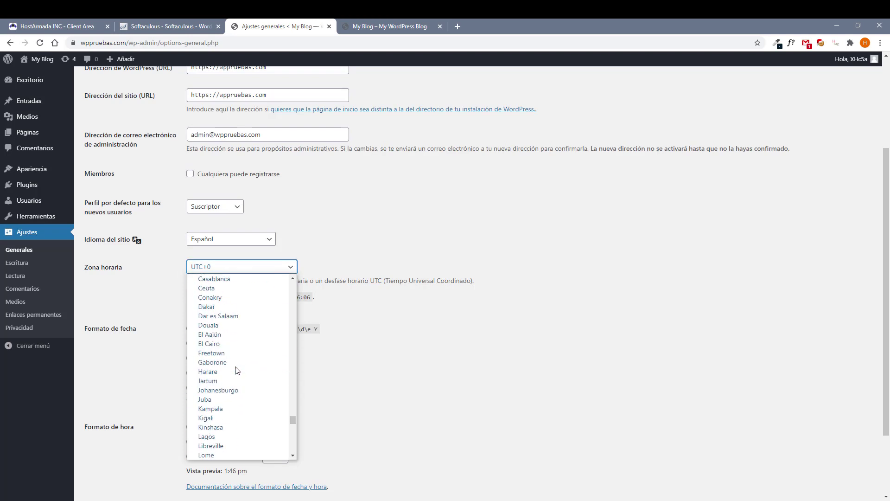
type("madrid")
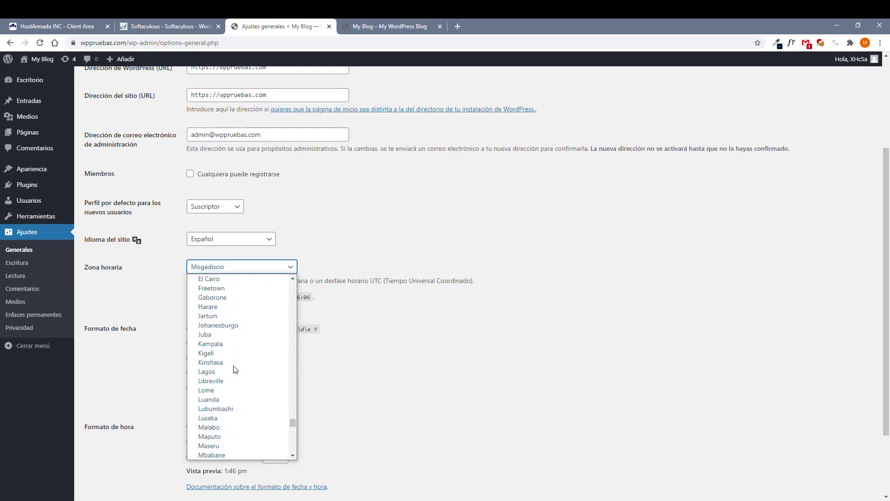
key("Return")
left_click(378, 259)
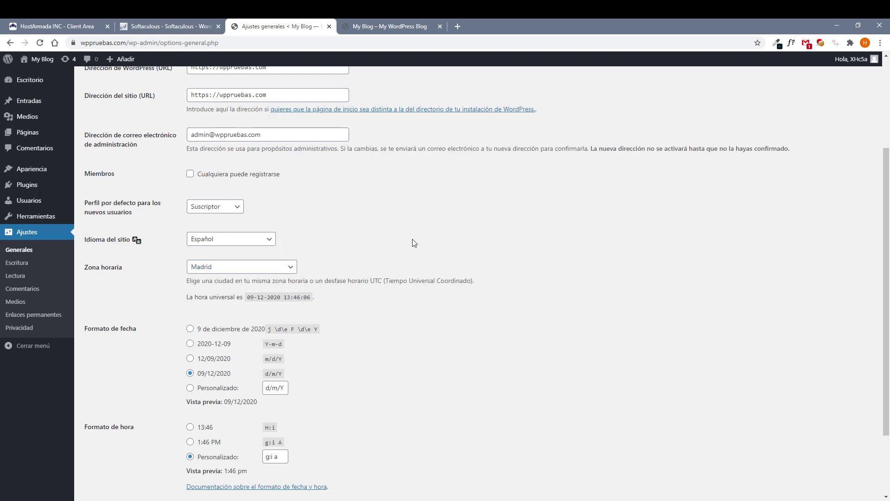
Set the time format to the 24-hour H:i option and save the general settings.
scroll(207, 409, "down", 1)
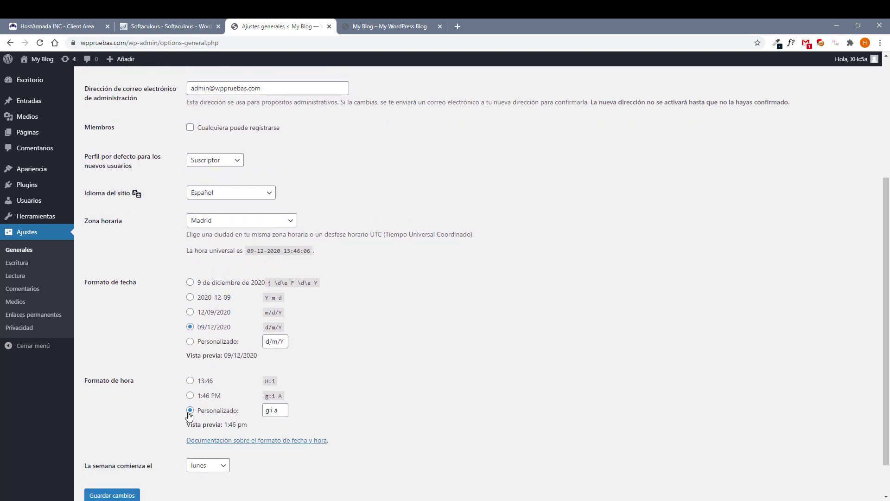
left_click(191, 381)
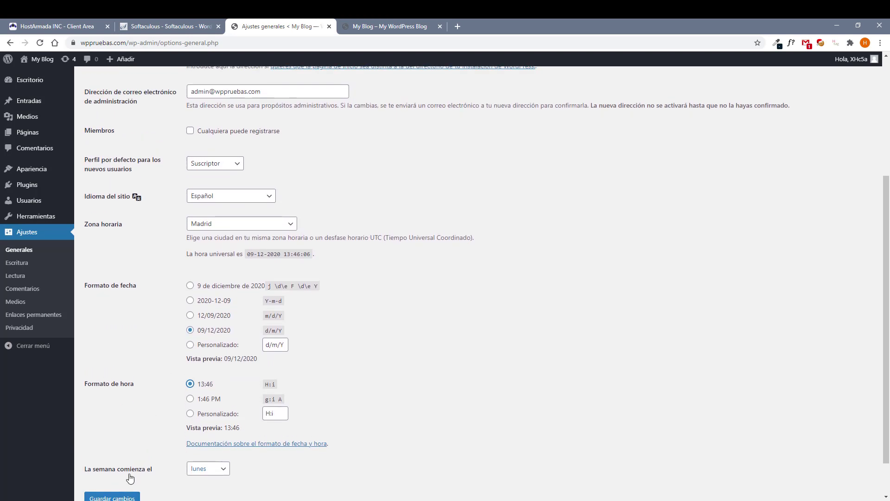
left_click(118, 495)
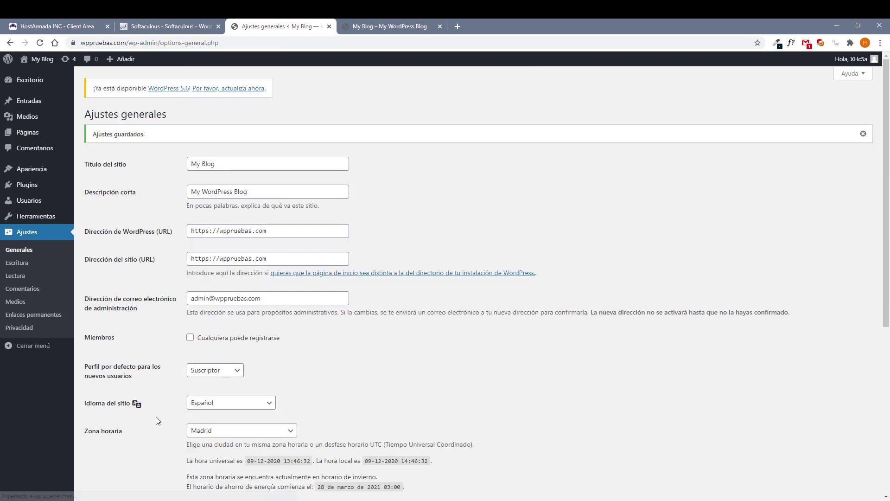
In the reading settings, make the home page a static page using Inicio, leaving the posts page unassigned.
left_click(16, 263)
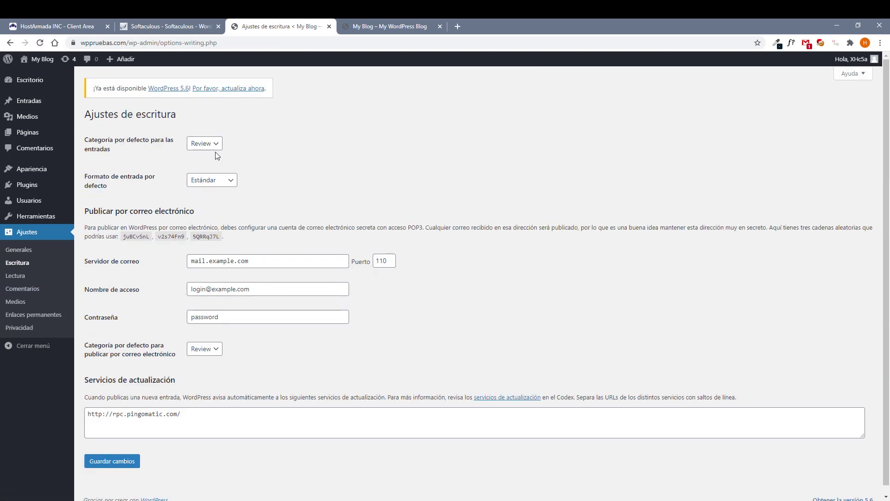
left_click(17, 275)
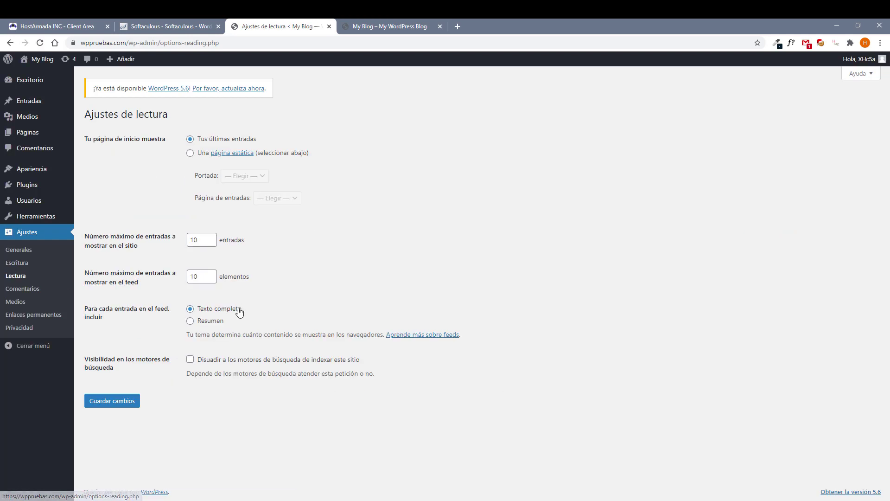
left_click(190, 153)
left_click(251, 177)
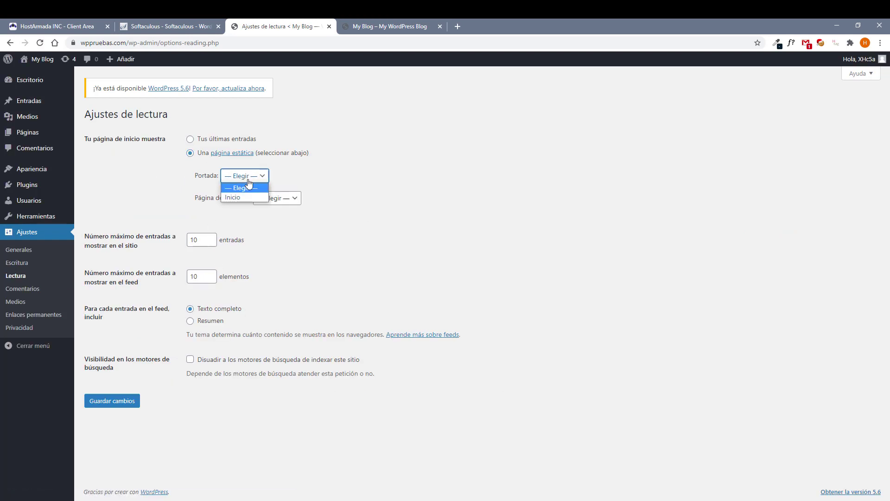
left_click(234, 197)
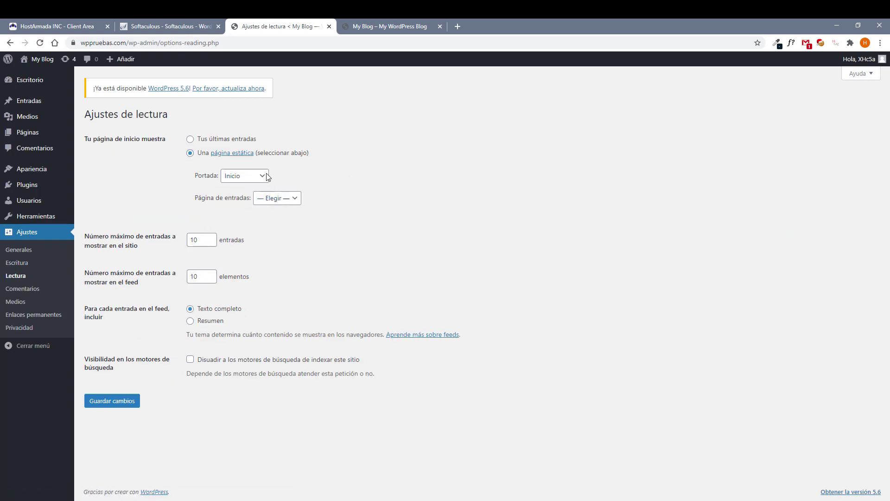
left_click(279, 198)
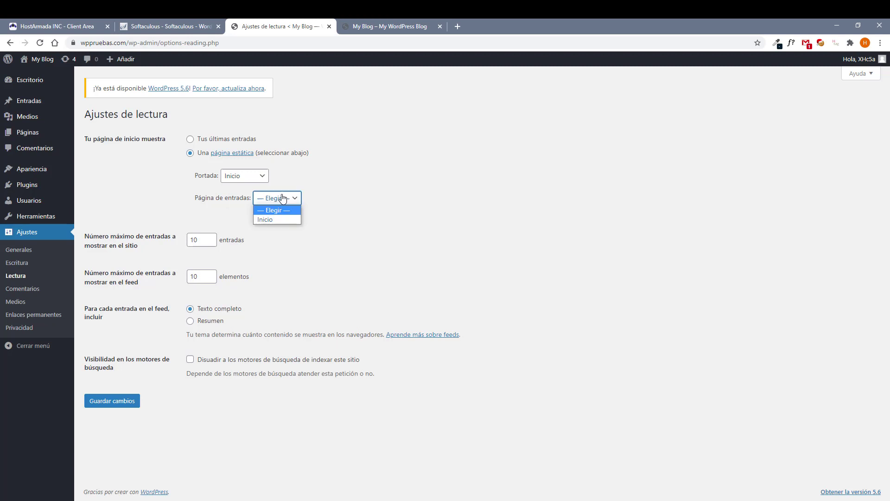
left_click(370, 197)
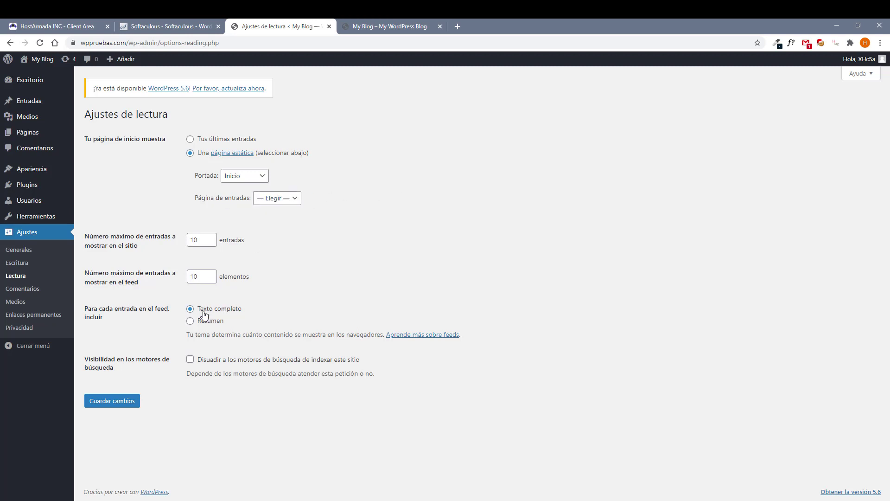
Set feed entries to Resumen, discourage search engines from indexing the site, and save the reading settings.
left_click(190, 360)
left_click(123, 403)
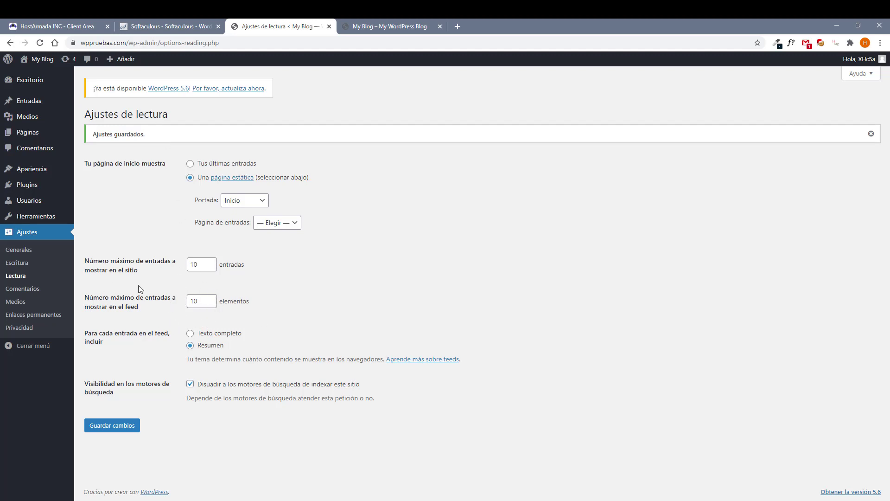
In the comment settings, disable linked-blog notifications, pingbacks and trackbacks, and comments on new posts, and save the changes.
left_click(22, 289)
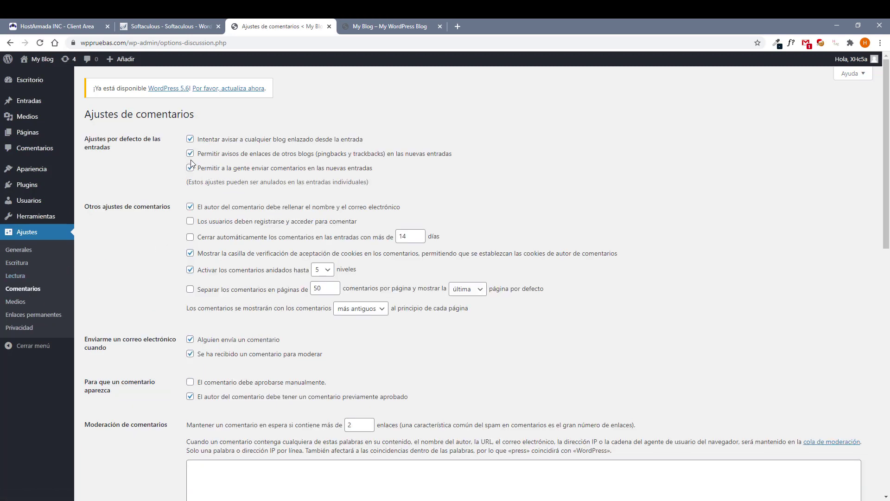
left_click(191, 168)
left_click(190, 153)
left_click(190, 138)
left_click(197, 170)
scroll(168, 232, "down", 9)
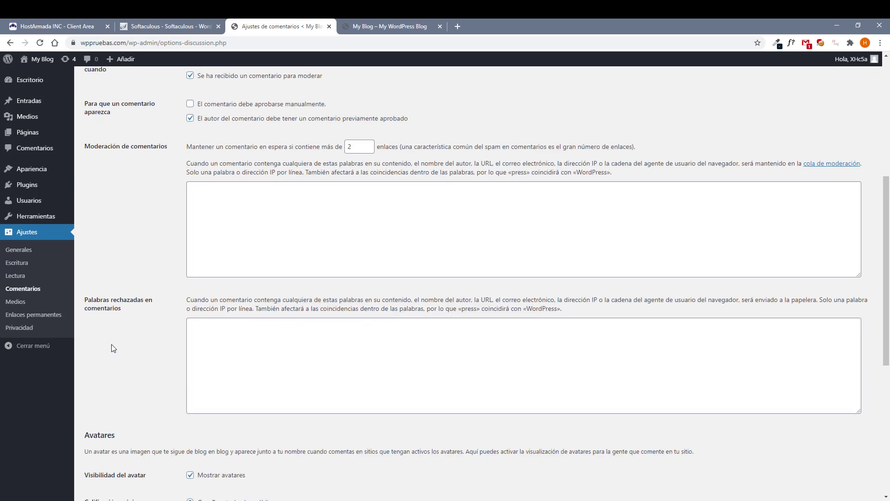
scroll(145, 372, "down", 4)
left_click(111, 453)
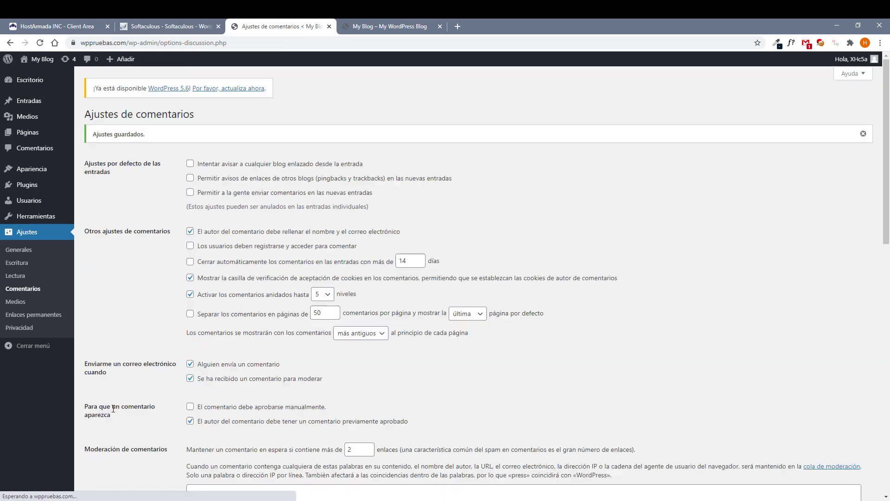
In the media settings, clear the thumbnail's width and height and turn off cropping to exact dimensions.
left_click(19, 302)
double_click(263, 174)
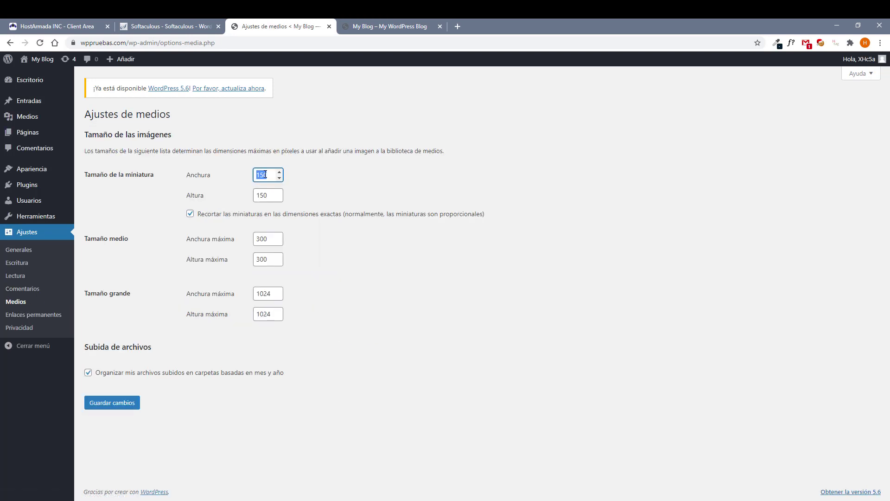
key("BackSpace")
double_click(263, 195)
key("BackSpace")
left_click(370, 181)
left_click(205, 216)
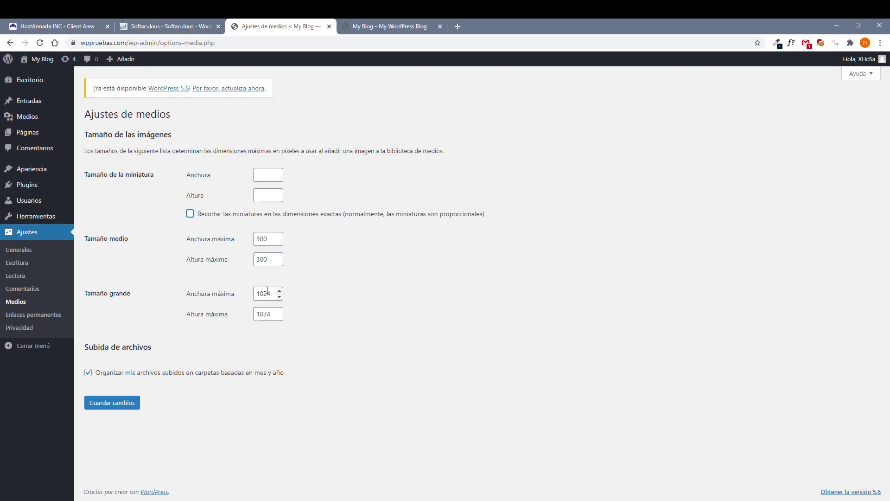
In the media settings, set the medium image size's maximum width and height to 400.
double_click(262, 238)
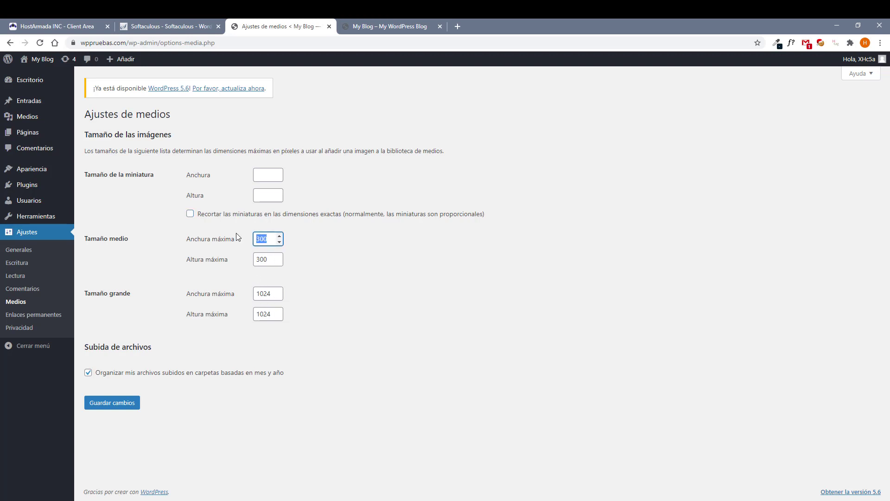
type("4")
double_click(264, 259)
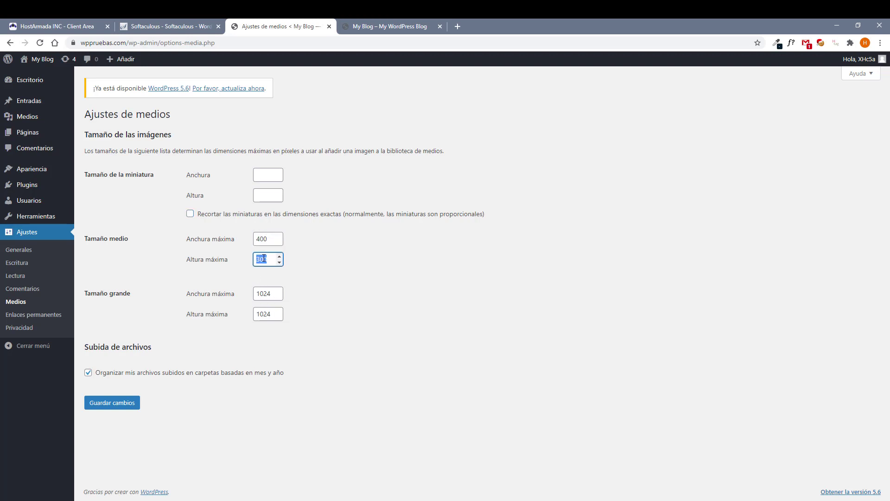
type("400")
Clear the large image size's maximum width and height, stop organizing uploads into month and year folders, and save the media settings.
double_click(264, 293)
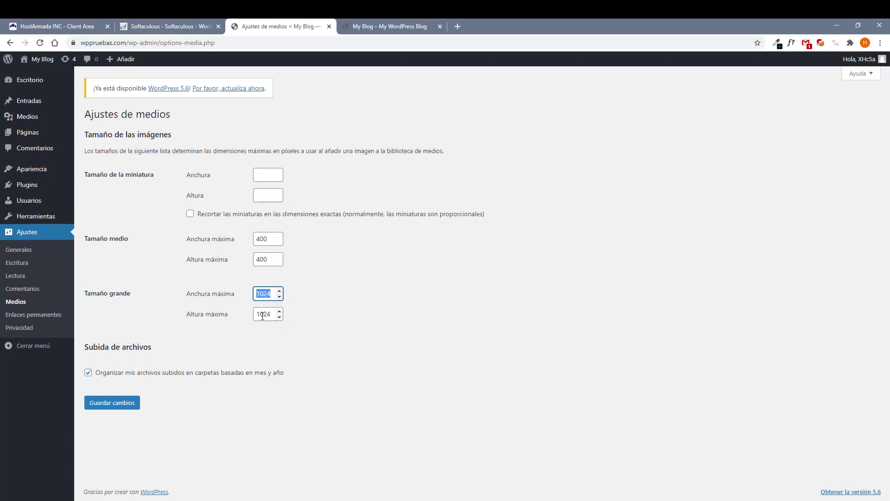
key("BackSpace")
double_click(262, 315)
key("BackSpace")
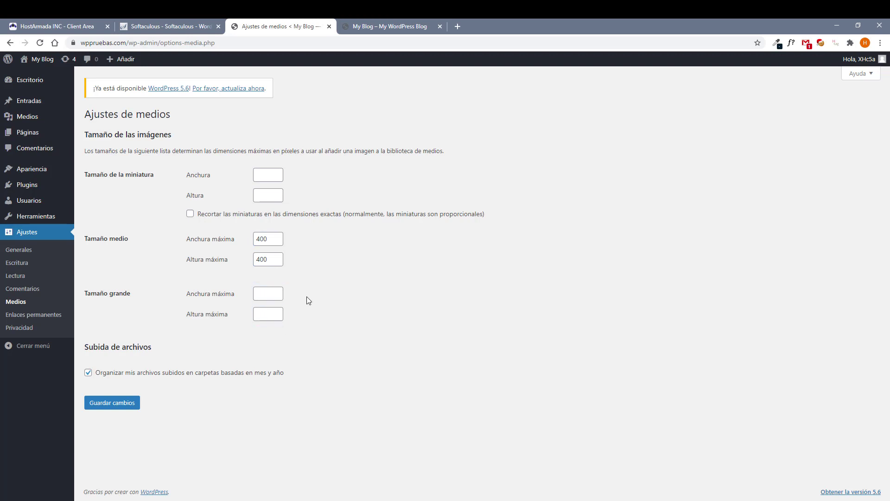
left_click(92, 372)
left_click(124, 403)
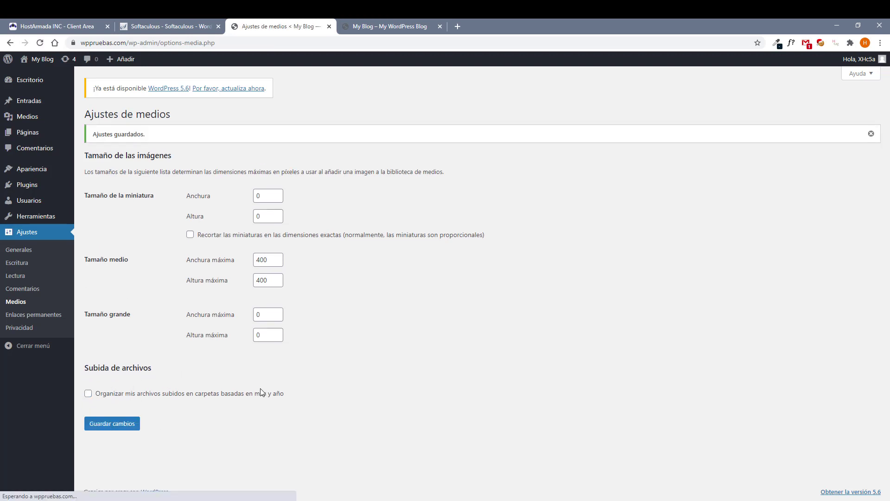
In the permalink settings, set the URL structure to Nombre de la entrada and save the changes.
left_click(53, 316)
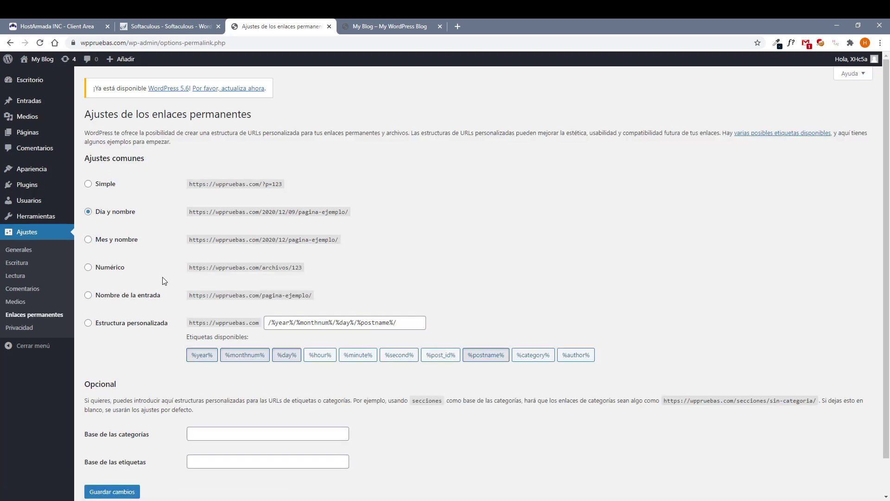
left_click(129, 298)
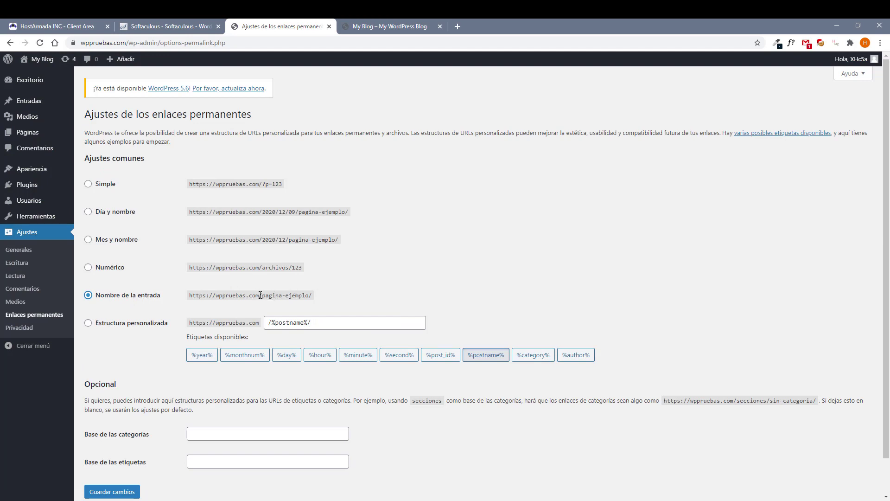
left_click(176, 298)
left_click(129, 493)
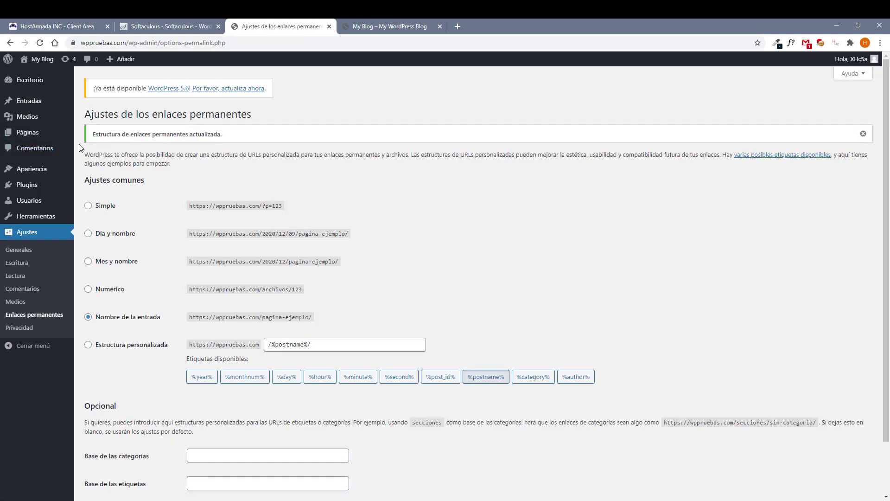
Create a new page titled Blog and publish it.
mouse_move(19, 135)
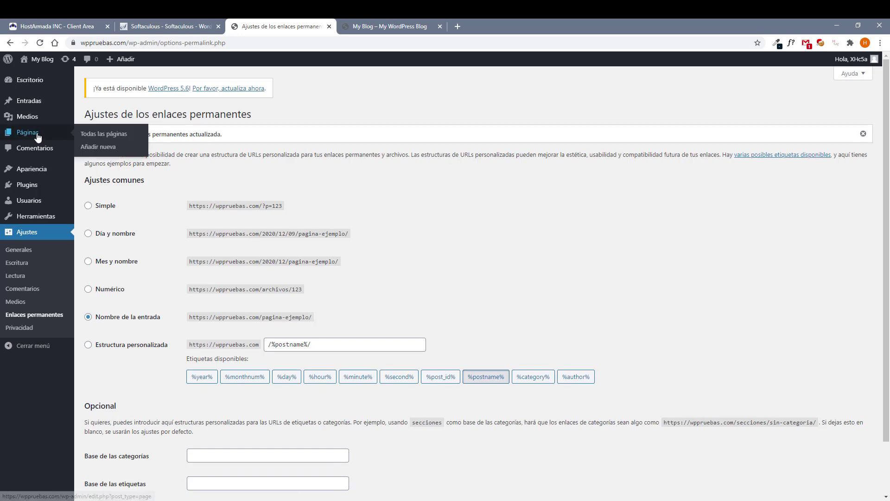
left_click(98, 146)
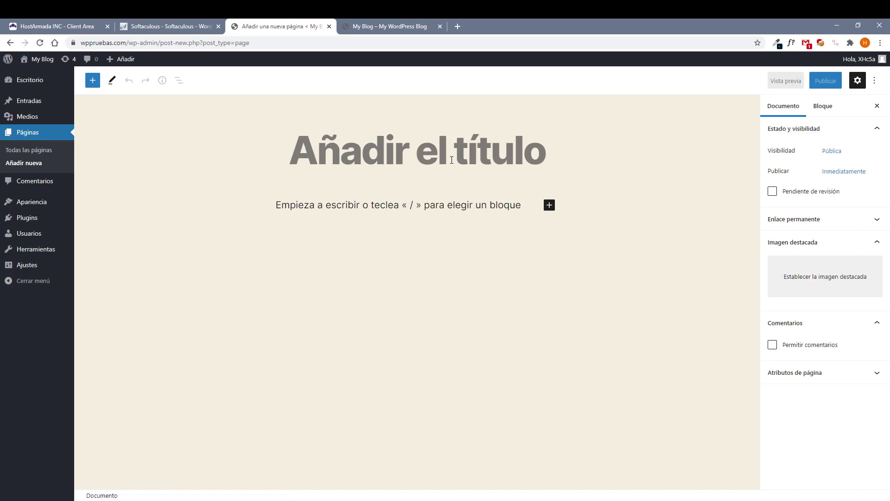
type("BVlo")
key("BackSpace")
key("BackSpace")
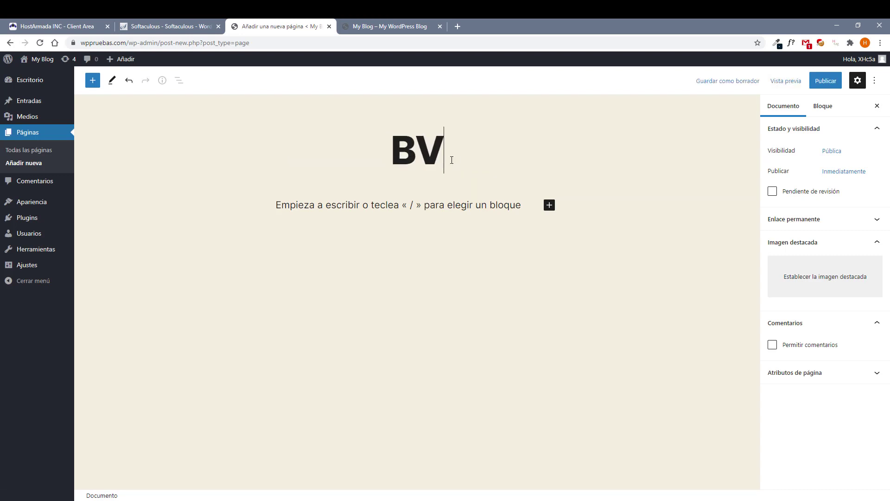
key("BackSpace")
type("log")
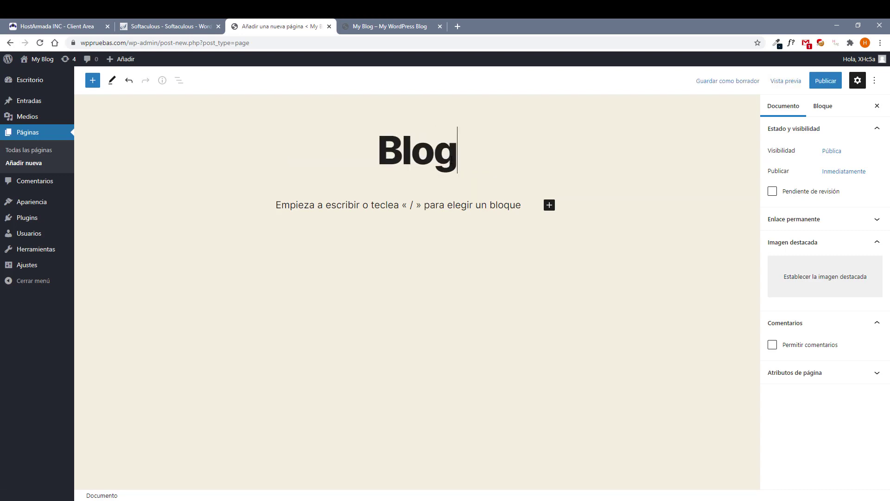
left_click(826, 81)
left_click(799, 82)
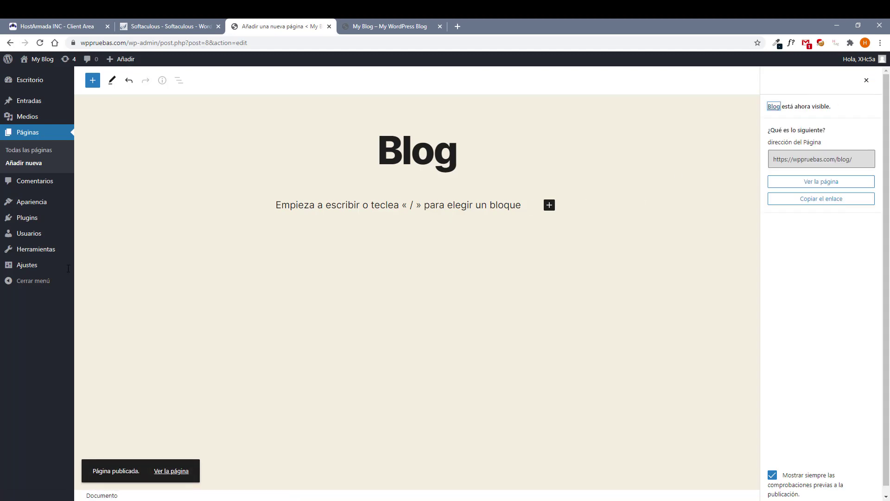
In the reading settings, assign Blog as the posts page and save the changes.
mouse_move(26, 264)
left_click(92, 293)
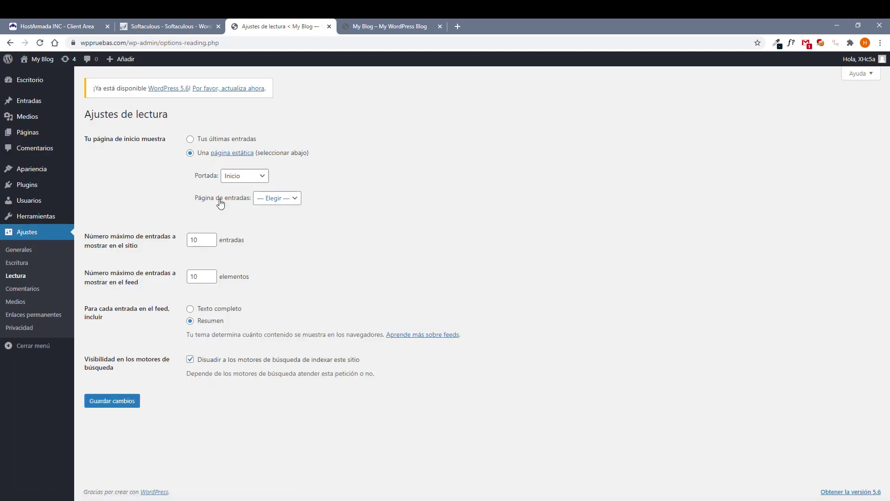
left_click(278, 199)
left_click(278, 220)
left_click(121, 403)
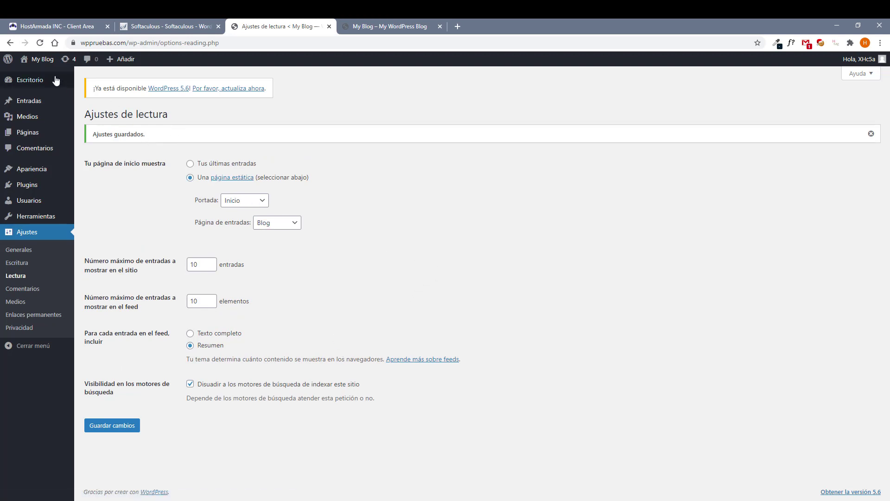
Open the public site and examine its home page and its Blog page.
middle_click(37, 73)
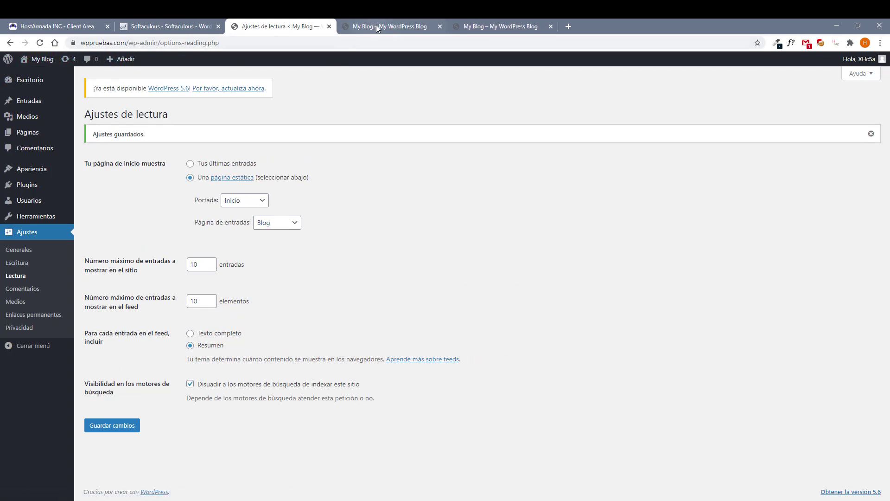
left_click(378, 28)
scroll(378, 372, "down", 3)
scroll(702, 229, "up", 2)
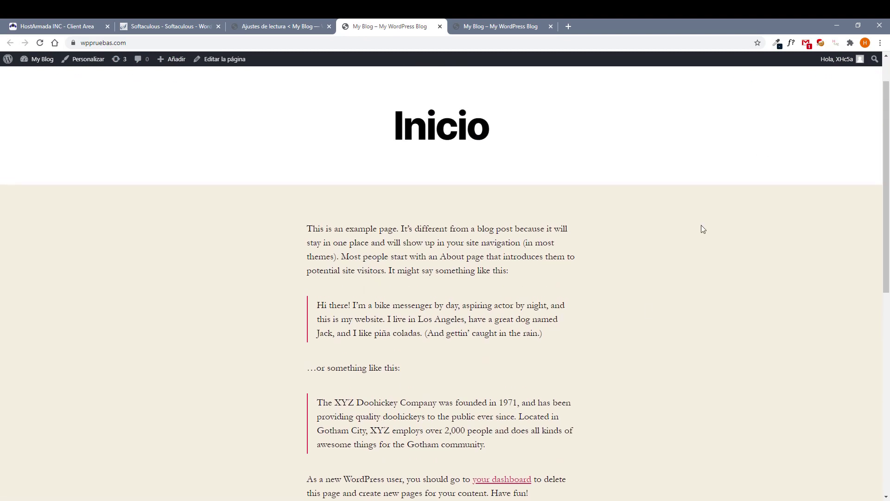
scroll(703, 228, "up", 2)
left_click(743, 92)
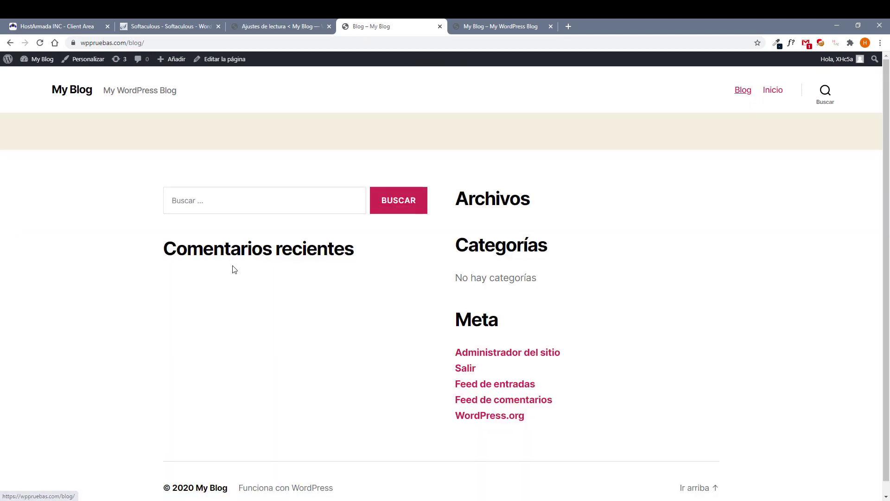
scroll(269, 296, "down", 1)
scroll(274, 298, "up", 1)
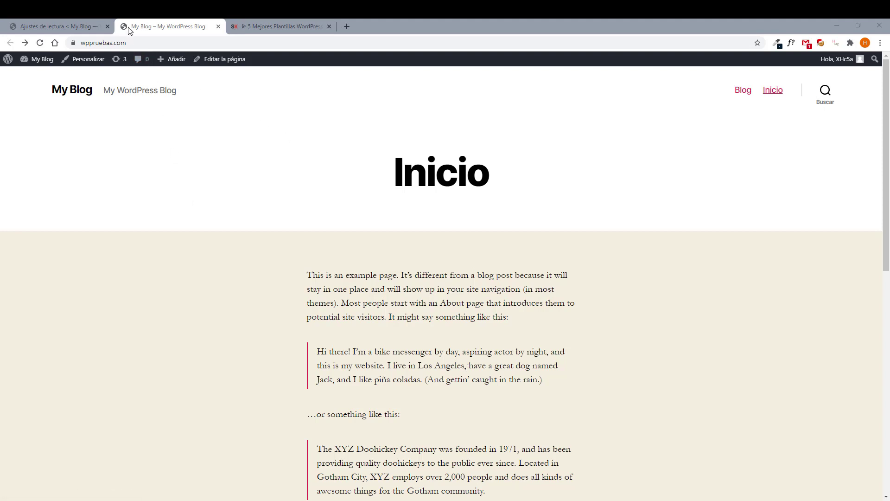
Reload the site's home page at wppruebas.com and check its full address including the https prefix.
left_click(140, 42)
key("End")
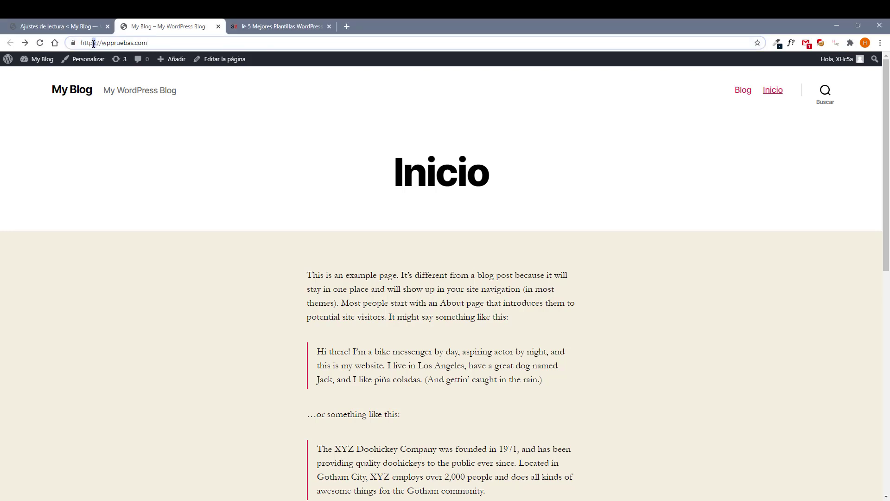
key("BackSpace")
key("Return")
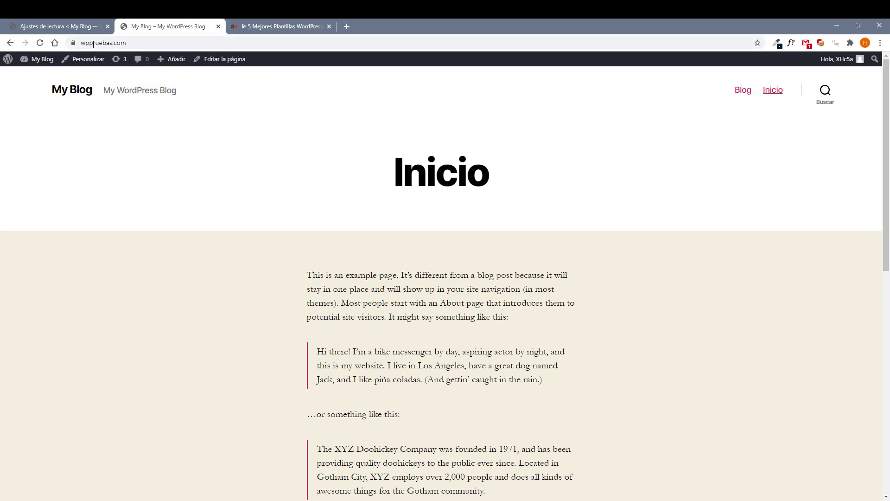
left_click(107, 46)
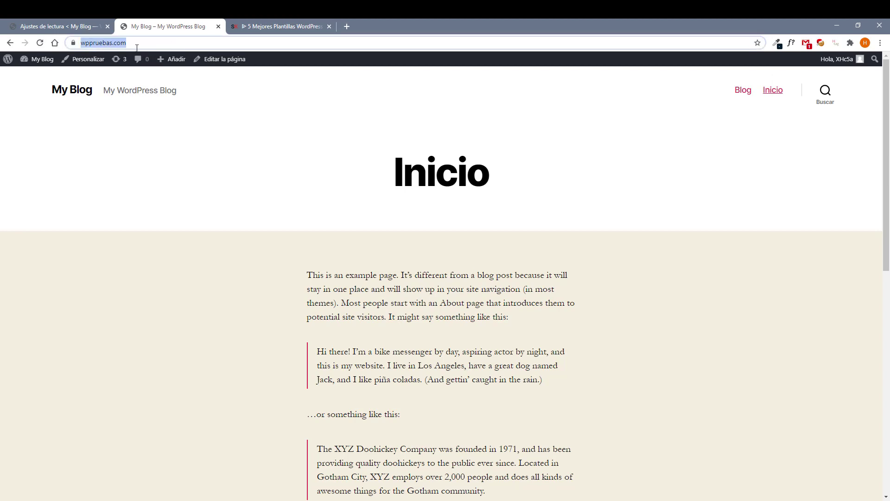
key("End")
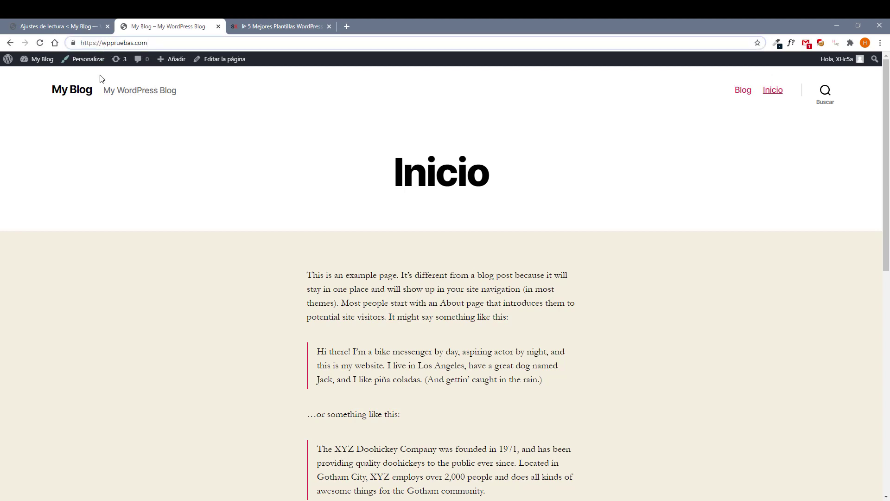
Return from the public site to the WordPress dashboard and open the page for adding new plugins.
mouse_move(35, 59)
left_click(33, 75)
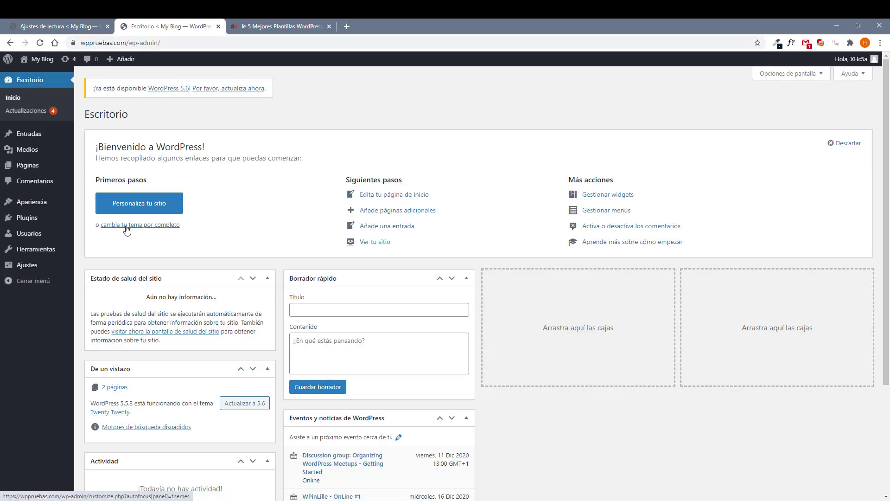
mouse_move(41, 221)
left_click(107, 237)
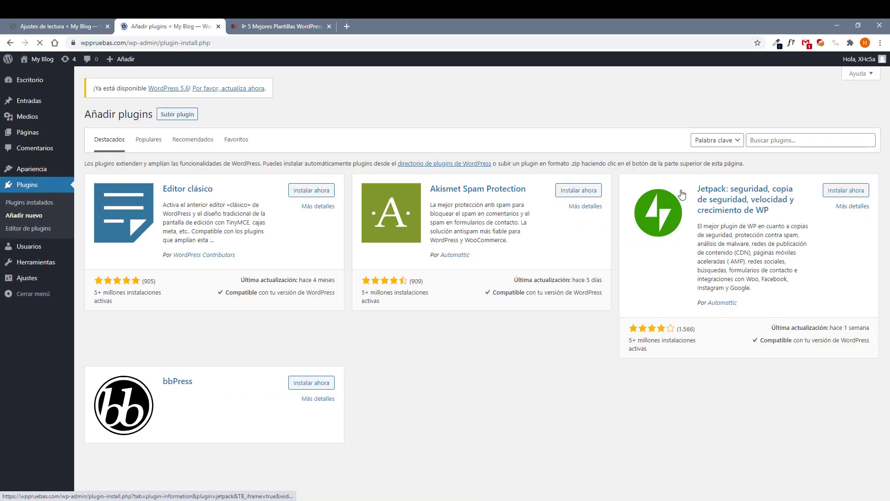
Search the plugin directory for "ithem", then install and activate iThemes Security.
left_click(767, 141)
type("u")
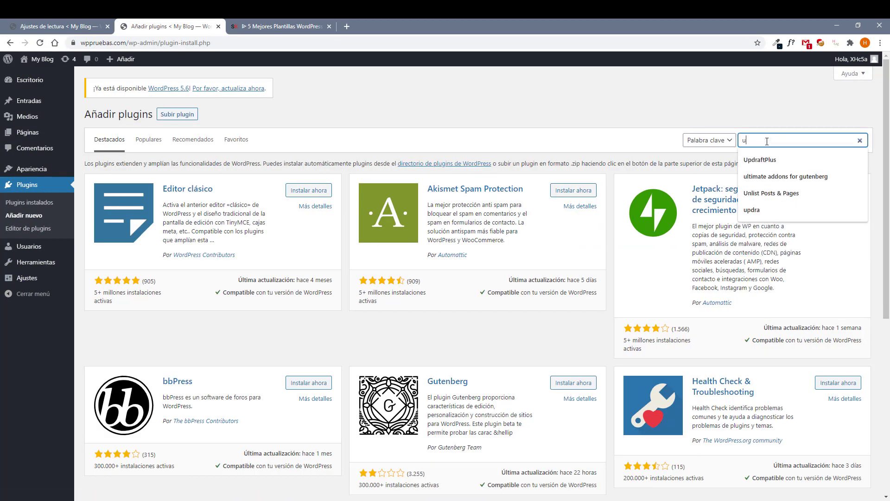
key("BackSpace")
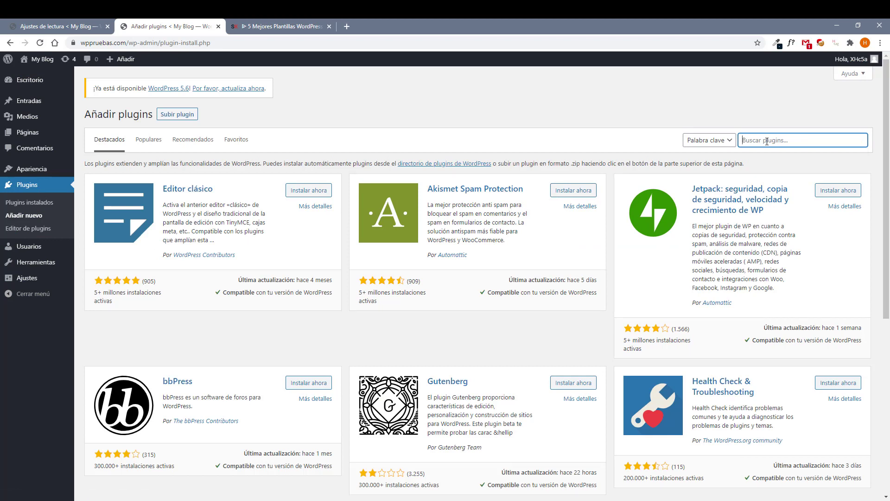
type("ithem")
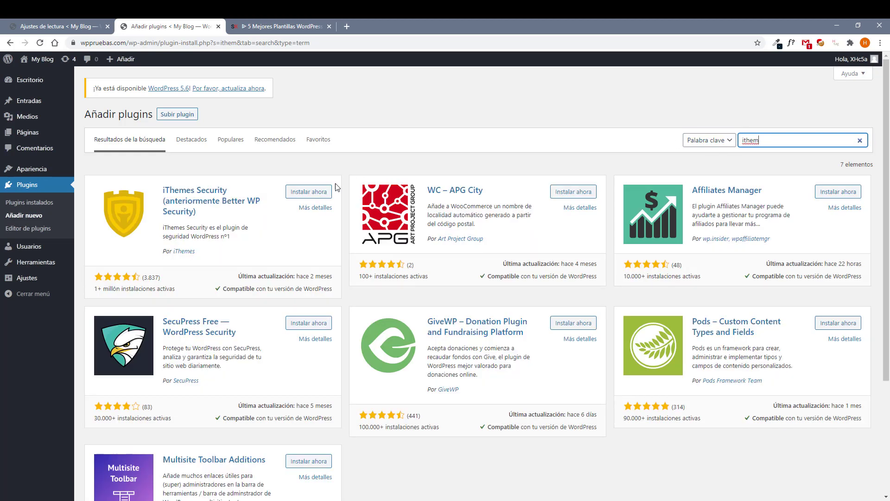
left_click(305, 192)
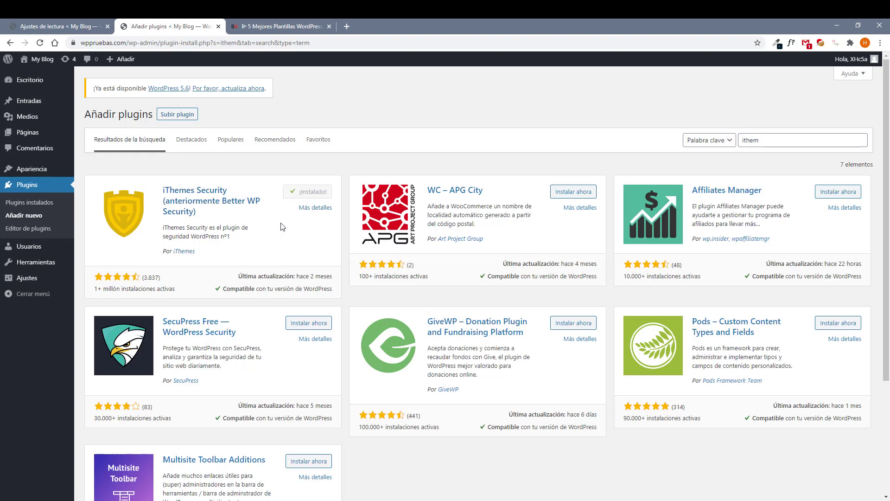
left_click(326, 192)
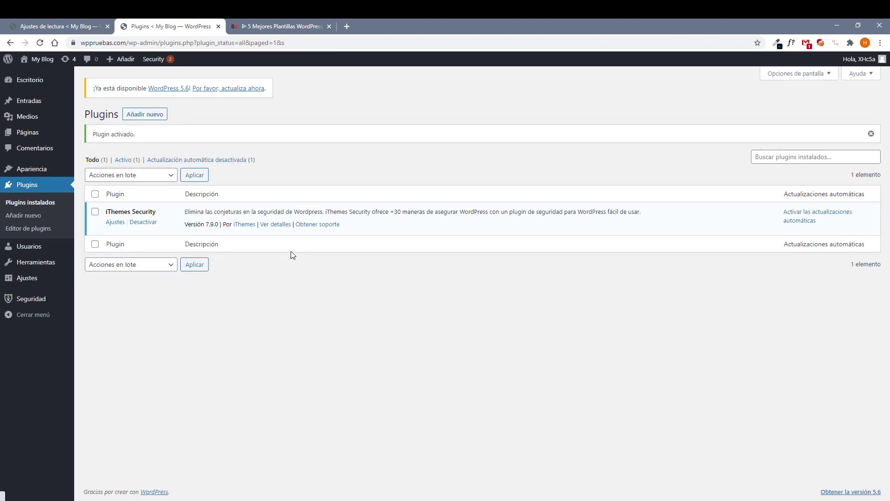
Run the iThemes Security check on the site with the Pro security checks enabled, then review and close its results.
left_click(116, 223)
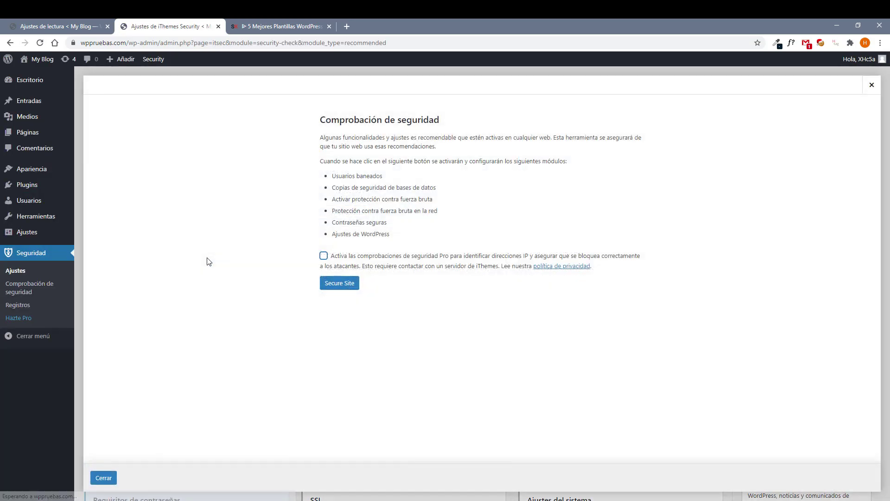
left_click(323, 256)
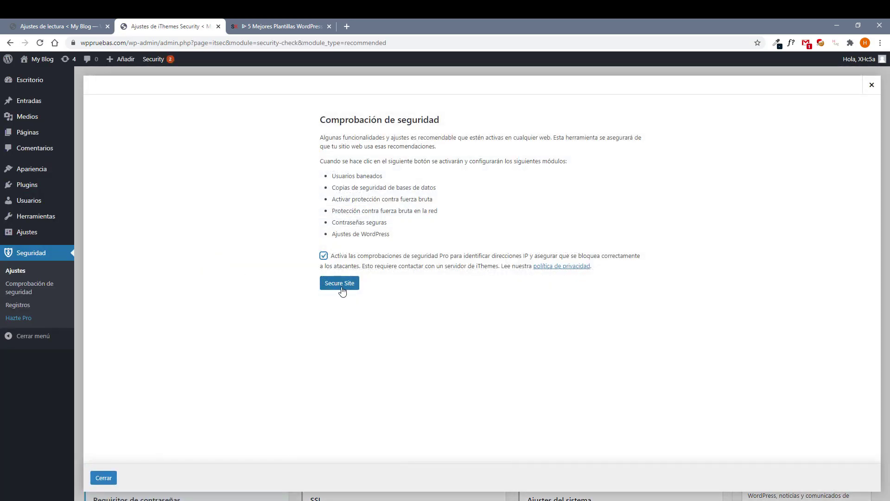
left_click(340, 288)
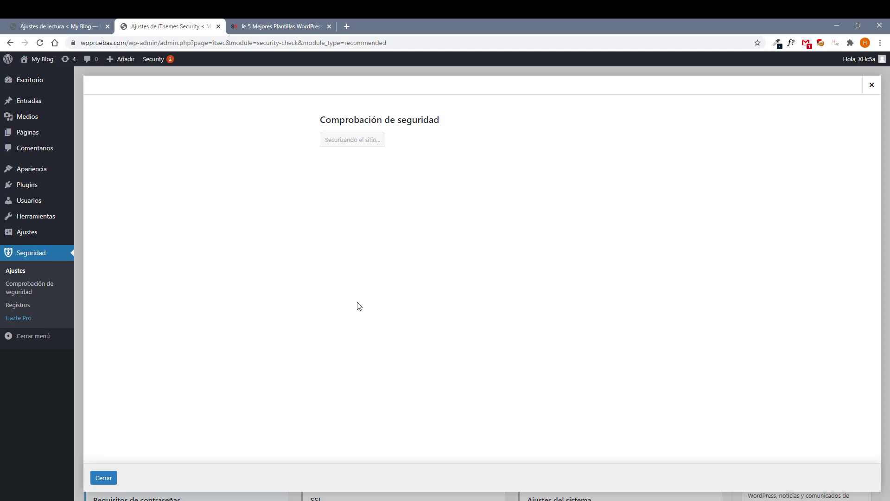
scroll(464, 325, "down", 2)
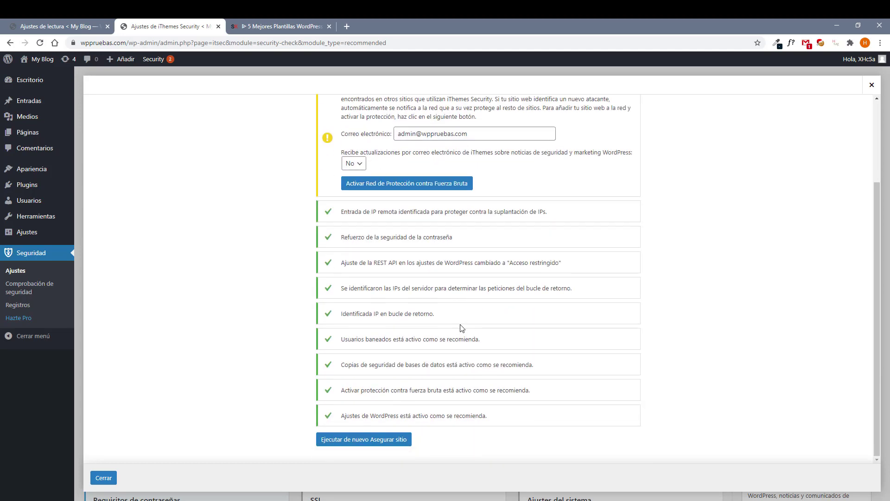
scroll(610, 315, "up", 2)
left_click(872, 85)
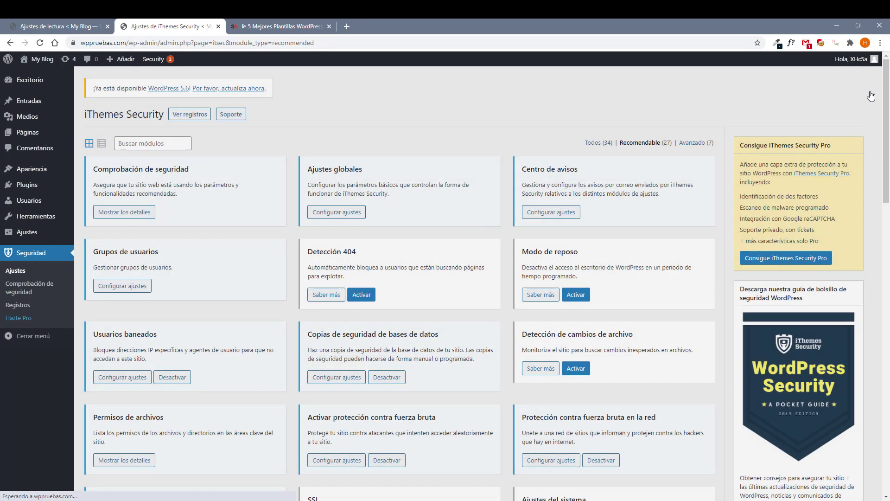
Look through the advanced iThemes Security modules and then the full list of modules.
left_click(695, 144)
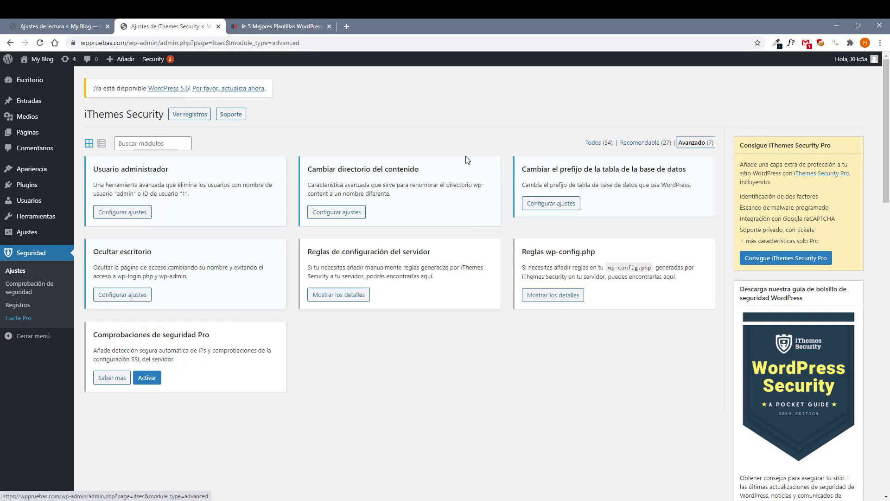
left_click(595, 143)
scroll(284, 288, "down", 2)
scroll(284, 289, "down", 7)
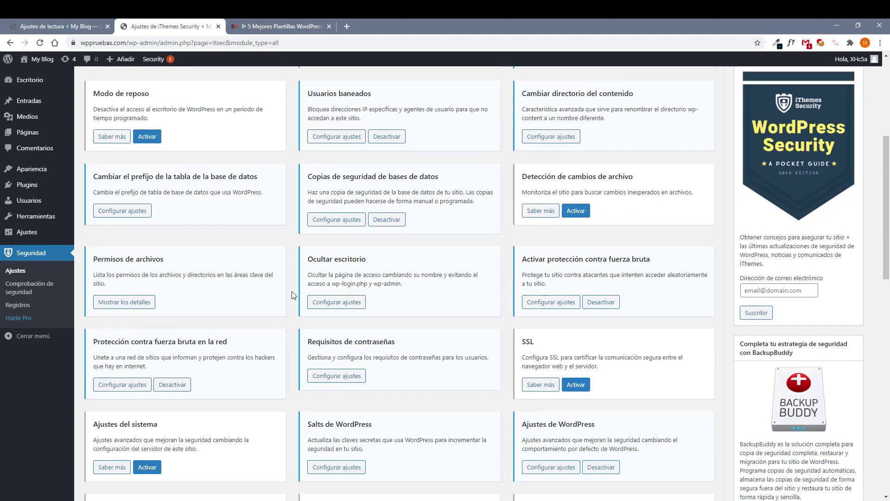
scroll(511, 308, "up", 3)
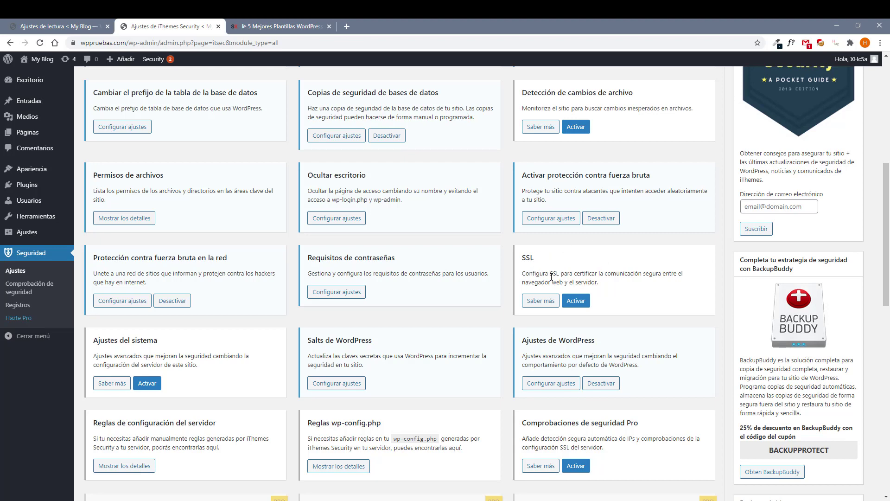
Try the SSL module with the HTTP-to-HTTPS page redirection set to Activado, and deactivate the module again.
left_click(578, 303)
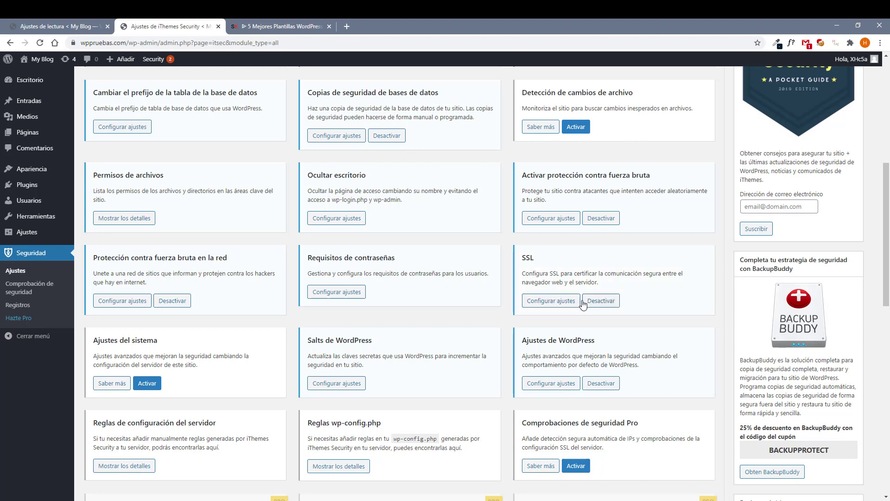
left_click(565, 302)
left_click(451, 249)
left_click(446, 266)
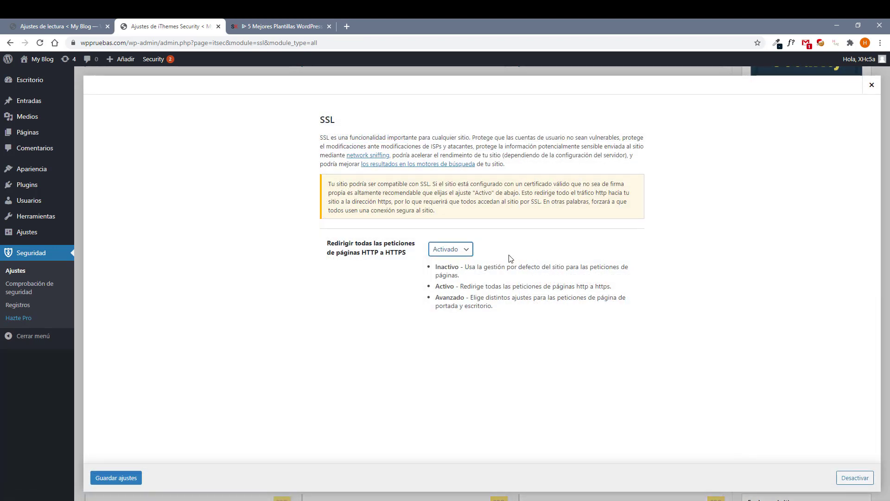
left_click(99, 477)
left_click(872, 85)
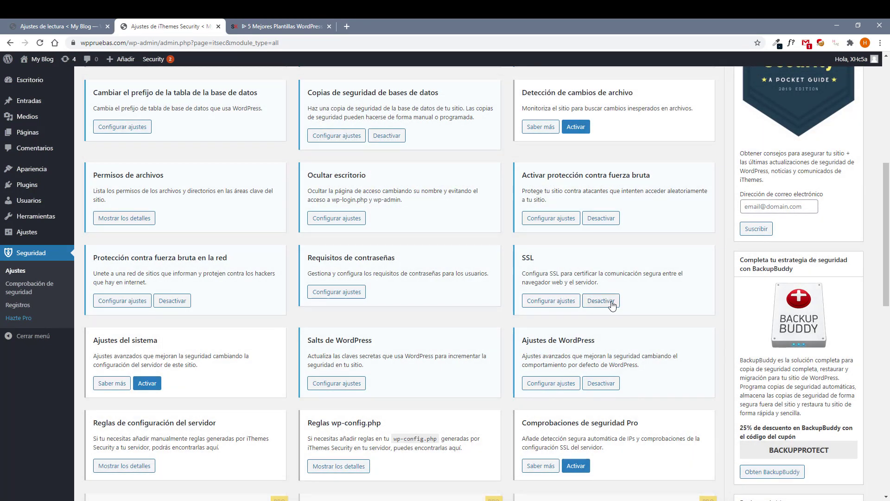
left_click(602, 301)
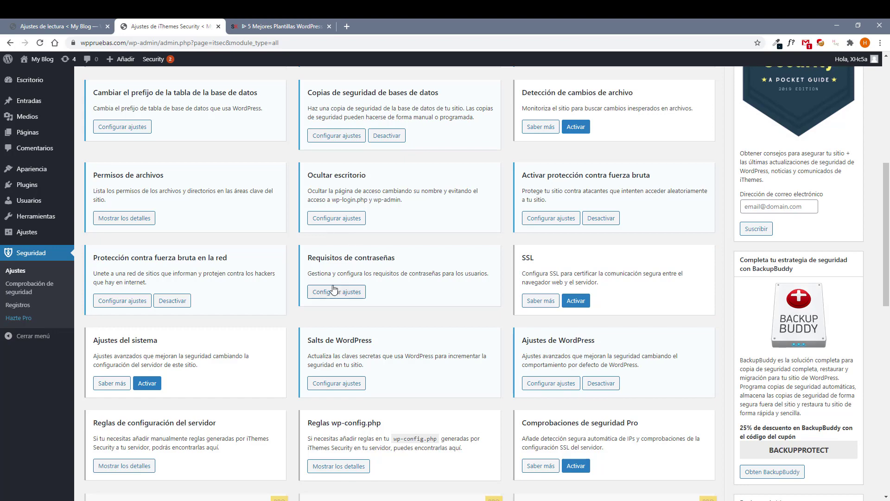
In the iThemes Security global settings, hide the security menu in the admin bar and save the settings.
scroll(278, 255, "up", 7)
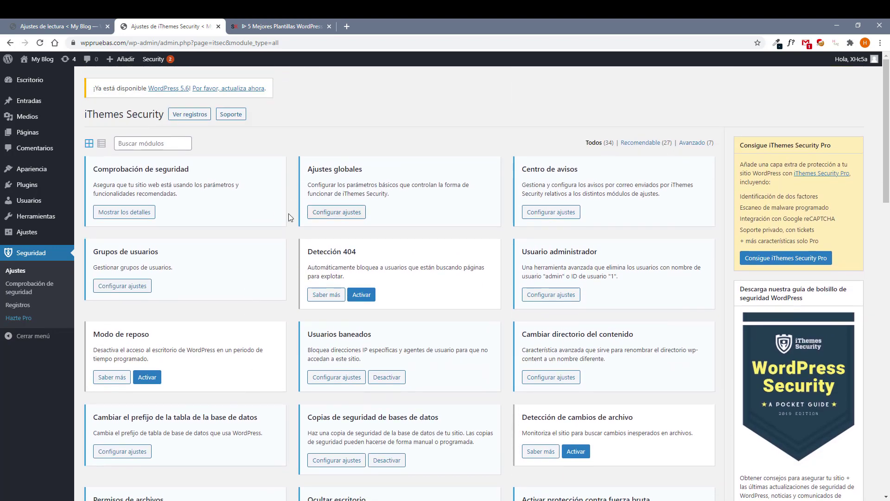
left_click(337, 212)
scroll(409, 357, "down", 2)
scroll(409, 357, "down", 15)
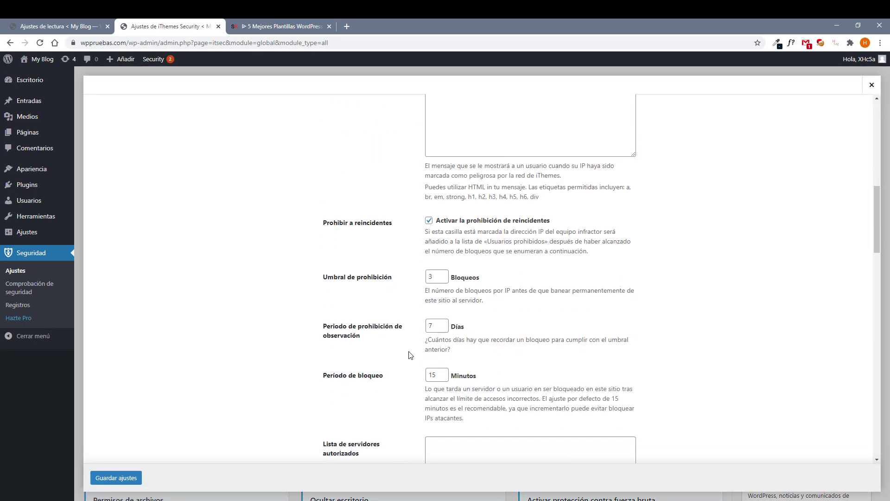
scroll(409, 339, "down", 10)
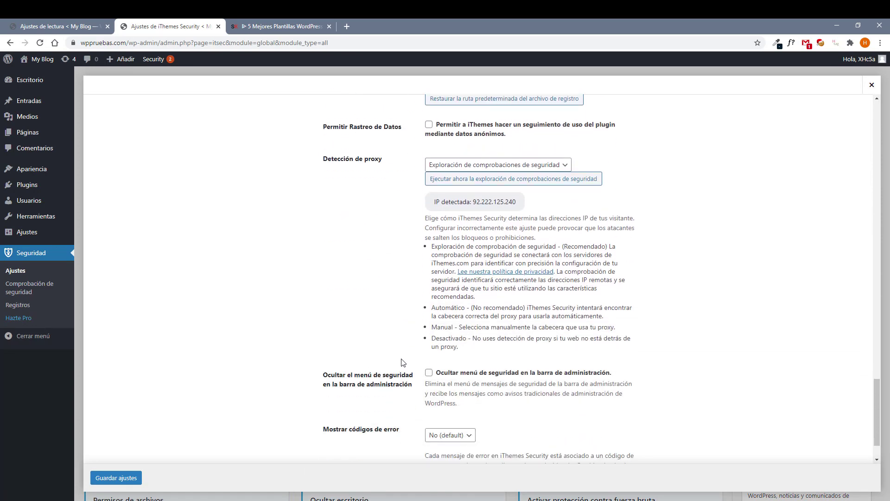
left_click(428, 373)
scroll(357, 271, "down", 1)
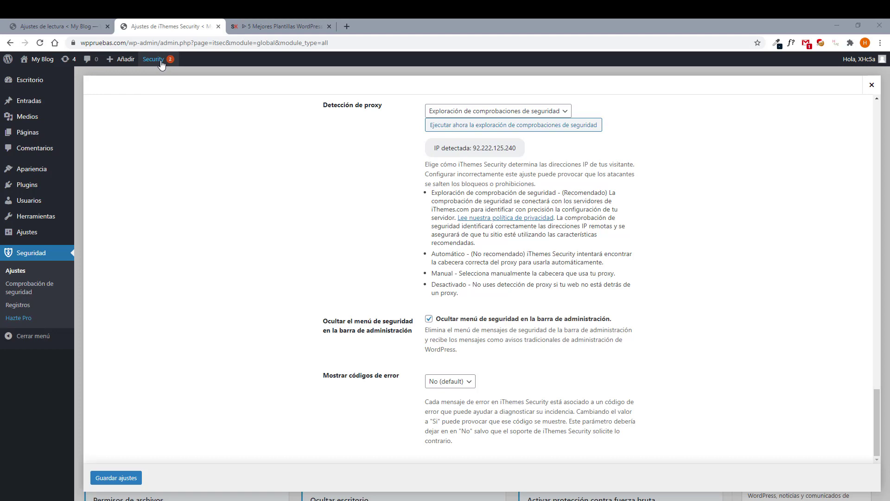
left_click(121, 478)
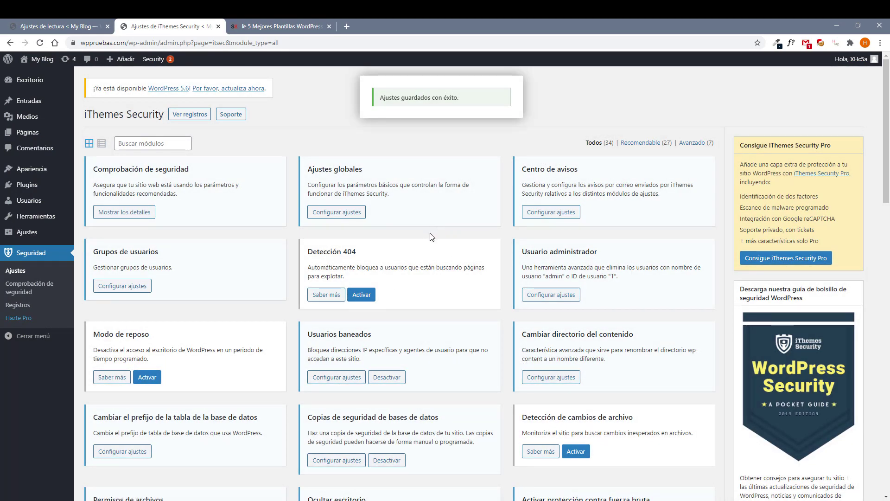
In the Ajustes de WordPress module, remove the Windows Live Writer and RSD headers and enable comment spam reduction.
scroll(280, 280, "down", 5)
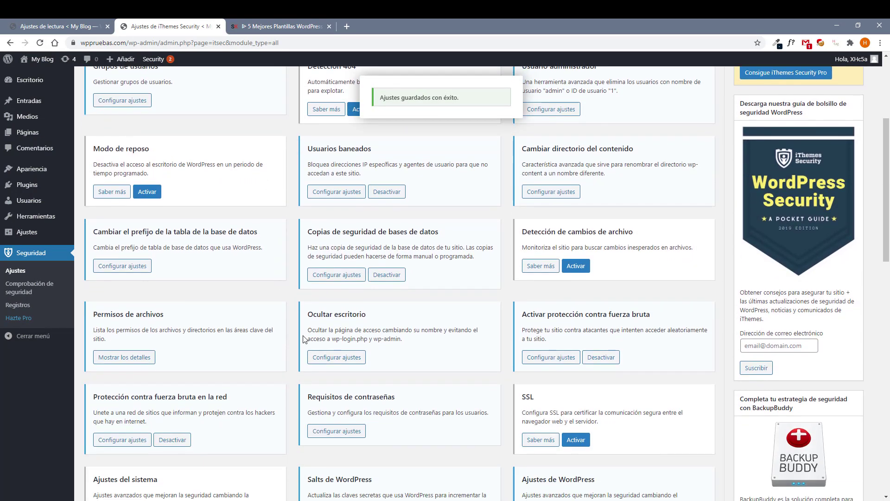
scroll(172, 293, "down", 4)
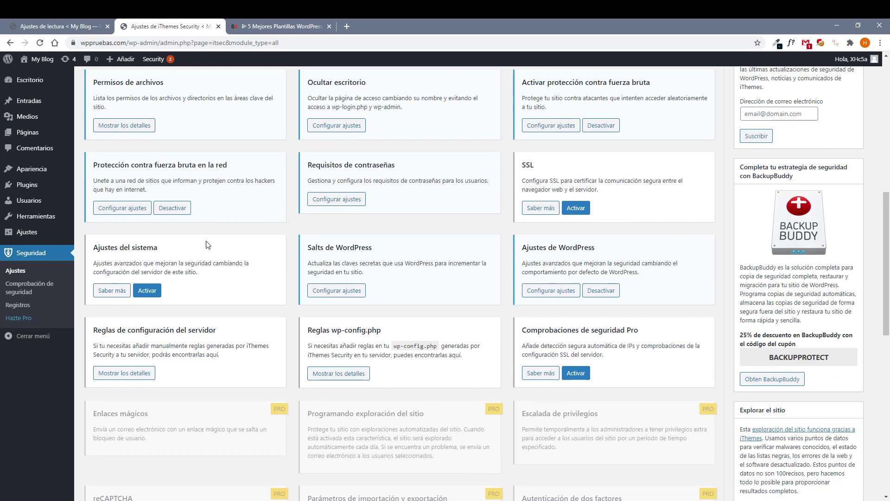
scroll(464, 301, "up", 1)
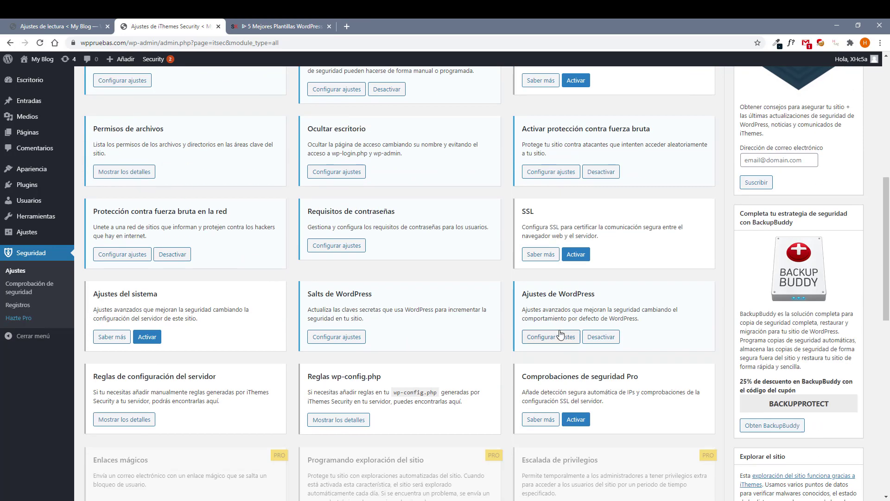
left_click(563, 344)
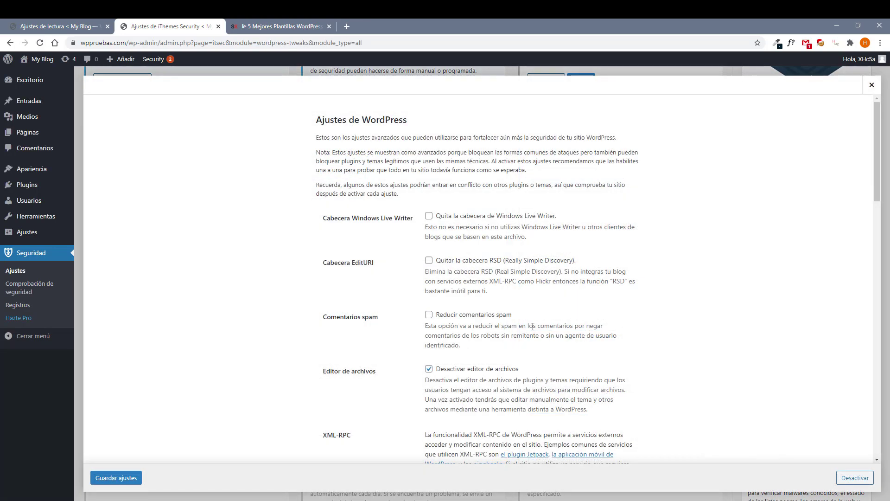
left_click(429, 216)
left_click(429, 261)
left_click(429, 314)
Set XML-RPC to "Desactivar XML-RPC (recomendable)" and disable the login error messages.
scroll(394, 336, "down", 8)
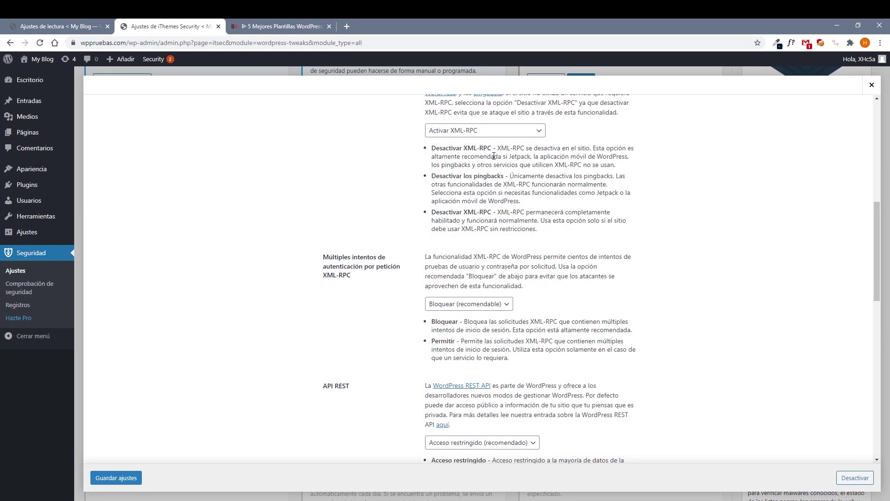
left_click(497, 131)
left_click(486, 144)
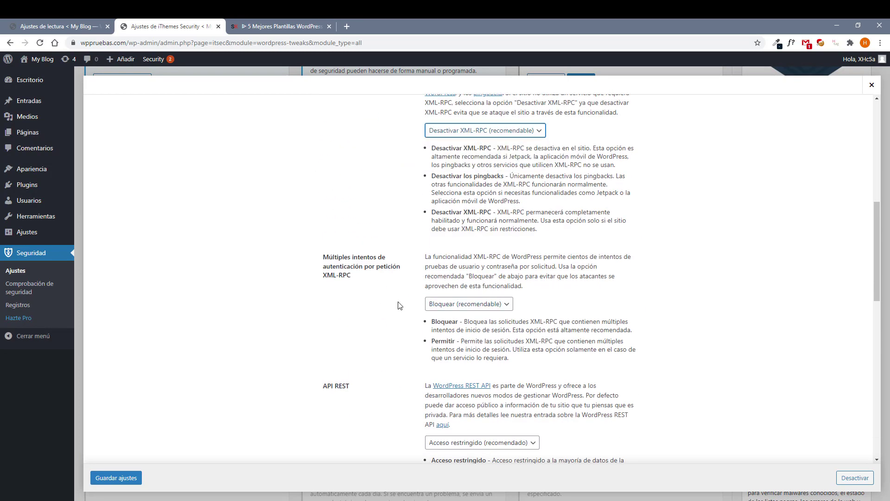
scroll(398, 306, "down", 4)
scroll(385, 299, "down", 3)
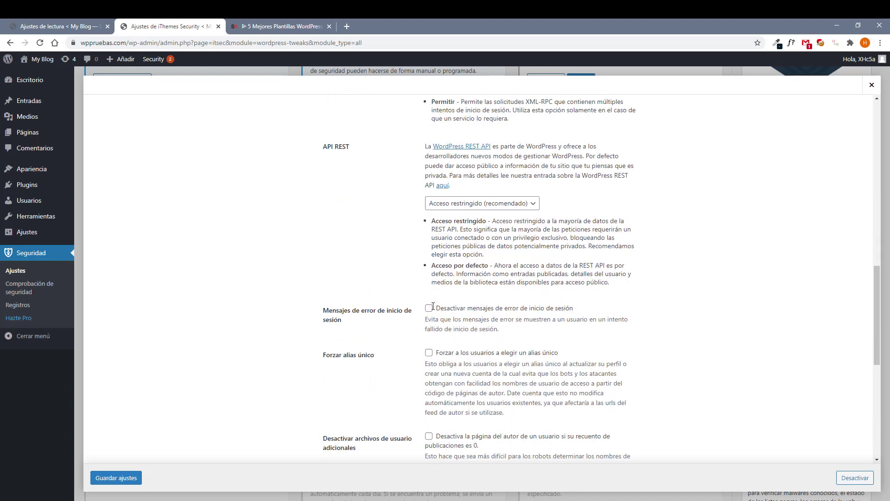
left_click(428, 270)
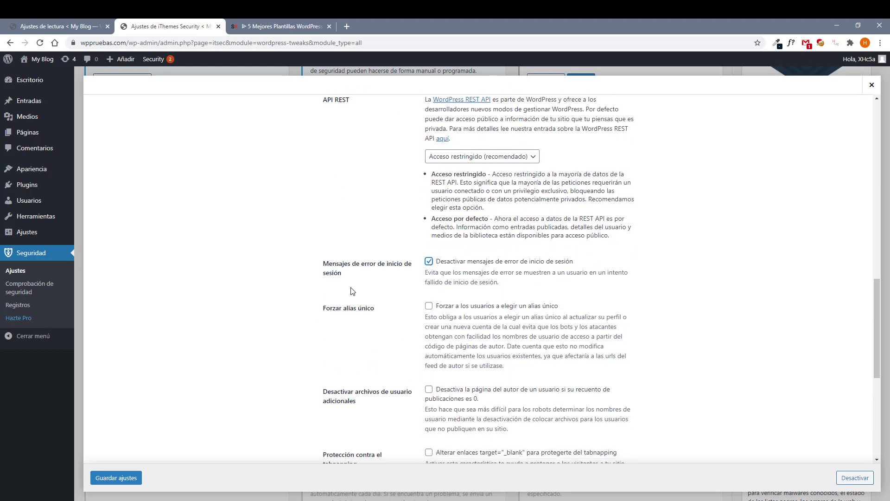
Disable author pages for users with 0 posts, enable the tabnapping protection for target="_blank" links, and save the WordPress settings.
scroll(427, 269, "down", 3)
left_click(428, 265)
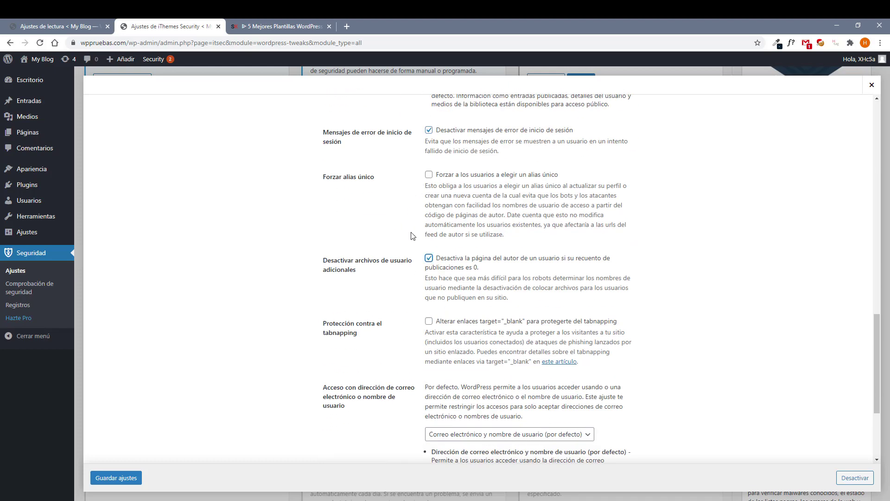
scroll(423, 306, "down", 2)
left_click(429, 227)
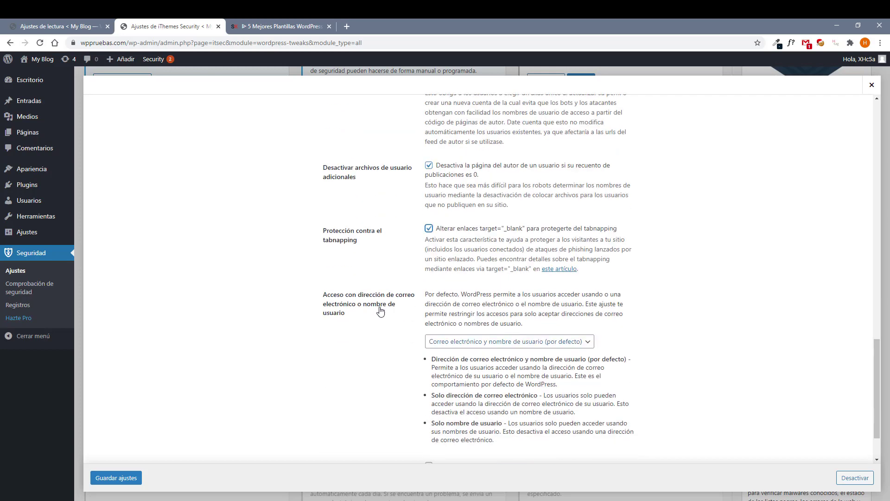
scroll(464, 259, "down", 2)
scroll(473, 278, "up", 1)
scroll(371, 371, "down", 1)
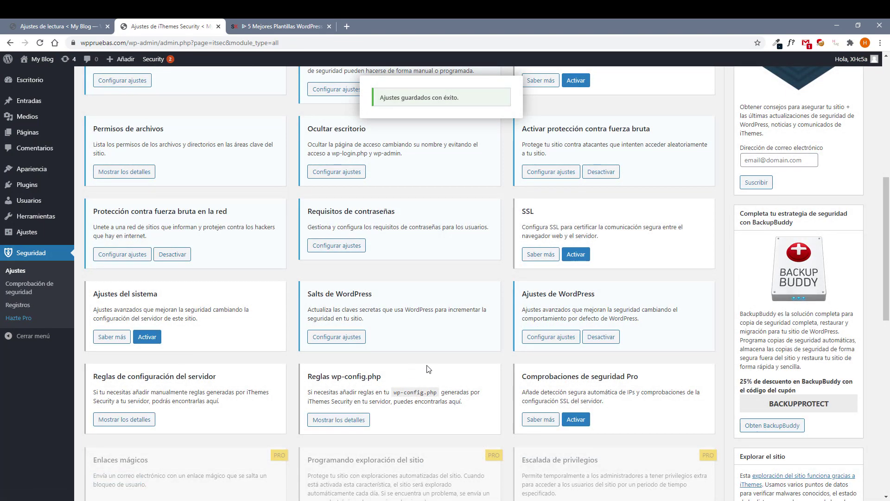
Open the Ocultar escritorio settings among the advanced modules and enable the hide backend feature.
scroll(419, 371, "up", 4)
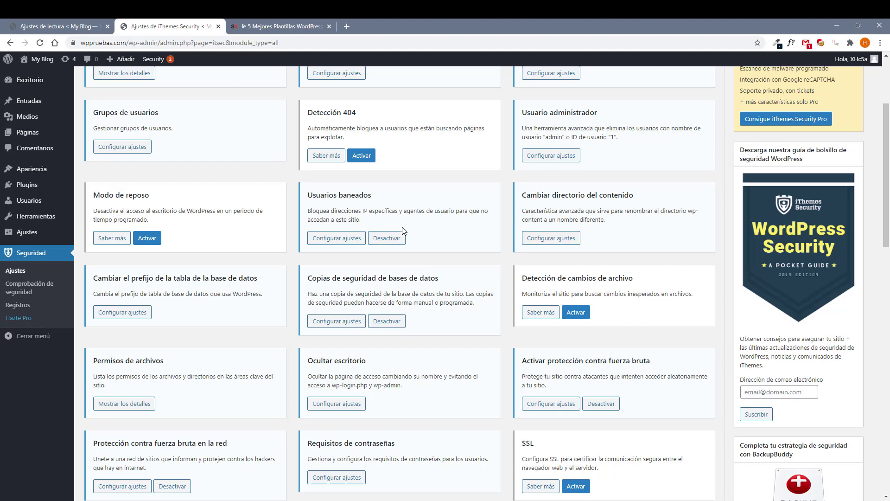
scroll(575, 276, "up", 3)
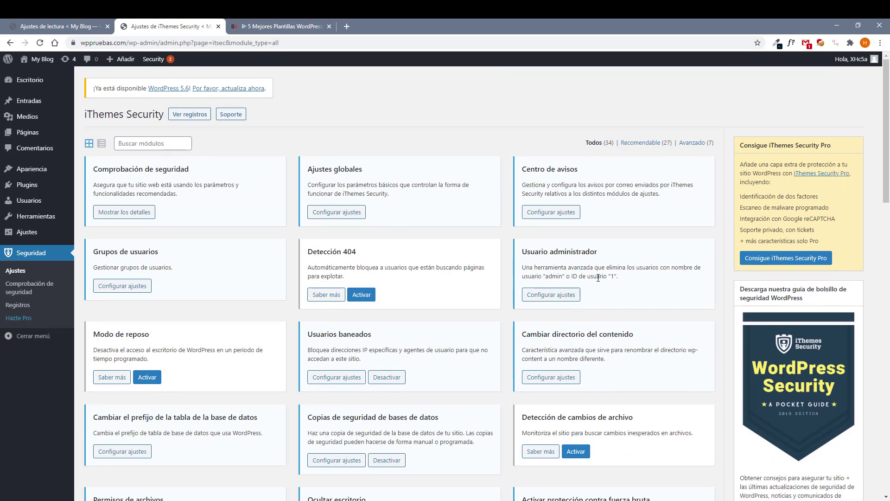
left_click(684, 147)
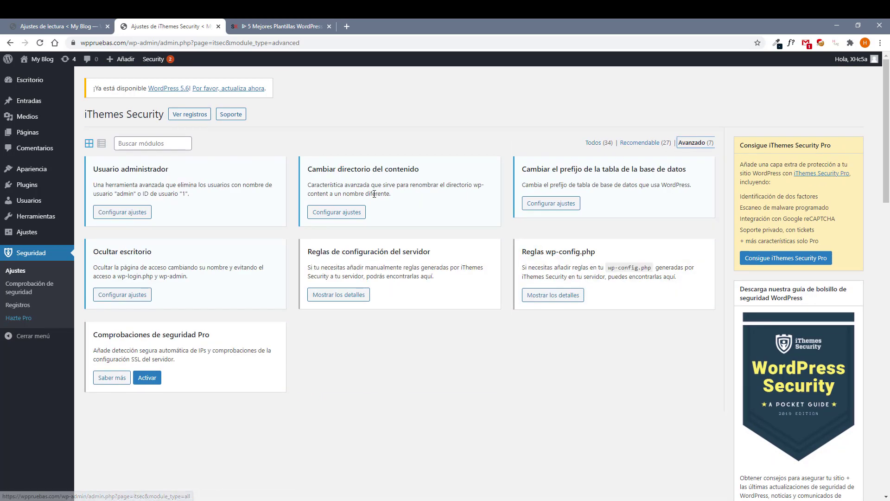
left_click(118, 294)
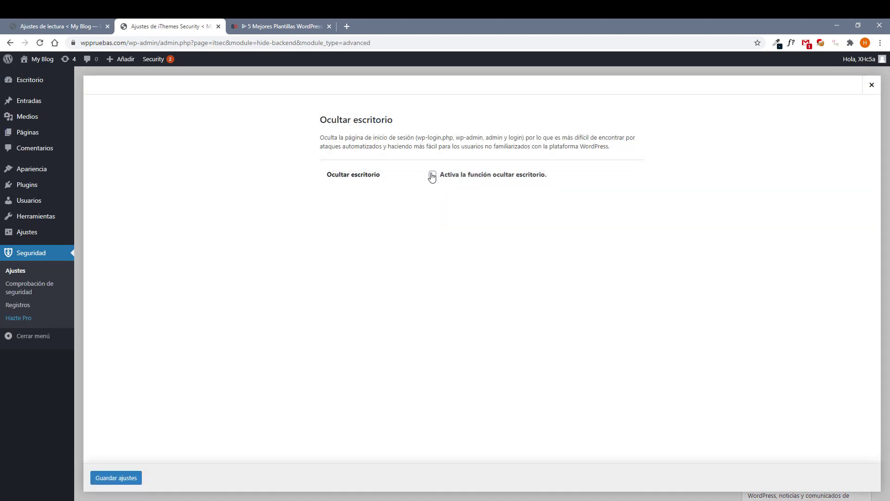
left_click(432, 176)
scroll(419, 192, "down", 1)
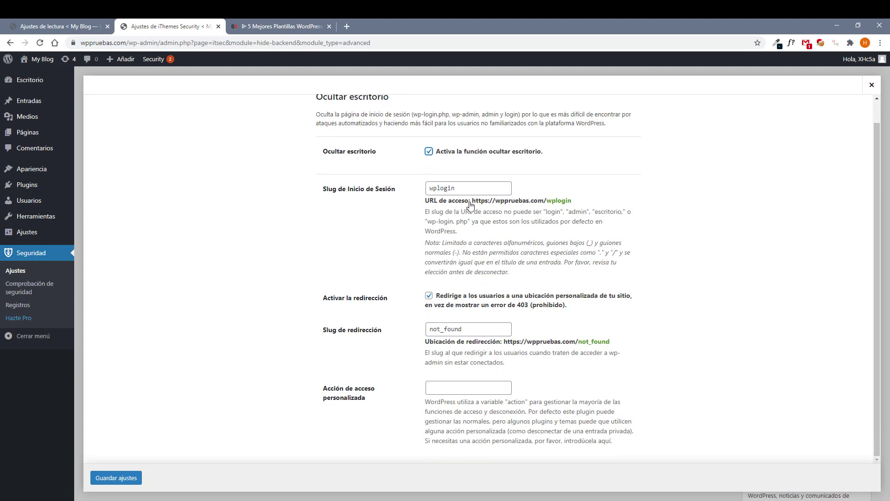
Set the login slug to wplogin1, save the Ocultar escritorio settings and close them.
double_click(446, 187)
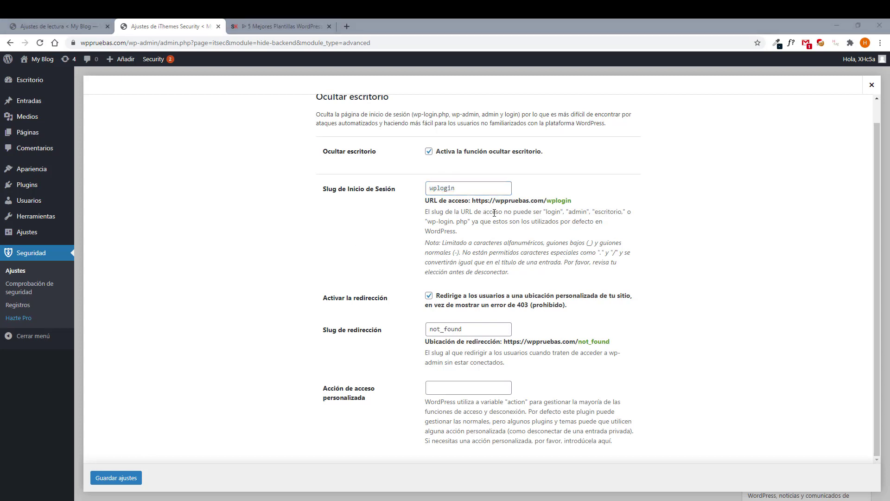
left_click(461, 189)
left_click(596, 191)
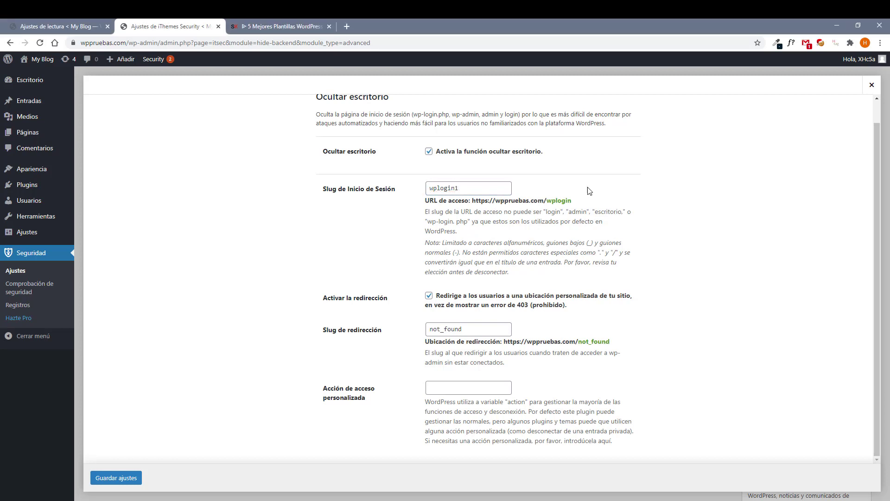
left_click(134, 478)
scroll(469, 281, "down", 1)
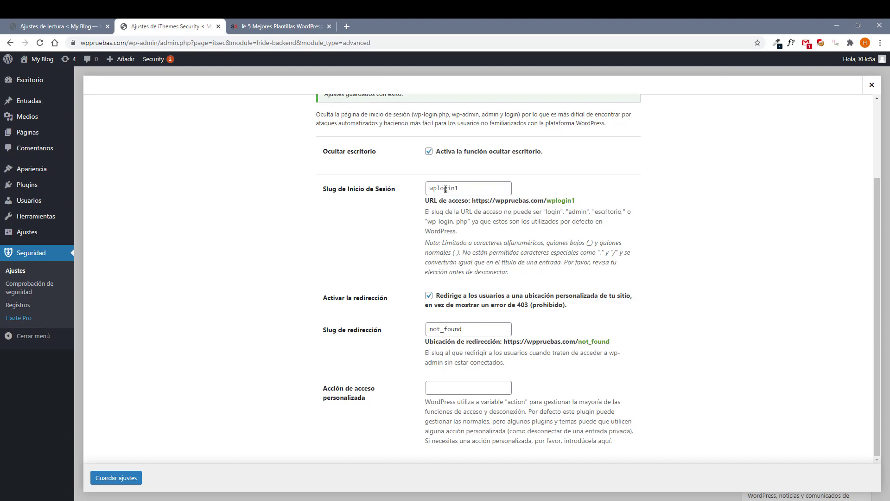
left_click(872, 85)
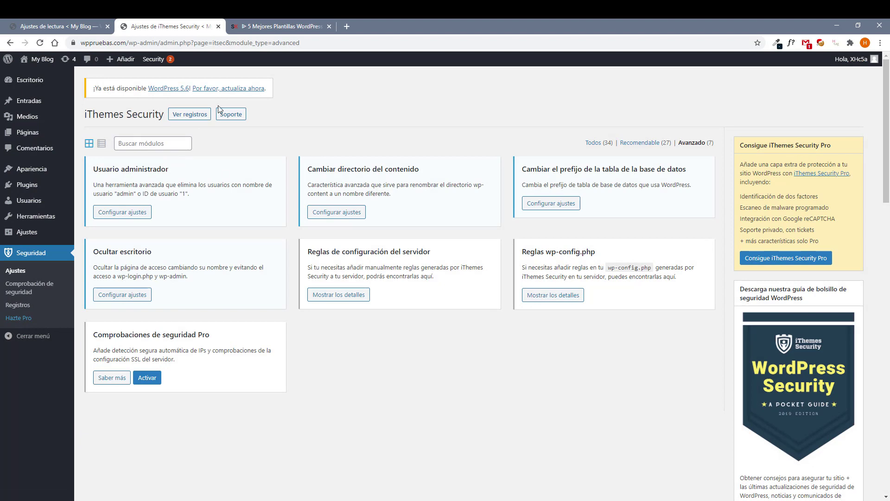
Open the public site in a new browser tab and switch to it.
mouse_move(80, 166)
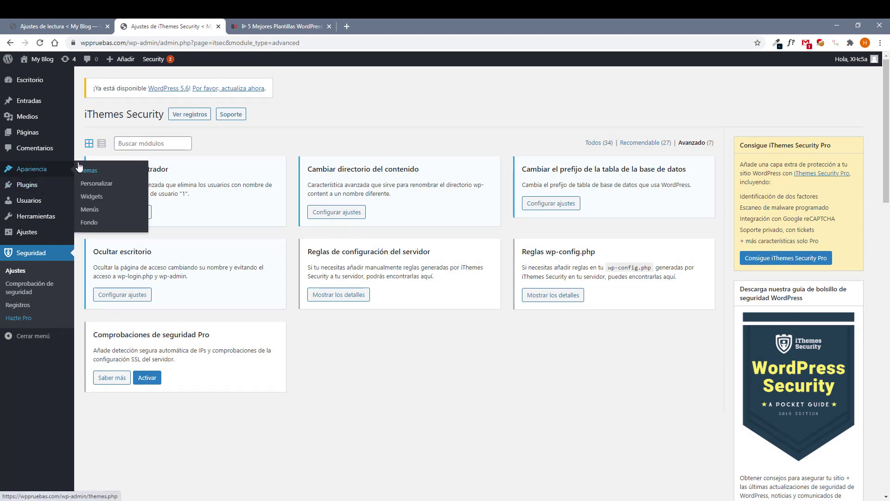
mouse_move(37, 60)
middle_click(41, 76)
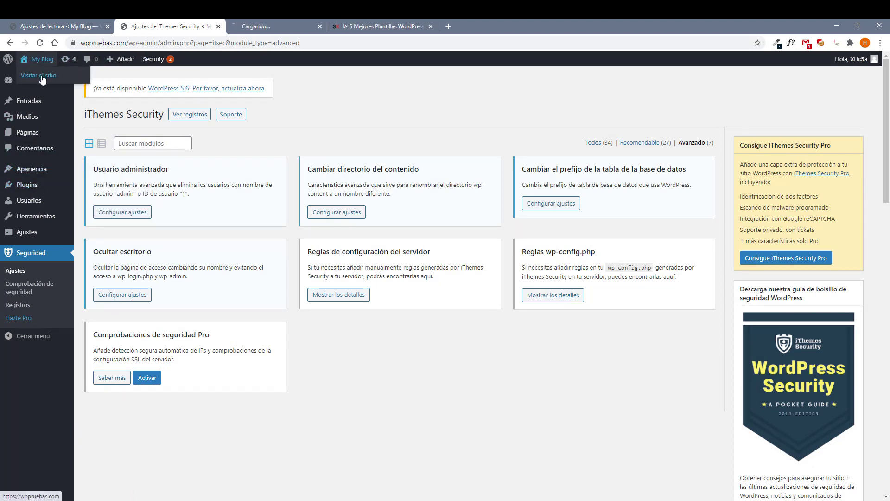
left_click(262, 26)
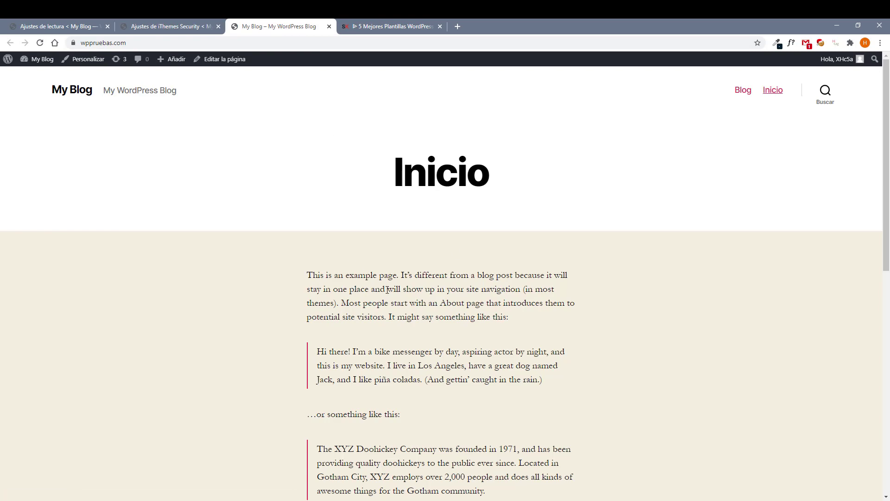
Look over the public home page, return to the WordPress admin and open the installed themes.
scroll(387, 290, "down", 9)
scroll(374, 304, "up", 9)
left_click(182, 26)
mouse_move(30, 170)
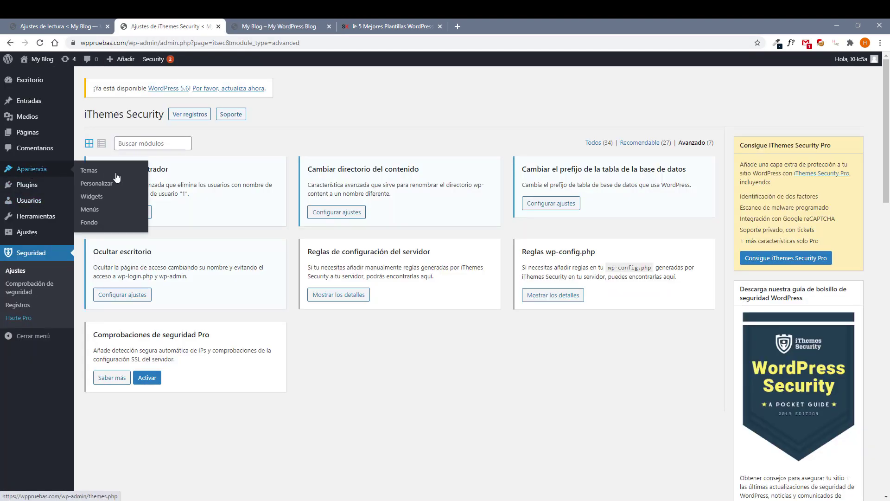
left_click(91, 173)
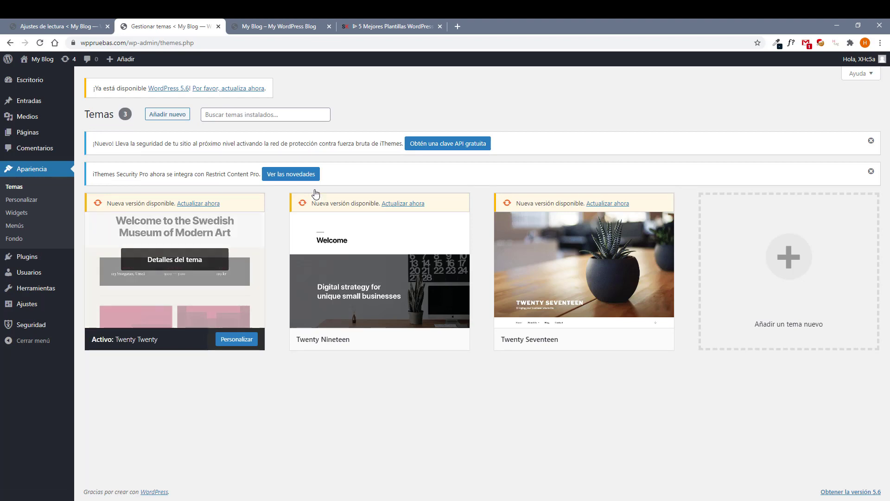
Review the article on the best WordPress themes for SEO, including its introduction and table of contents.
left_click(396, 26)
scroll(326, 383, "up", 15)
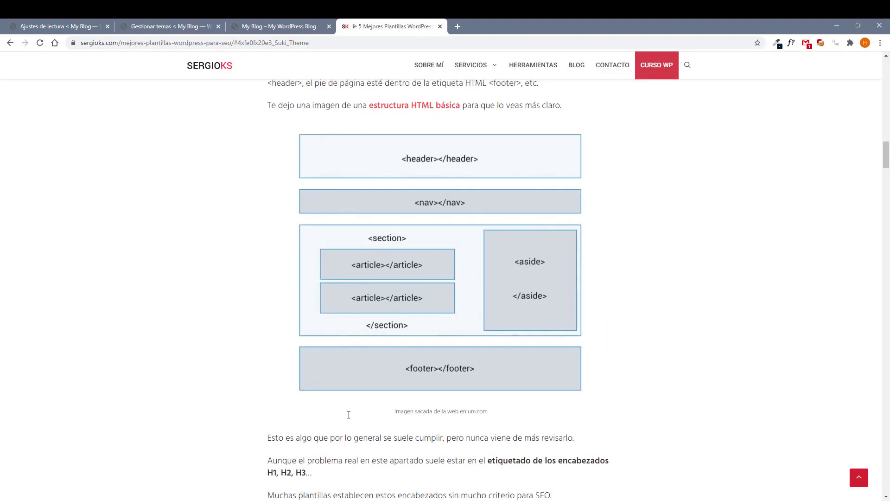
scroll(350, 418, "up", 15)
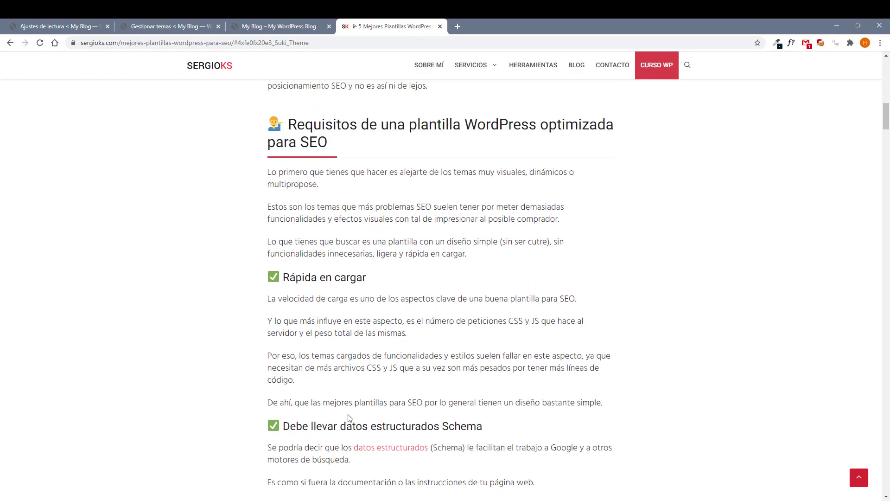
scroll(305, 422, "down", 5)
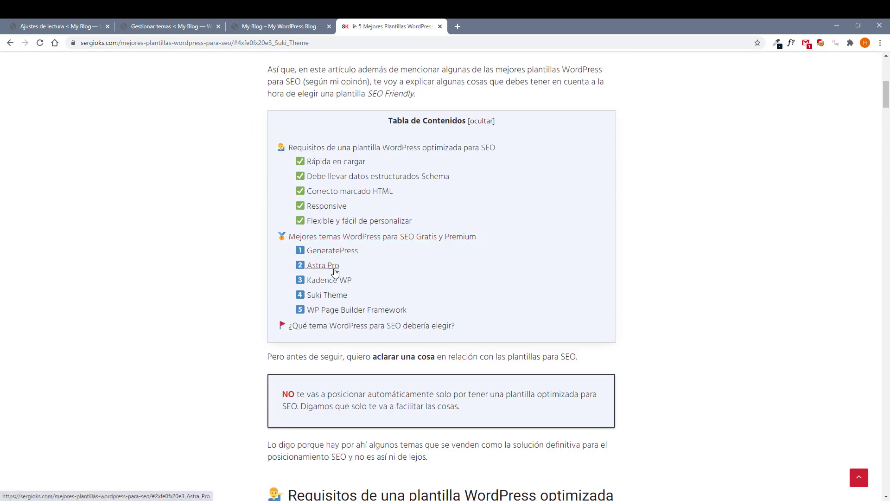
scroll(300, 172, "up", 8)
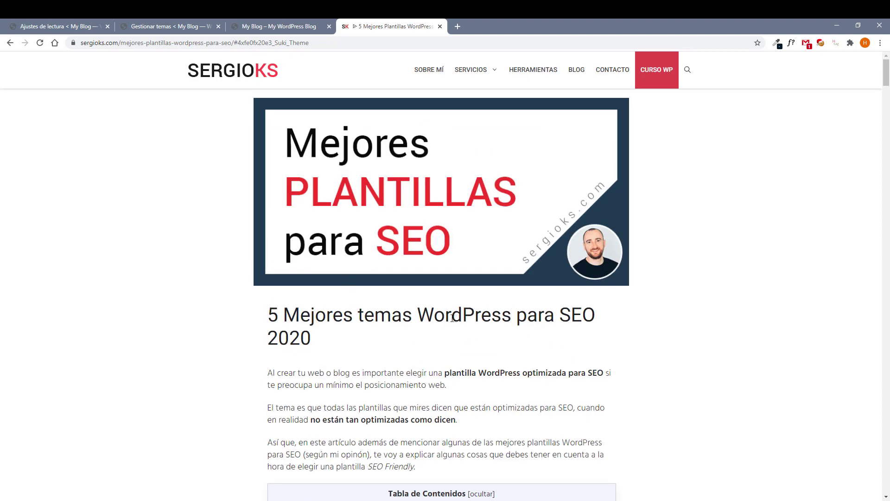
scroll(293, 360, "down", 5)
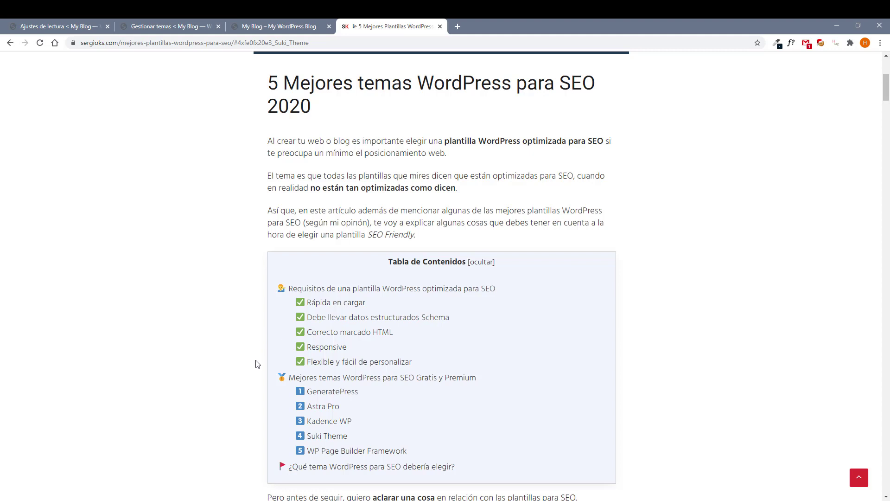
Delete the Twenty Nineteen and Twenty Seventeen themes and dismiss the Restrict Content Pro notice.
left_click(173, 24)
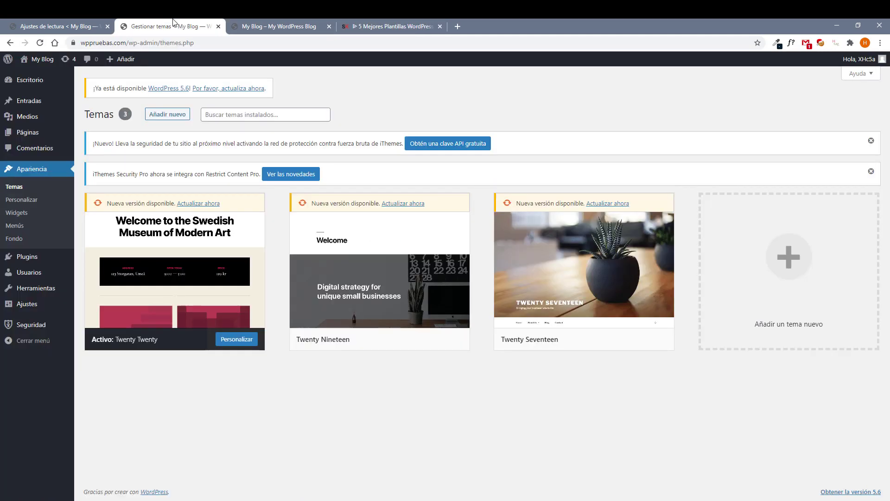
left_click(397, 263)
left_click(798, 476)
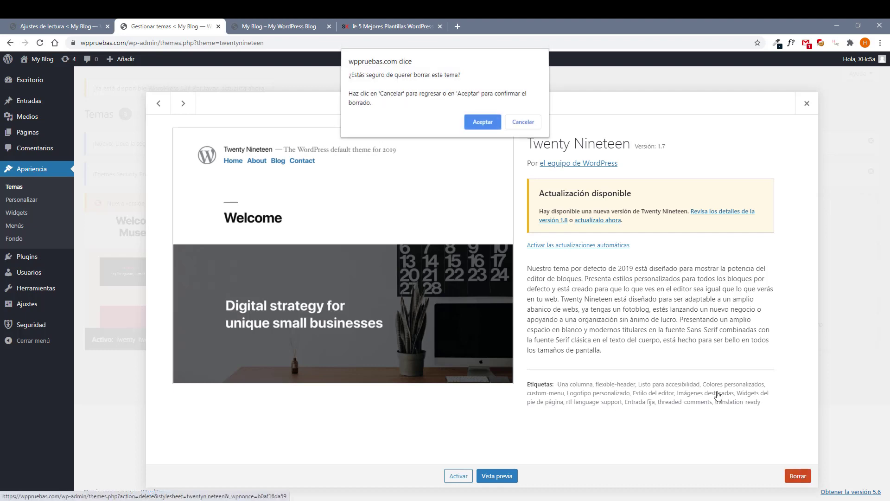
left_click(483, 121)
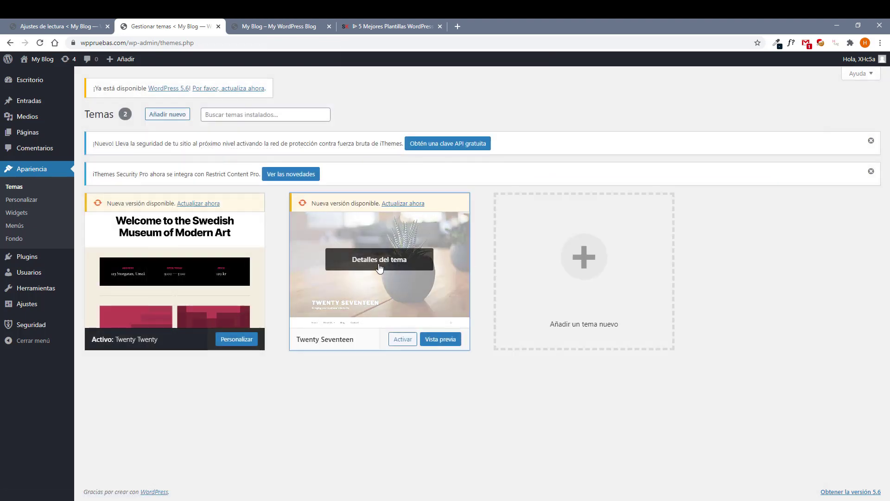
left_click(380, 322)
left_click(798, 476)
left_click(493, 119)
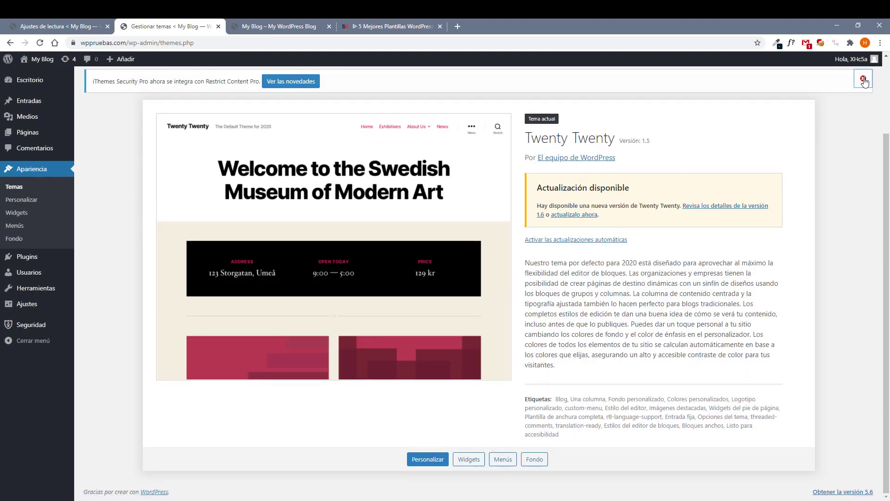
left_click(864, 78)
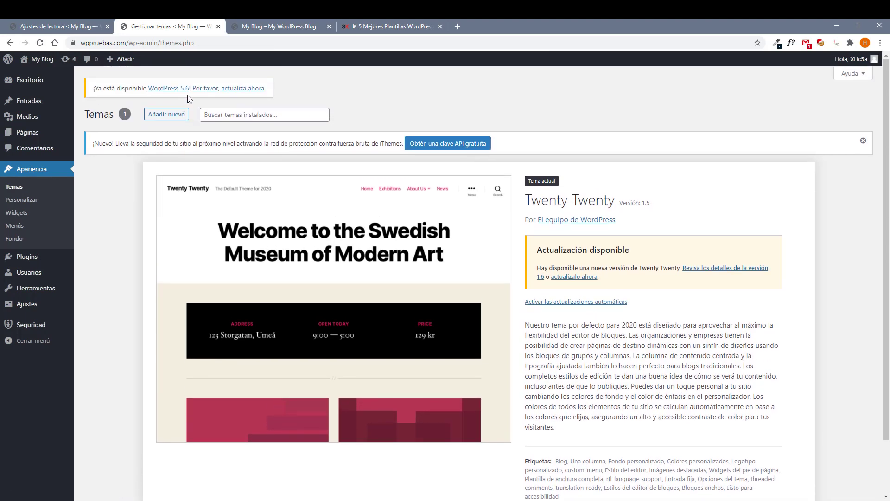
Search the new themes for astra, then install and activate the Astra theme.
left_click(167, 114)
left_click(807, 173)
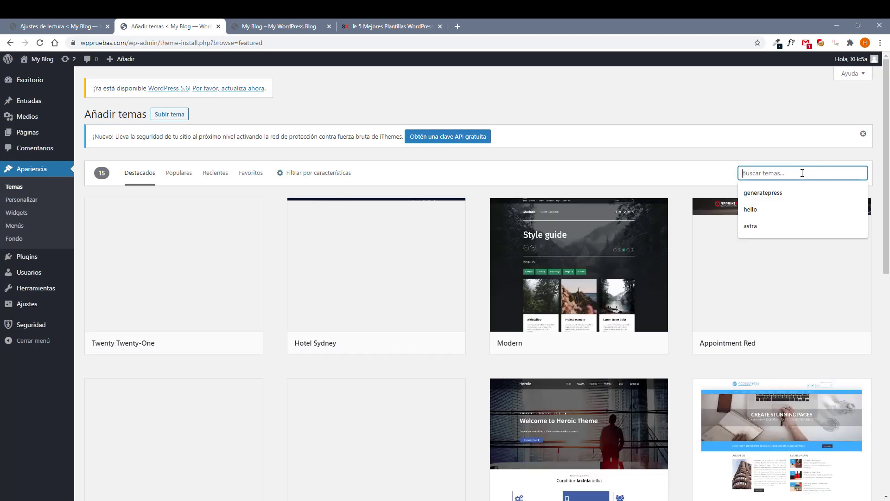
type("astra")
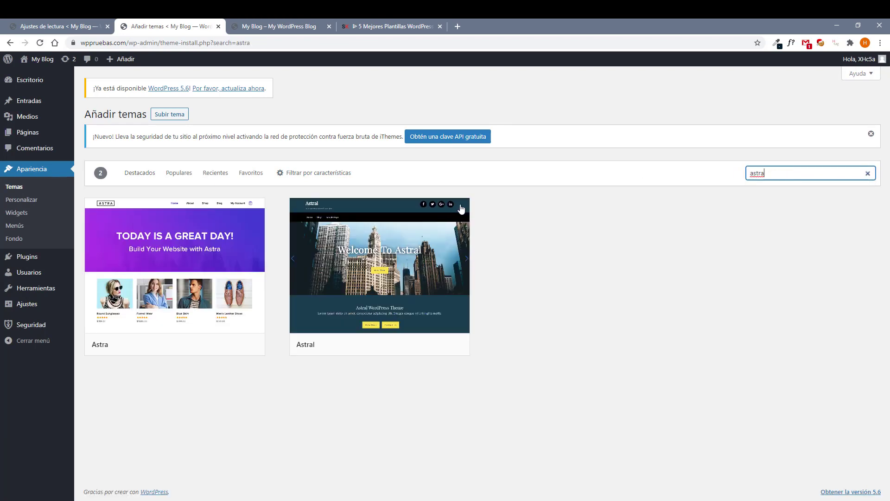
mouse_move(194, 343)
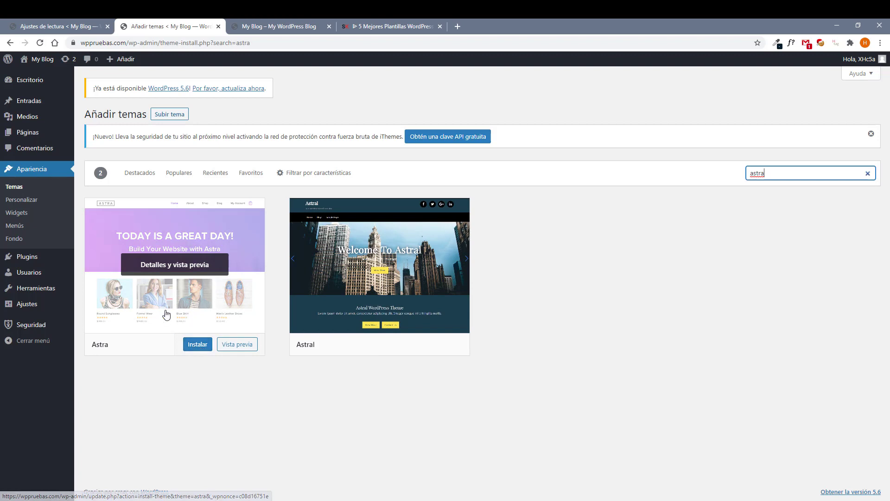
left_click(198, 345)
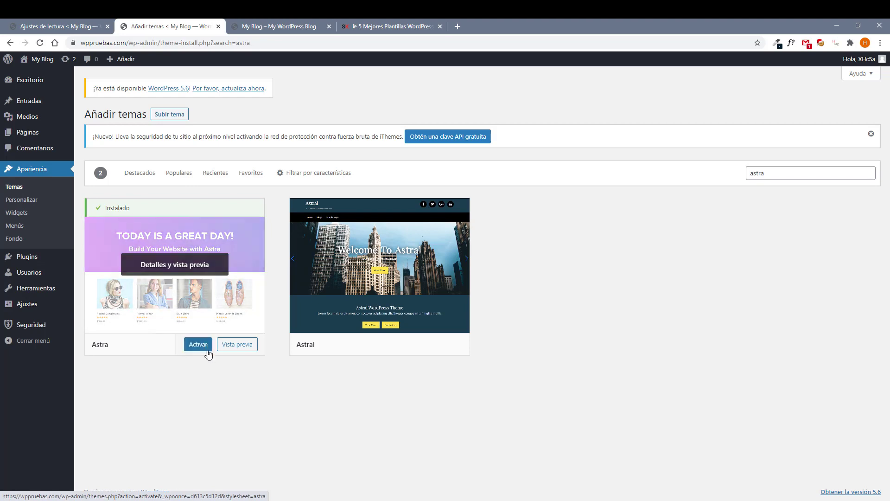
left_click(206, 349)
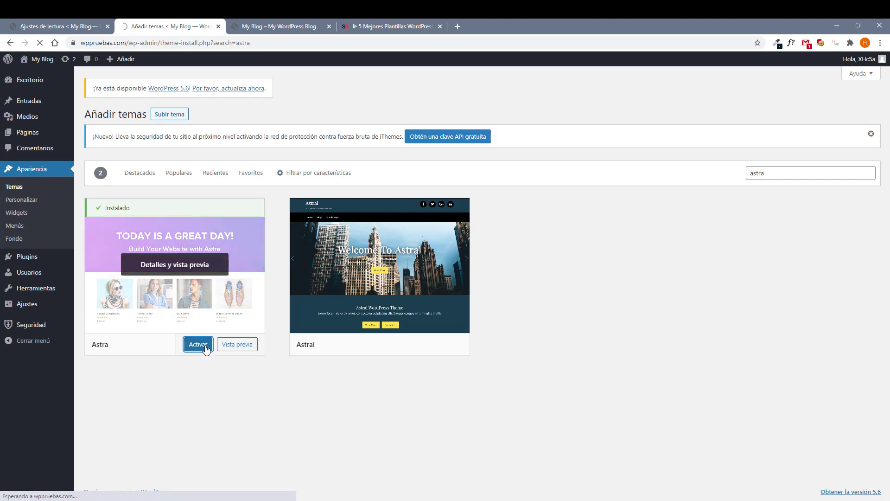
Reload the public site and examine its home and Blog pages with the Astra theme.
left_click(267, 26)
left_click(40, 43)
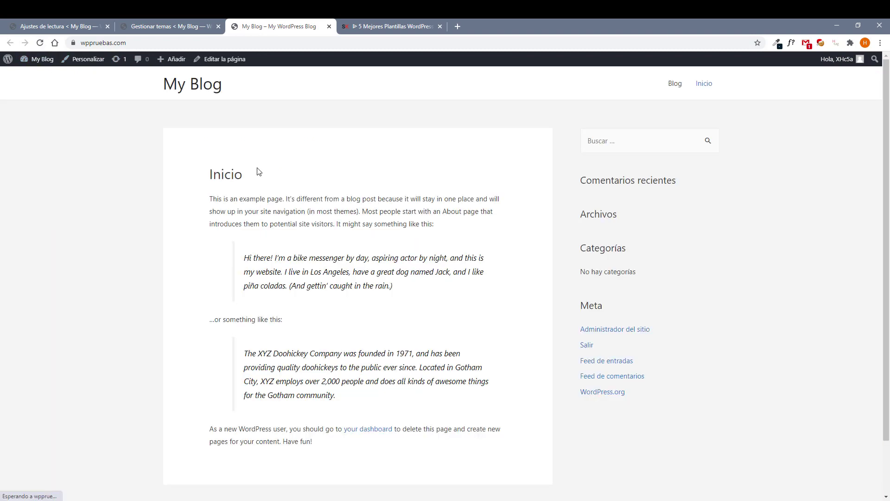
scroll(577, 204, "down", 1)
scroll(558, 318, "up", 1)
scroll(661, 121, "down", 1)
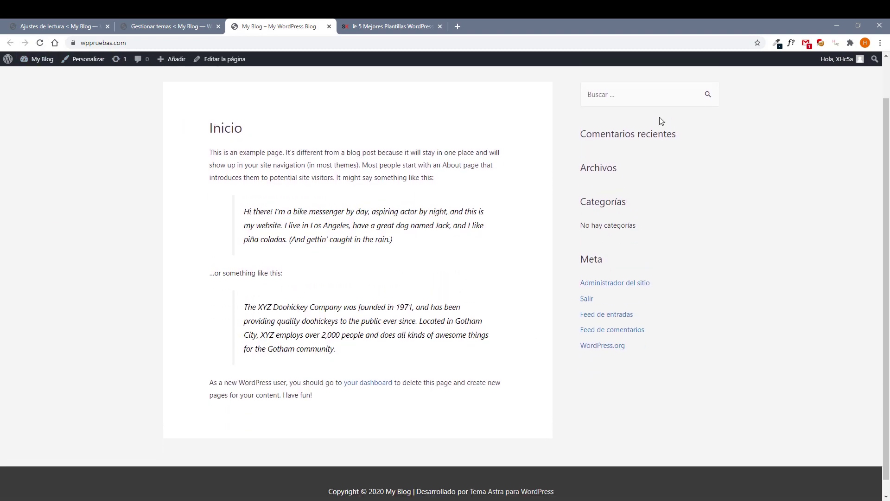
scroll(662, 121, "up", 1)
left_click(678, 84)
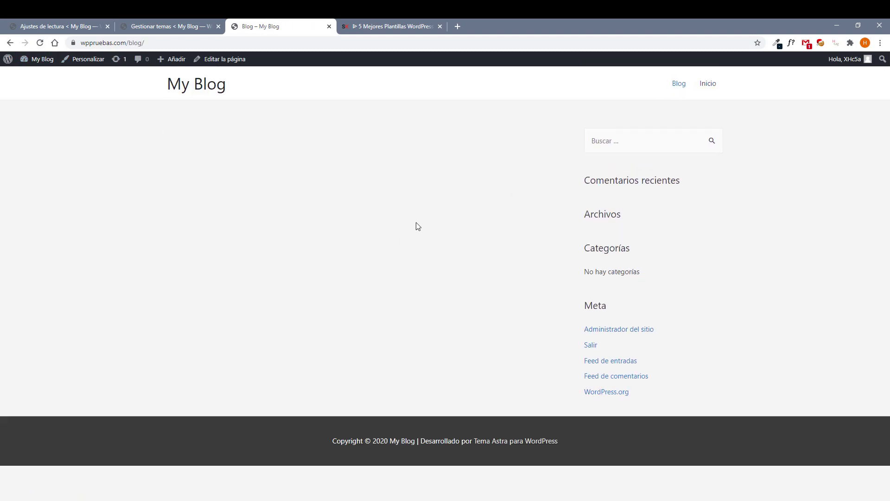
Delete the Twenty Twenty theme and dismiss the remaining notices above the theme list.
left_click(178, 26)
mouse_move(407, 221)
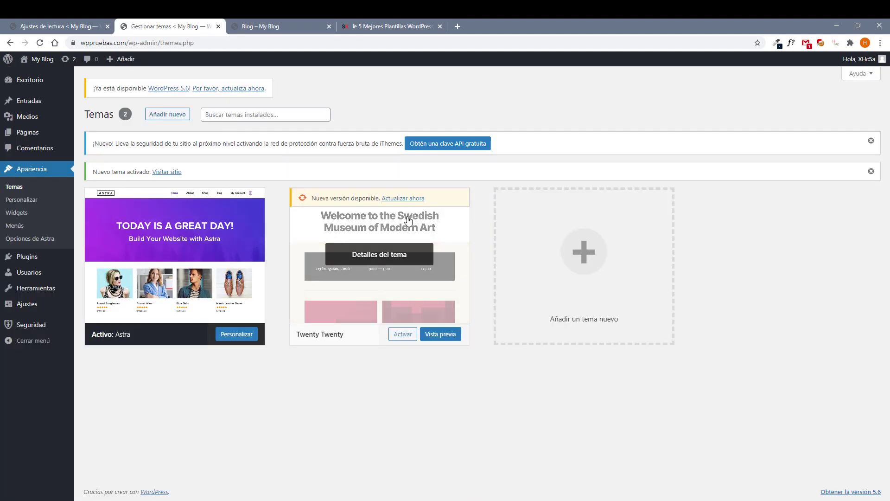
left_click(398, 259)
left_click(795, 478)
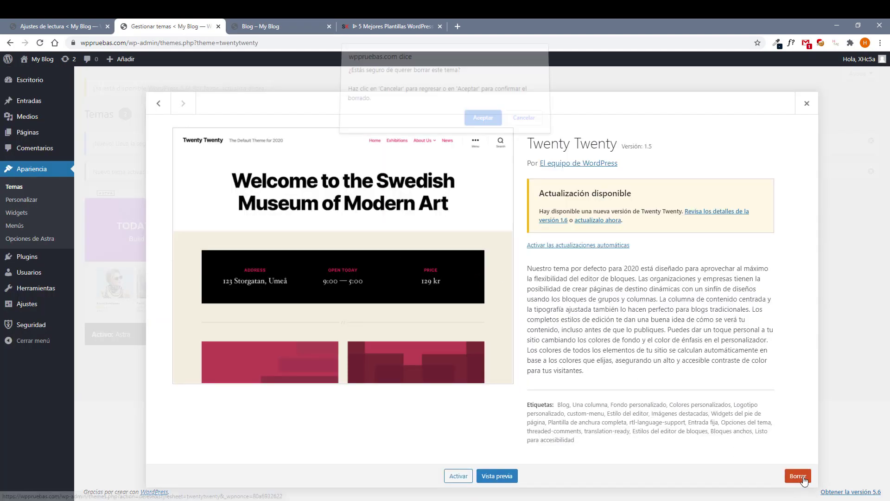
left_click(489, 123)
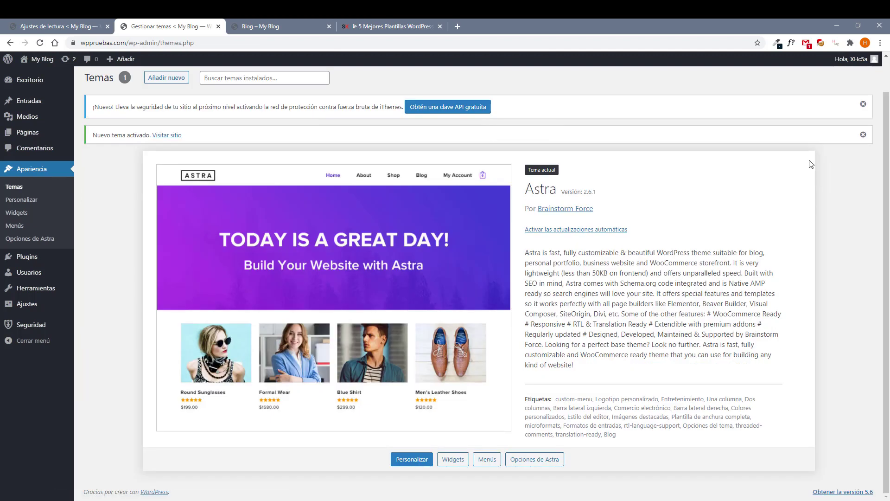
left_click(867, 133)
left_click(864, 133)
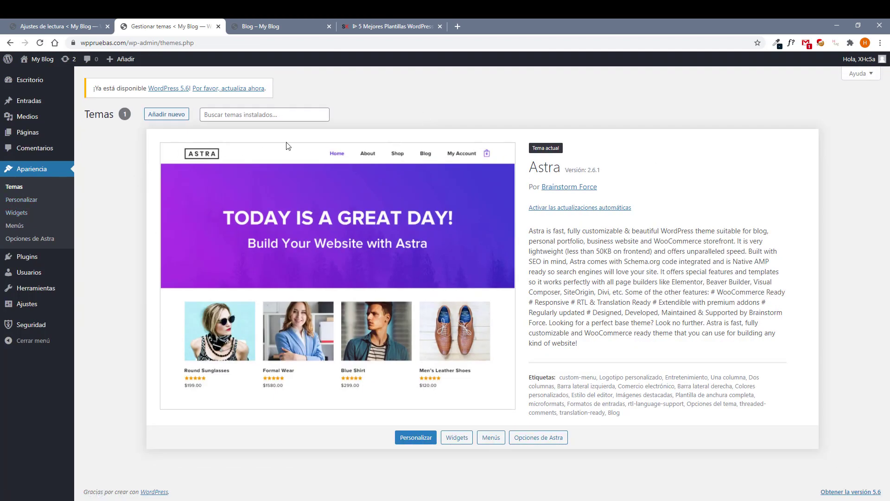
Open the Astra options and look through the customizer links and the Astra Pro features.
left_click(33, 241)
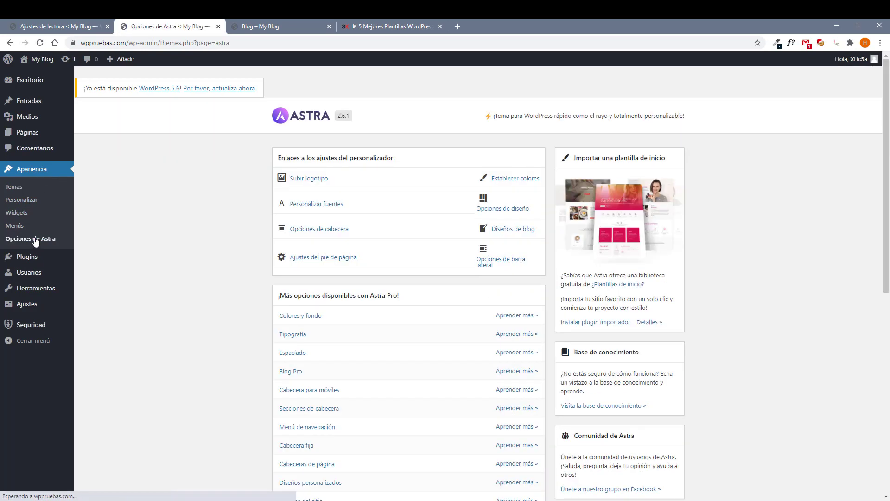
scroll(300, 322, "down", 4)
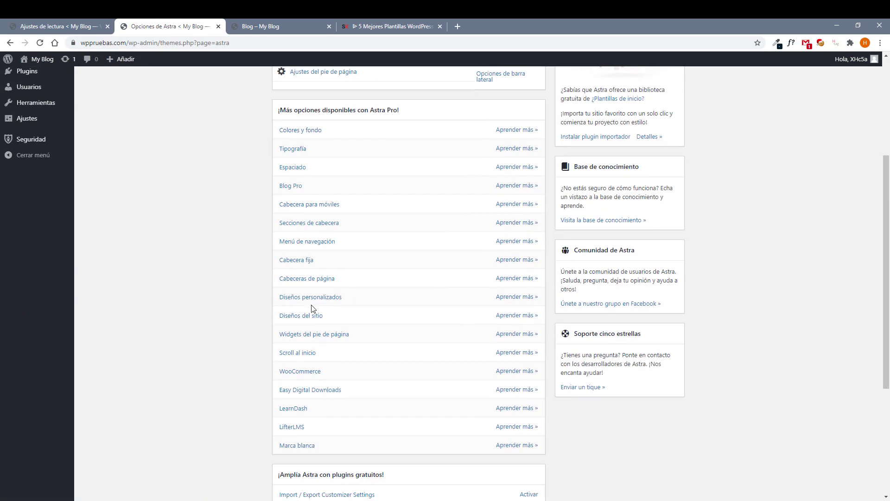
scroll(344, 324, "up", 4)
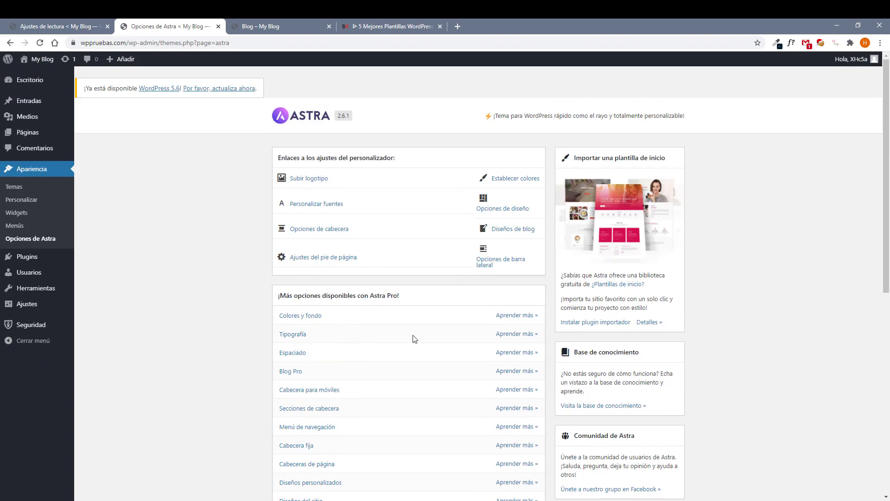
scroll(373, 342, "down", 3)
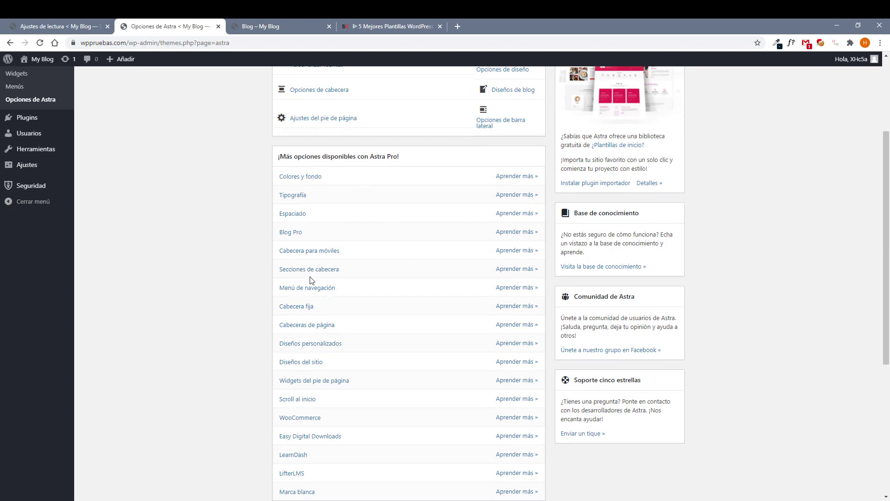
scroll(247, 279, "up", 3)
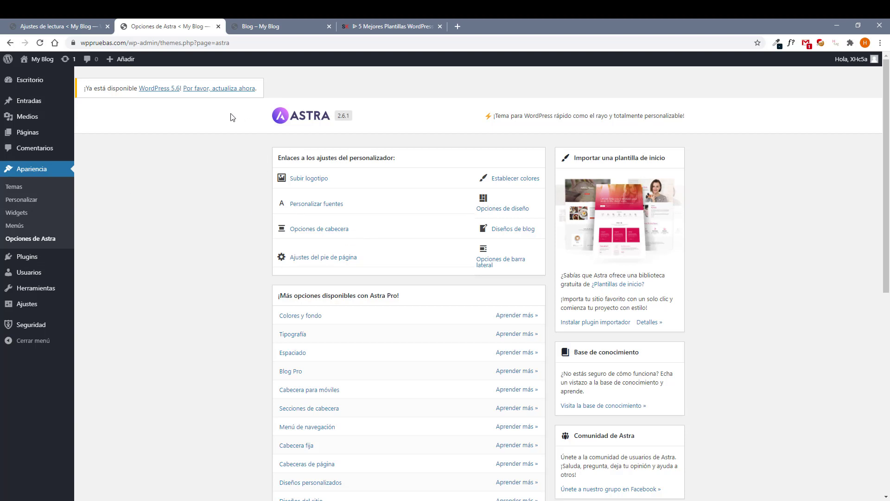
Open the theme customizer in a new browser tab and go to the Global container settings.
middle_click(35, 202)
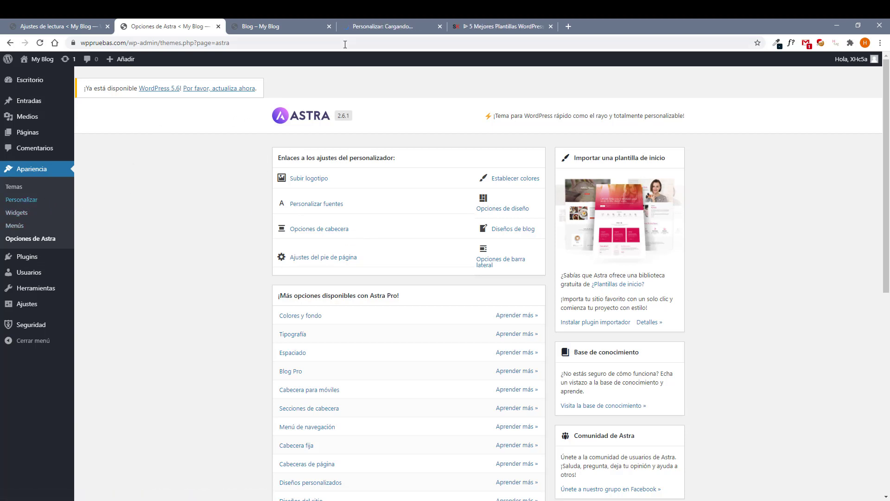
left_click(385, 27)
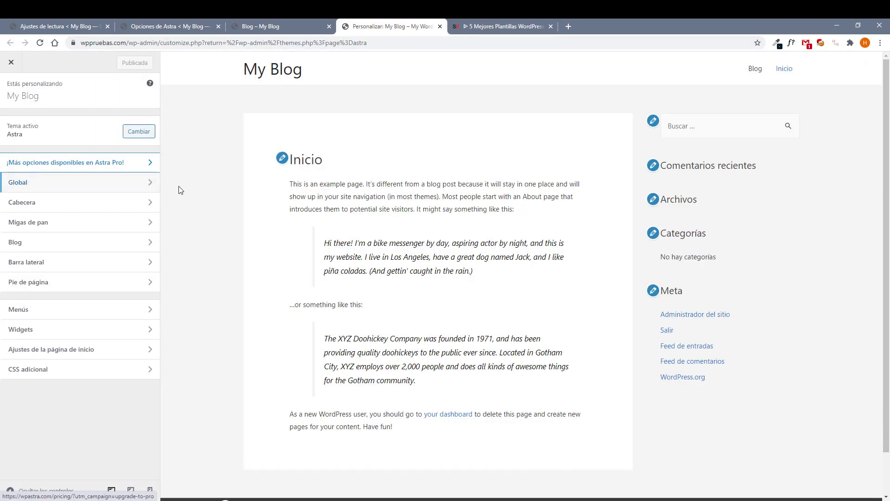
left_click(126, 185)
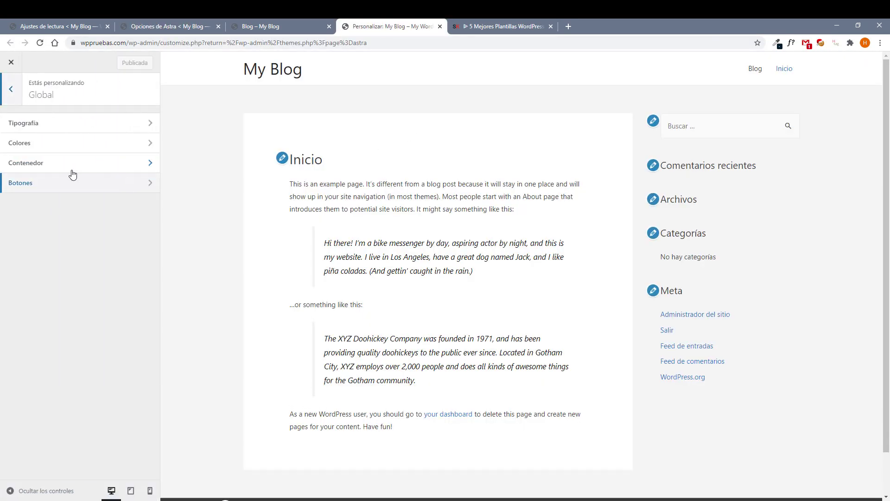
left_click(69, 169)
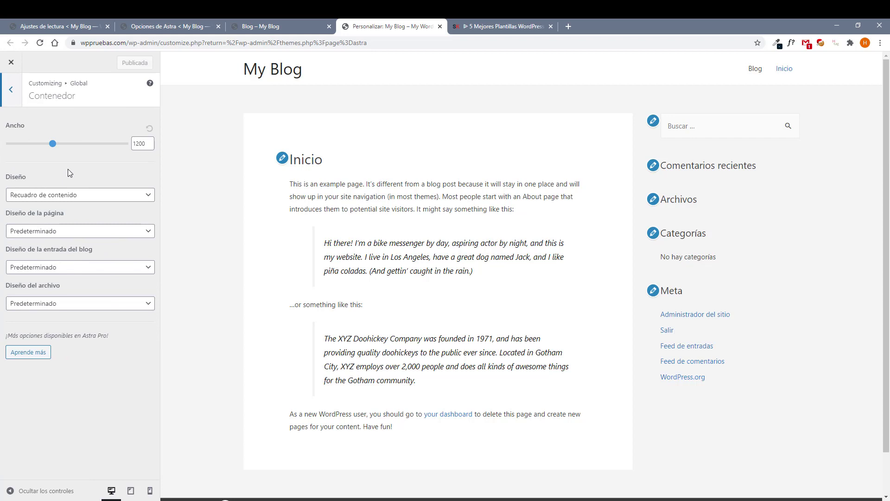
Set the page layout in the Global container settings to "Ancho completo / Estirado".
left_click(93, 197)
left_click(54, 217)
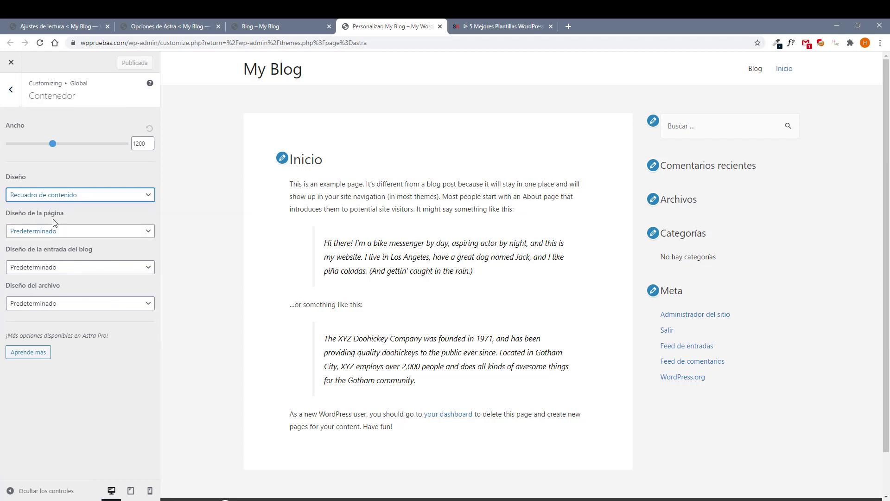
left_click(55, 230)
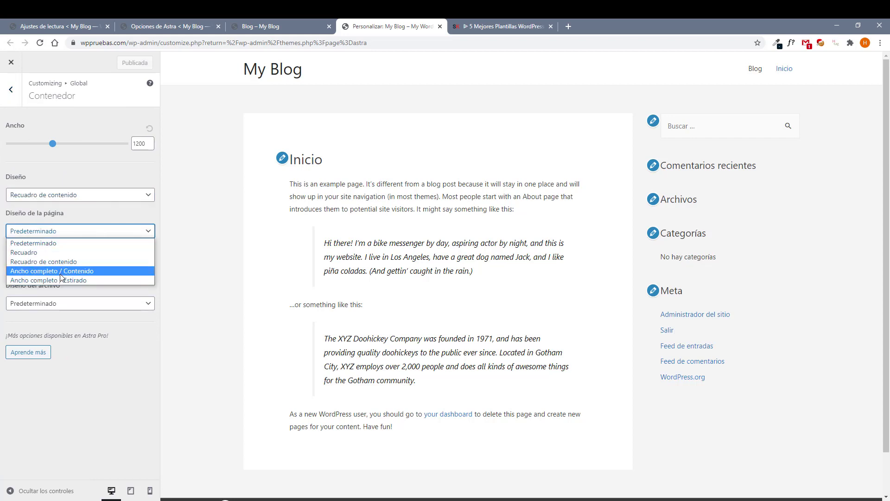
left_click(95, 280)
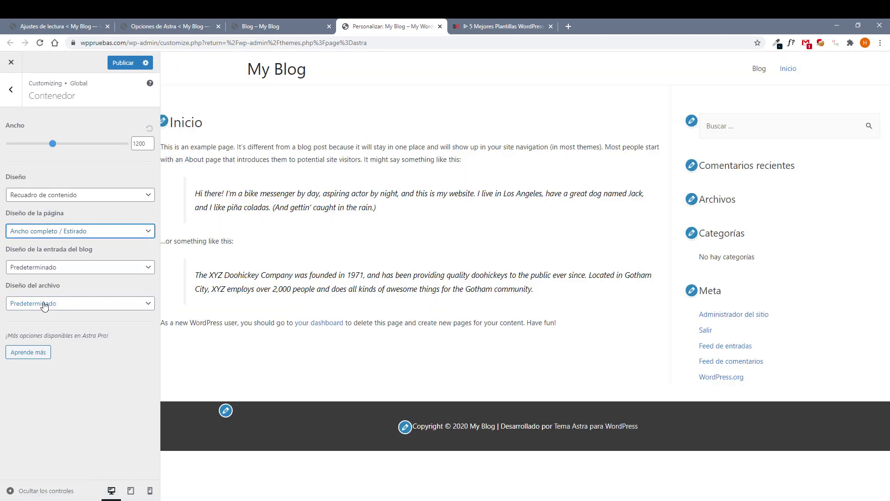
Look through the archive and blog post layout options, keeping both at "Predeterminado", and preview the Blog page.
left_click(44, 304)
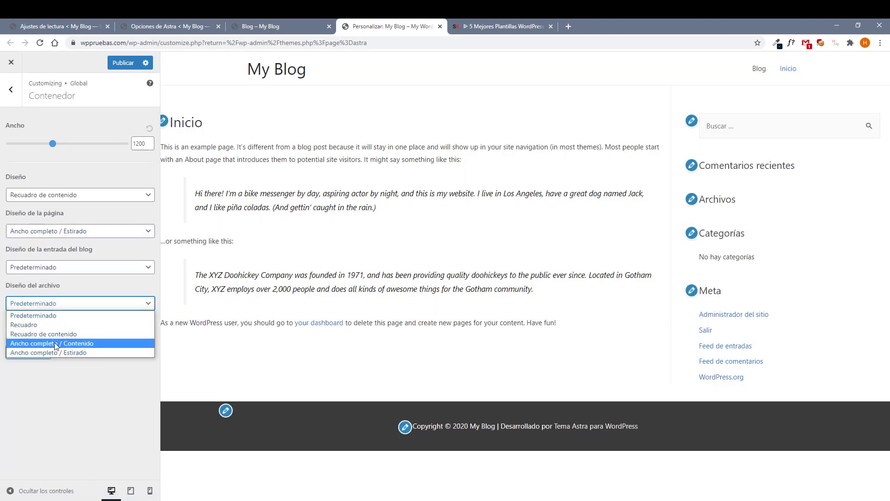
left_click(33, 315)
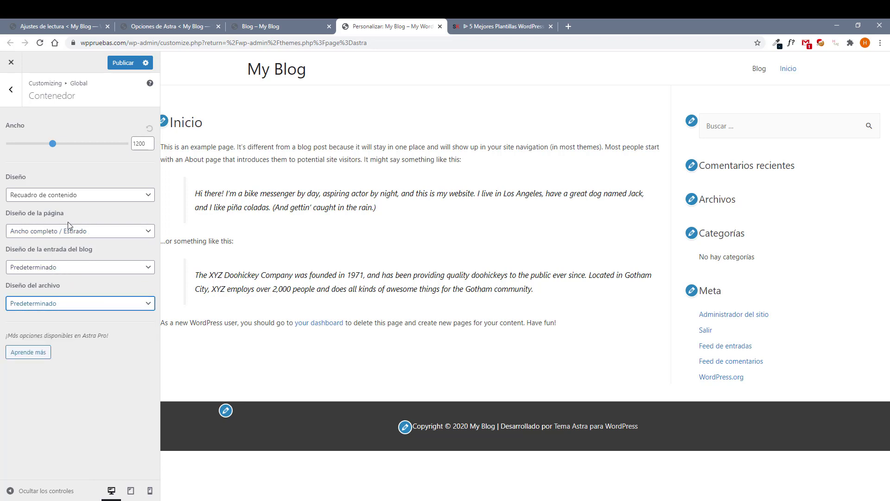
left_click(60, 306)
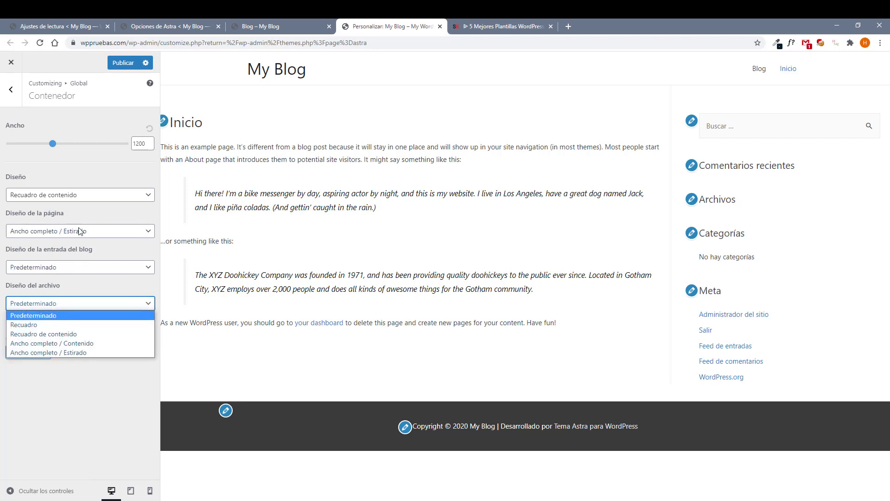
left_click(96, 219)
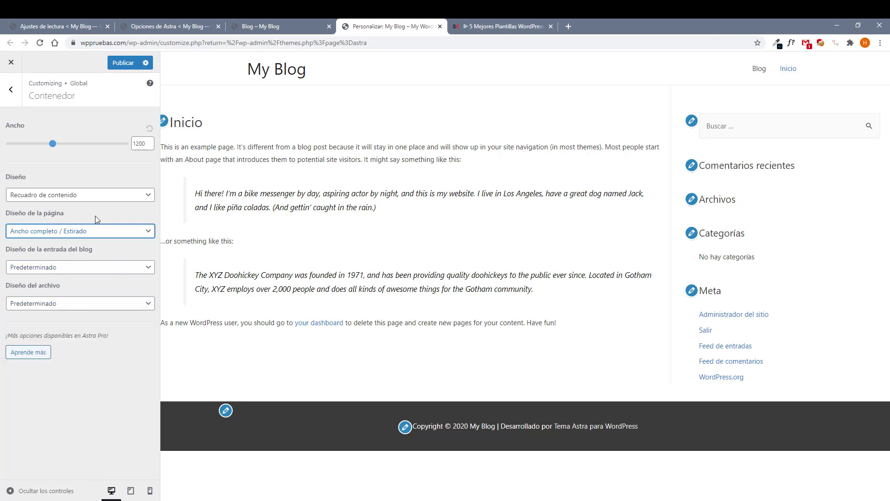
left_click(82, 268)
left_click(83, 268)
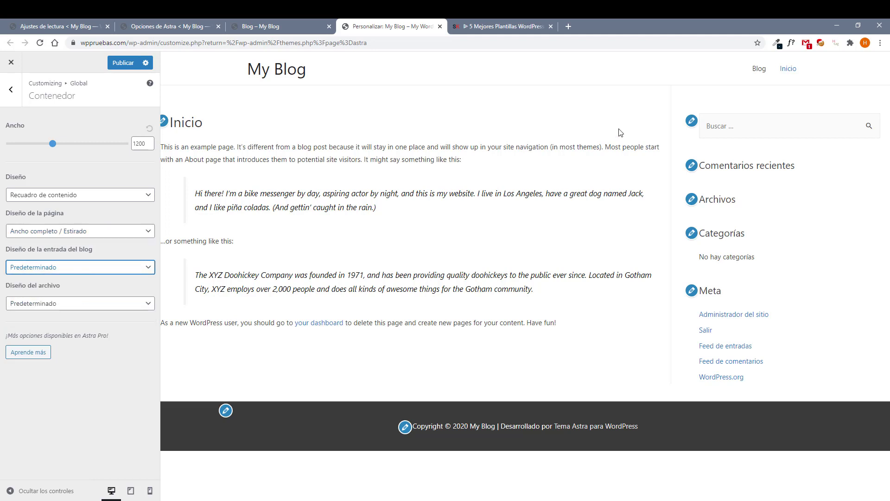
left_click(756, 70)
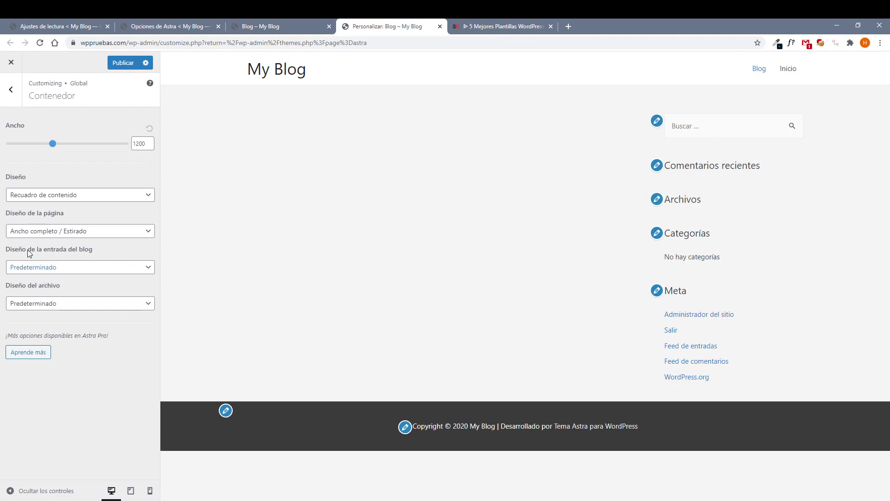
Set the sidebar for pages to "Sin barra lateral" in the customizer's sidebar settings and preview the Inicio page.
left_click(11, 89)
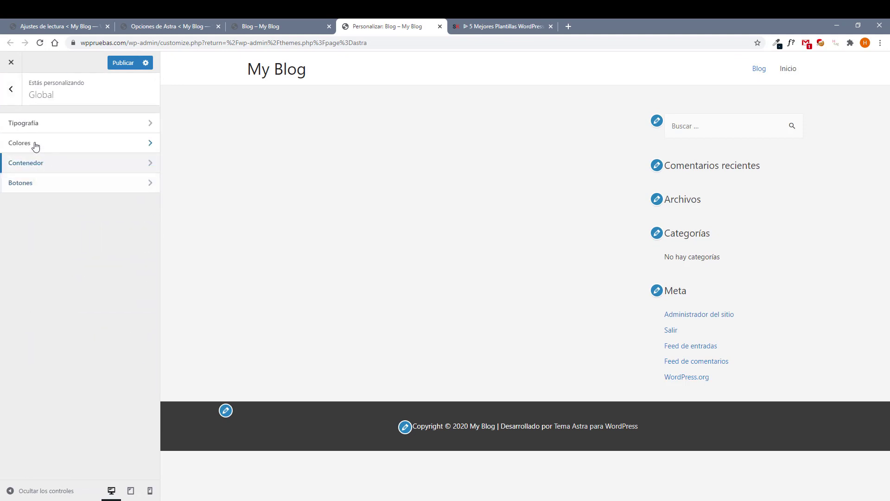
left_click(17, 92)
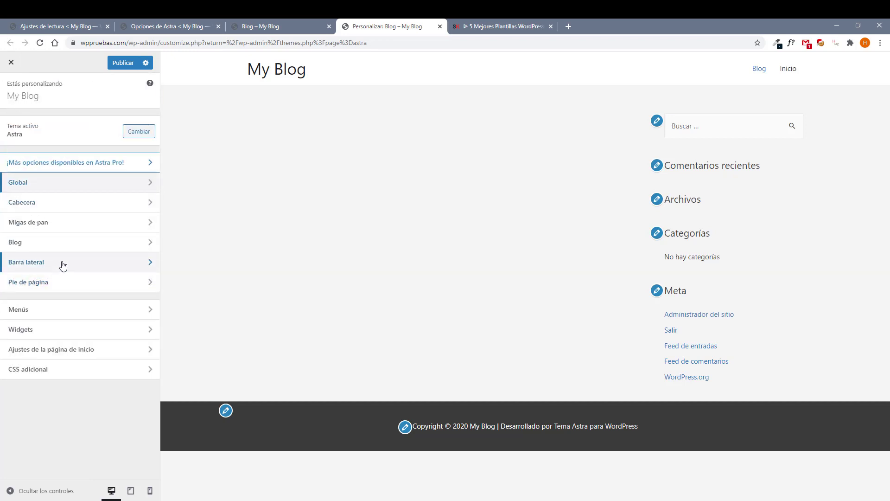
left_click(61, 263)
left_click(62, 195)
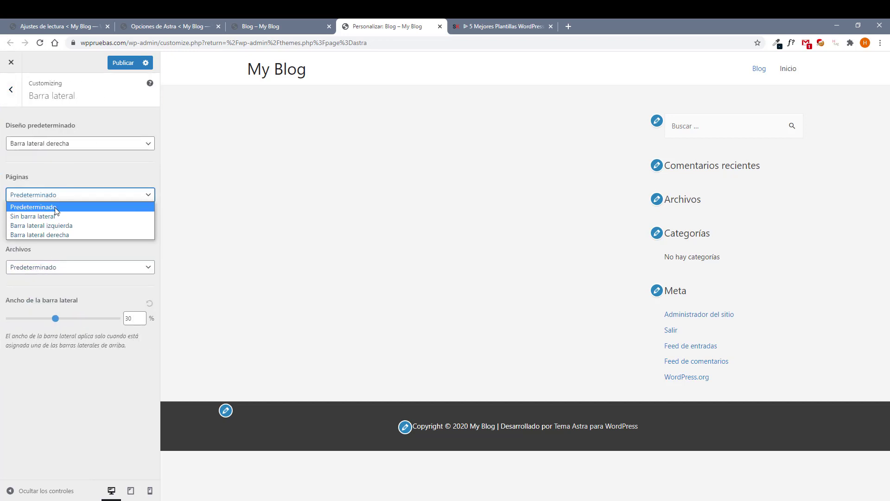
left_click(51, 216)
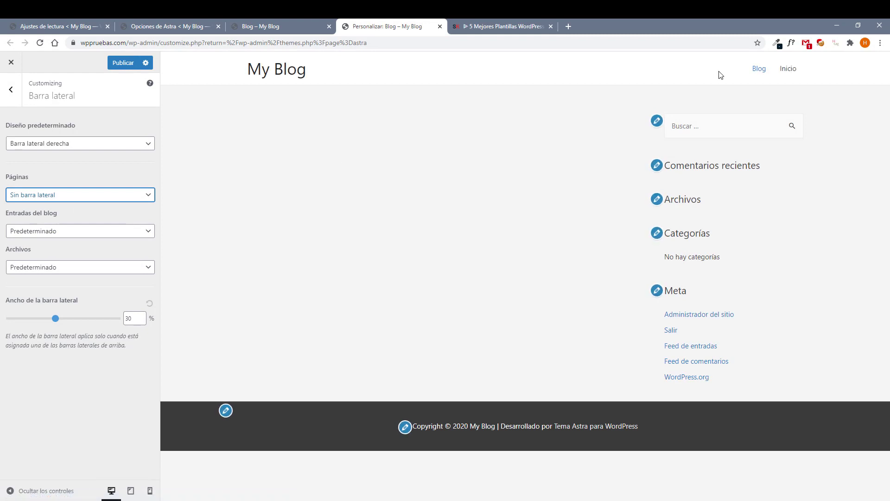
left_click(788, 69)
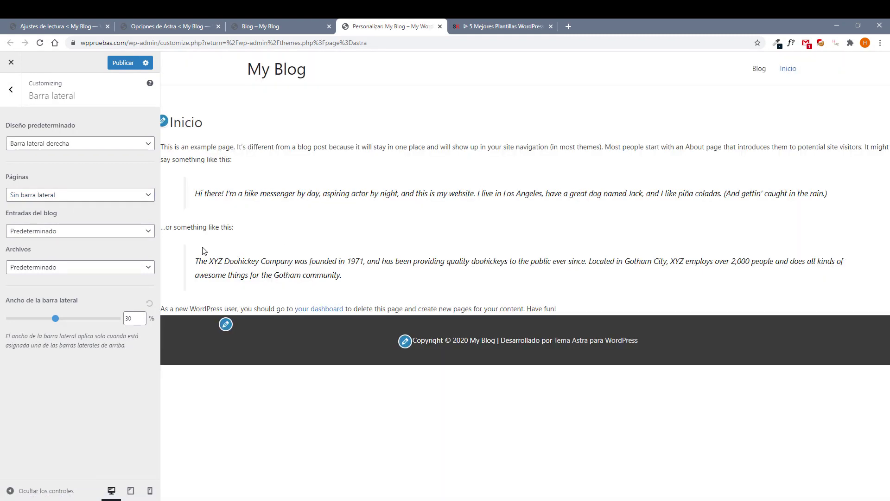
Set the sidebar for blog posts and for archives to "Sin barra lateral", previewing the Blog page.
left_click(71, 234)
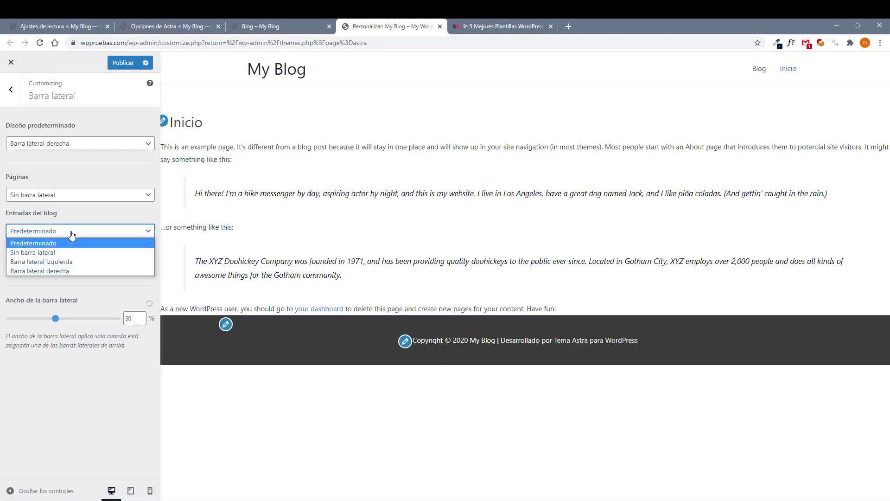
left_click(48, 254)
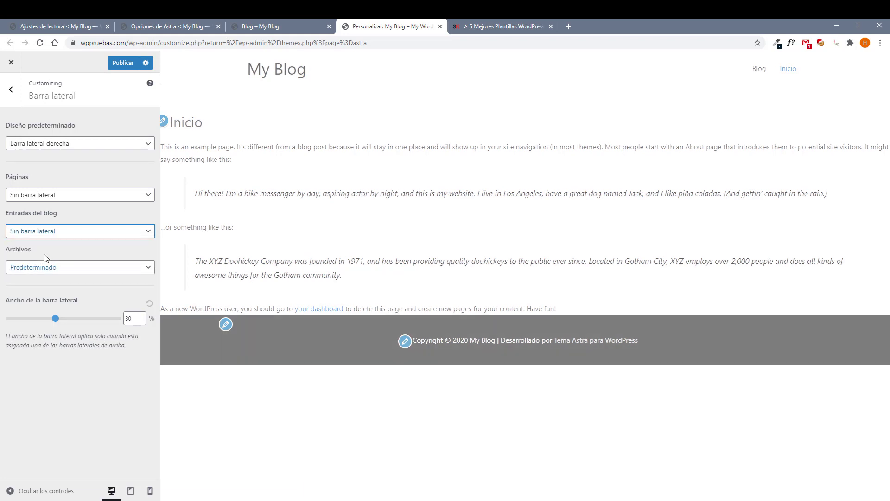
left_click(759, 68)
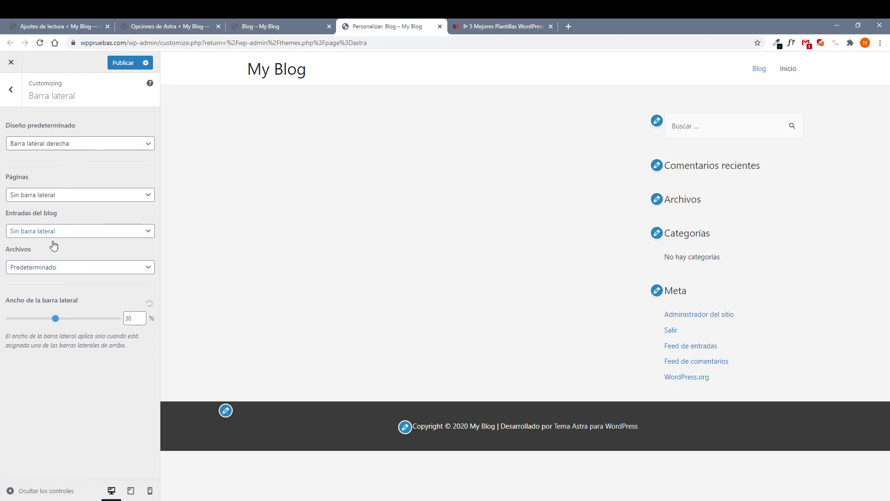
left_click(56, 268)
left_click(56, 289)
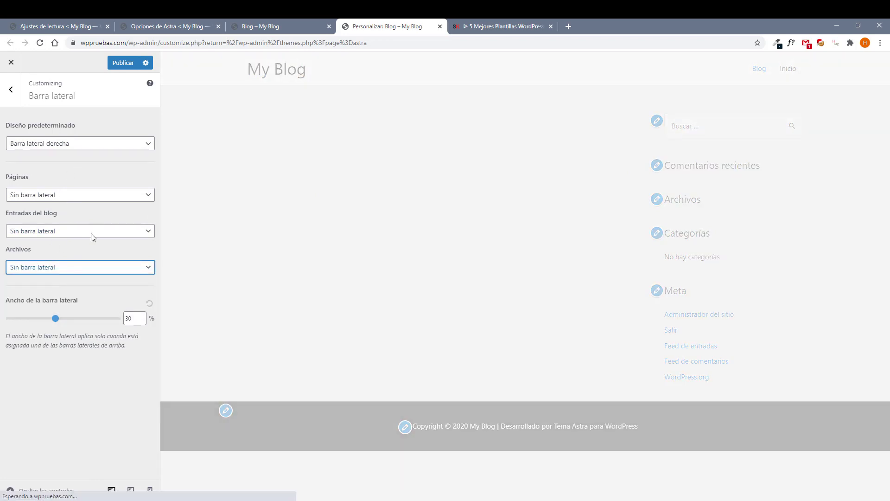
Set the default sidebar layout to "Sin barra lateral" and publish the customizer changes.
left_click(92, 143)
left_click(64, 156)
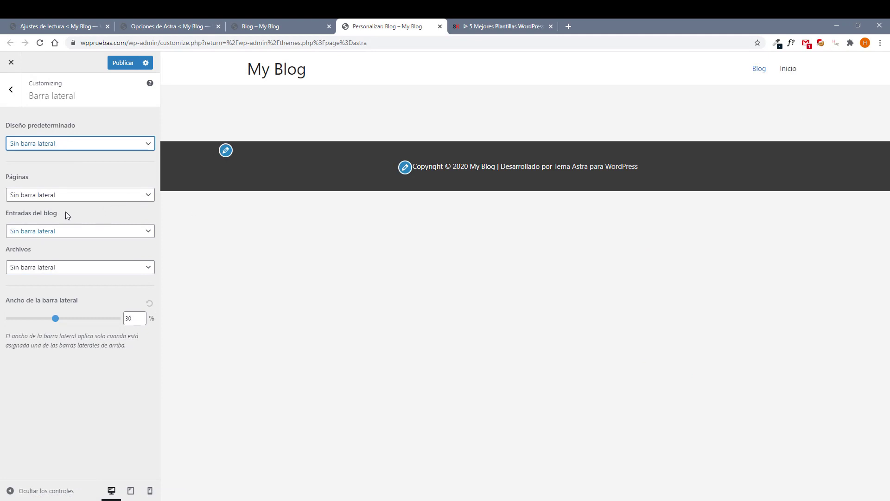
left_click(106, 159)
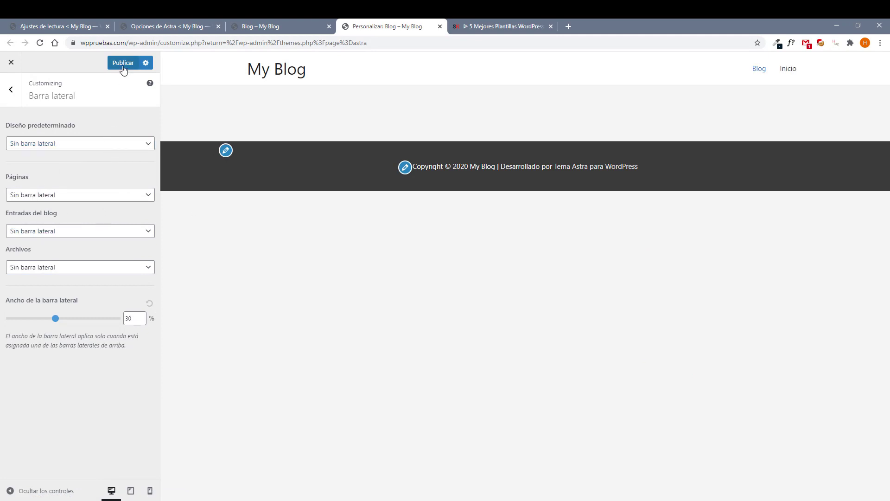
left_click(123, 64)
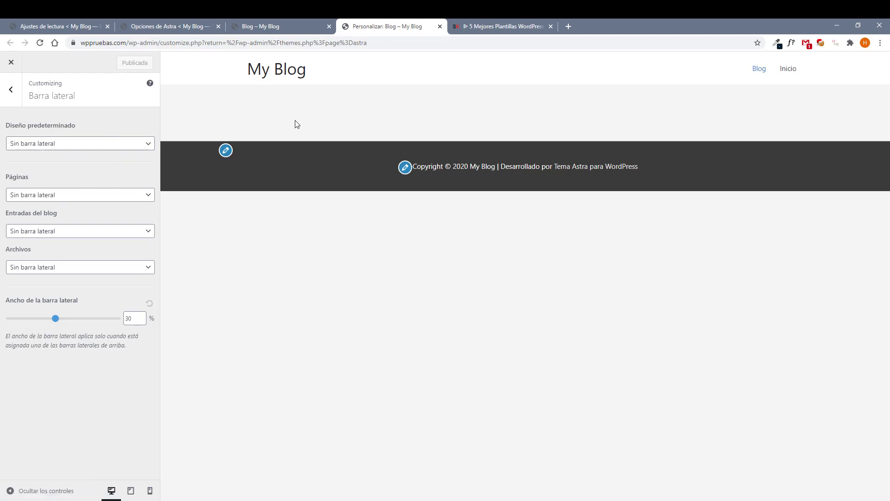
left_click(11, 90)
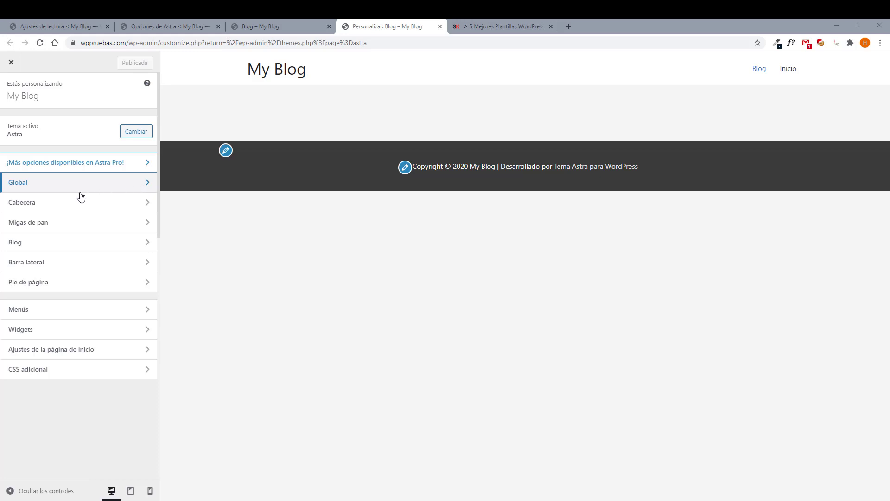
left_click(45, 204)
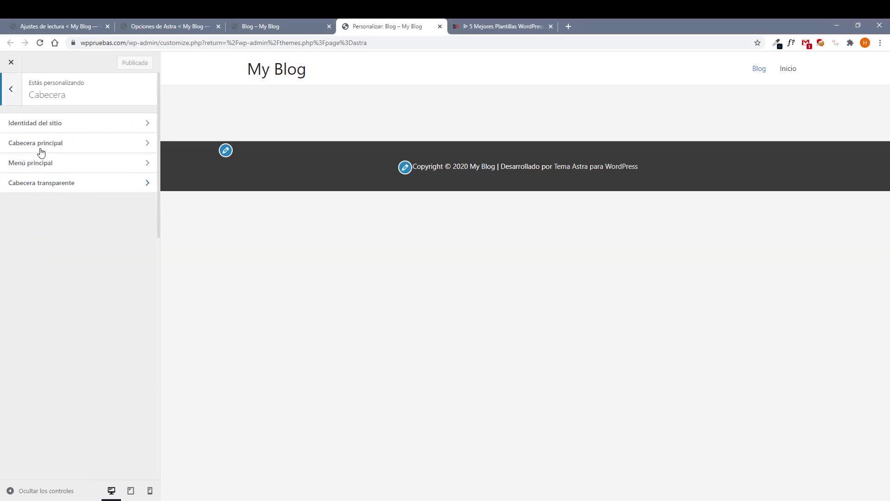
left_click(77, 128)
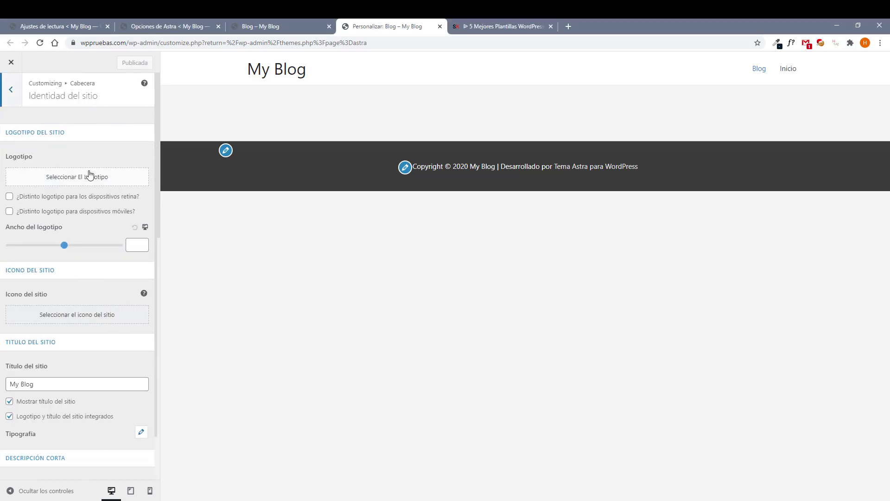
left_click(78, 181)
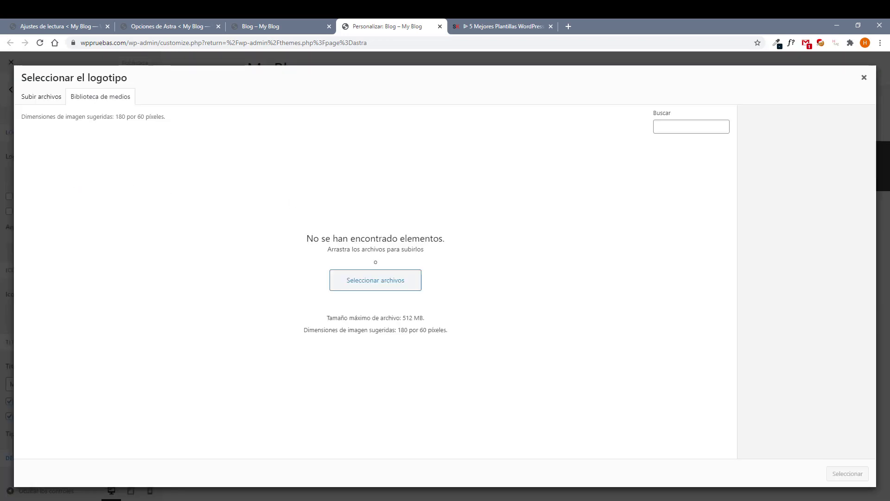
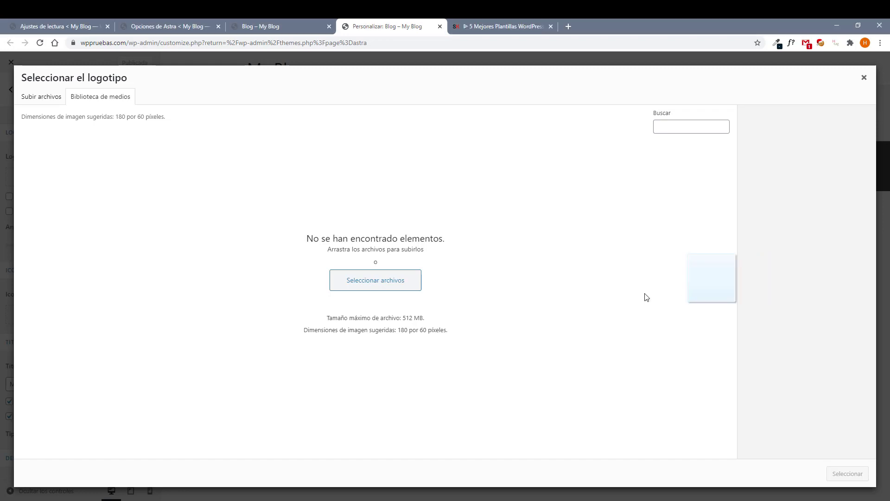
left_click_drag(644, 296, 619, 286)
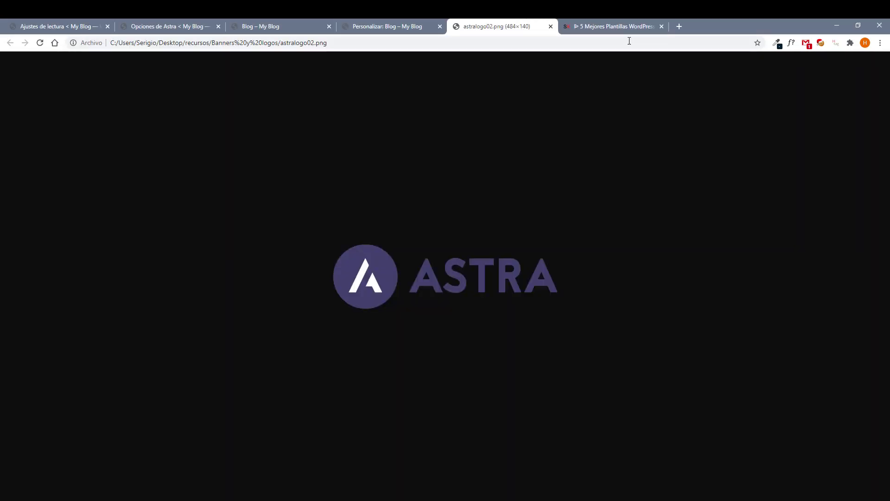
left_click(551, 26)
left_click(42, 96)
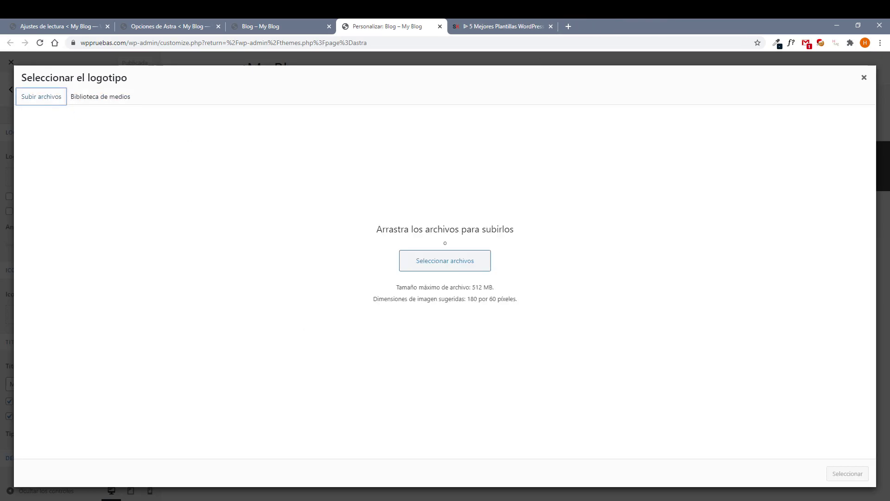
left_click_drag(889, 279, 454, 285)
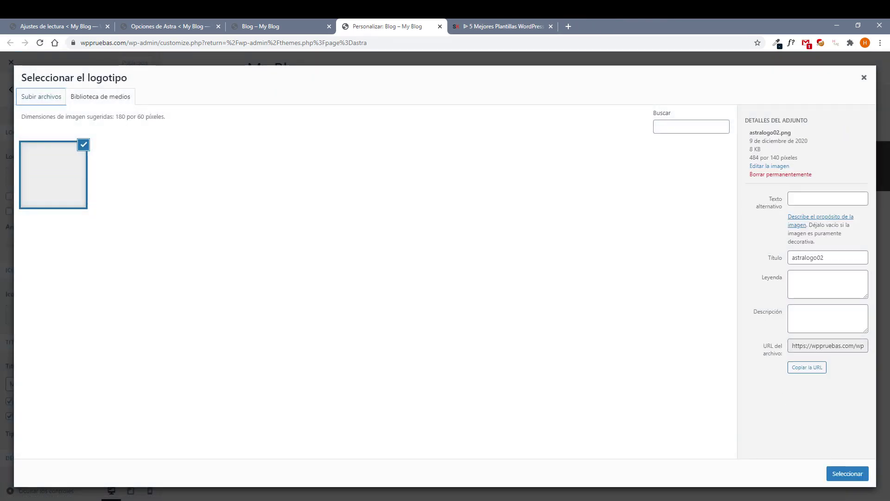
left_click_drag(889, 232, 486, 246)
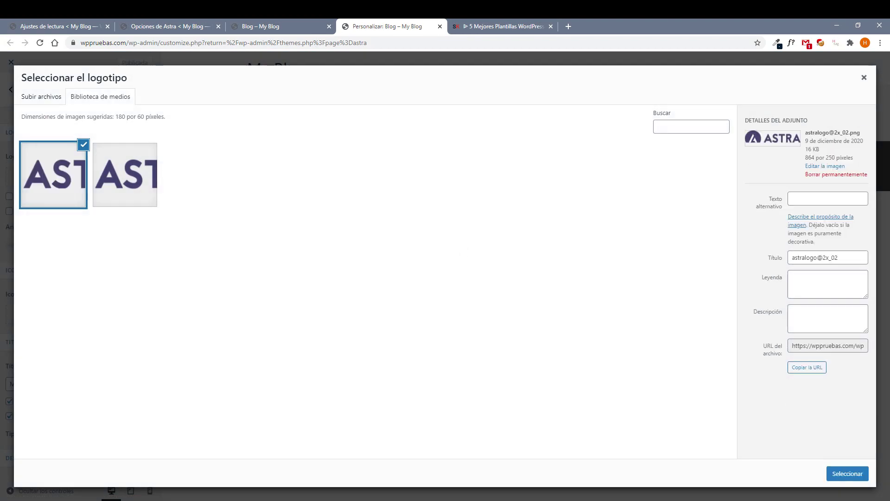
left_click_drag(889, 232, 390, 221)
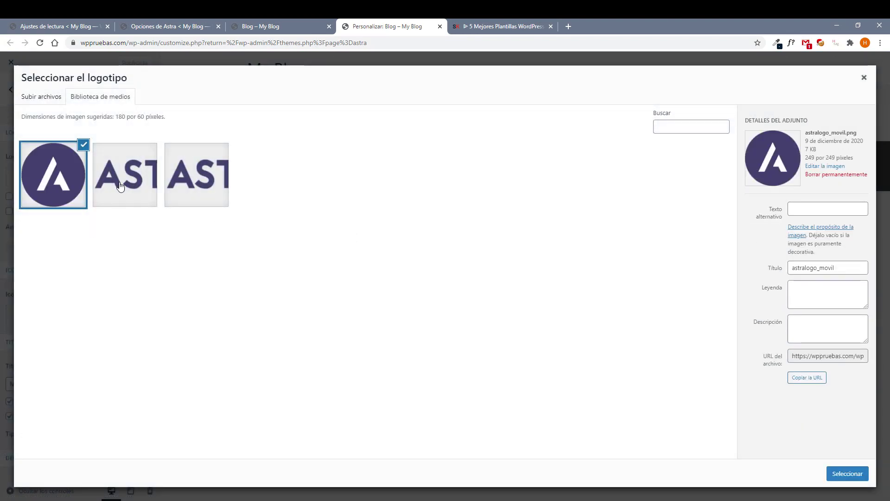
Use astralogo02.png as the site logo without cropping it and hide the site title in the header.
left_click(132, 191)
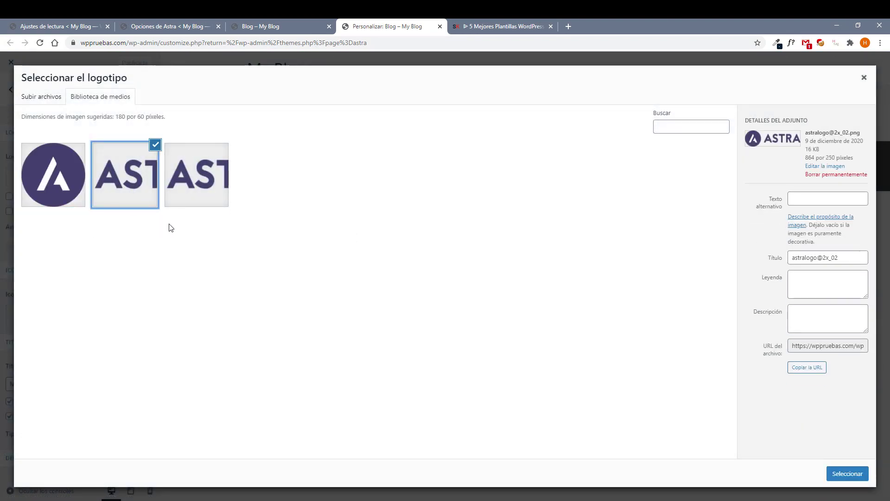
left_click(204, 187)
left_click(851, 475)
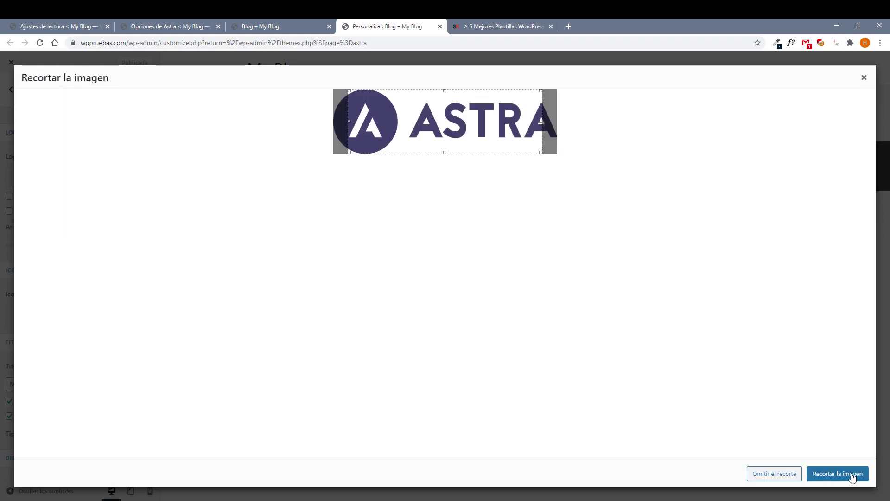
left_click(774, 475)
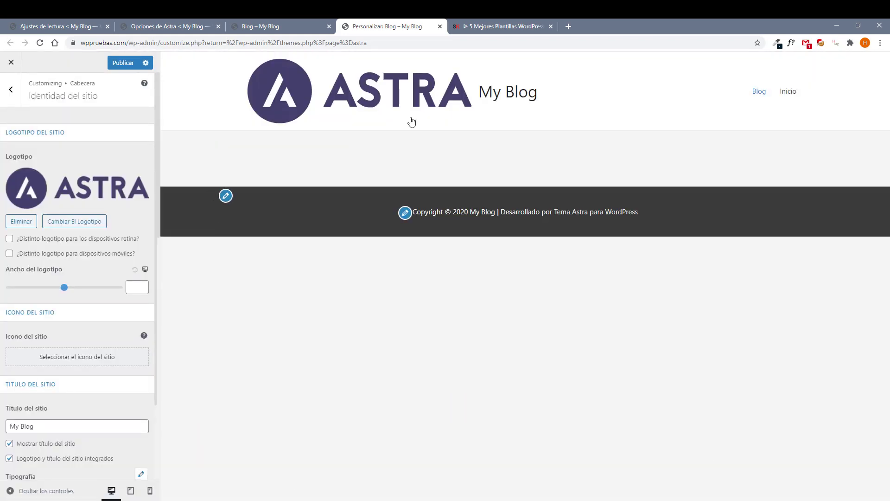
left_click(9, 444)
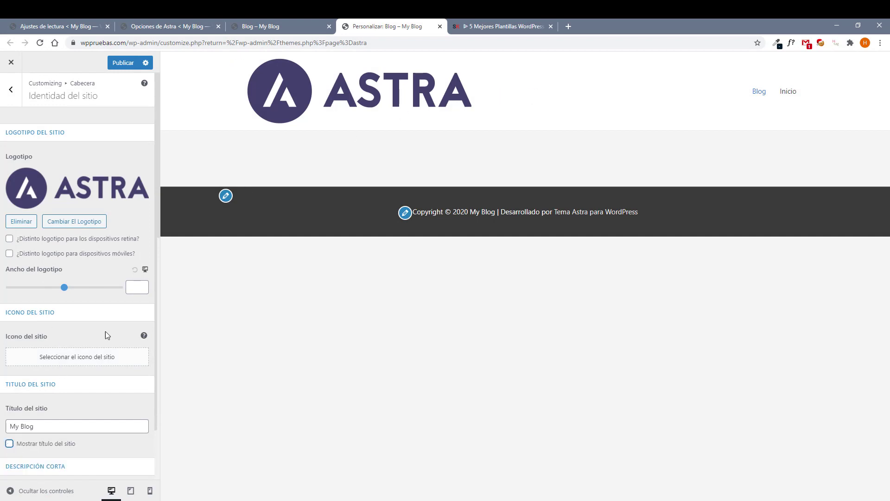
Set the desktop width of the site logo to 150.
left_click_drag(64, 288, 48, 288)
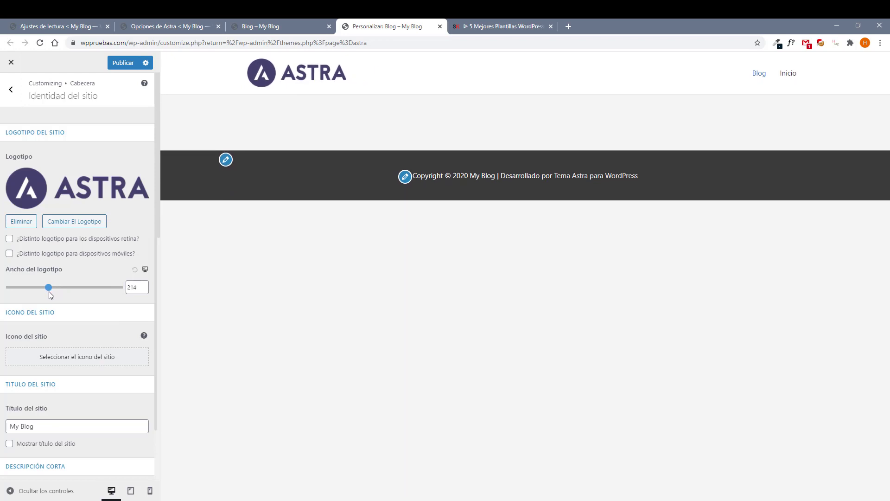
left_click_drag(139, 287, 112, 286)
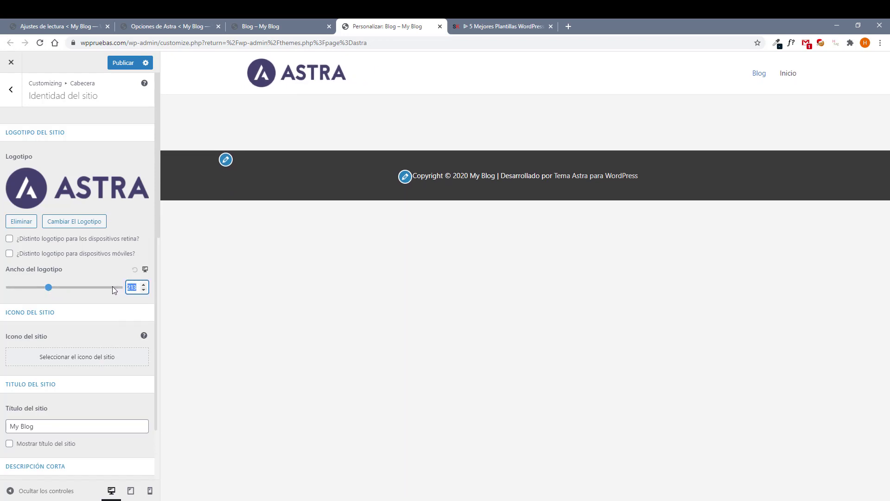
type("150")
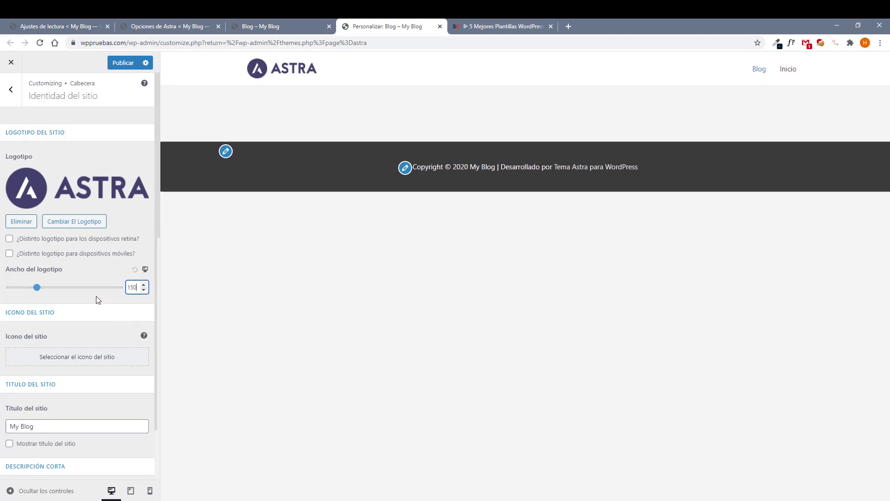
left_click(9, 239)
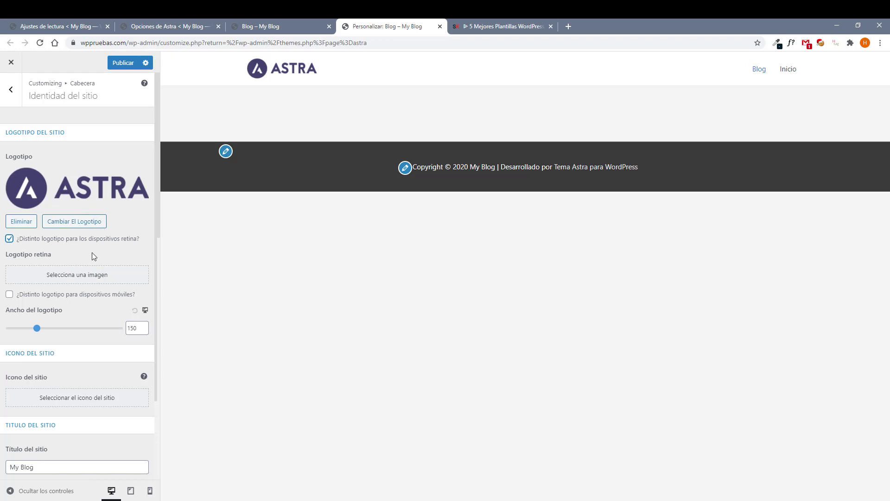
left_click(90, 275)
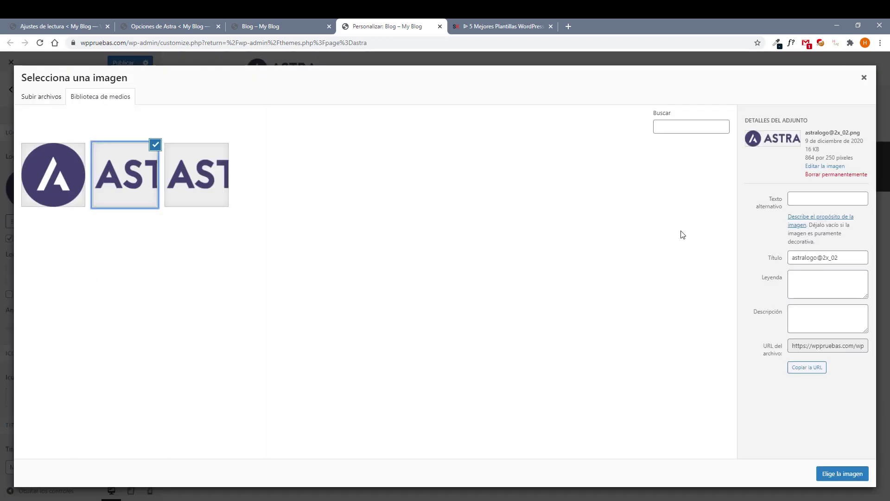
left_click(848, 475)
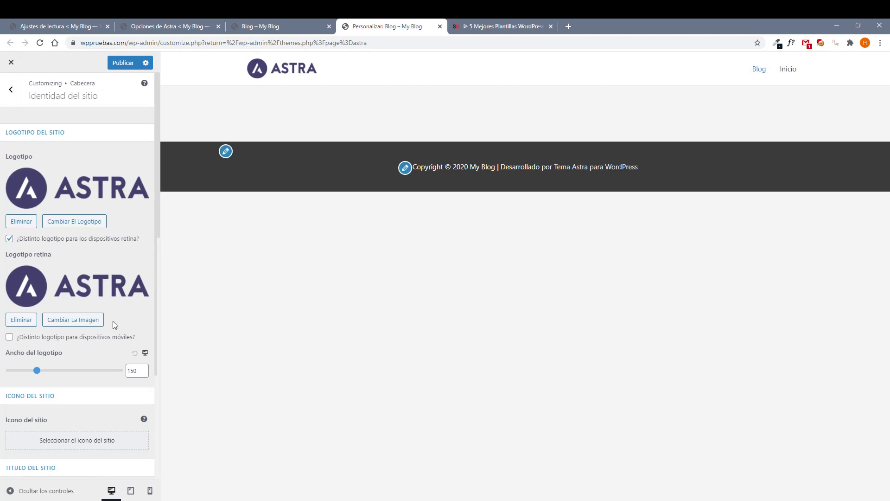
Set the logo width for mobile devices to 120, leaving the separate mobile logo disabled, and check the tablet and desktop previews.
left_click(9, 336)
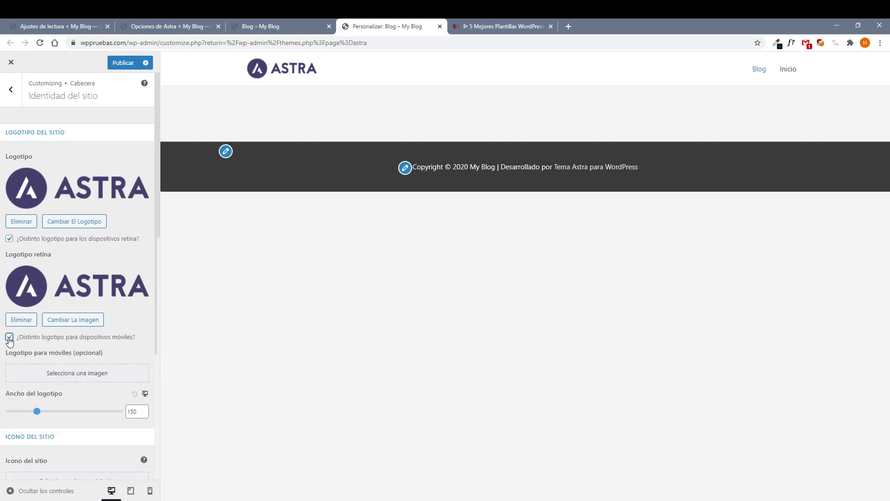
left_click(9, 337)
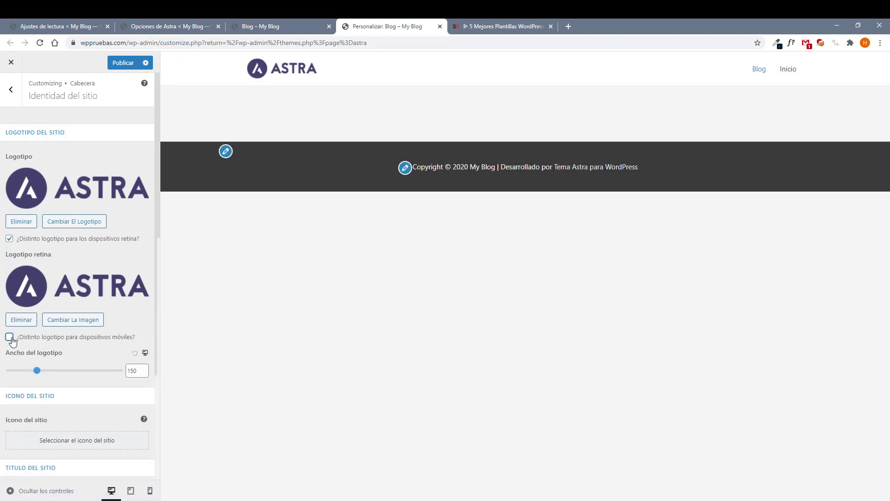
left_click(149, 491)
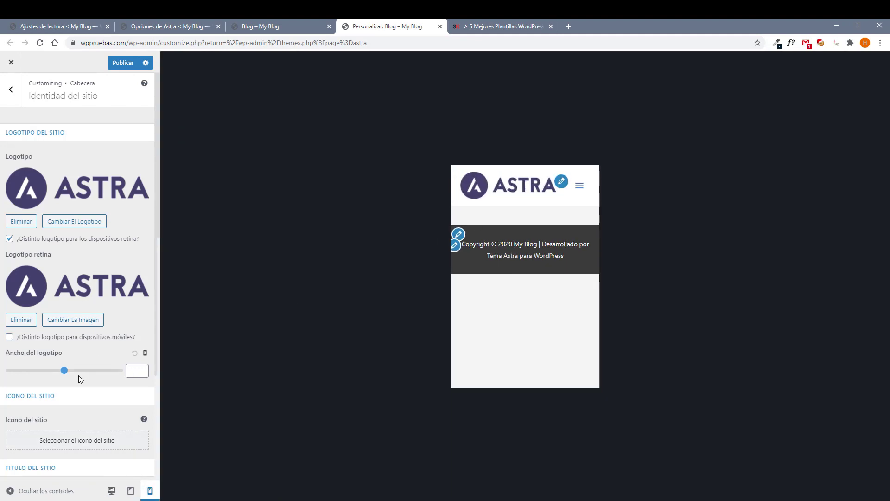
left_click_drag(63, 370, 33, 369)
left_click(144, 374)
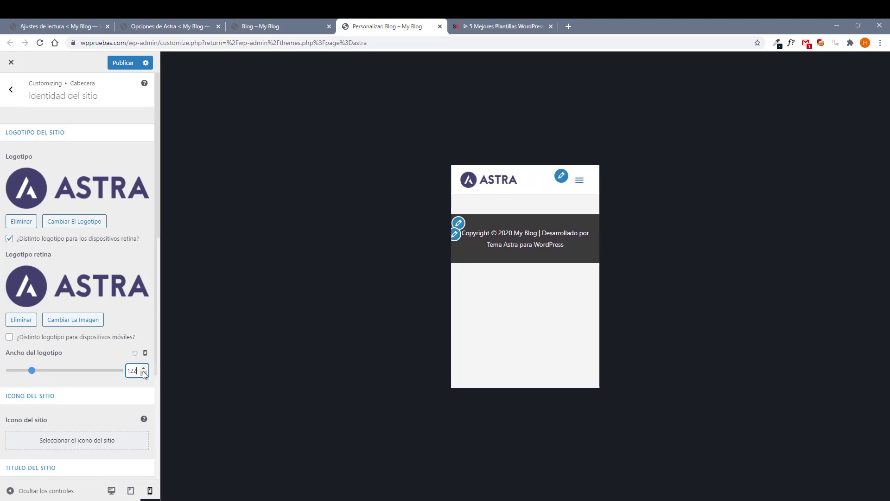
double_click(144, 374)
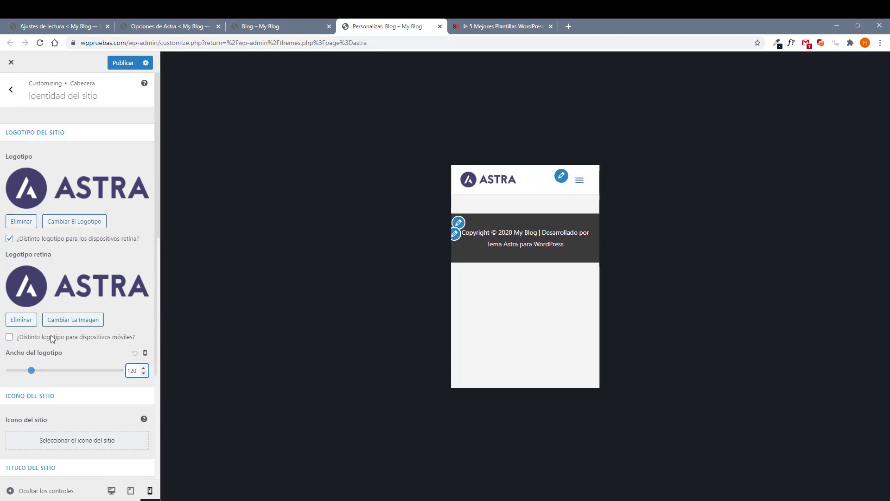
left_click(130, 492)
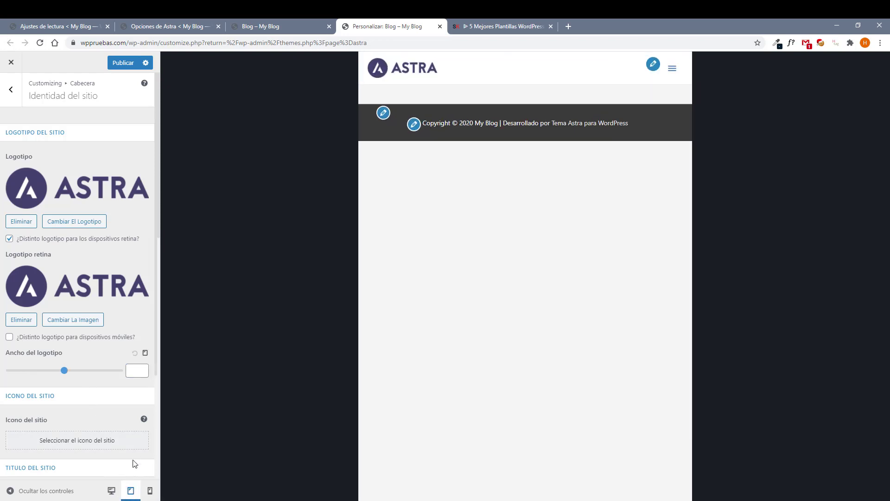
left_click(112, 491)
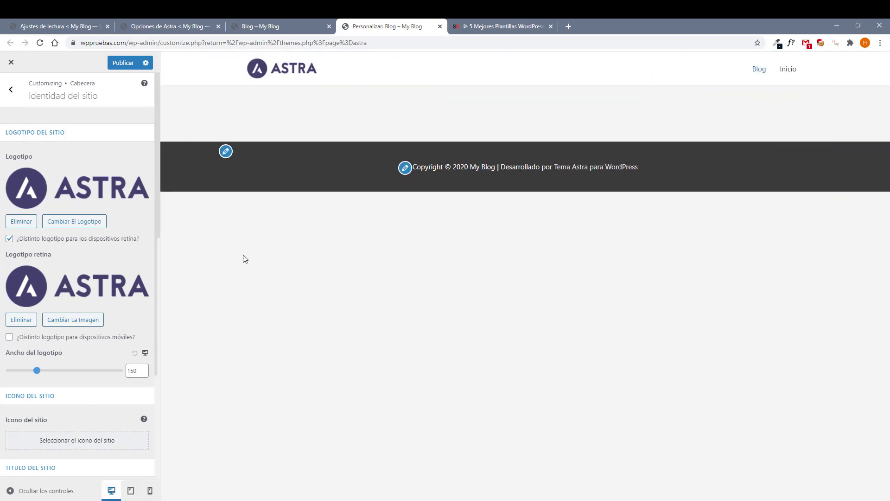
Use astralogo_movil.png from the media library as the site icon without cropping it.
scroll(51, 347, "down", 2)
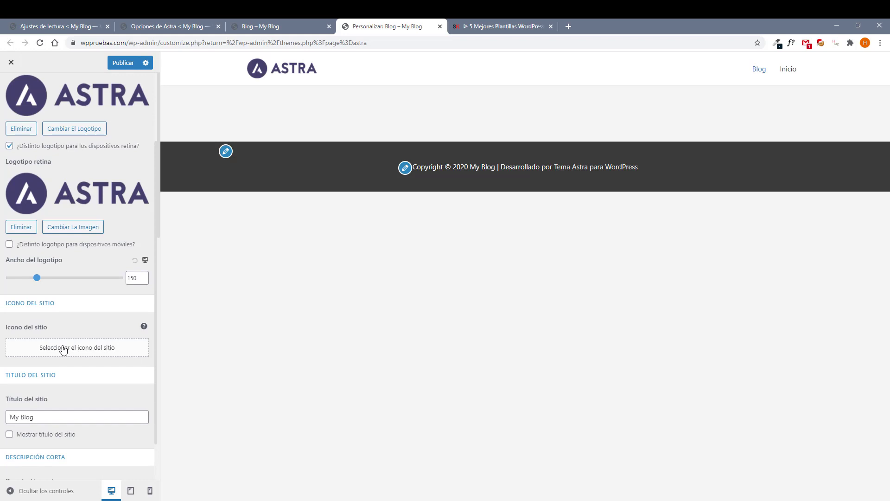
left_click(73, 349)
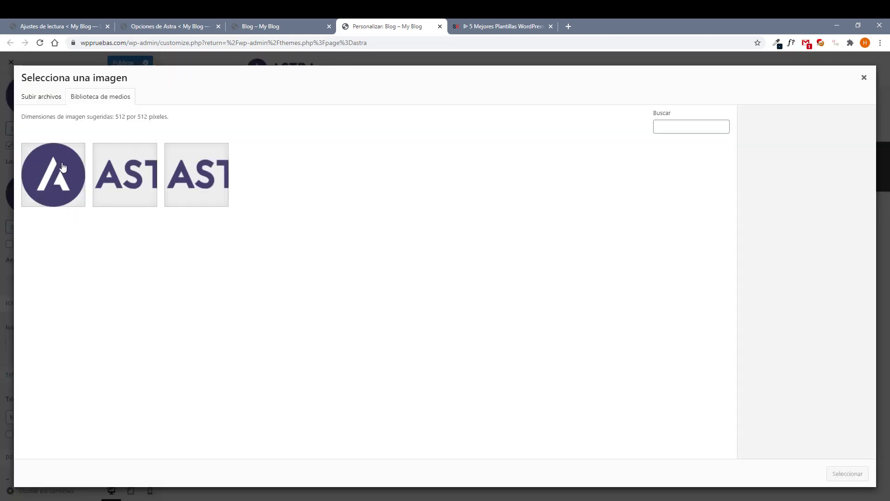
left_click(63, 167)
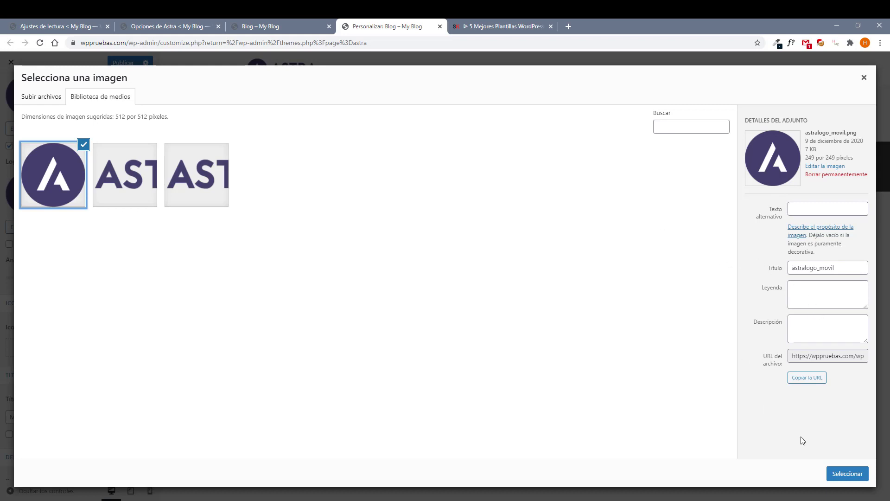
left_click(859, 478)
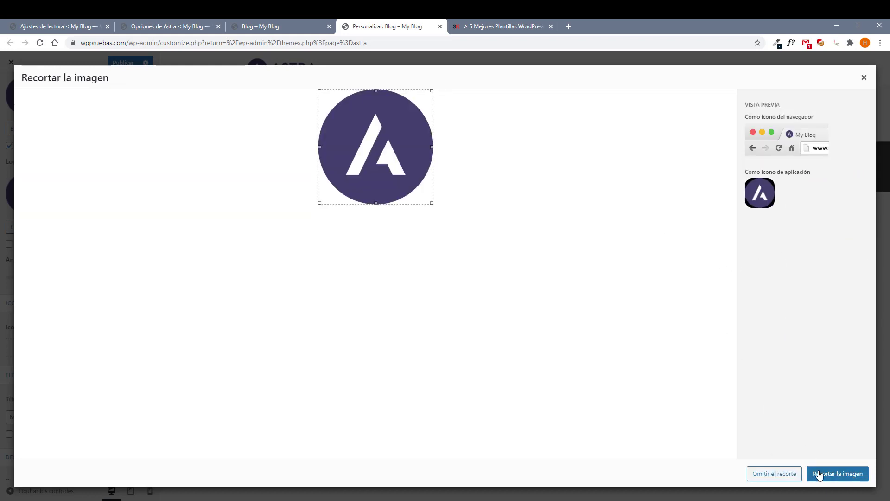
left_click(777, 477)
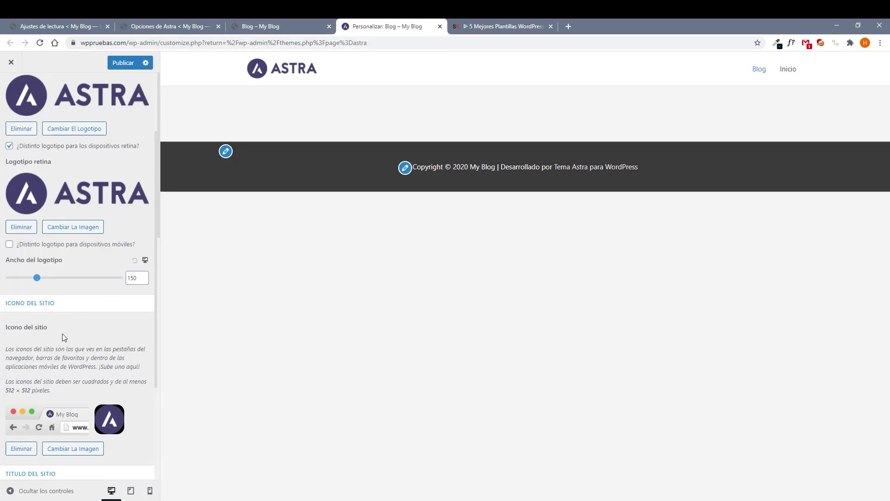
Review the site icon and site title settings and publish the customizer changes.
scroll(62, 333, "down", 2)
scroll(130, 319, "down", 1)
scroll(130, 319, "up", 2)
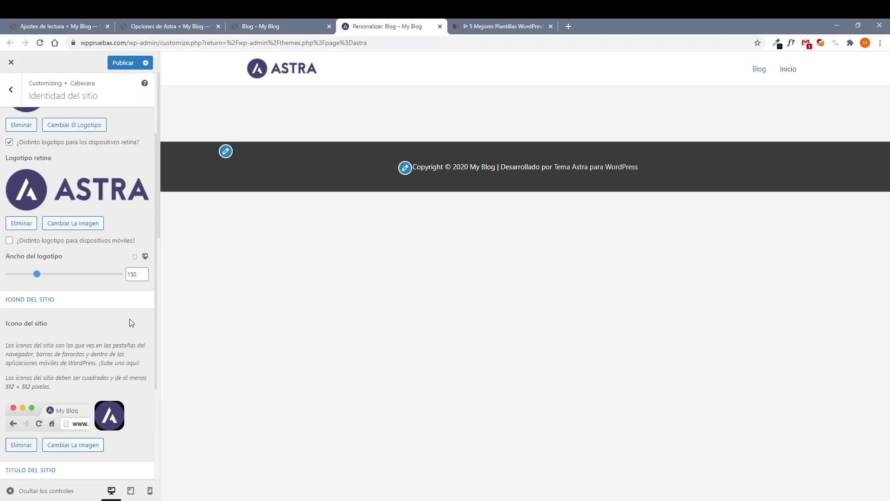
scroll(69, 320, "down", 5)
scroll(54, 258, "down", 1)
scroll(49, 252, "up", 1)
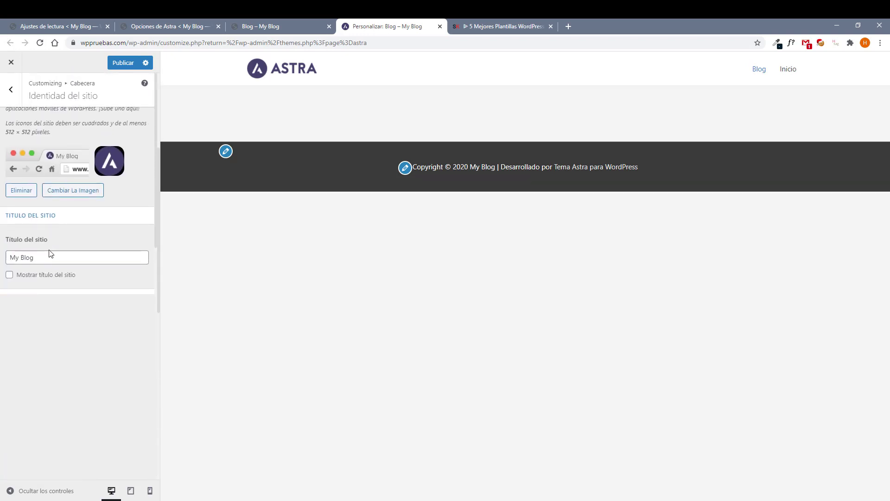
scroll(37, 232, "down", 3)
scroll(70, 267, "up", 3)
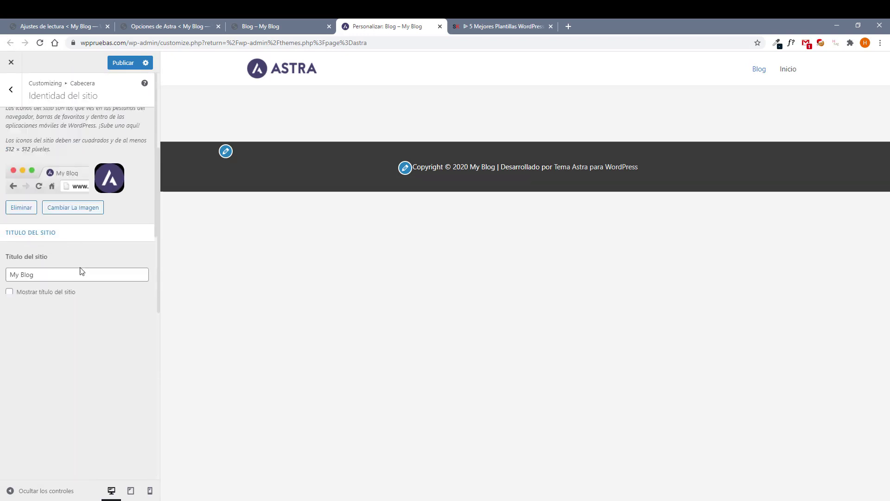
left_click(123, 63)
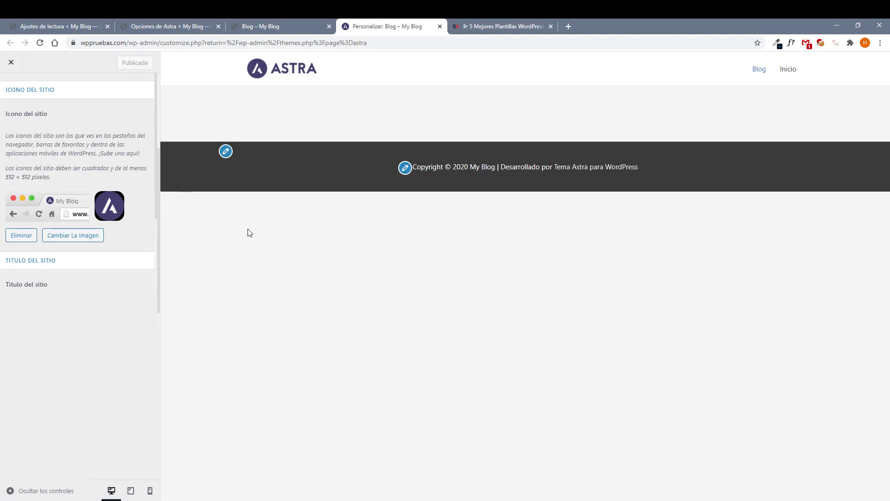
scroll(93, 107, "up", 5)
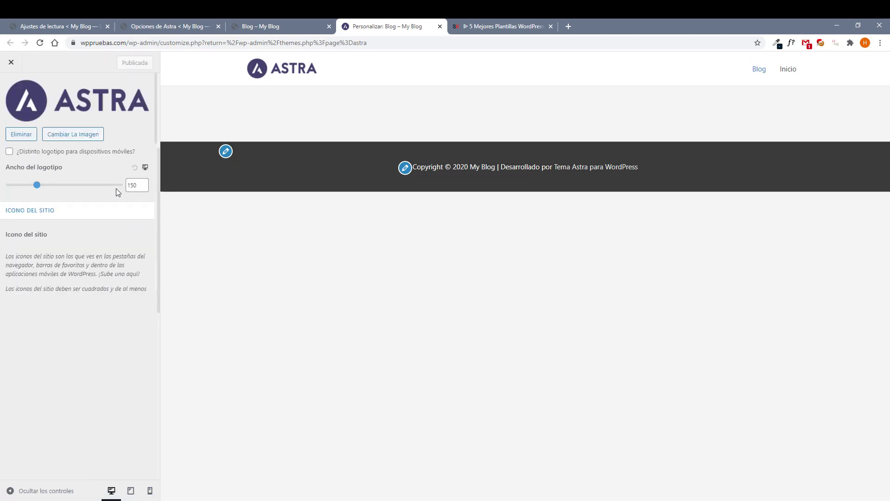
Set the font family of the global base typography for body and content to Roboto.
left_click(11, 90)
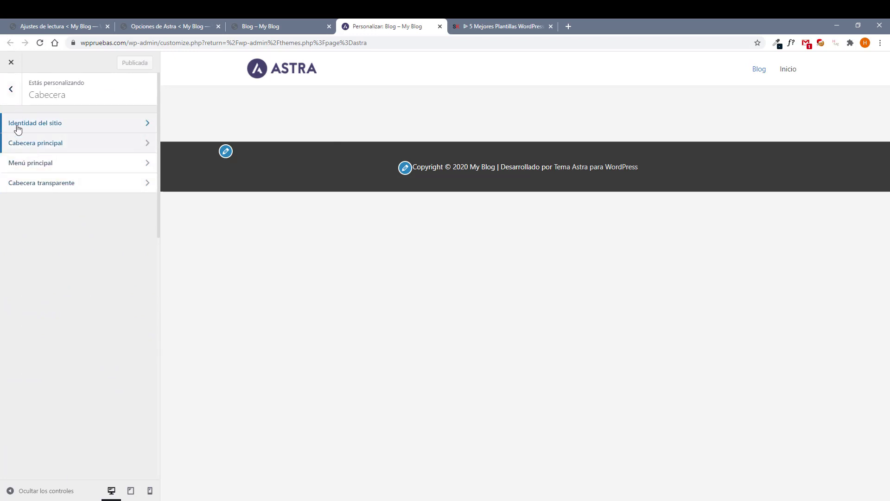
left_click(15, 88)
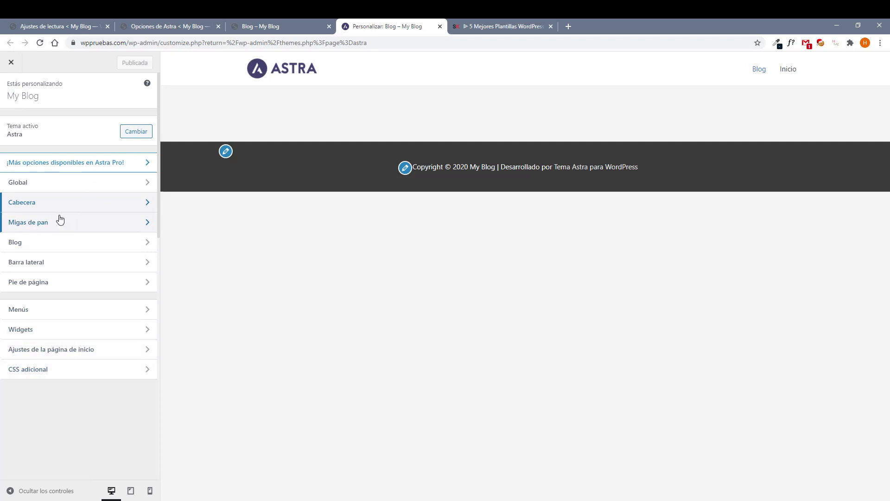
left_click(59, 184)
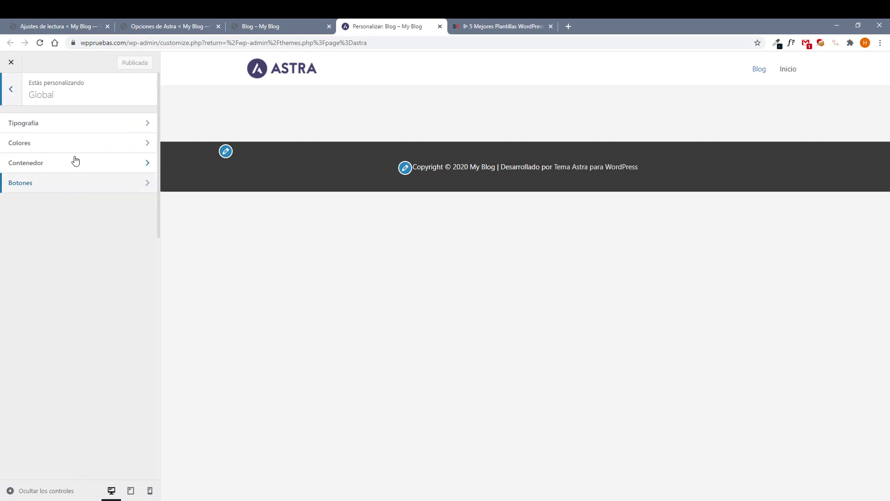
left_click(42, 126)
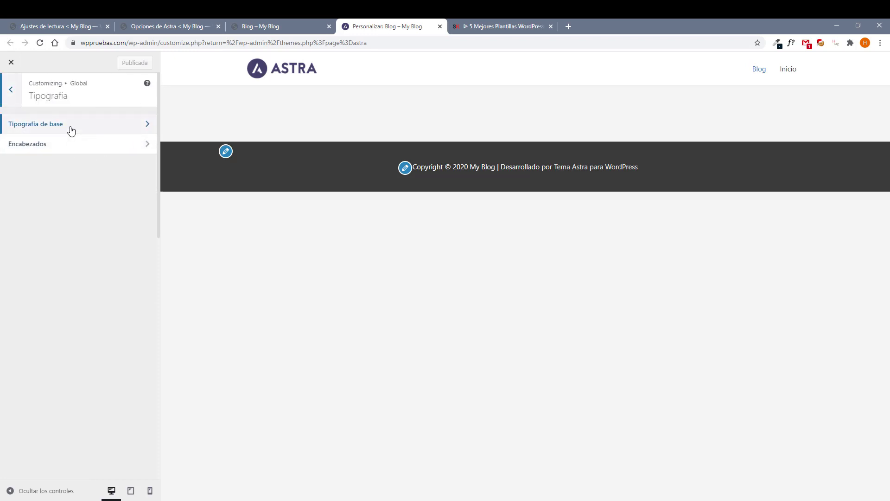
left_click(71, 129)
left_click(68, 166)
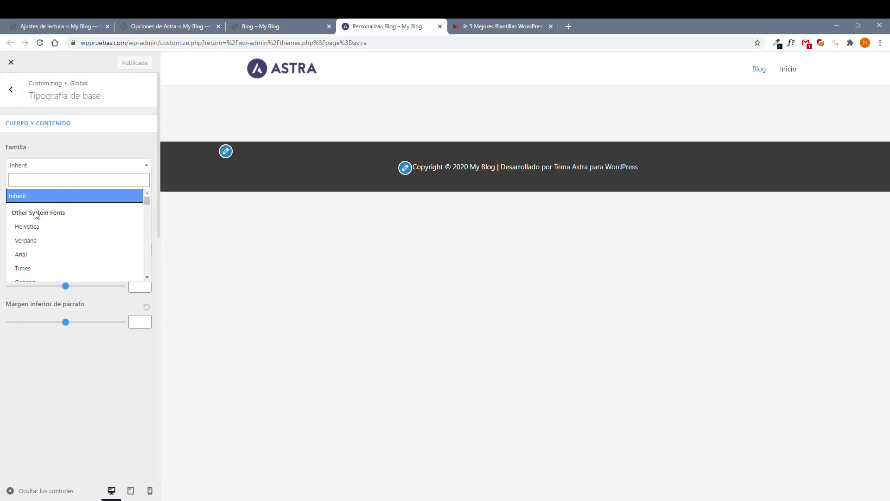
left_click(34, 177)
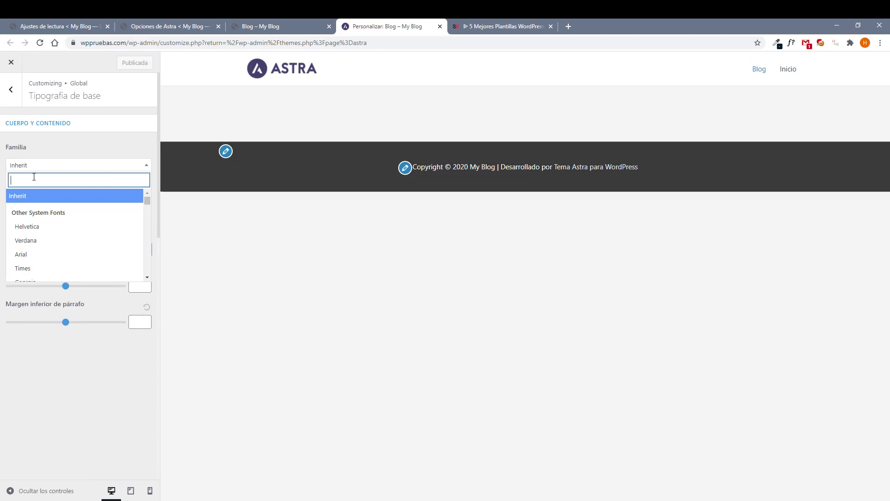
type("rogo")
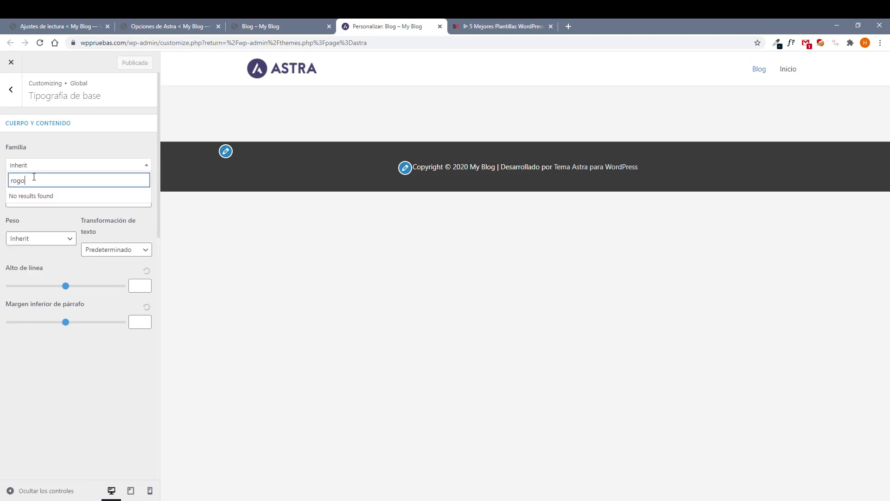
key("BackSpace")
key("BackSpace")
type("b")
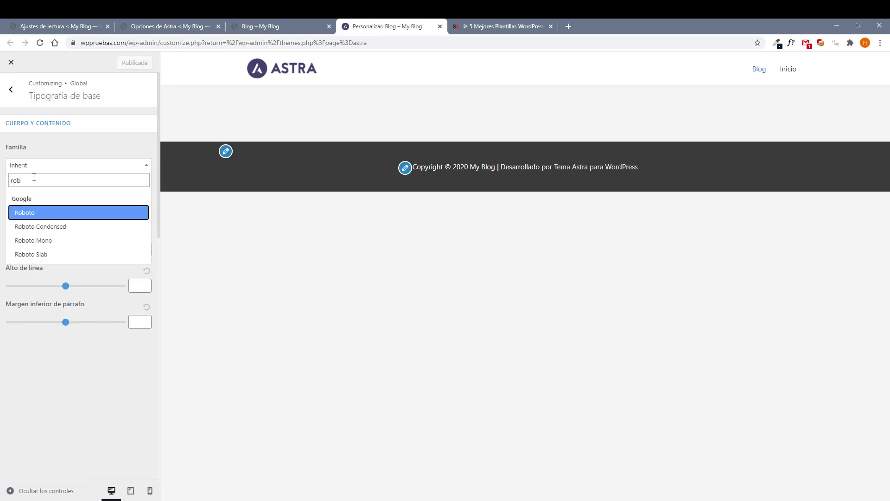
key("Return")
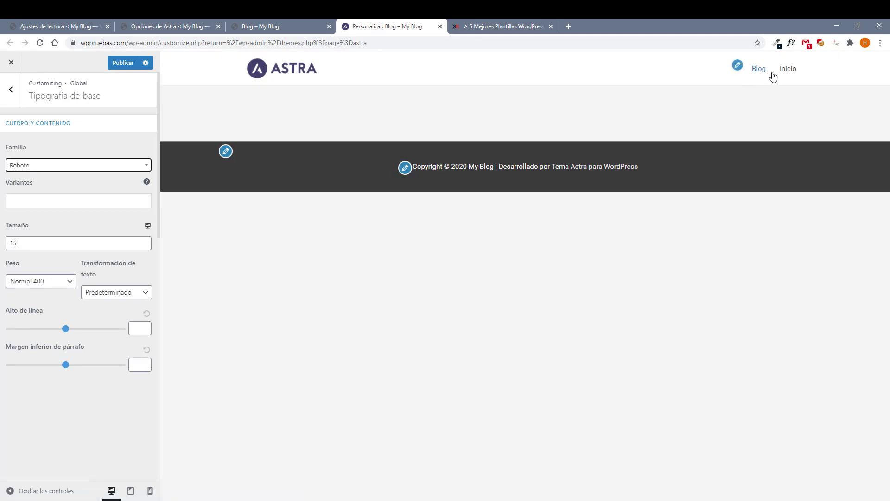
Set the base font size to 16 while previewing the Inicio page, and add the Normal 400 variant.
left_click(789, 70)
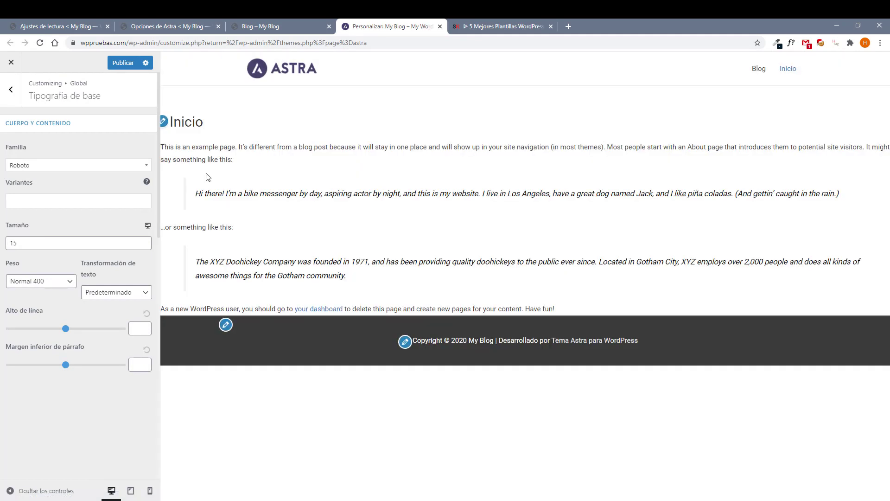
left_click(144, 241)
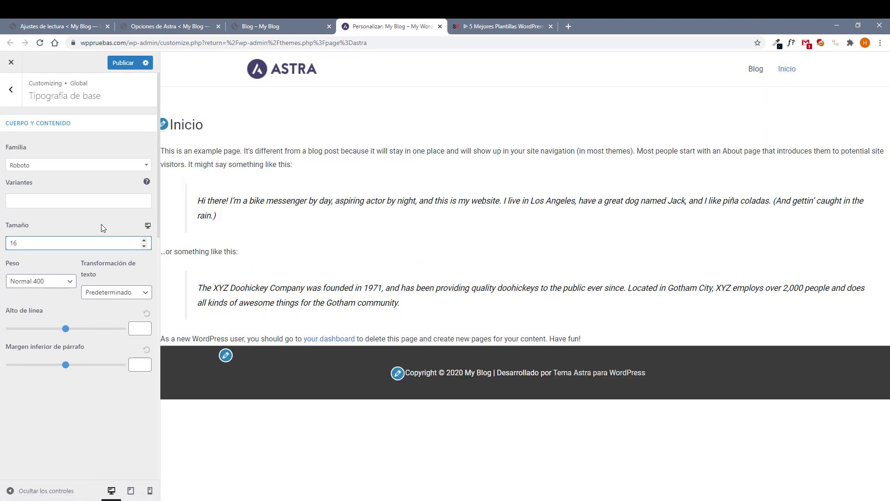
left_click(26, 203)
left_click(40, 271)
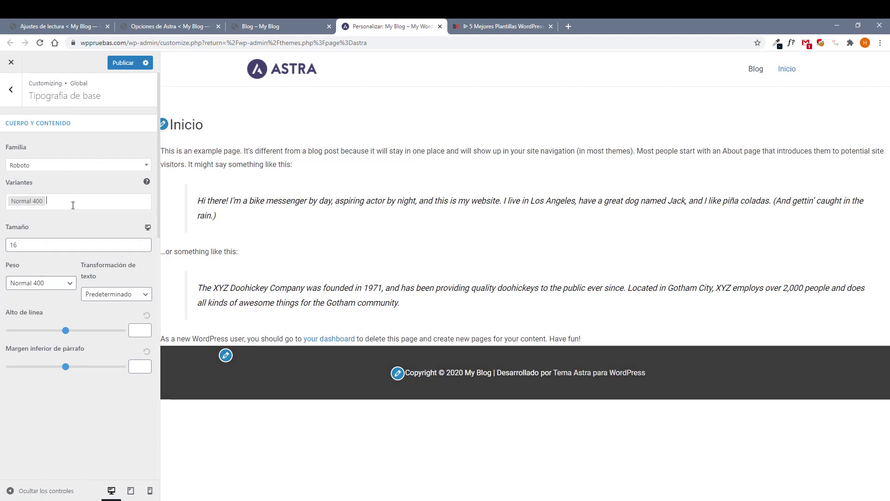
Add the 400 cursiva, Mediana 500 and 500 cursiva variants to the Roboto base typography.
left_click(73, 205)
scroll(51, 260, "down", 1)
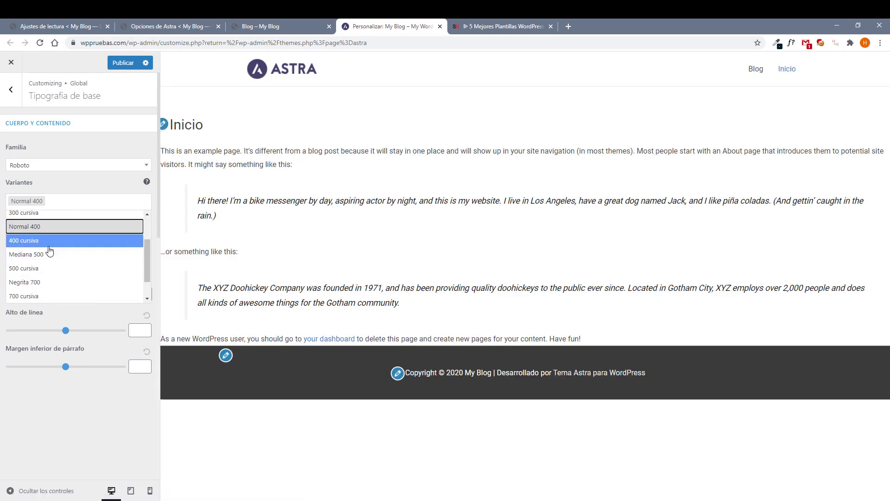
left_click(47, 243)
left_click(109, 201)
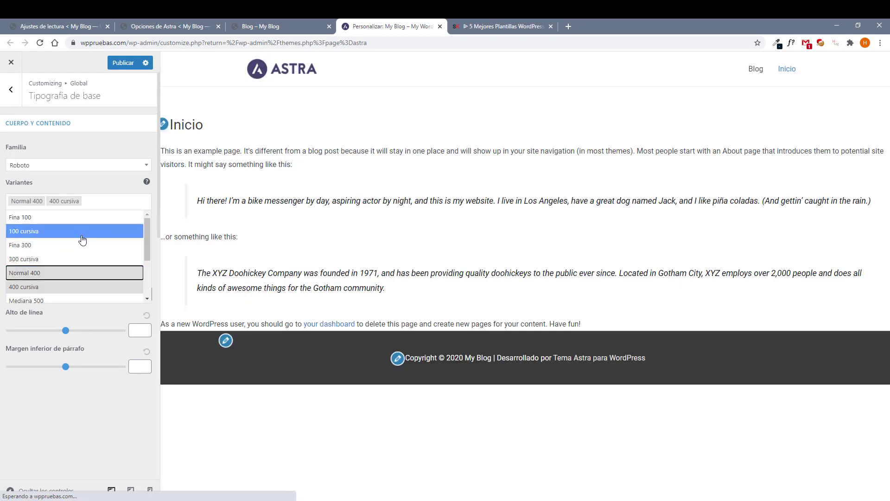
scroll(60, 263, "down", 2)
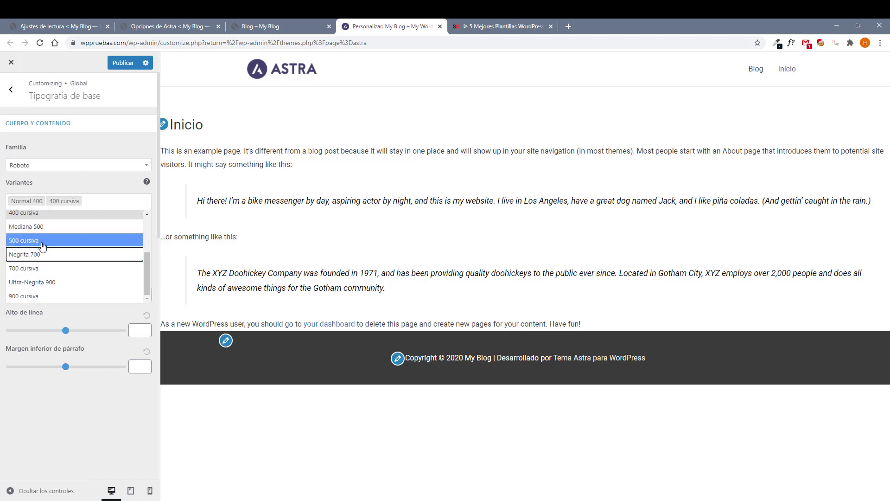
left_click(45, 226)
left_click(113, 206)
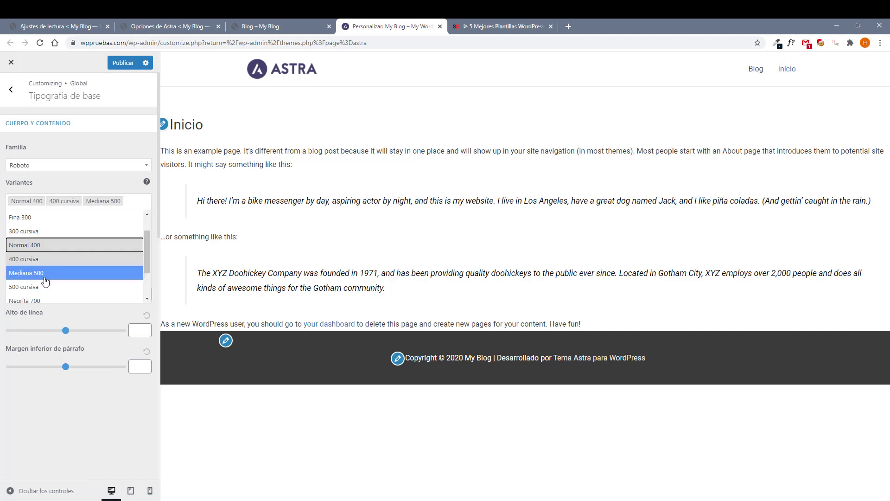
scroll(45, 278, "down", 1)
left_click(44, 251)
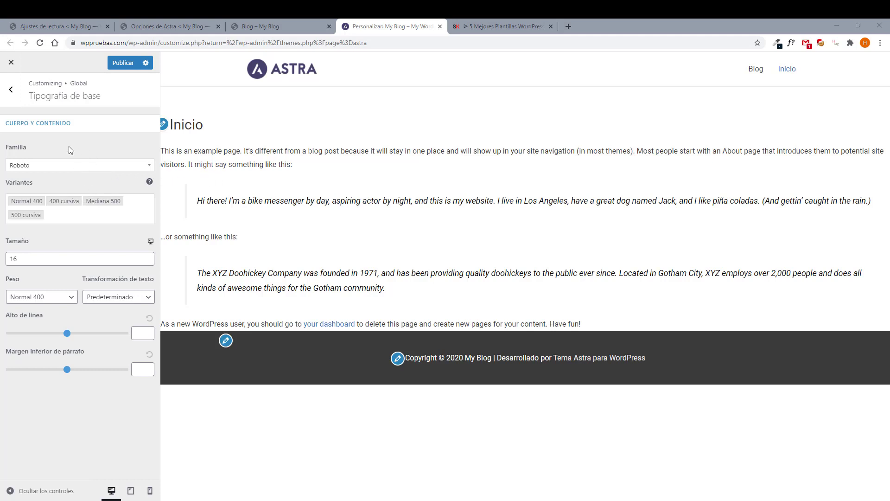
Set the font family of the global headings (H1 - H6) to Raleway.
left_click(11, 89)
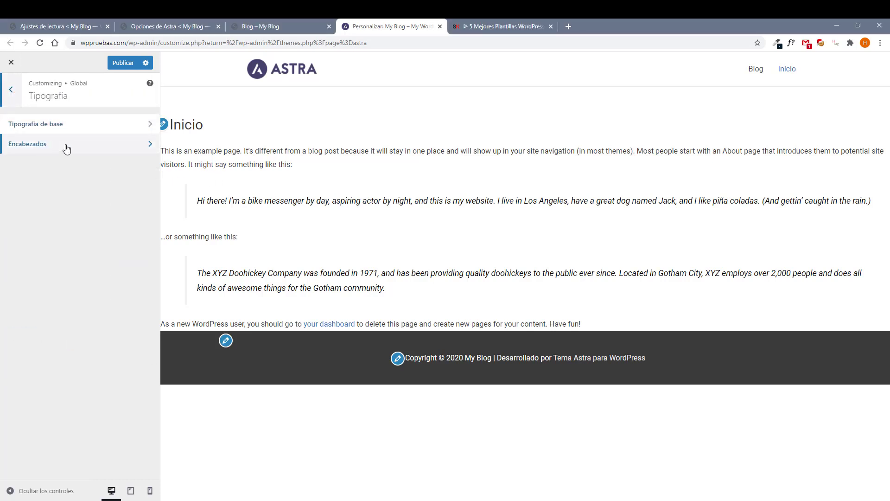
left_click(66, 147)
left_click(43, 166)
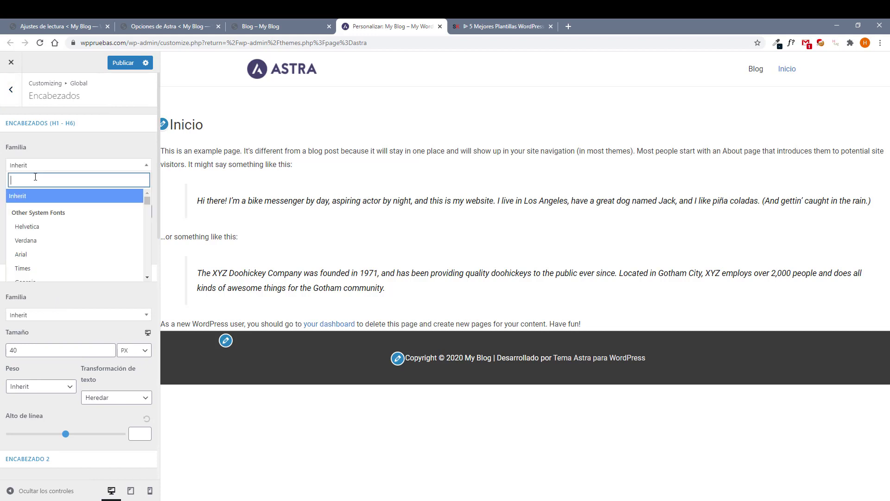
type("rale")
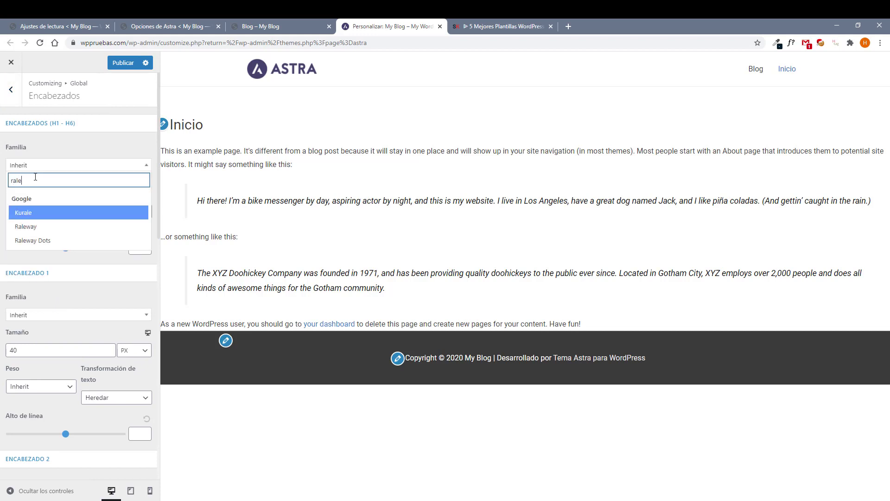
left_click(32, 226)
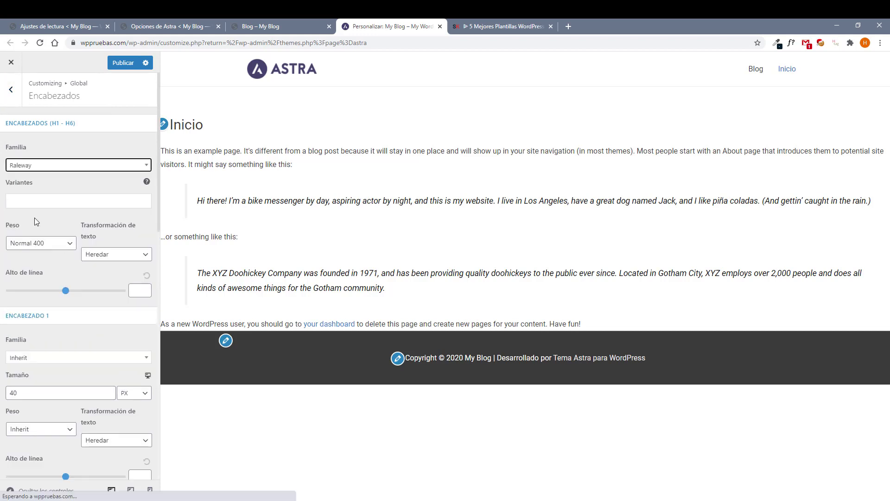
Add the Normal 400, Mediana 500, 500 cursiva and 400 cursiva variants to the Raleway headings font.
left_click(35, 200)
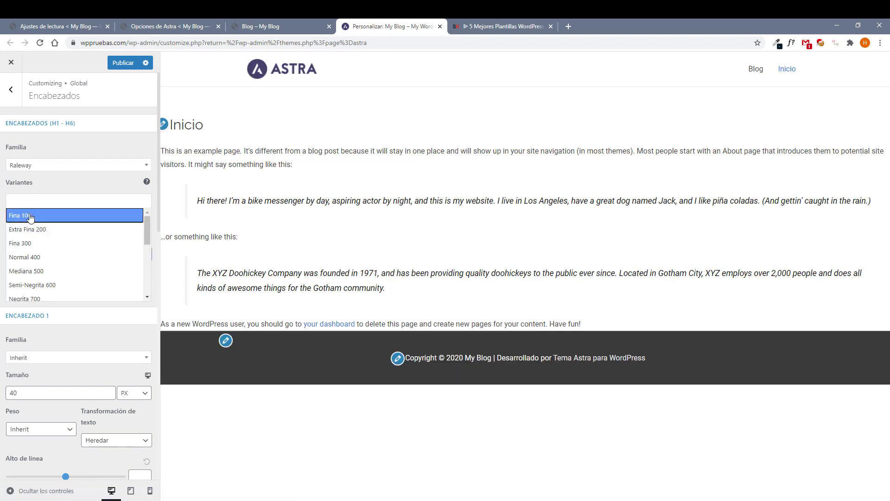
left_click(40, 243)
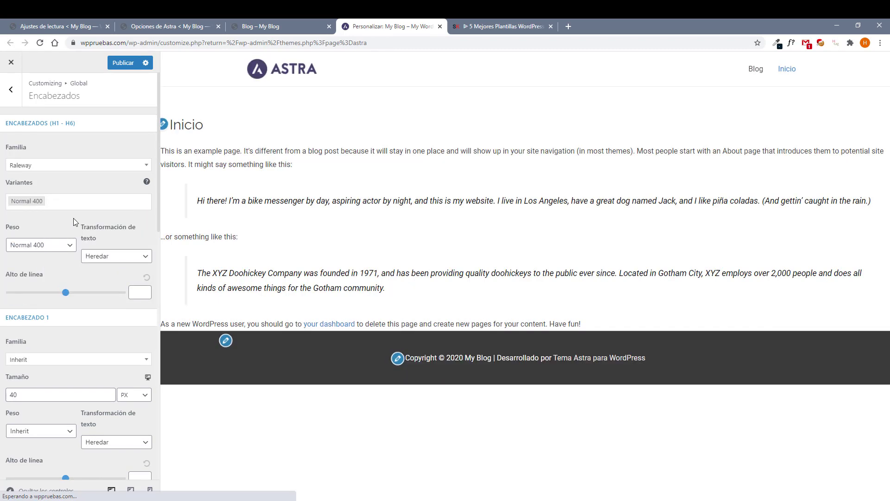
left_click(70, 207)
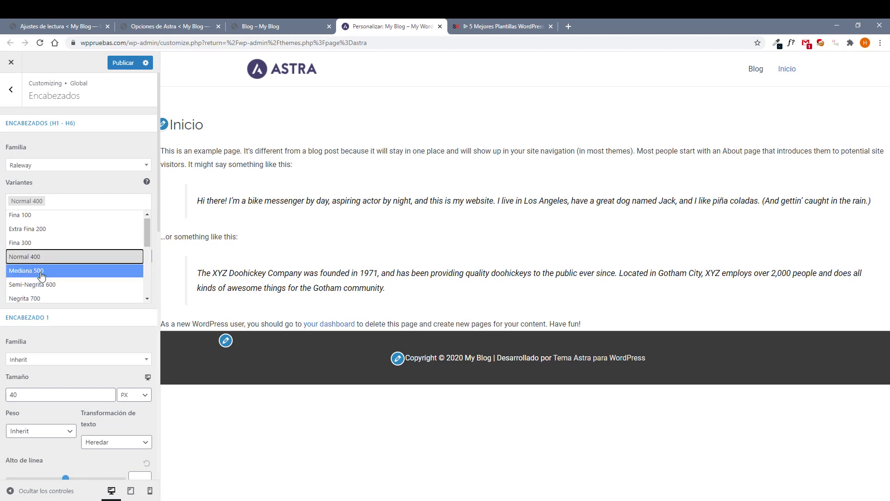
scroll(42, 240, "up", 1)
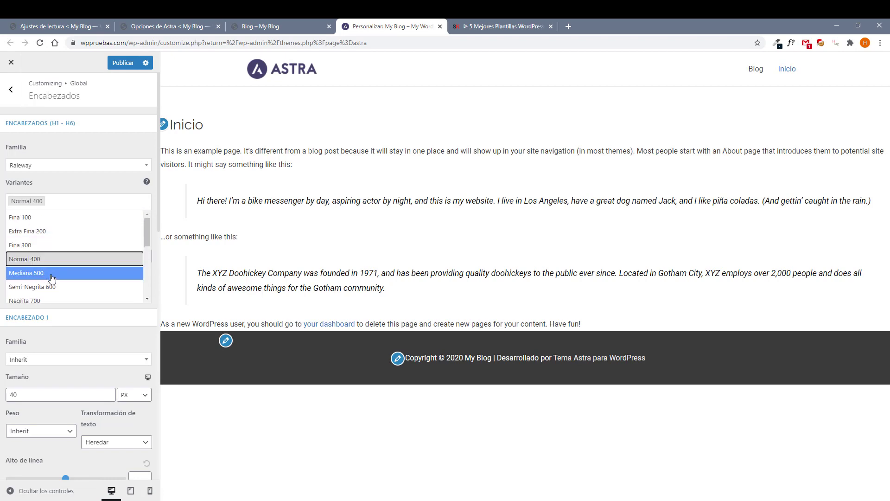
left_click(49, 277)
scroll(54, 248, "down", 1)
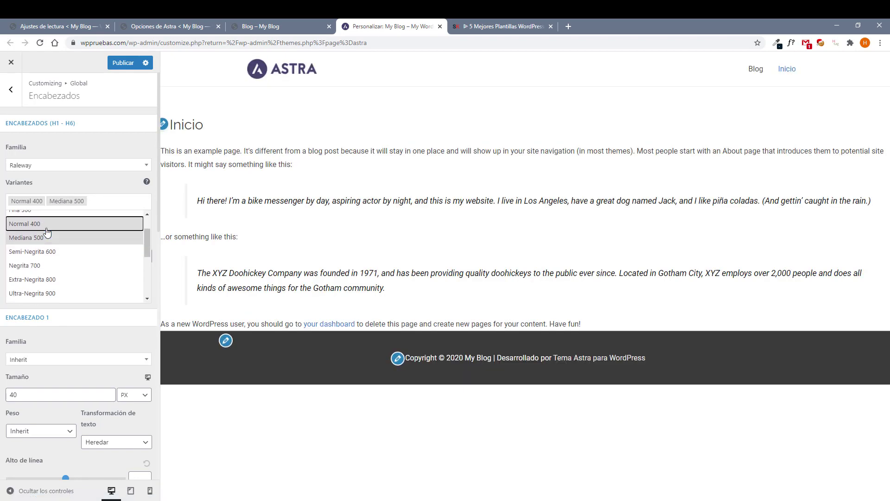
scroll(52, 251, "down", 4)
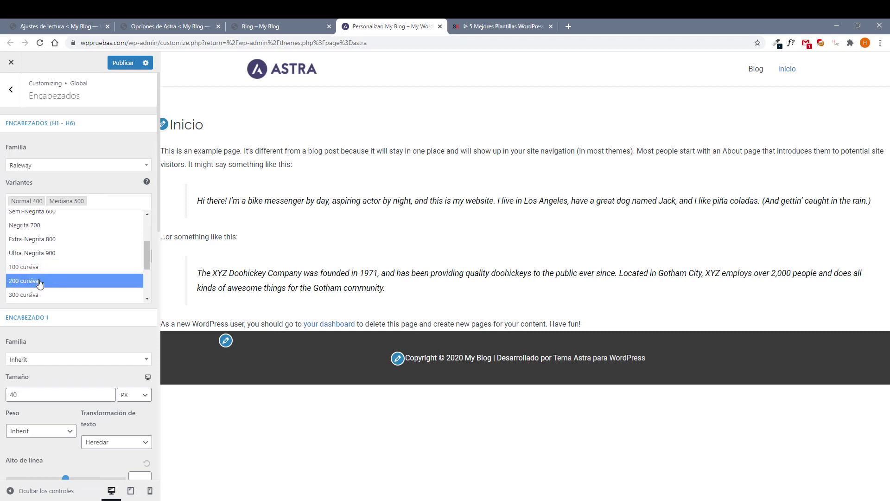
left_click(44, 258)
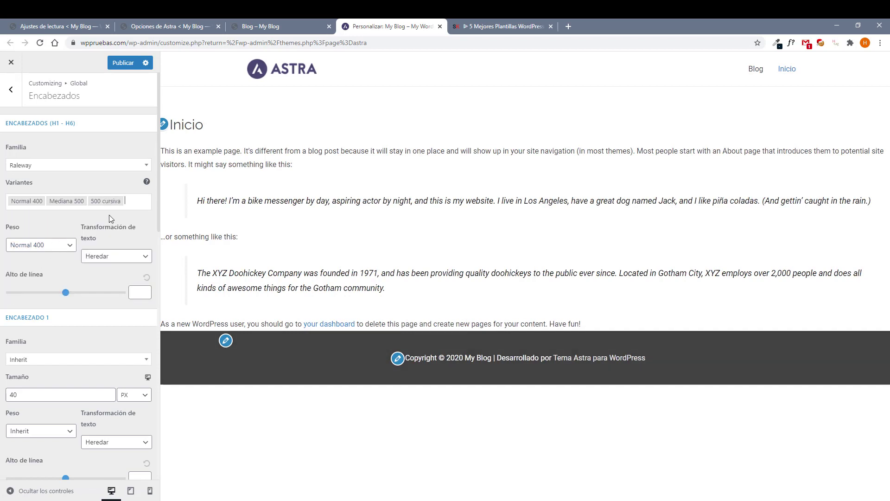
left_click(109, 206)
scroll(47, 250, "down", 3)
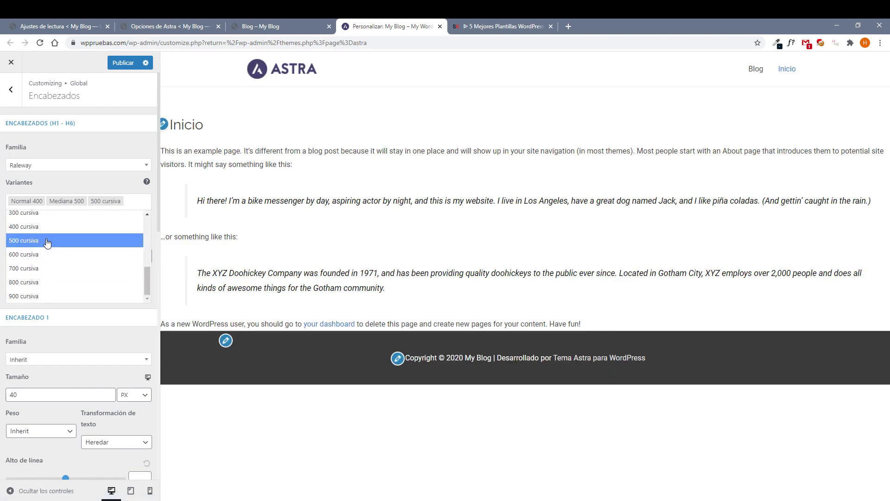
left_click(43, 227)
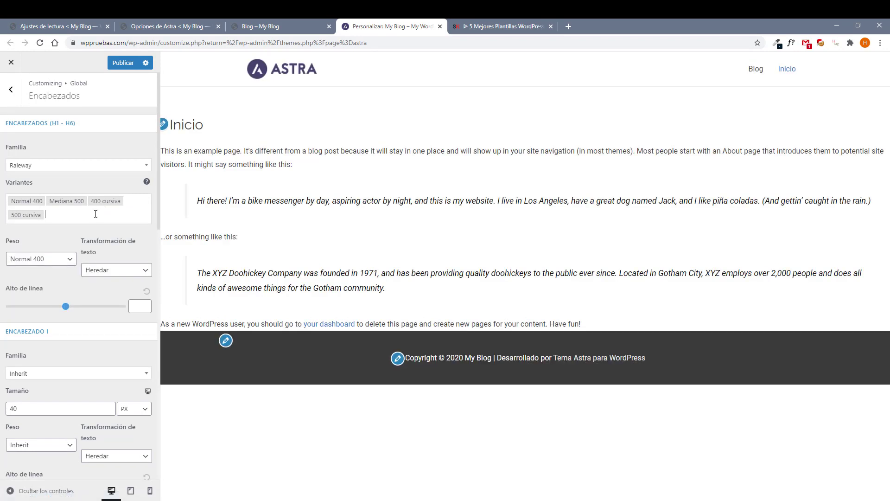
Set the Encabezado 1 font size to 42 px for the desktop, tablet and mobile views.
scroll(32, 332, "down", 5)
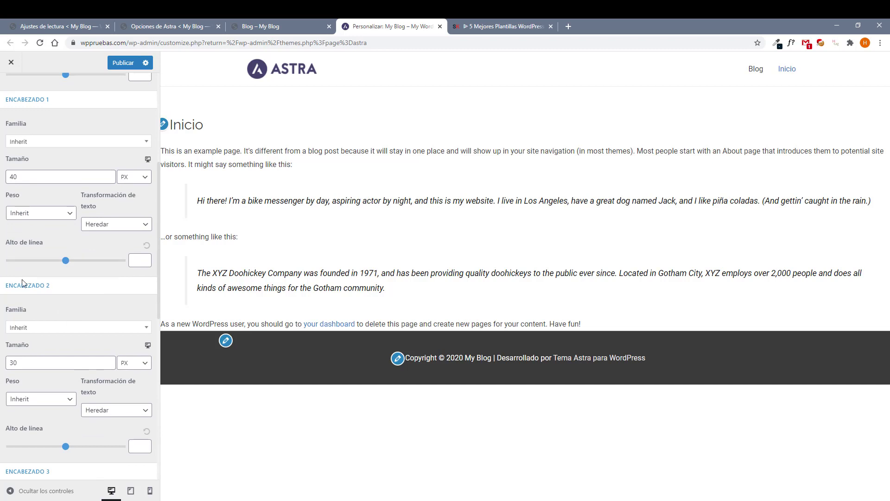
scroll(22, 284, "up", 3)
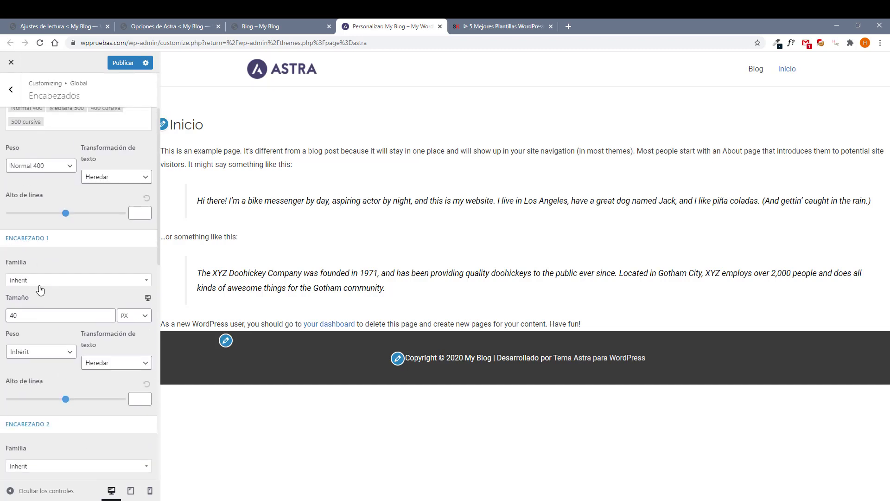
scroll(34, 358, "down", 4)
scroll(34, 358, "down", 2)
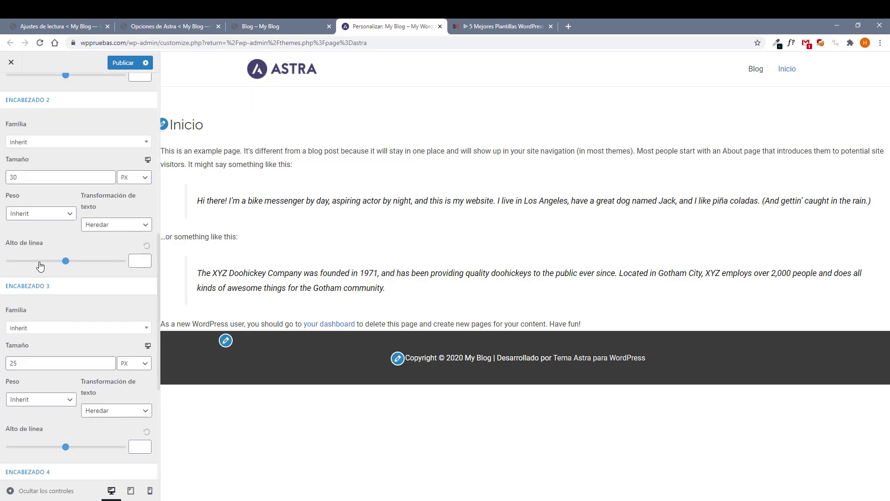
scroll(49, 269, "up", 3)
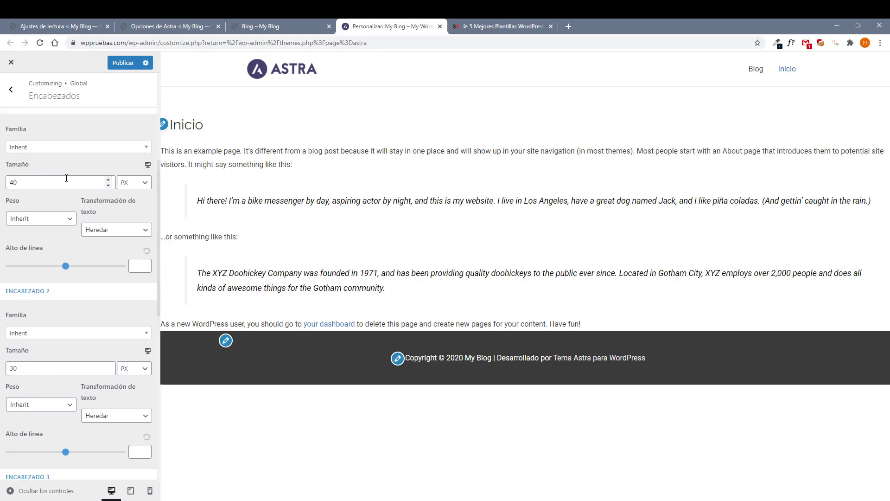
scroll(65, 186, "up", 2)
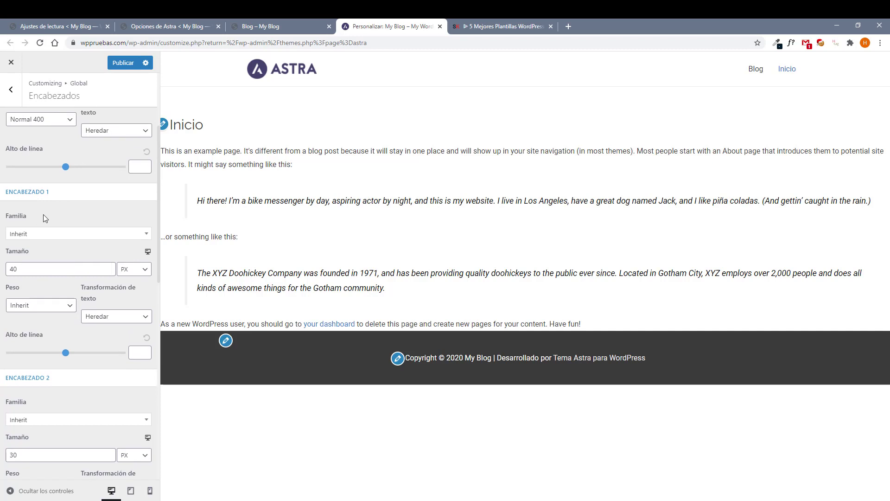
left_click(108, 266)
left_click(108, 266)
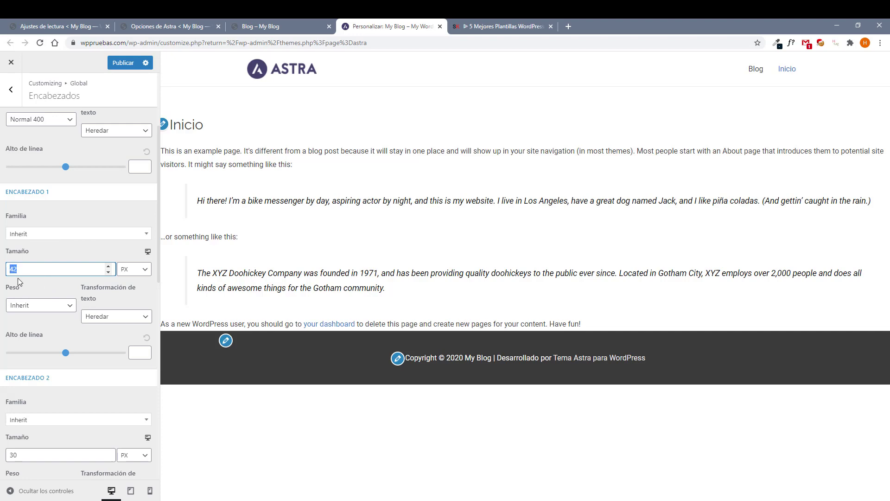
left_click(148, 251)
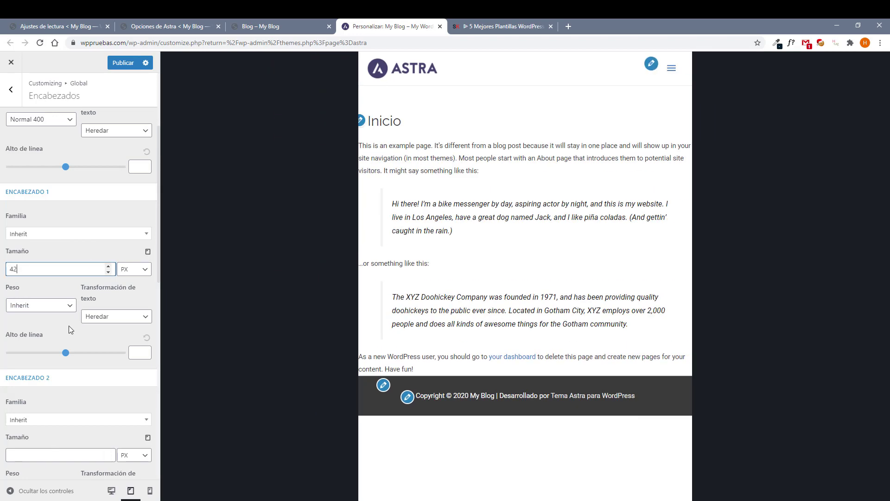
left_click(148, 252)
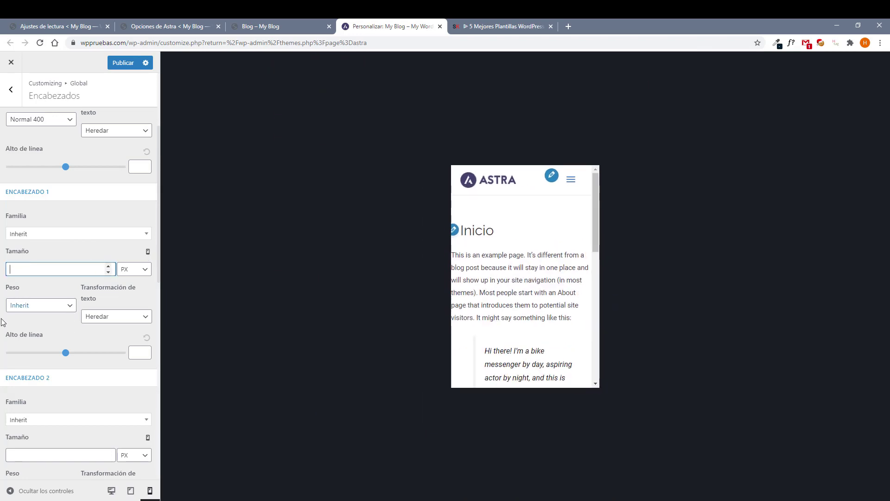
left_click(147, 251)
Set the Encabezado 2 font size to 34 px for desktop and go through its tablet and mobile size settings.
scroll(28, 353, "down", 2)
left_click(23, 365)
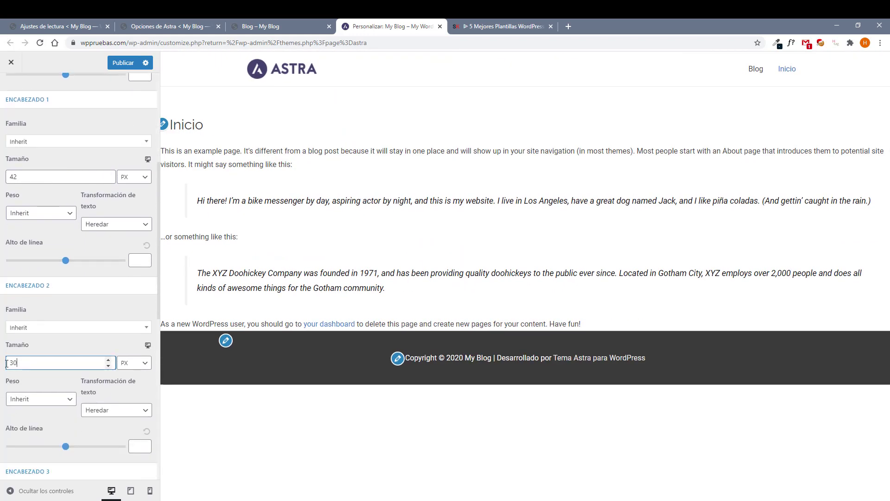
double_click(37, 365)
left_click(148, 346)
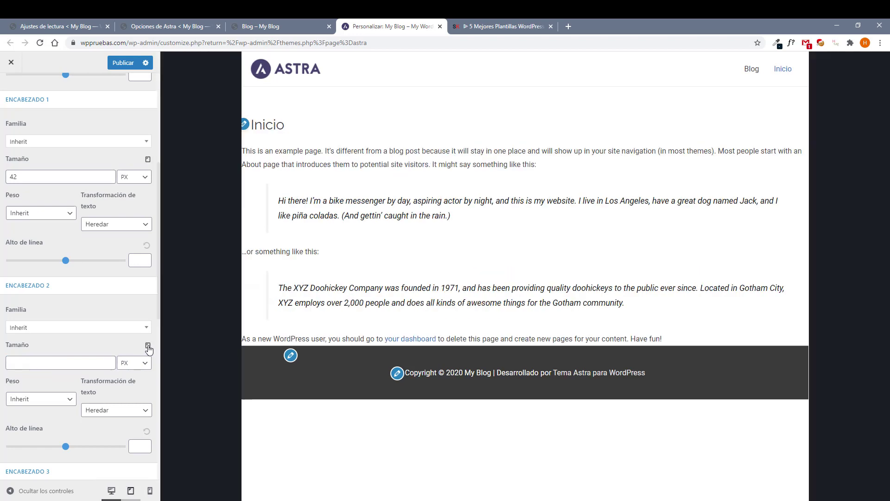
left_click(49, 364)
left_click(148, 345)
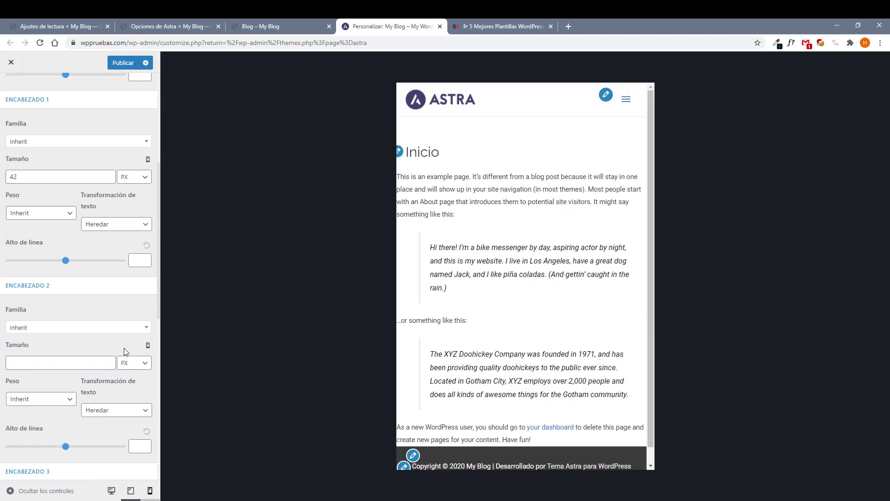
left_click(148, 345)
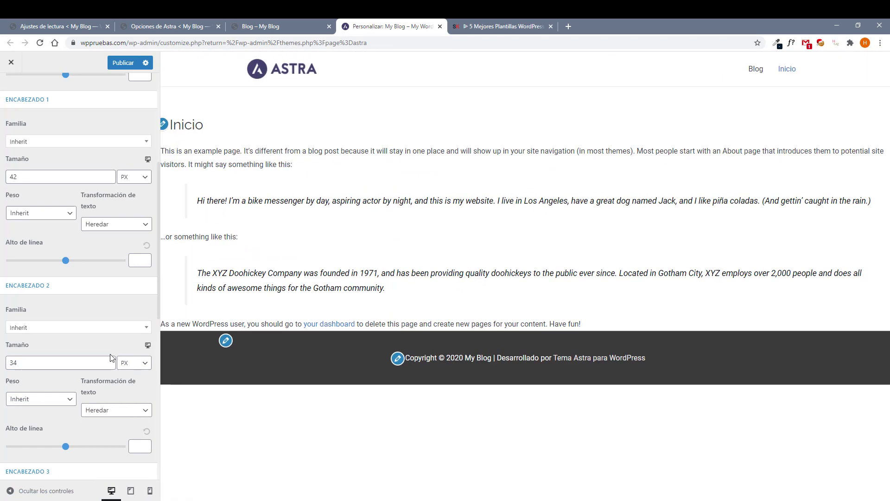
Set the Encabezado 3 font size to 26 px for the desktop and mobile views.
scroll(41, 386, "down", 3)
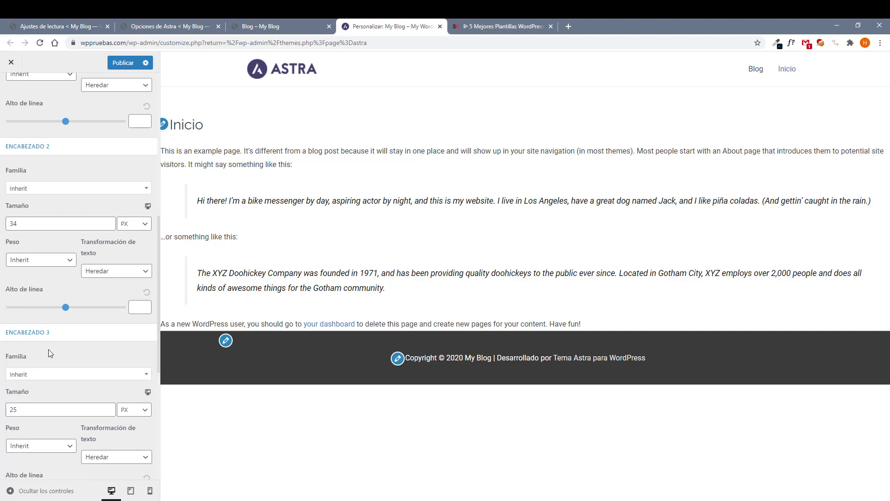
scroll(52, 340, "down", 1)
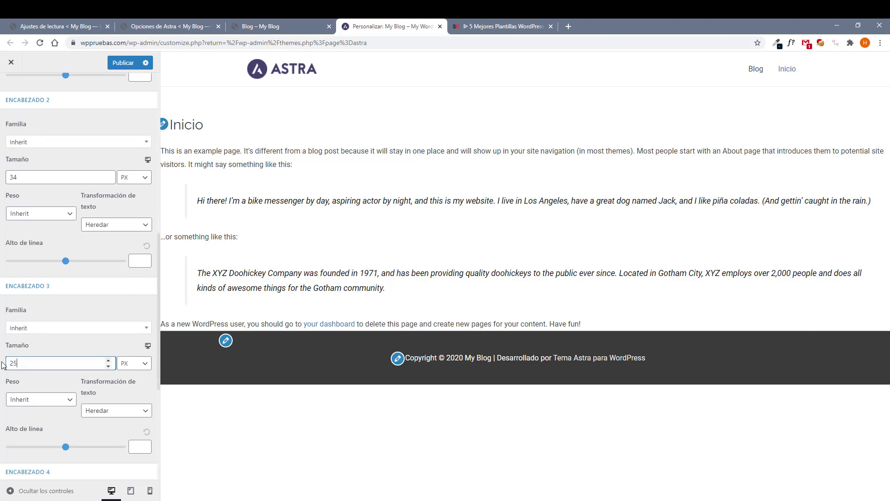
left_click_drag(46, 363, 2, 362)
type("2")
left_click(148, 346)
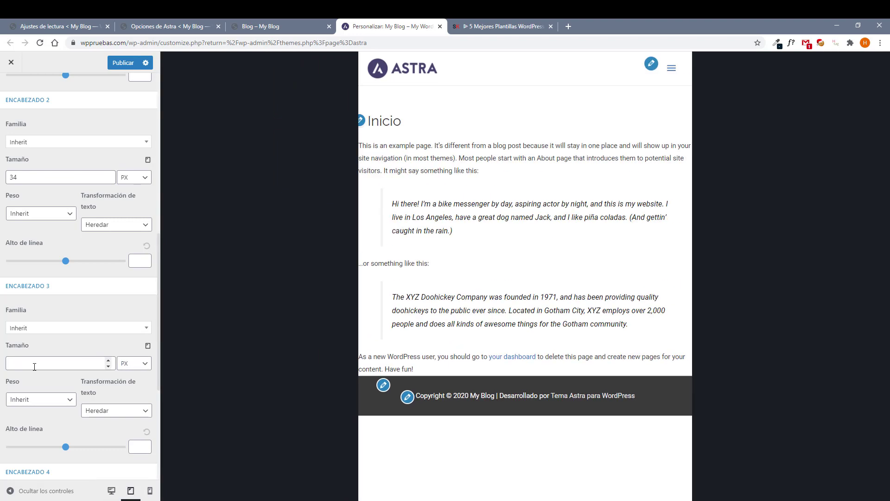
left_click(148, 346)
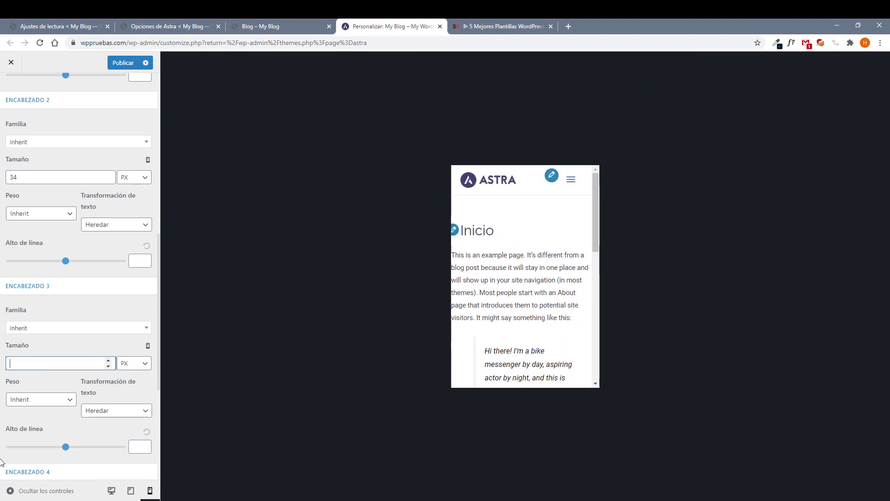
type("26")
left_click(149, 346)
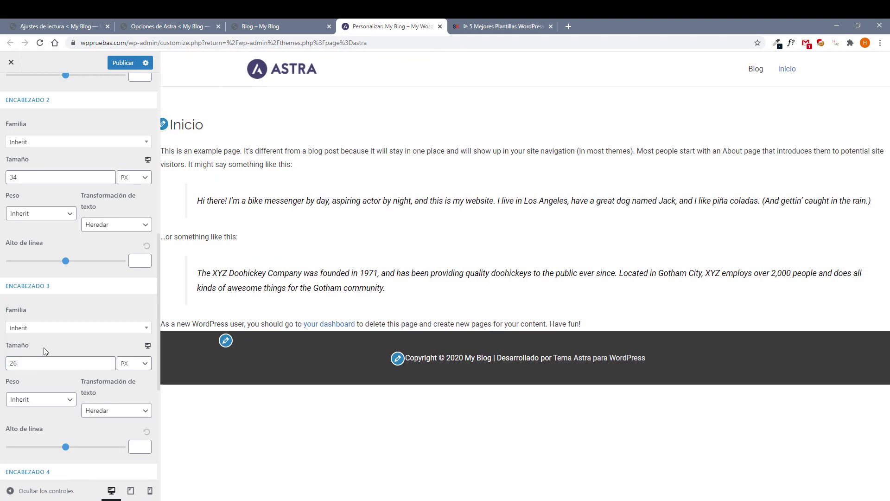
Look over the remaining heading sizes and the global base colour settings (Colores de base).
scroll(46, 371, "down", 2)
scroll(31, 369, "down", 3)
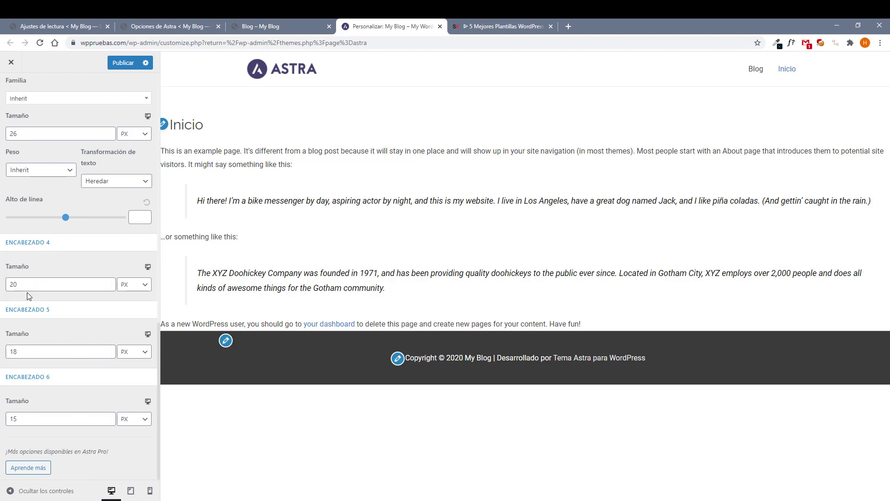
scroll(59, 247, "up", 4)
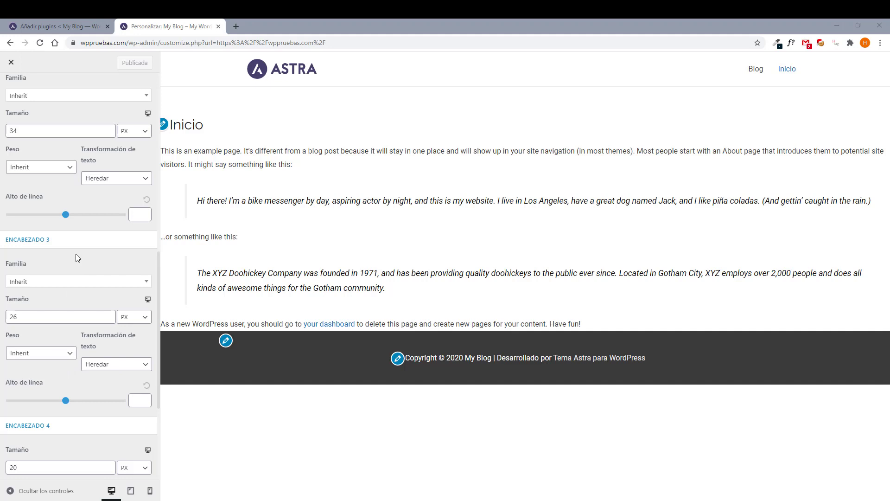
scroll(76, 254, "up", 8)
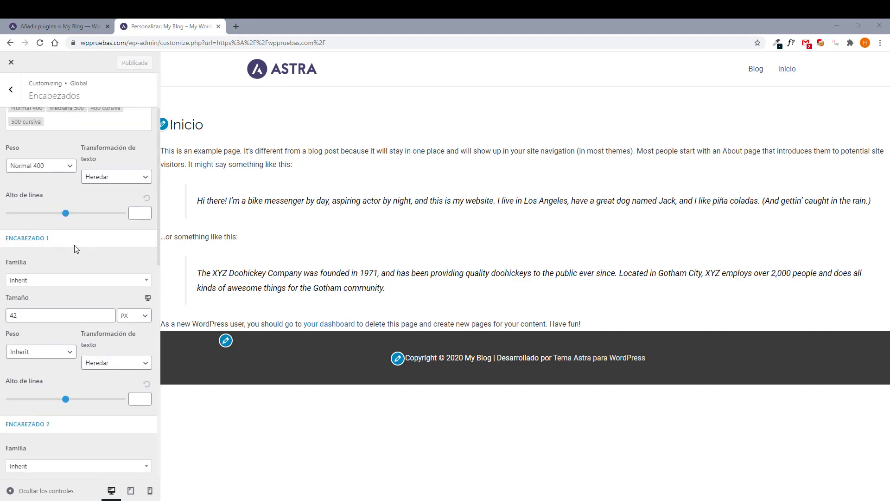
scroll(76, 249, "up", 4)
left_click(16, 98)
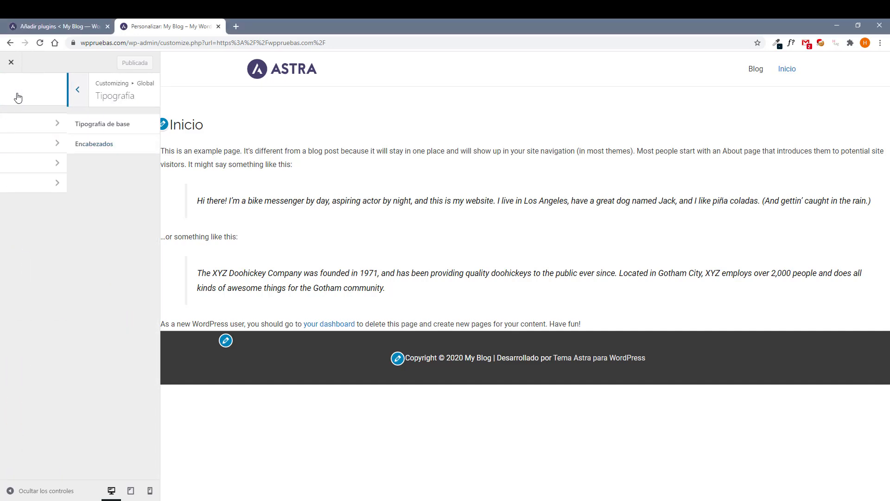
left_click(41, 143)
left_click(45, 125)
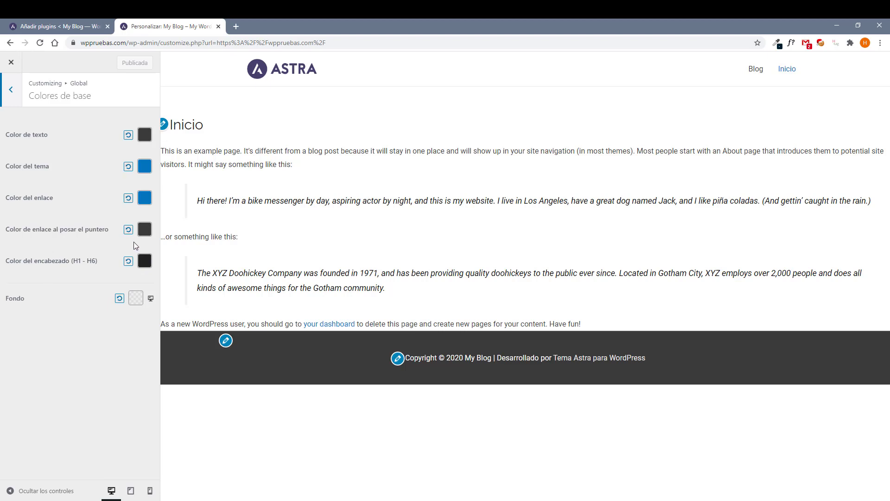
left_click(10, 89)
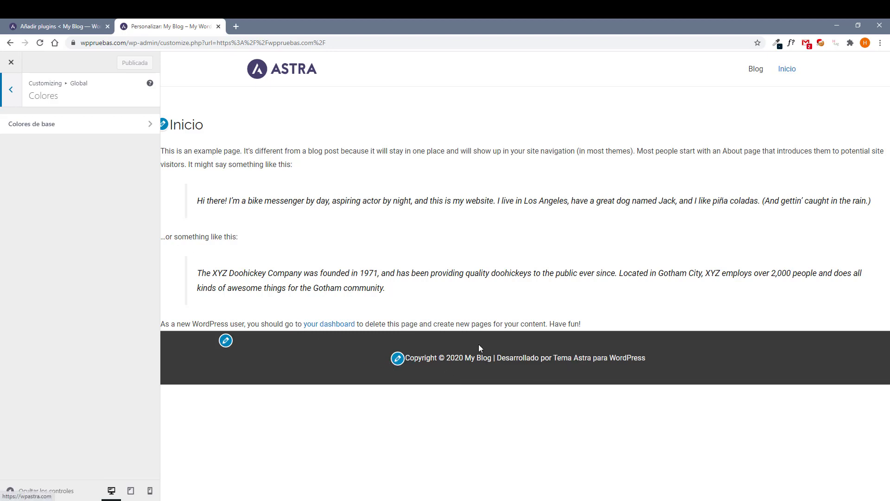
Find the Yoast SEO plugin by searching for "yoast seo" in the plugin directory, install it and activate it.
left_click(73, 27)
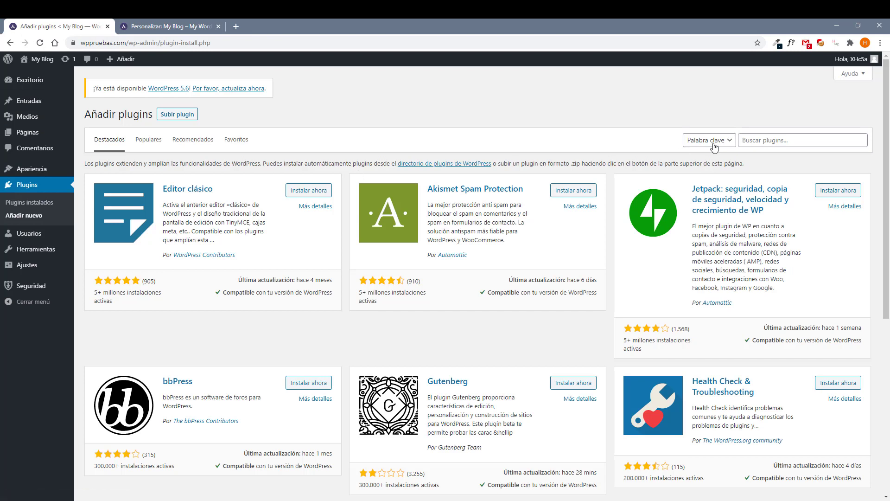
left_click(778, 143)
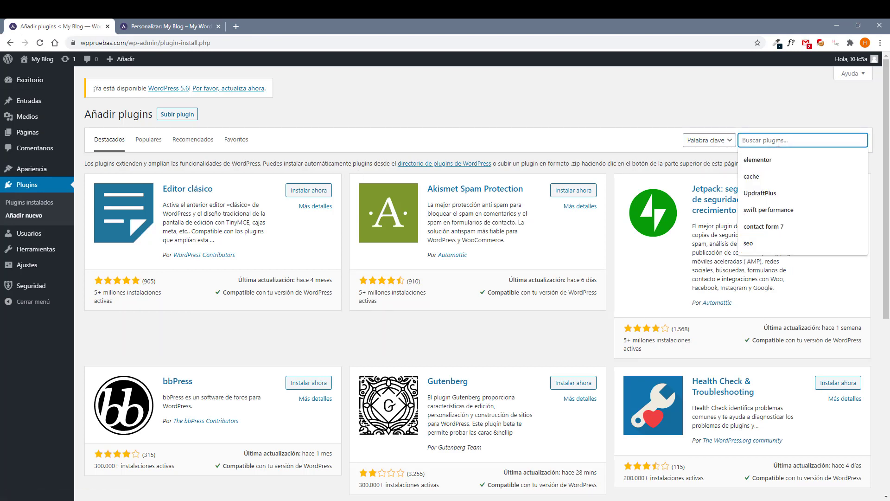
type("yoast seo")
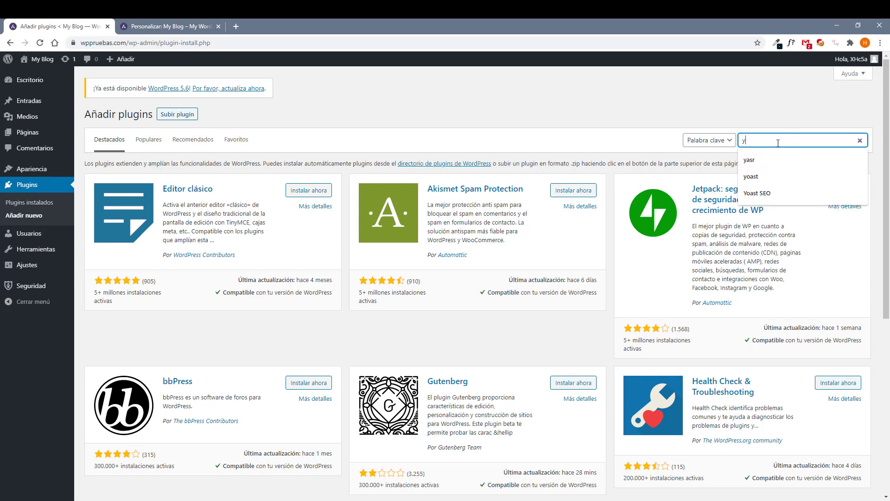
left_click(306, 192)
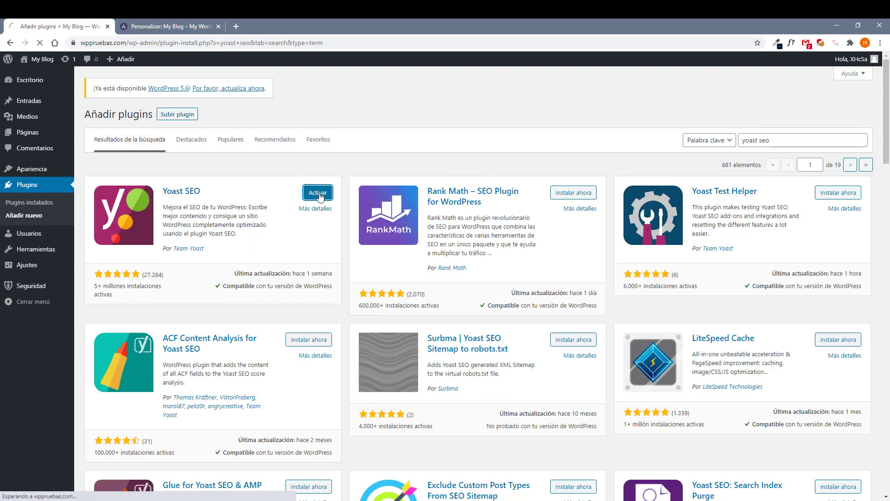
left_click(307, 193)
Set the Yoast SEO feature "Menú de la barra de administración" to Inactivo and save the changes.
mouse_move(32, 289)
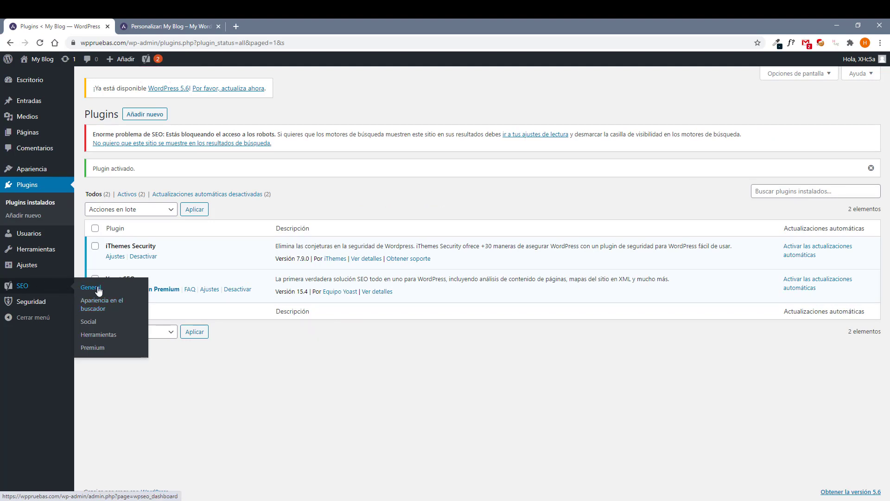
left_click(92, 289)
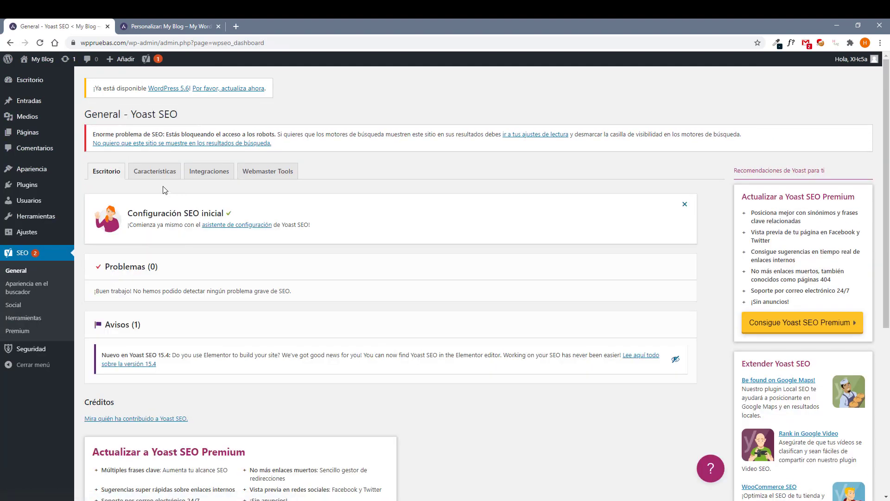
left_click(160, 172)
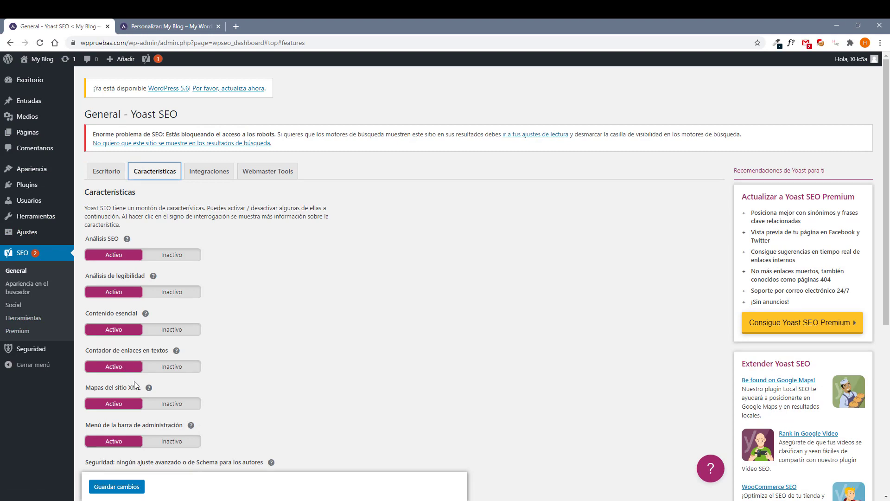
scroll(149, 378, "down", 4)
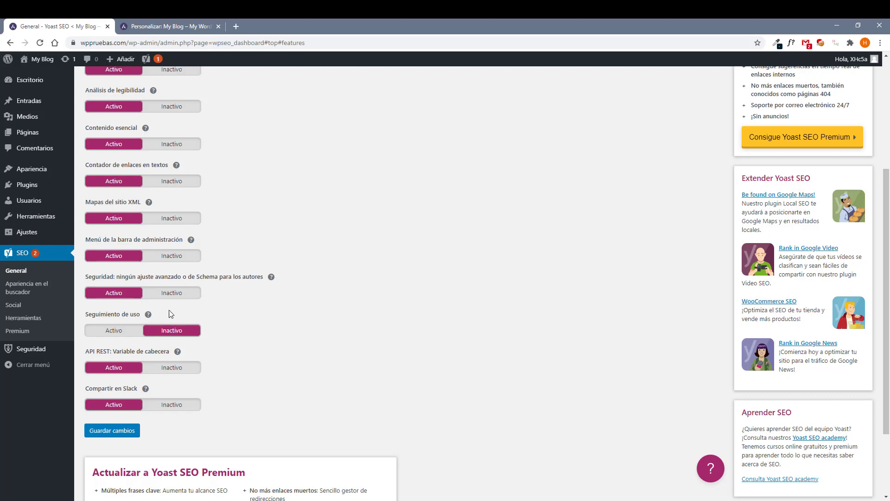
scroll(158, 329, "up", 3)
scroll(152, 362, "down", 2)
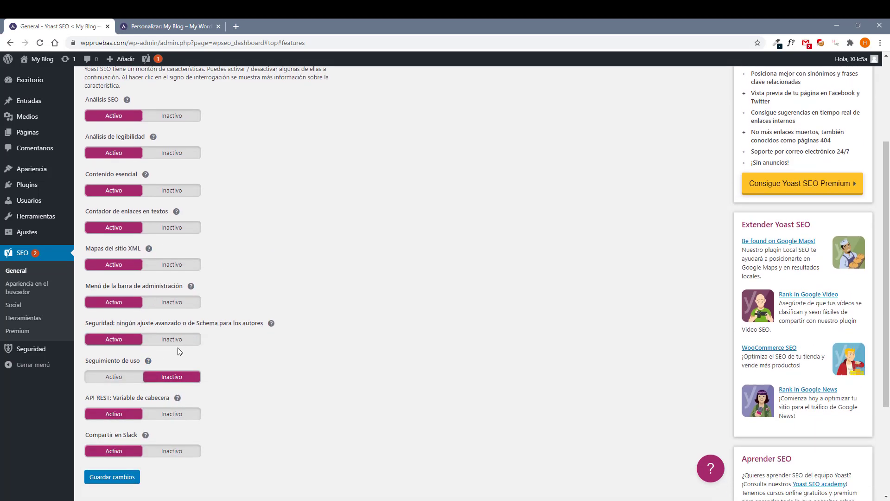
scroll(180, 351, "down", 2)
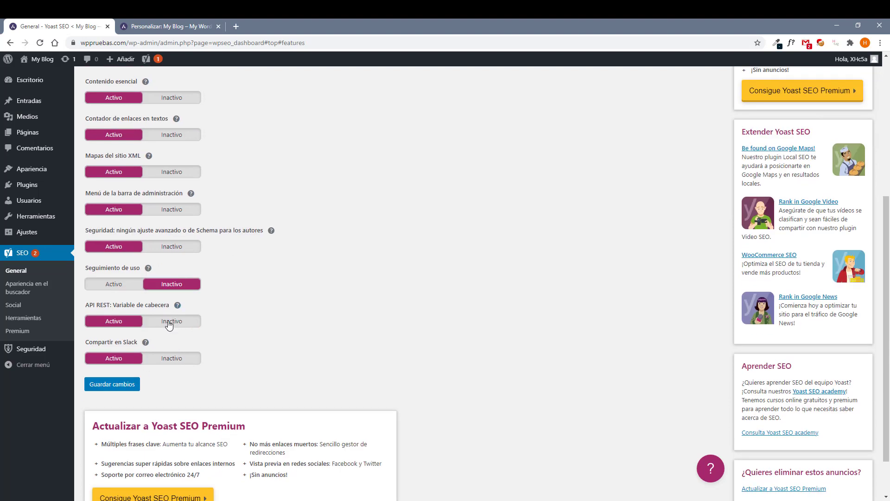
scroll(173, 278, "up", 2)
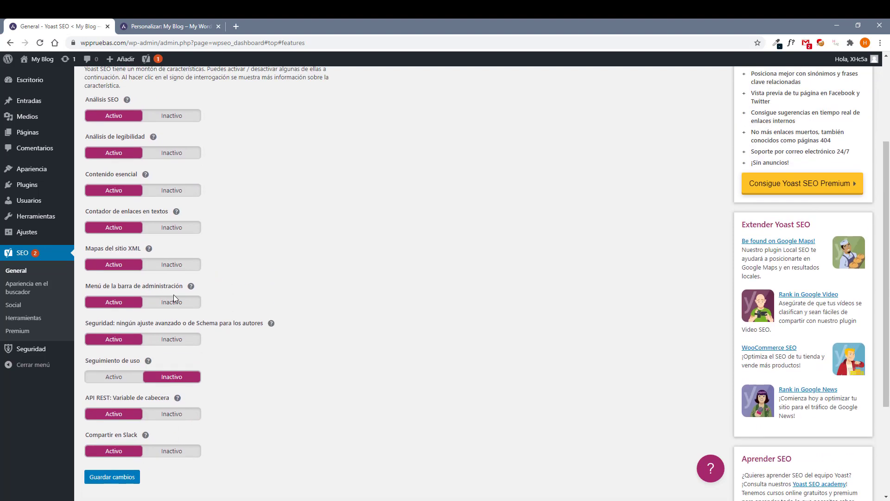
left_click(175, 303)
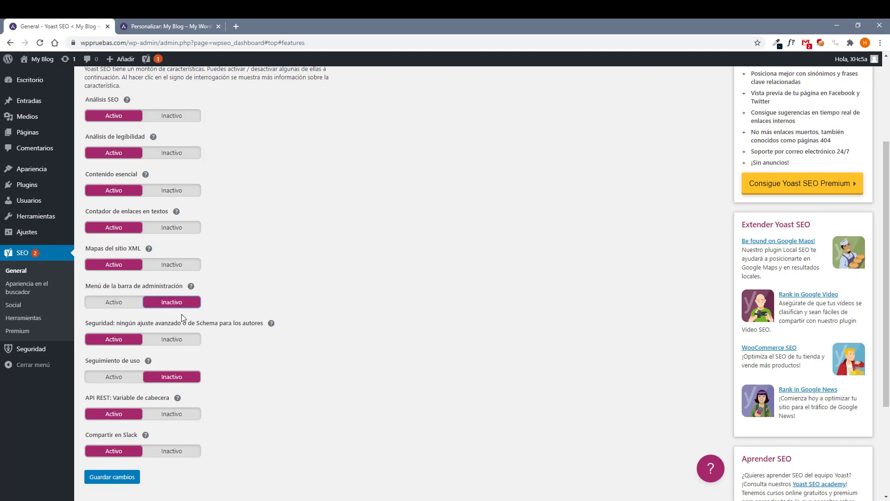
left_click(116, 477)
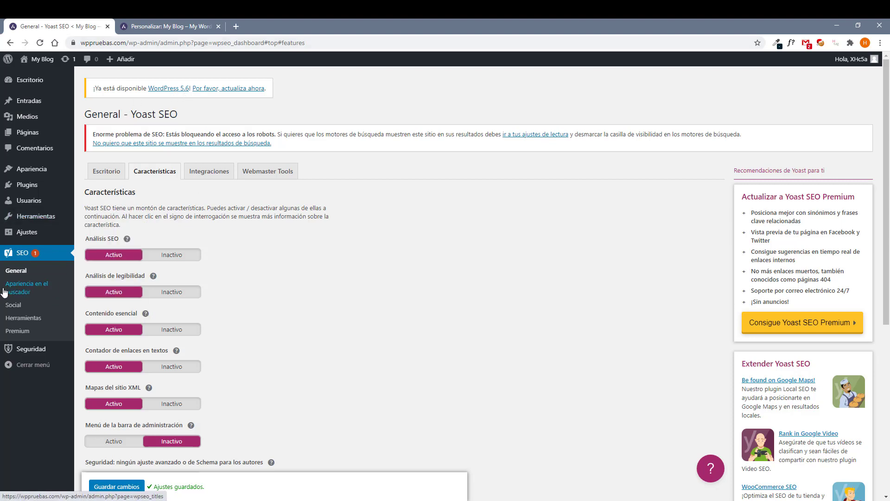
Choose the vertical bar "|" as title separator in Yoast's search appearance settings and keep Organización as the site's represented entity.
left_click(49, 288)
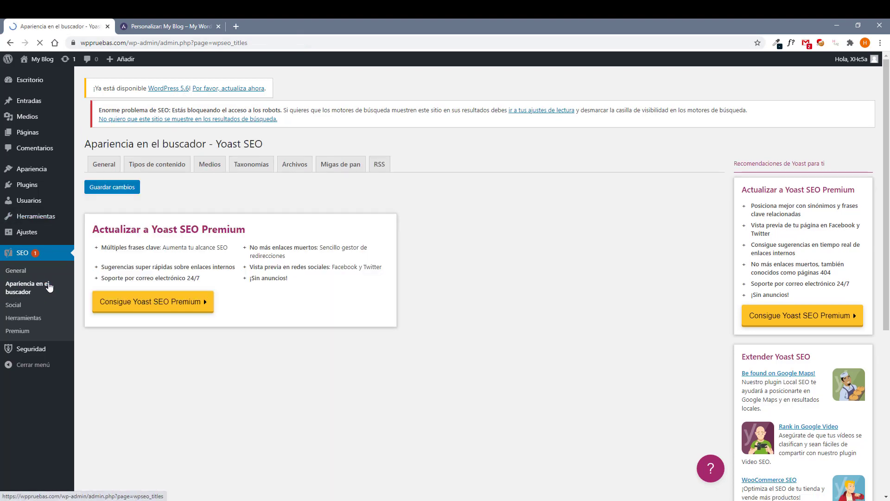
left_click(288, 241)
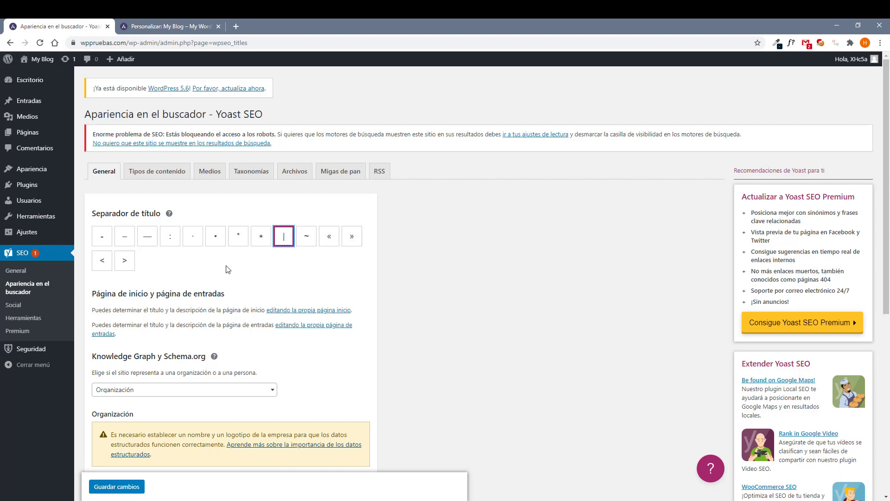
scroll(200, 232, "down", 2)
left_click(201, 205)
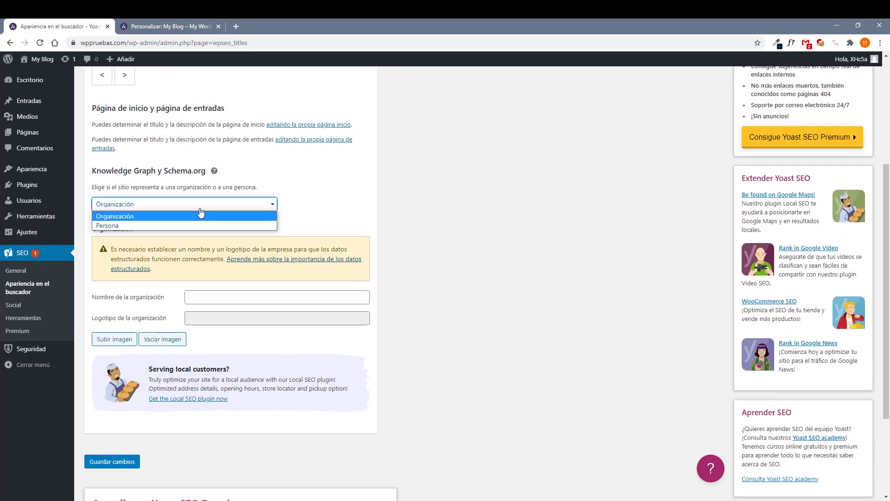
left_click(195, 296)
left_click(195, 296)
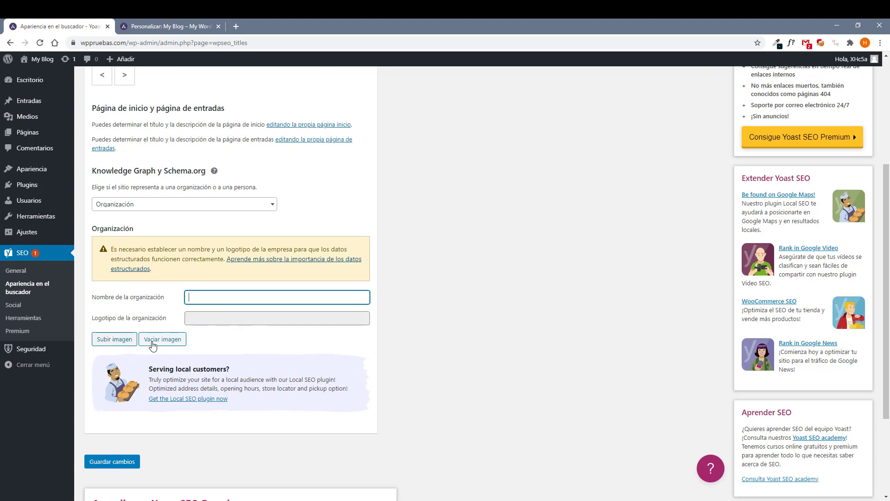
Assign the second media library image, an Astra logo, as the organization's logo.
left_click(125, 342)
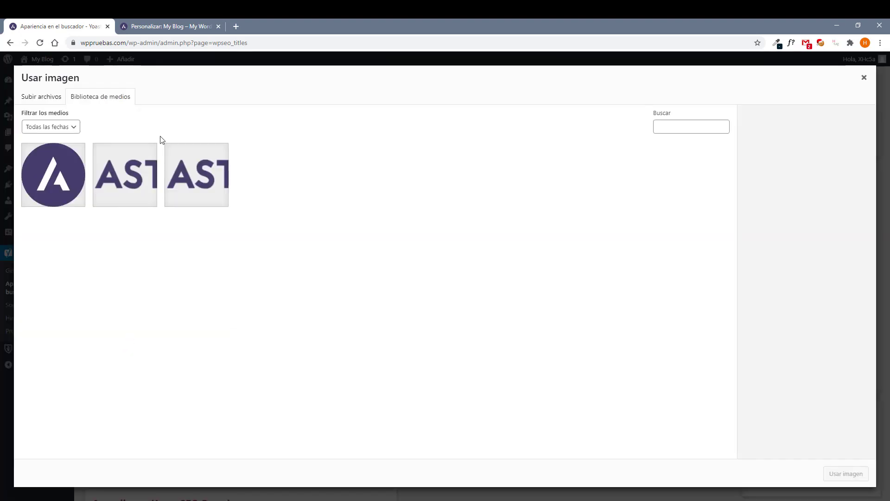
left_click(149, 153)
left_click(857, 473)
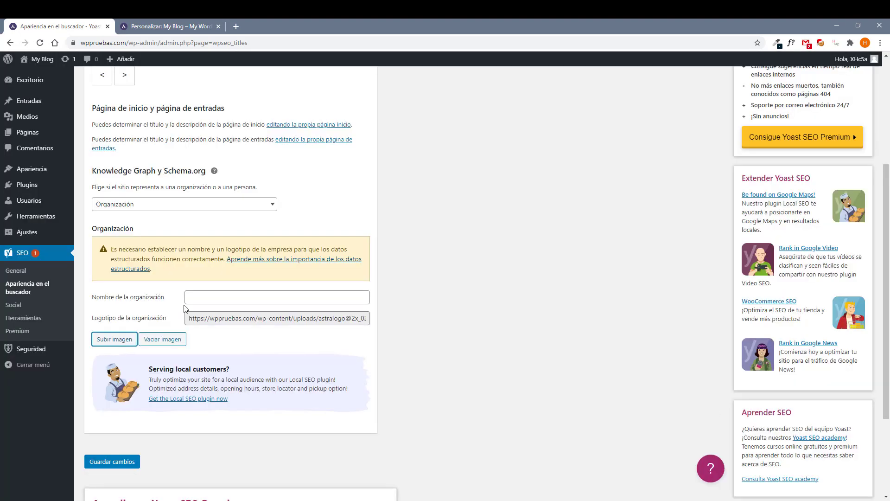
Enter "Web de afiliados" as the organization name and save the search appearance settings.
left_click(223, 293)
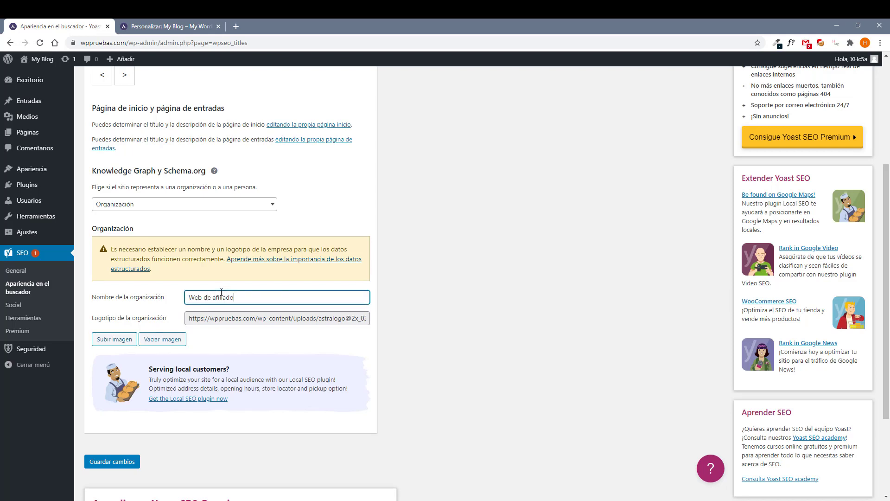
triple_click(188, 297)
left_click(403, 302)
scroll(325, 288, "up", 1)
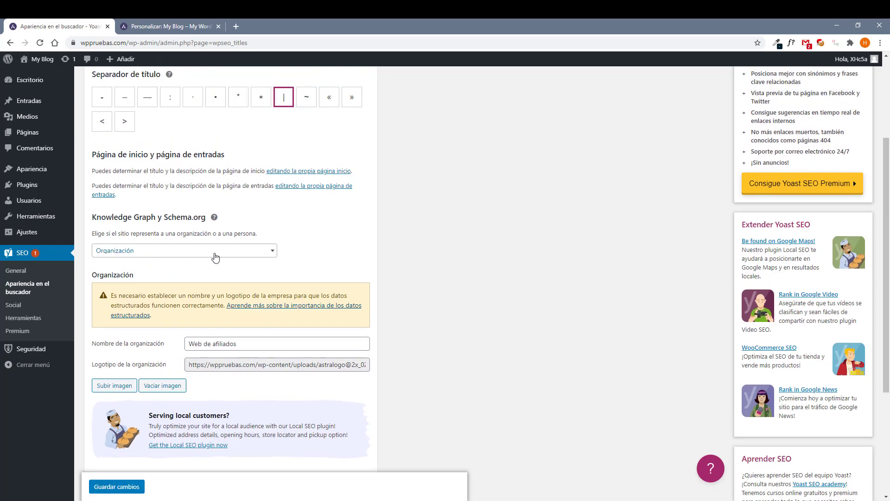
scroll(216, 258, "down", 4)
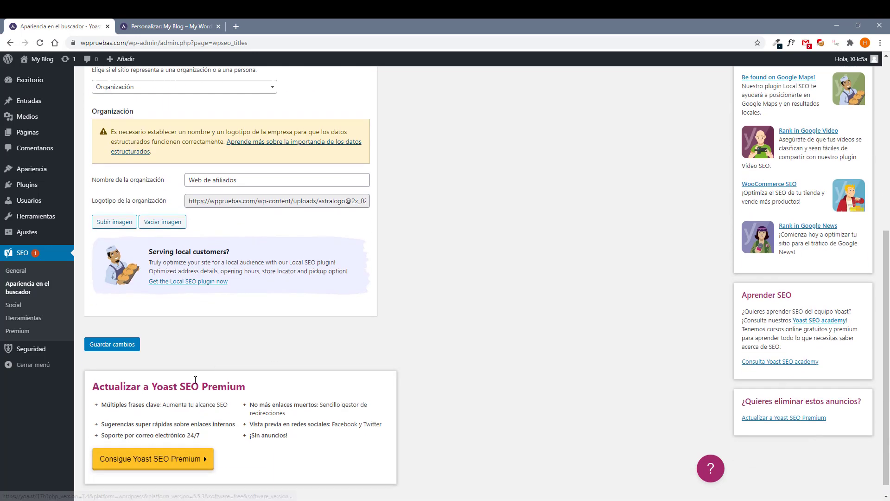
scroll(195, 380, "up", 1)
left_click(111, 377)
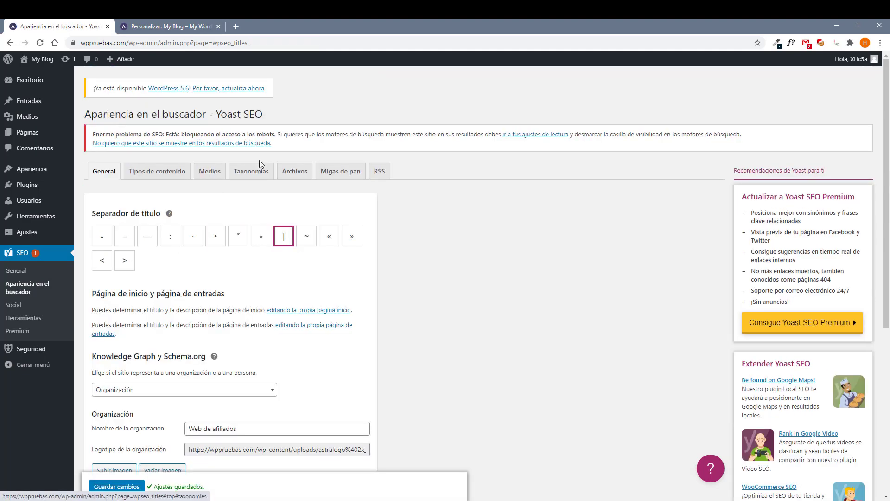
Reduce the SEO title template for Entradas to the Title variable, removing Page, Separator and Site title.
left_click(176, 173)
scroll(139, 232, "down", 5)
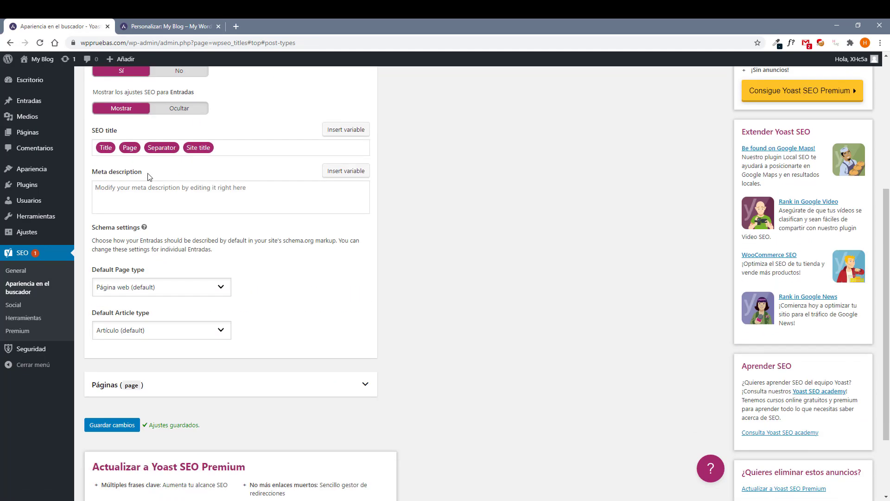
scroll(177, 214, "up", 4)
scroll(111, 270, "down", 5)
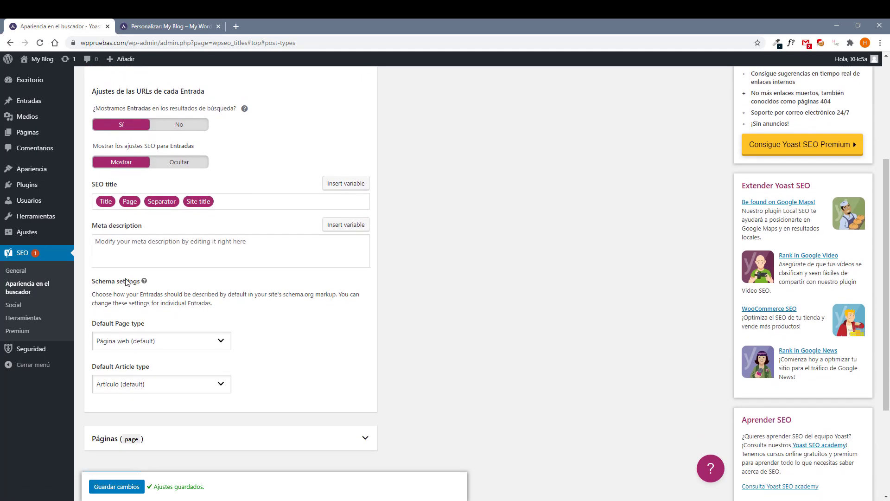
scroll(161, 341, "down", 1)
scroll(177, 344, "up", 4)
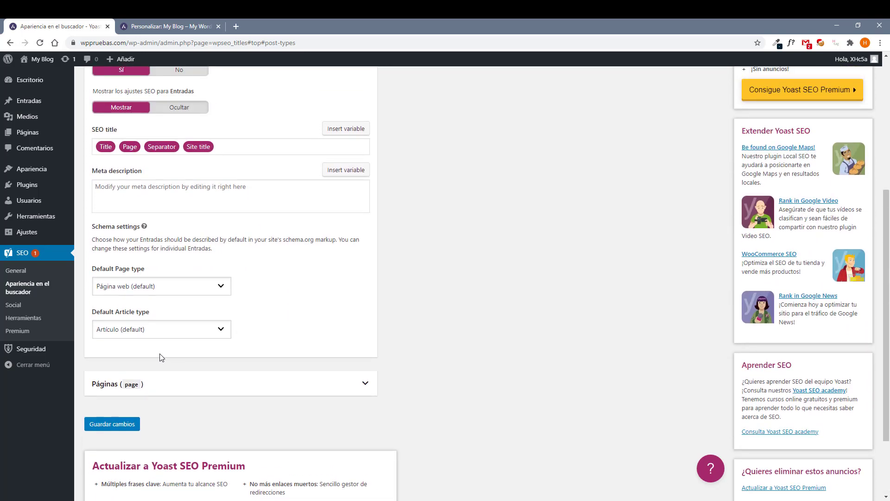
scroll(194, 344, "down", 2)
left_click_drag(275, 147, 131, 149)
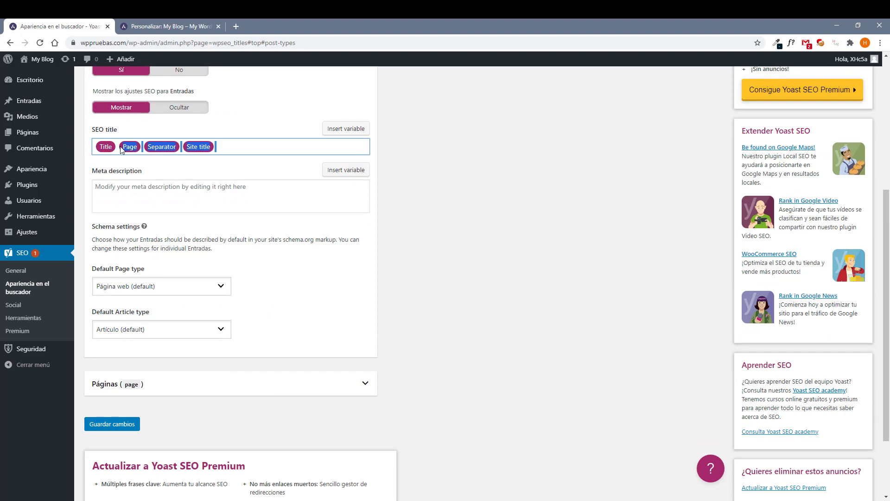
key("BackSpace")
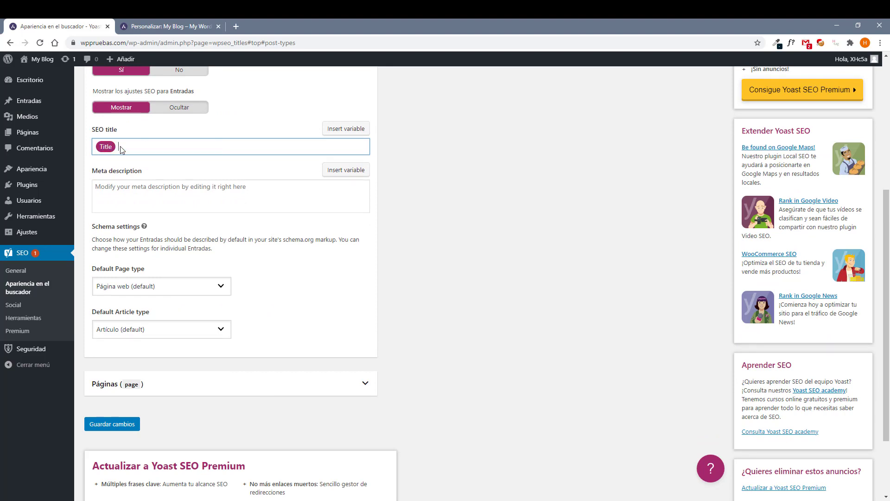
Remove Page, Separator and Site title from the SEO title template for Páginas, and save the content type settings.
left_click(181, 387)
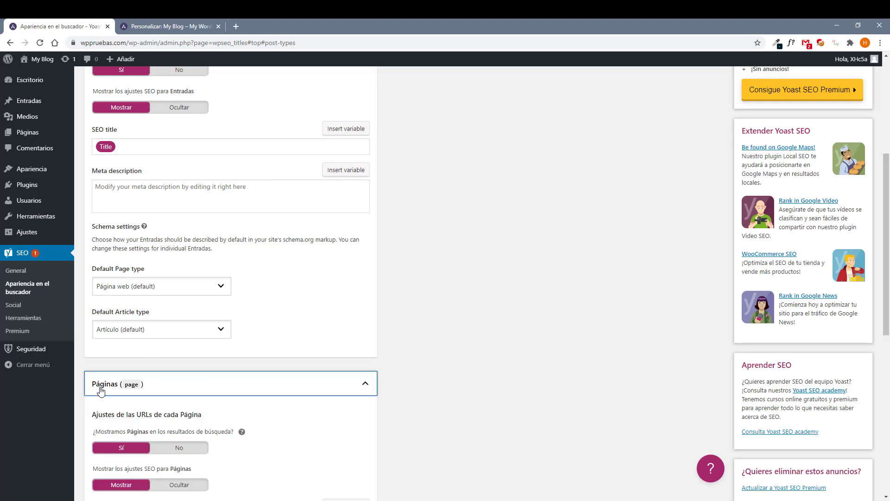
scroll(149, 390, "down", 3)
left_click_drag(223, 385, 190, 389)
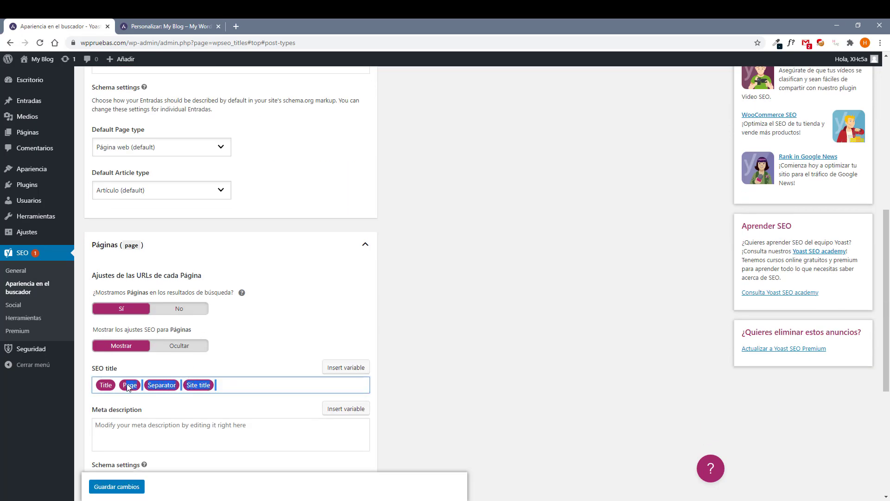
key("BackSpace")
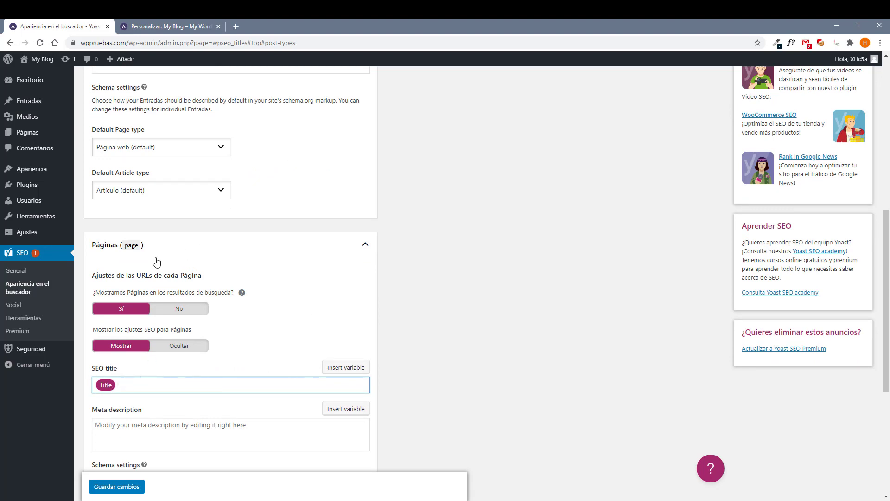
scroll(172, 375, "down", 2)
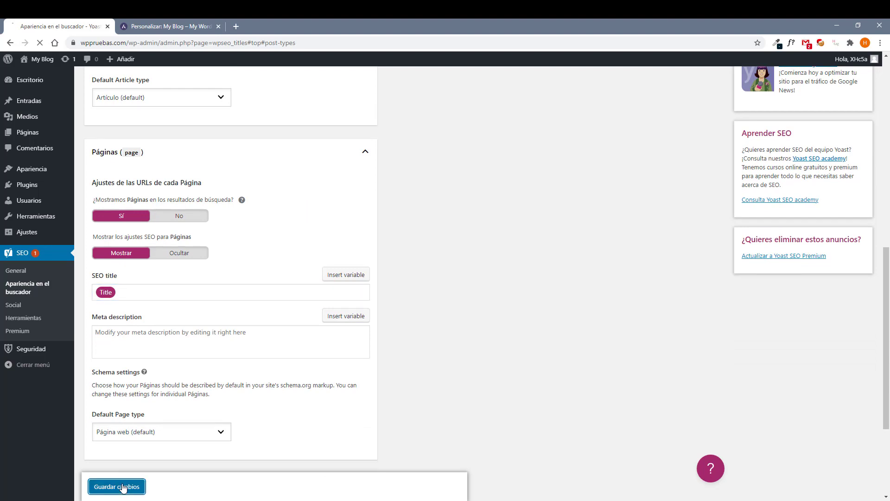
left_click(122, 487)
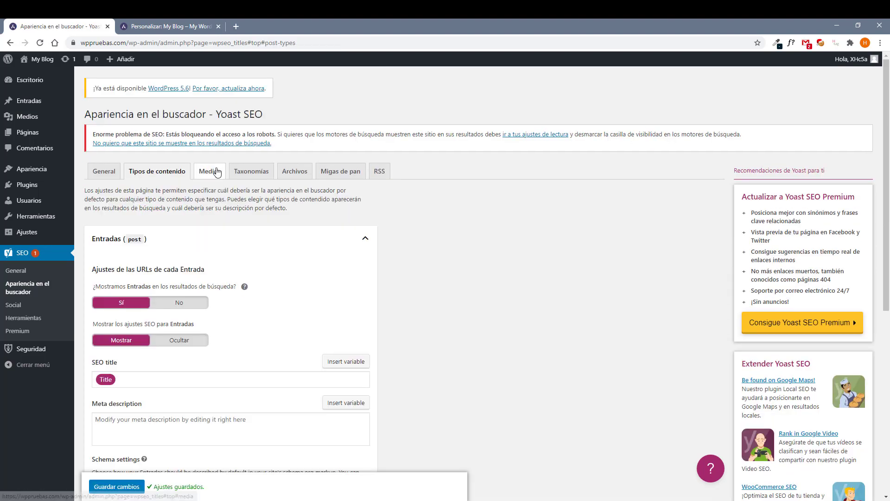
In the taxonomy settings, set Categorías to No for search results and its SEO settings to Ocultar.
left_click(208, 171)
left_click(251, 175)
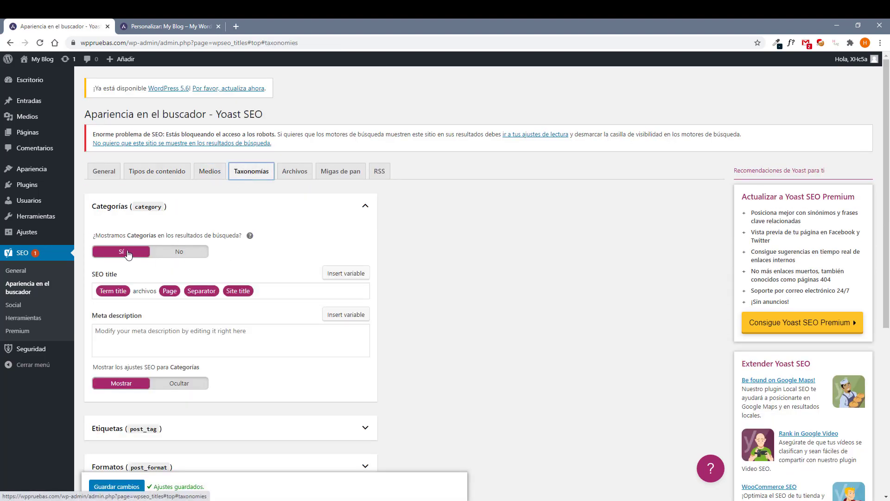
left_click(170, 253)
left_click(186, 383)
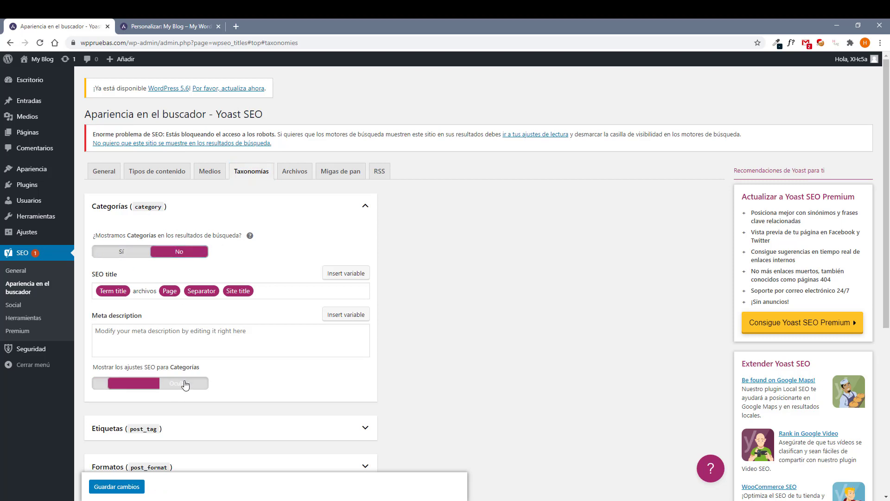
Exclude Etiquetas from search results and set the format archives to Inactivo.
scroll(95, 378, "down", 2)
left_click(232, 340)
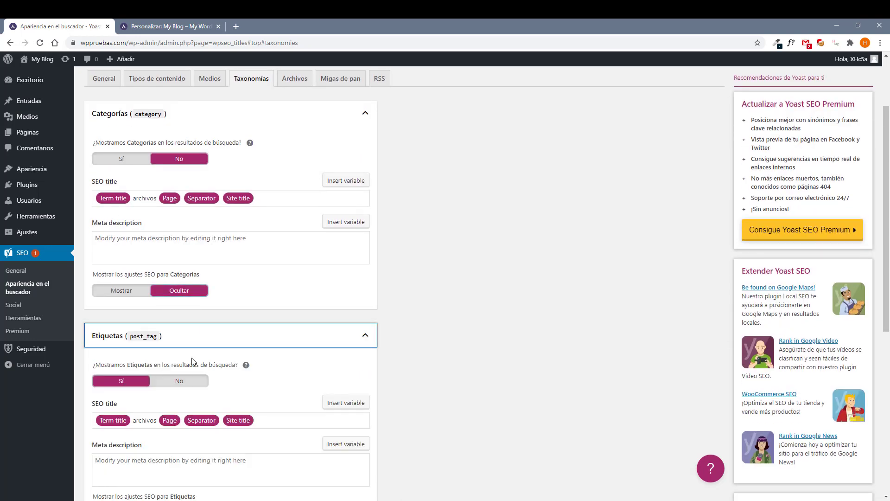
left_click(179, 382)
left_click(364, 335)
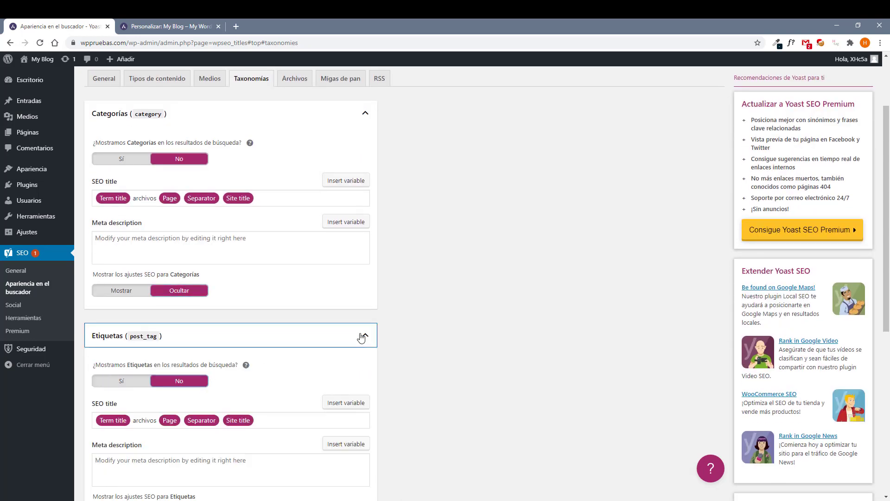
left_click(188, 381)
left_click(182, 420)
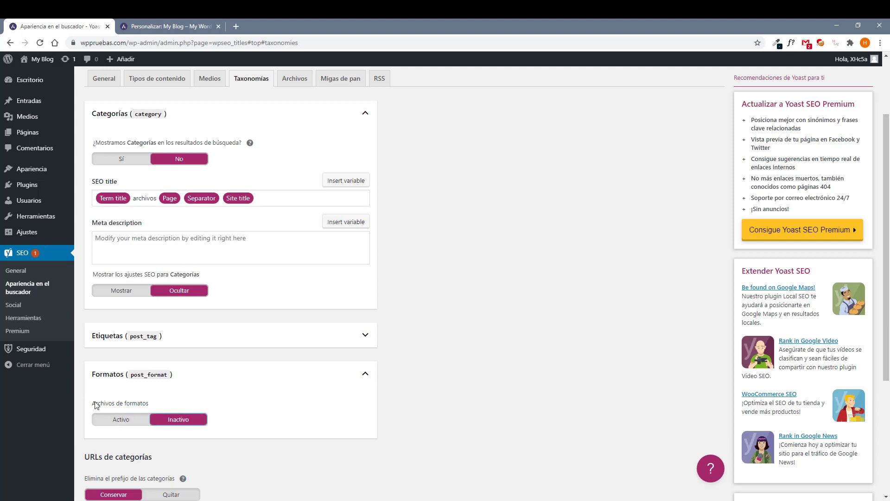
Set the category URL prefix option to Quitar and save the taxonomy settings.
scroll(177, 353, "down", 3)
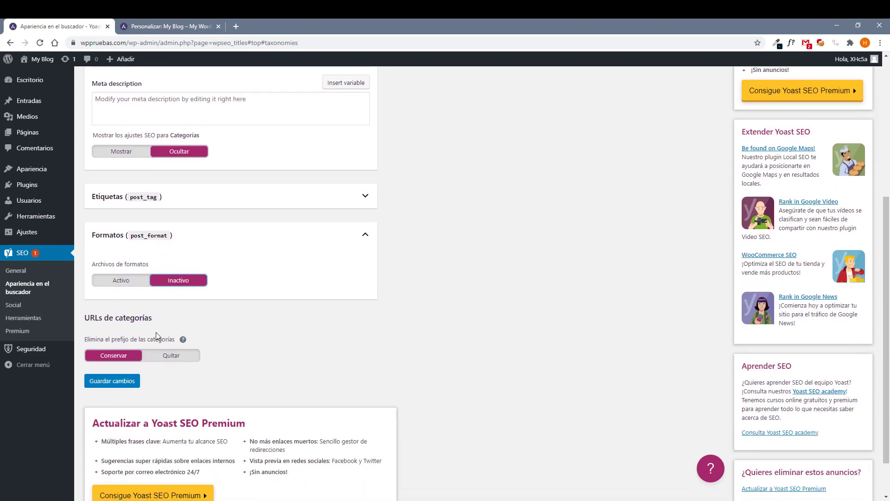
left_click(171, 358)
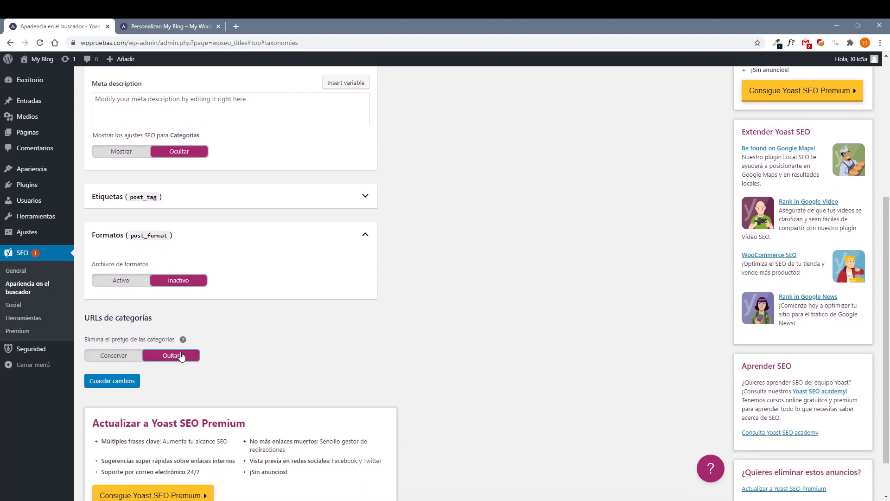
left_click(121, 382)
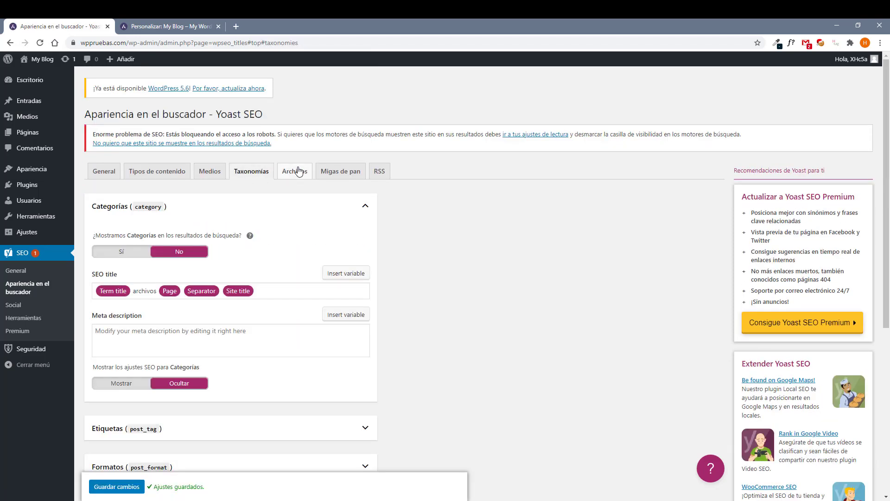
Set both the author archives and the date archives to Inactivo in the archive settings.
left_click(298, 171)
left_click(179, 267)
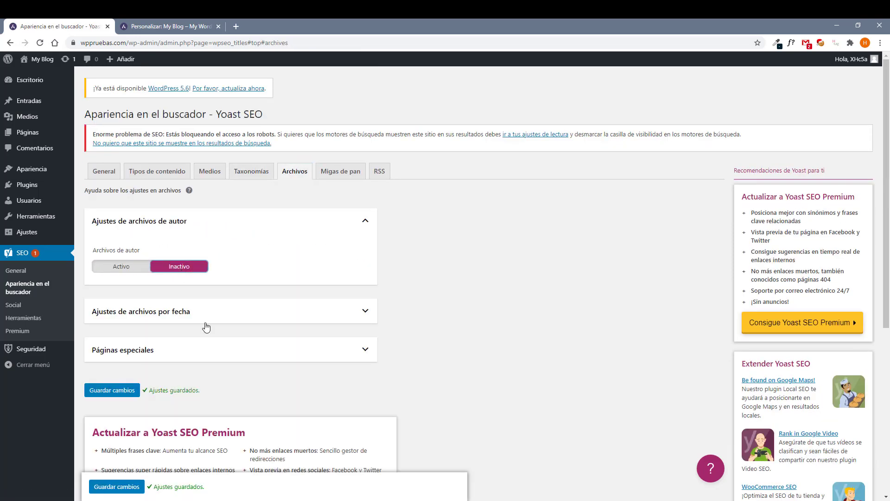
left_click(234, 312)
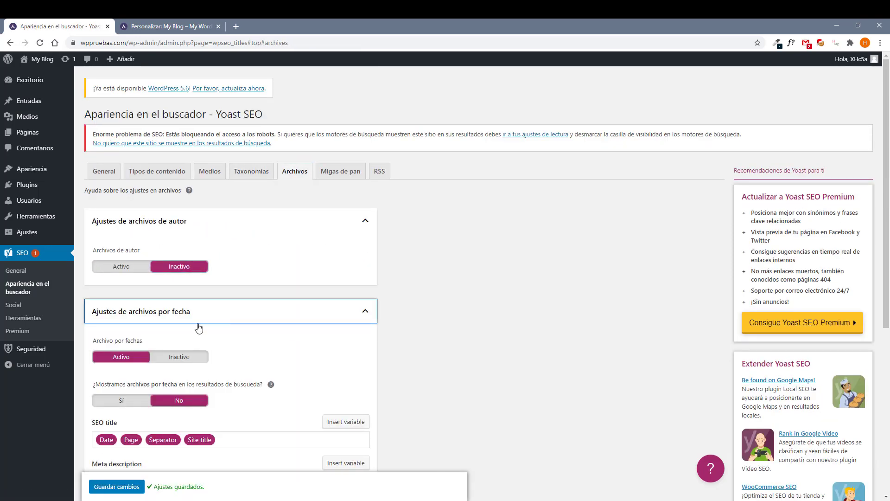
left_click(168, 358)
Shorten the special page titles to "Has buscado" plus Search phrase for searches and "Página no encontrada" for 404 pages, and save.
scroll(219, 313, "down", 2)
left_click(219, 313)
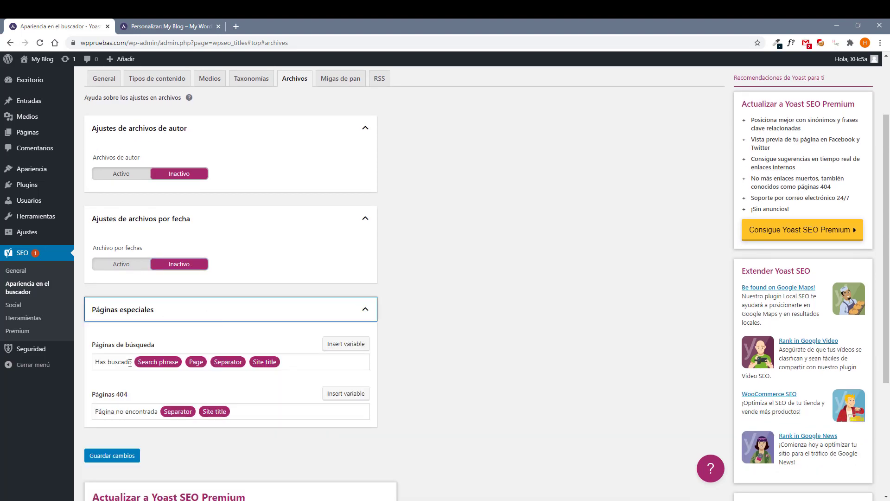
left_click_drag(196, 363, 298, 355)
key("BackSpace")
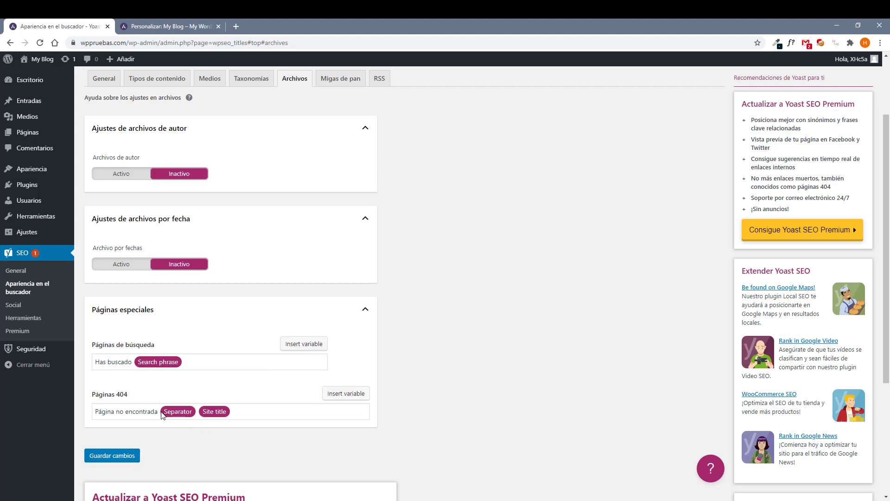
left_click_drag(163, 413, 226, 416)
key("BackSpace")
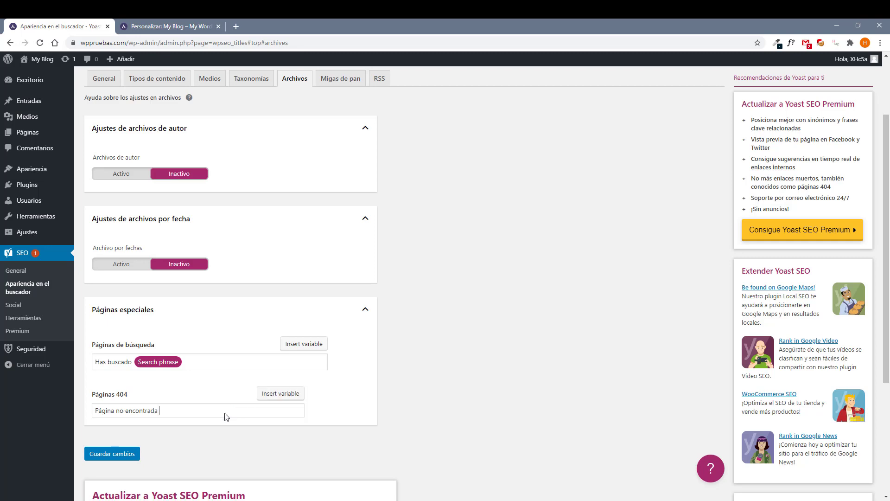
left_click(110, 454)
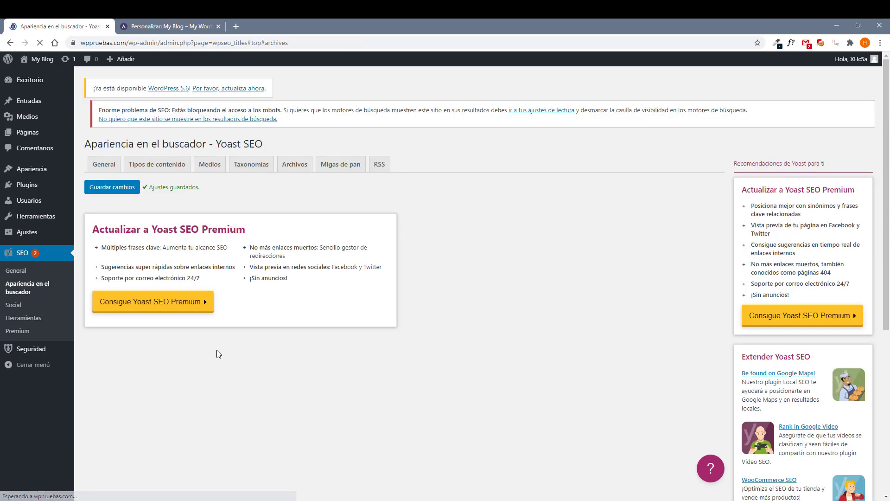
Review Yoast's breadcrumb settings, social profile settings and tools page.
left_click(320, 175)
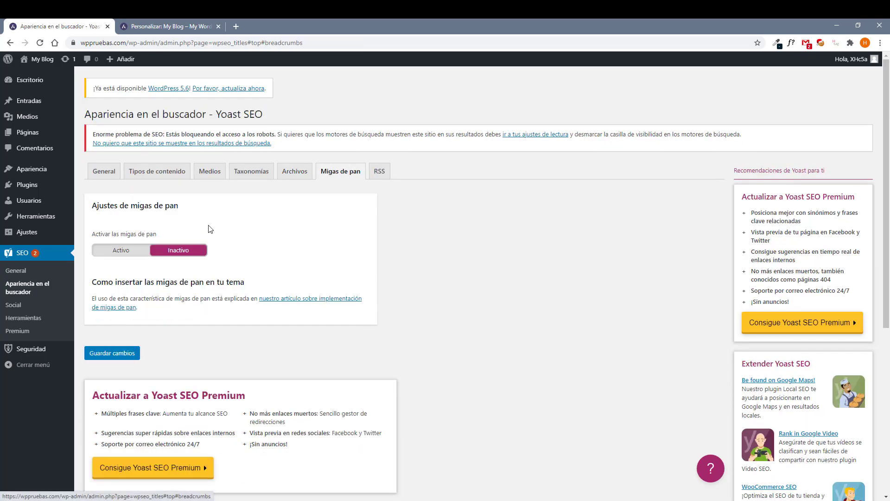
left_click(13, 305)
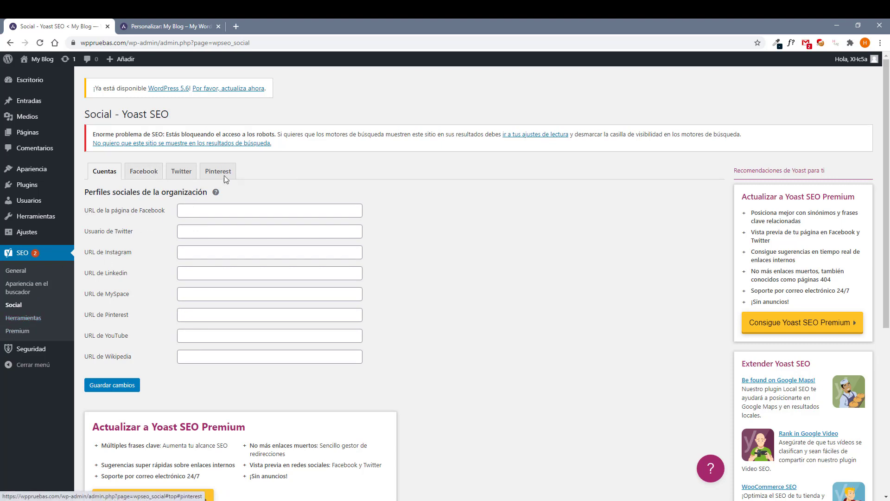
left_click(33, 320)
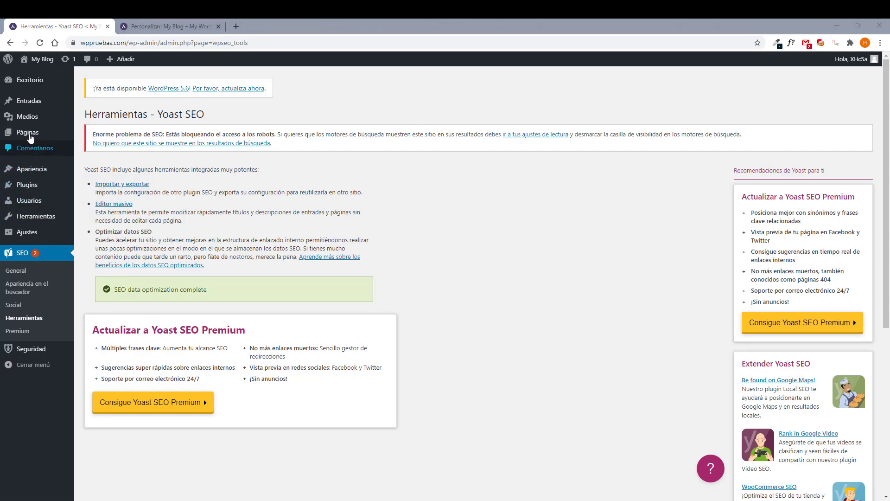
Create a new WordPress page titled "cookies" and start its empty body paragraph.
left_click(105, 136)
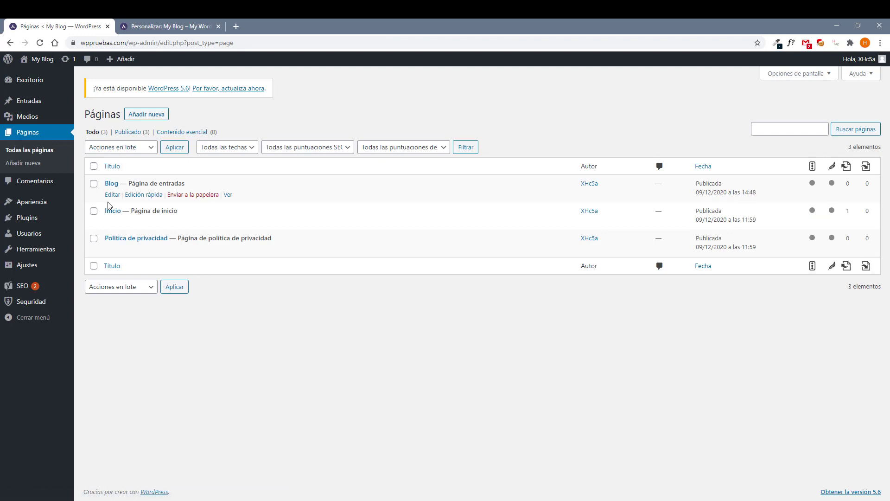
left_click(147, 115)
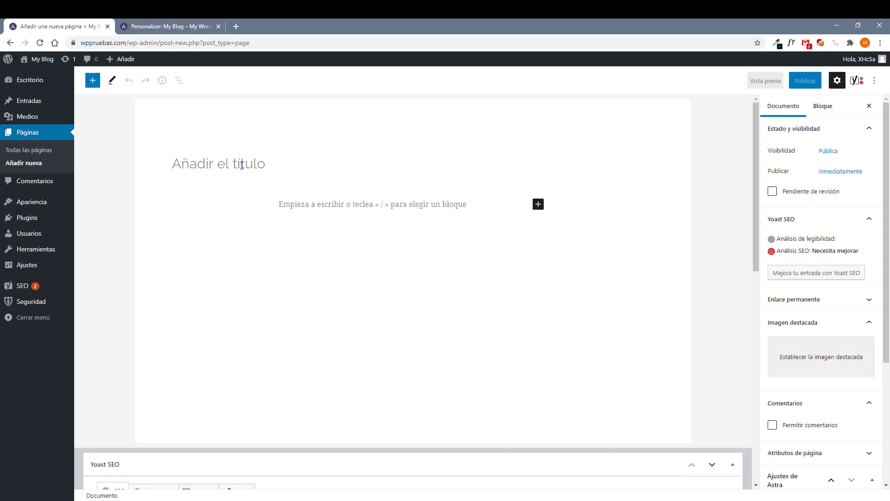
type("cookies")
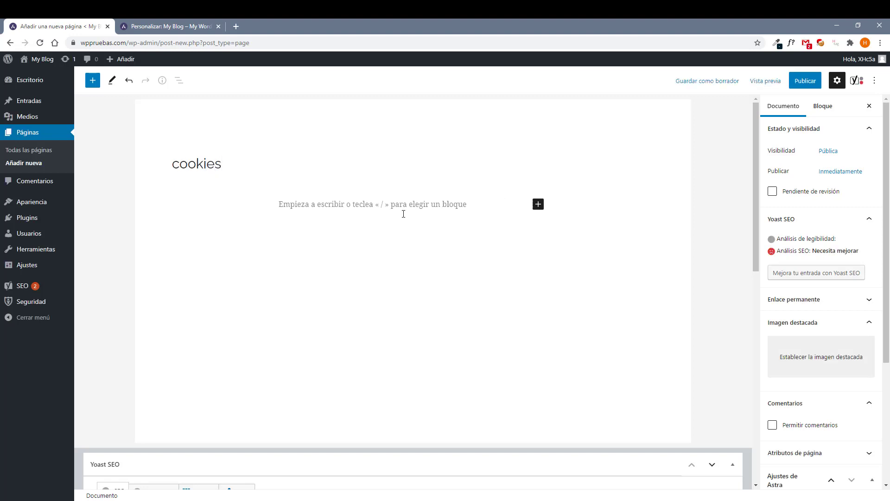
left_click(384, 211)
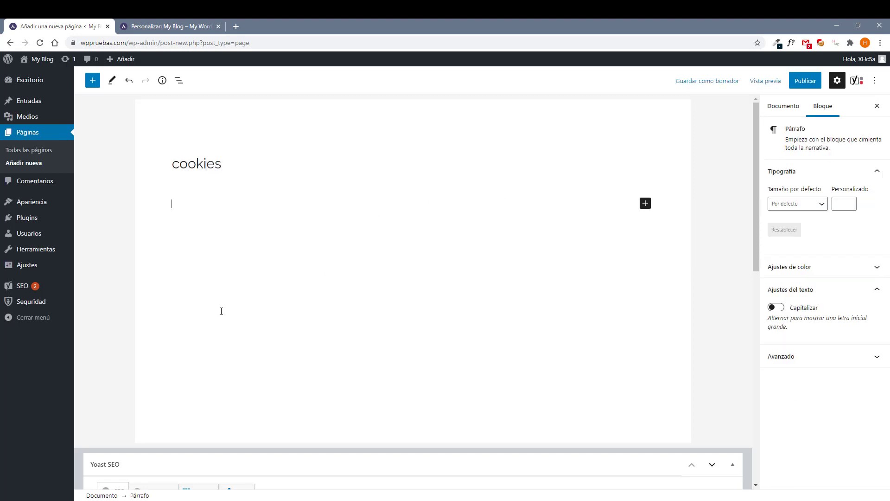
Set whether search engines may show the cookies page in results to No in Yoast's advanced settings, and publish the page.
scroll(253, 330, "down", 1)
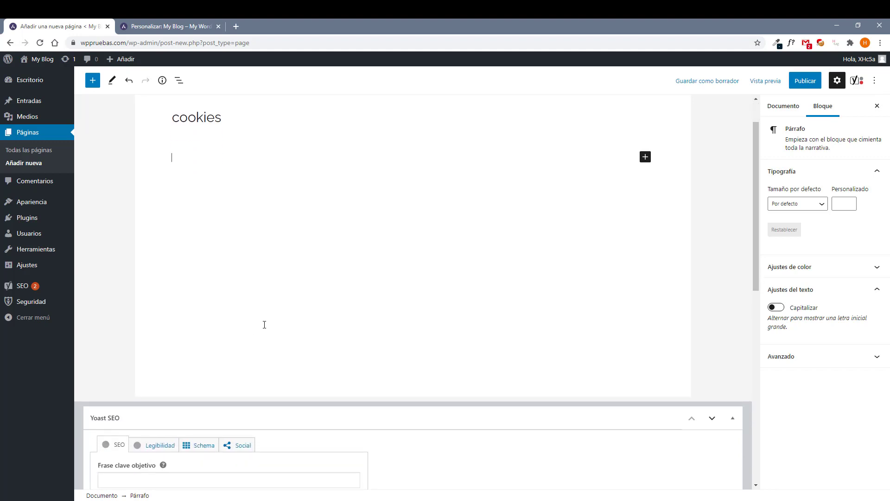
scroll(252, 316, "up", 1)
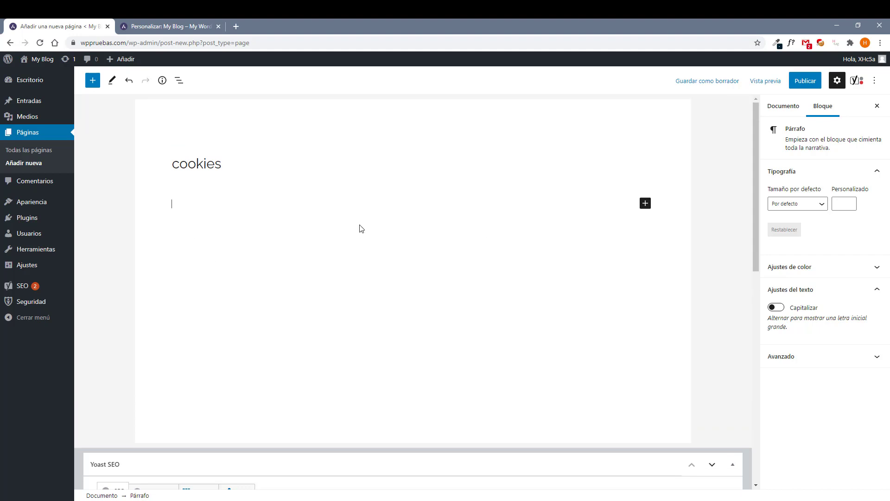
scroll(259, 332, "down", 10)
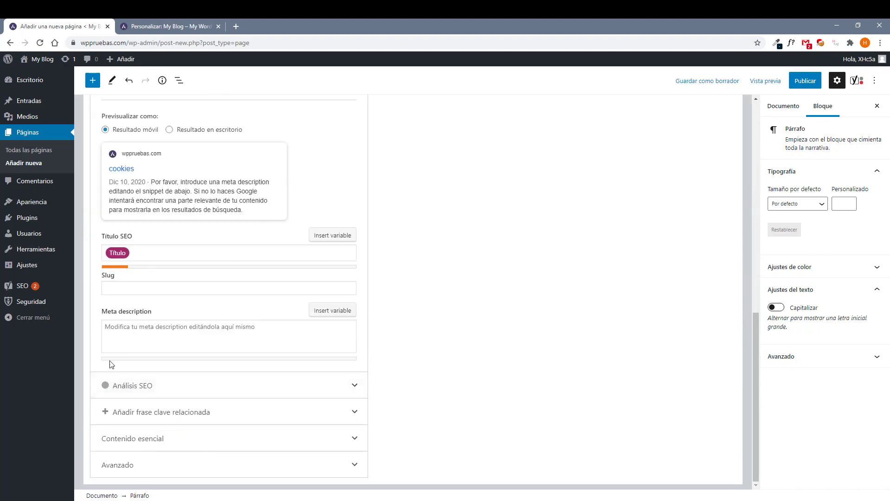
left_click(118, 459)
scroll(134, 408, "down", 5)
left_click(140, 334)
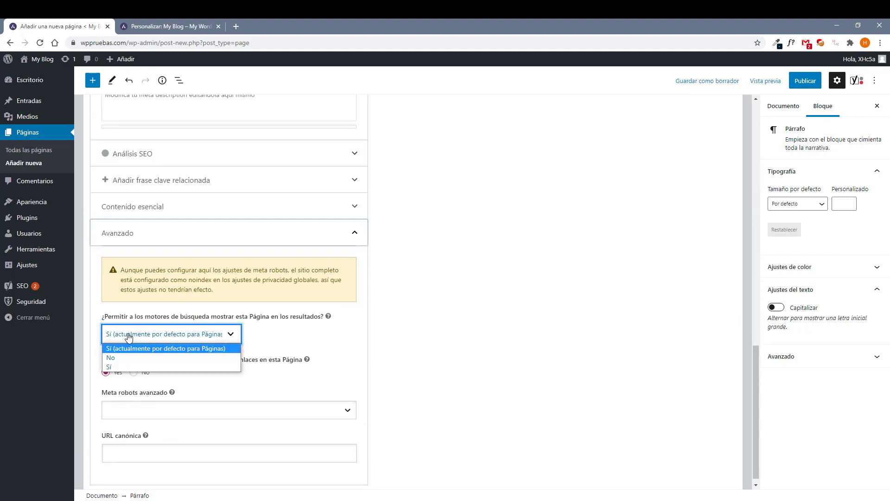
left_click(114, 358)
scroll(469, 311, "up", 4)
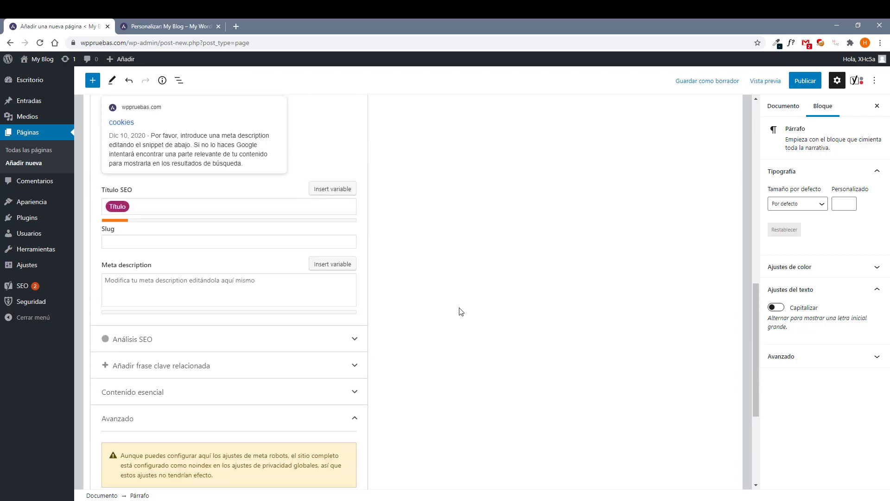
scroll(278, 350, "up", 6)
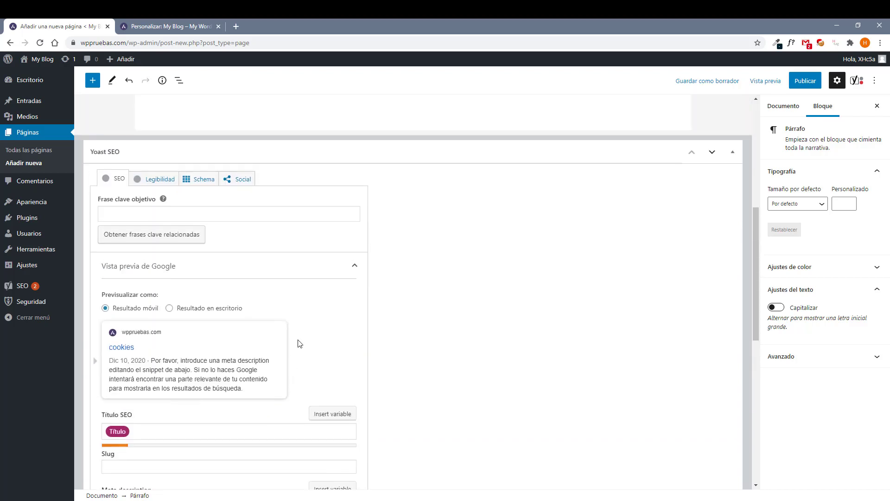
left_click(805, 81)
left_click(805, 81)
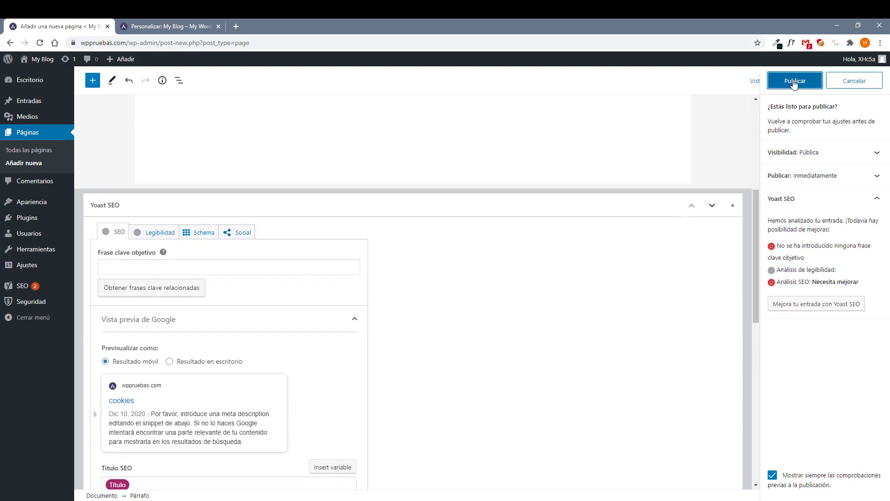
Create another new WordPress page titled "Aviso legal".
left_click(35, 152)
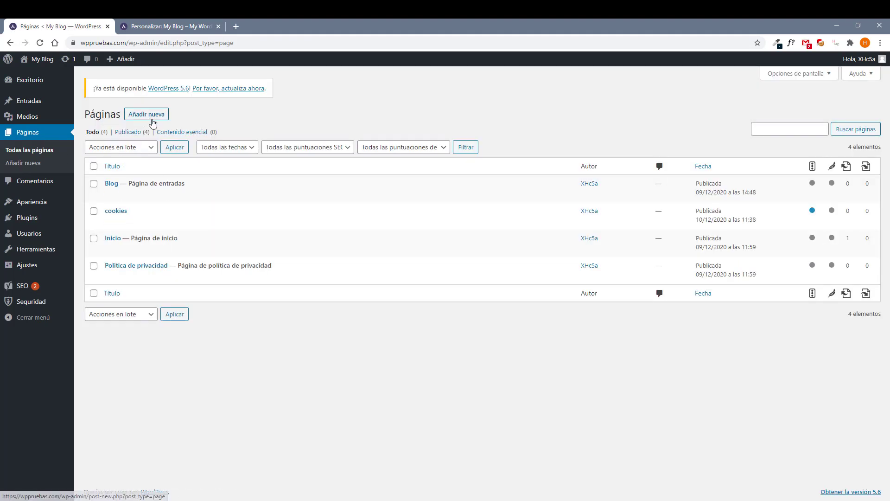
left_click(152, 120)
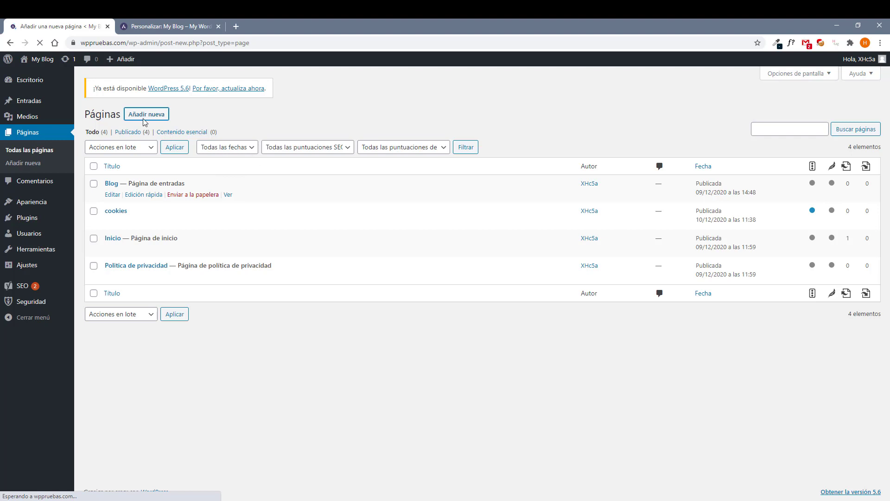
type("A")
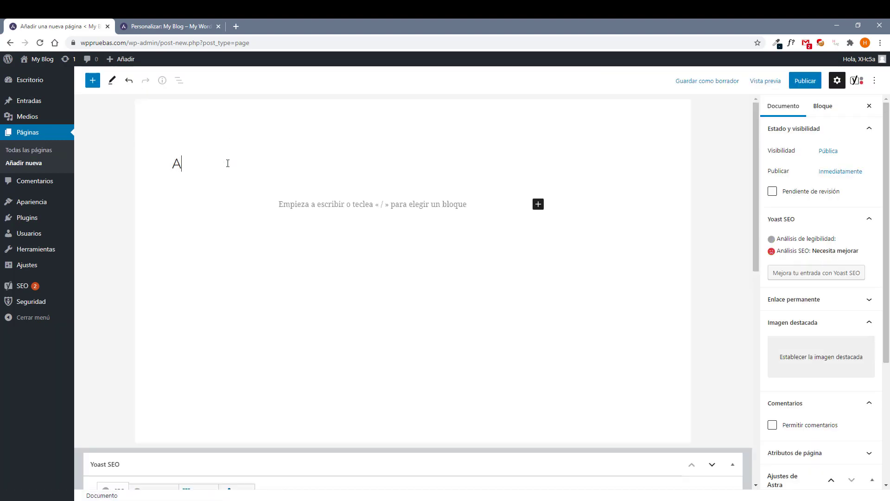
type("viso legal")
Set search result visibility and link following to No in the Aviso legal page's advanced Yoast settings, and publish it.
scroll(171, 288, "down", 10)
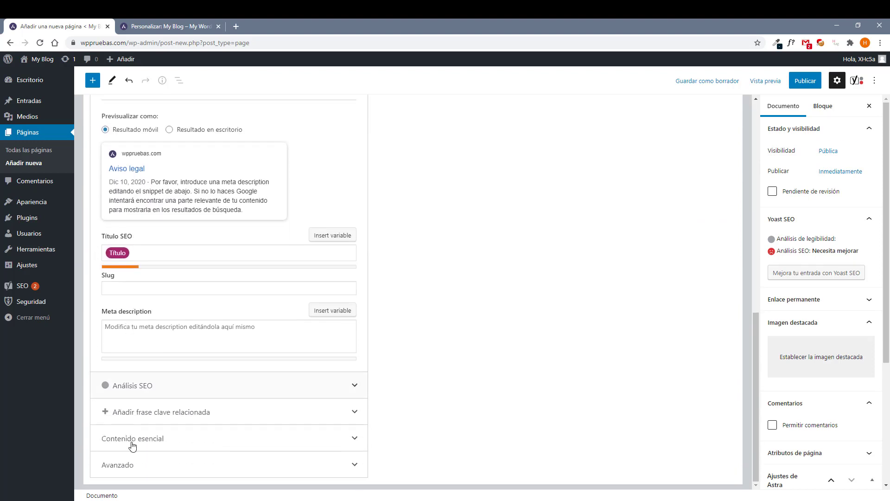
left_click(139, 463)
scroll(135, 348, "down", 5)
left_click(163, 334)
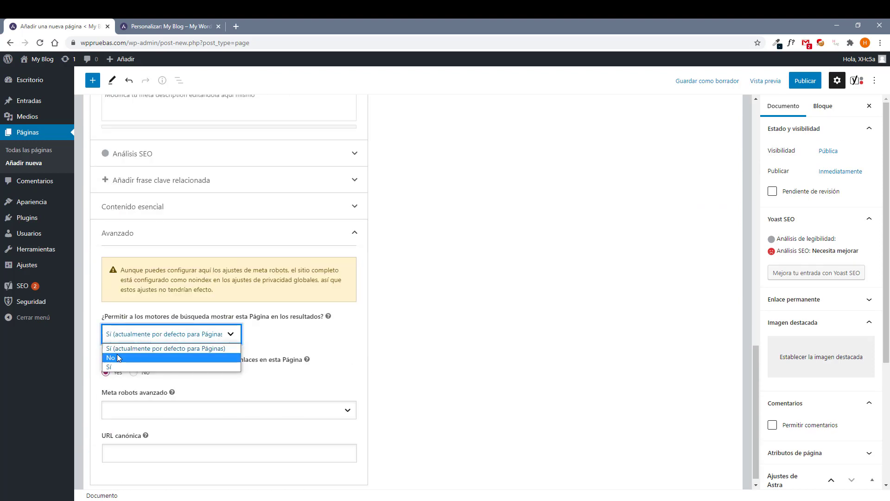
left_click(135, 357)
left_click(134, 372)
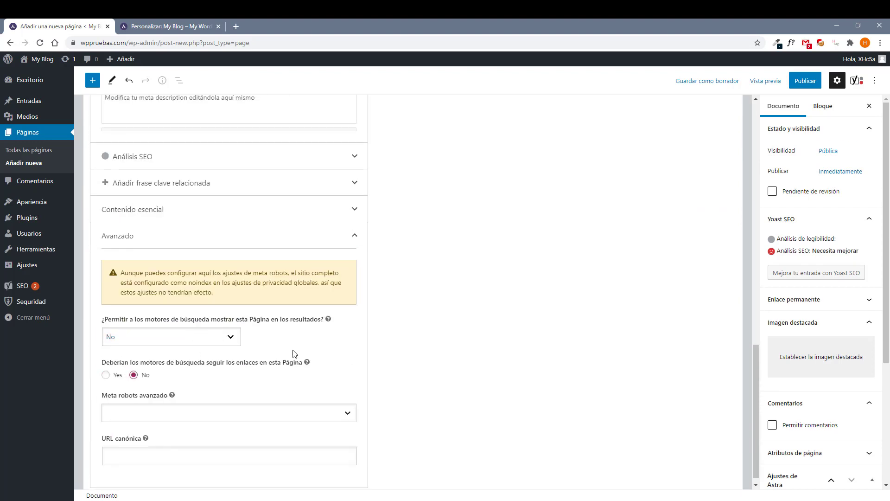
scroll(192, 337, "up", 5)
left_click(802, 82)
left_click(802, 85)
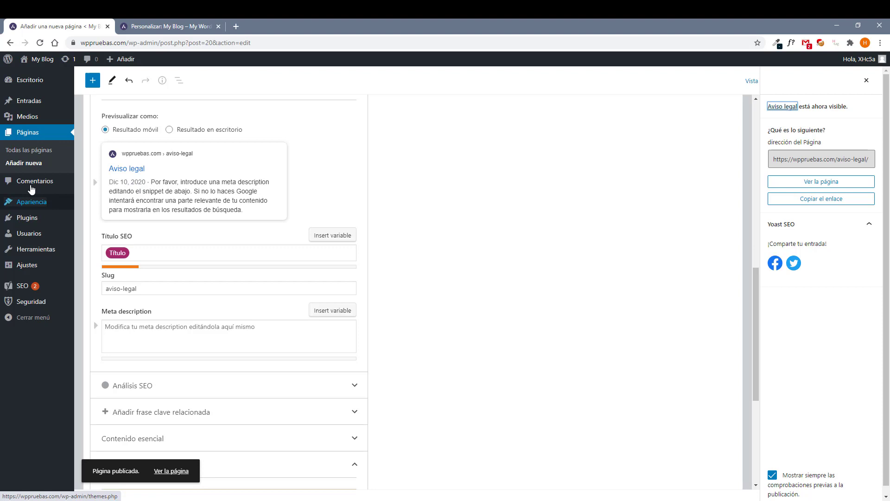
Create another new WordPress page titled "Contacto".
left_click(37, 150)
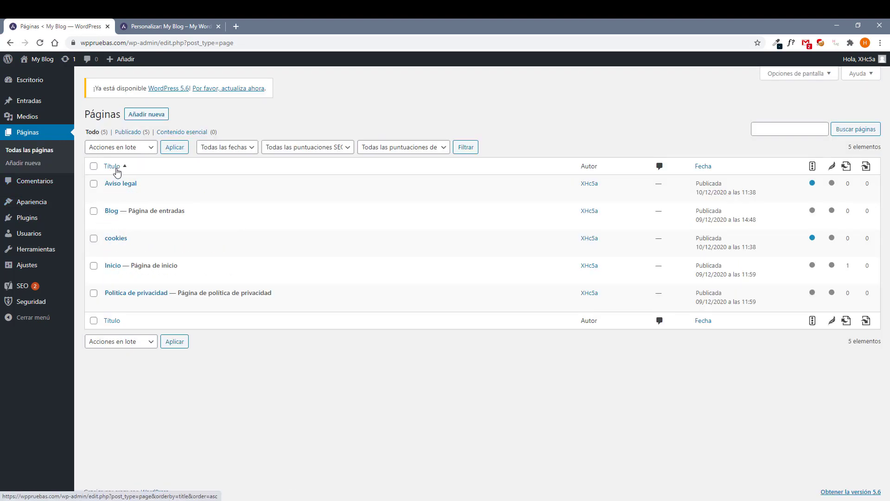
left_click(148, 116)
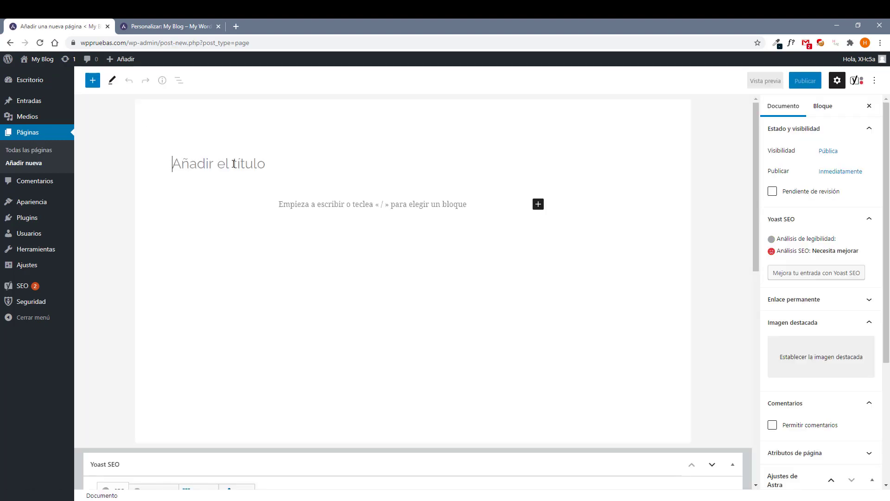
type("Contacto")
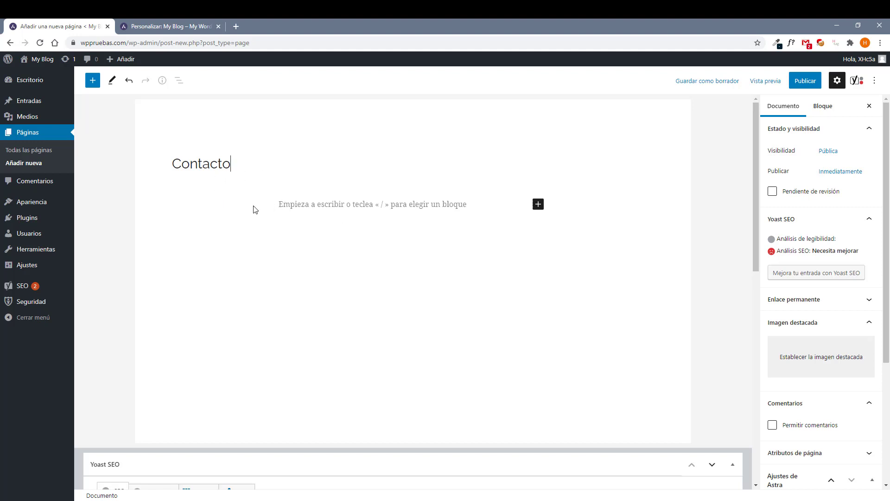
Set search result visibility and link following to No in the Contacto page's advanced Yoast settings, and publish it.
scroll(212, 312, "down", 10)
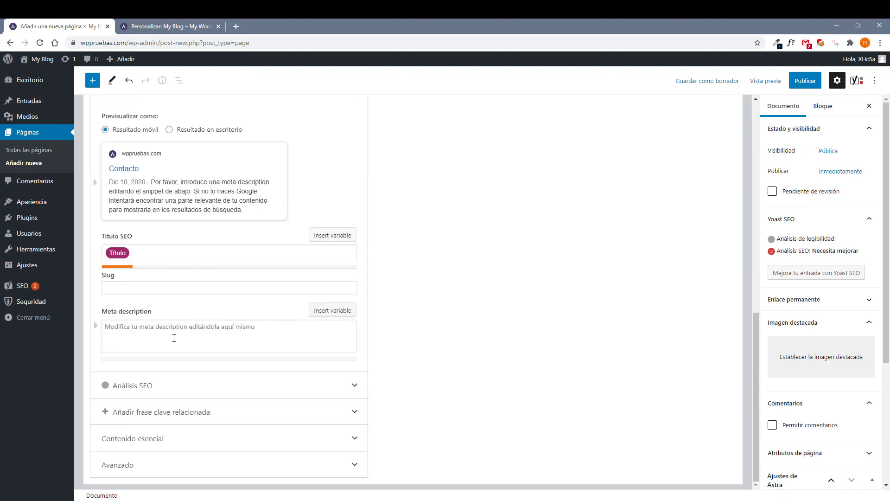
left_click(127, 468)
scroll(148, 362, "down", 5)
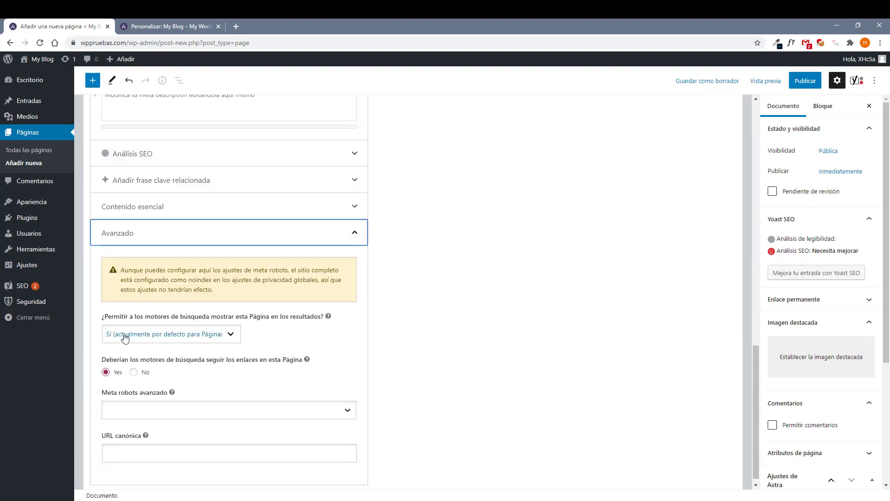
left_click(124, 334)
left_click(124, 357)
left_click(134, 372)
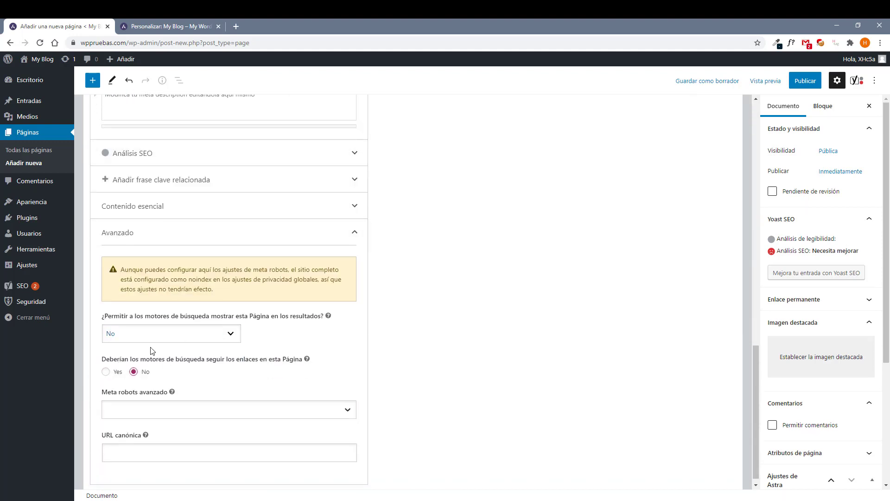
left_click(805, 81)
left_click(804, 82)
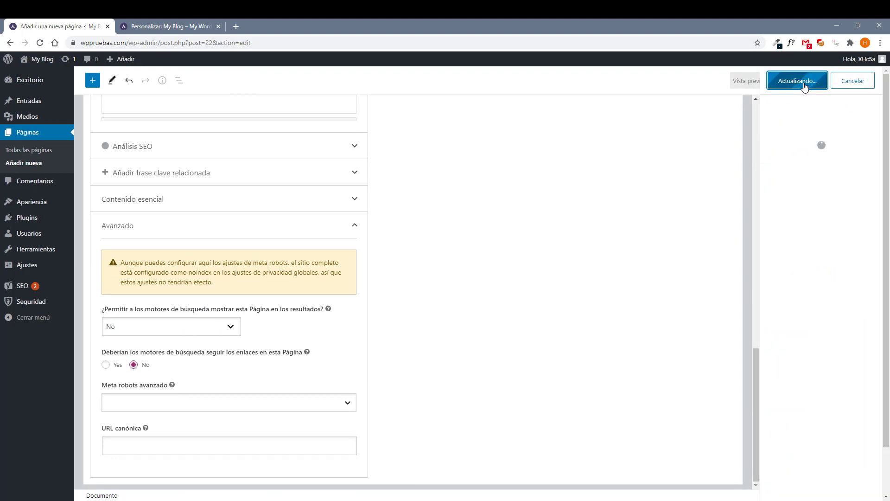
scroll(190, 320, "up", 10)
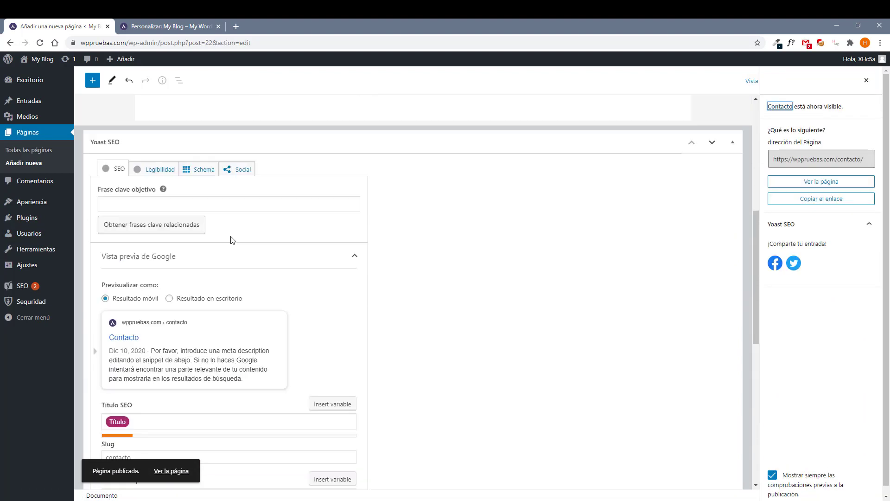
scroll(277, 190, "up", 4)
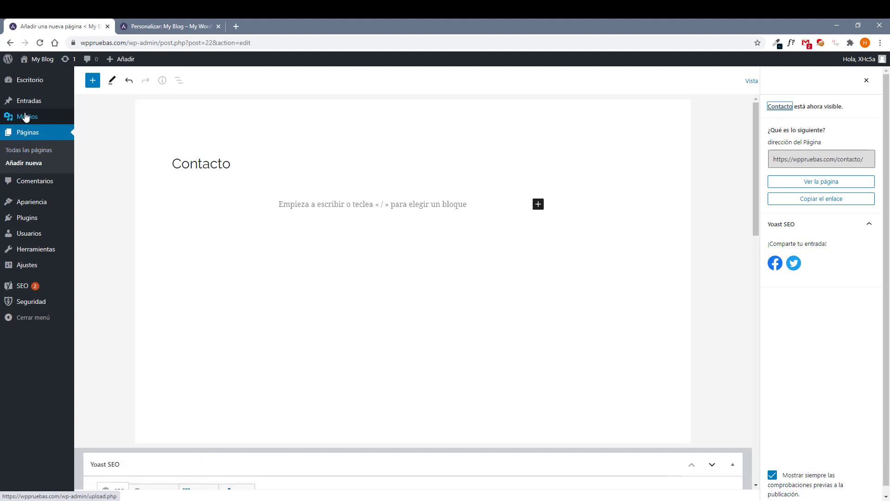
Create a navigation menu named "menu pie" and assign it to the Menú del pie de página location.
mouse_move(26, 117)
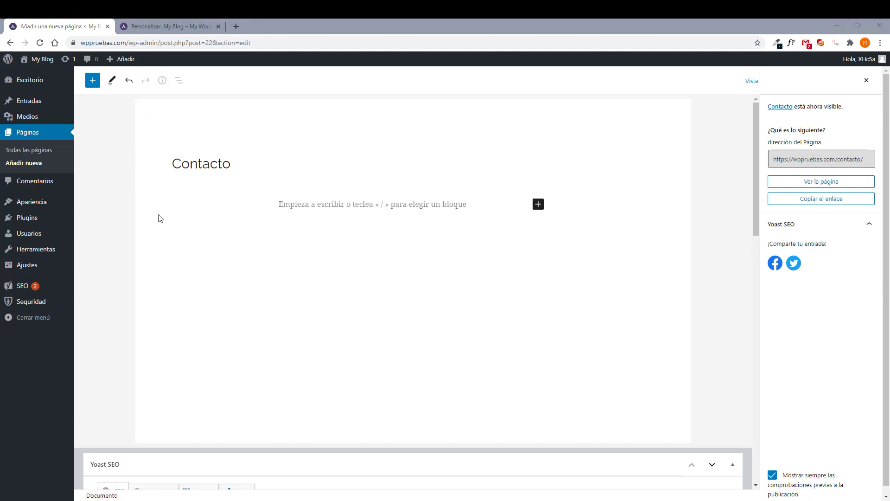
mouse_move(30, 204)
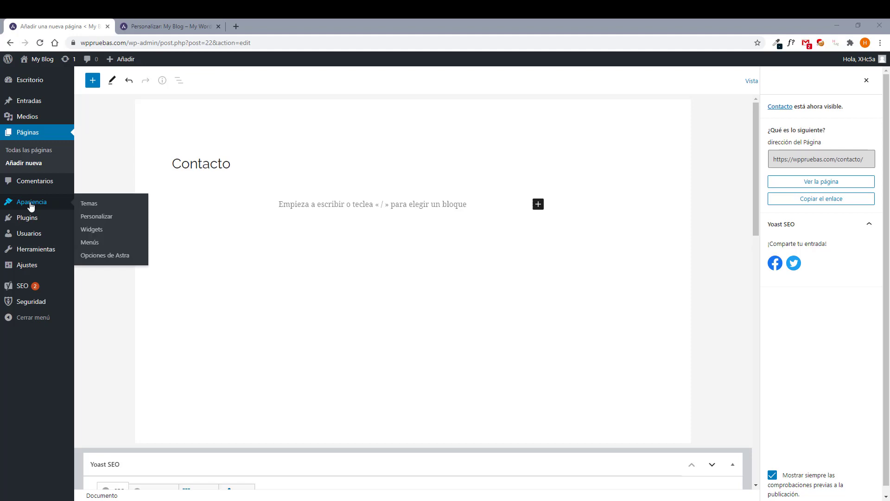
left_click(90, 242)
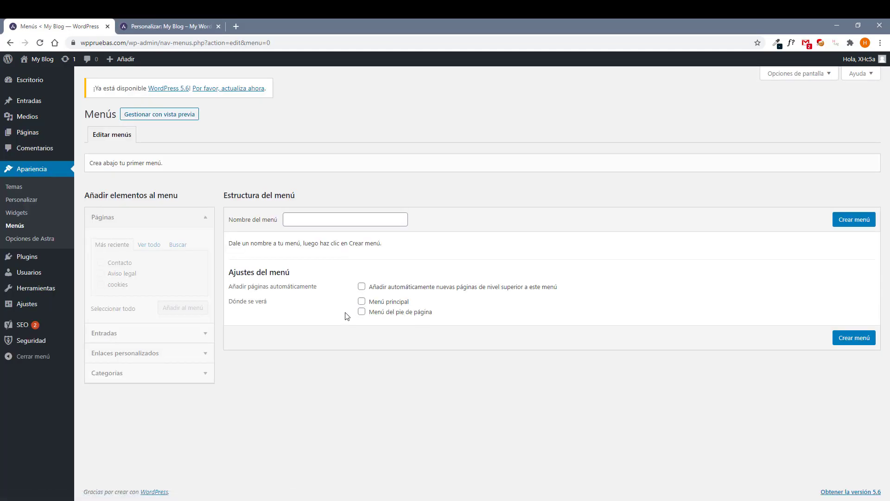
left_click(302, 223)
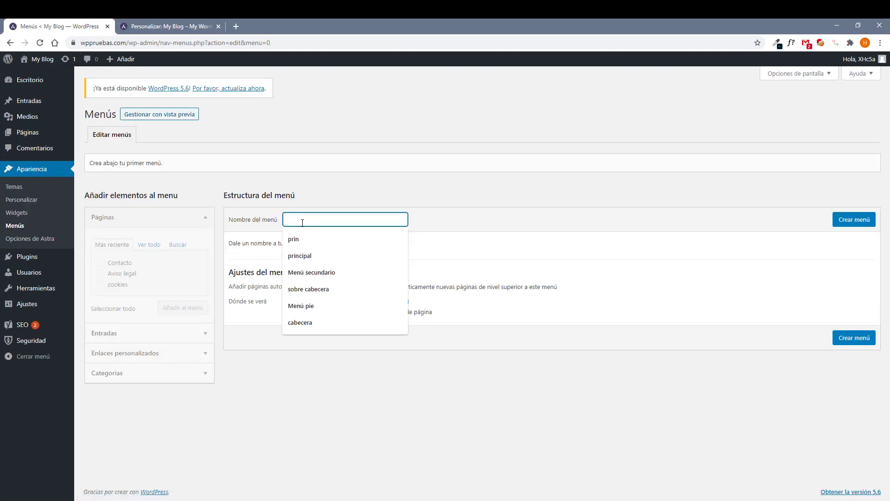
type("menu pie")
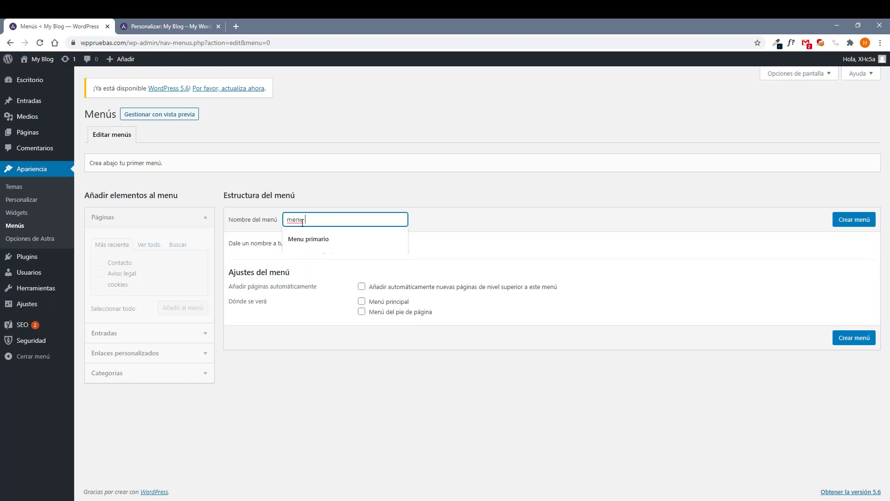
left_click(853, 221)
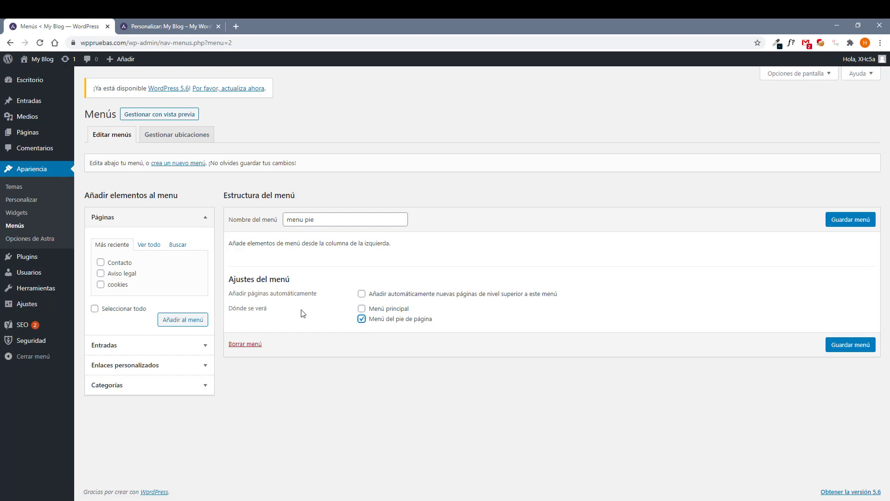
left_click(101, 284)
left_click(101, 273)
left_click(101, 263)
Add the Política de privacidad page to the menu pie structure from the full list of pages.
left_click(154, 248)
left_click(101, 285)
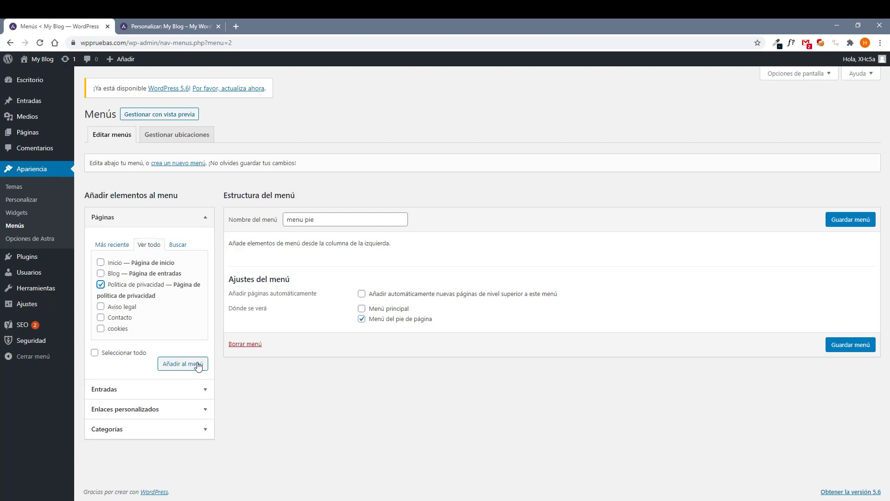
left_click(180, 364)
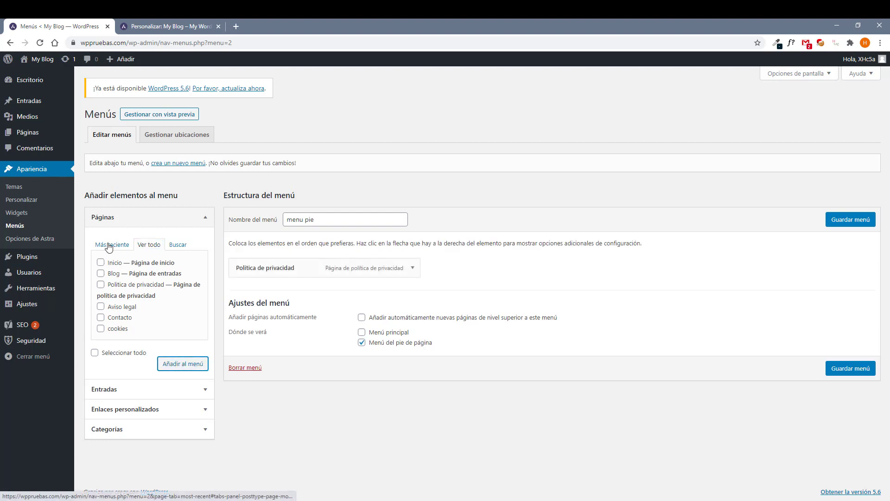
Add the Contacto, Aviso legal and cookies pages to the menu pie structure.
left_click(104, 245)
left_click(100, 285)
left_click(100, 273)
left_click(100, 263)
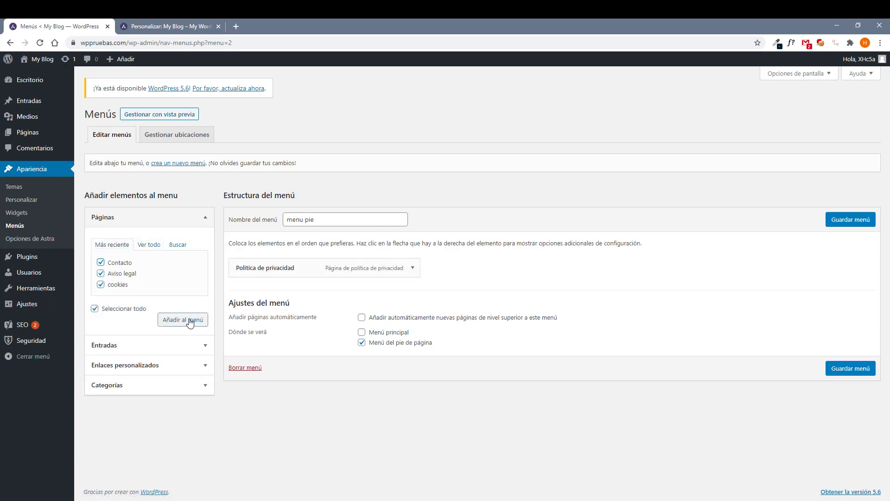
left_click(191, 320)
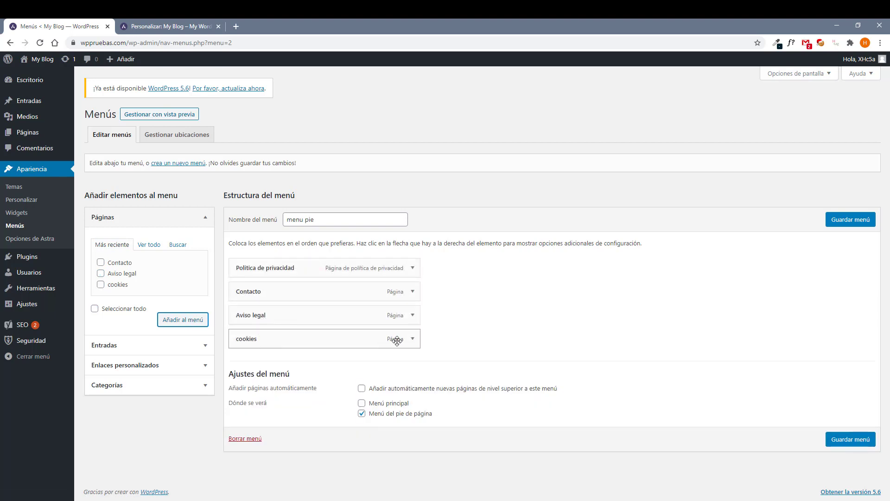
Change the cookies menu item's navigation label to "Cookies" and collapse its settings.
left_click(412, 339)
double_click(253, 371)
type("Cookies")
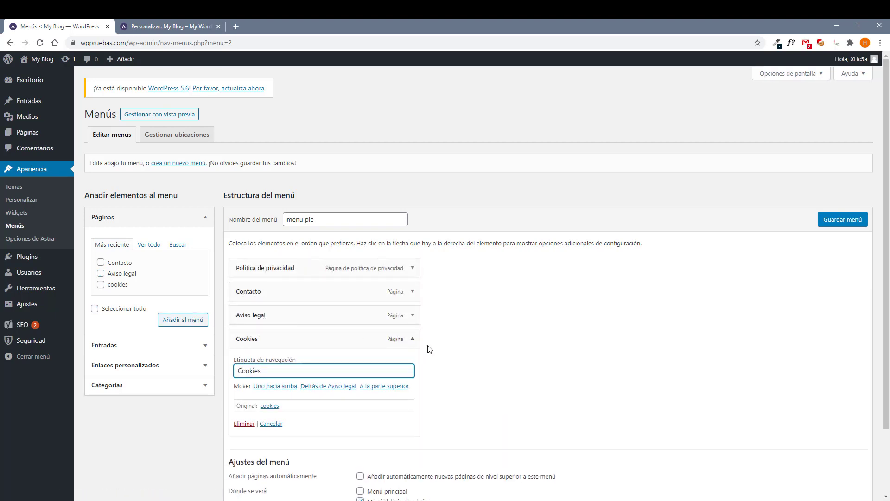
left_click(412, 339)
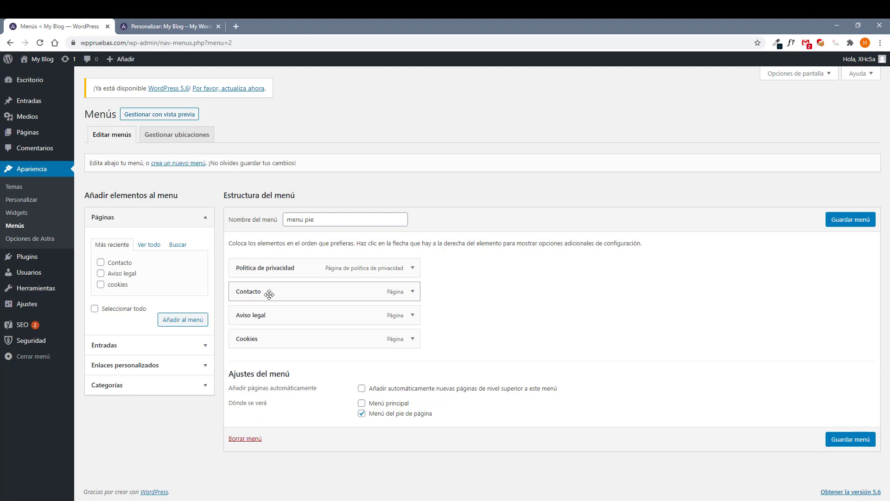
Reorder the menu pie items as Contacto, Aviso legal, Política de privacidad and Cookies, and save the menu.
left_click_drag(270, 293, 267, 269)
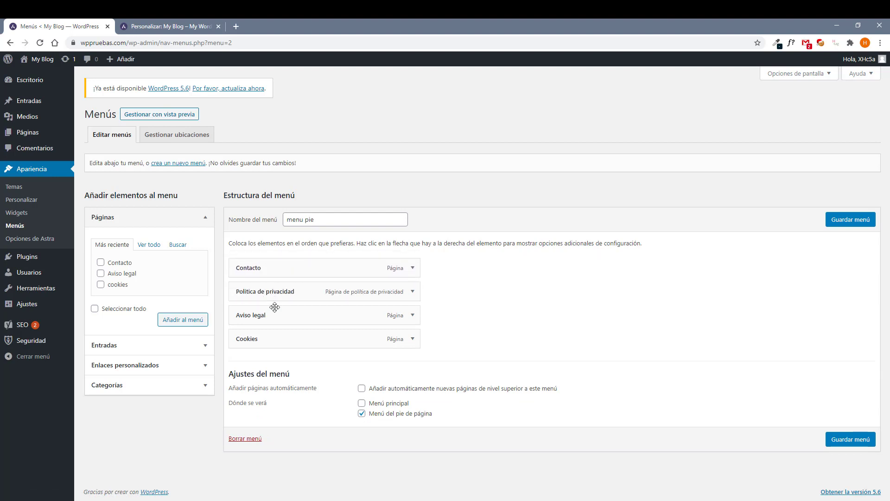
left_click_drag(265, 313, 276, 291)
left_click_drag(256, 334, 300, 337)
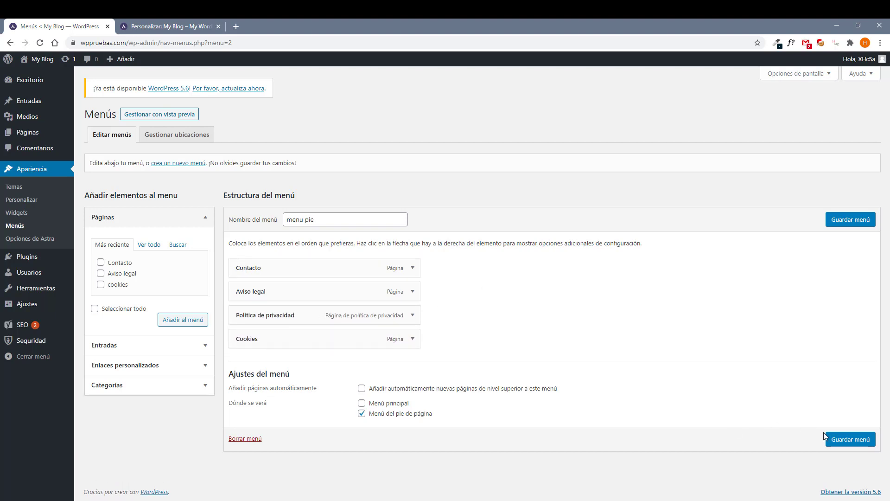
left_click(855, 439)
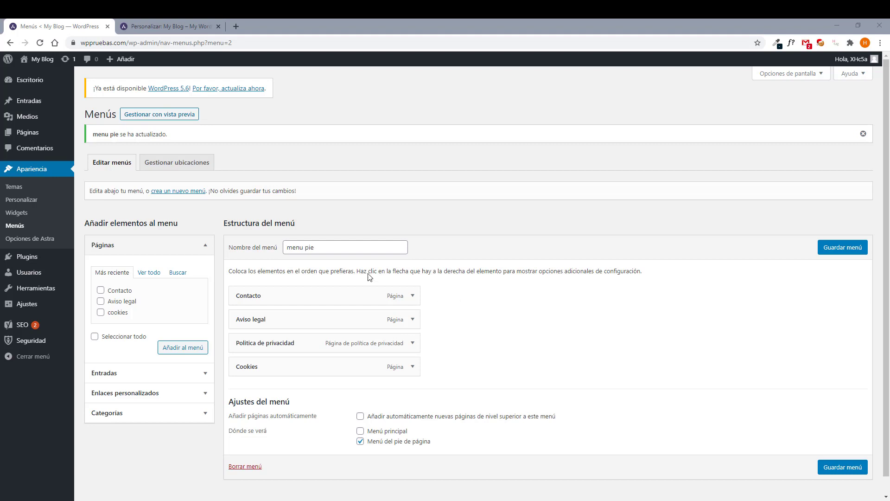
Return to the customizer's Barra del pie de página settings and place the cursor in the Sección 1 custom text.
left_click(158, 27)
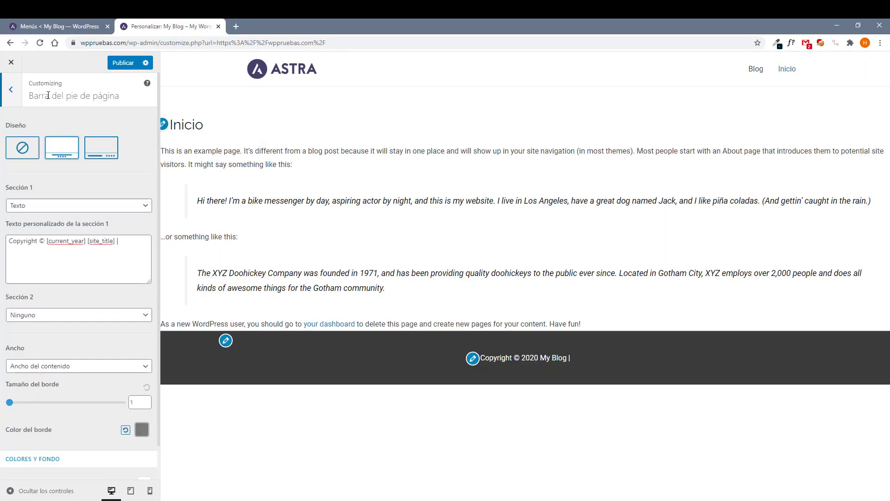
double_click(9, 91)
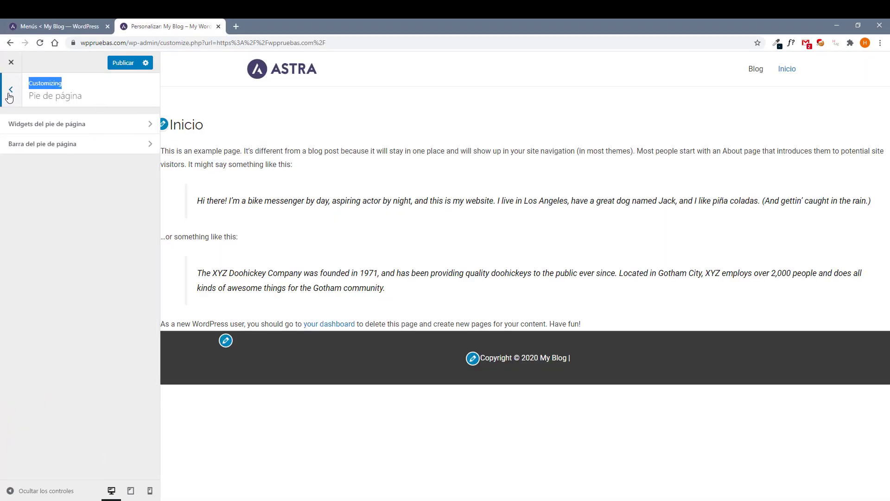
left_click(9, 95)
left_click(57, 286)
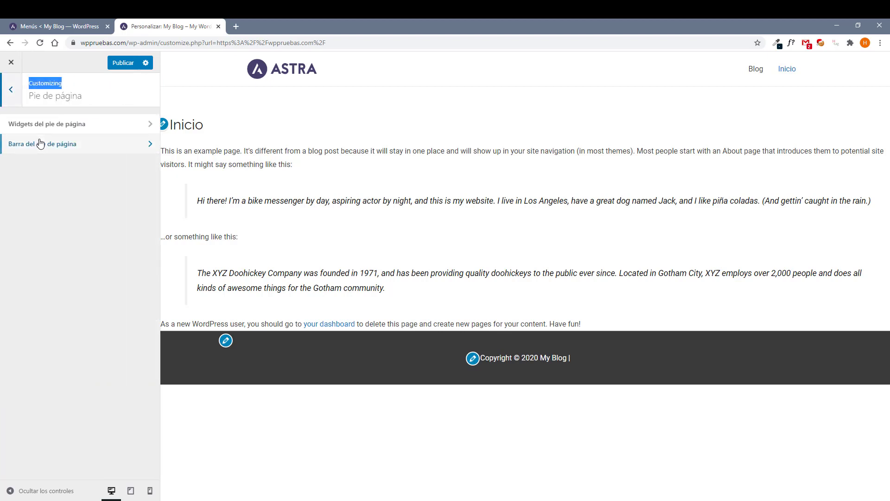
left_click(73, 144)
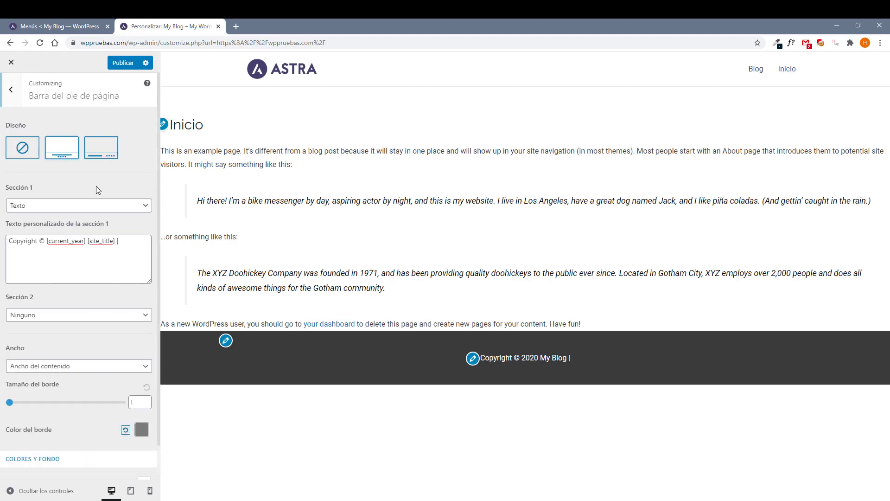
left_click(135, 245)
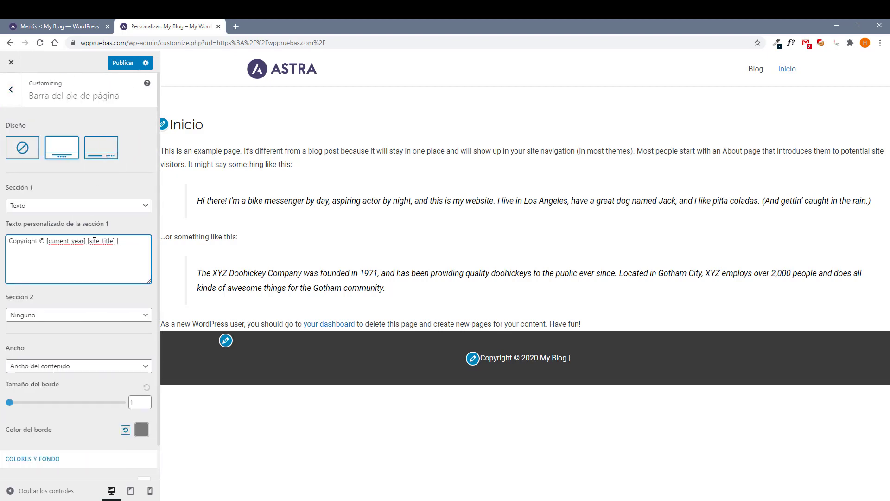
triple_click(59, 245)
left_click(53, 243)
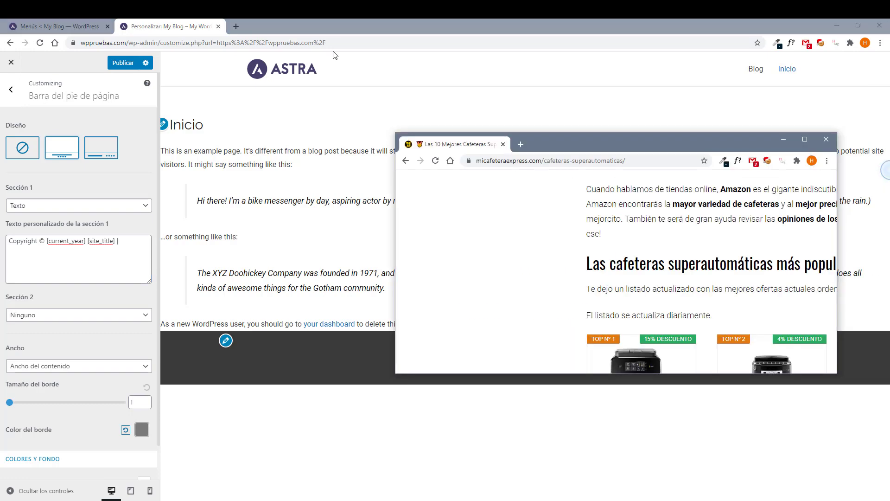
Copy the Amazon affiliate disclosure from the micafeteraexpress.com footer and append it to the Sección 1 custom text after the copyright notice.
left_click_drag(510, 145, 283, 26)
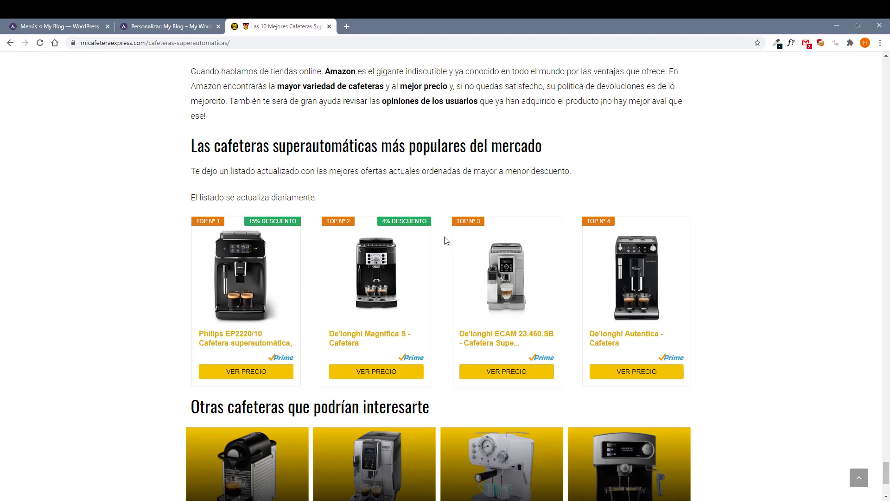
scroll(446, 240, "down", 4)
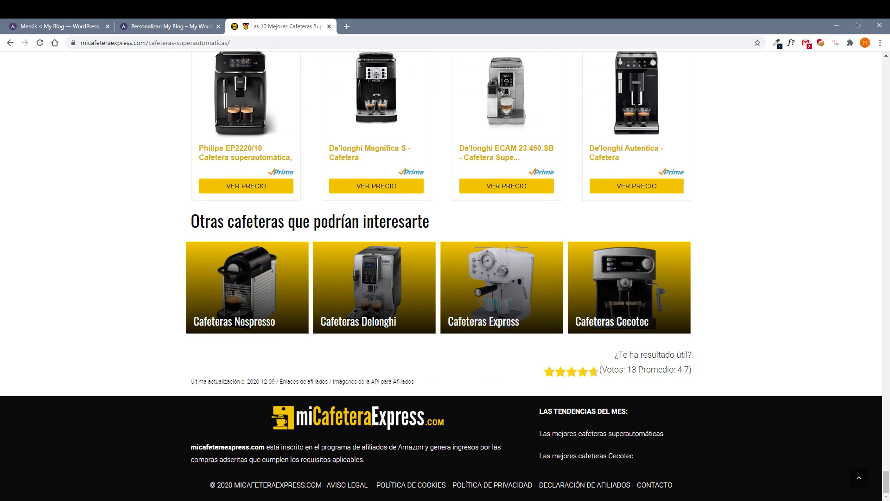
left_click_drag(266, 447, 414, 461)
key("ctrl+c")
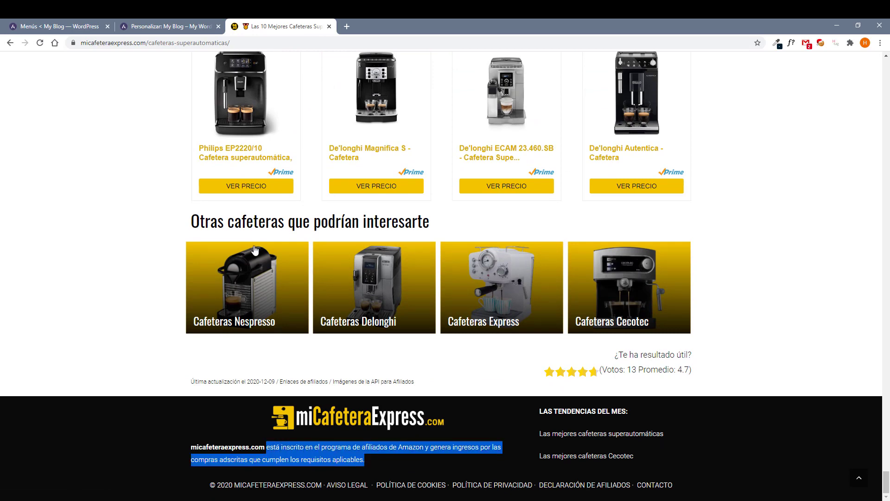
left_click(168, 28)
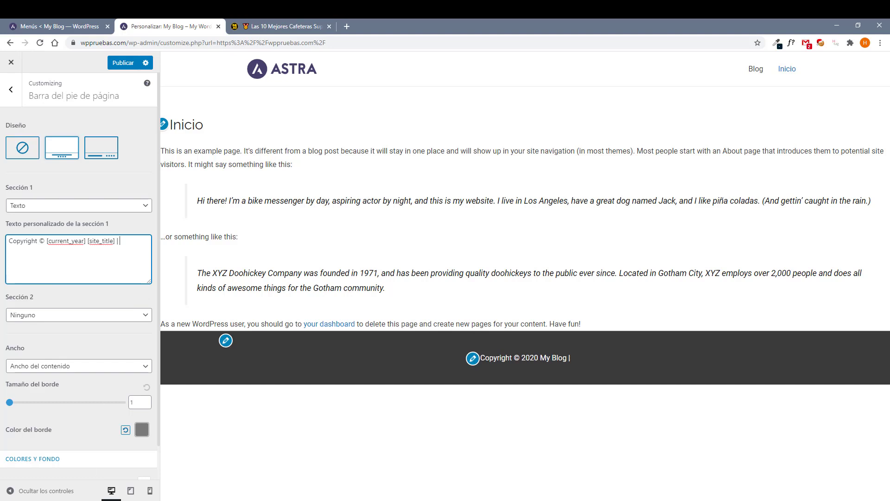
key("ctrl+v")
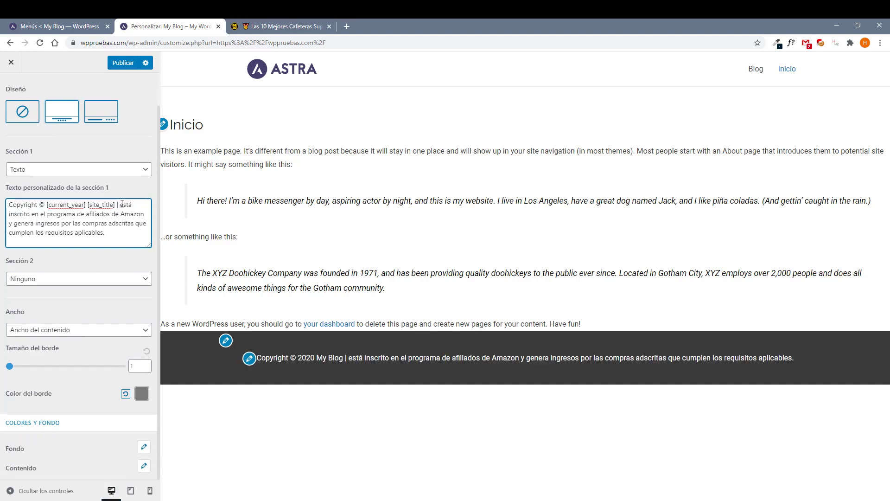
Set the footer bar's Sección 2 to Menú del pie de página and its background to a near-black colour.
left_click(59, 279)
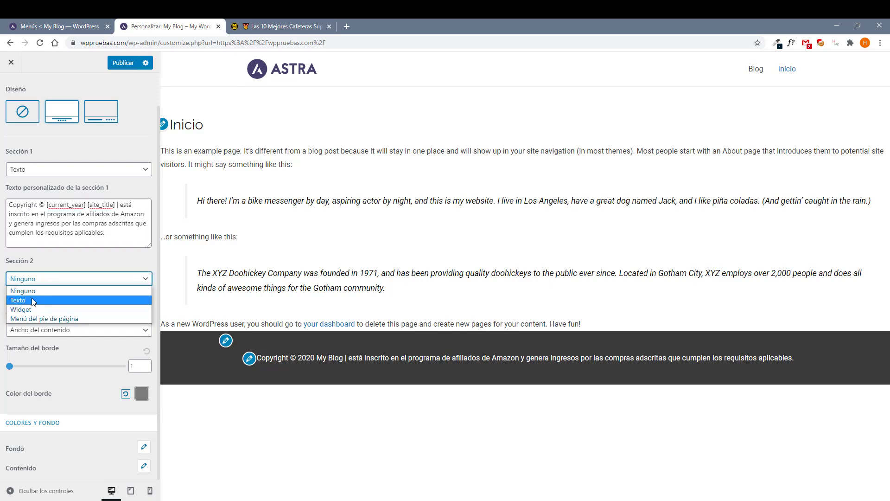
left_click(53, 318)
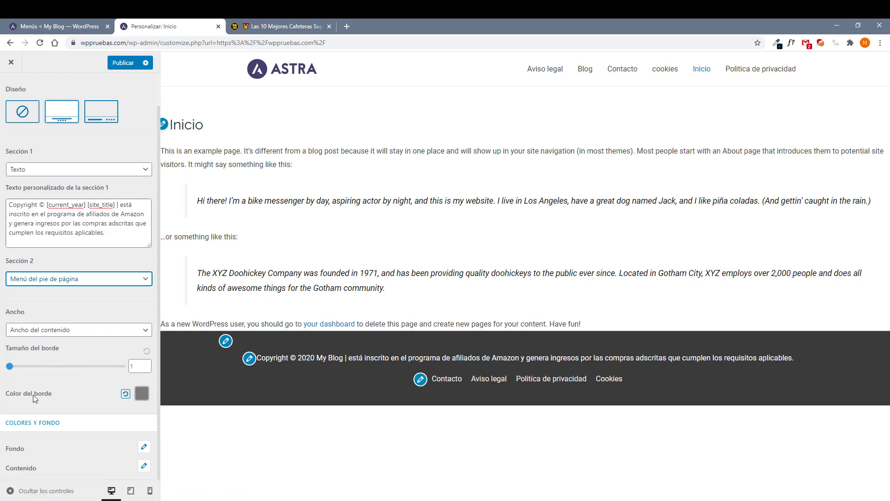
left_click(144, 447)
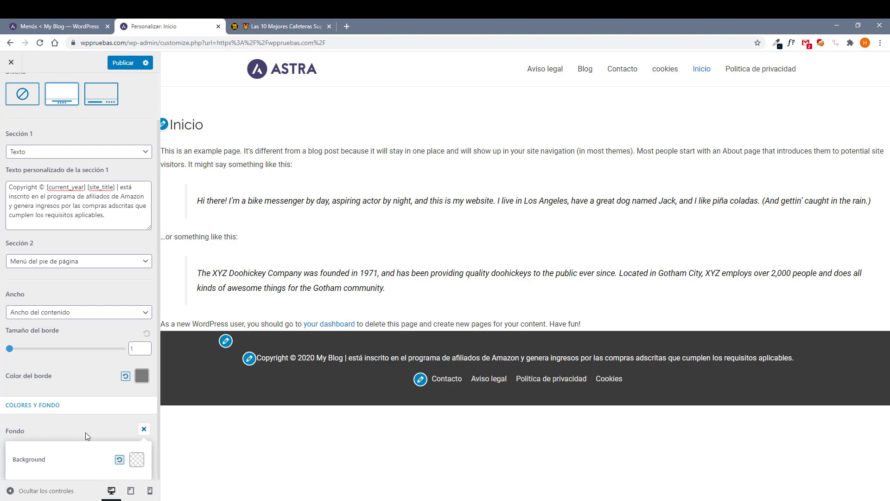
left_click(137, 459)
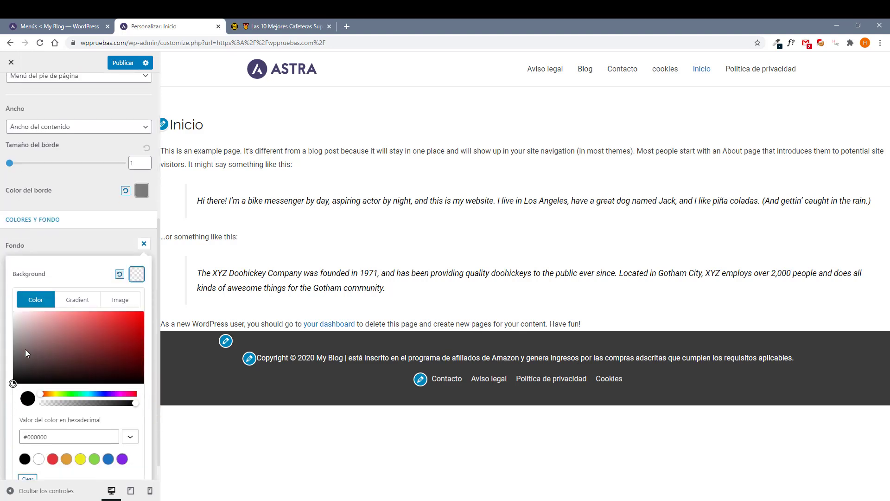
left_click_drag(25, 354, 6, 382)
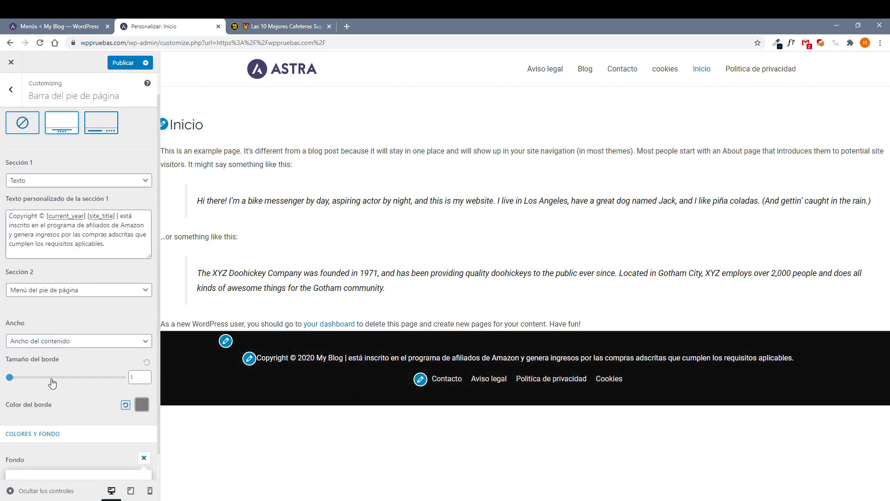
left_click(142, 405)
left_click(79, 399)
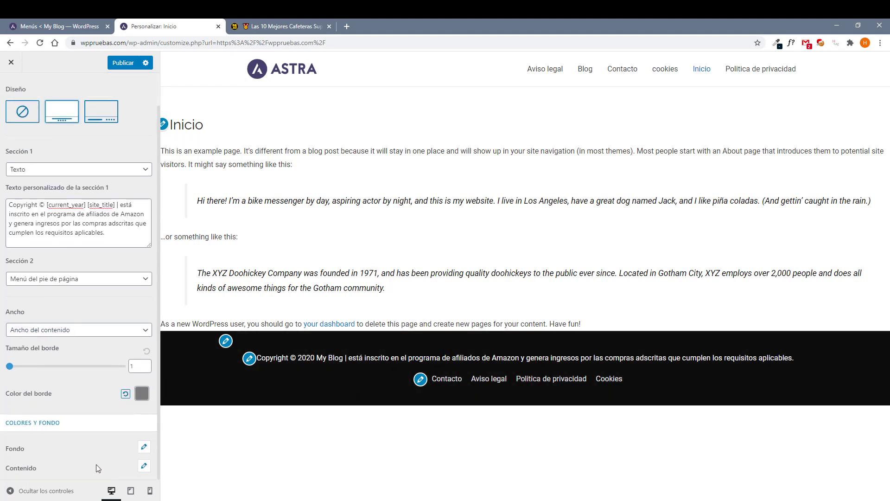
Set the footer bar content's normal text colour to the dark grey #4d4d4d.
left_click(144, 467)
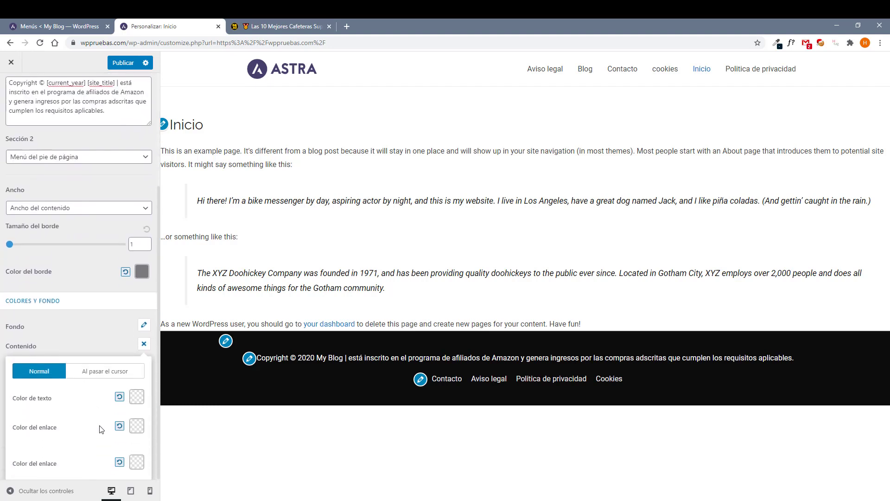
left_click(136, 397)
scroll(30, 449, "down", 2)
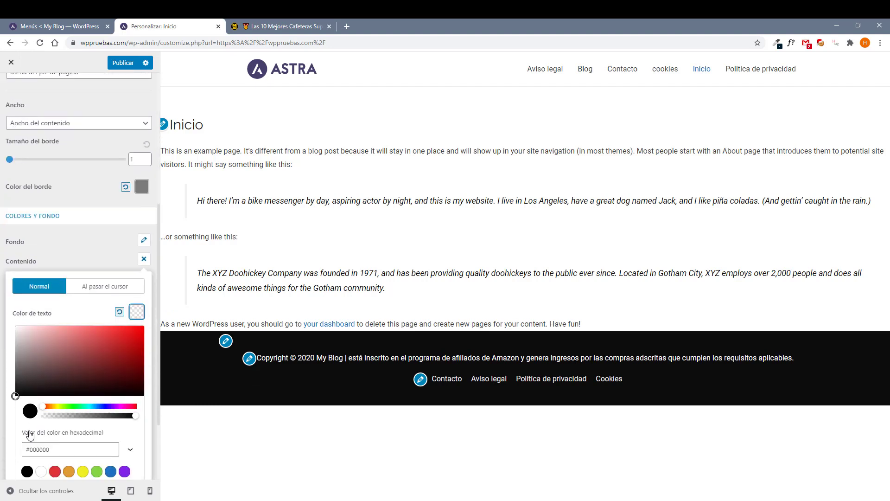
left_click(18, 361)
left_click(15, 365)
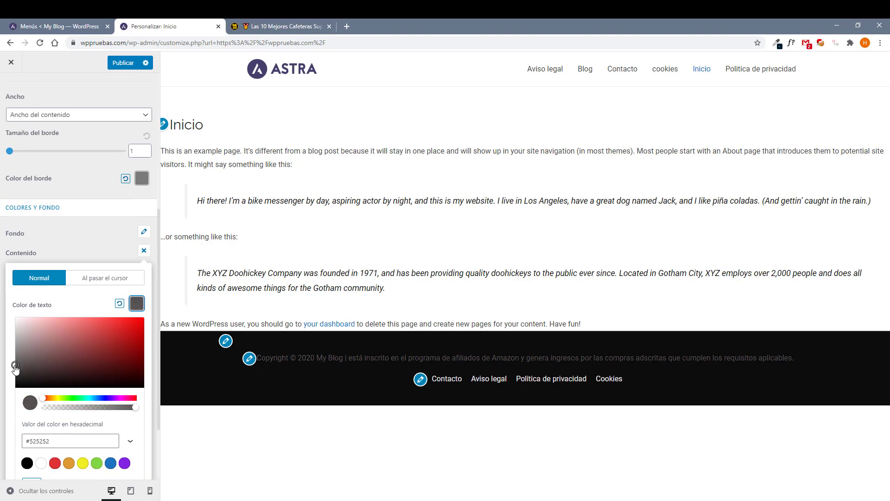
left_click_drag(15, 365, 15, 368)
key("Escape")
scroll(103, 401, "down", 1)
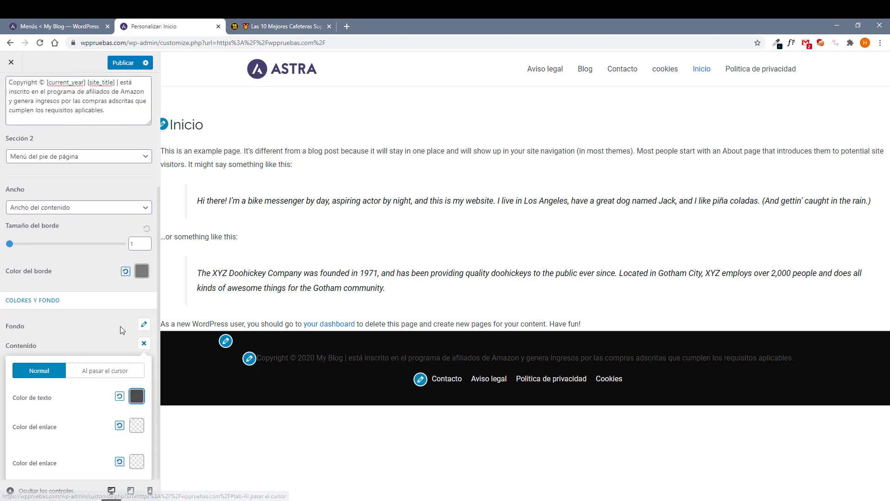
left_click(114, 339)
Copy the footer's text colour code #4d4d4d and apply it to the normal Color del enlace.
scroll(112, 408, "down", 1)
left_click(145, 469)
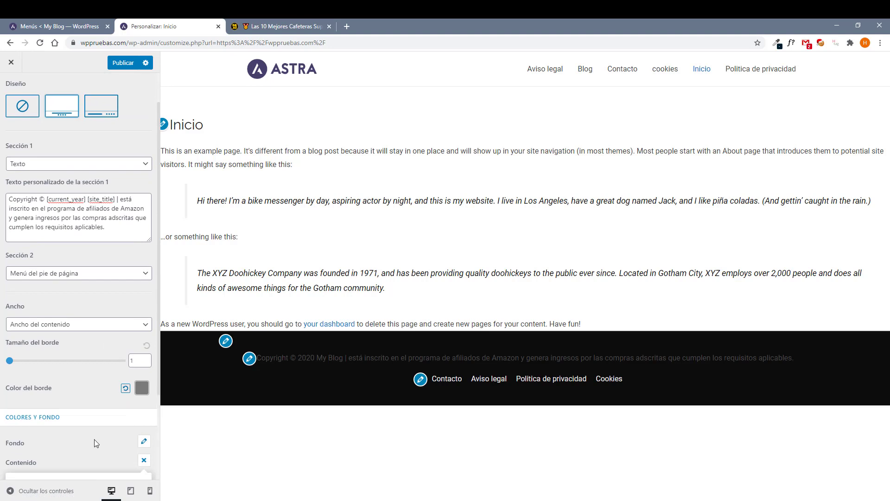
left_click(140, 459)
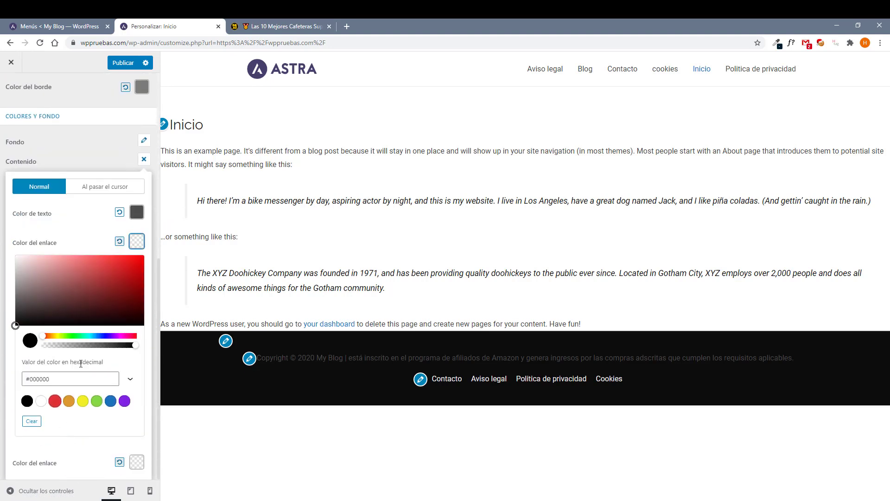
left_click(136, 214)
triple_click(43, 349)
key("ctrl+c")
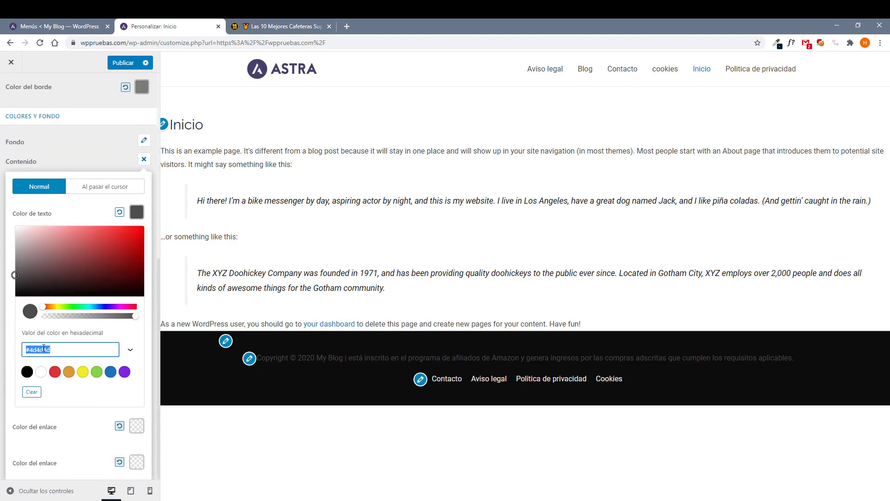
left_click(145, 375)
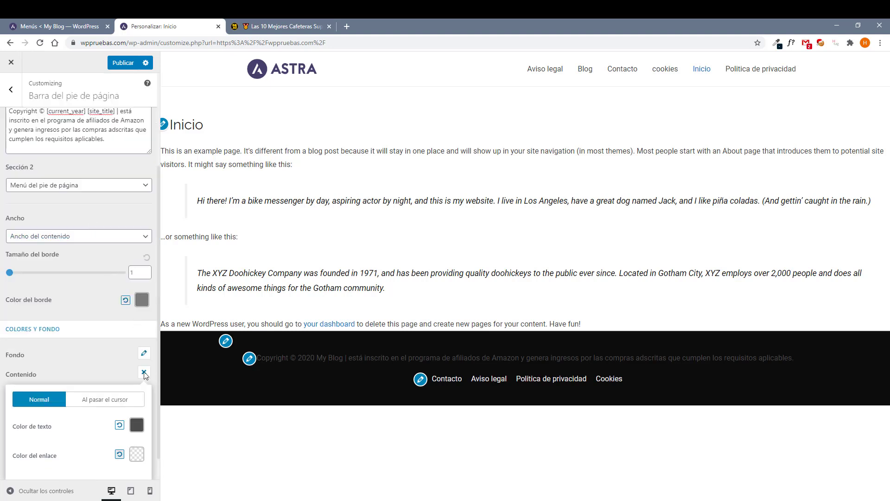
left_click(136, 454)
scroll(93, 417, "down", 4)
triple_click(42, 406)
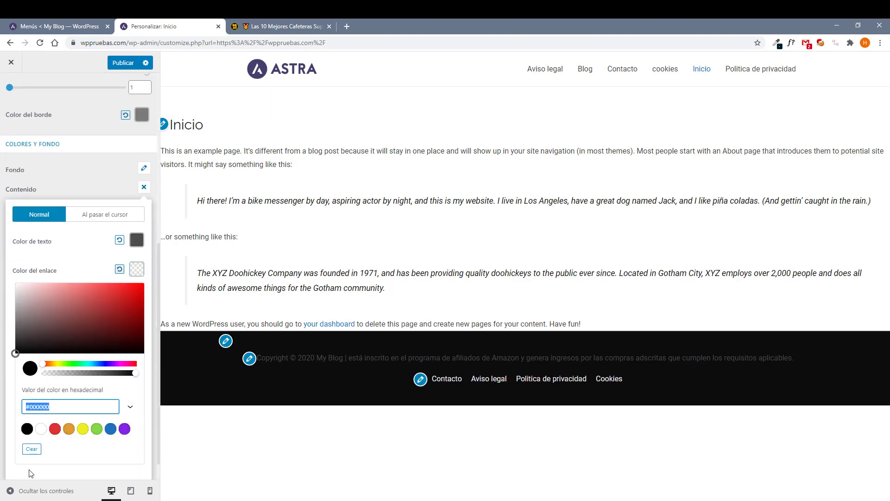
key("ctrl+v")
left_click(81, 260)
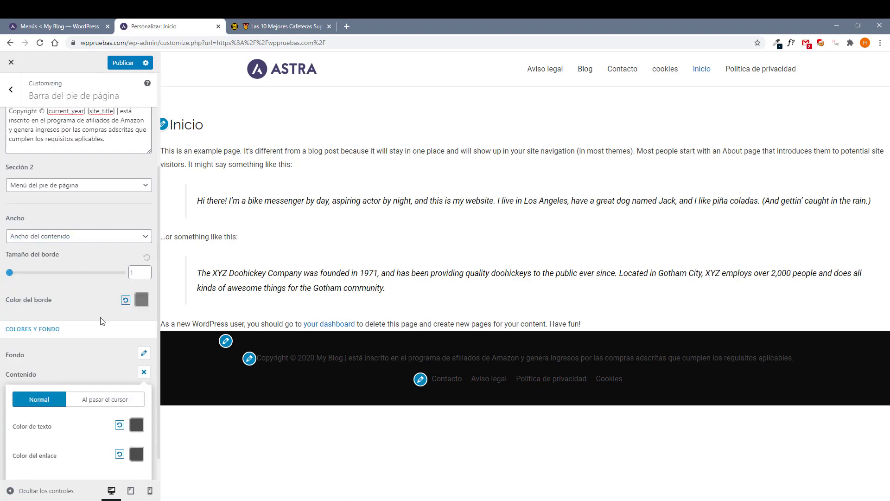
scroll(93, 431, "up", 1)
left_click(69, 431)
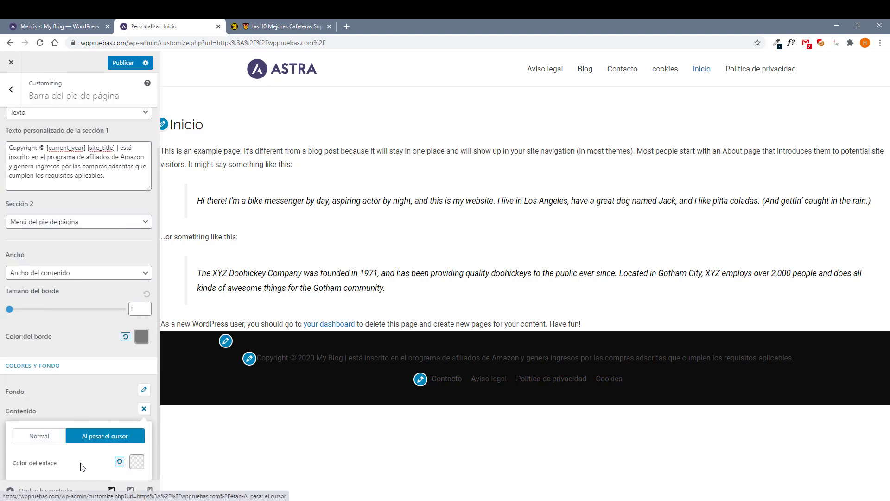
left_click(136, 461)
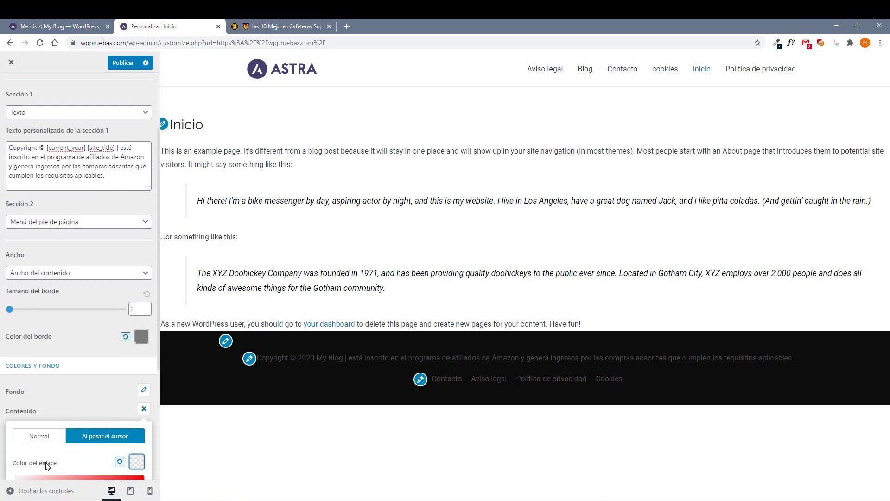
left_click(3, 288)
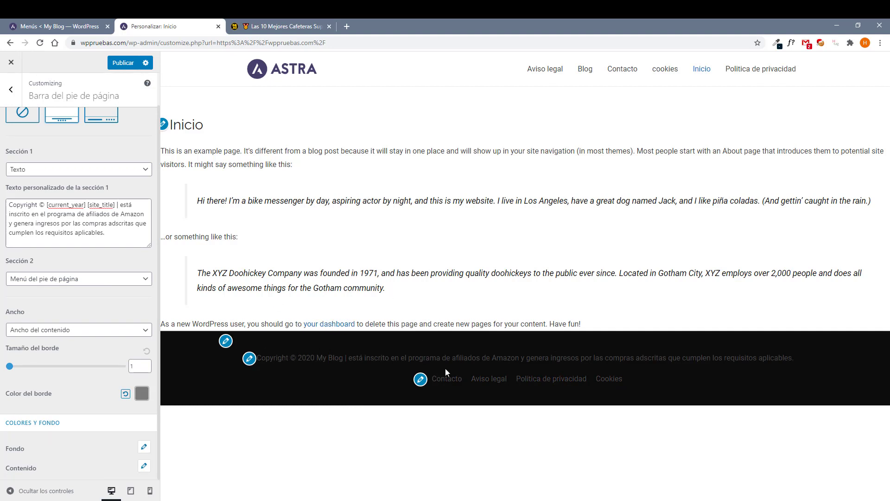
Publish the footer bar changes and return to the Menús admin page.
key("ctrl+s")
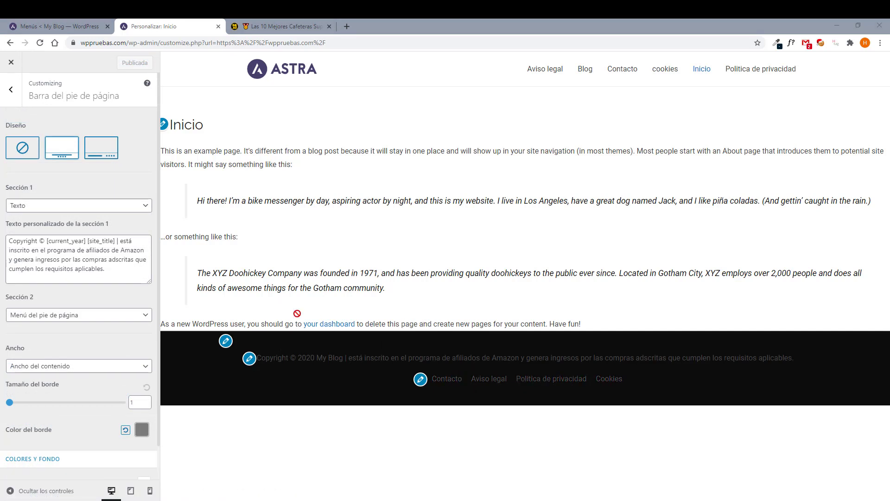
left_click(65, 26)
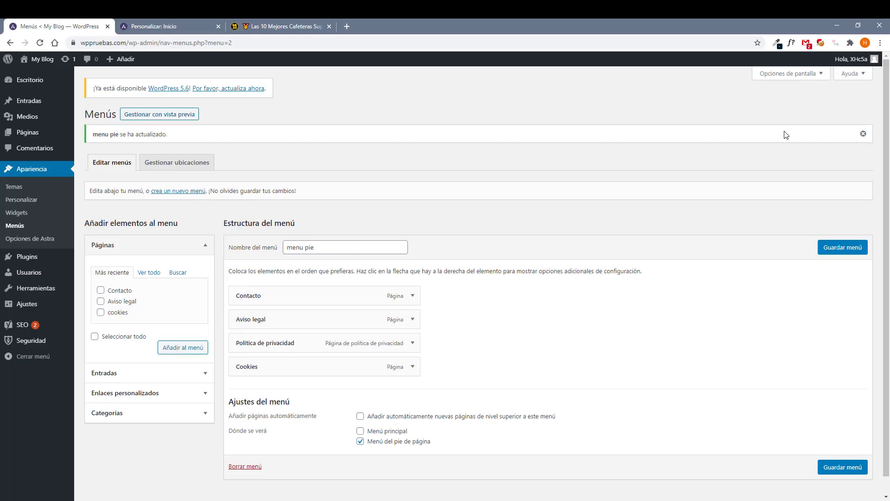
Enable the Relación con el enlace (XFN) property for menu items and set it to nofollow for Contacto in menu pie.
left_click(814, 78)
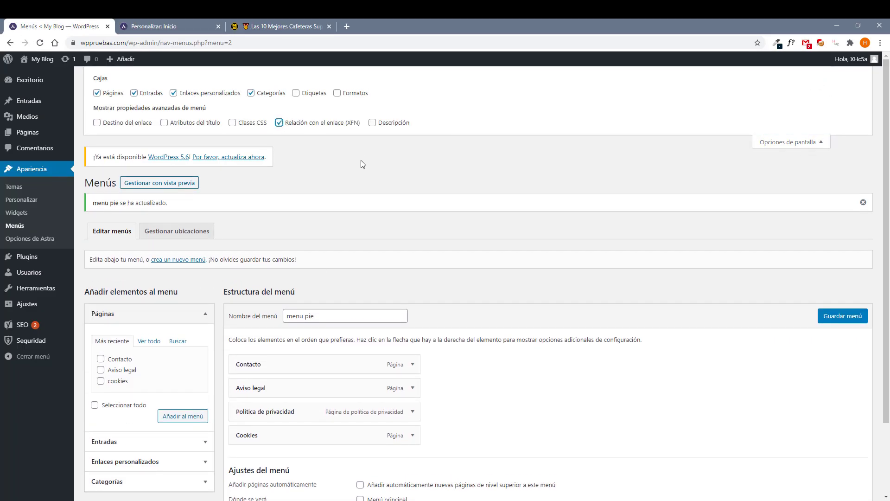
left_click(412, 364)
scroll(396, 368, "down", 3)
left_click(277, 289)
left_click(268, 301)
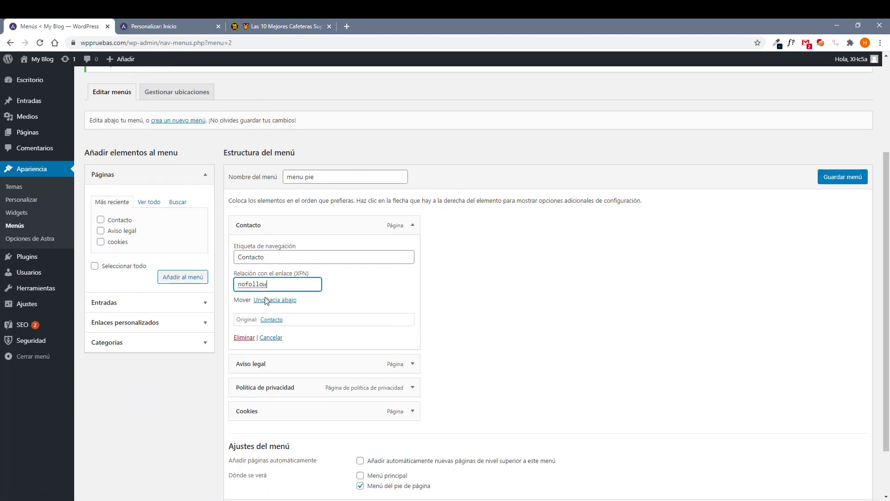
scroll(414, 366, "down", 2)
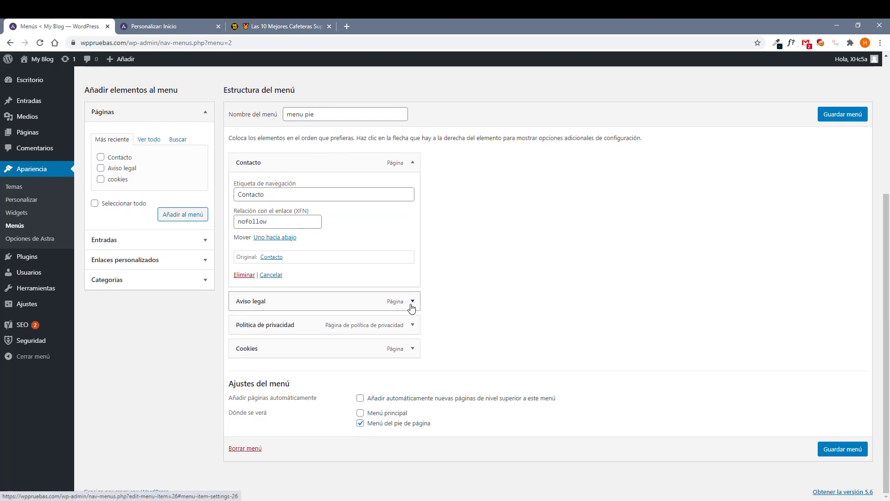
Set Relación con el enlace (XFN) to nofollow for the Aviso legal and Política de privacidad menu items.
left_click(412, 301)
left_click(277, 360)
left_click(268, 375)
left_click(361, 362)
scroll(394, 366, "down", 3)
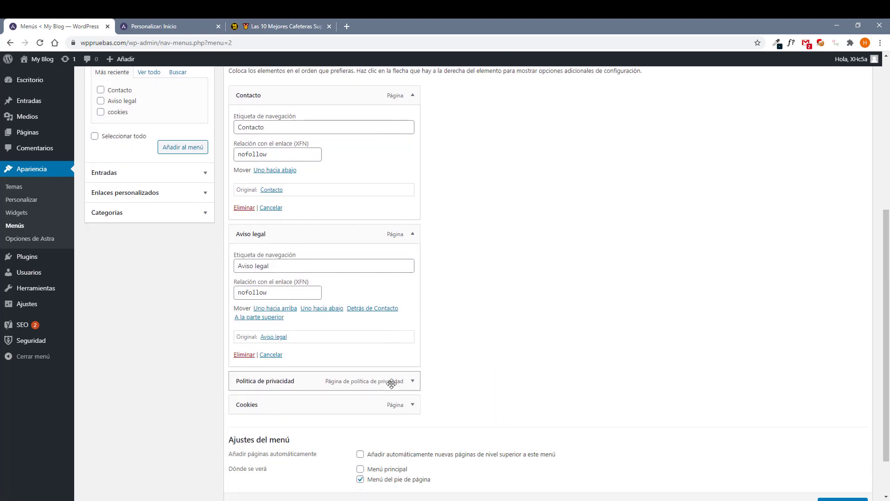
left_click(413, 326)
left_click(279, 385)
left_click(268, 402)
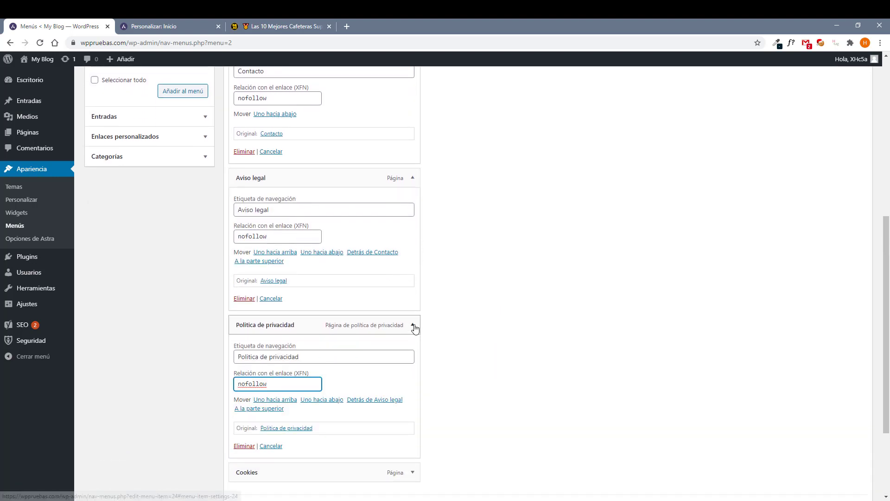
left_click(412, 324)
Set Relación con el enlace (XFN) to nofollow for the Cookies menu item and save menu pie.
left_click(412, 349)
left_click(277, 407)
left_click(269, 425)
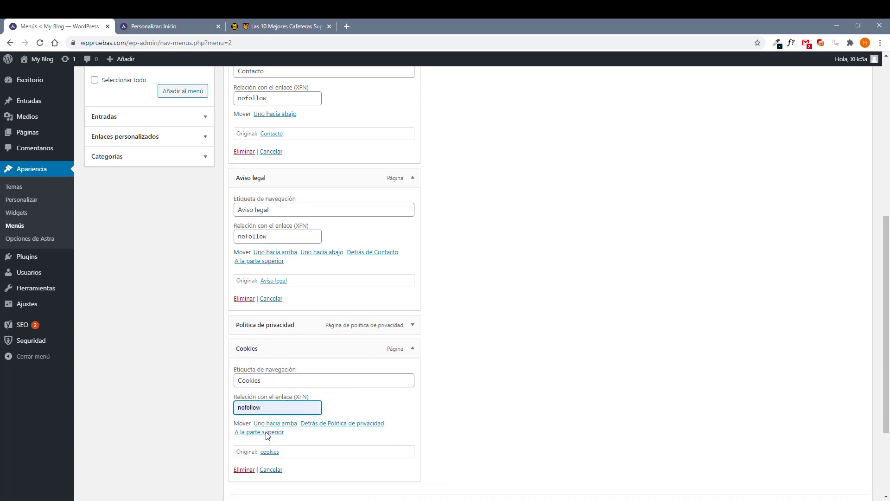
scroll(453, 379, "down", 1)
scroll(453, 379, "down", 2)
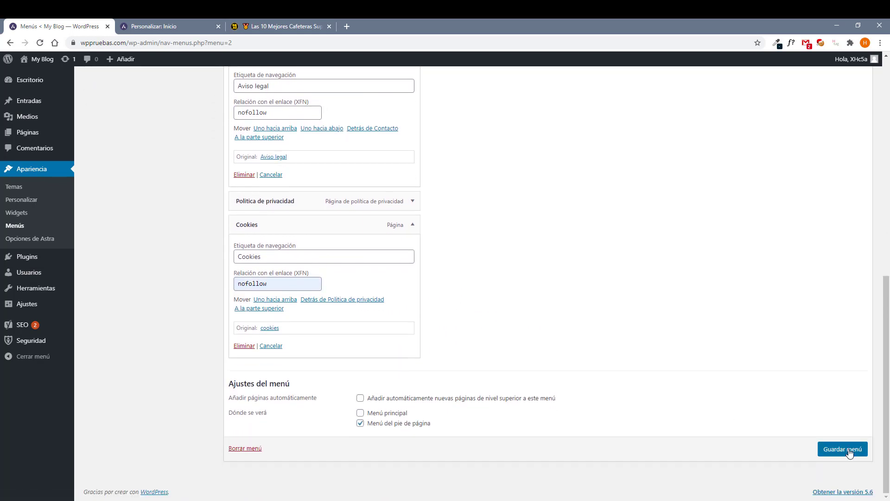
left_click(852, 449)
Leave the customizer and inspect the HTML of the footer's Contacto and Política de privacidad links for their rel attribute.
left_click(140, 20)
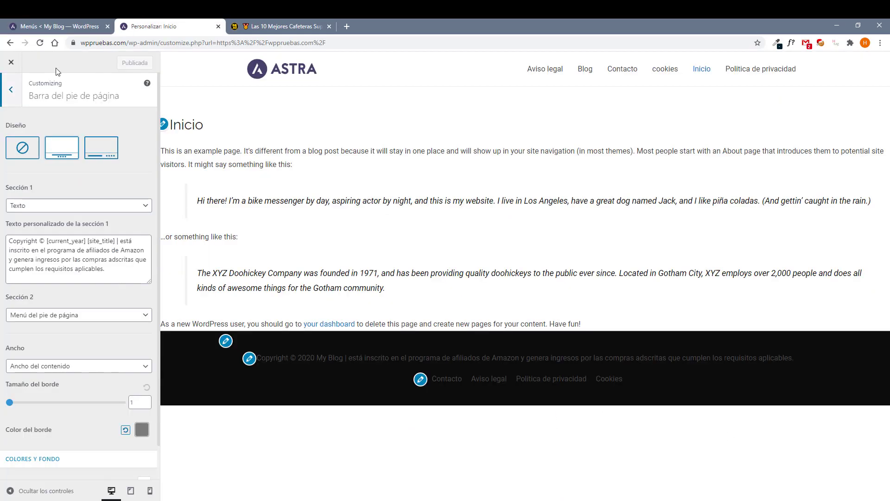
left_click(11, 63)
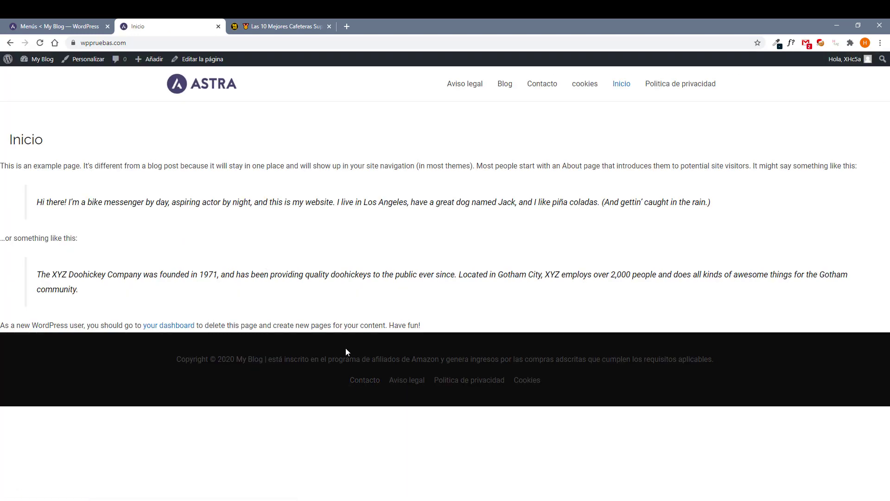
right_click(370, 384)
left_click(404, 466)
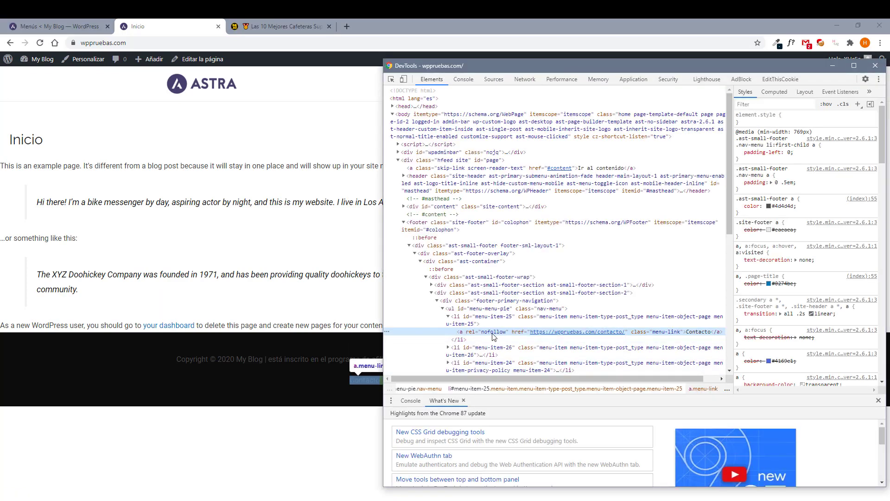
left_click_drag(531, 66, 716, 60)
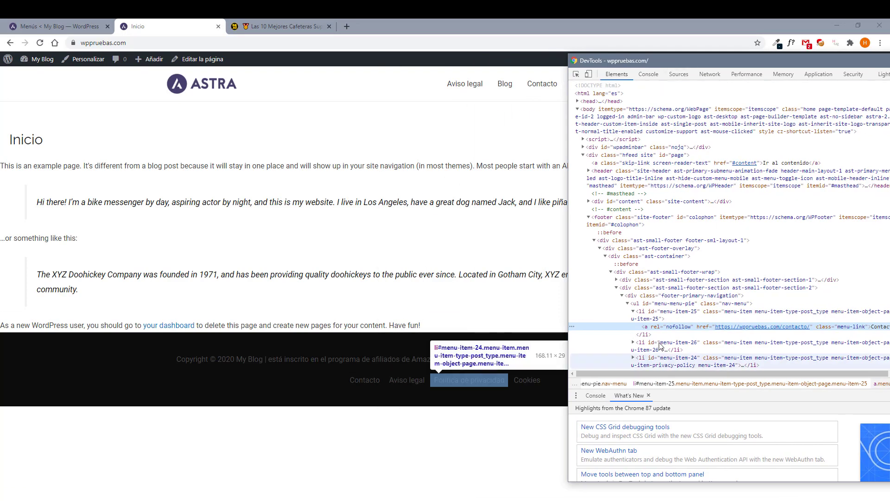
left_click(669, 359)
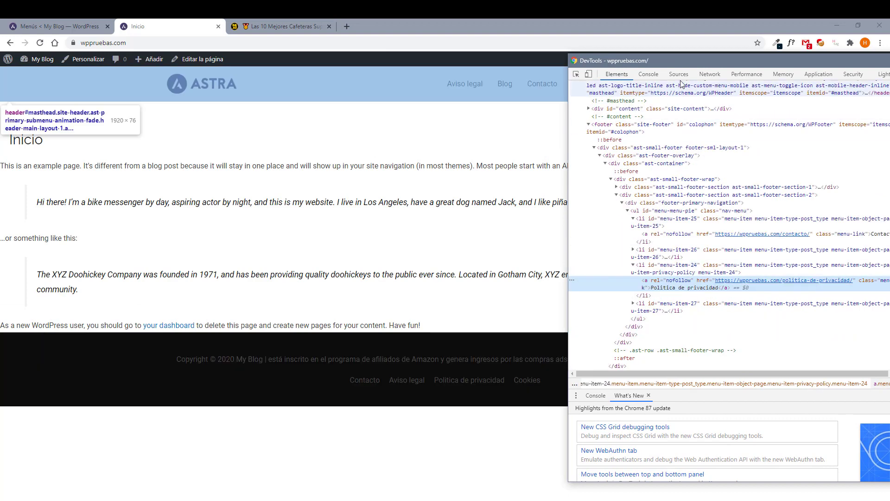
left_click_drag(724, 60, 424, 63)
left_click(767, 65)
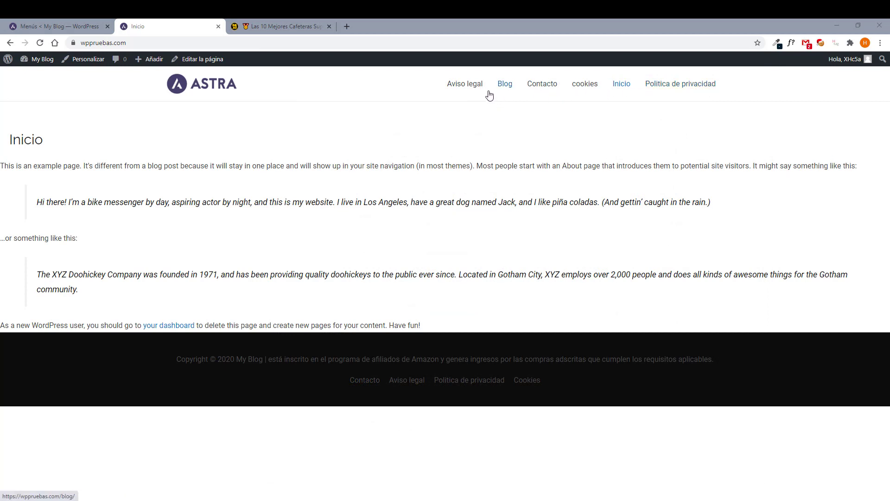
Create a new WordPress menu named principal and assign it to the Menú principal location.
left_click(72, 25)
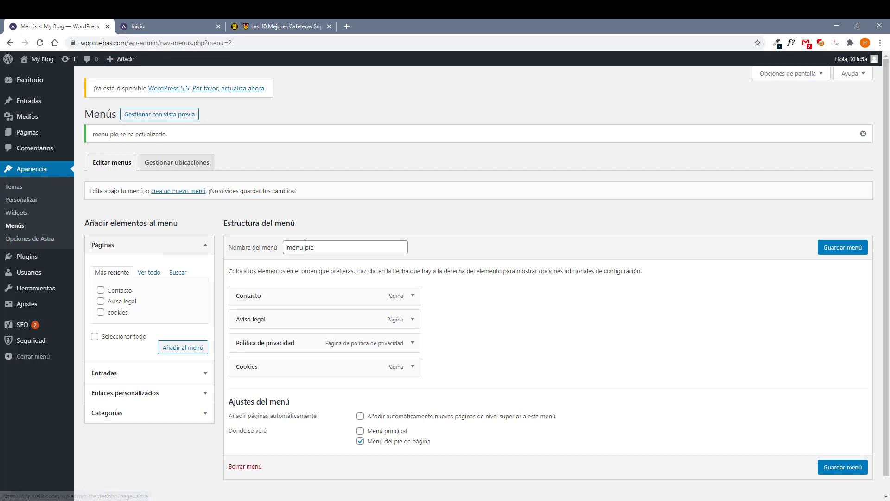
left_click(177, 191)
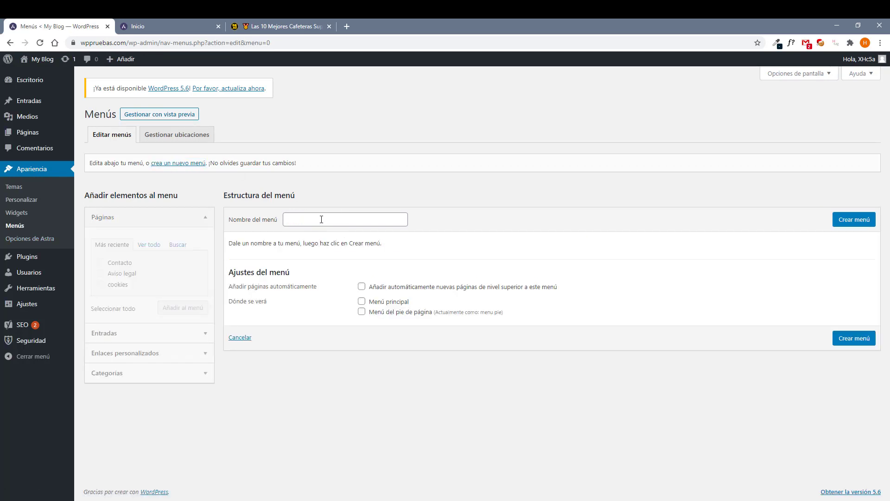
left_click(321, 219)
left_click(318, 254)
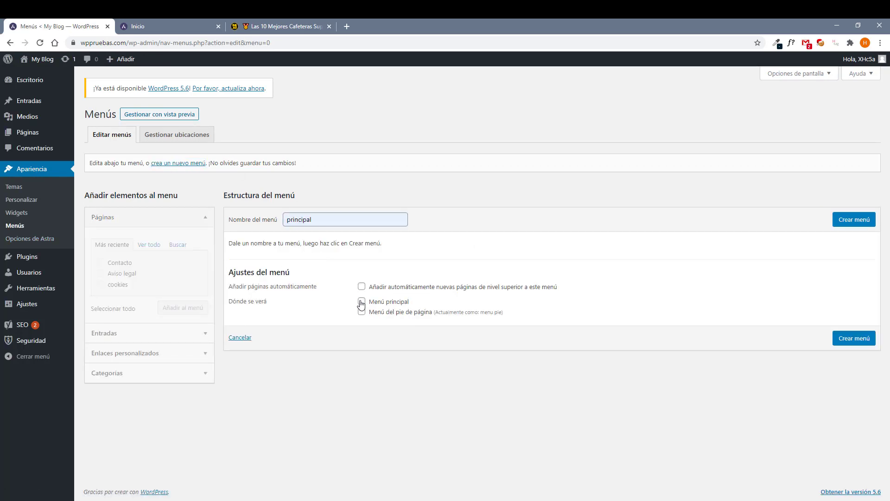
left_click(856, 222)
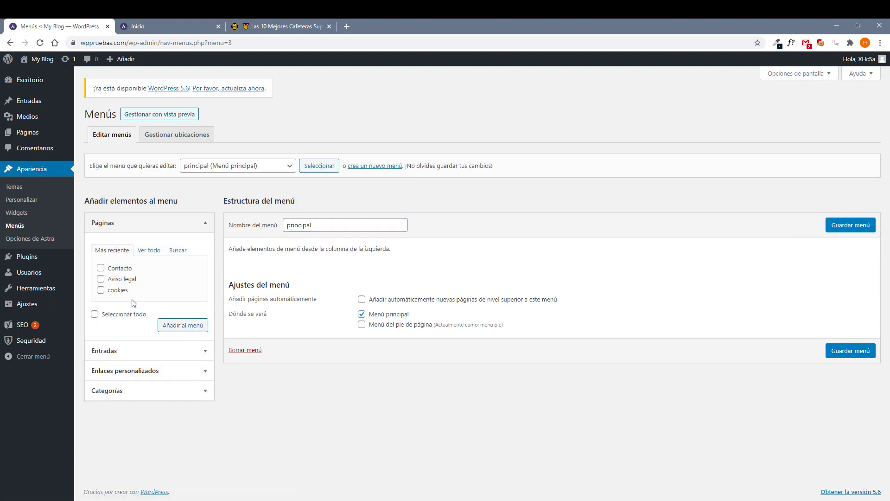
Add the Inicio and Blog pages to the principal menu, save it and reload the site's home page.
left_click(146, 251)
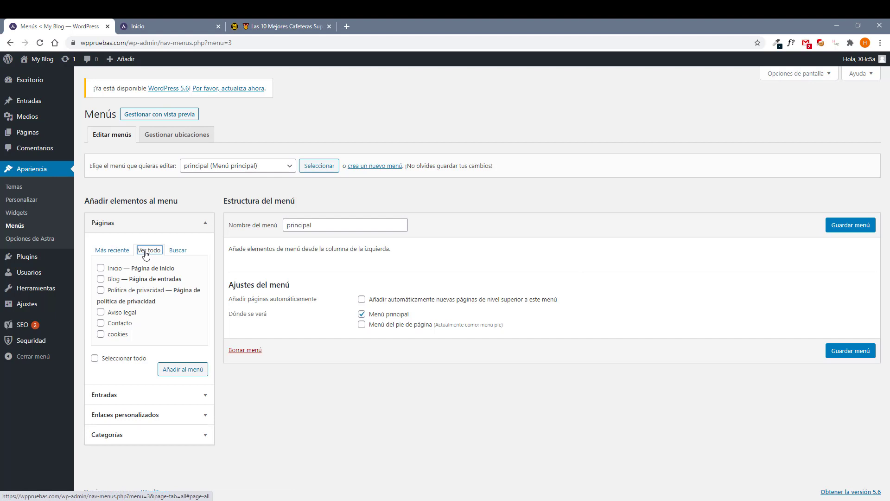
left_click(101, 269)
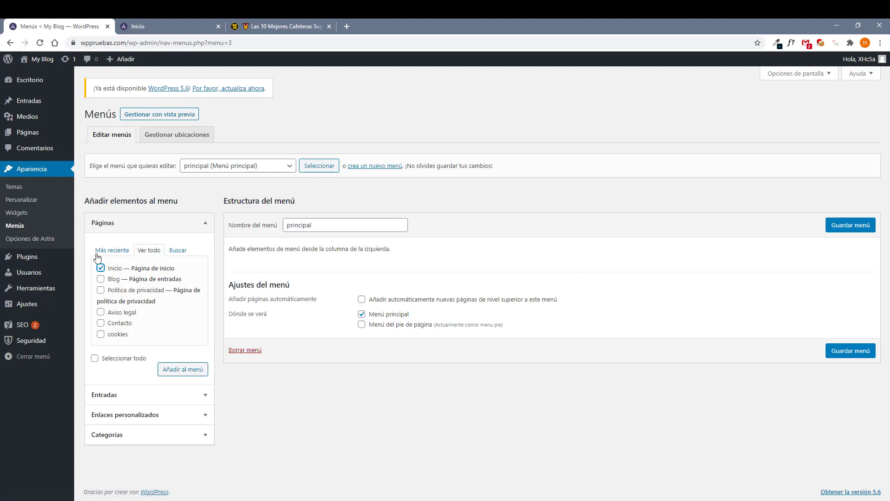
left_click(100, 279)
left_click(182, 369)
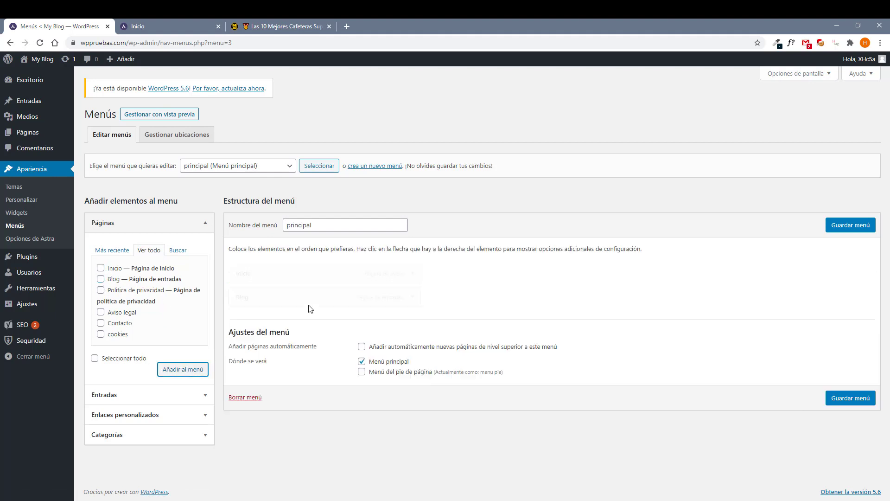
left_click(851, 225)
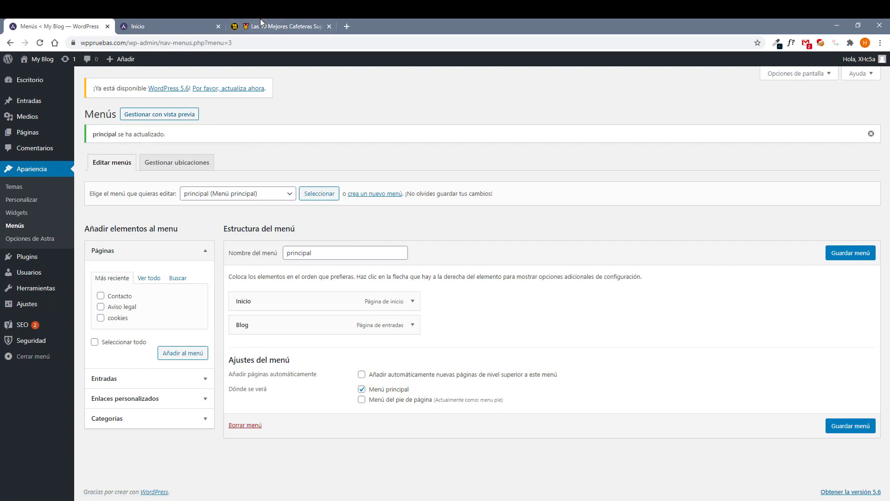
left_click(188, 27)
left_click(40, 43)
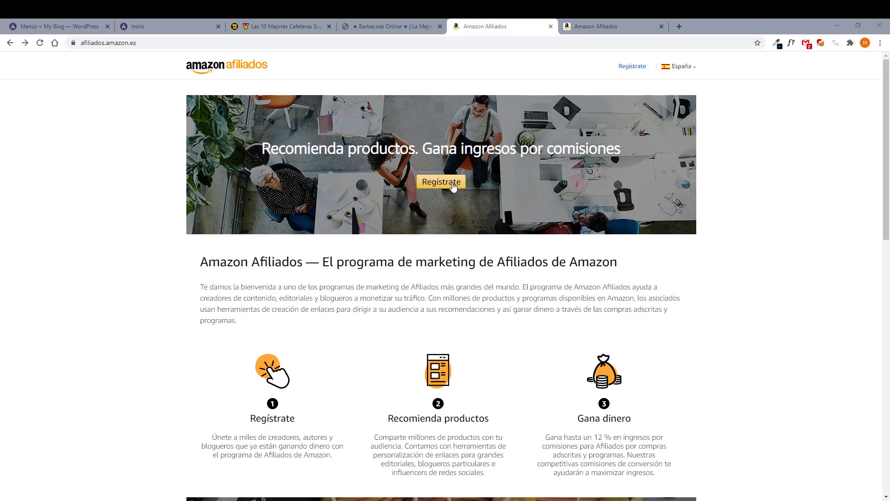
View the Amazon Afiliados registration page, go back and open the FAQ's further information on earning money through the programme.
left_click(436, 182)
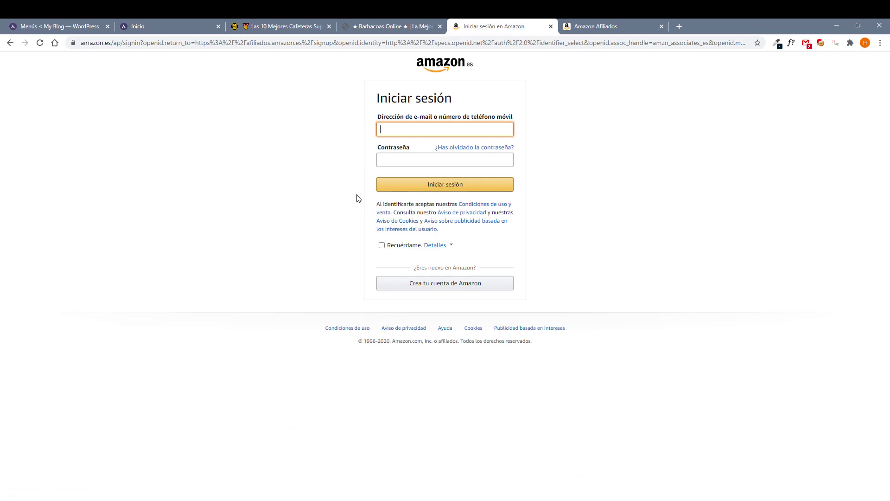
key("alt+Left")
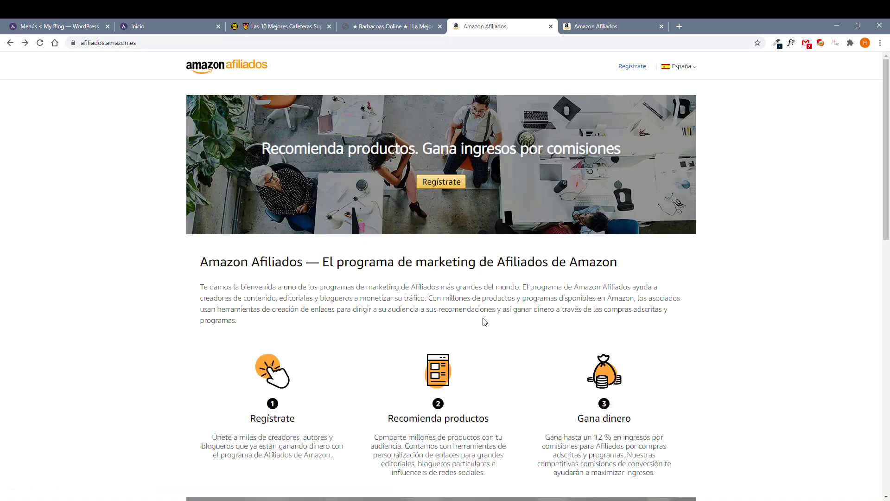
scroll(483, 319, "down", 8)
scroll(505, 327, "down", 3)
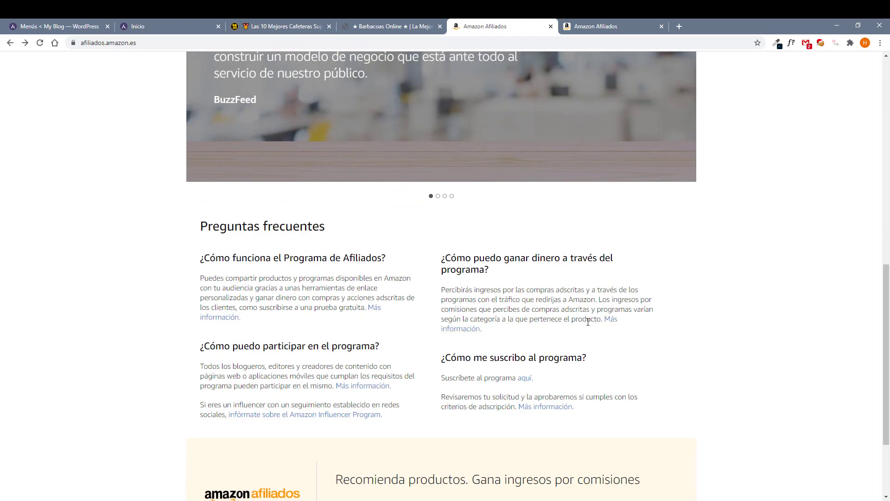
left_click(611, 320)
Examine the Amazon ES standard commission rates by product category and return to the Amazon Afiliados home page.
scroll(352, 321, "down", 3)
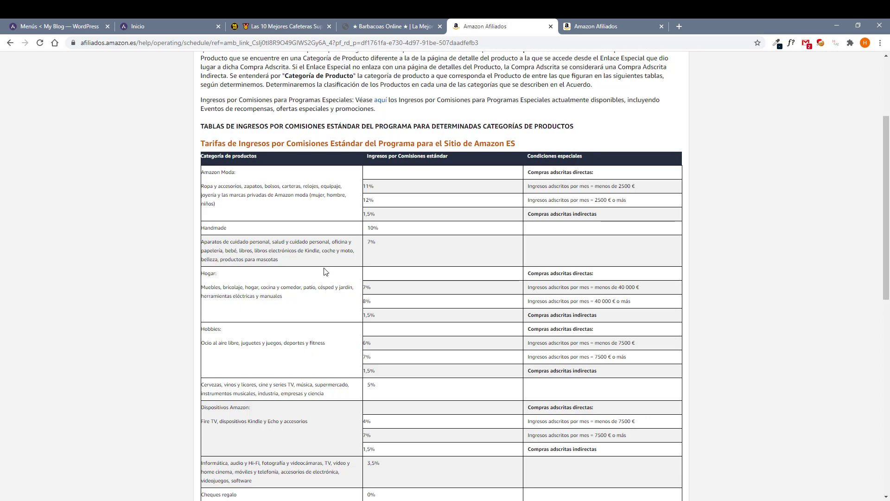
scroll(367, 269, "down", 3)
scroll(353, 278, "down", 1)
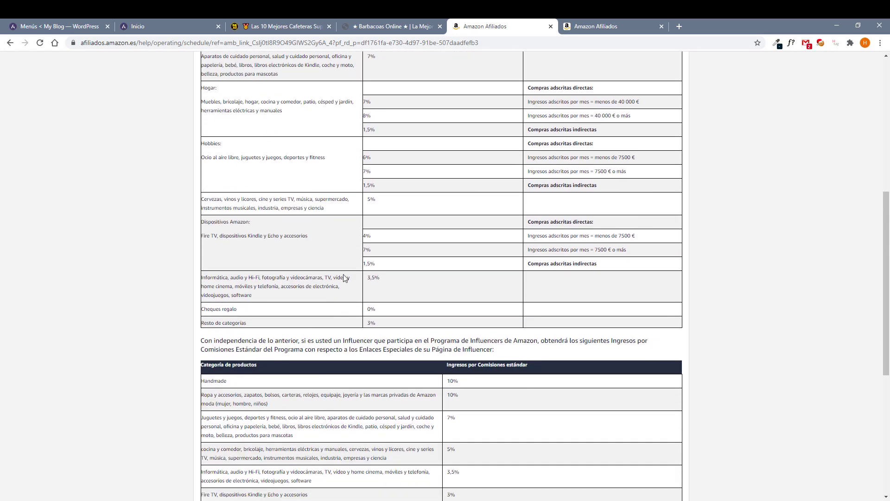
scroll(344, 277, "up", 2)
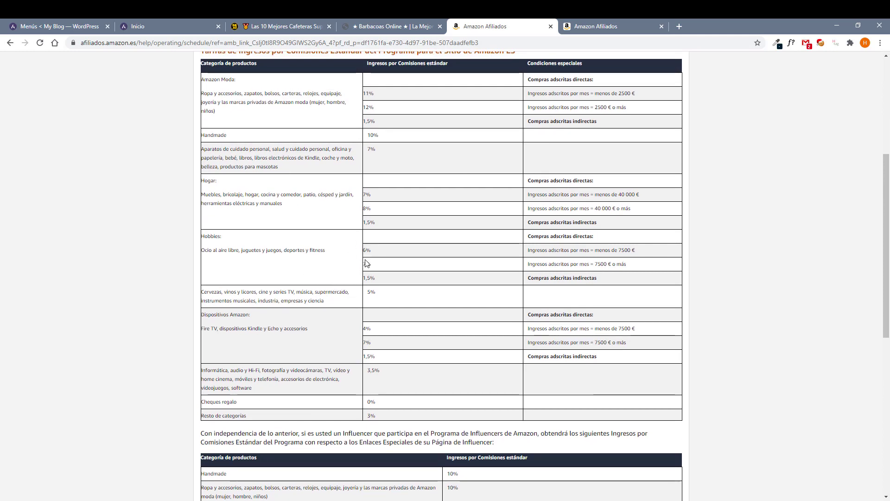
scroll(366, 263, "up", 2)
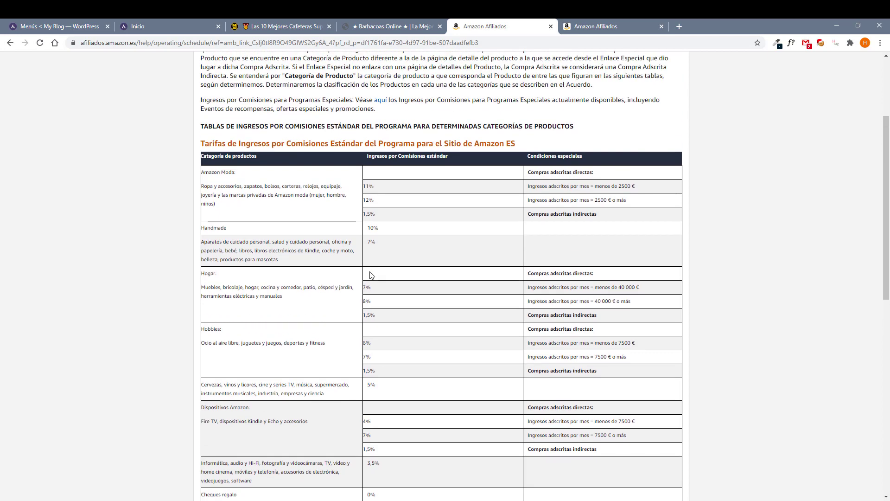
left_click_drag(369, 201, 376, 191)
left_click(376, 193)
scroll(356, 318, "down", 1)
scroll(357, 318, "down", 4)
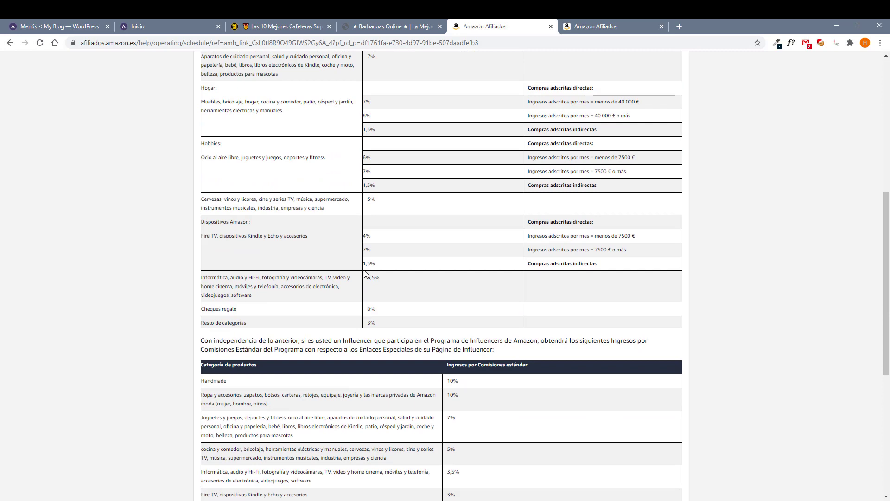
double_click(370, 278)
key("alt+Left")
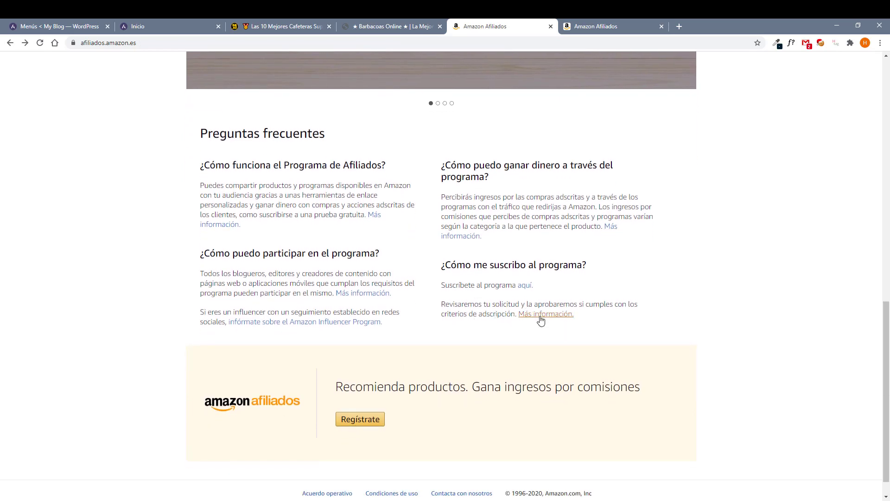
Open the further information on subscribing to the programme and read the application review requirements.
left_click(545, 314)
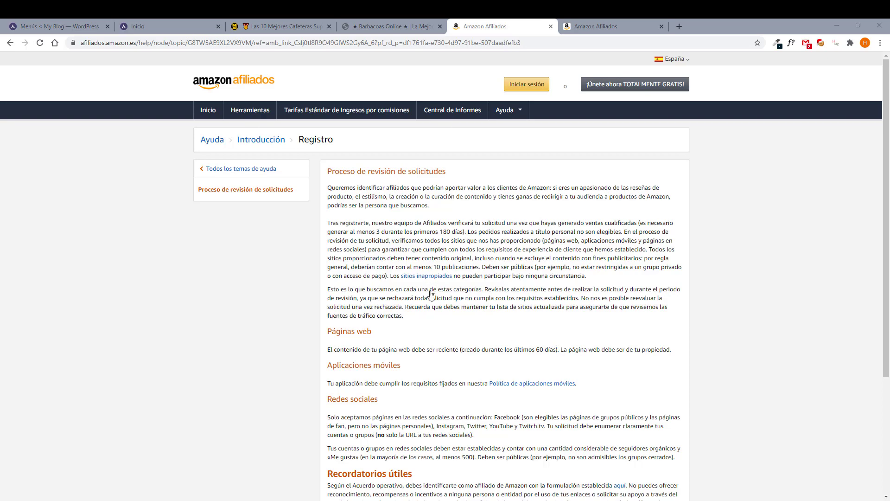
scroll(366, 320, "down", 3)
scroll(367, 322, "up", 3)
scroll(375, 330, "down", 2)
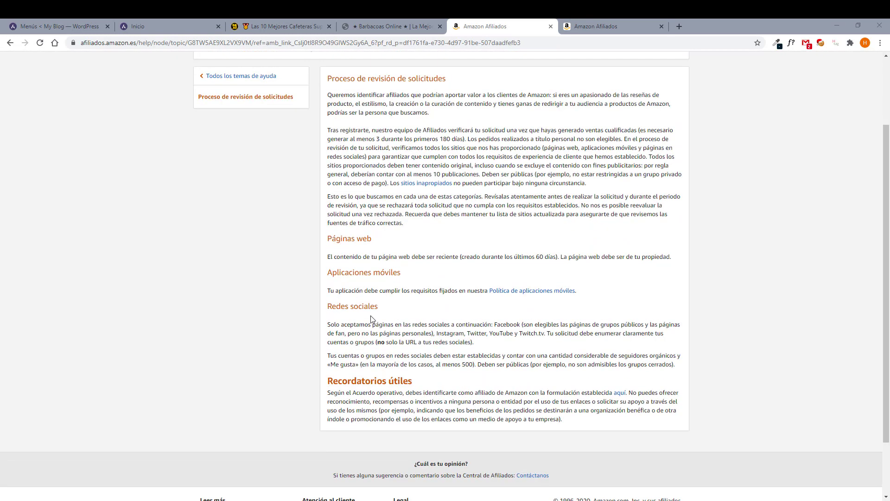
scroll(372, 321, "up", 2)
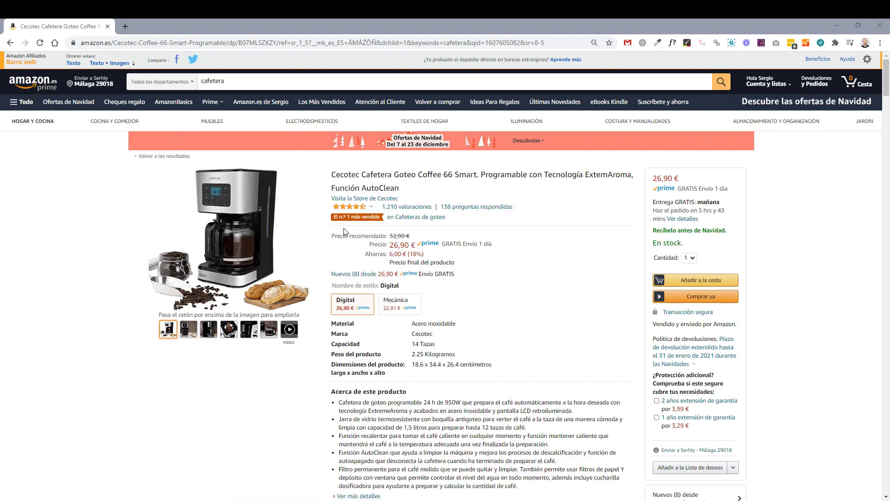
Get the text affiliate link for the Cecotec Cafetera Goteo Coffee 66 Smart product on Amazon.
left_click(74, 63)
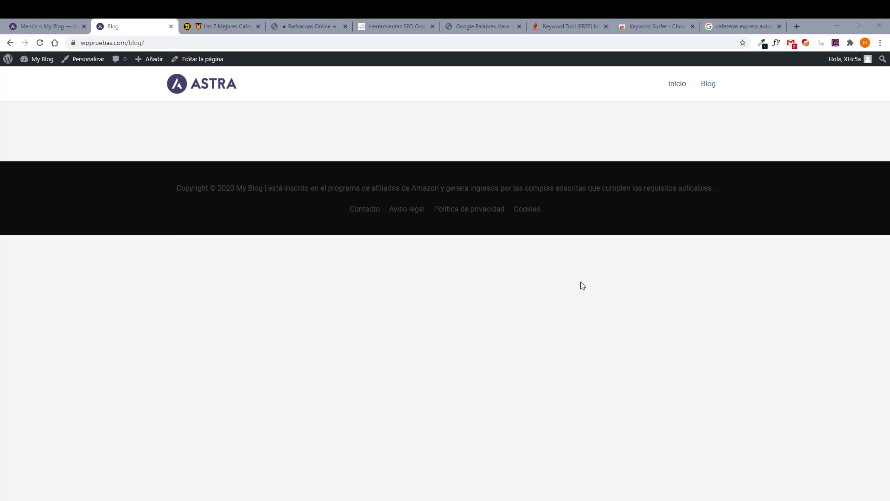
Switch to the openSERPS free SEO tools page and look through the available keyword tools.
left_click(377, 26)
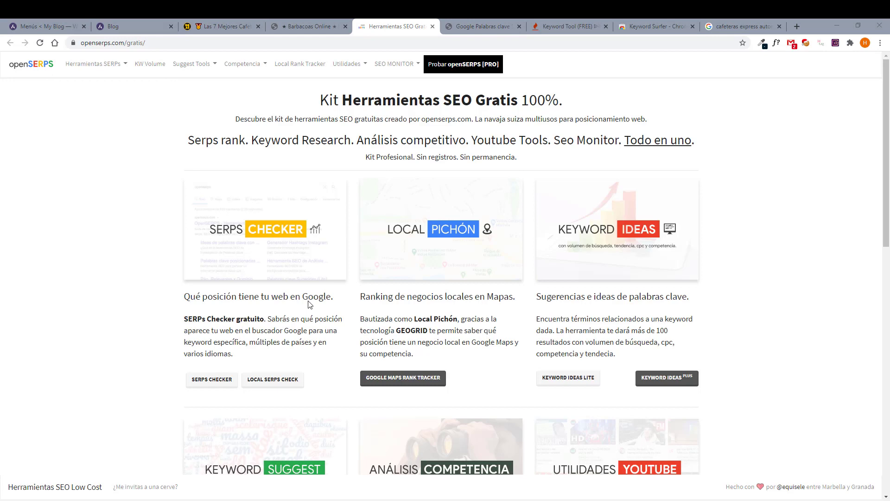
scroll(310, 304, "down", 3)
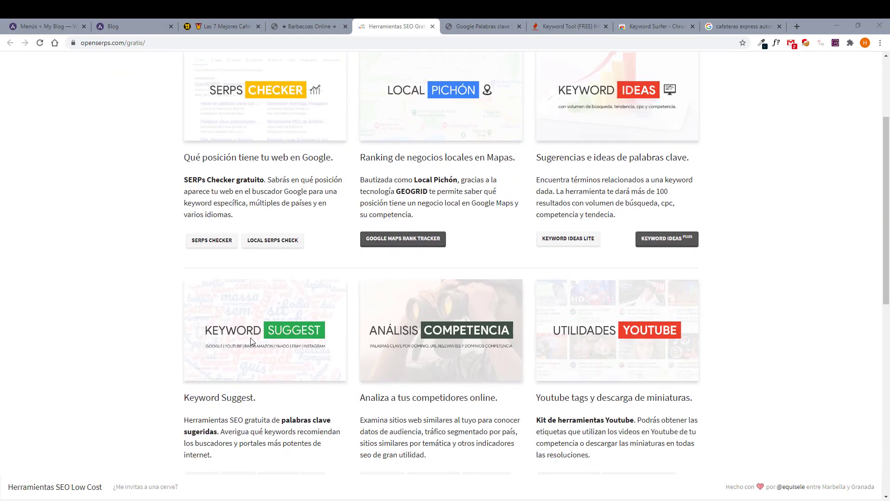
scroll(228, 371, "down", 3)
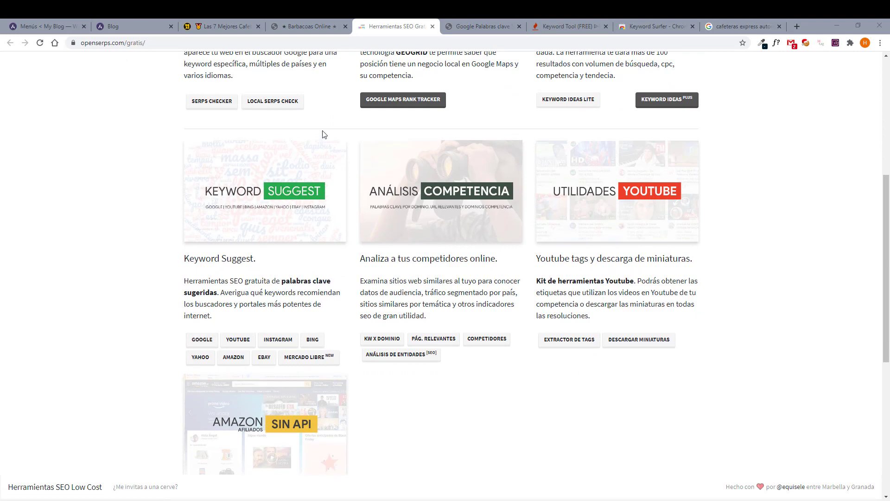
Query the openSERPS Palabras clave Sugeridas (Lite) tool for "mejores cafeteras" with the A-Z and Español options.
left_click(457, 22)
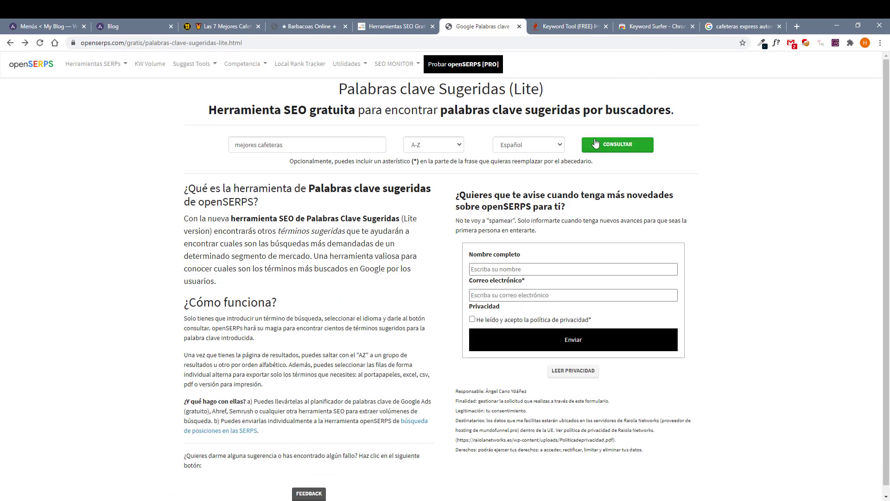
left_click_drag(301, 145, 202, 200)
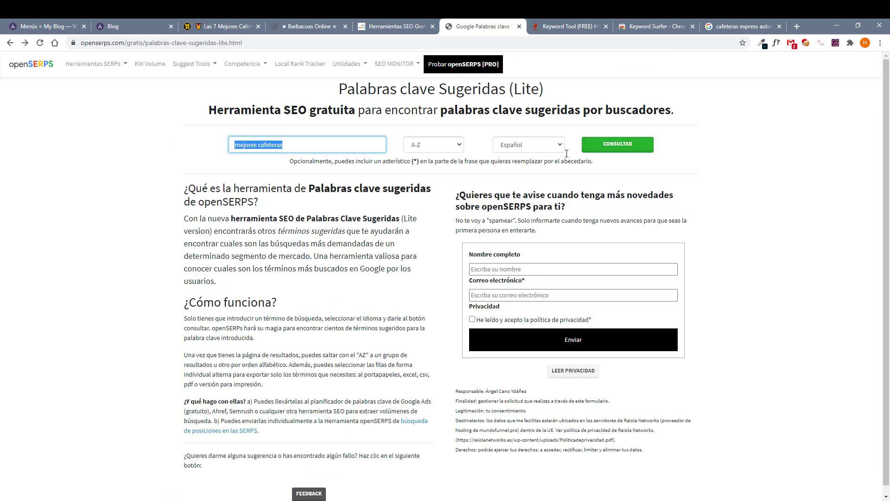
left_click(617, 145)
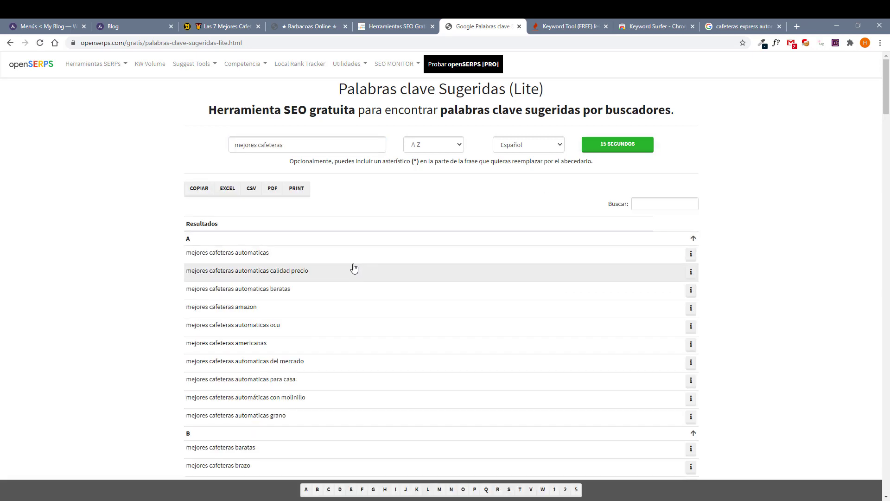
Examine the alphabetical list of suggested keywords for "mejores cafeteras" and return to its beginning.
scroll(339, 288, "down", 5)
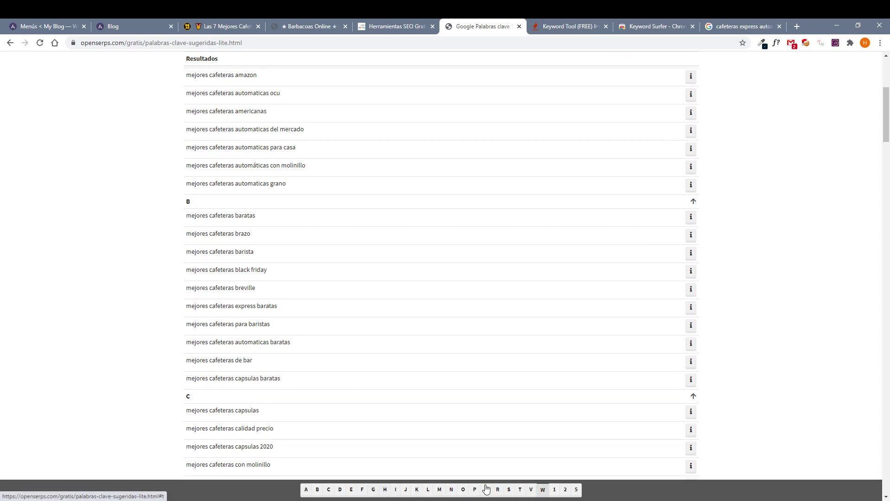
scroll(232, 408, "down", 6)
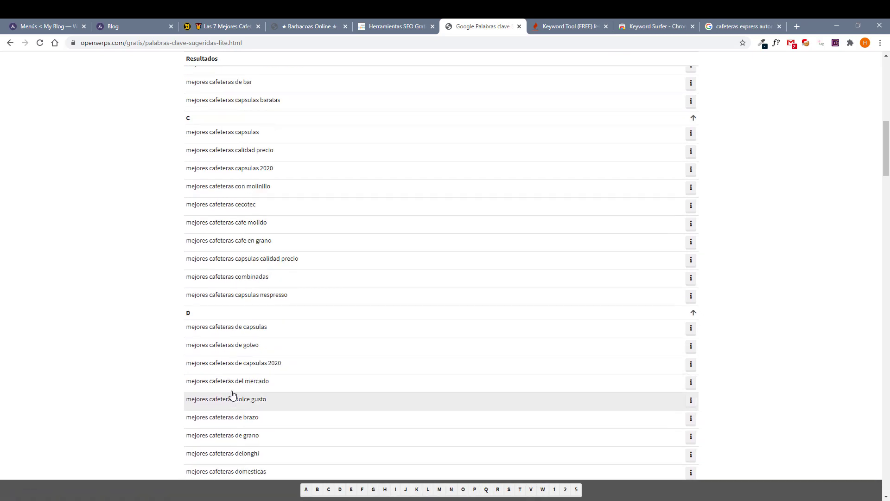
scroll(239, 392, "down", 4)
scroll(255, 364, "up", 15)
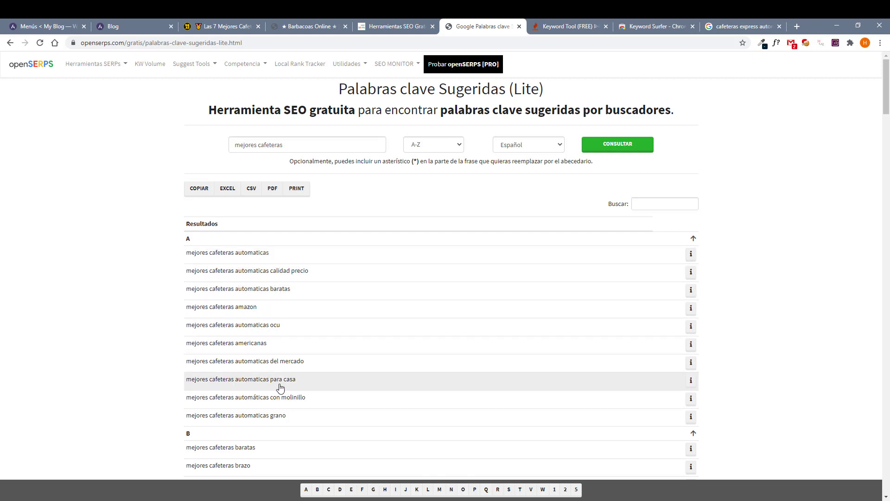
scroll(234, 392, "down", 2)
scroll(233, 400, "down", 2)
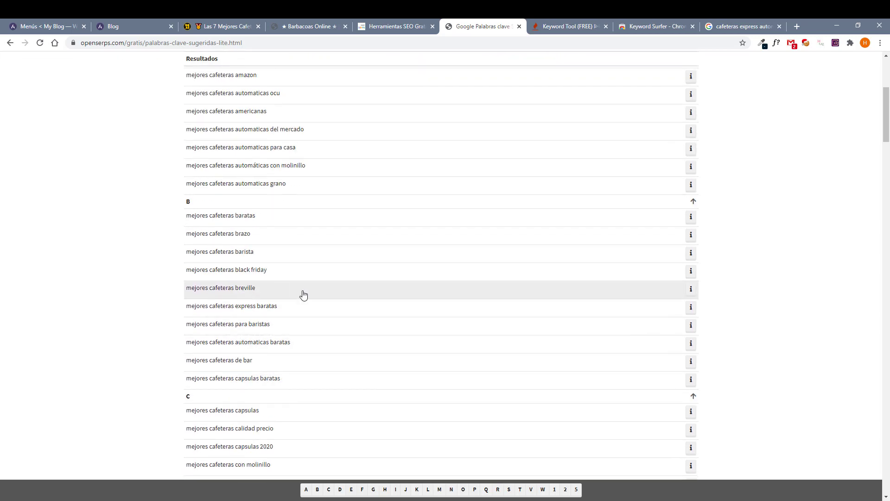
scroll(249, 378, "up", 10)
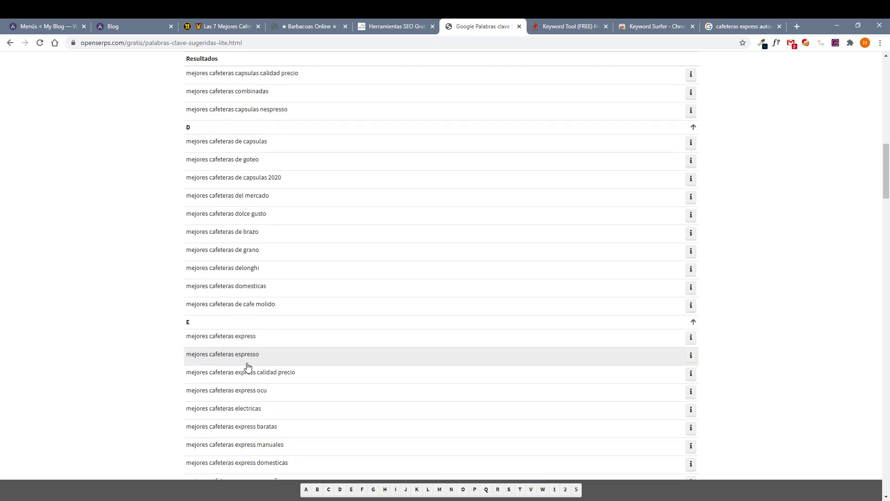
scroll(249, 375, "up", 1)
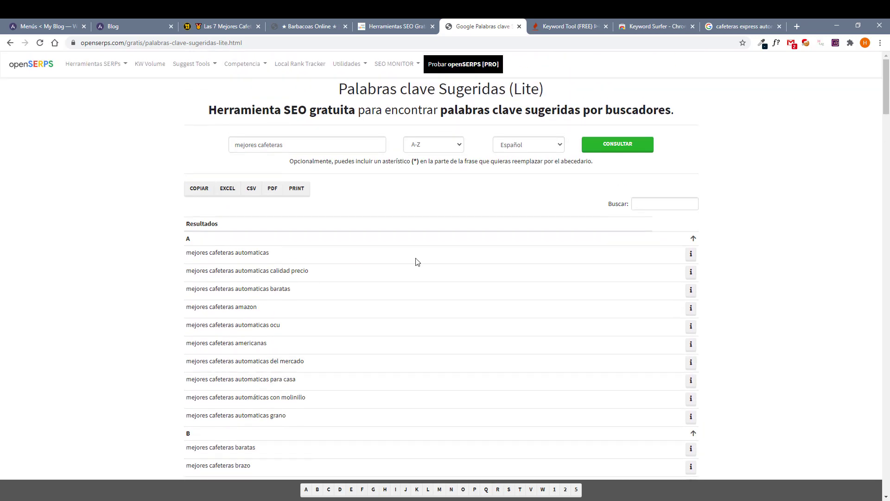
Search Keyword Tool for "mejores cafeteras" on Google with Spain / Spanish - Español.
left_click(554, 27)
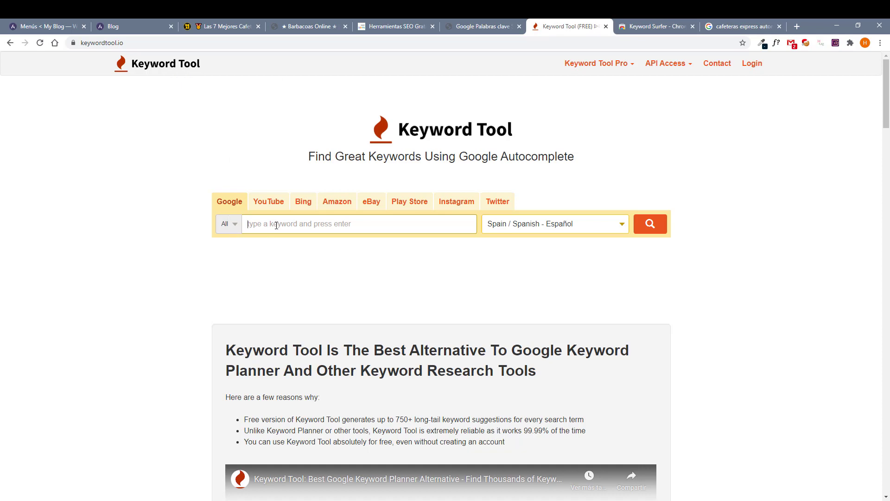
left_click(276, 225)
type("mejore")
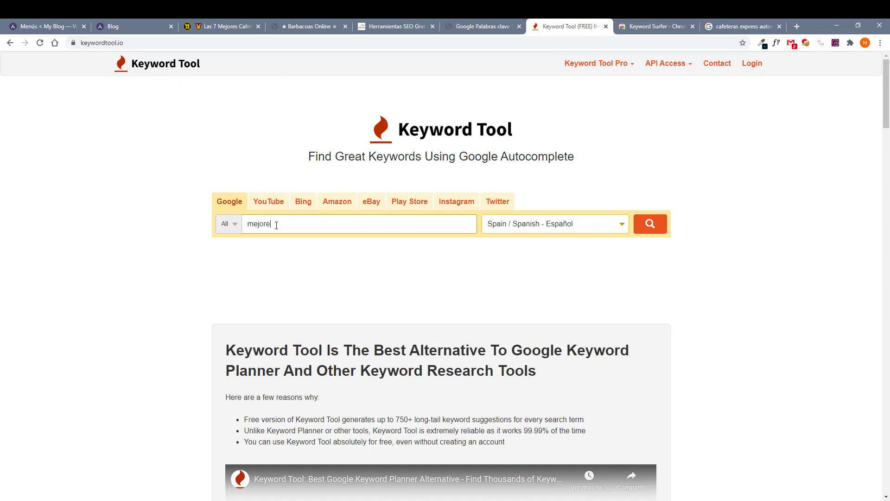
type("s cafeteras")
left_click(651, 224)
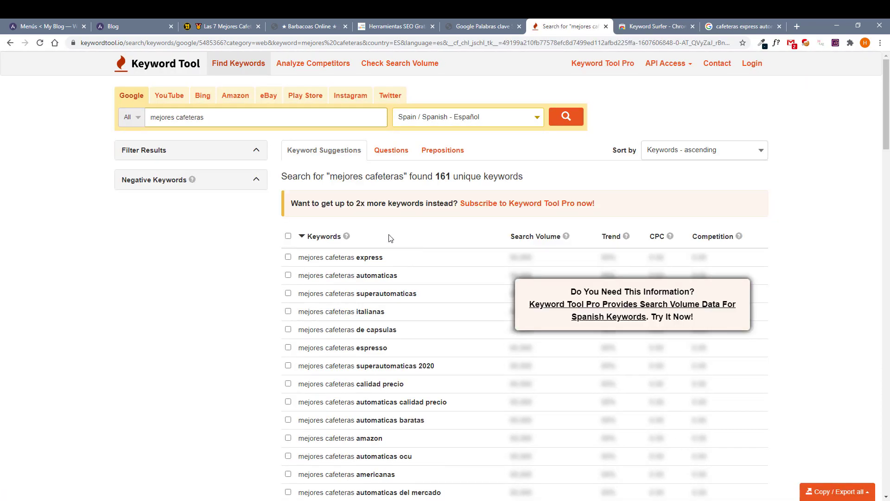
Look through Keyword Tool's keyword suggestions for "mejores cafeteras" and return to the start of the results.
scroll(390, 324, "down", 5)
scroll(383, 306, "down", 3)
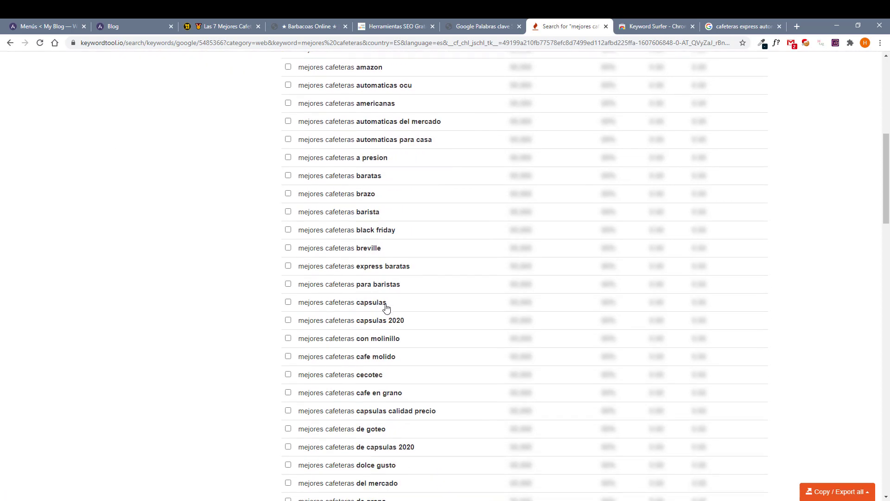
scroll(385, 308, "up", 5)
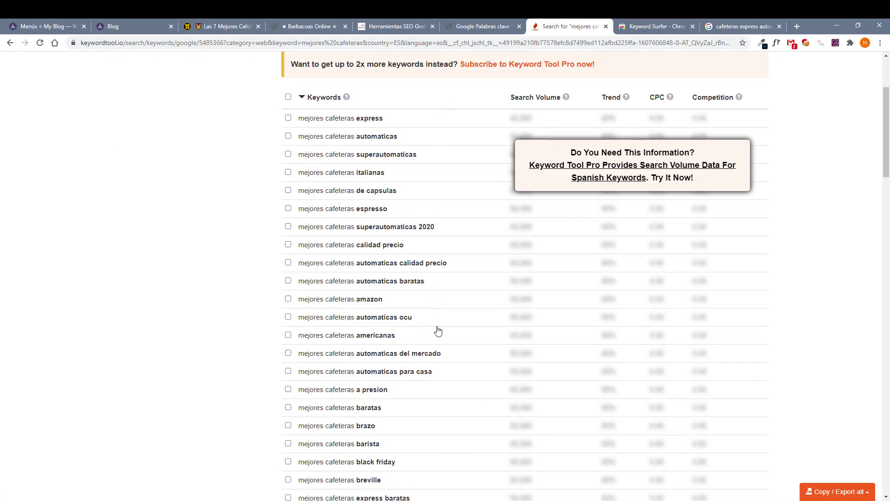
scroll(435, 332, "up", 3)
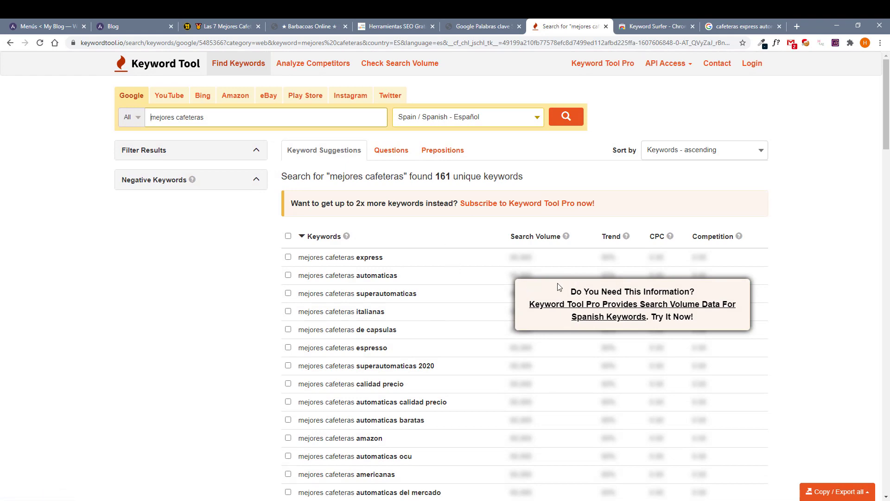
Open the Keyword Tool Pro page from the search volume notice and find its subscription plan comparison.
left_click(599, 314)
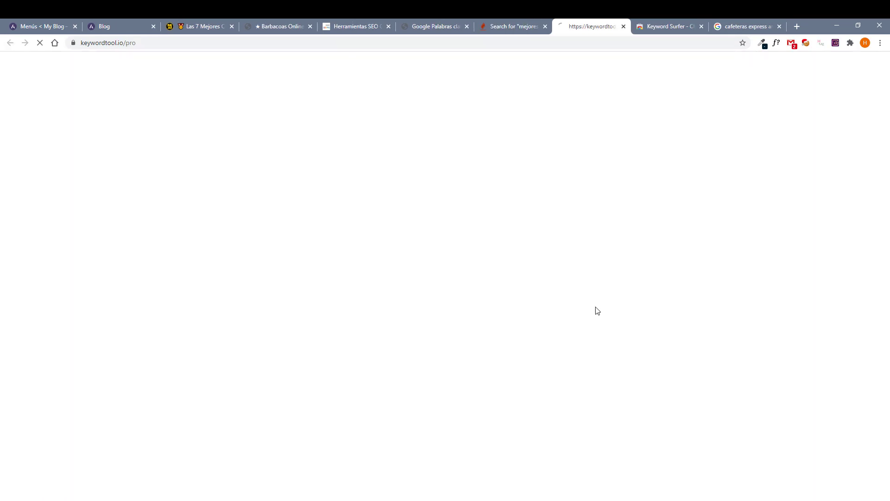
scroll(385, 368, "down", 9)
scroll(385, 368, "down", 20)
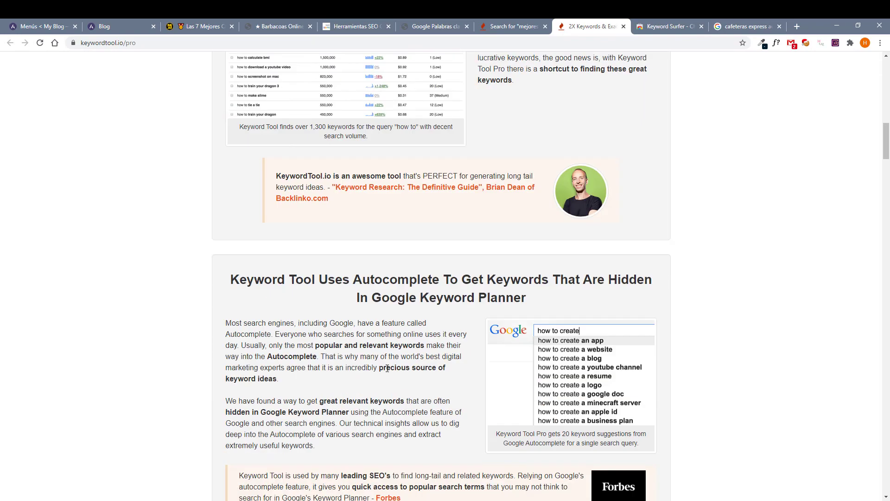
scroll(391, 378, "down", 20)
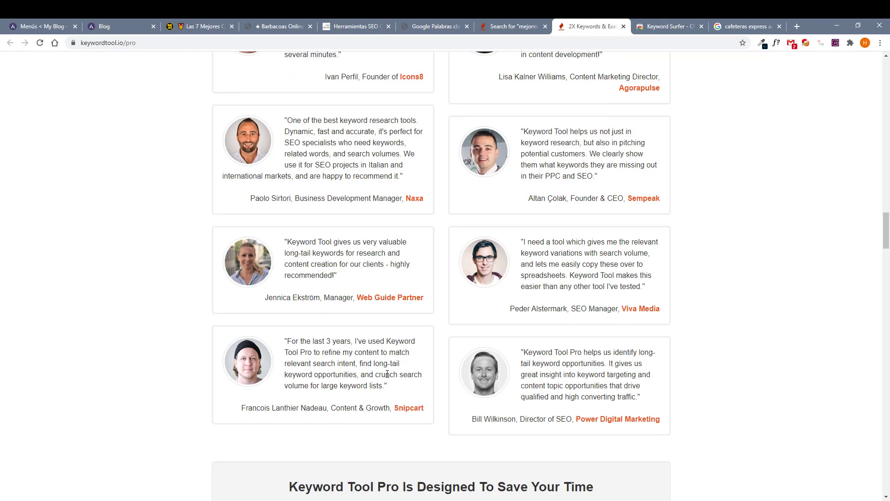
scroll(407, 375, "down", 7)
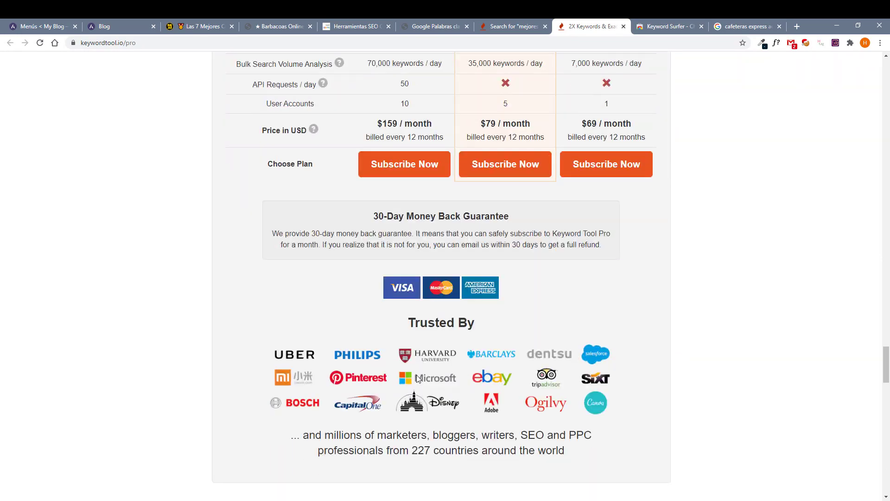
scroll(394, 398, "up", 6)
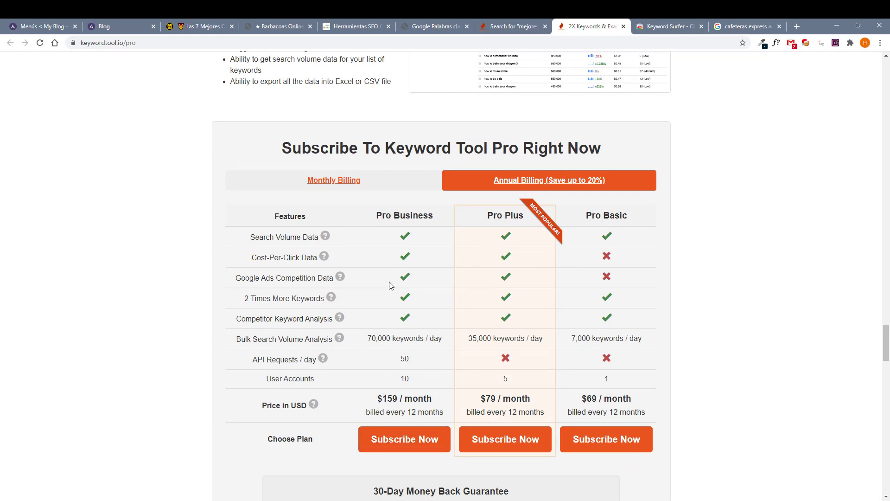
Compare the Pro Business plan's price under monthly and annual billing.
left_click(377, 186)
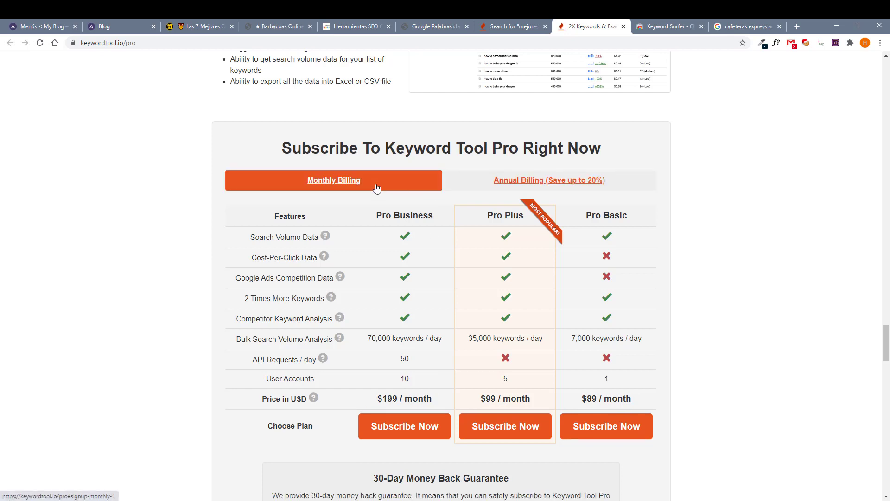
double_click(389, 399)
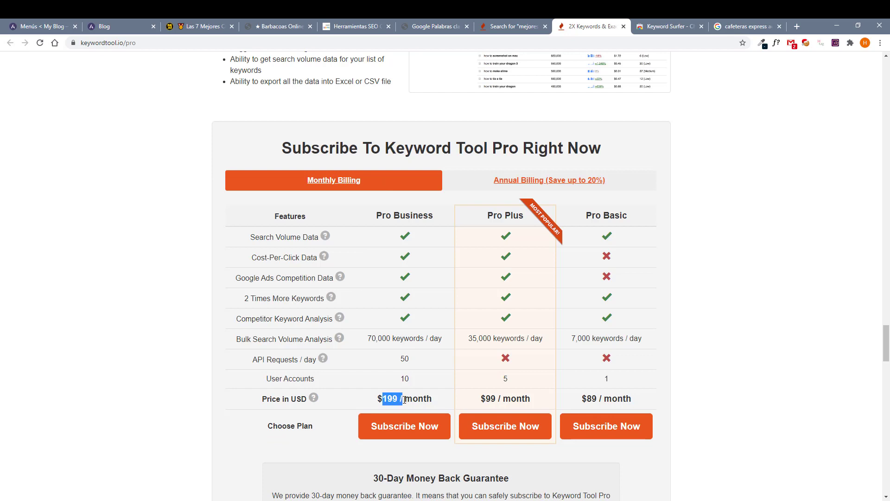
left_click(565, 185)
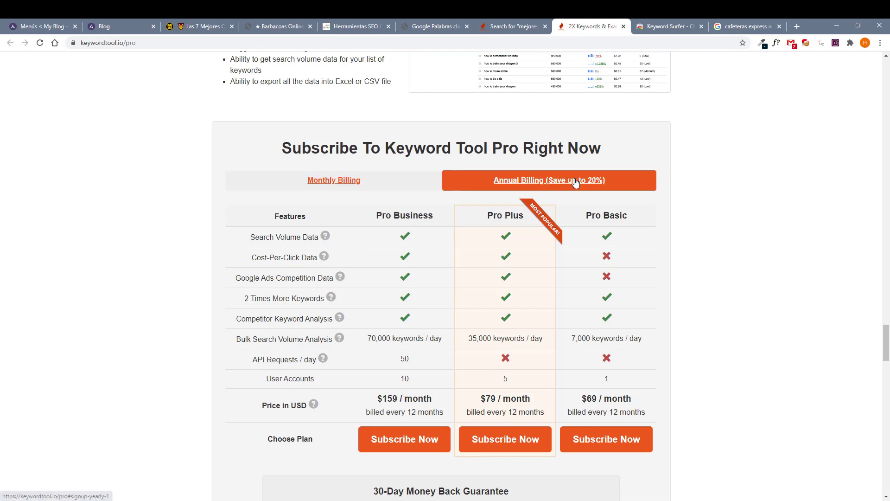
double_click(388, 399)
left_click(385, 400)
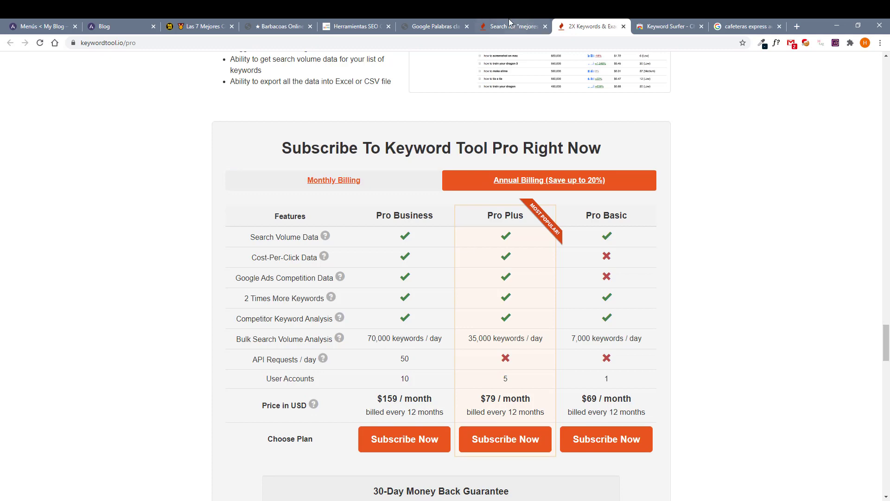
View the openSERPS plans and prices and highlight the monthly KW Ideas Plus price.
left_click(436, 26)
left_click(353, 27)
scroll(485, 363, "up", 6)
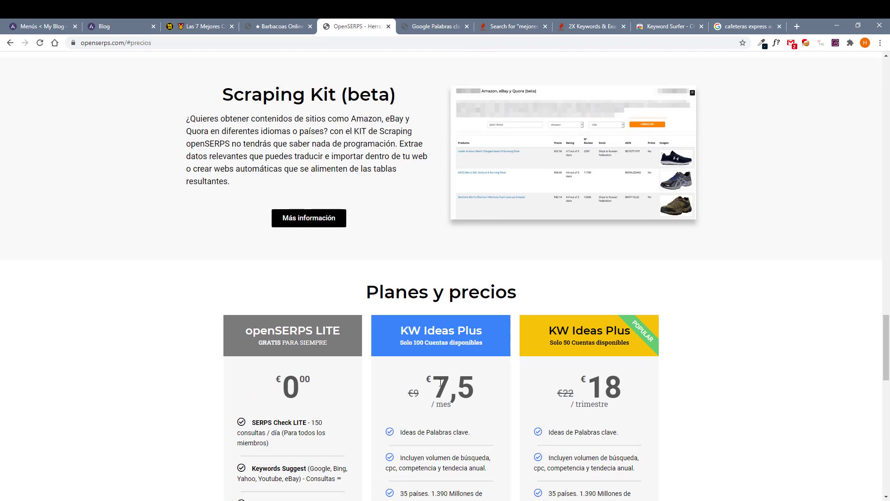
double_click(447, 380)
left_click(447, 380)
double_click(447, 381)
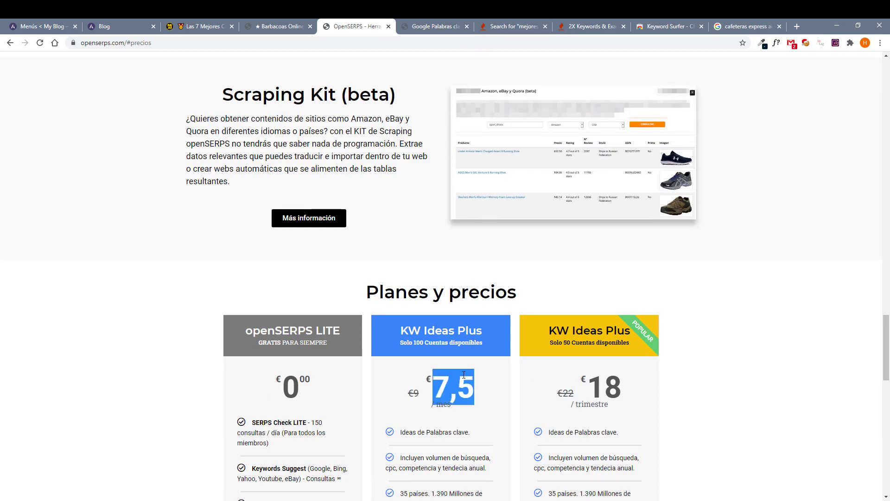
left_click(447, 382)
Review the features of the openSERPS LITE and KW Ideas Plus plans and return to the Keyword Tool Pro plans.
scroll(431, 394, "down", 4)
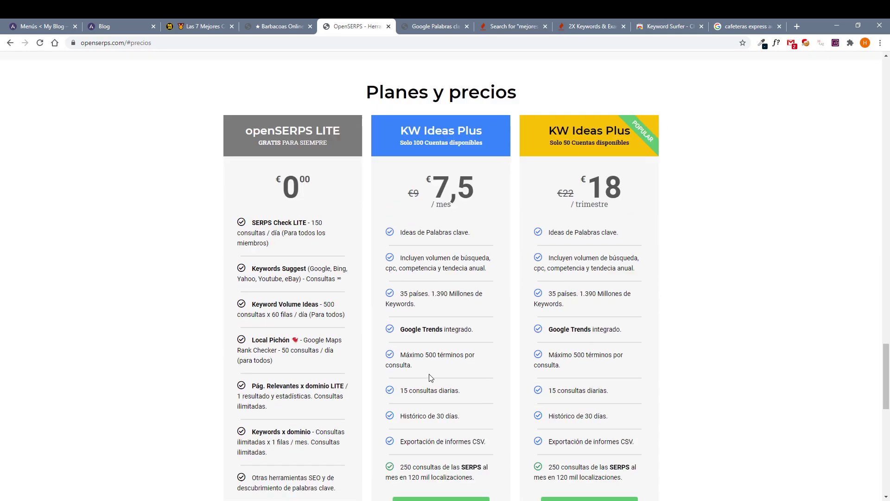
scroll(371, 390, "up", 4)
scroll(310, 387, "down", 1)
scroll(310, 387, "down", 3)
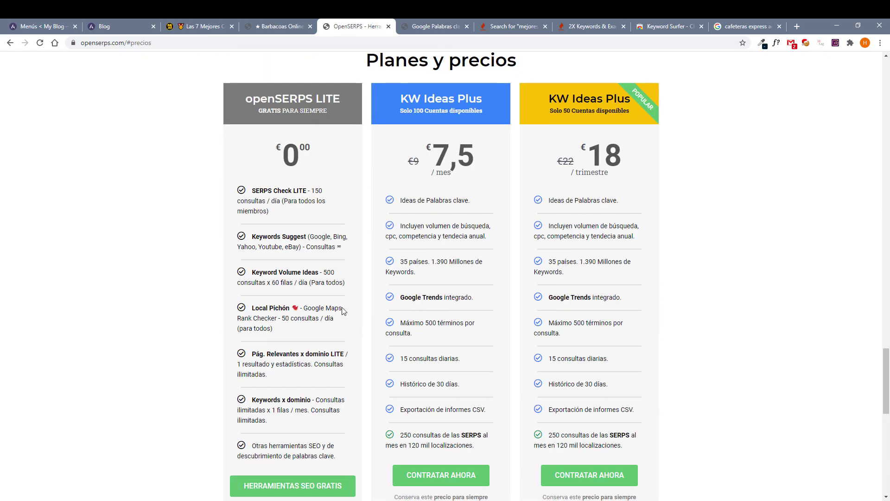
scroll(344, 310, "up", 4)
left_click(550, 23)
left_click(589, 26)
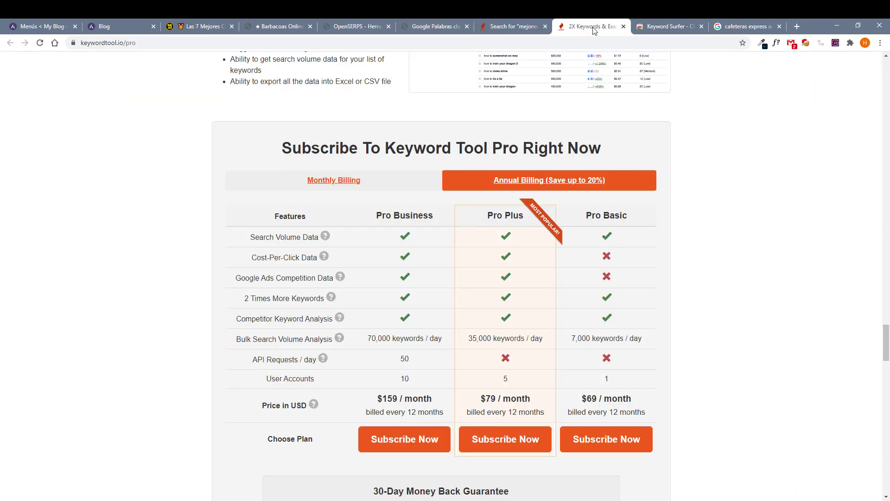
View the Keyword Surfer extension's store page and check its search volume and cost-per-click data for "cafeteras express automaticas" on Google.
left_click(673, 23)
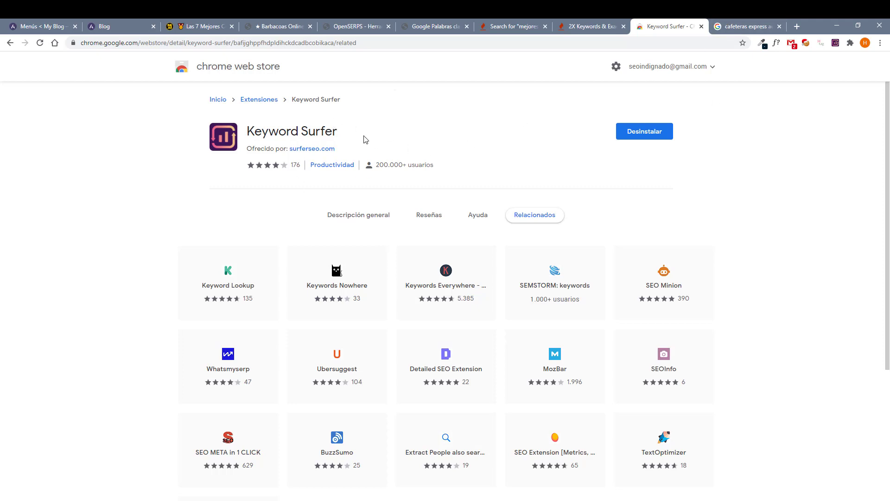
left_click(747, 26)
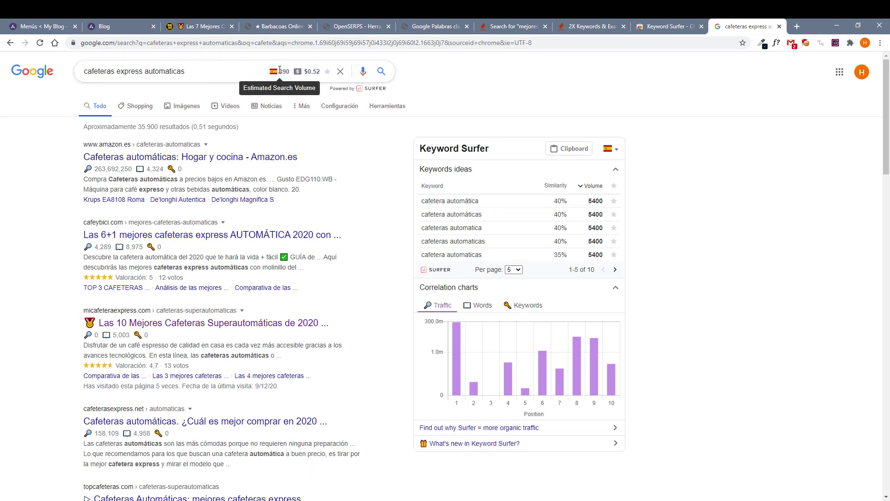
mouse_move(288, 69)
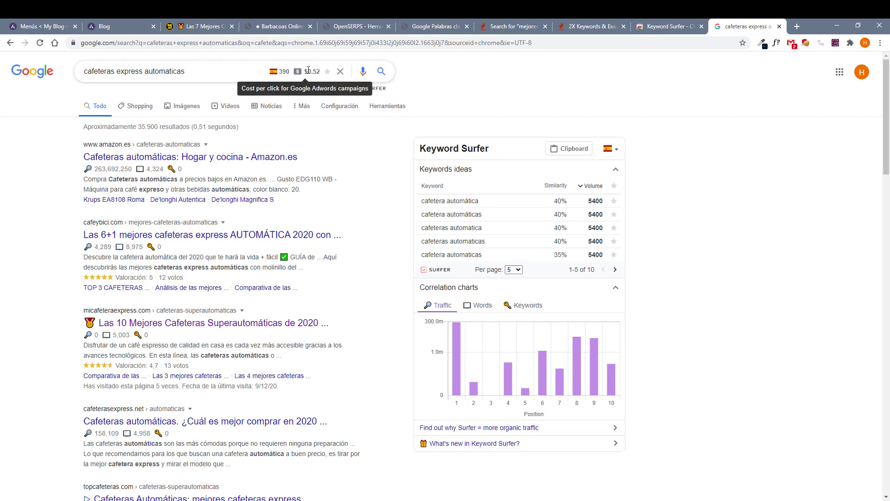
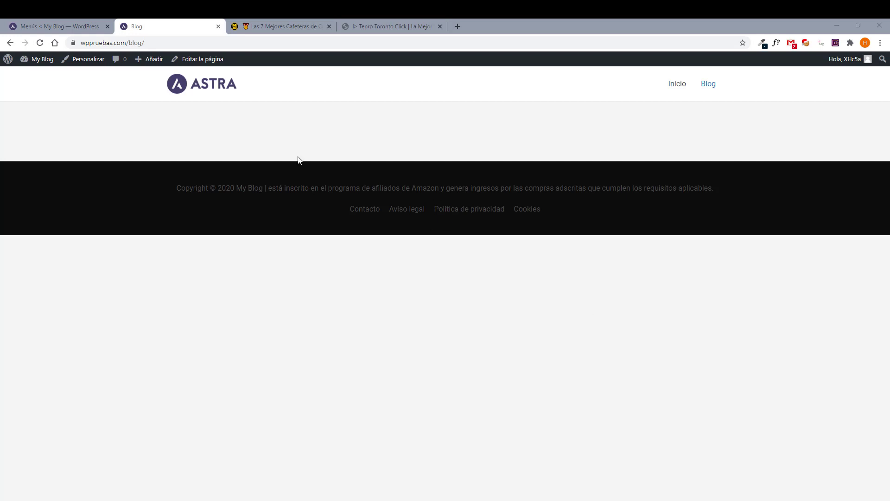
View the micafeteraexpress.com capsule coffee maker article, expanding and collapsing its table of contents to check the sections.
left_click(275, 28)
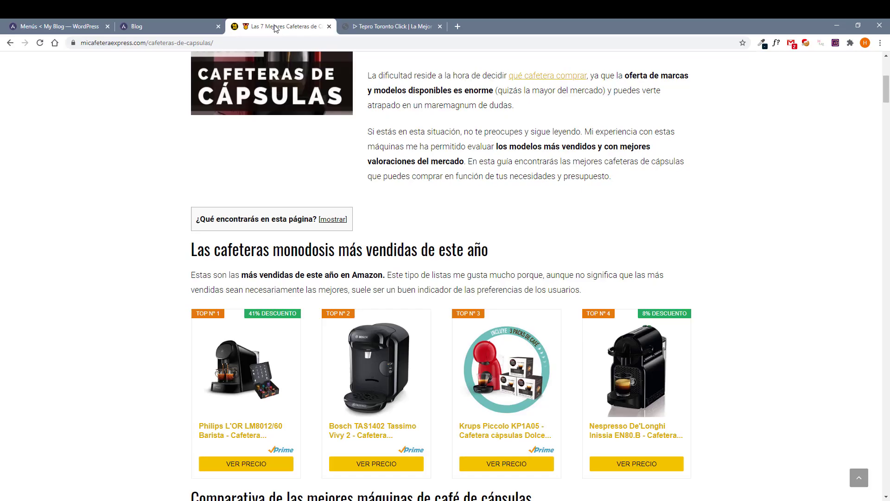
scroll(329, 141, "up", 6)
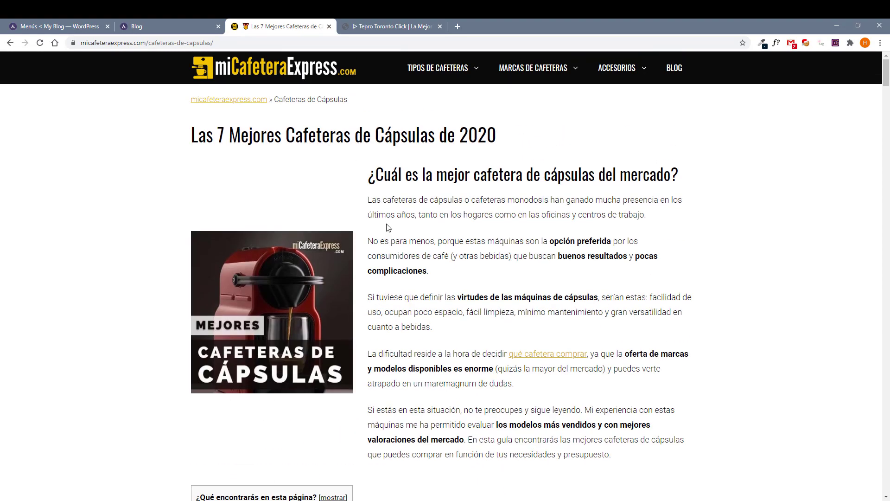
scroll(338, 267, "down", 5)
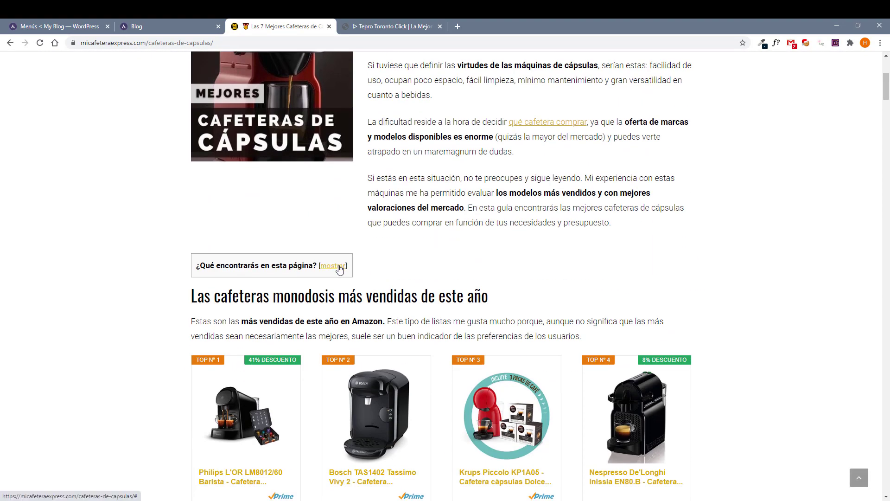
left_click(340, 267)
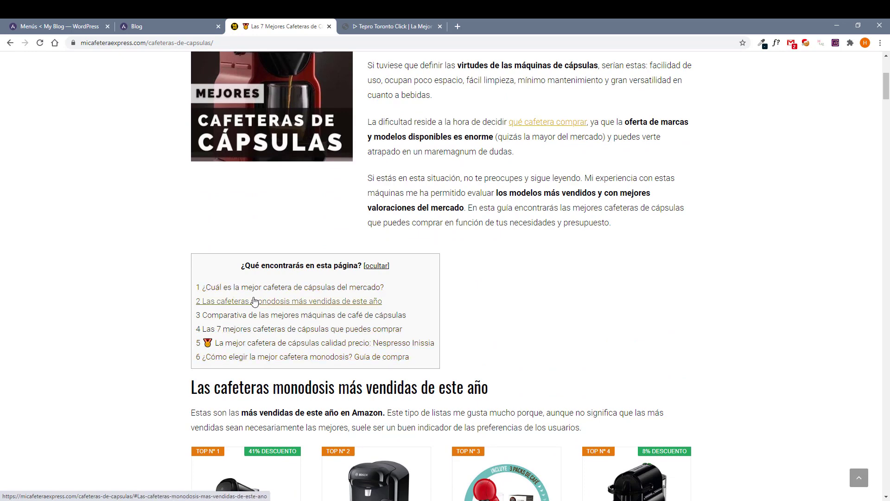
scroll(260, 325, "down", 2)
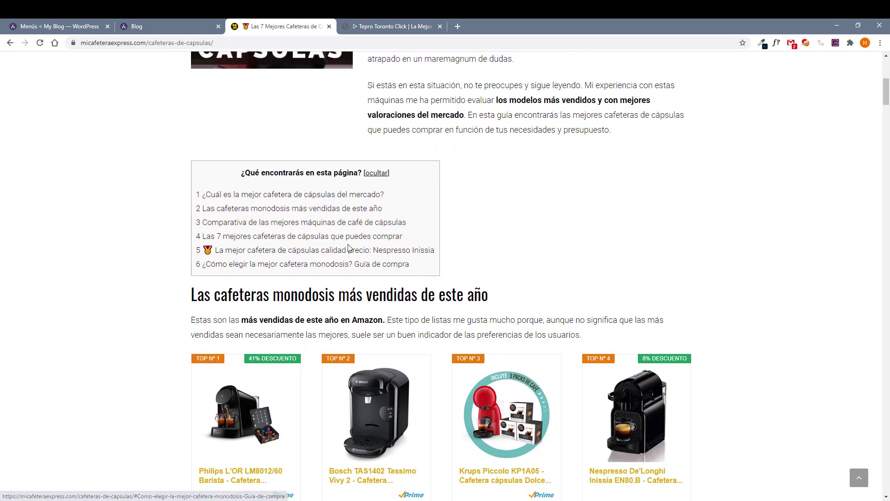
left_click(377, 173)
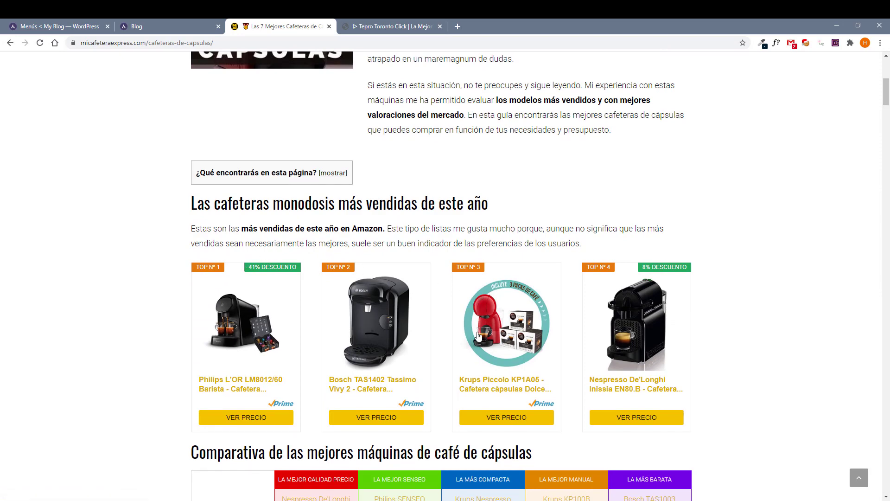
Examine the article's best-seller product boxes and the comparison table of capsule coffee machines.
scroll(260, 326, "down", 1)
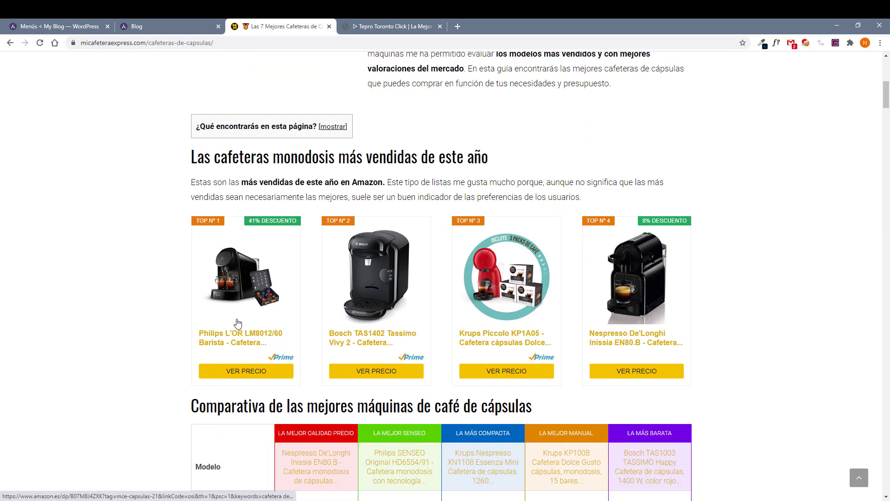
scroll(356, 227, "down", 3)
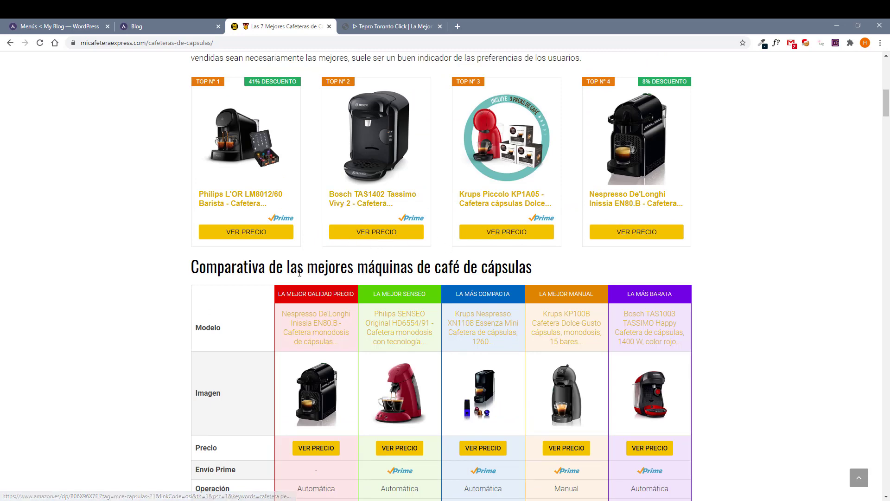
scroll(299, 272, "down", 5)
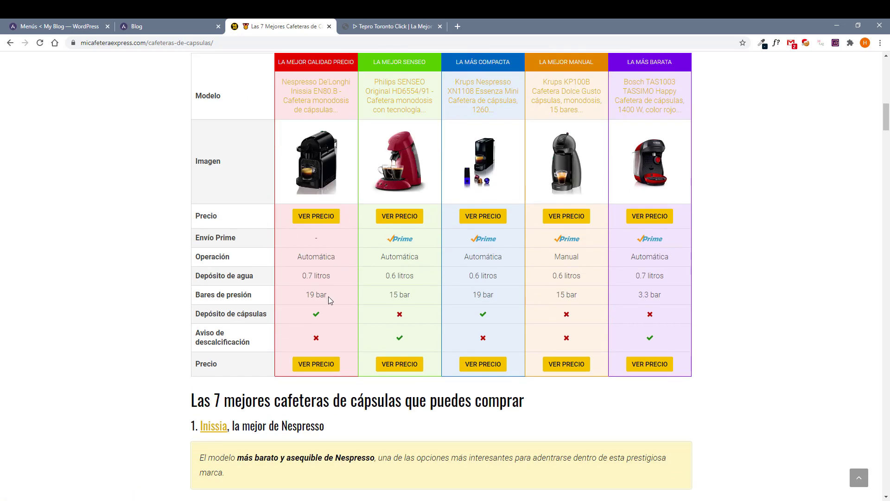
scroll(328, 302, "down", 5)
scroll(294, 230, "up", 3)
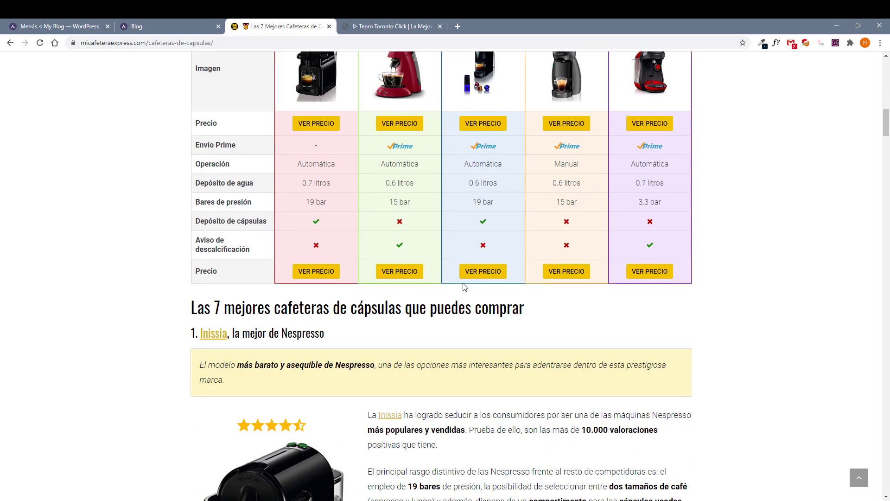
Examine the individual product reviews below the comparison table, including their ratings, pros and cons, and price buttons.
scroll(324, 278, "down", 7)
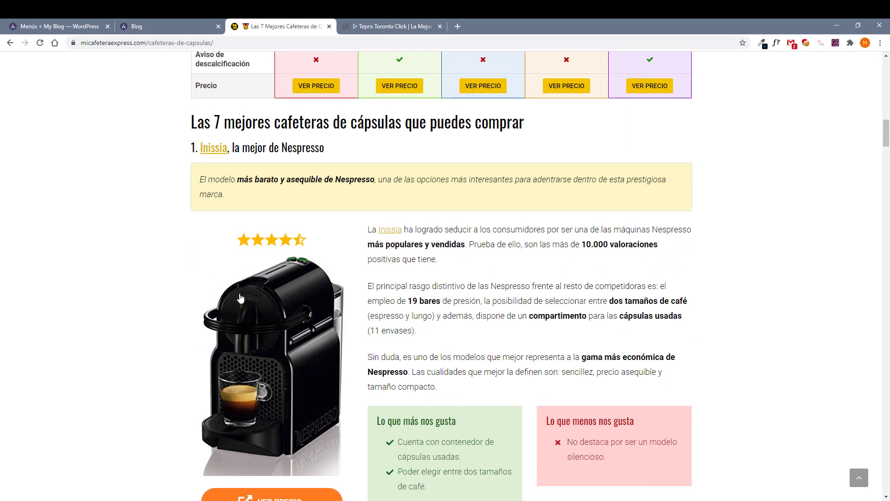
scroll(445, 253, "up", 4)
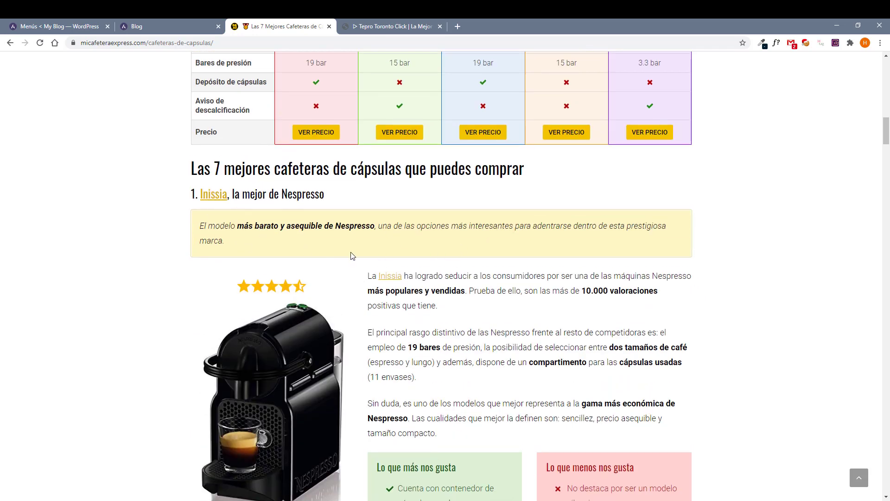
scroll(350, 286, "down", 2)
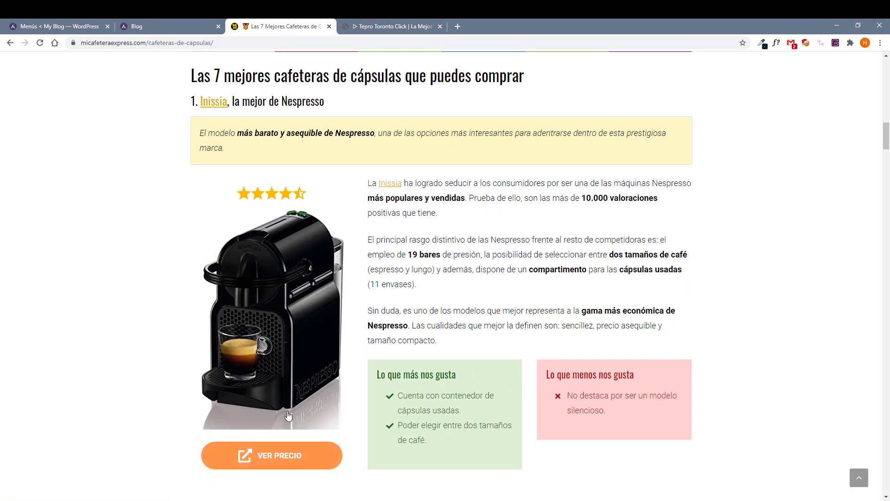
scroll(341, 424, "down", 5)
scroll(341, 424, "down", 2)
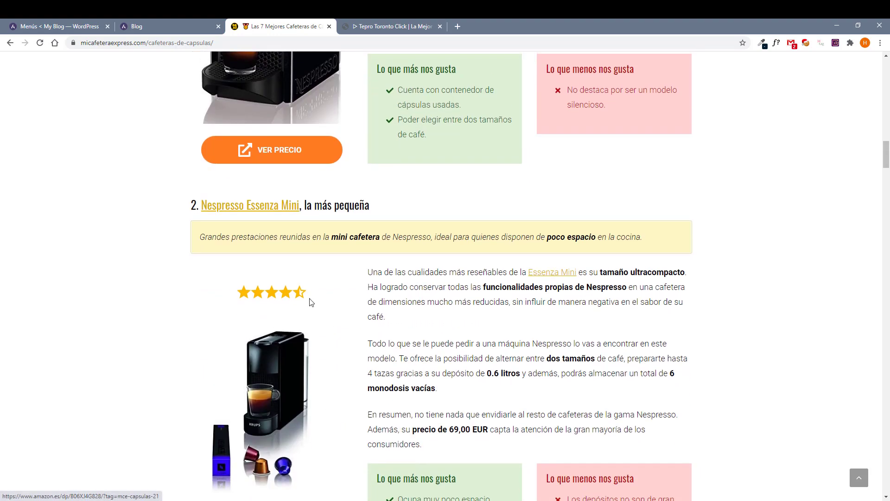
scroll(308, 303, "up", 1)
scroll(338, 268, "down", 20)
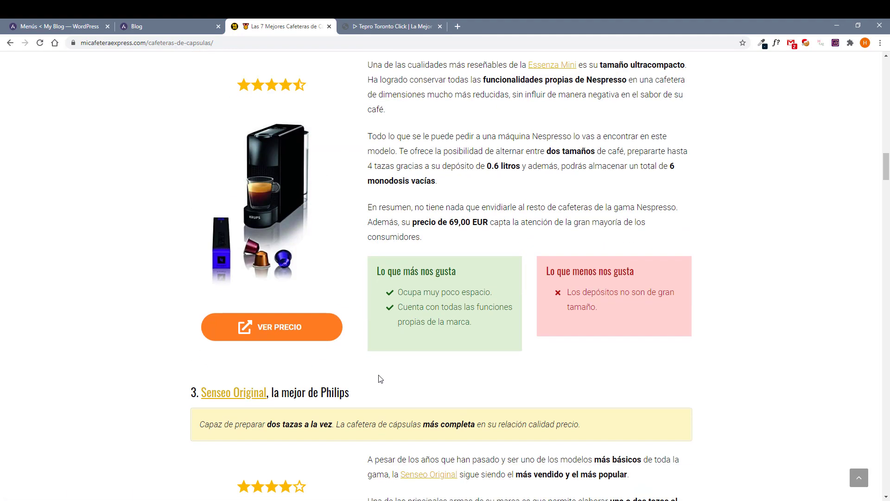
scroll(382, 378, "down", 9)
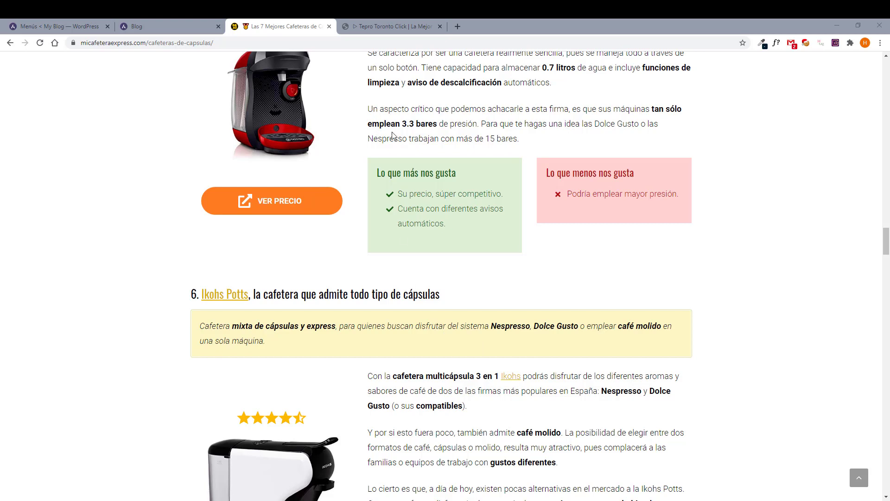
Review the Tepro Toronto barbecue article on barbacoas.online, covering its images, advantages list and Amazon product boxes.
left_click(383, 26)
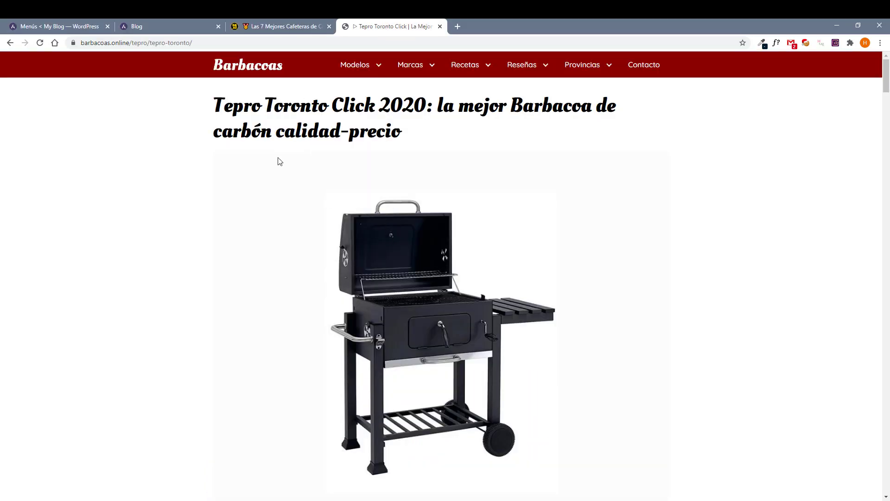
scroll(347, 246, "down", 15)
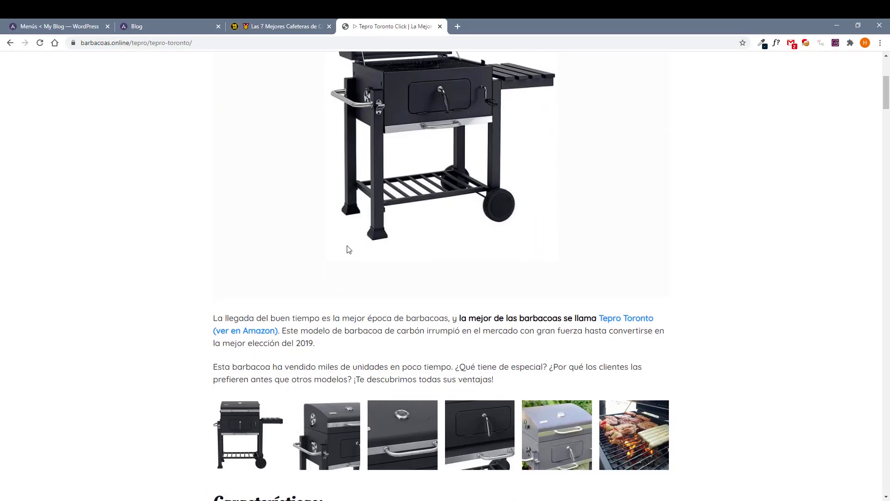
scroll(347, 246, "down", 20)
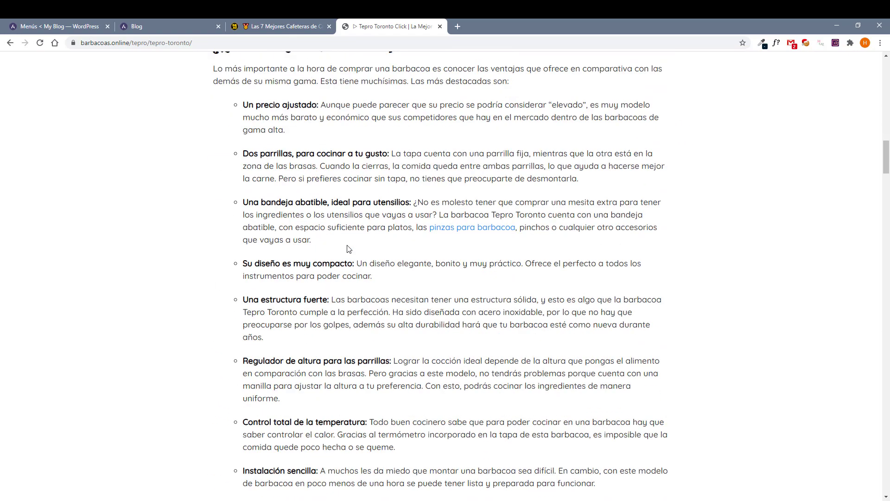
scroll(347, 243, "down", 20)
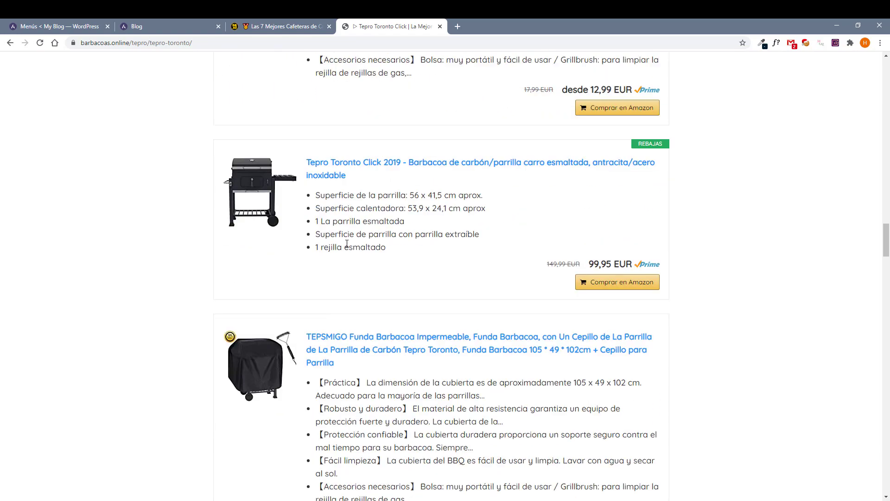
scroll(348, 249, "down", 5)
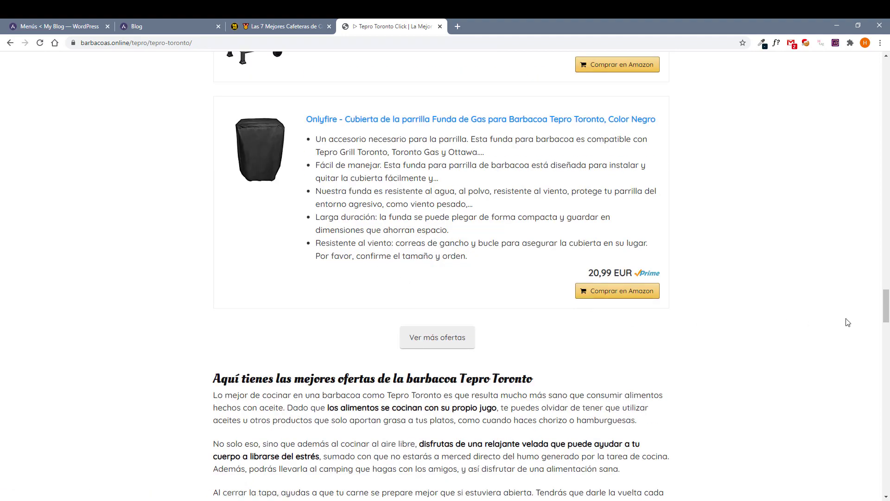
left_click_drag(885, 315, 849, 75)
Open the barbacoas.online home page and examine its review grid, price catalogue, barbecue types, brands and advice sections.
key("F5")
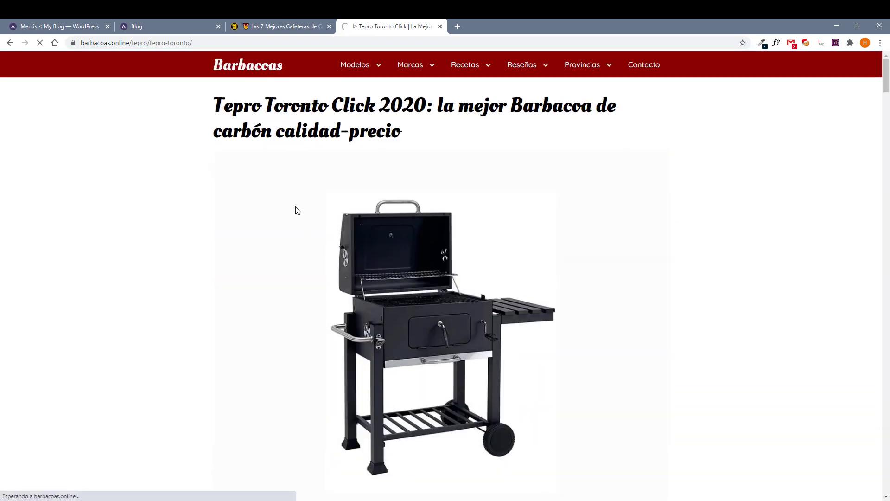
scroll(427, 293, "down", 2)
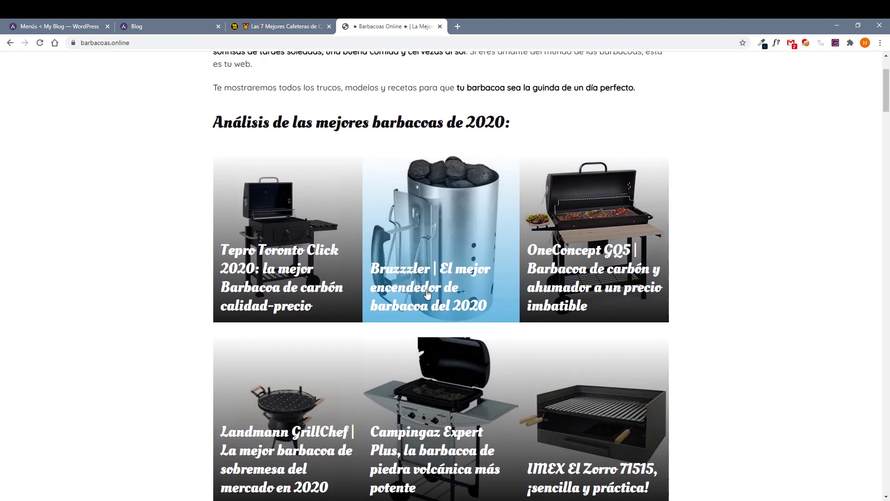
scroll(427, 293, "down", 5)
scroll(308, 260, "down", 5)
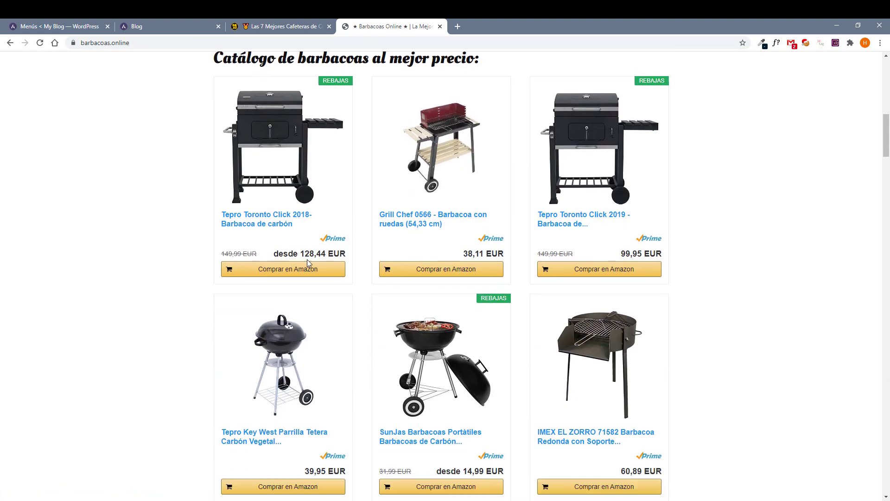
scroll(307, 260, "down", 15)
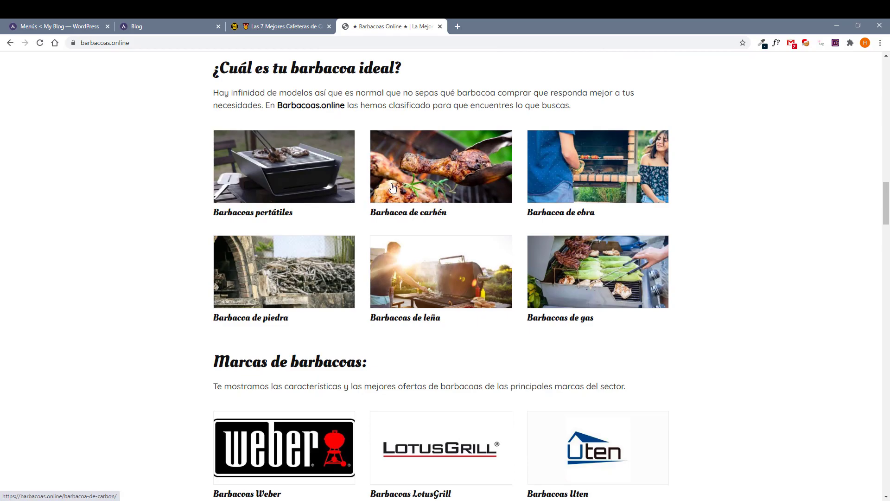
scroll(392, 187, "down", 20)
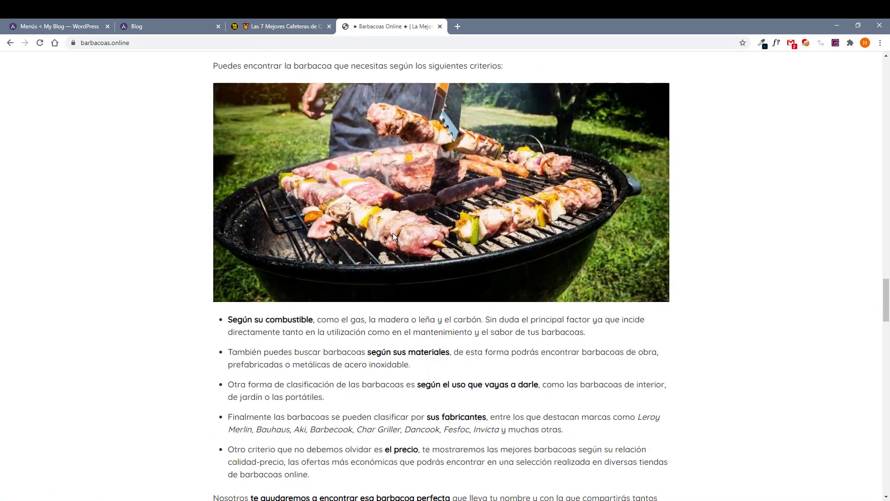
scroll(393, 234, "down", 20)
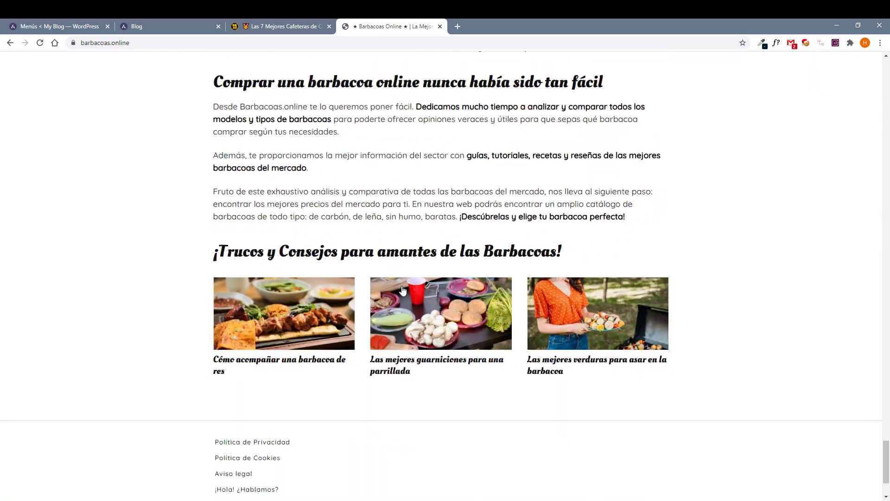
scroll(403, 290, "up", 20)
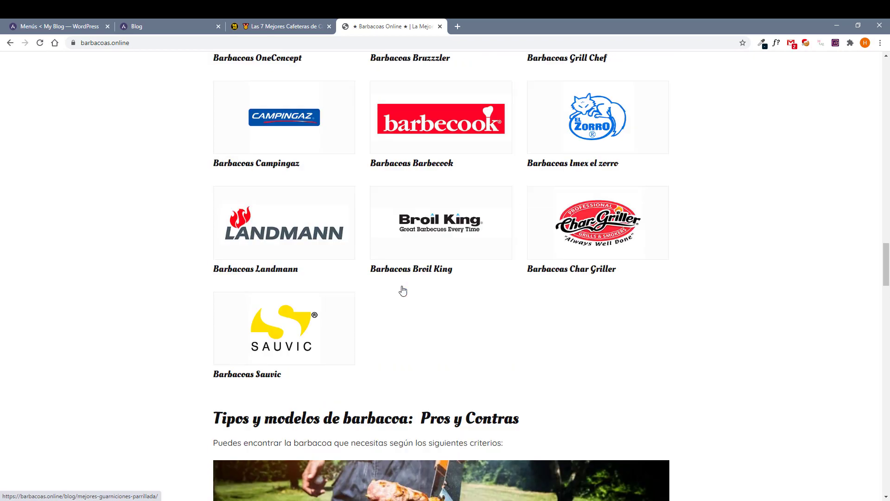
scroll(403, 290, "up", 10)
scroll(403, 290, "up", 5)
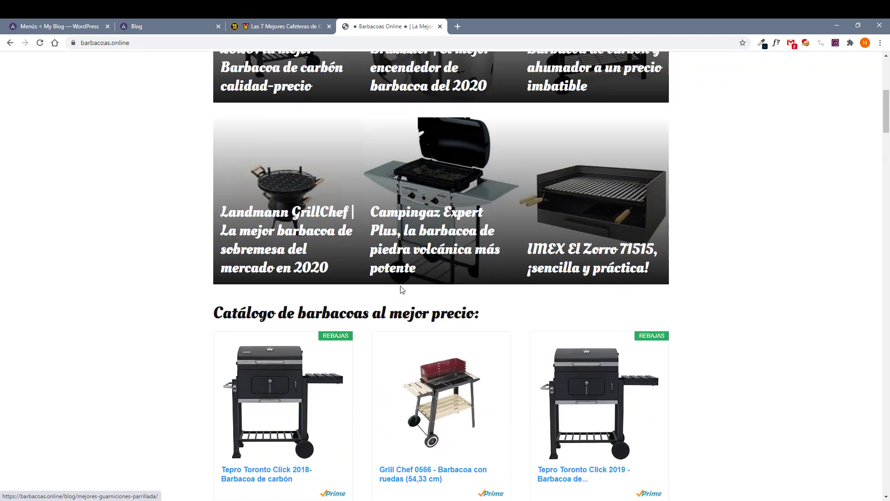
Return to the WordPress dashboard and search the directory of new plugins for "toc".
left_click(74, 29)
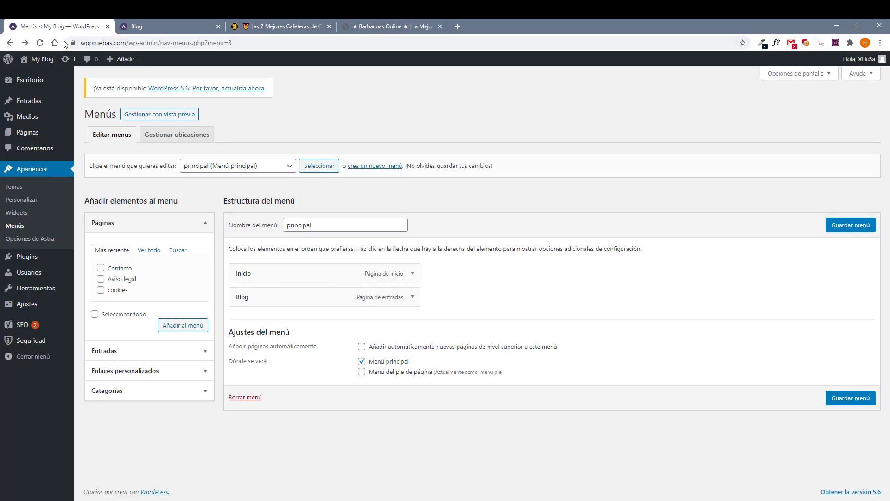
mouse_move(25, 260)
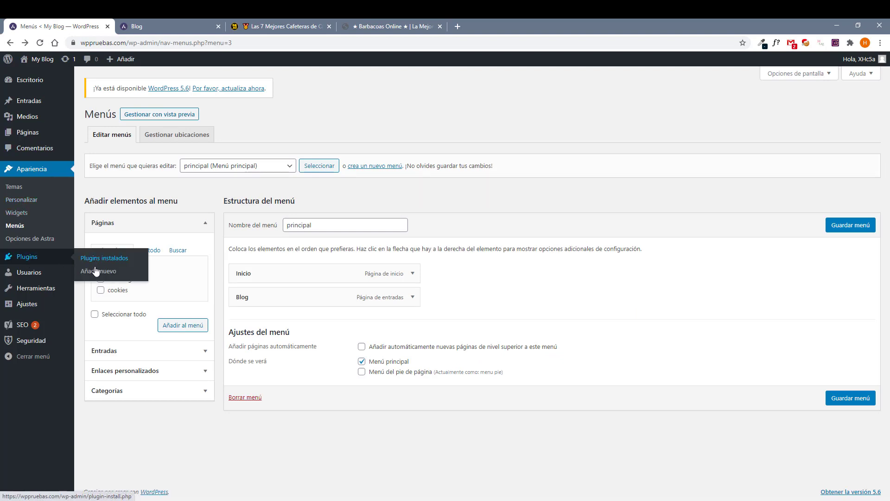
left_click(99, 274)
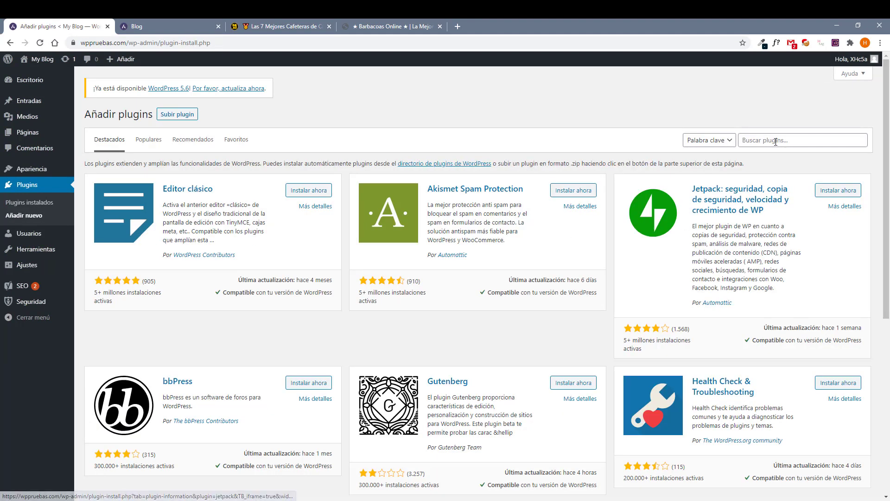
left_click(775, 139)
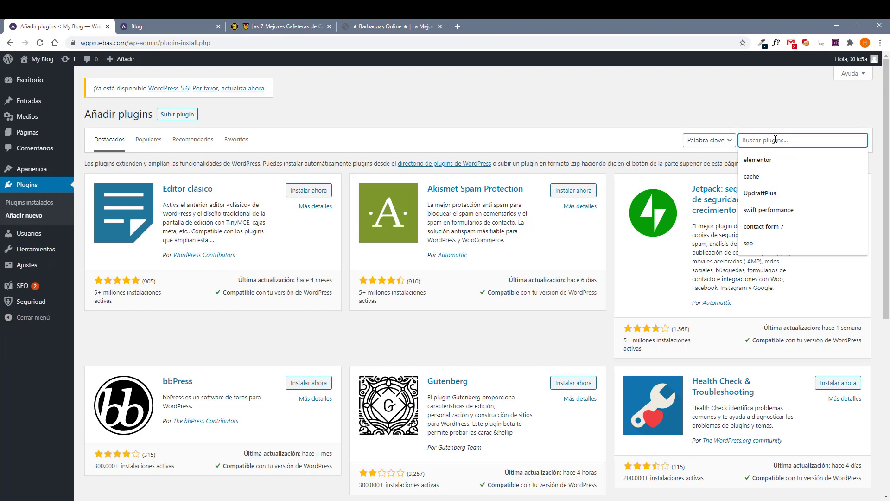
type("toc")
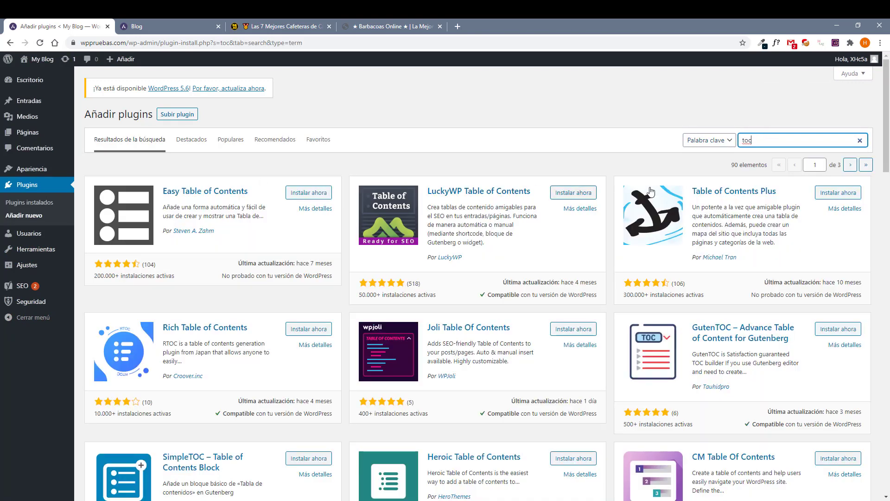
Install and activate the Table of Contents Plus plugin and open its TOC+ settings page.
left_click(848, 193)
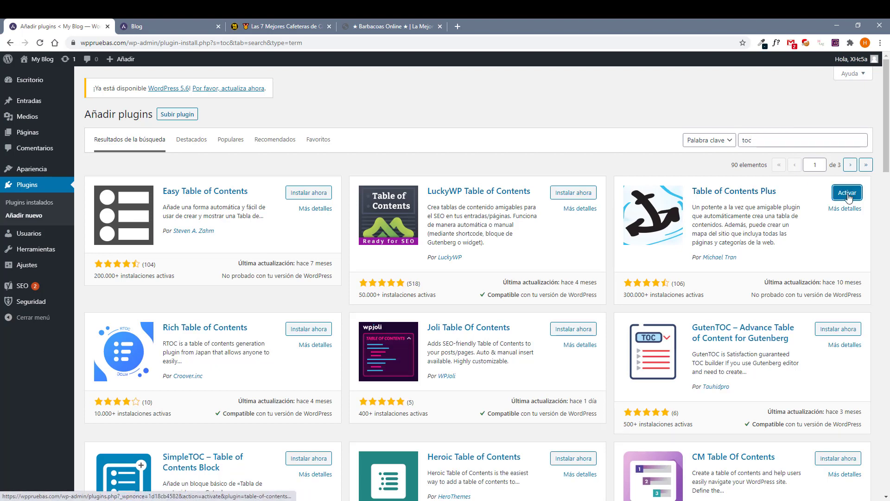
left_click(843, 197)
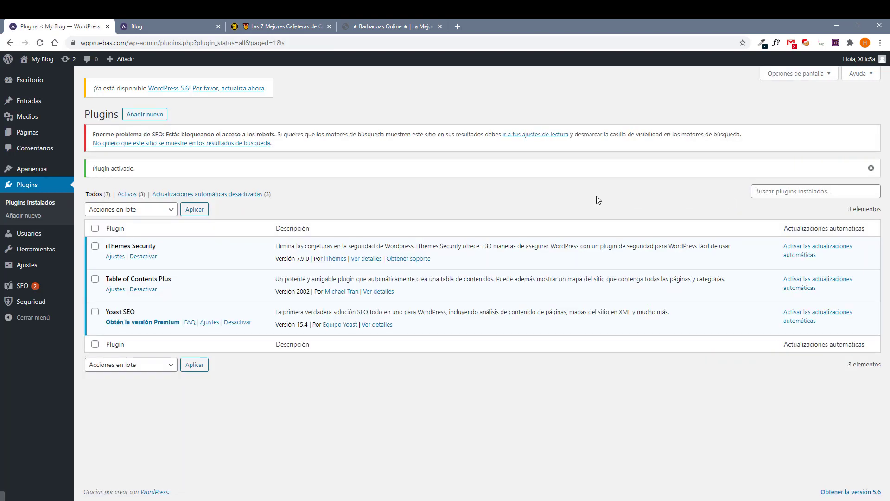
mouse_move(28, 266)
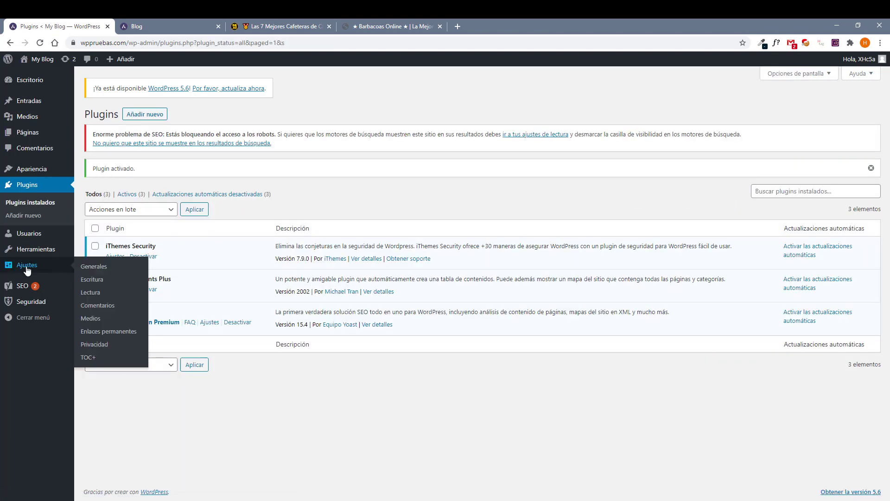
left_click(86, 357)
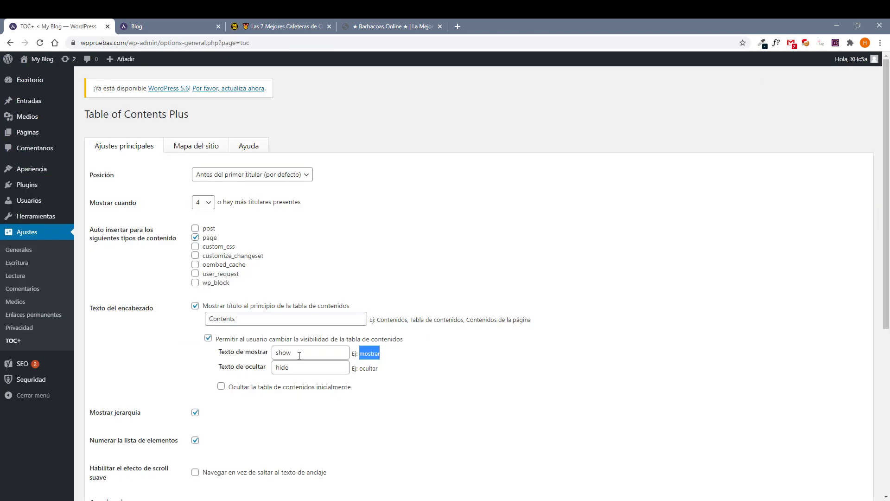
Set the table of contents' show text to "Mostrar" and its hide text to "Ocultar".
left_click_drag(276, 354, 290, 355)
type("M")
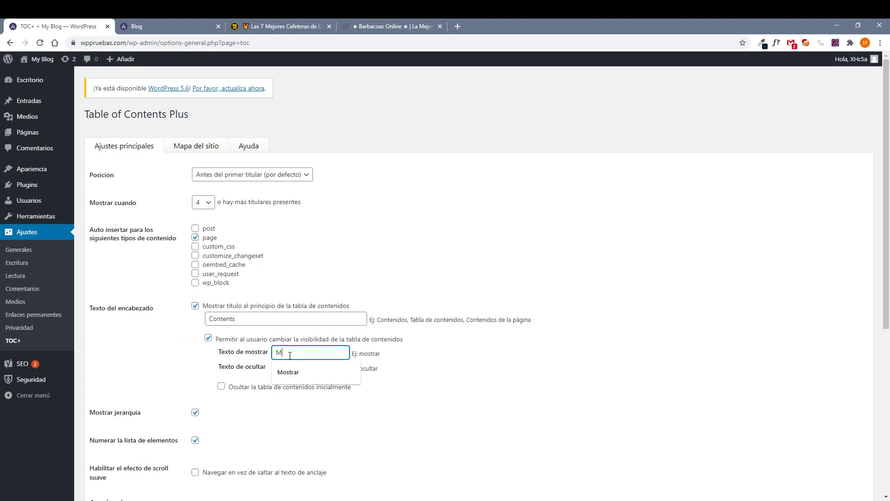
left_click(288, 372)
double_click(282, 367)
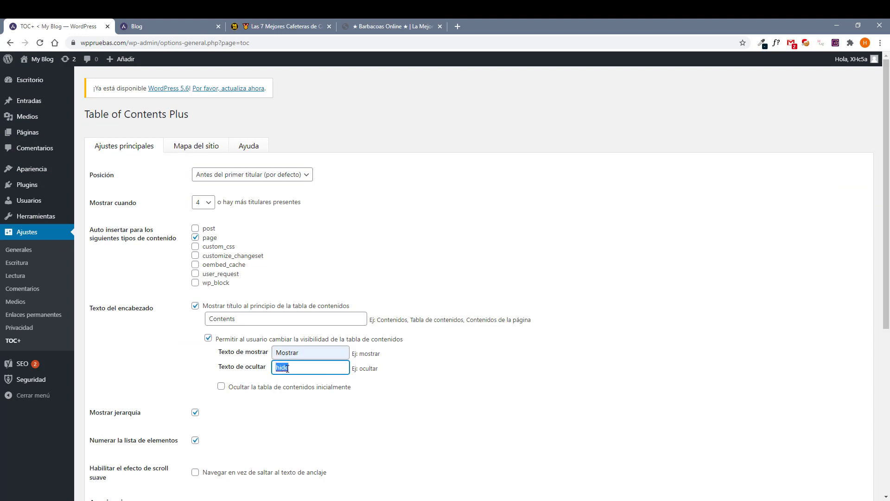
key("BackSpace")
type("o")
left_click(288, 386)
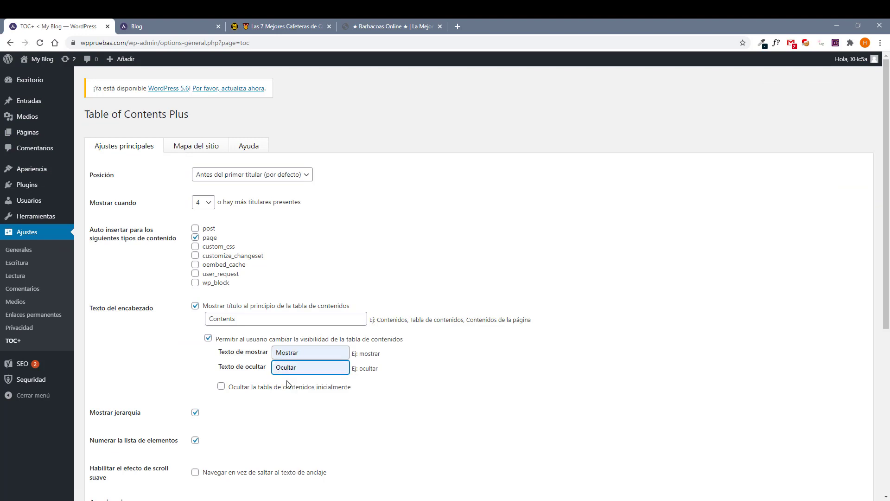
Change the title displayed above the table of contents to "Tabla de contenido".
double_click(249, 318)
key("BackSpace")
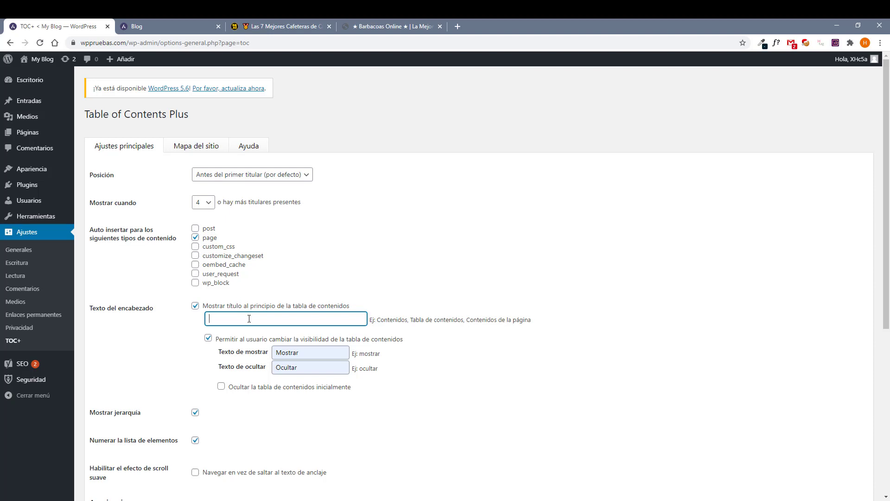
type("Tabla de contenido")
left_click(260, 336)
left_click(458, 347)
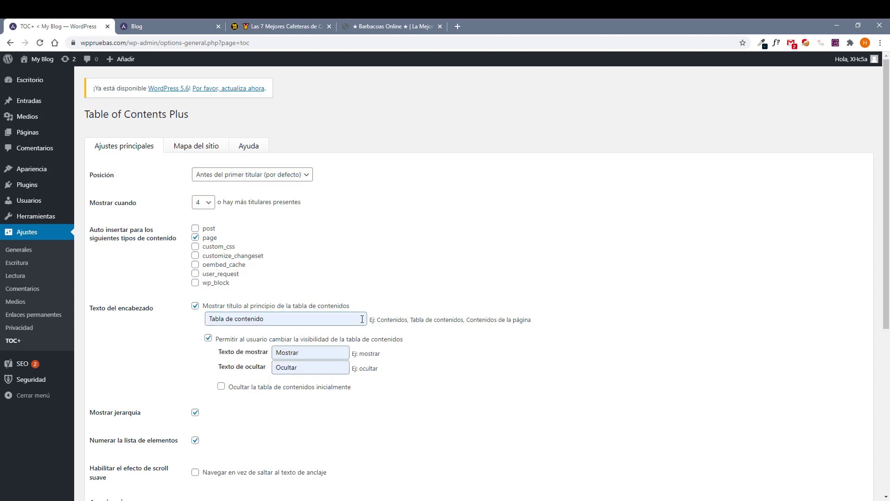
Disable automatic insertion for the page content type and turn off numbering of the list items.
left_click(195, 238)
scroll(204, 302, "down", 2)
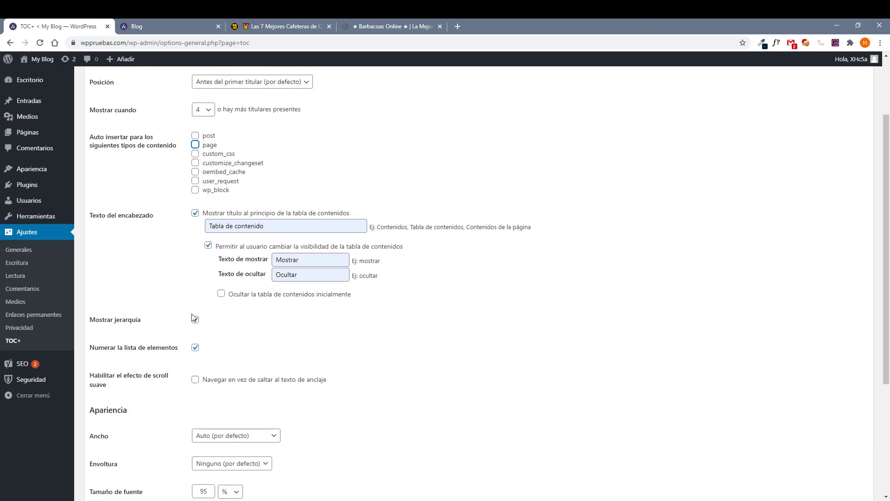
left_click(195, 348)
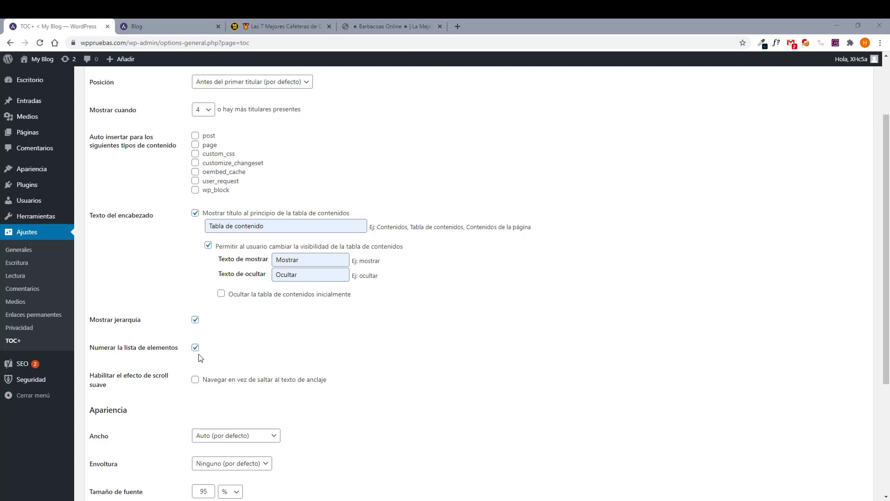
left_click(195, 348)
In the advanced options, exclude heading levels h1, h4, h5 and h6 from the table of contents and save the settings.
scroll(246, 348, "down", 4)
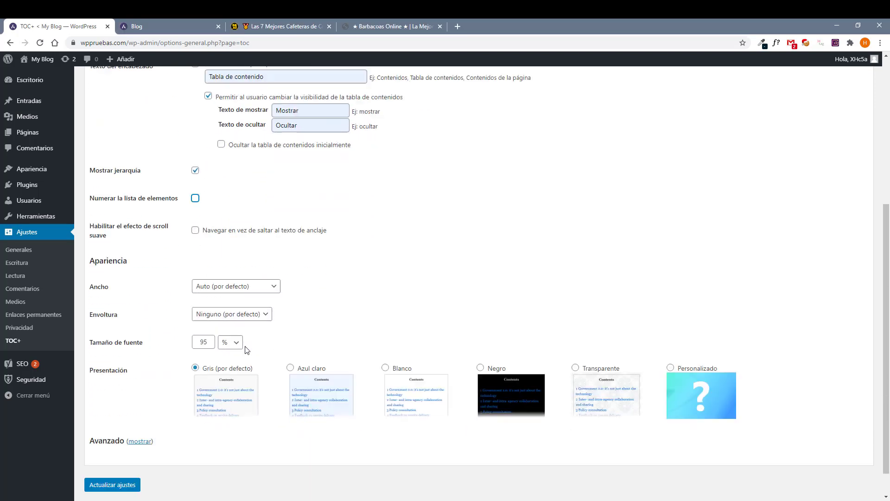
left_click(148, 410)
scroll(200, 209, "down", 10)
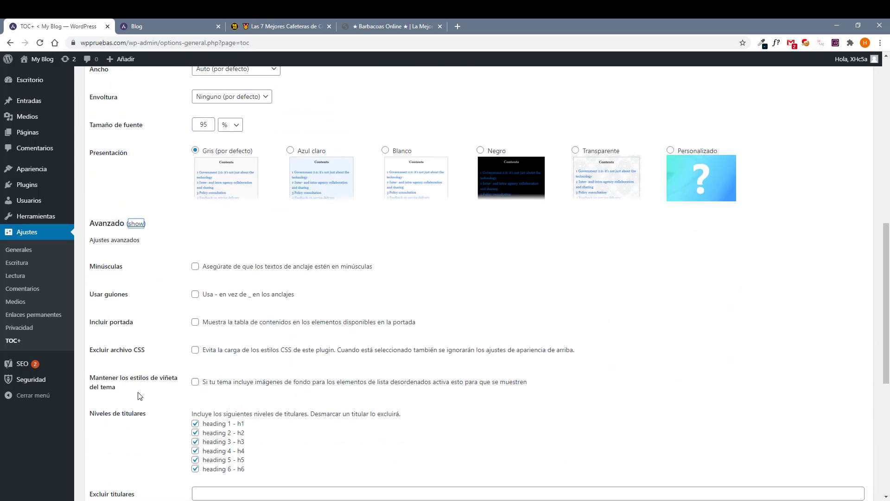
left_click(196, 190)
scroll(183, 253, "up", 2)
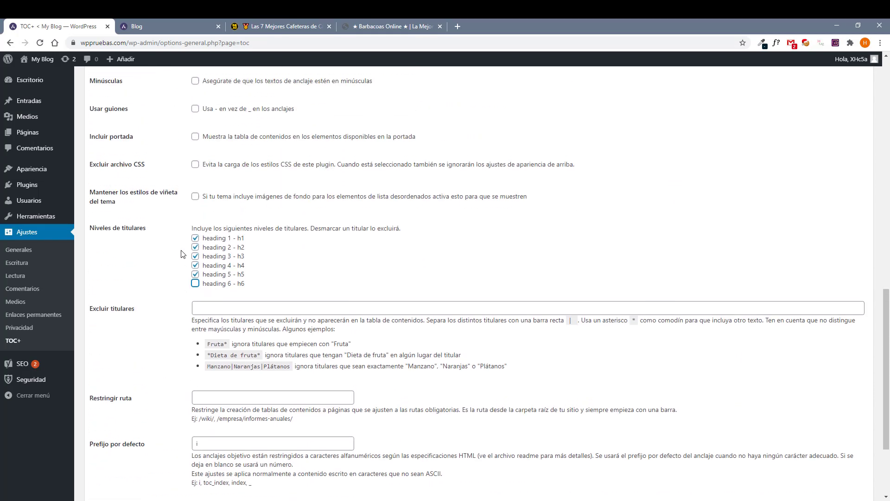
left_click(195, 274)
left_click(195, 265)
left_click(195, 238)
scroll(140, 371, "down", 3)
left_click(123, 455)
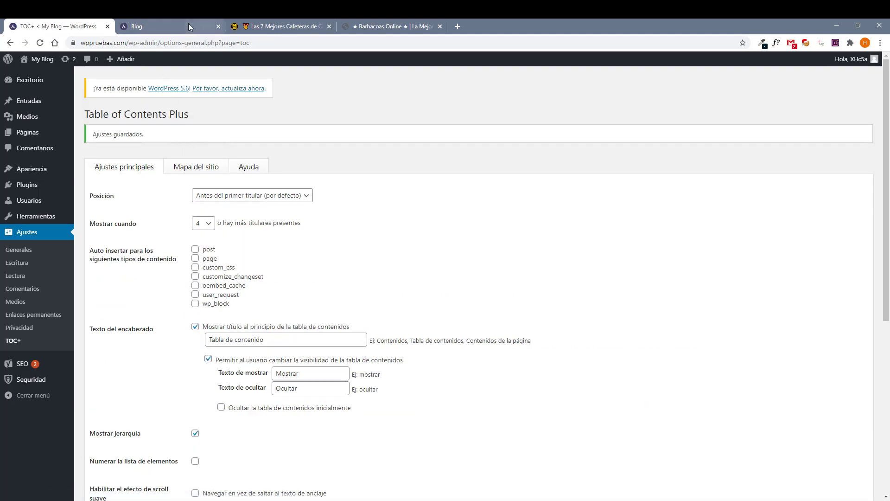
Reopen the advanced TOC+ options and read the usage note on placing the table manually with the [toc] shortcode.
left_click(166, 26)
left_click(74, 22)
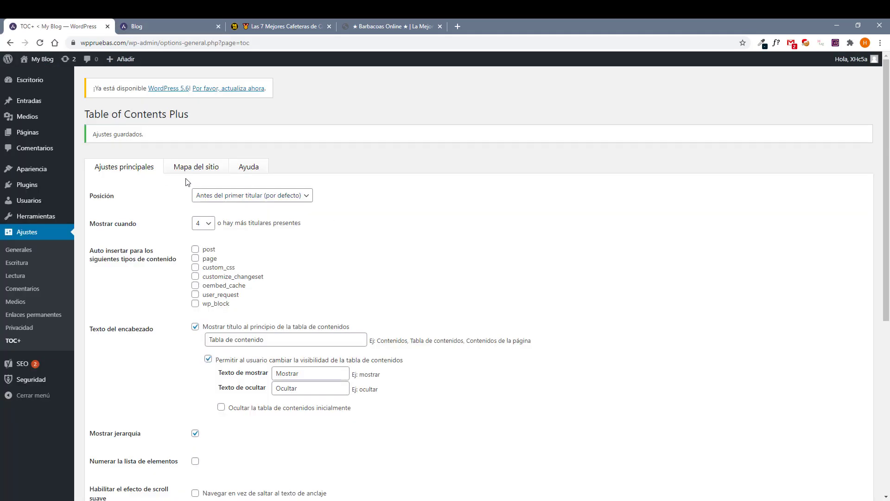
scroll(183, 324, "down", 6)
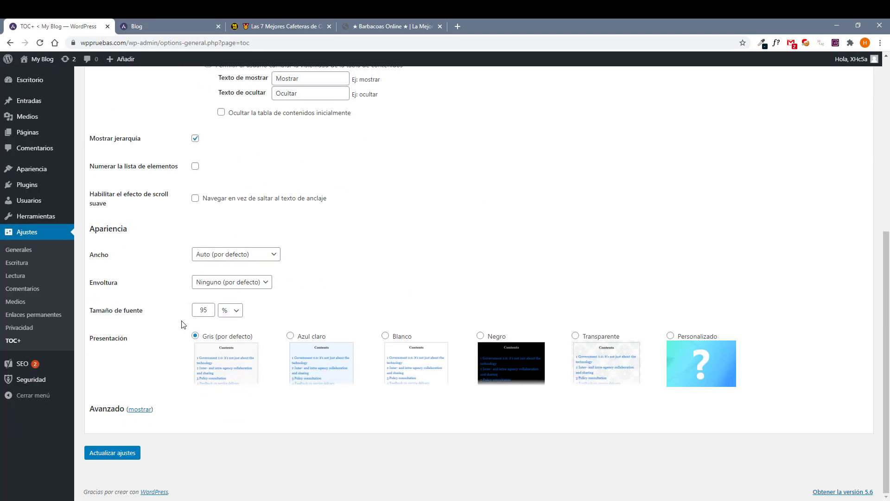
left_click(146, 409)
scroll(235, 365, "down", 10)
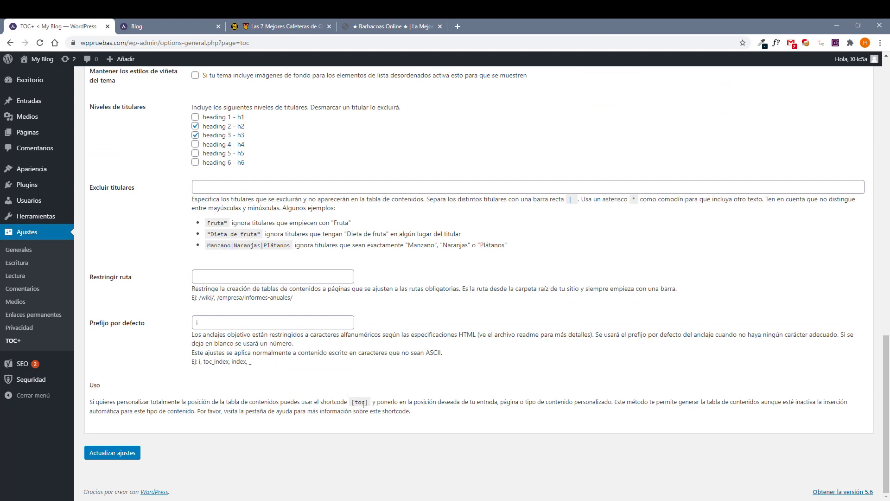
left_click_drag(354, 403, 369, 403)
left_click(355, 401)
scroll(394, 392, "up", 3)
scroll(417, 386, "down", 3)
scroll(143, 230, "up", 15)
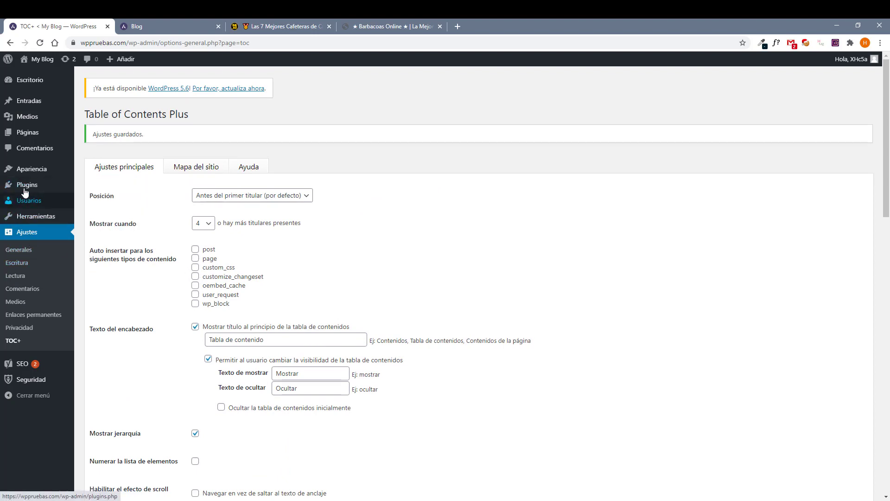
Search the new plugins for "ultimate addons for gutenberg", then install and activate Gutenberg Blocks – Ultimate Addons for Gutenberg.
left_click(99, 200)
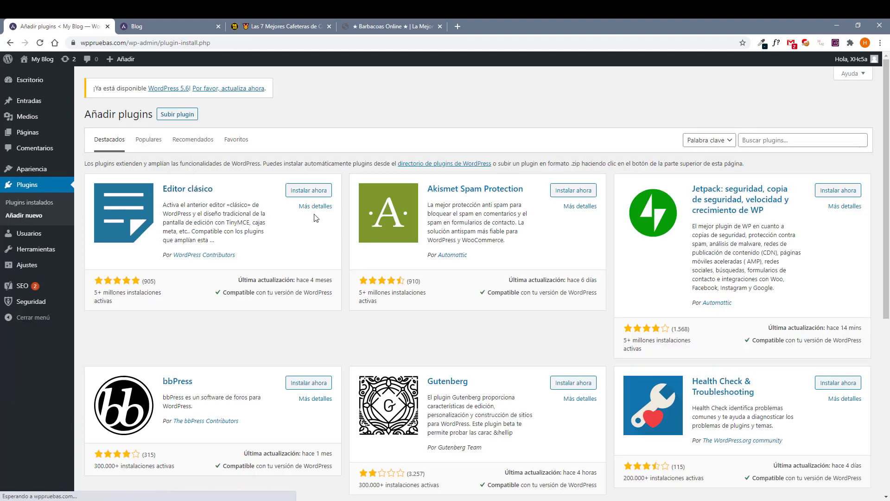
left_click(772, 142)
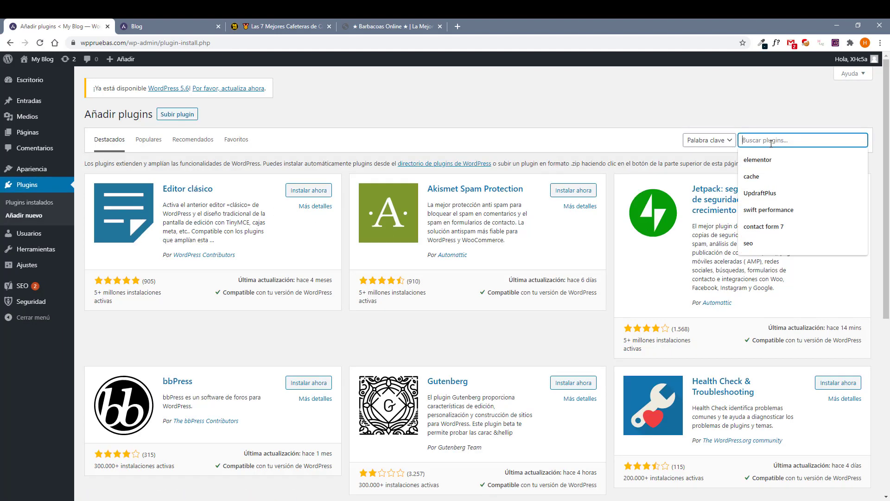
type("ulti")
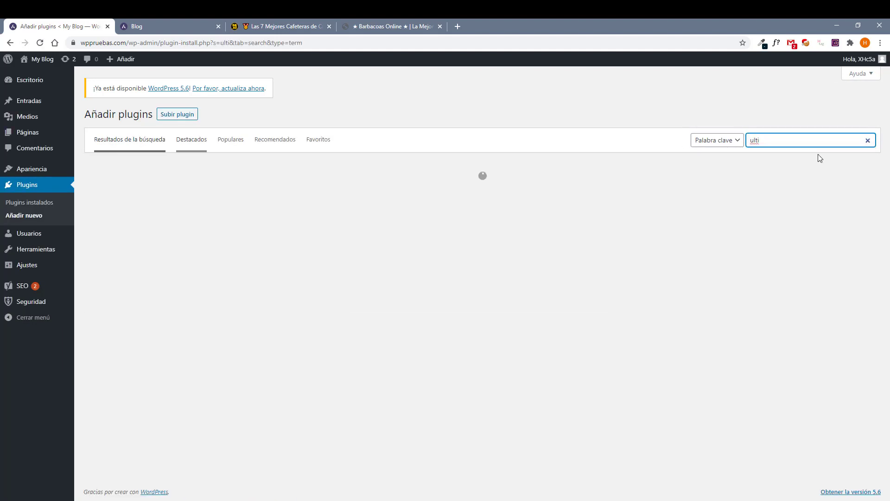
left_click(795, 140)
left_click(794, 158)
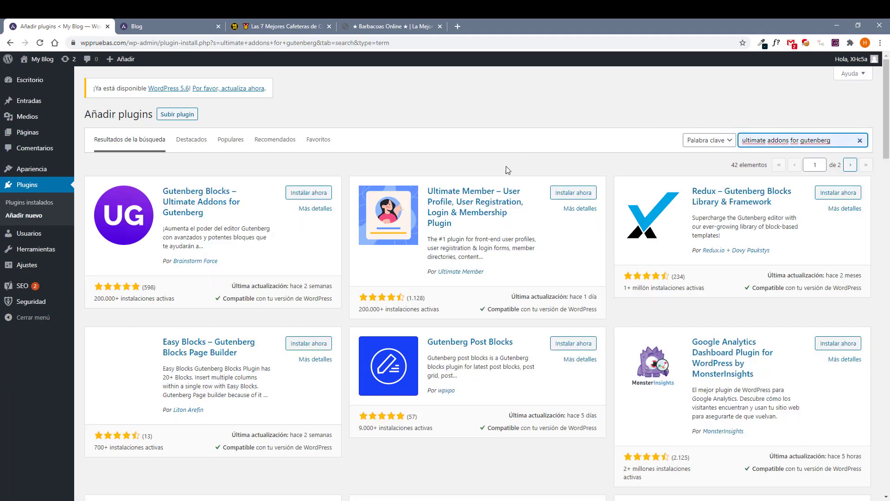
left_click(309, 192)
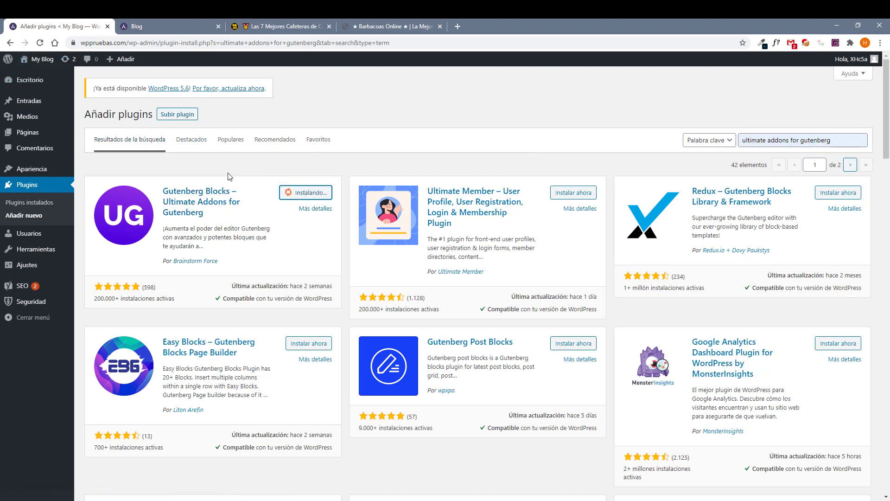
left_click(306, 193)
Examine the list of blocks on the Ultimate Addons for Gutenberg settings page, including the Tabla de contenidos block.
scroll(375, 241, "down", 8)
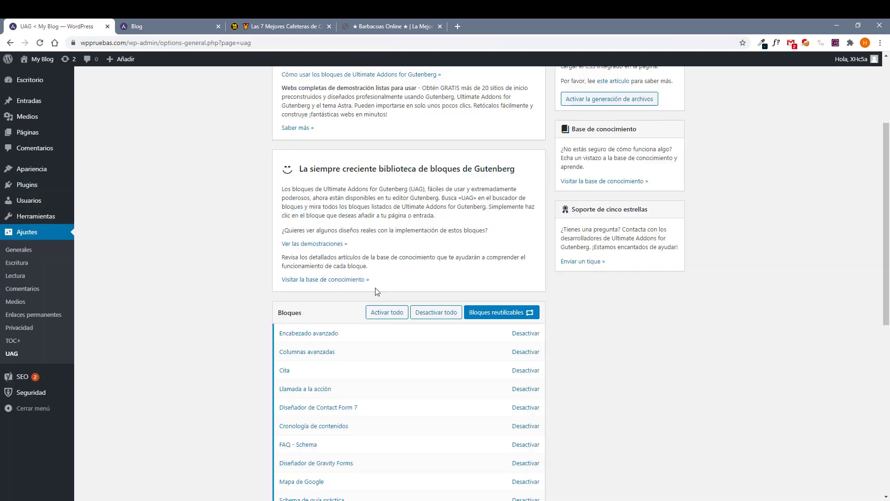
scroll(383, 266, "down", 3)
scroll(364, 262, "down", 2)
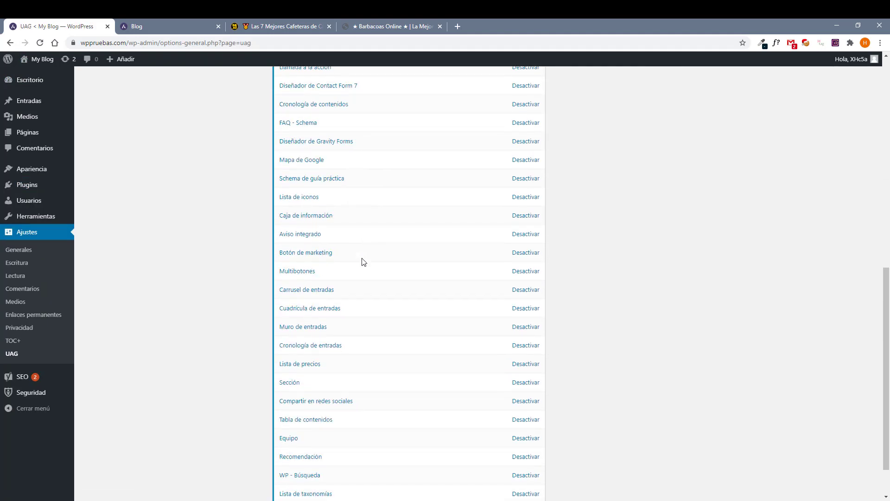
scroll(364, 261, "down", 2)
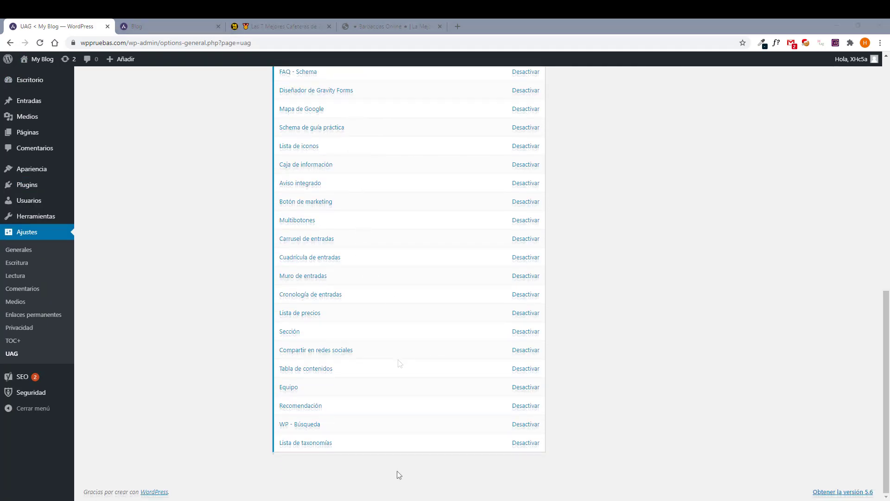
scroll(398, 471, "up", 1)
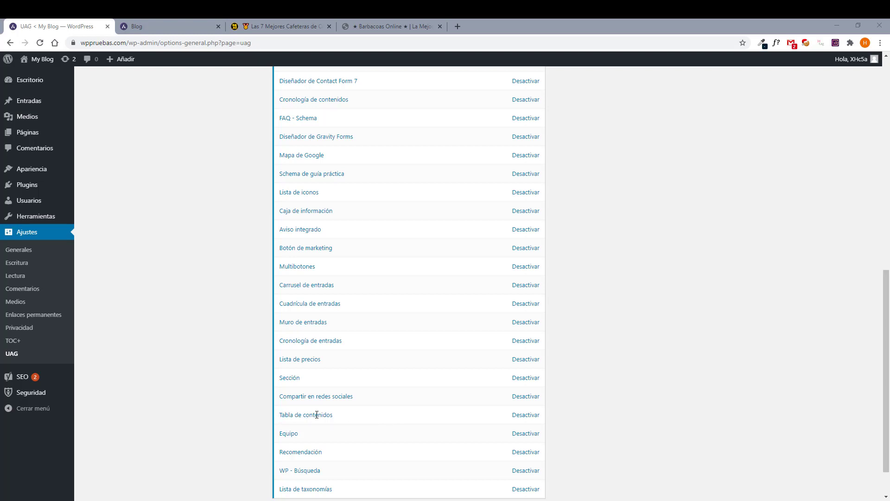
left_click_drag(349, 417, 281, 416)
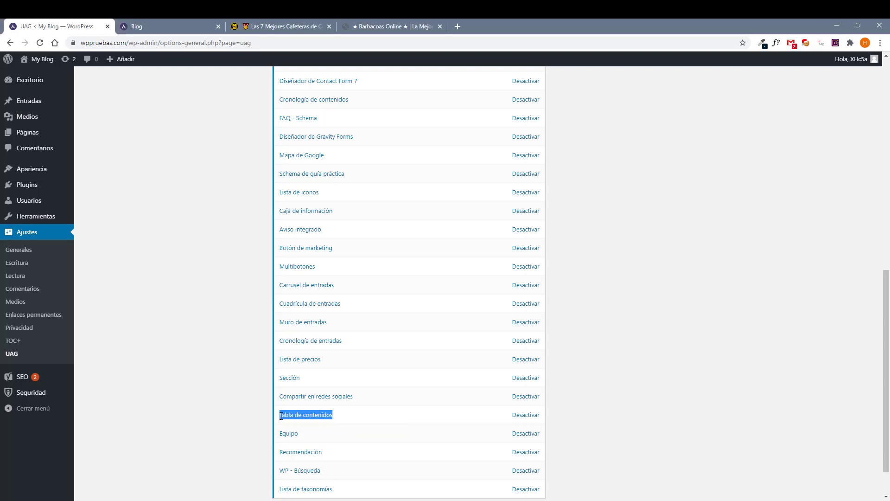
left_click(388, 409)
scroll(417, 399, "up", 8)
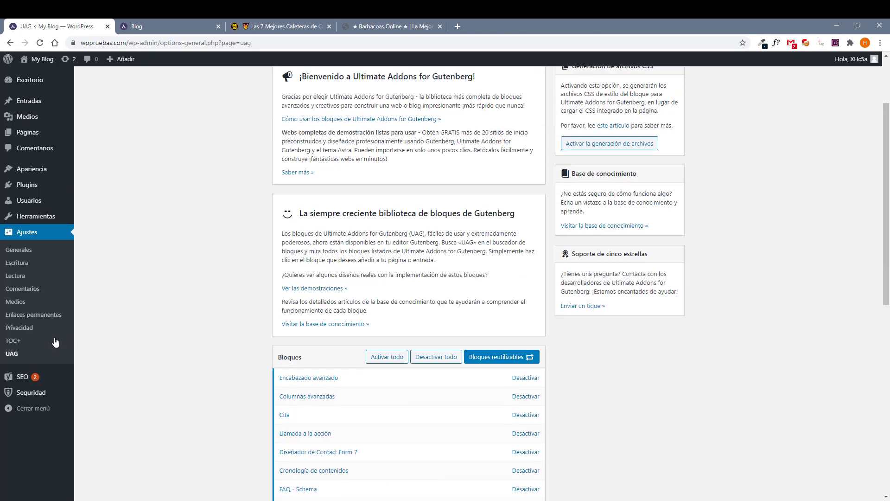
scroll(325, 391, "down", 9)
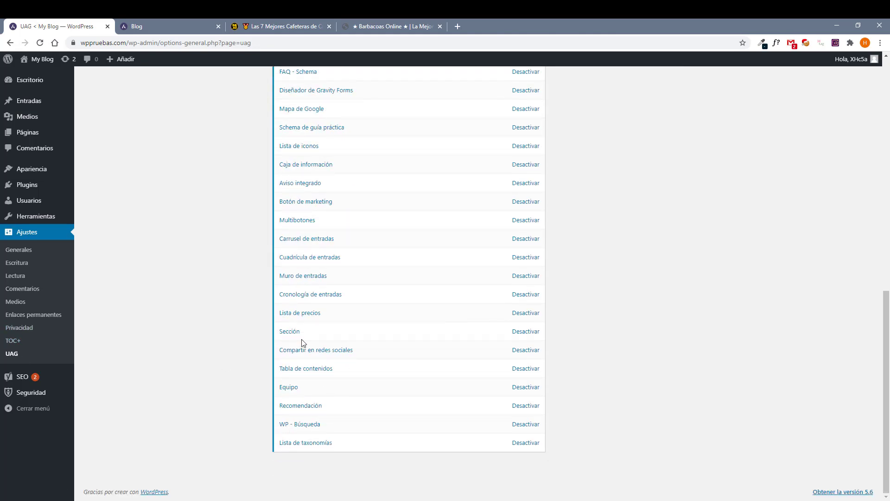
scroll(387, 338, "up", 9)
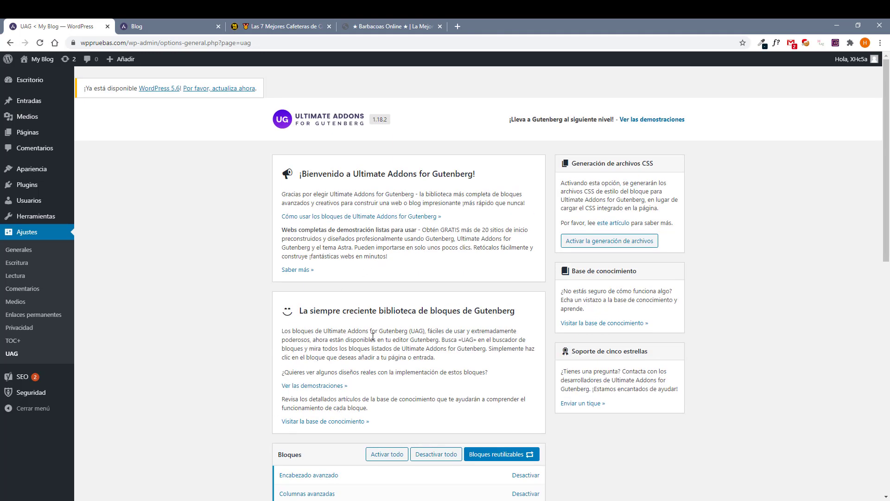
Review the pros and cons boxes in the micafeteraexpress.com capsule coffee maker article and return to the site's Blog page.
left_click(271, 26)
scroll(368, 317, "down", 5)
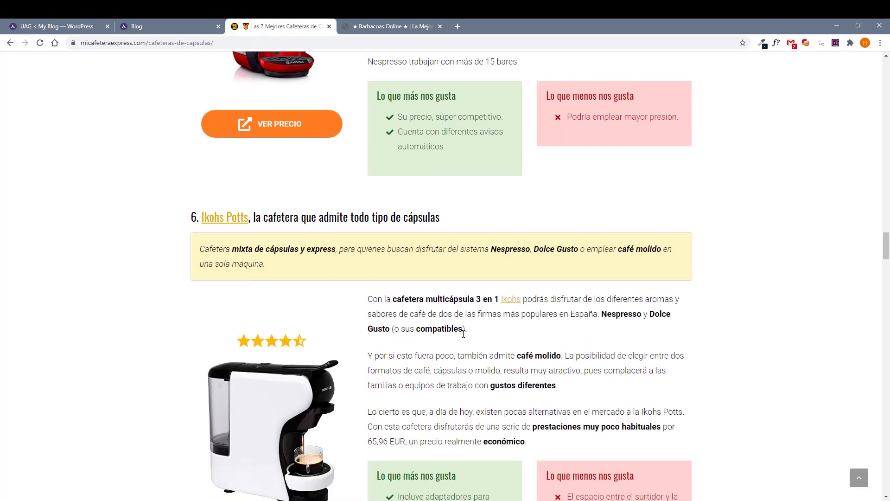
scroll(368, 317, "down", 2)
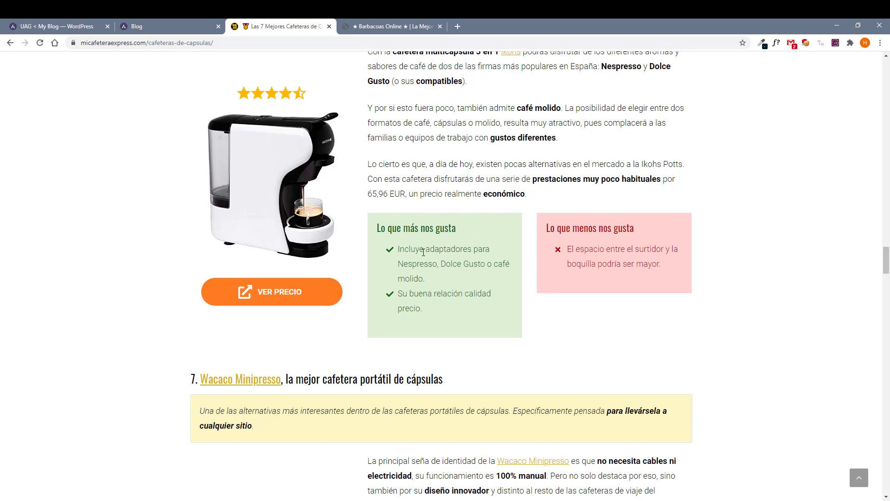
left_click(171, 24)
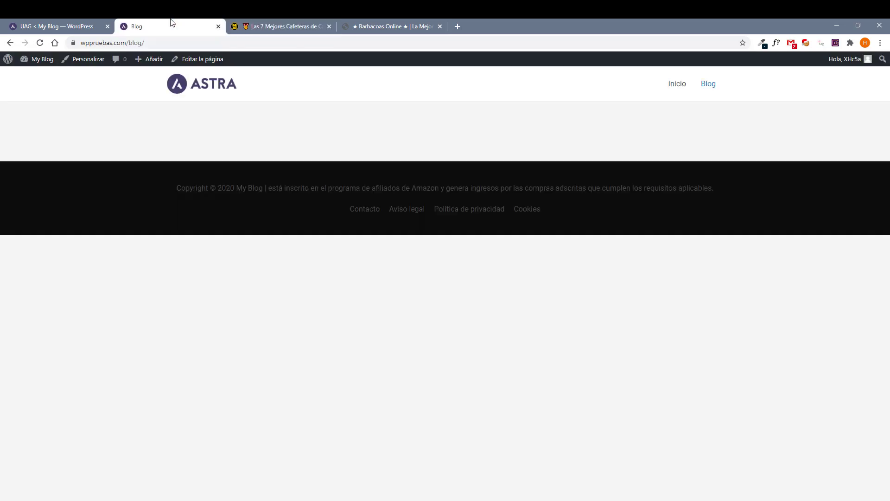
Create a new blog post titled "Mejores Cafeteras de Cápsulas de 2020".
left_click(54, 20)
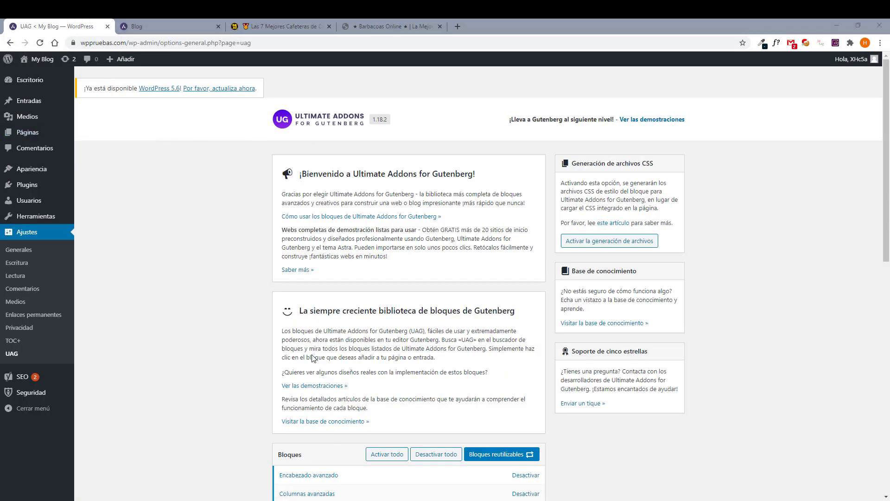
mouse_move(42, 100)
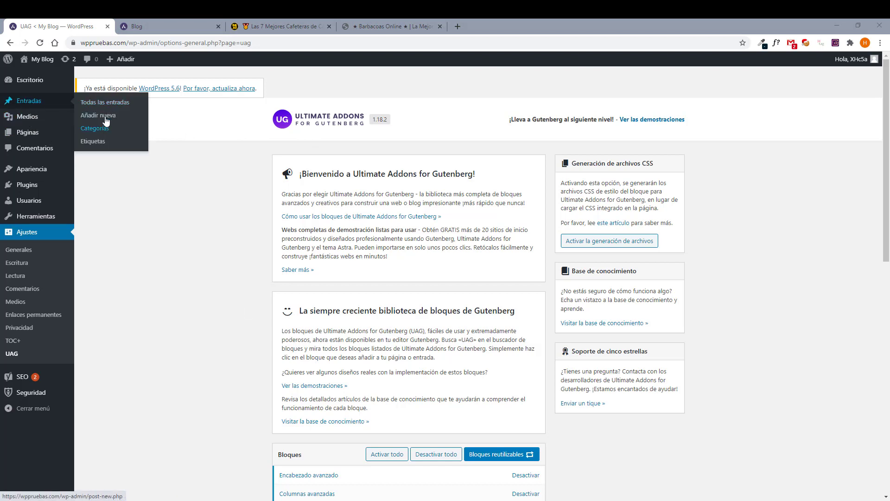
left_click(106, 117)
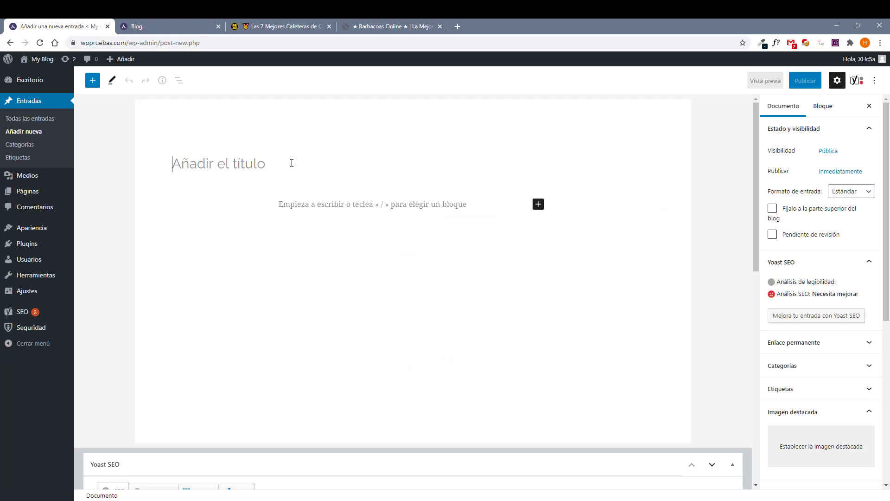
type("Mejores Cafeteras de Cápsulas de 2020")
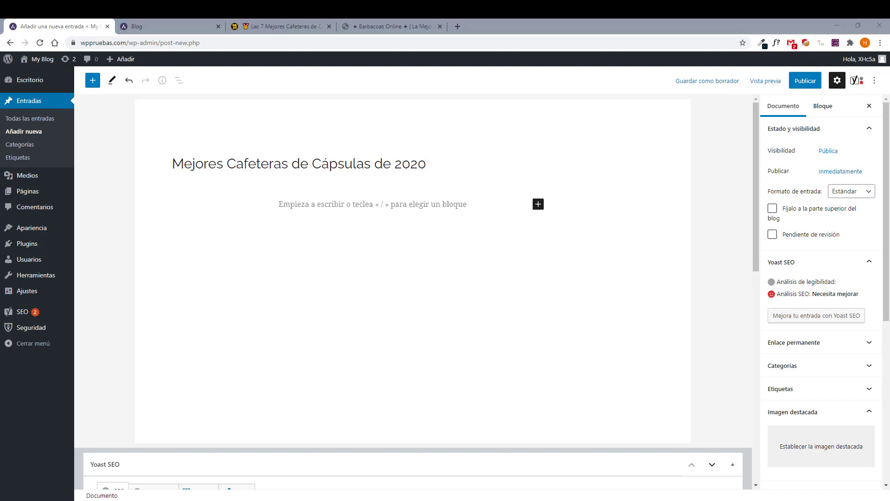
Paste the placeholder article text into the post body and break out of the numbered list after "Qui corporis et ut fuga dicta optio quia".
left_click(389, 205)
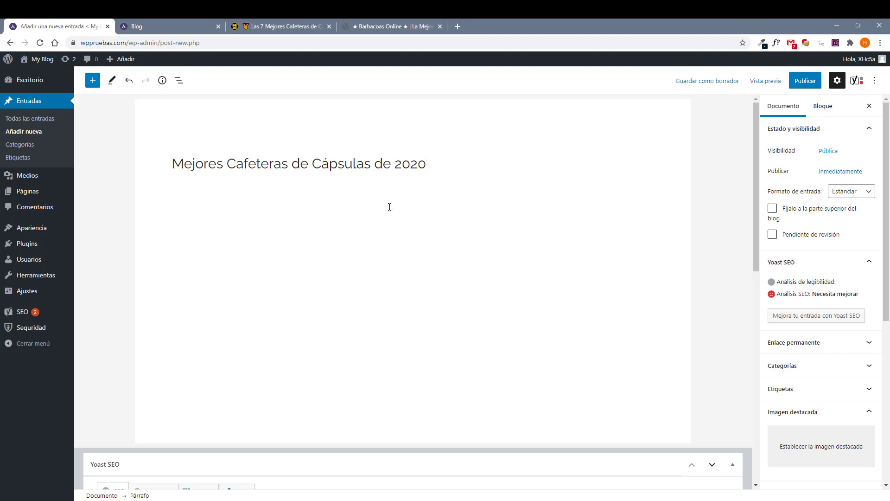
key("ctrl+v")
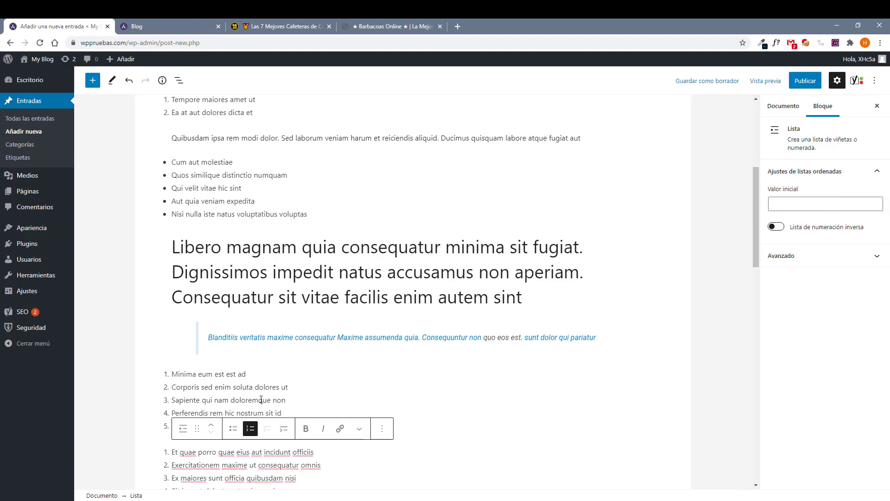
type("Qui corporis et ut fuga dicta optio quia")
key("Return")
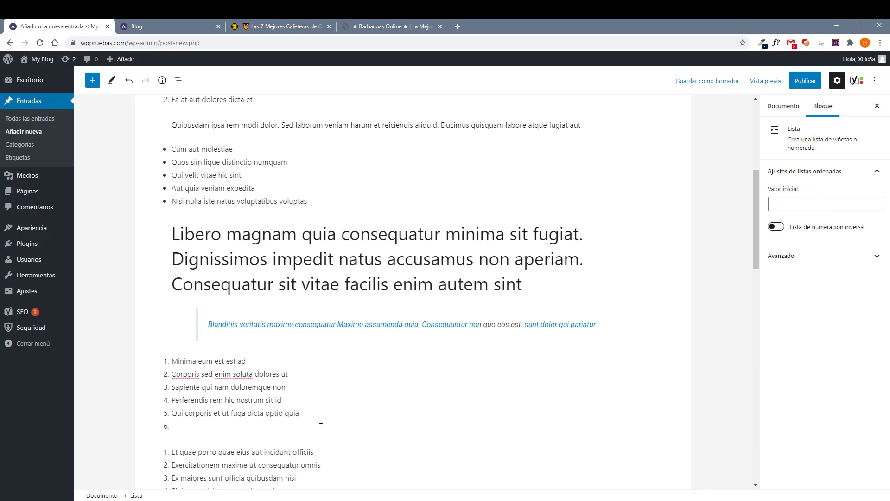
key("Return")
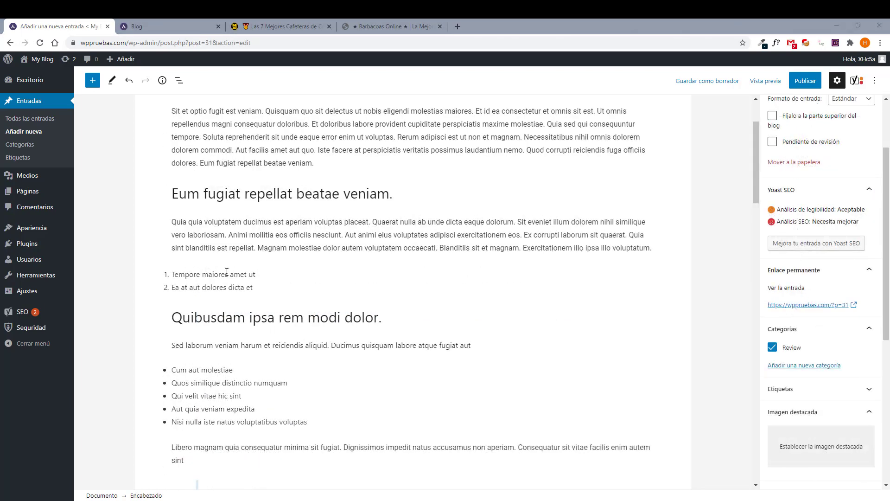
Set the coffee beans photo coffee-917613_1920.jpg from the media library as the post's featured image.
scroll(301, 302, "up", 2)
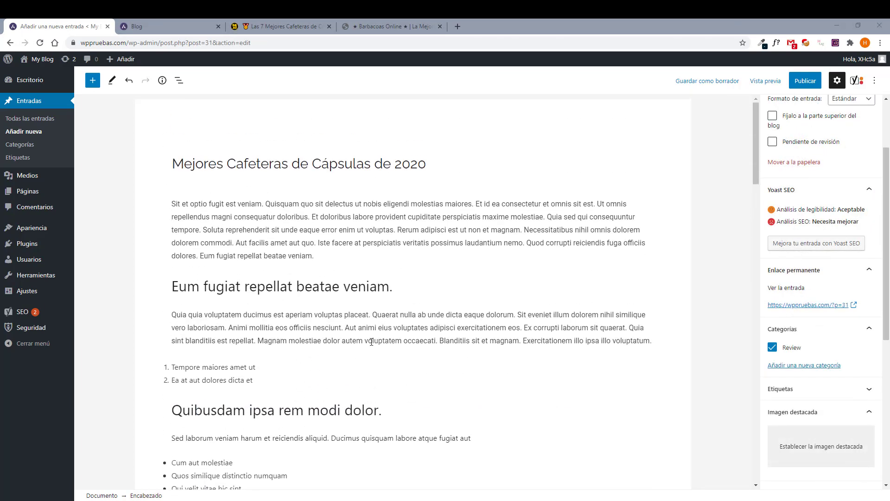
scroll(371, 342, "down", 5)
scroll(722, 266, "down", 1)
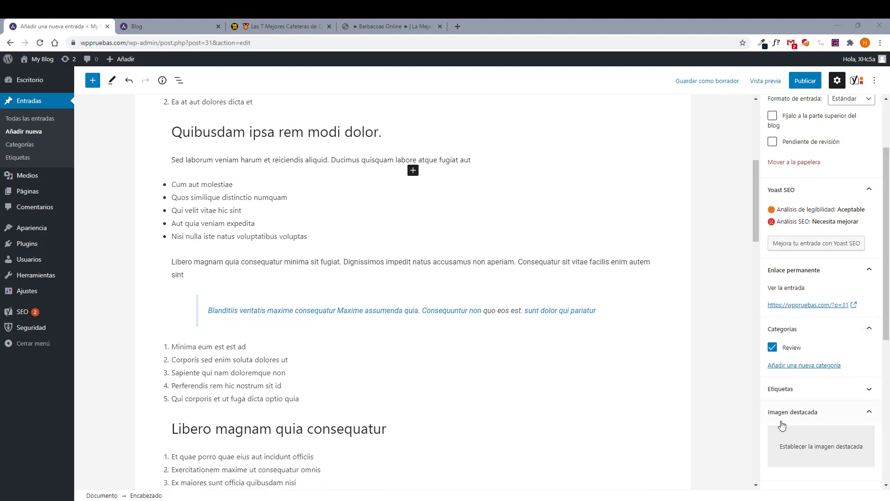
left_click(827, 456)
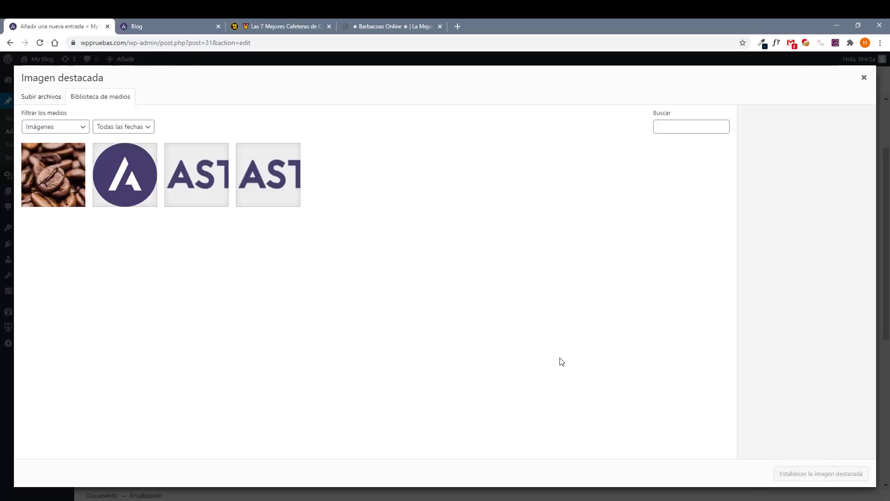
left_click(48, 181)
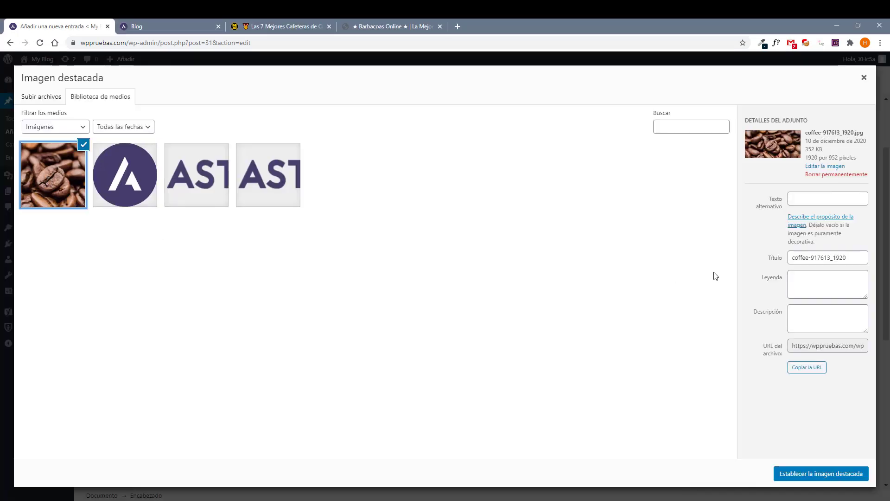
left_click(831, 474)
Review the article down to its end, and insert the [toc] shortcode as a new paragraph after the introduction.
scroll(638, 417, "down", 3)
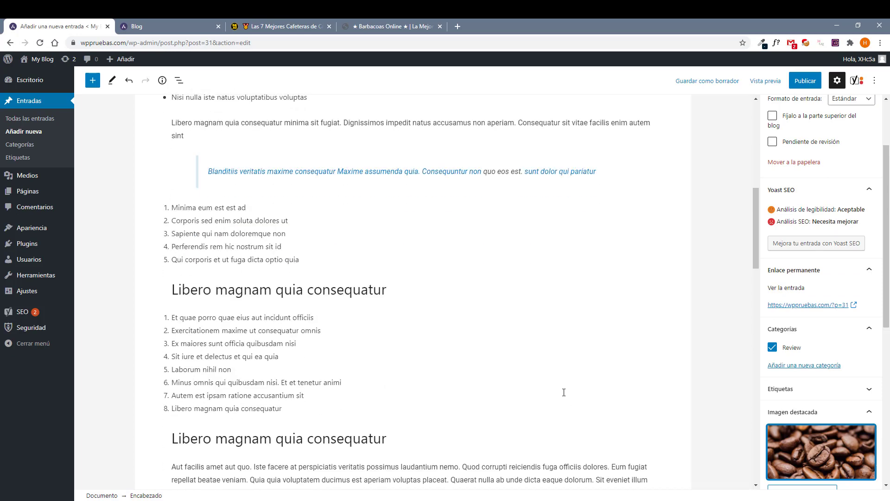
scroll(377, 364, "down", 6)
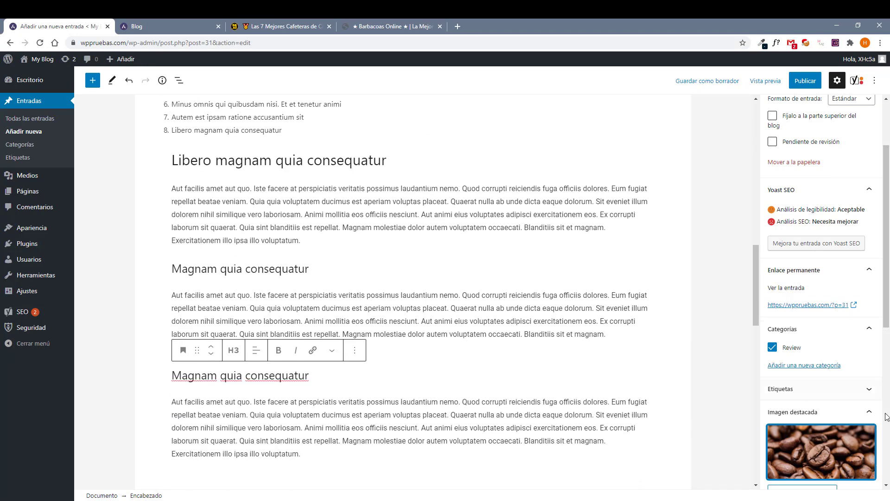
scroll(420, 370, "down", 3)
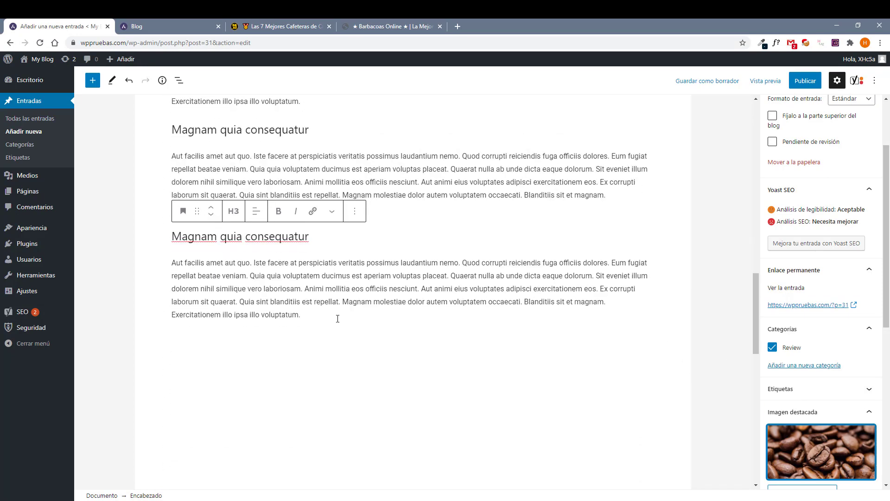
scroll(322, 314, "up", 15)
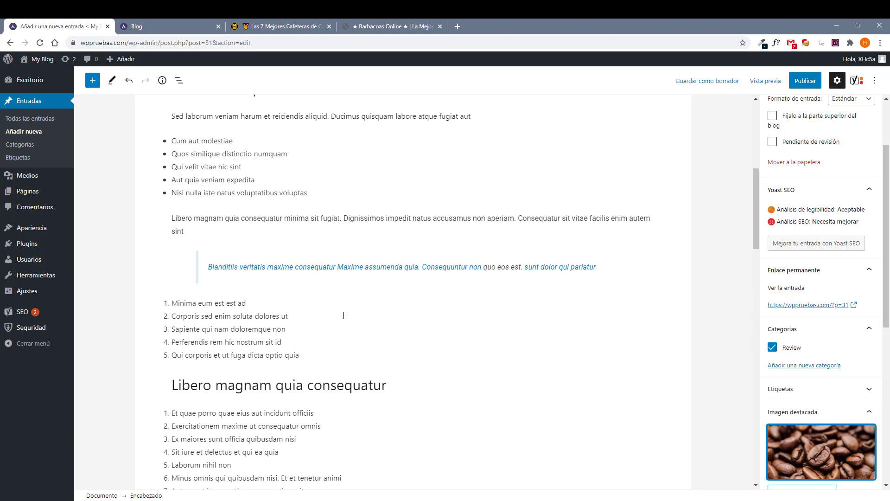
left_click(330, 258)
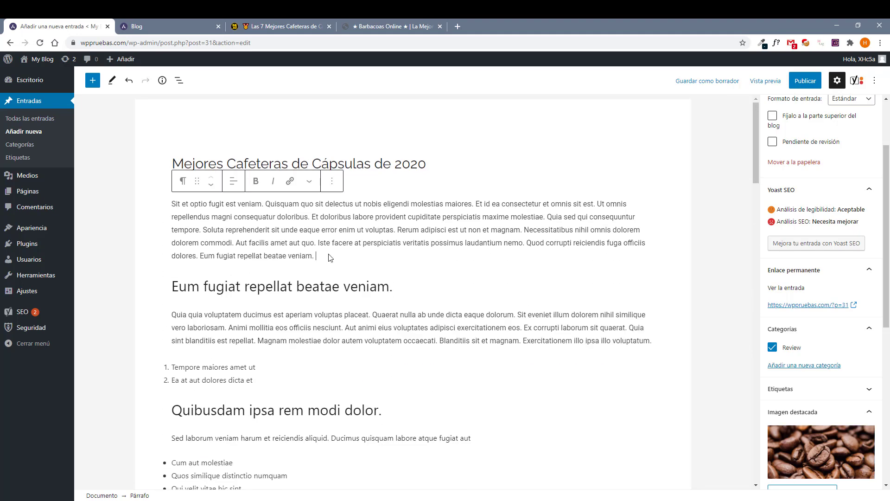
key("Return")
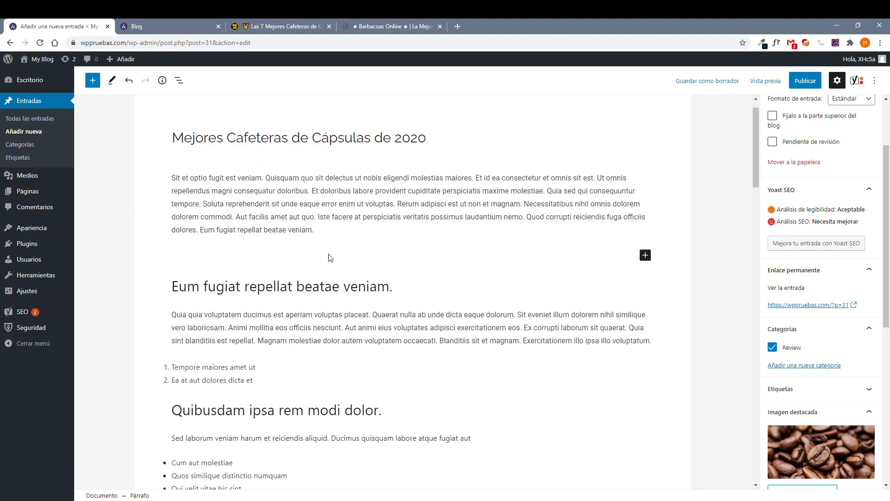
type("[toc]")
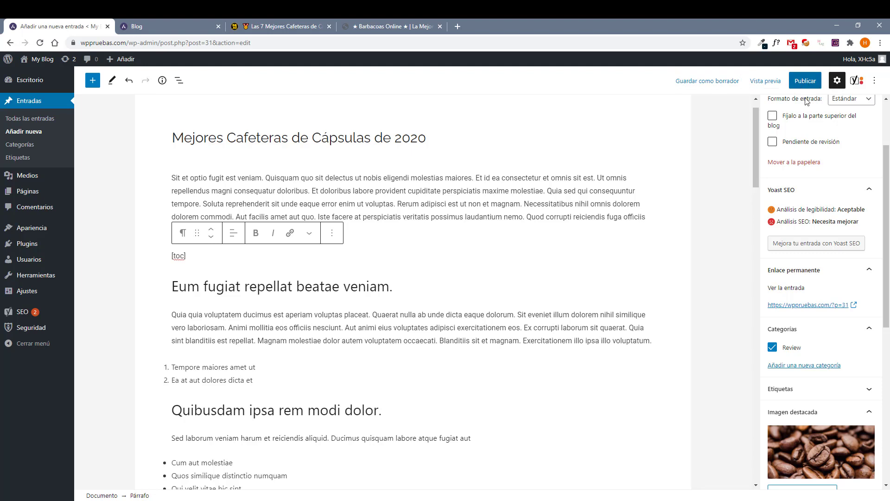
Save the post as a draft and shorten its URL slug to "mejores-cafeteras-de-capsulas".
scroll(788, 324, "up", 2)
scroll(778, 241, "up", 1)
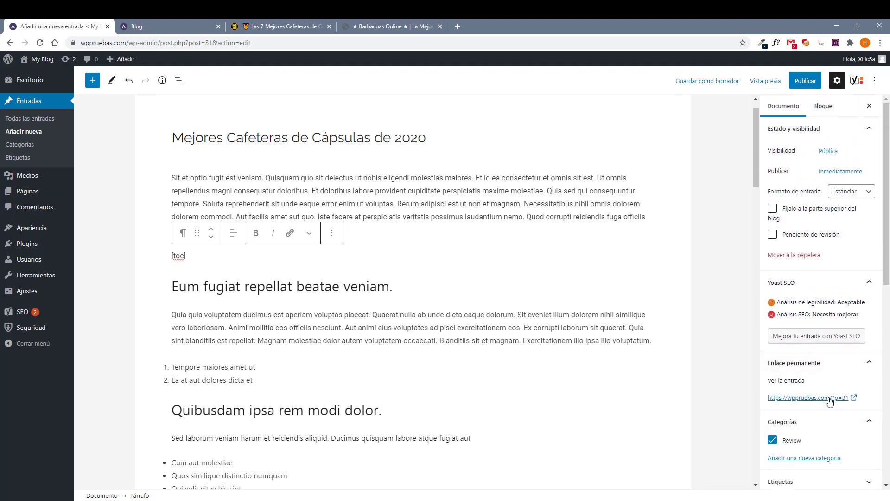
left_click(726, 83)
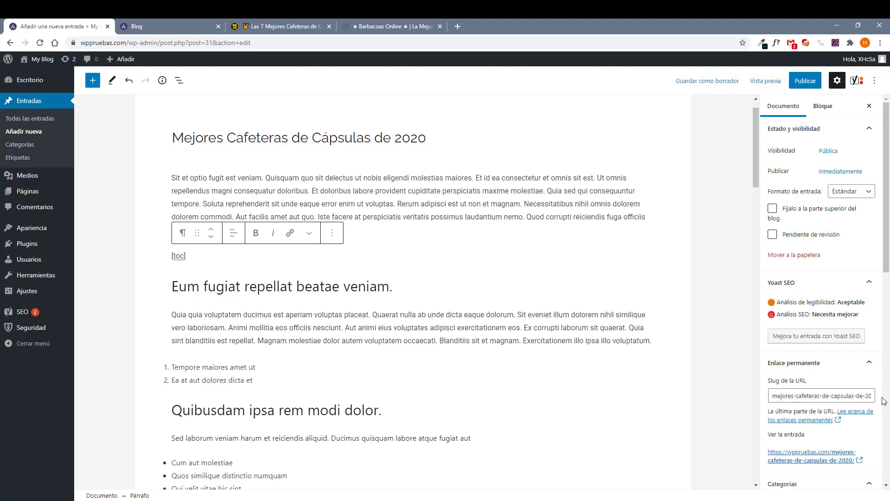
left_click(776, 396)
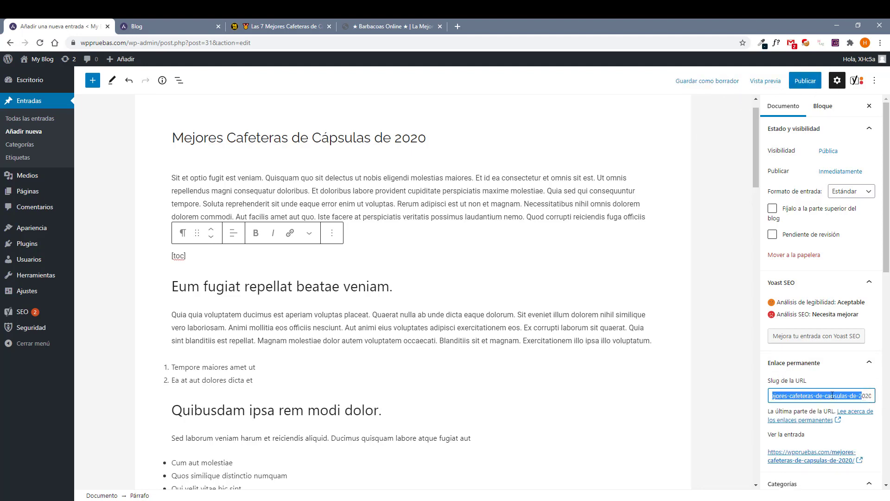
left_click(818, 395)
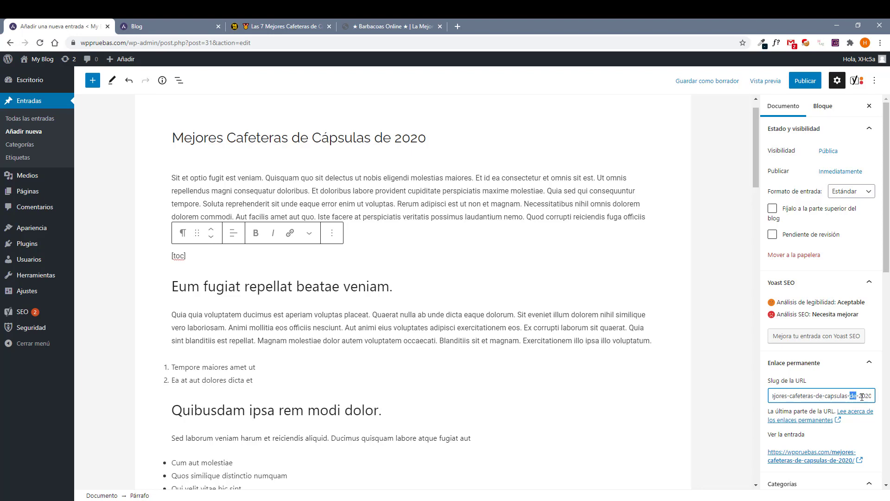
left_click_drag(862, 396, 872, 395)
key("BackSpace")
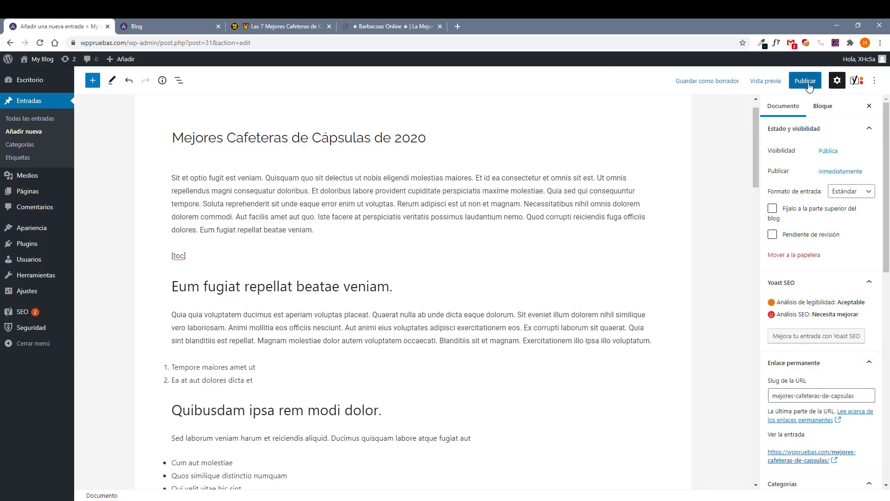
Publish the post and look over its Yoast SEO fields and Google preview below the content.
left_click(794, 85)
left_click(794, 83)
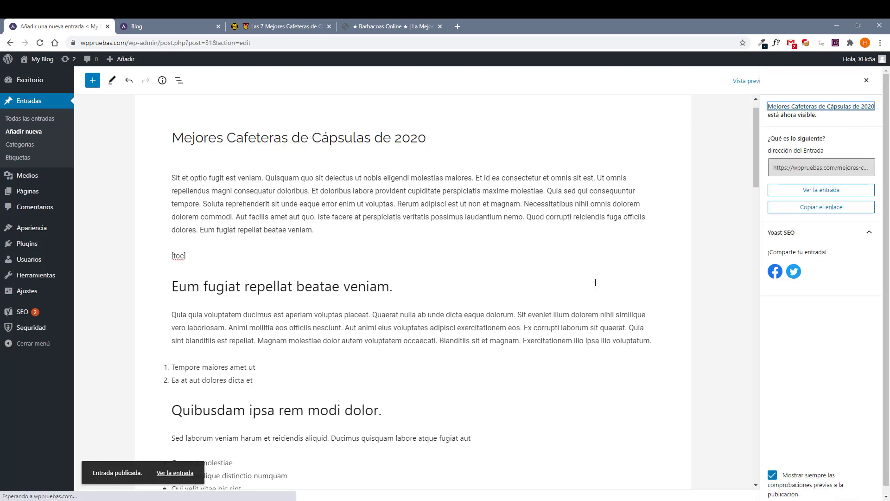
left_click_drag(756, 166, 752, 455)
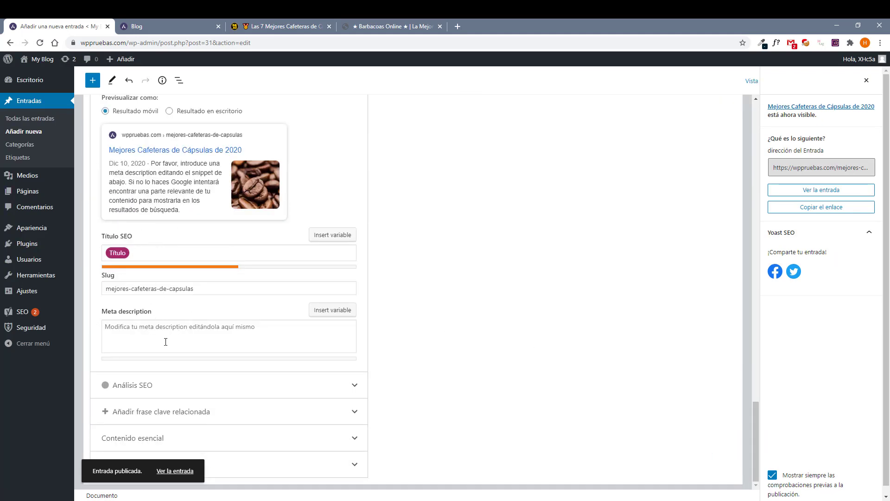
scroll(238, 339, "up", 8)
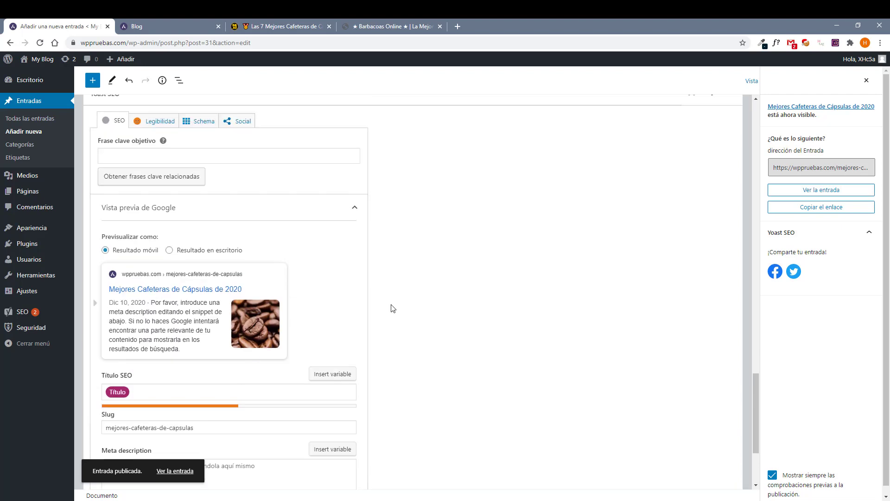
View the published post in a new tab and collapse the table of contents below its introduction.
middle_click(821, 189)
key("ctrl+Tab")
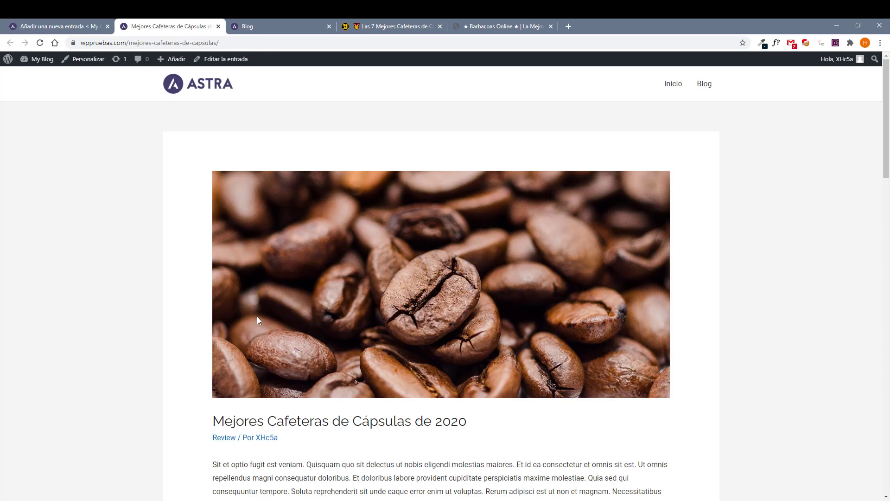
scroll(265, 236, "down", 8)
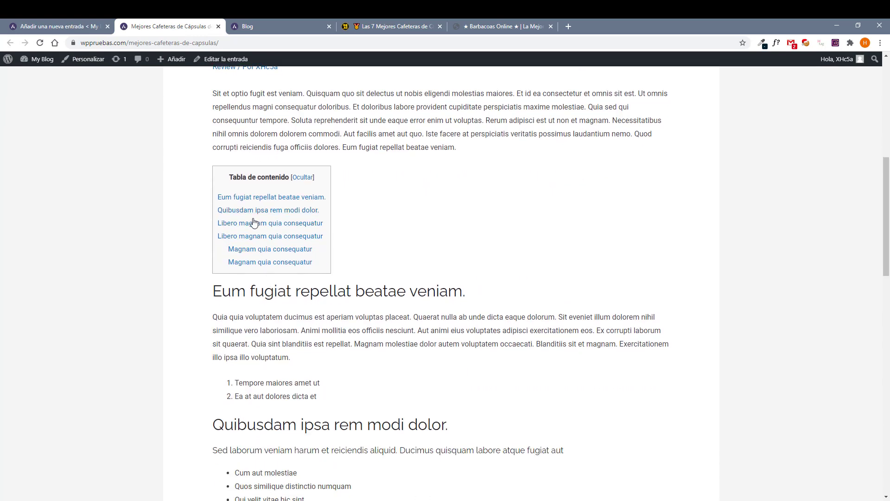
scroll(254, 232, "up", 2)
scroll(287, 232, "down", 2)
left_click(303, 181)
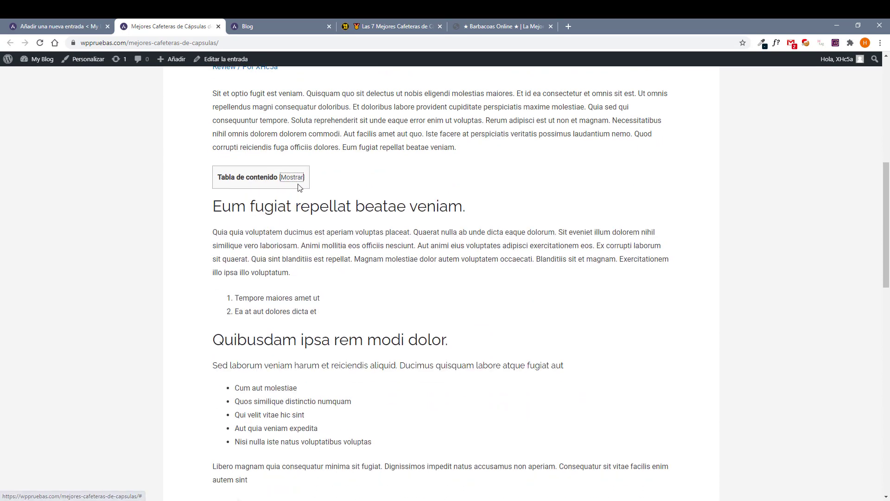
Expand the table of contents on the published coffee maker post and review the post's layout.
left_click(300, 179)
scroll(356, 320, "down", 6)
scroll(362, 331, "down", 3)
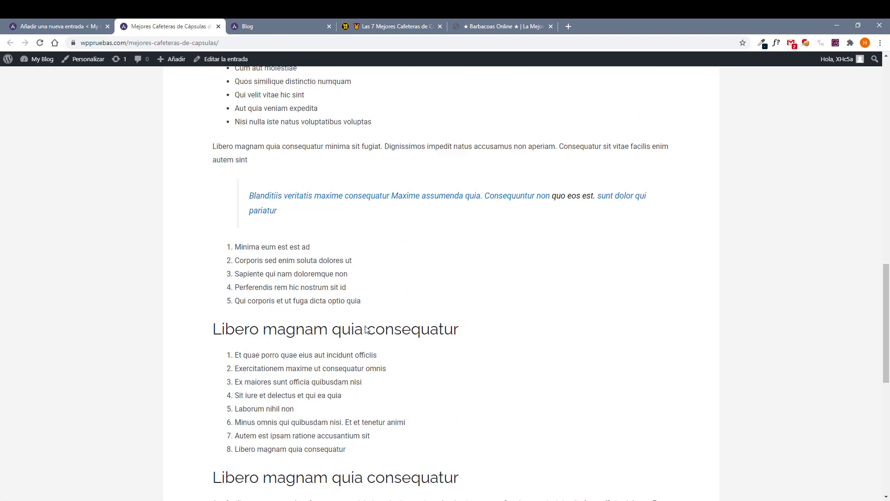
scroll(371, 325, "up", 16)
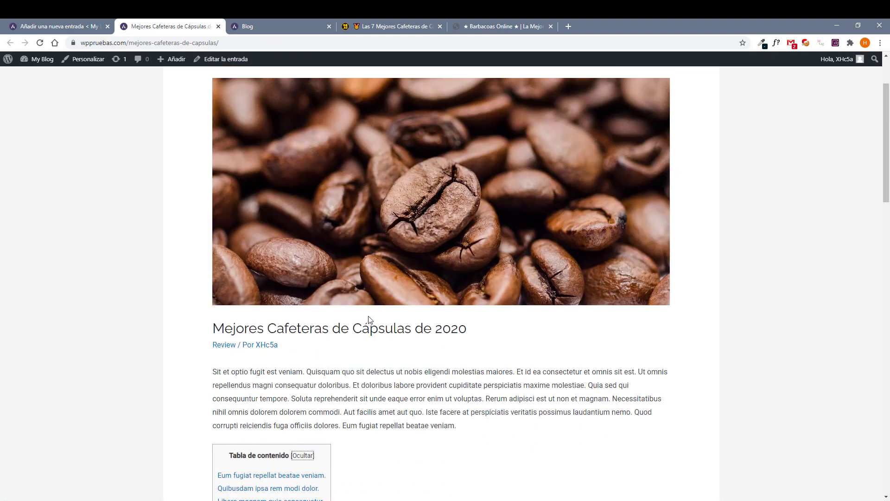
scroll(366, 318, "up", 2)
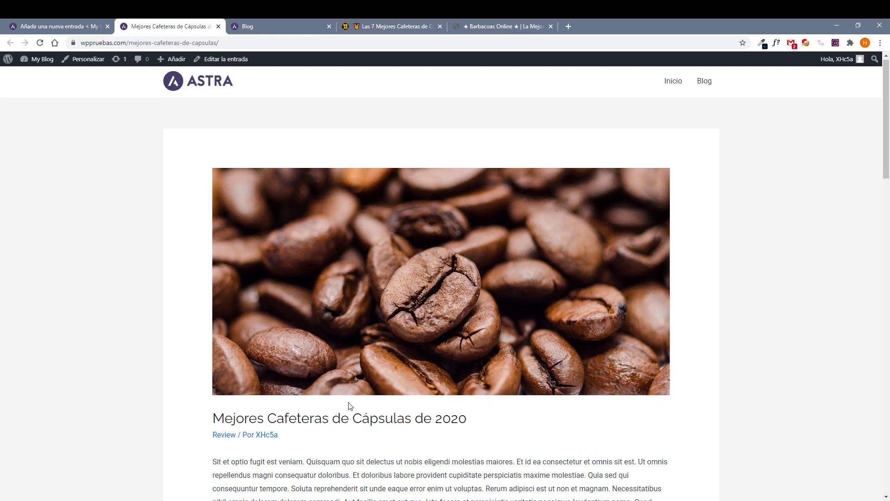
scroll(349, 405, "down", 5)
scroll(391, 354, "up", 5)
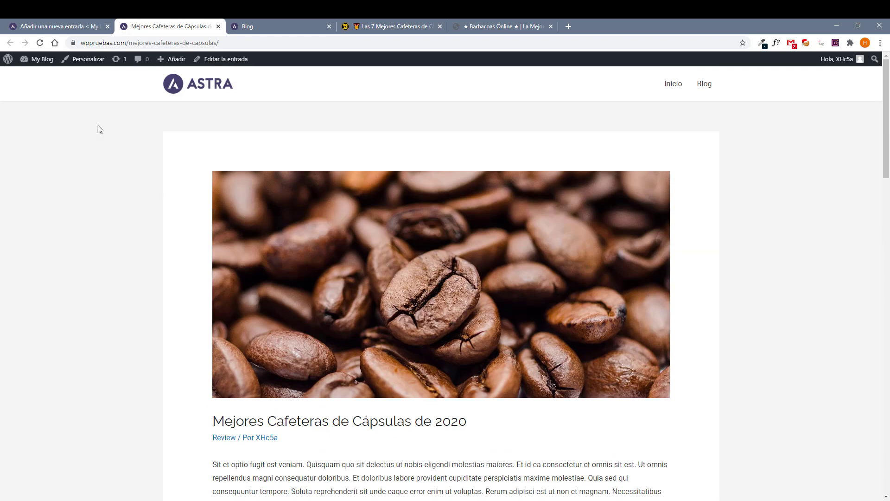
Open the theme customizer for this post in a new tab and go to the blog's Entrada individual settings.
middle_click(77, 59)
left_click(273, 26)
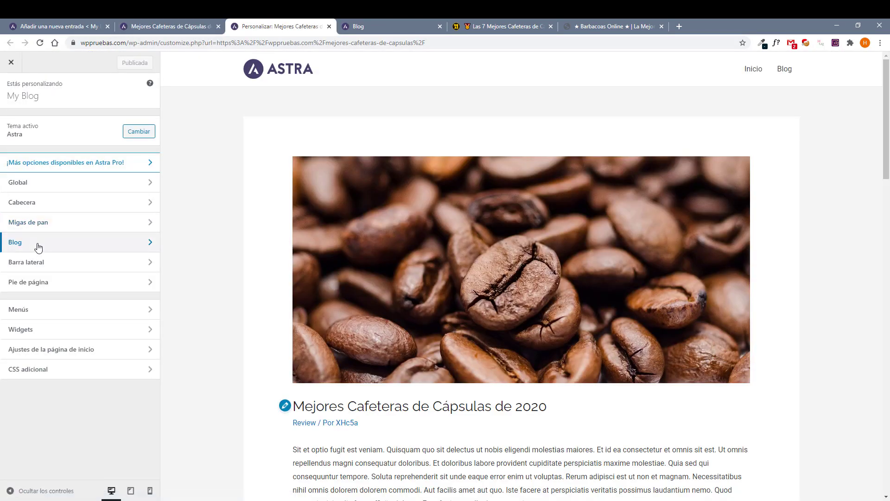
left_click(38, 247)
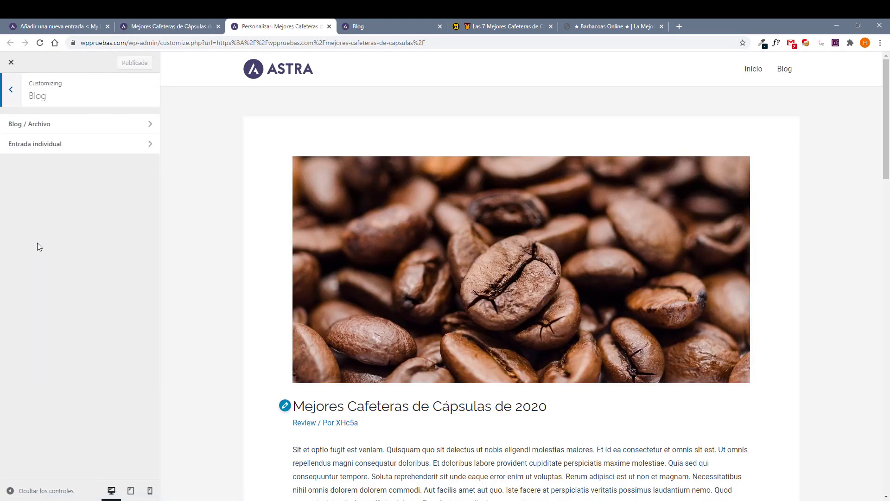
left_click(59, 146)
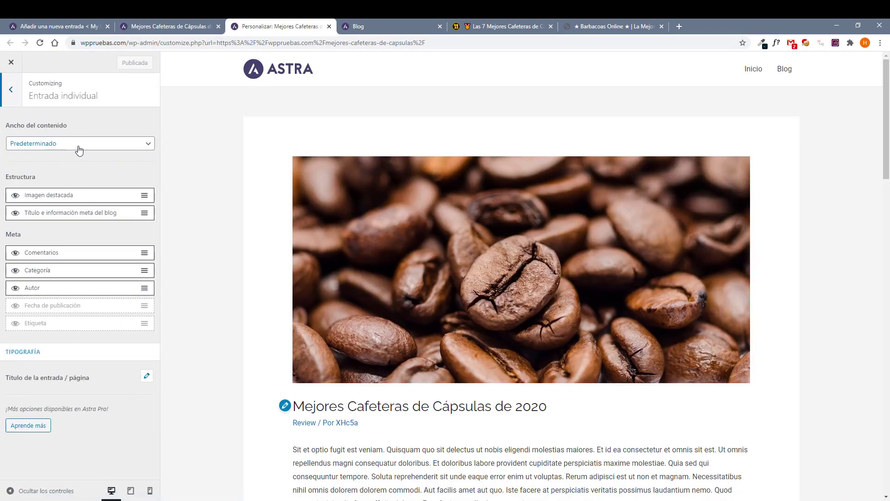
Set the content width of individual posts to Personalizado with a custom width of 950.
left_click(79, 150)
left_click(44, 164)
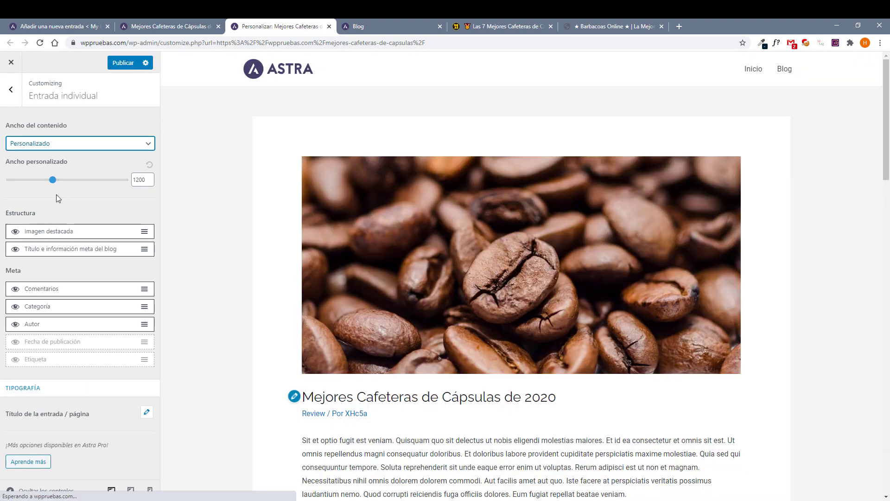
left_click_drag(53, 179, 33, 181)
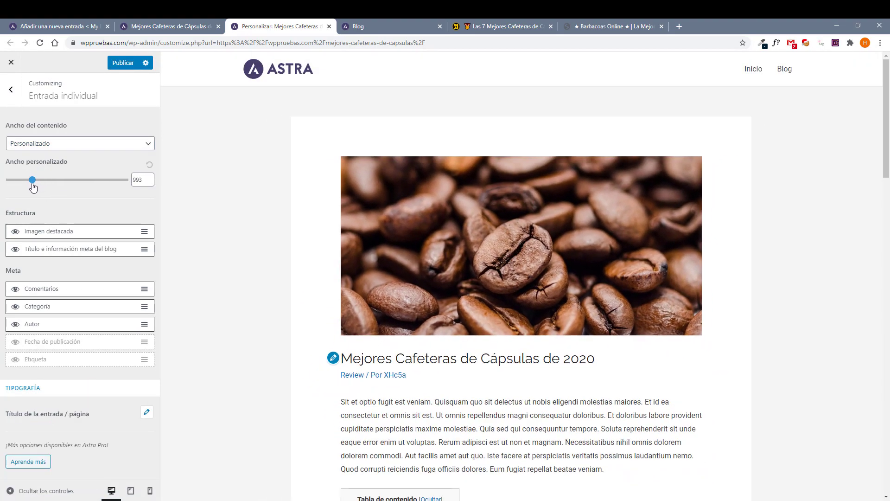
left_click(149, 182)
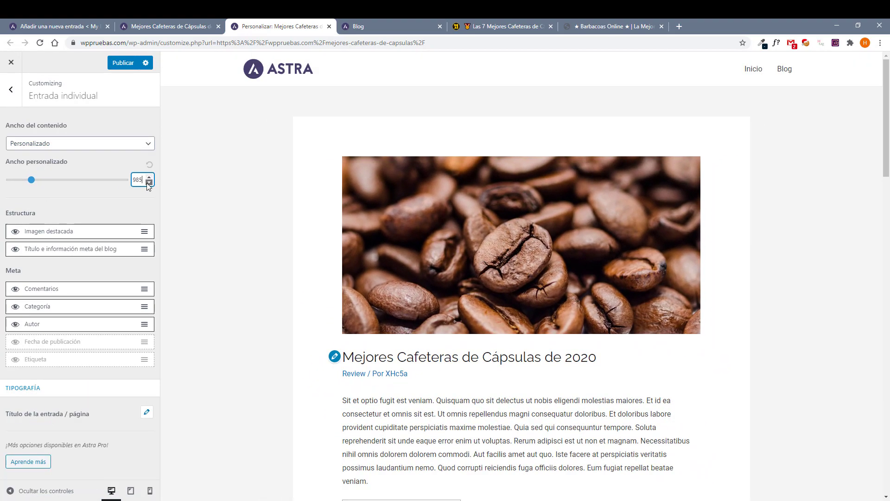
left_click(148, 182)
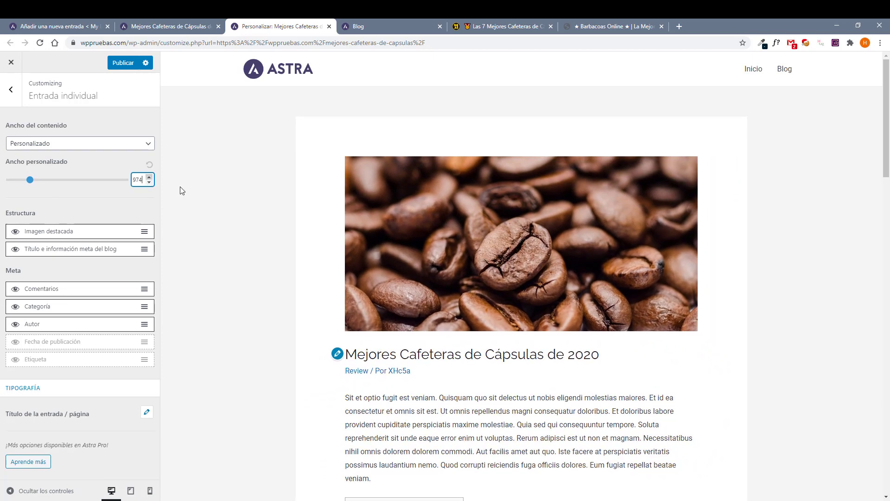
scroll(181, 190, "down", 8)
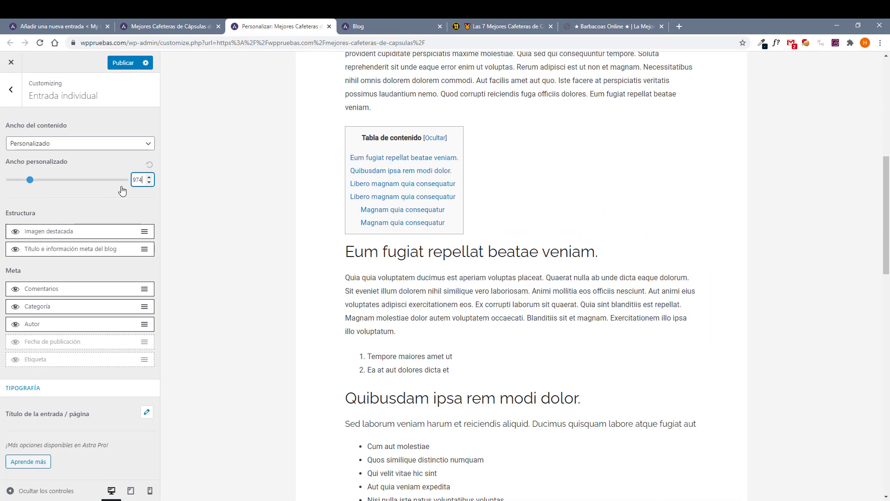
left_click(149, 182)
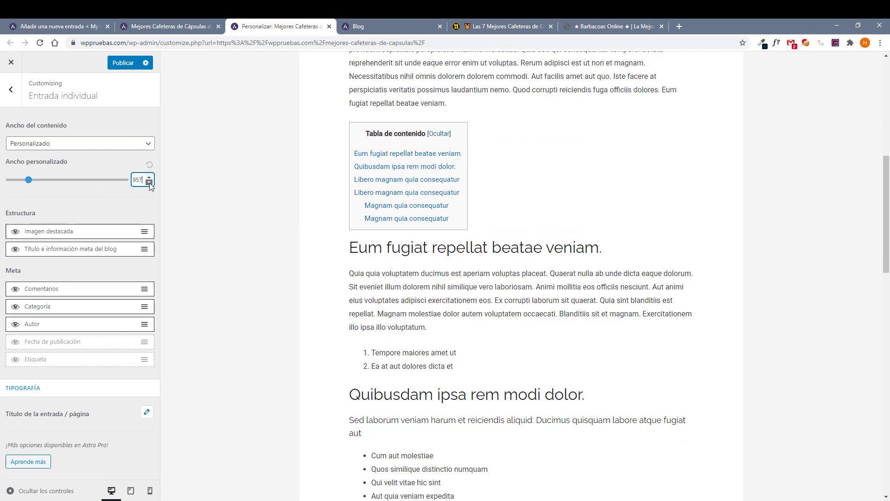
left_click(149, 182)
left_click(149, 182)
left_click(149, 182)
scroll(467, 359, "down", 7)
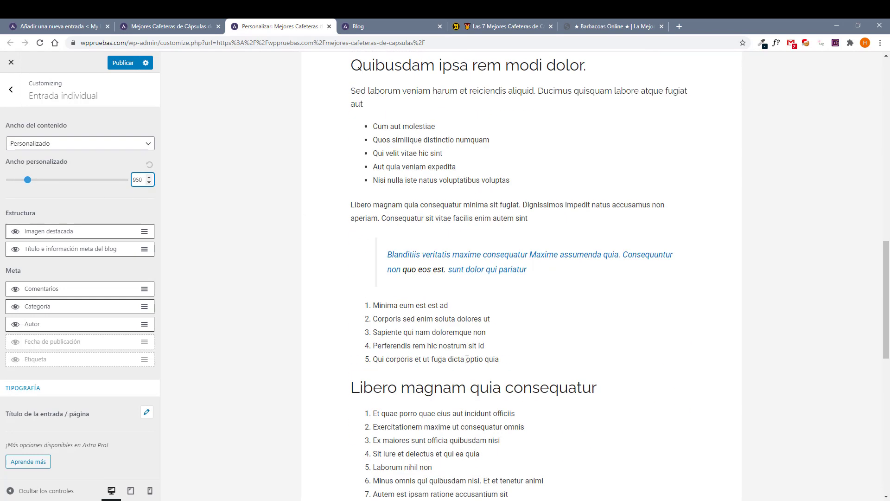
scroll(468, 358, "down", 5)
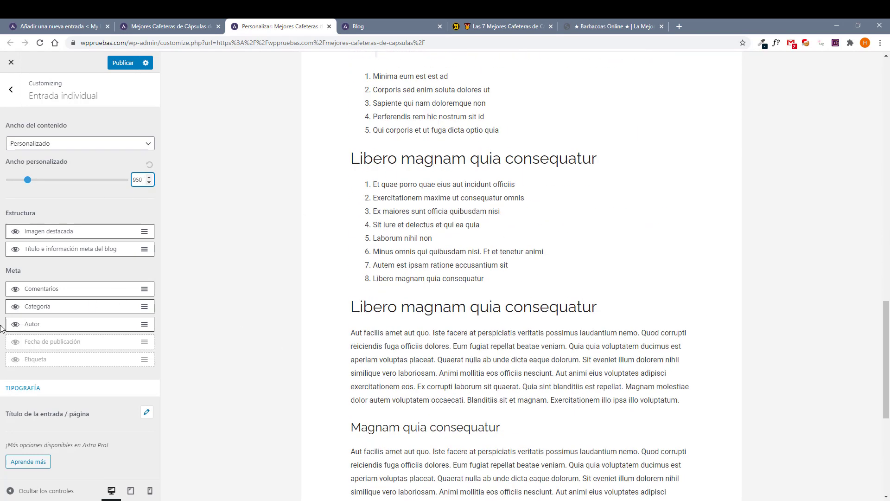
Hide the Autor, Categoría and Comentarios meta on individual posts and publish the customizer changes.
scroll(446, 306, "up", 12)
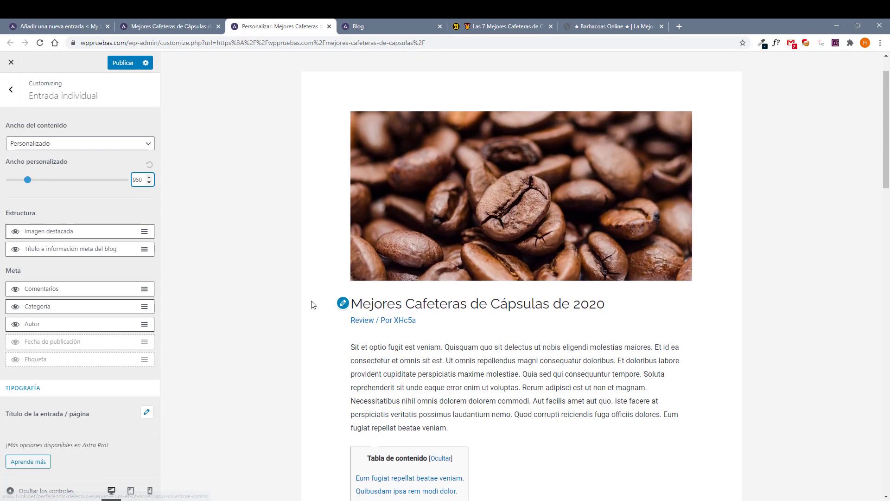
left_click(15, 324)
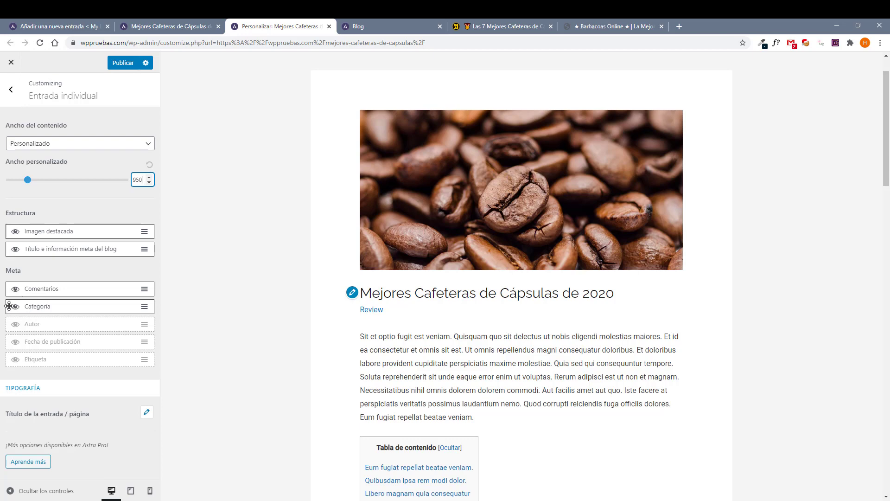
left_click(16, 307)
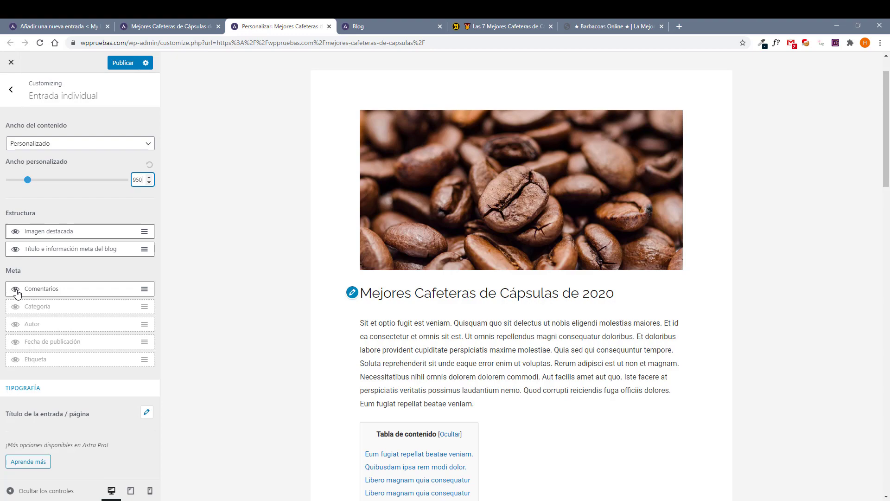
left_click(15, 290)
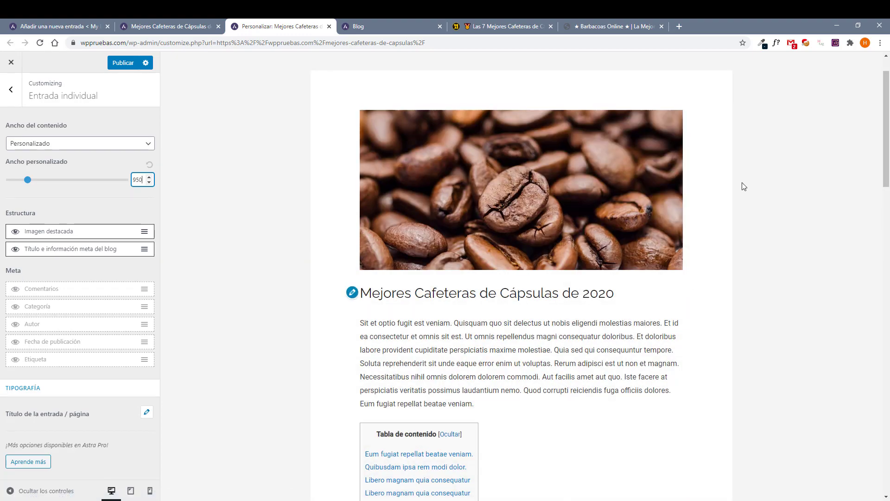
left_click_drag(883, 159, 888, 132)
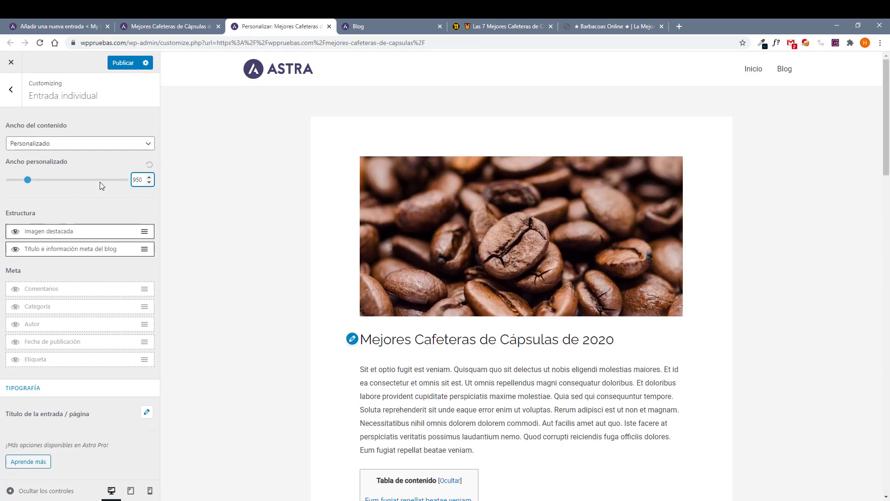
left_click(121, 63)
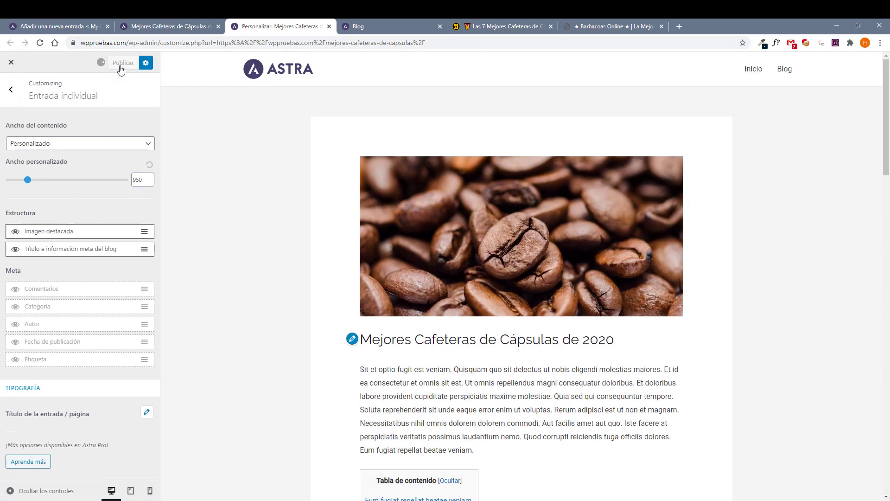
Close the customizer and review the narrower layout on the published post.
left_click(18, 100)
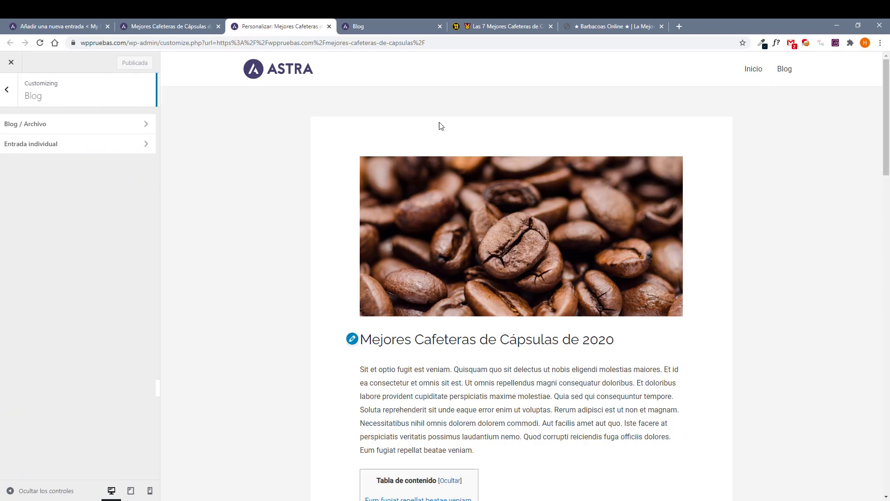
left_click(12, 65)
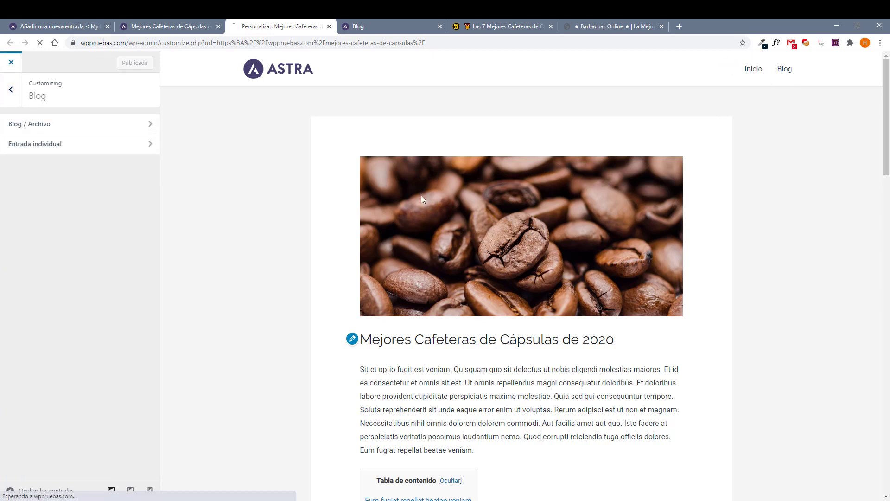
scroll(458, 306, "down", 10)
scroll(393, 315, "down", 6)
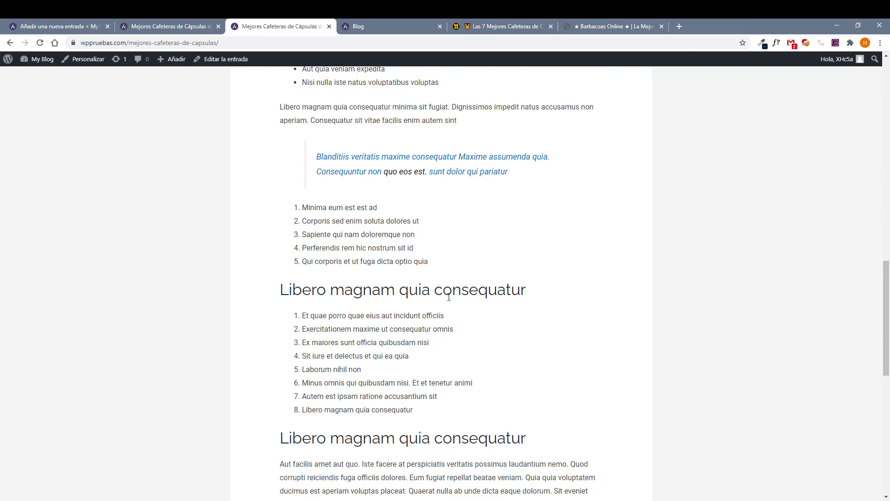
scroll(436, 308, "up", 5)
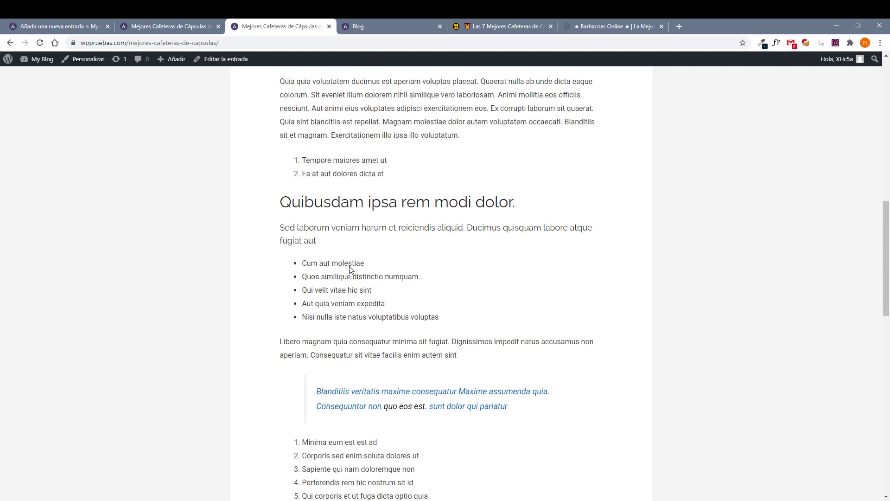
scroll(454, 317, "up", 3)
Switch back to the post editor and add an empty block below the heading "Quibusdam ipsa rem modi dolor.".
key("ctrl+shift+Tab")
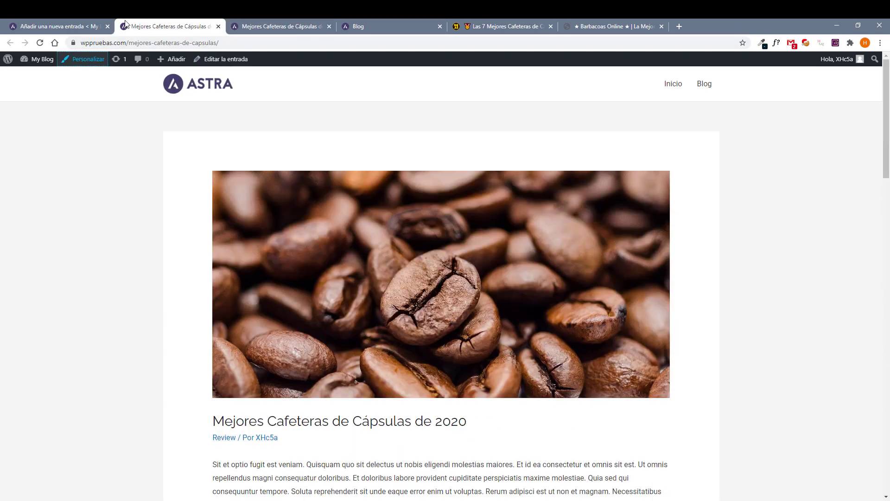
key("ctrl+shift+Tab")
scroll(313, 299, "up", 15)
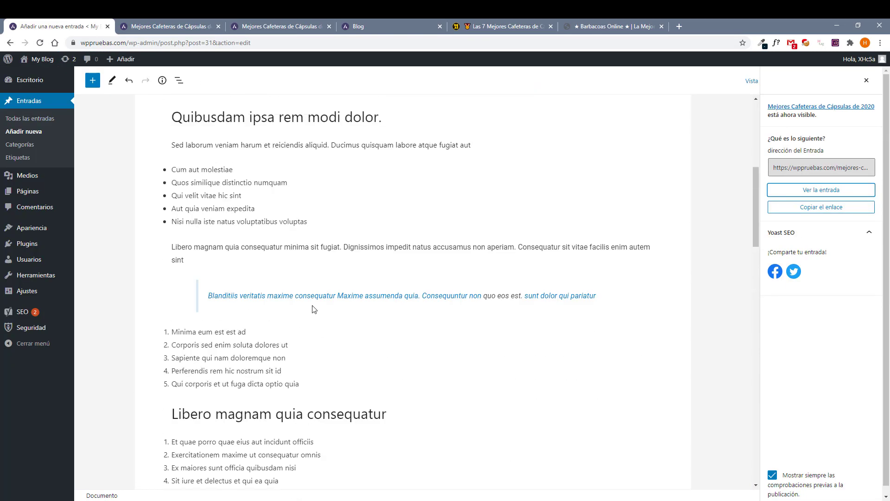
left_click(317, 265)
scroll(321, 231, "up", 3)
left_click(501, 327)
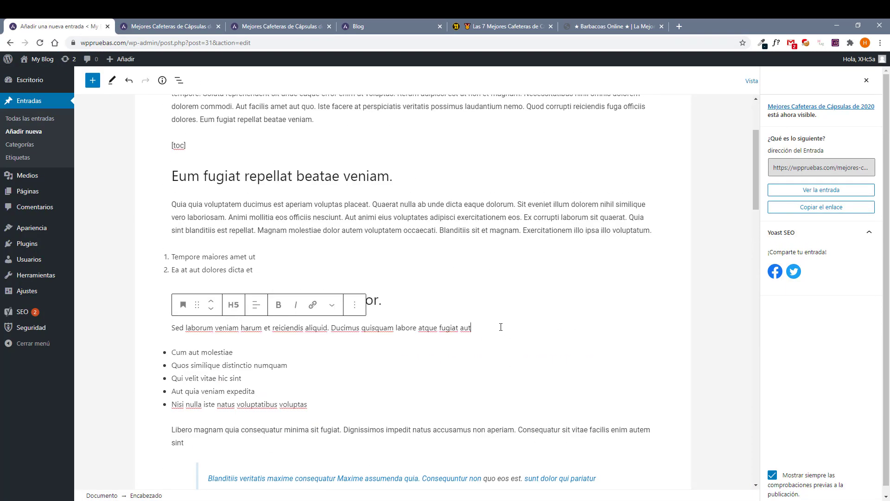
left_click(448, 302)
key("Return")
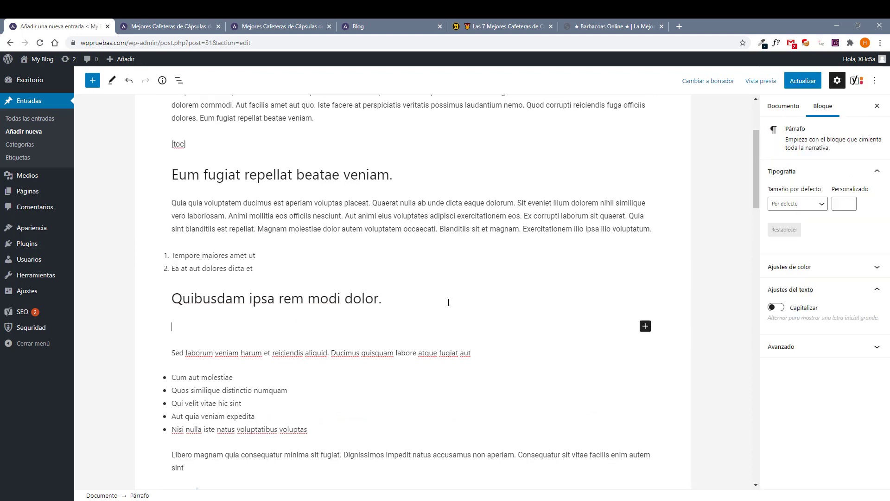
Find the Imagen block and insert it directly below the "Quibusdam ipsa rem modi dolor." heading.
left_click(646, 327)
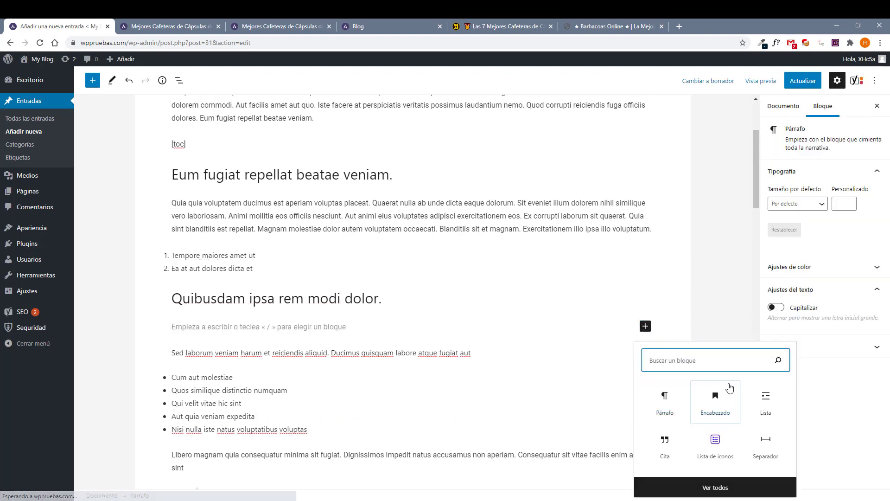
type("im")
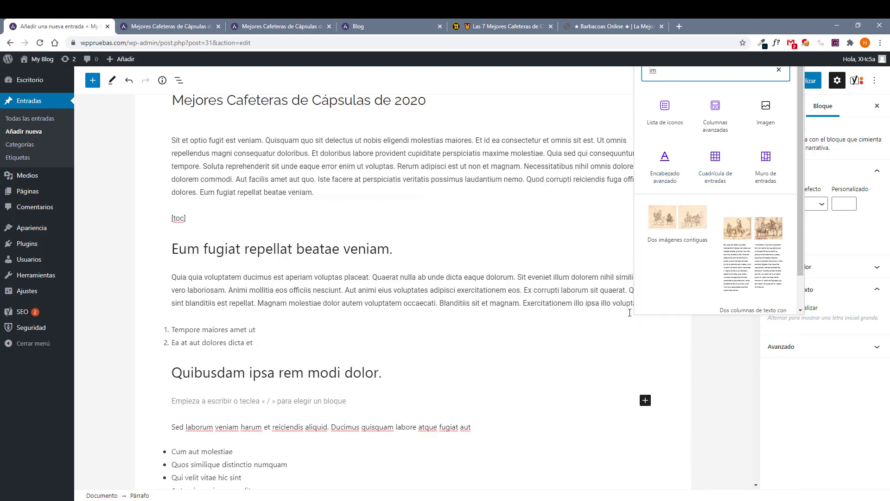
left_click(766, 207)
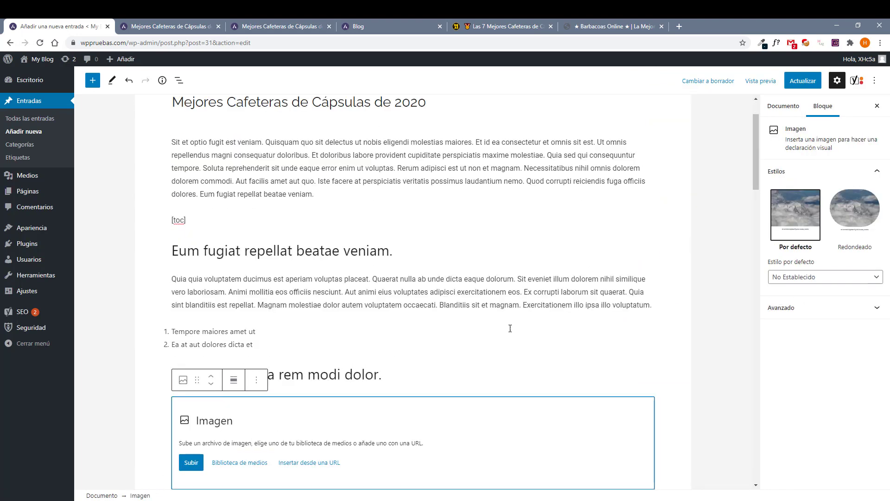
left_click(426, 377)
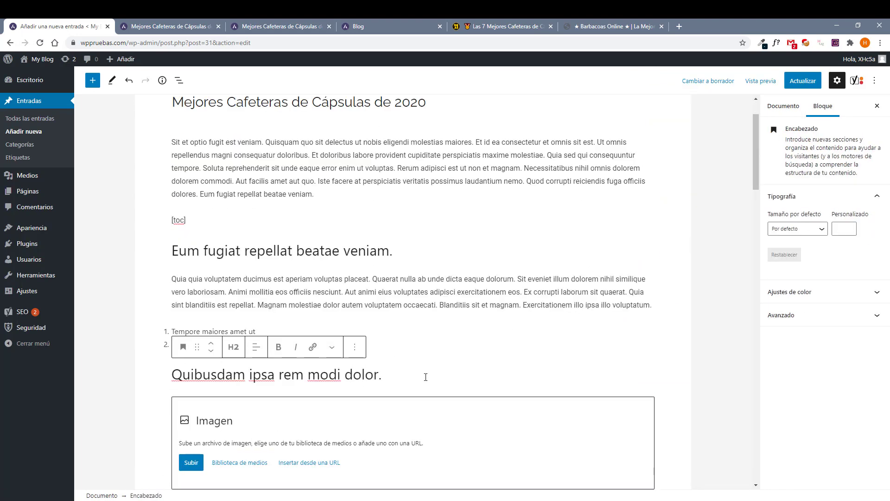
Upload the red coffee maker image 81T1o-ASMRL._AC_SL1500_.jpg to the media library and copy its title into the alternative text.
left_click(231, 464)
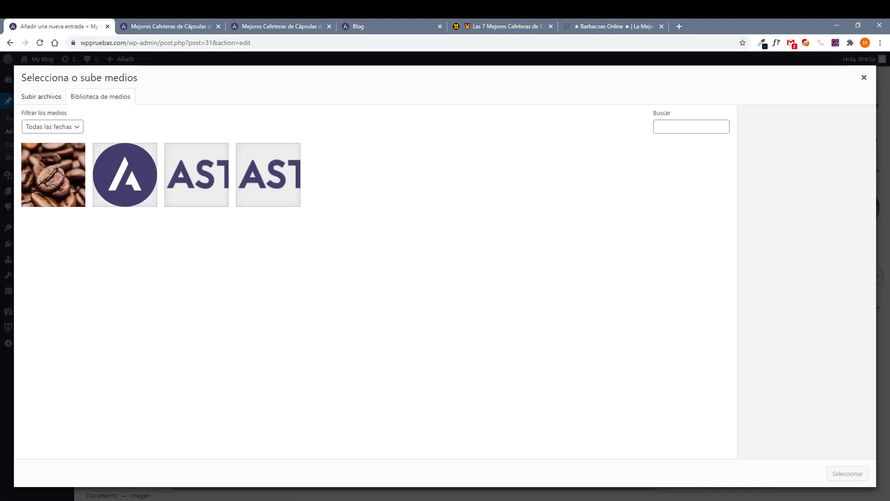
left_click_drag(747, 332, 463, 298)
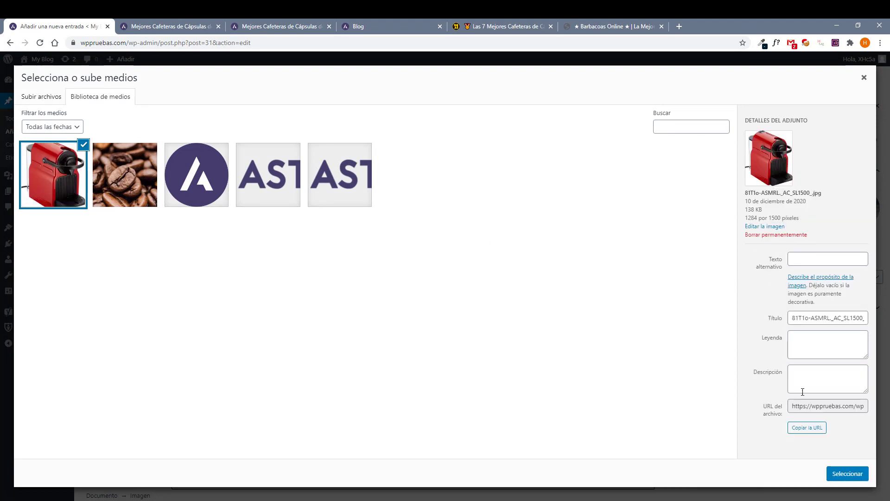
triple_click(818, 317)
key("ctrl+c")
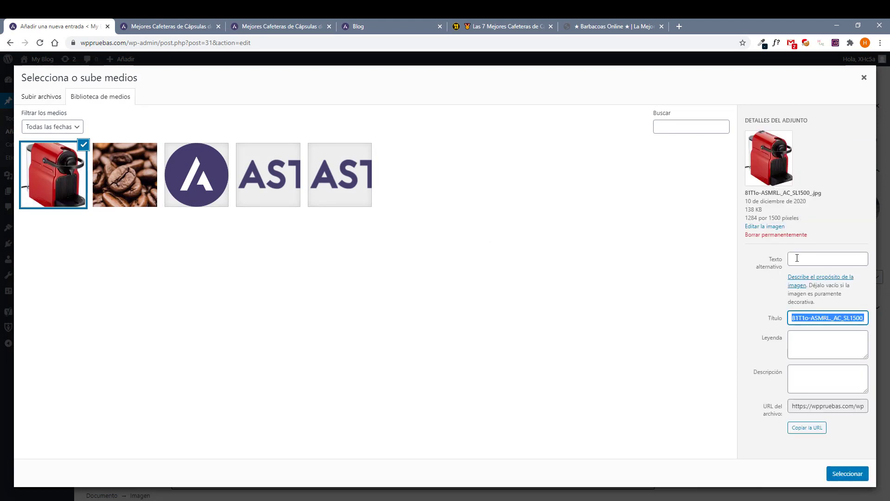
left_click(797, 257)
key("ctrl+v")
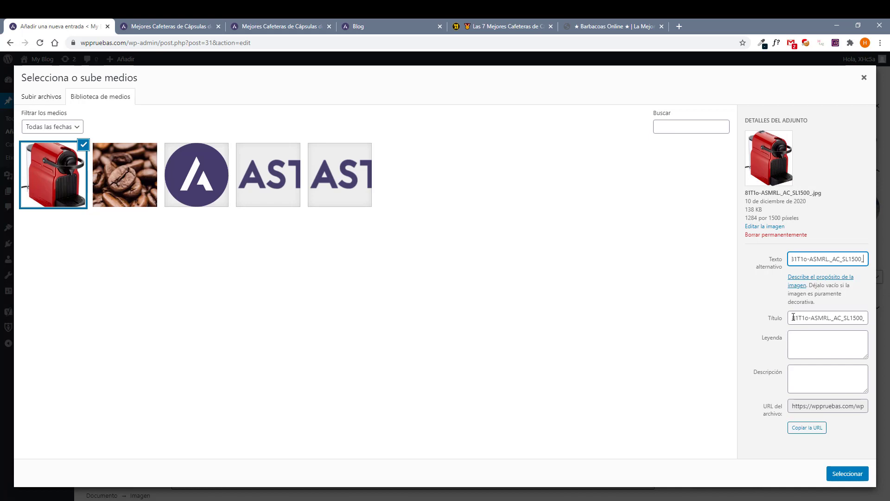
Insert the uploaded coffee maker image into the Imagen block below the "Quibusdam ipsa rem modi dolor." heading.
triple_click(794, 318)
left_click(809, 318)
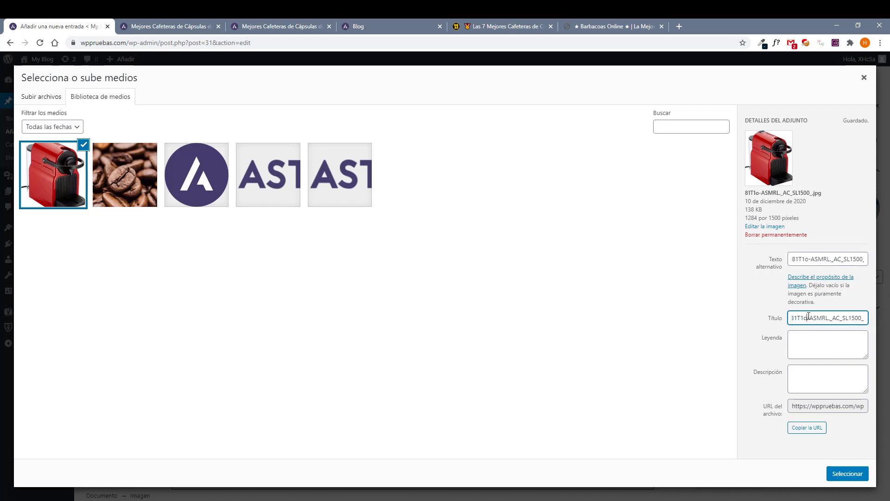
key("shift+Home")
left_click_drag(810, 259, 779, 260)
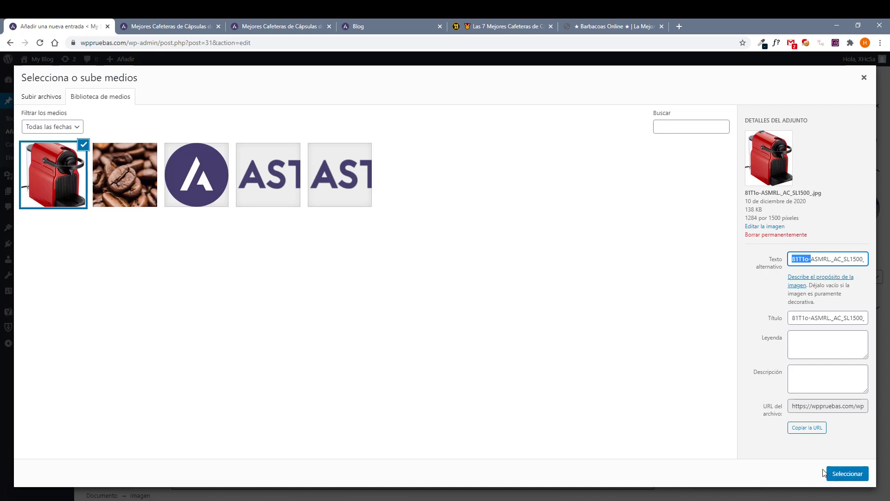
left_click(850, 475)
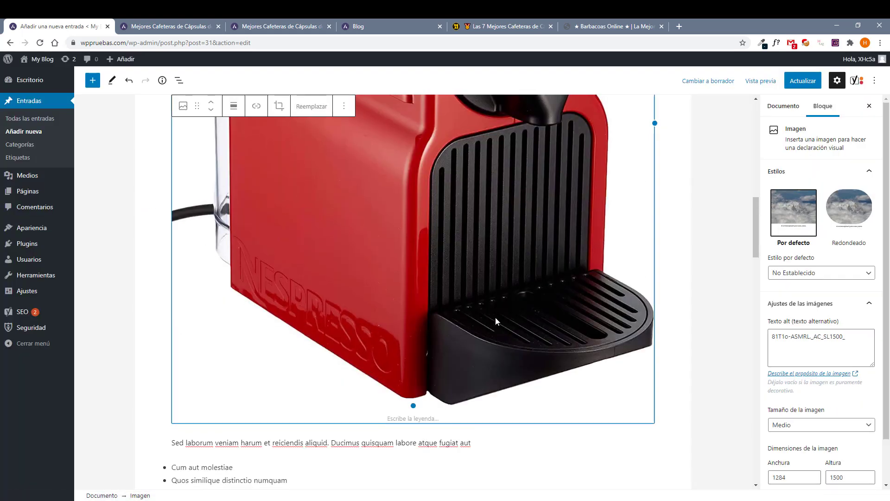
scroll(468, 313, "up", 3)
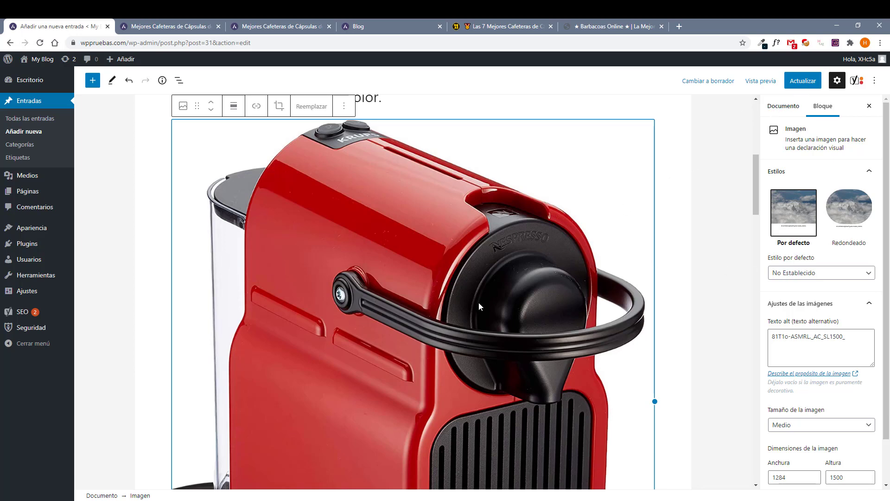
scroll(597, 234, "down", 8)
left_click(674, 268)
left_click(597, 245)
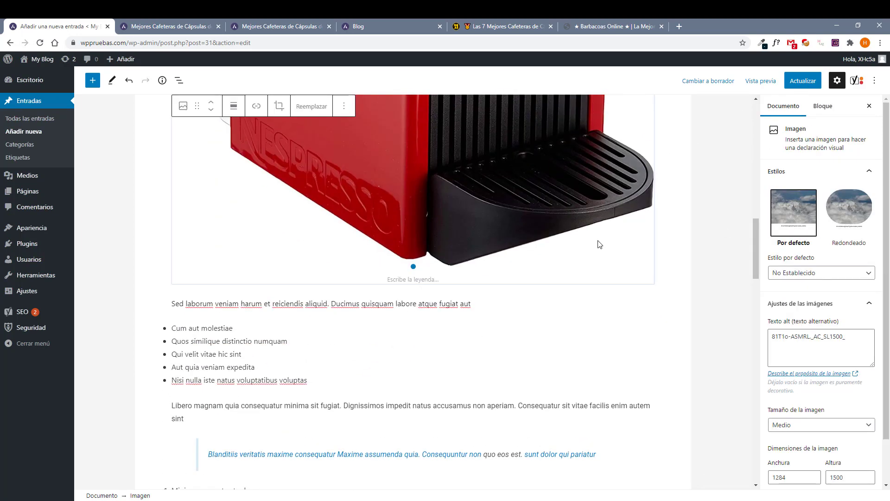
Update the post and check the coffee maker image on the reloaded published page.
left_click(806, 81)
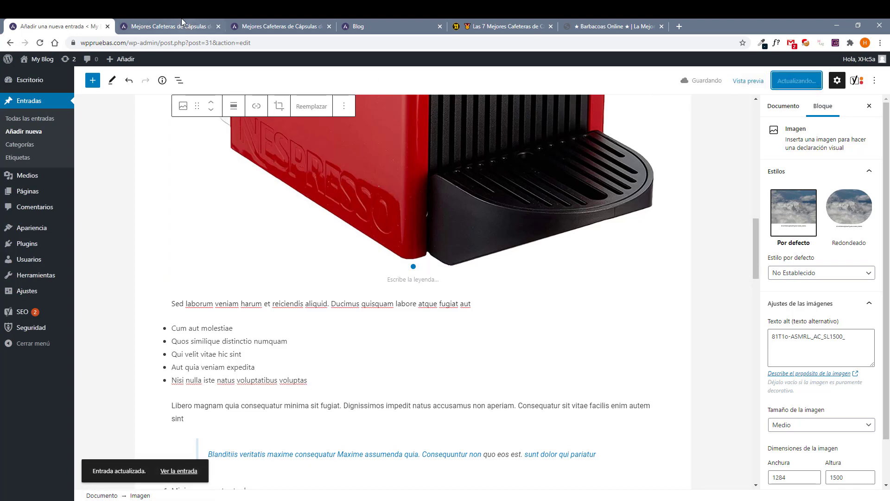
left_click(171, 29)
key("F5")
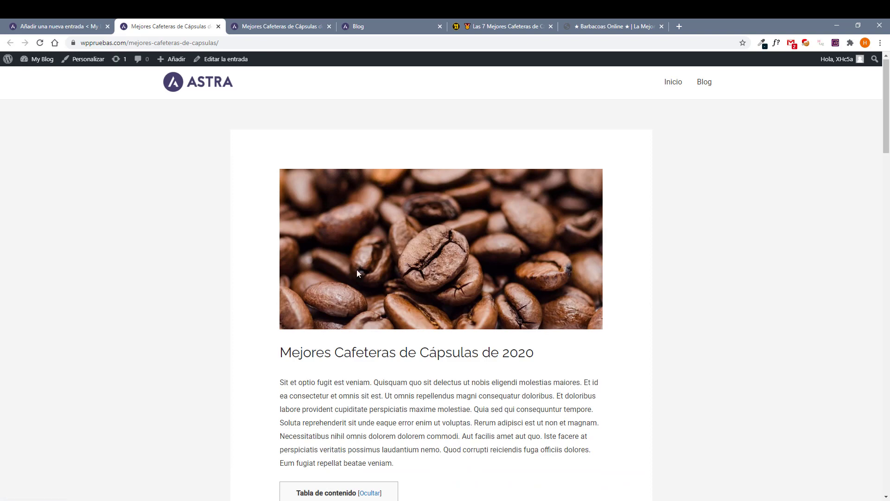
scroll(357, 269, "down", 5)
scroll(364, 271, "down", 10)
scroll(335, 254, "up", 3)
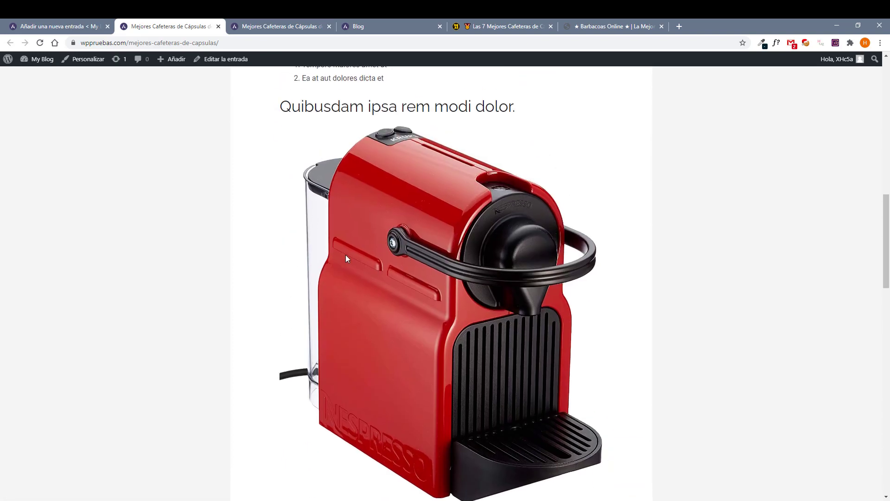
Return to the post editor and set the coffee maker image's width to 400.
left_click(61, 28)
scroll(305, 215, "up", 3)
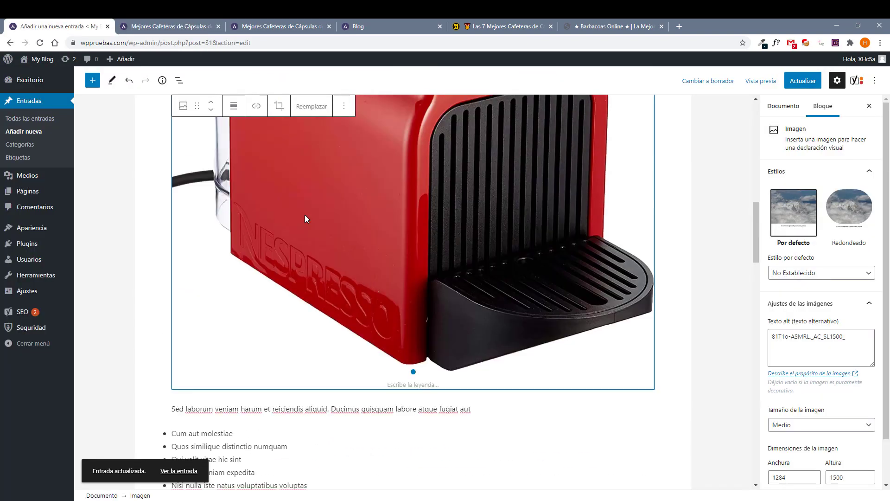
scroll(292, 190, "up", 5)
double_click(788, 478)
type("500")
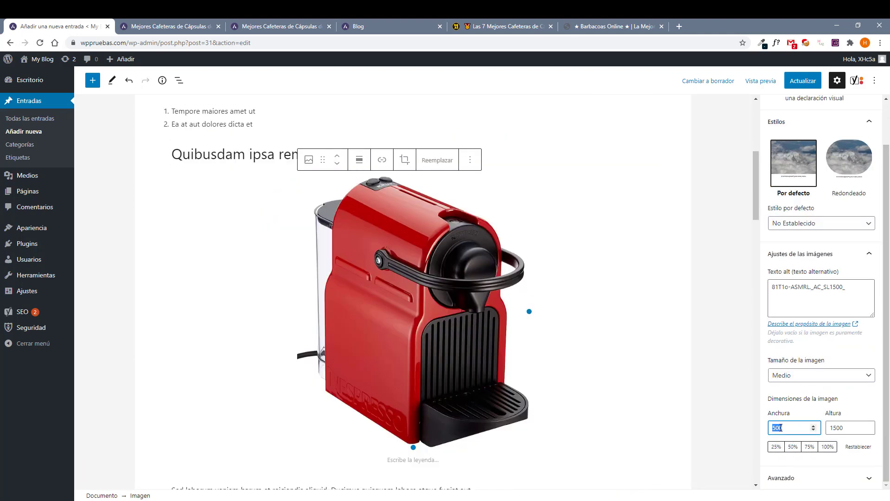
type("400")
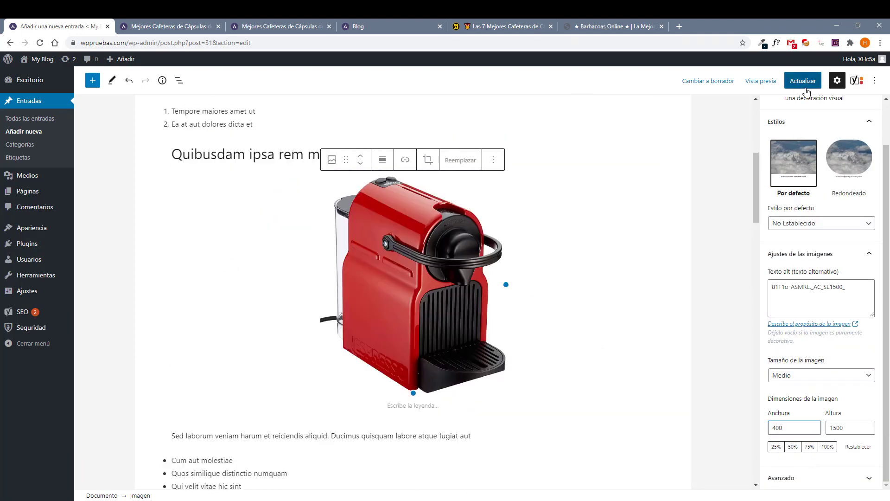
Update the post with the resized image and review its size on the published page.
left_click(806, 87)
left_click(170, 23)
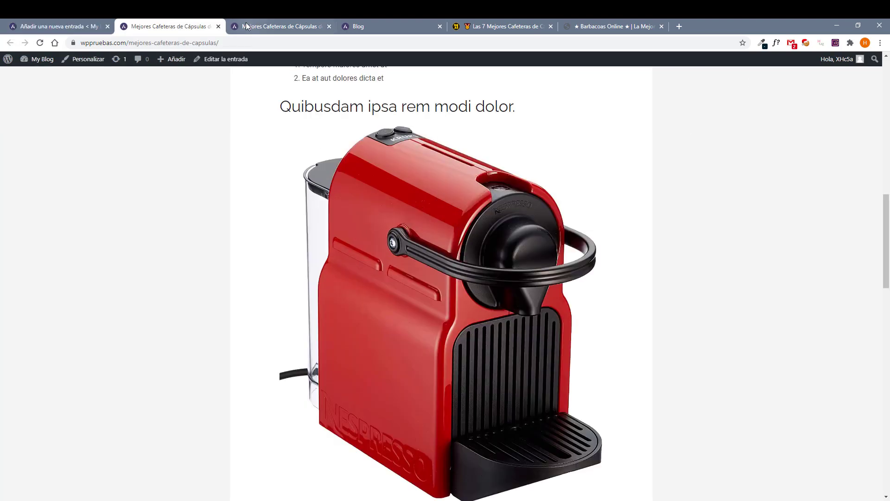
scroll(368, 260, "up", 4)
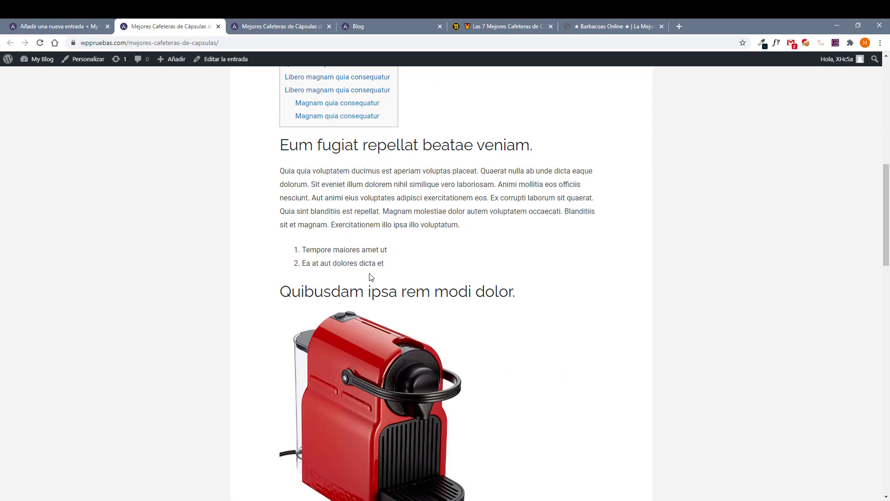
scroll(369, 259, "down", 3)
Back in the editor, add a Botones block between the coffee maker image and the "Sed laborum" heading, labelling its button "Ver Precio".
left_click(85, 26)
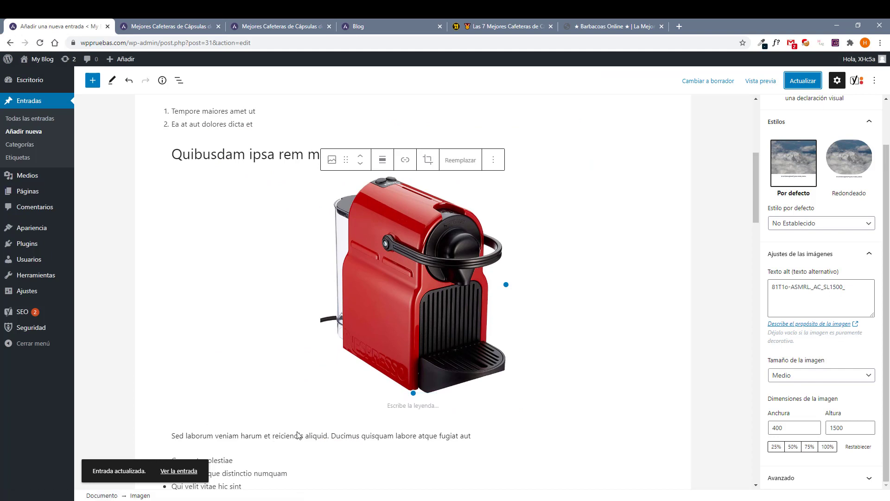
left_click(274, 416)
left_click(173, 416)
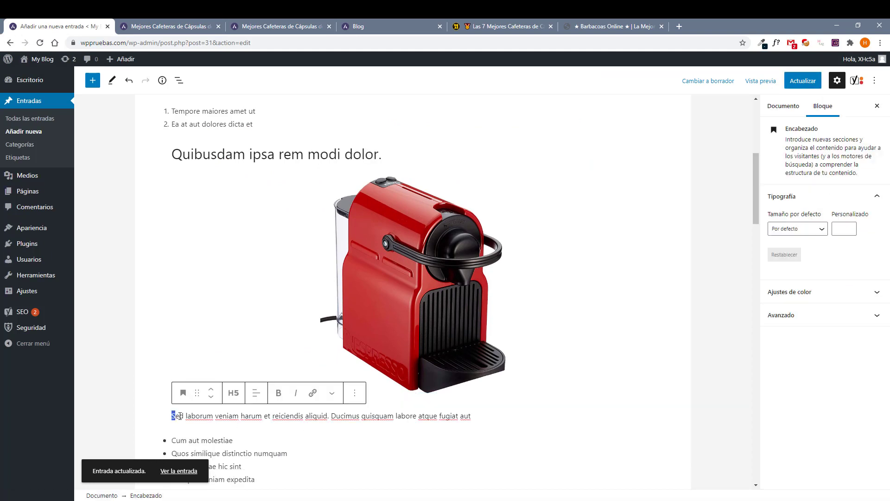
key("Return")
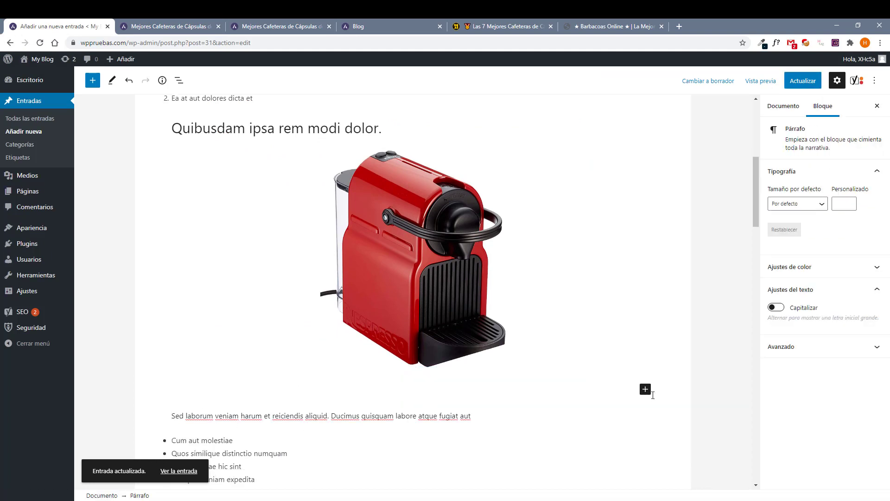
left_click(646, 389)
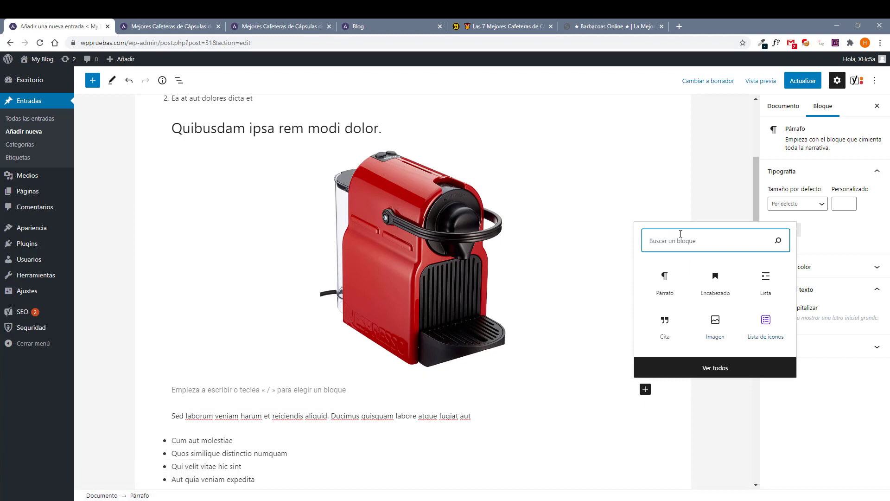
type("bo")
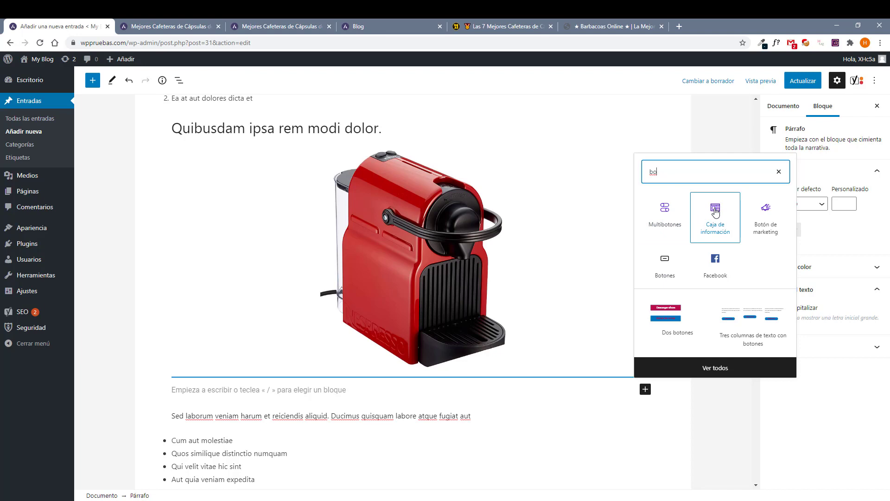
left_click(663, 270)
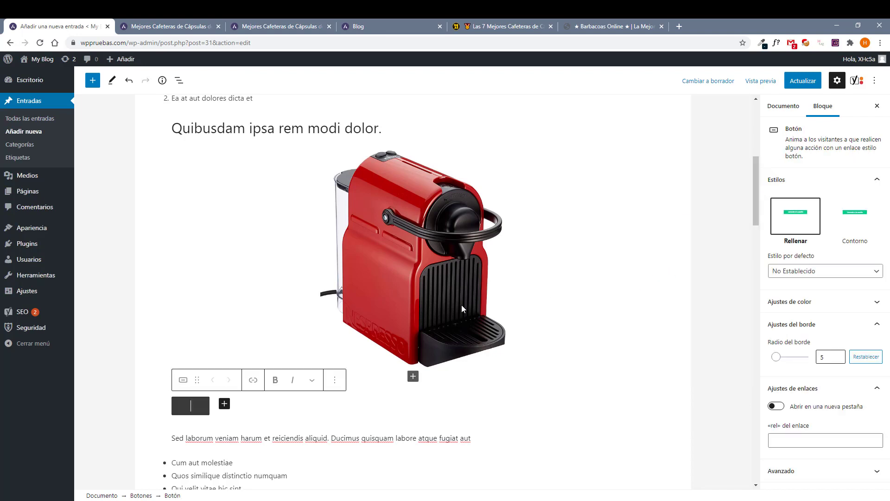
type("Ver P")
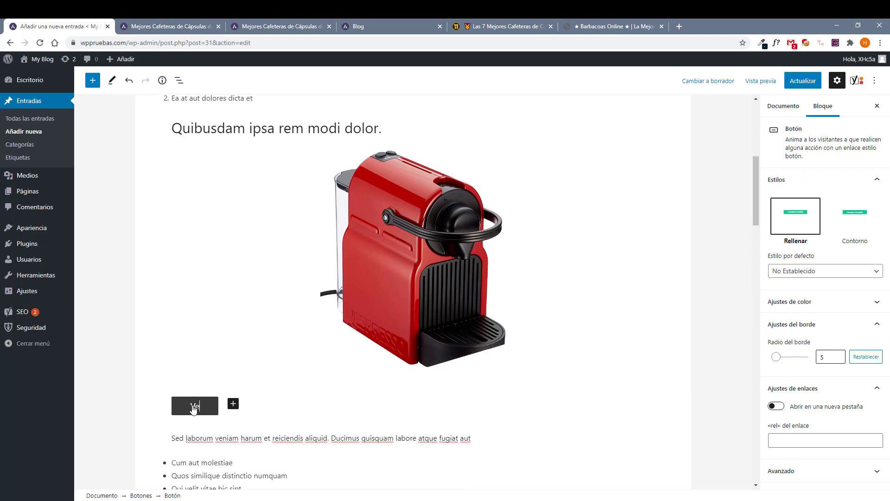
type("o")
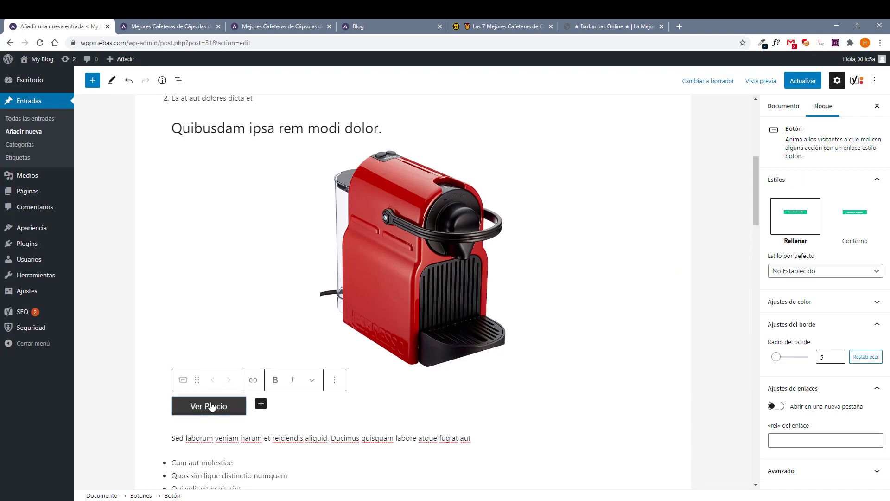
Make the "Ver Precio" button's link open in a new tab and add nofollow to its rel attributes.
left_click(253, 380)
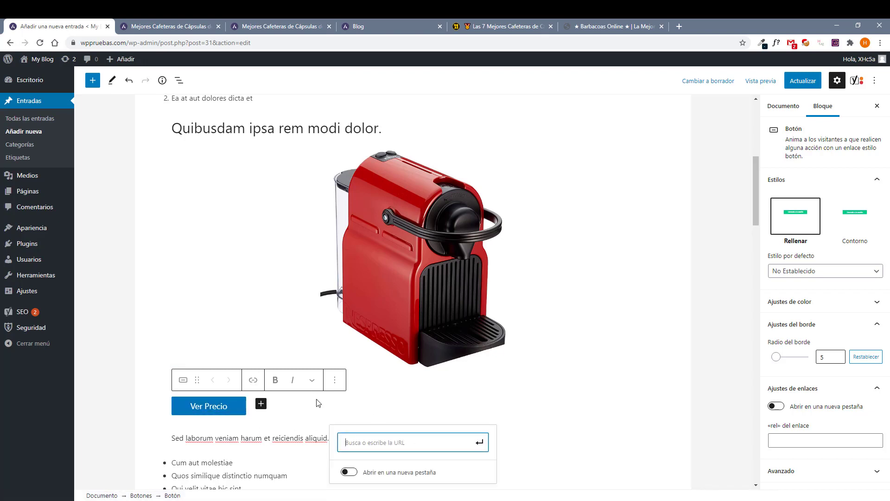
left_click(353, 473)
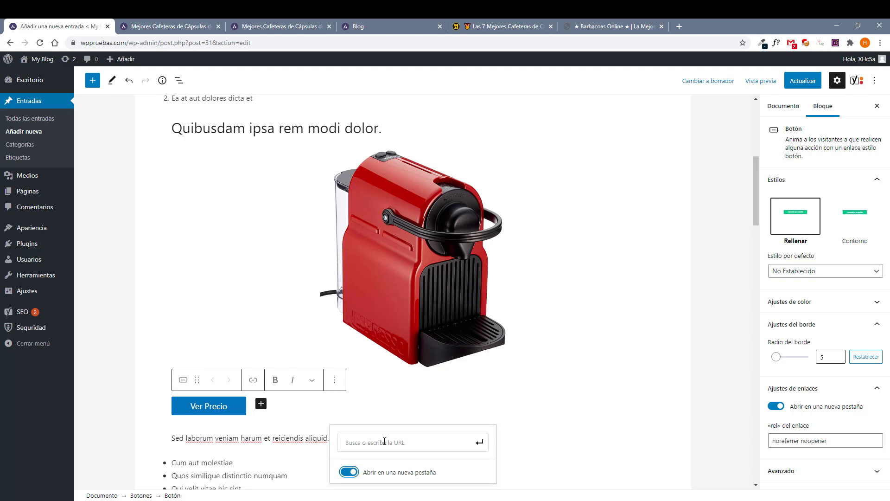
left_click(833, 446)
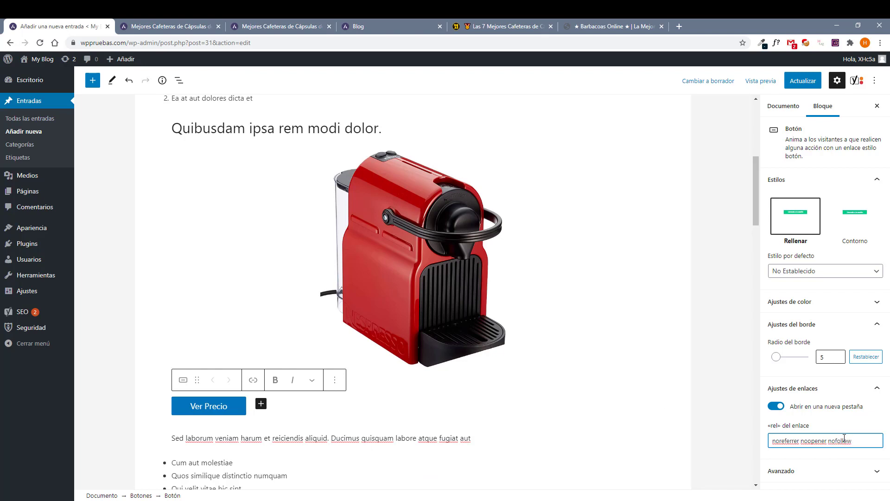
left_click(384, 416)
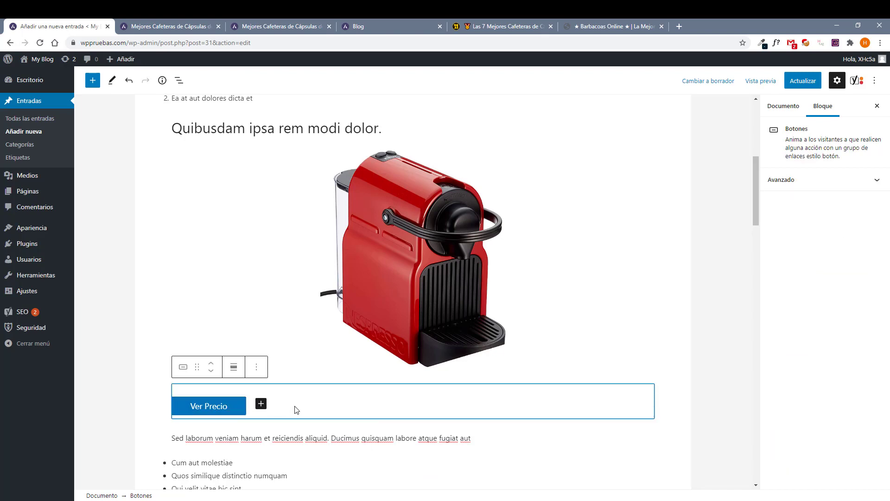
Look through the document settings, including the Astra options, and the advanced settings of the Botones block.
left_click(784, 106)
scroll(807, 324, "down", 10)
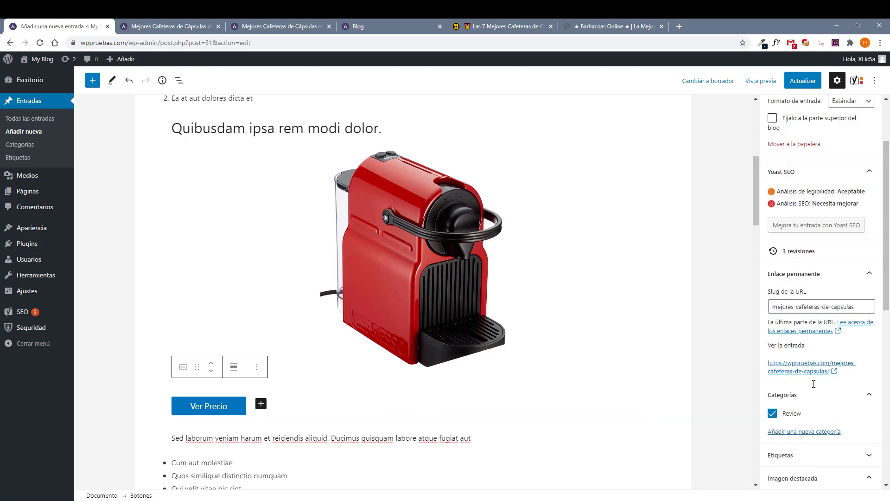
scroll(811, 366, "down", 2)
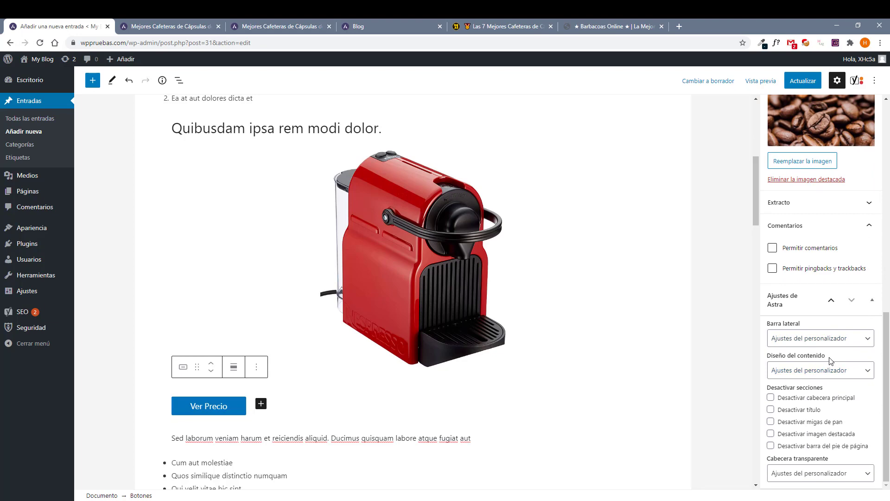
scroll(830, 361, "up", 10)
left_click(823, 106)
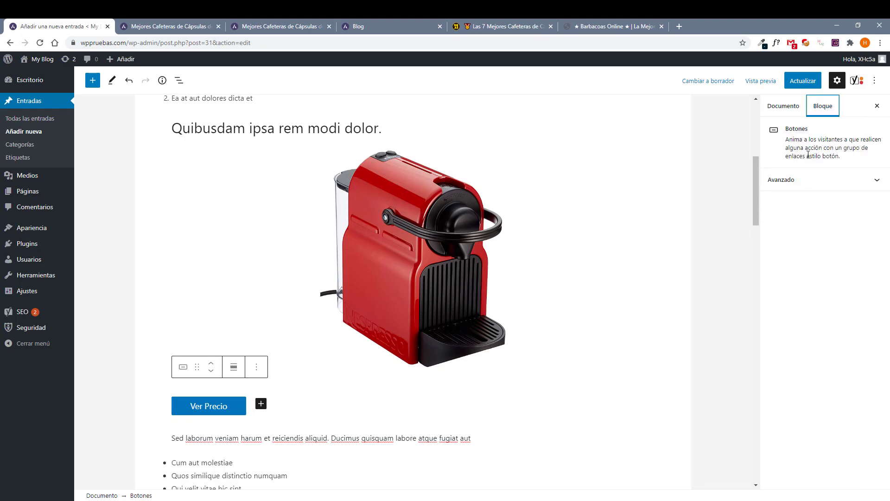
left_click(816, 186)
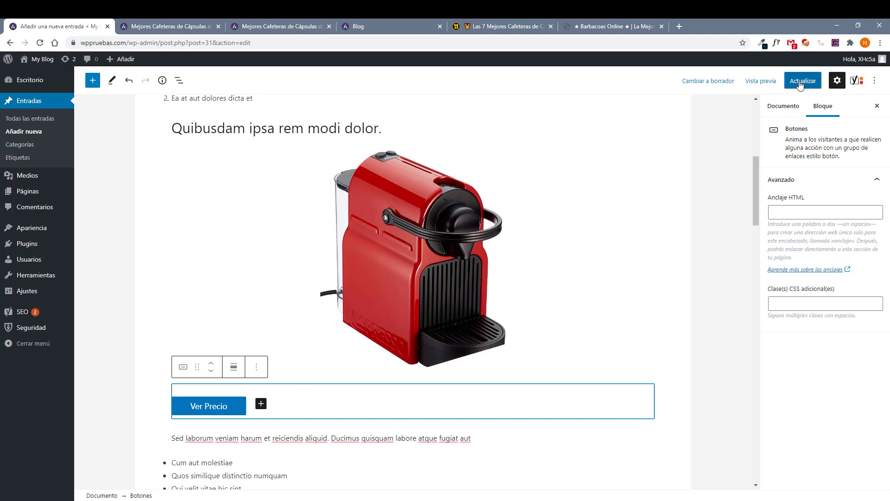
Enter # as the link URL of the "Ver Precio" button.
left_click(216, 406)
left_click(253, 380)
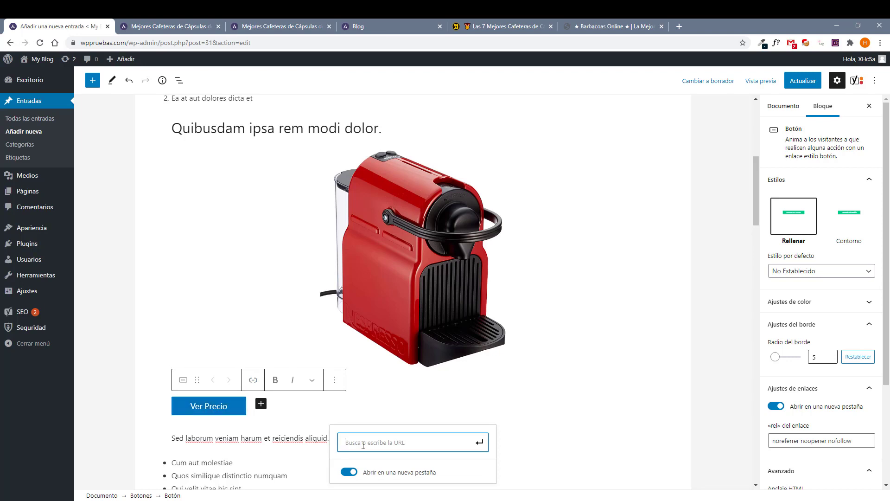
type("#")
left_click(336, 408)
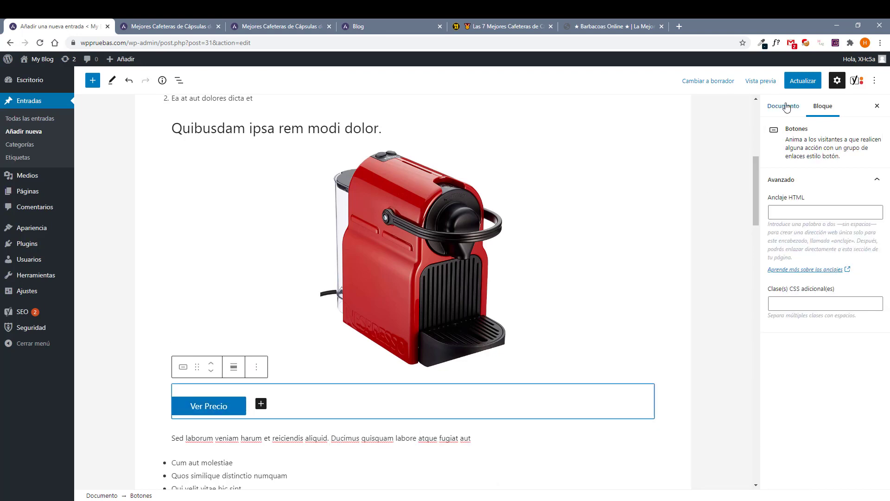
Update the post and open the theme customizer from its published page, switching to it.
left_click(803, 80)
left_click(156, 27)
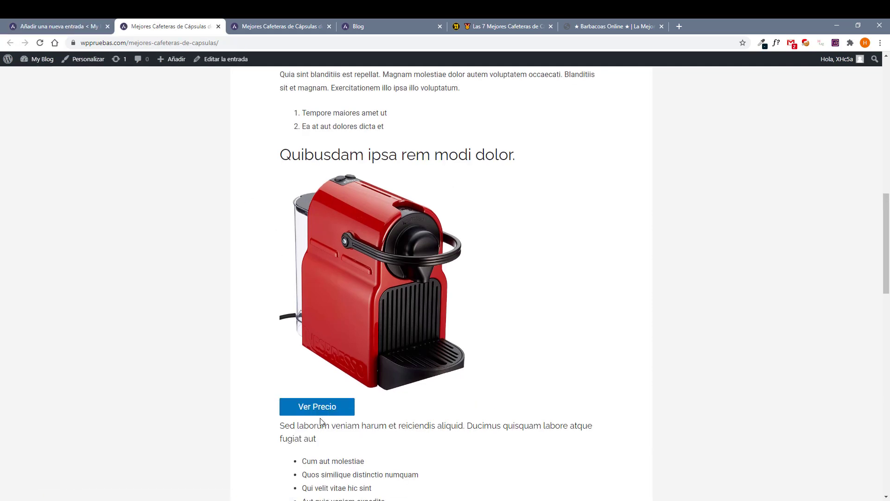
middle_click(83, 60)
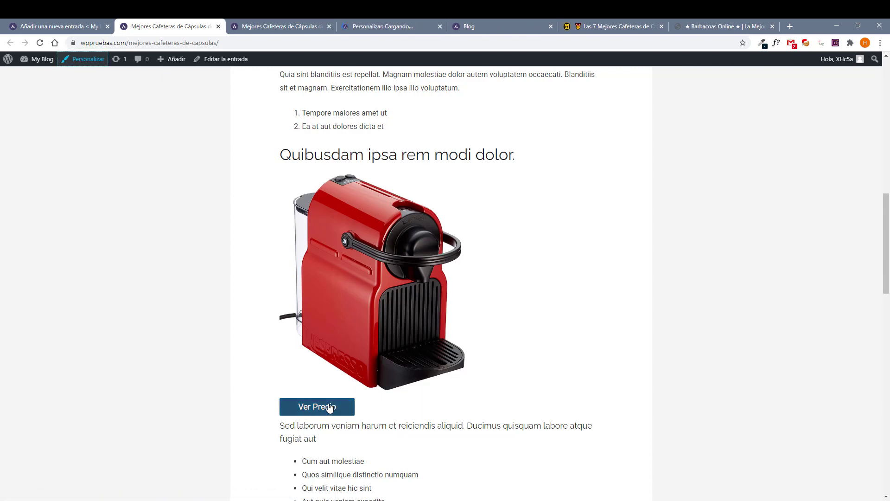
left_click(391, 27)
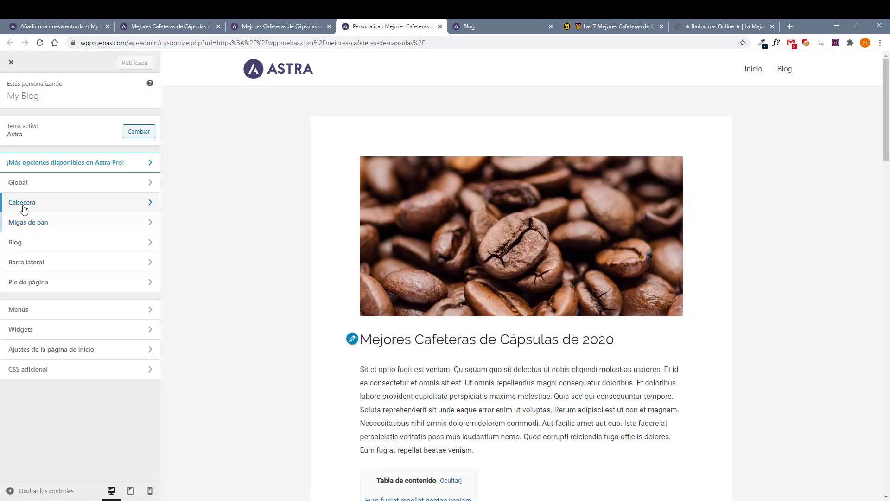
In the global button settings, set the normal background colour of the buttons to a yellow-orange.
left_click(54, 187)
left_click(37, 182)
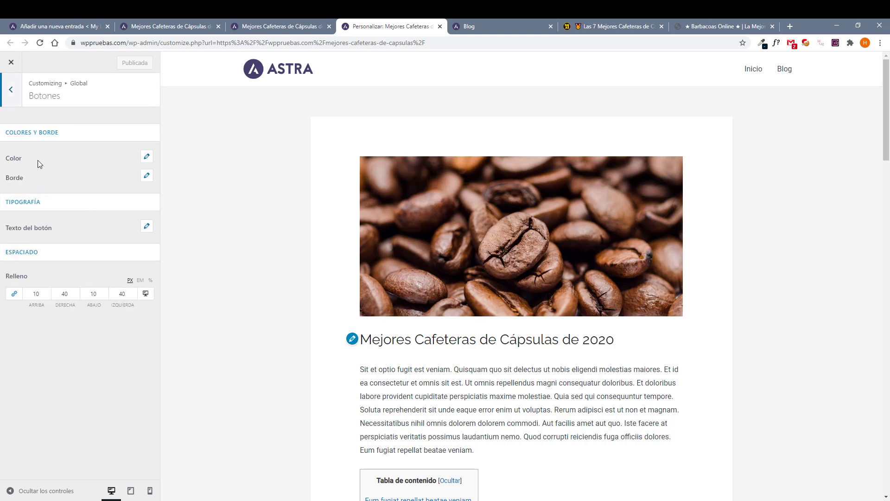
left_click(147, 158)
scroll(343, 287, "down", 14)
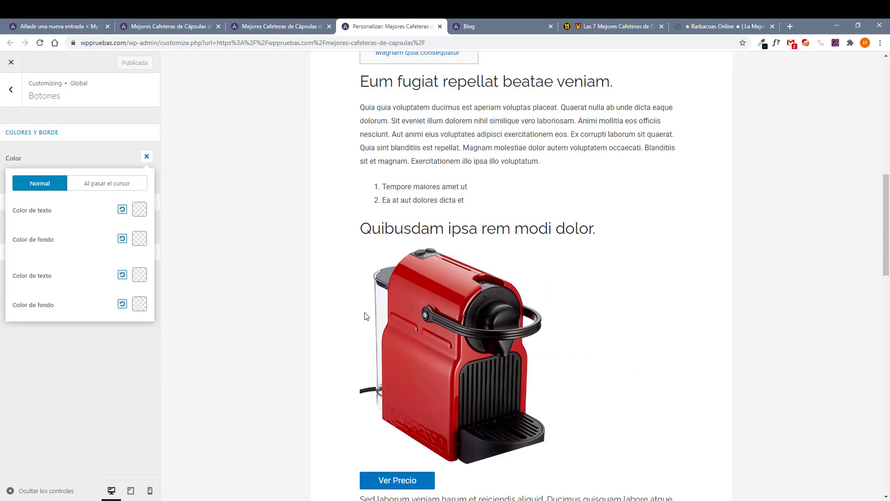
scroll(177, 265, "down", 3)
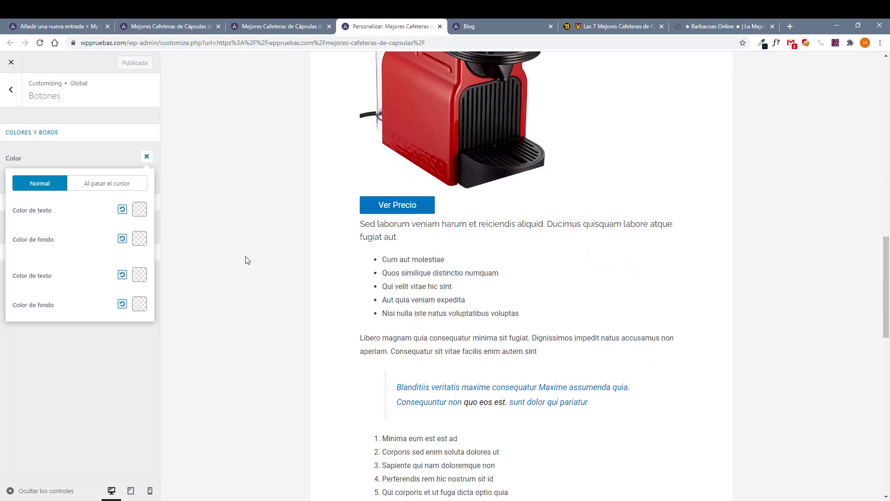
left_click(138, 240)
left_click(54, 333)
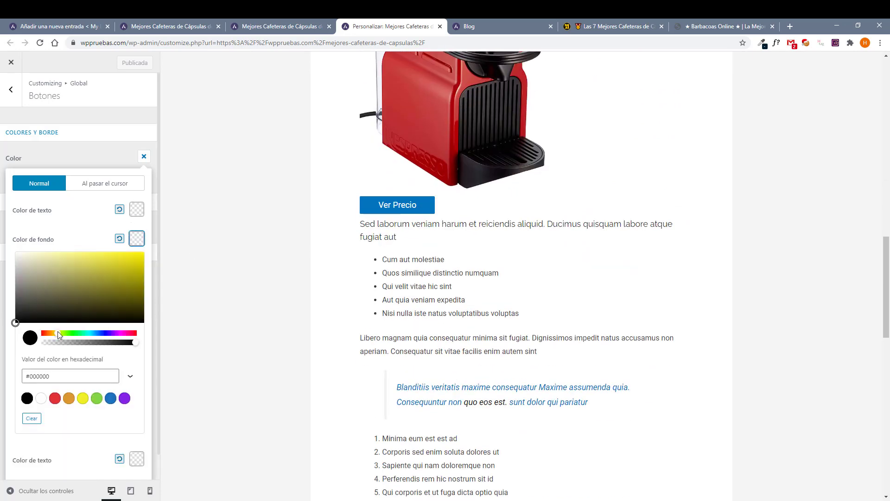
left_click(64, 322)
left_click_drag(64, 322, 542, 19)
Compare with the VER PRECIO buttons on the micafeteraexpress.com page, then set the normal button text colour to black and publish.
left_click(599, 26)
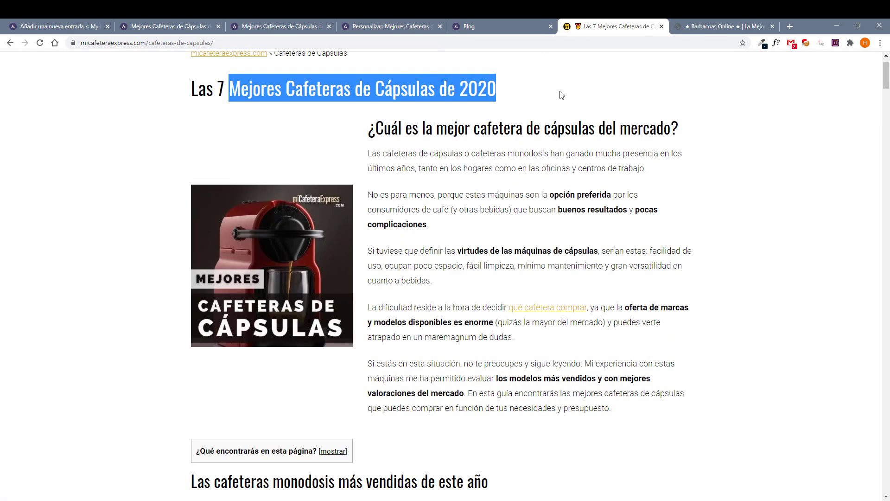
scroll(370, 372, "down", 6)
scroll(371, 367, "down", 10)
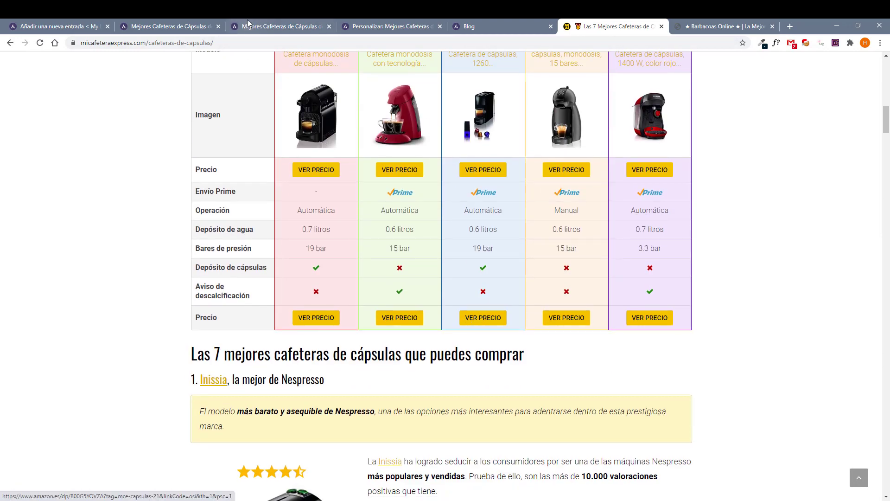
left_click(178, 22)
left_click(399, 24)
left_click_drag(65, 253, 10, 289)
left_click(91, 227)
left_click(137, 209)
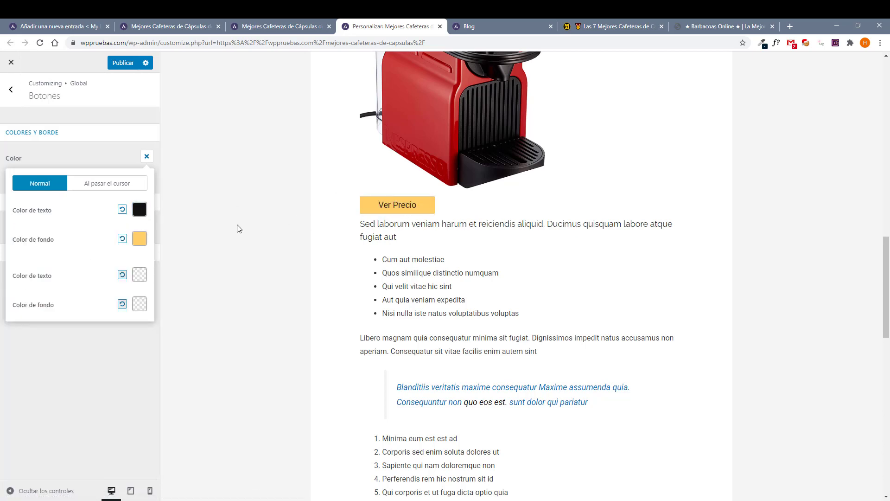
left_click(99, 153)
left_click(120, 63)
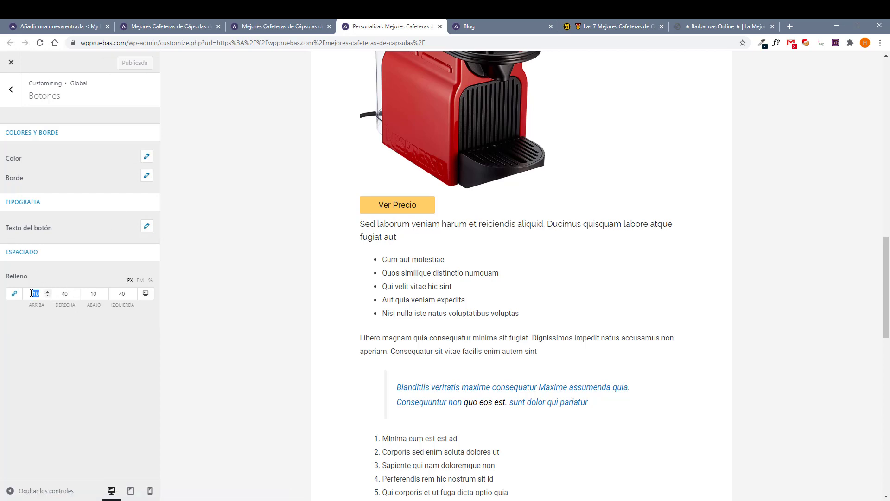
Set the global button padding to 15 px at the top and bottom, independently of the side padding.
type("15")
key("Tab")
key("Tab")
type("15")
key("Tab")
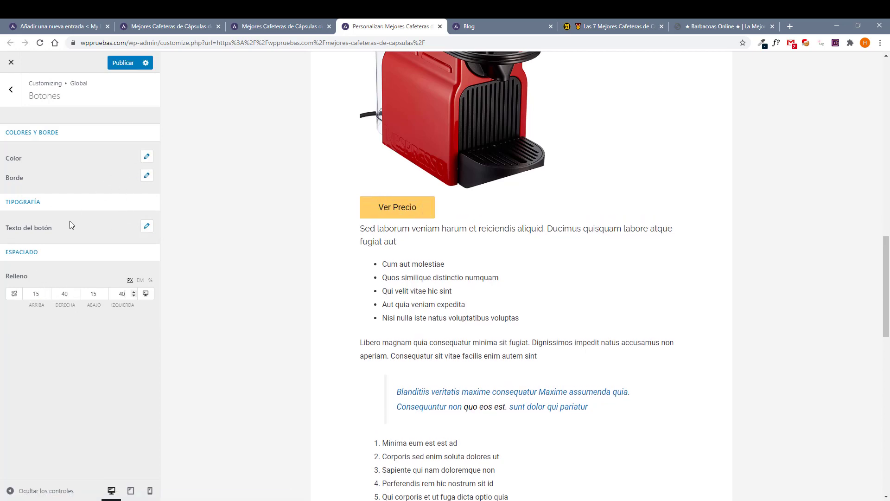
Set the text transformation of the global button typography to Mayúsculas, publish the changes and leave the customizer.
left_click(147, 227)
left_click(60, 380)
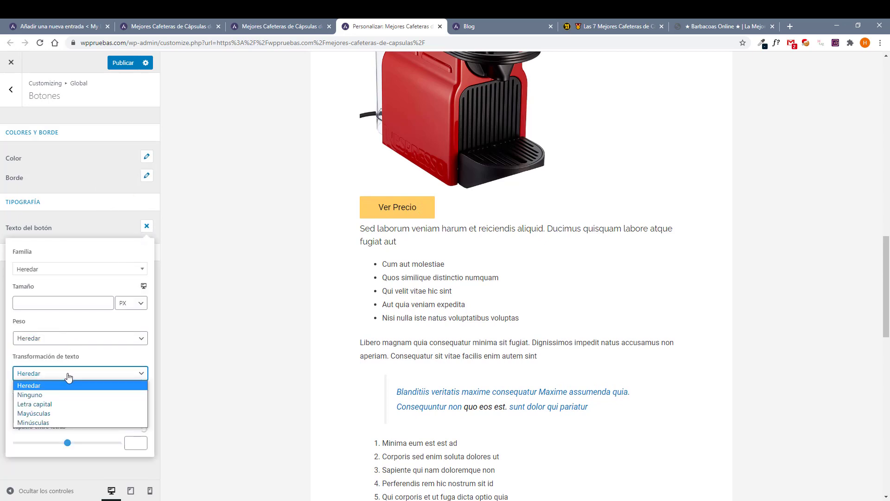
left_click(48, 415)
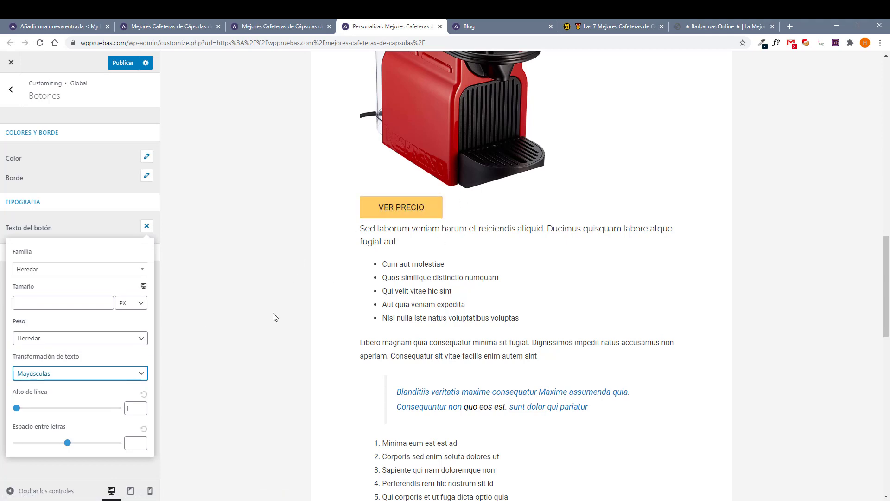
scroll(360, 288, "up", 5)
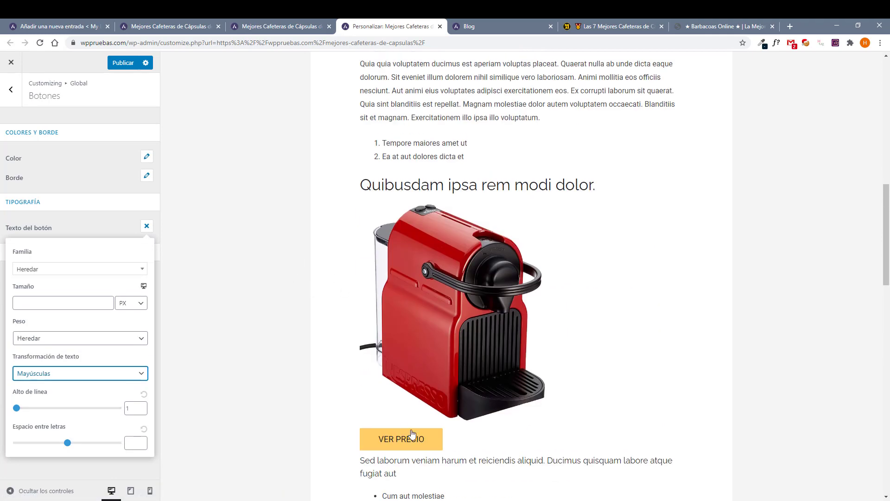
left_click(122, 63)
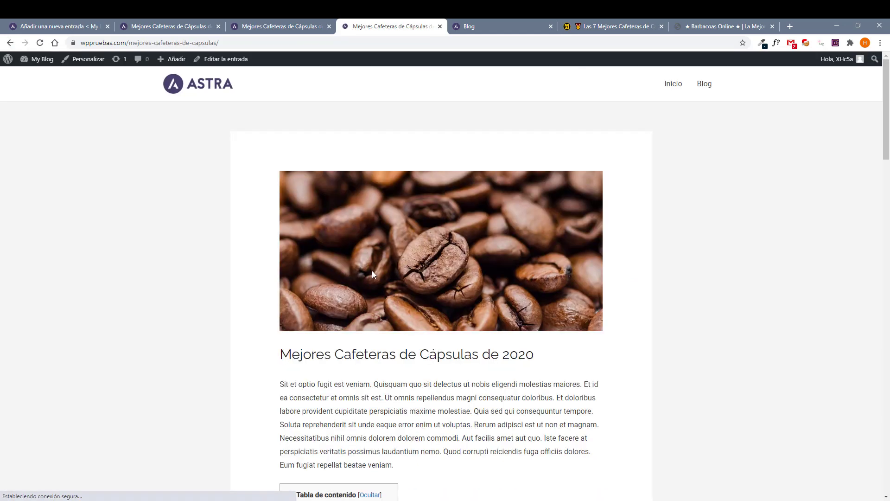
Check the restyled button on the published coffee maker post, and close the duplicate post tabs.
scroll(372, 270, "down", 15)
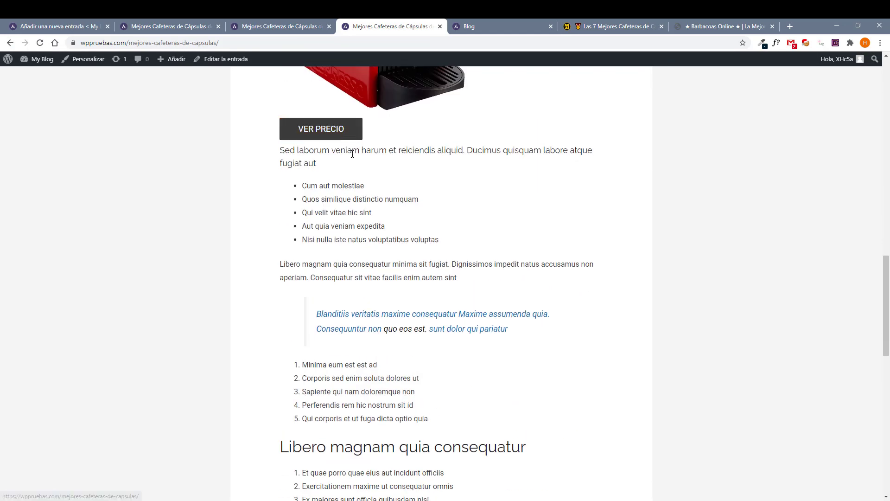
scroll(386, 249, "up", 10)
left_click(357, 188)
left_click(321, 24)
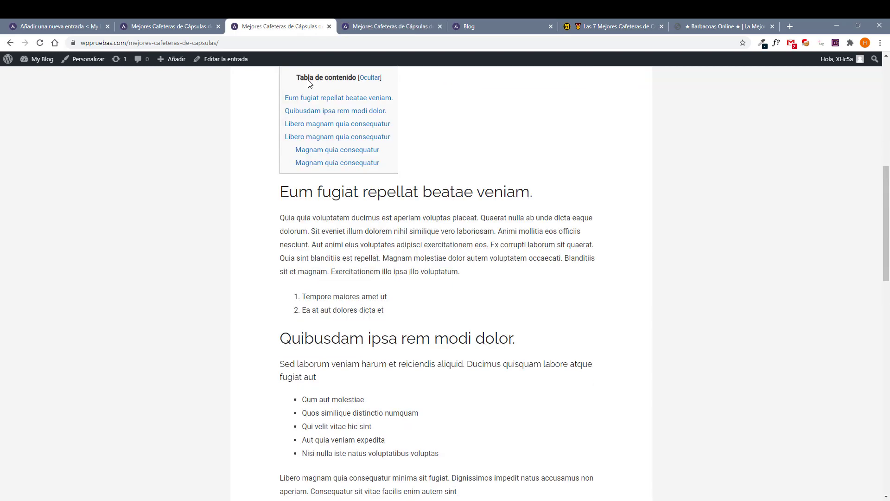
left_click(183, 27)
left_click(218, 27)
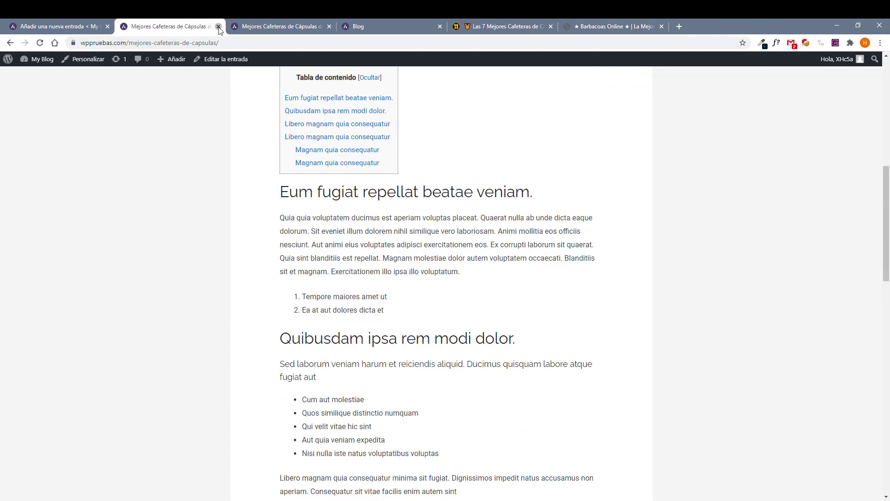
left_click(218, 26)
Back in the post editor, insert a Lista de iconos block between the five-item numbered list and the "Libero magnam quia consequatur" heading.
left_click(60, 27)
scroll(306, 367, "down", 7)
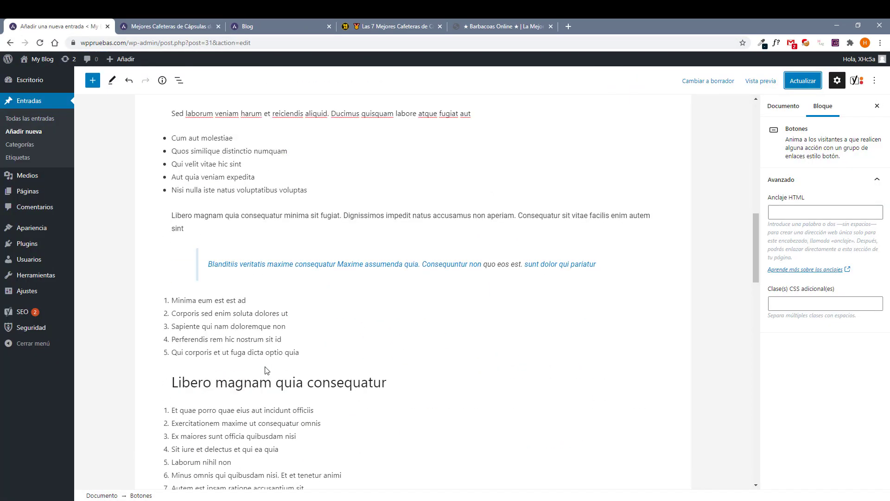
left_click(318, 353)
key("Return")
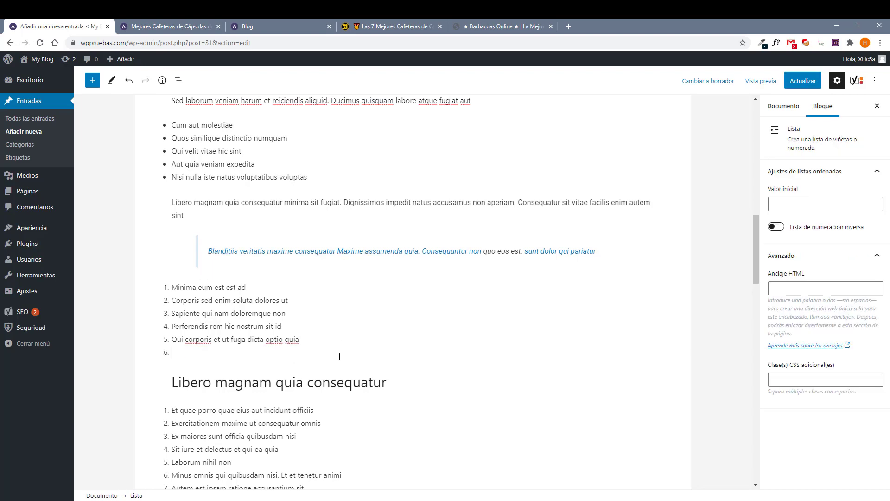
key("Return")
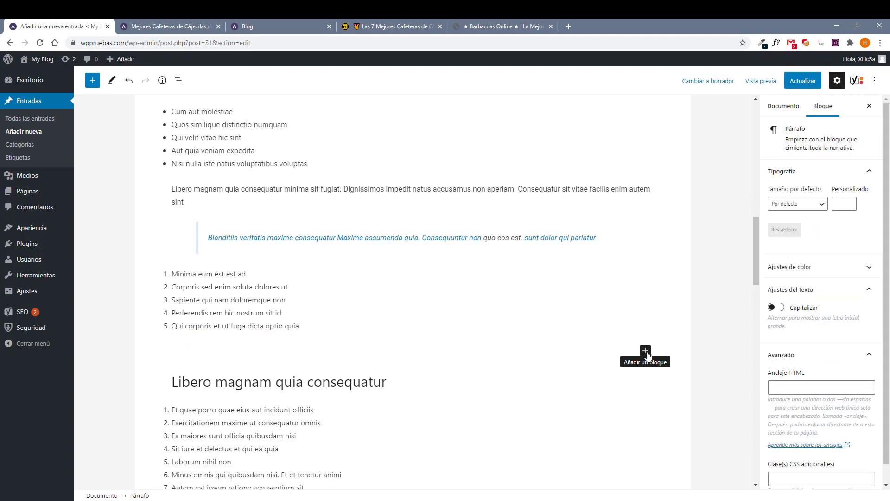
left_click(645, 351)
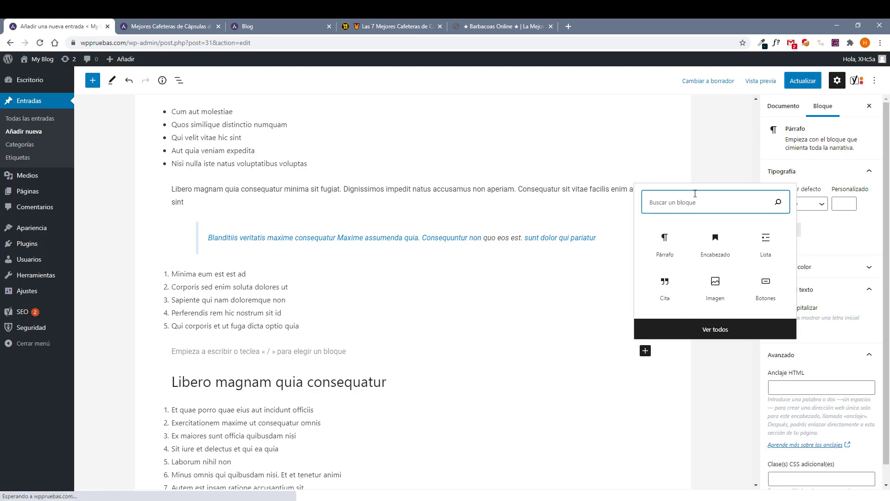
type("li")
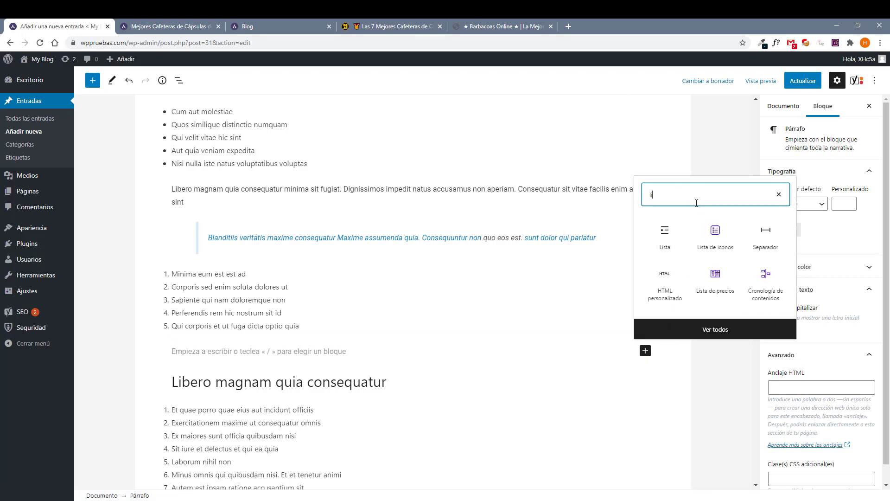
left_click(715, 236)
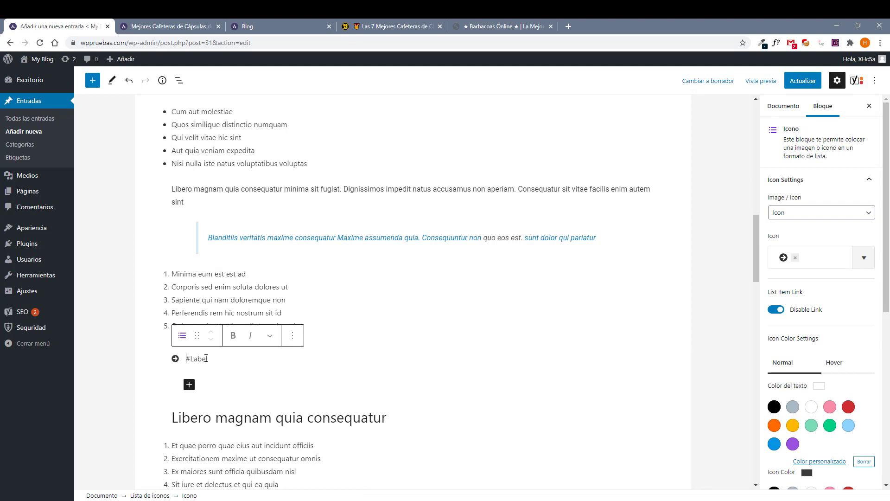
Set the normal icon colour of the list item to the vivid green swatch and select the whole icon list.
scroll(788, 302, "down", 2)
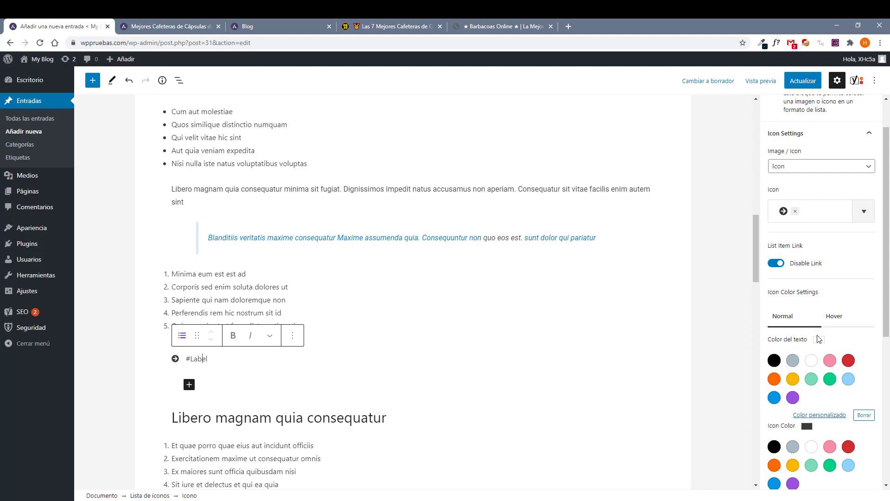
scroll(791, 357, "down", 2)
left_click(812, 372)
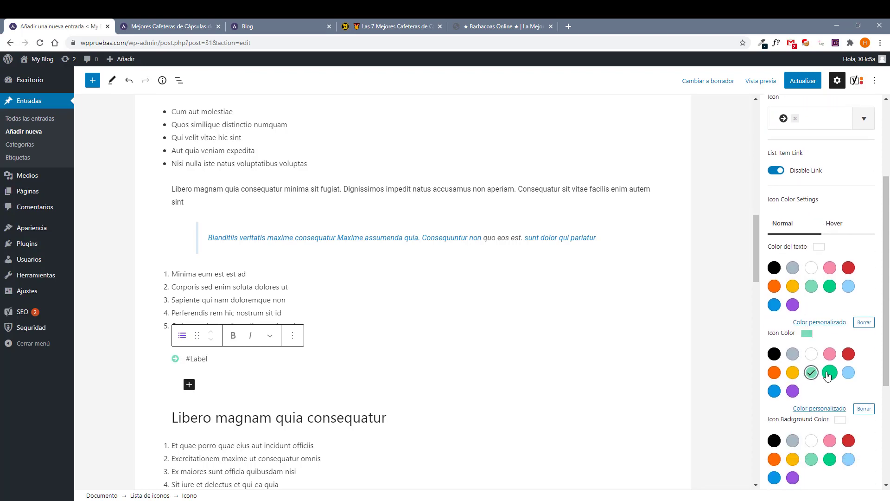
left_click(831, 372)
left_click(249, 373)
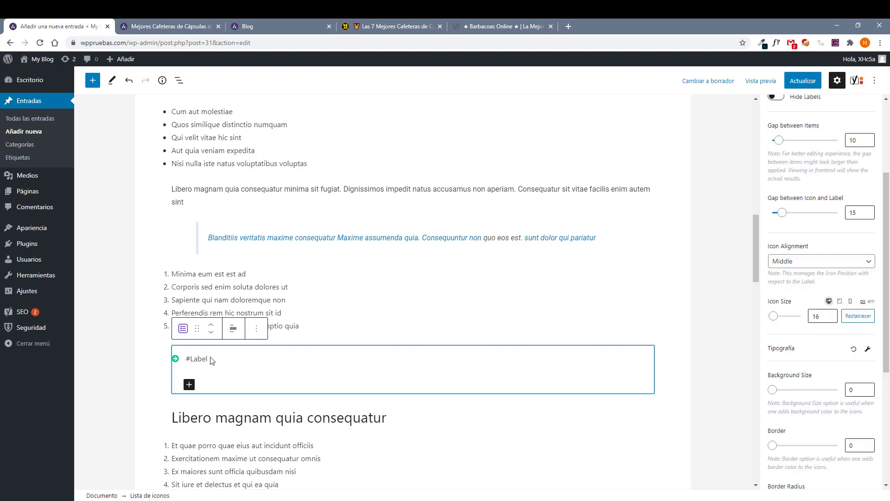
Duplicate the green icon list item twice to make a three-item list.
left_click(230, 359)
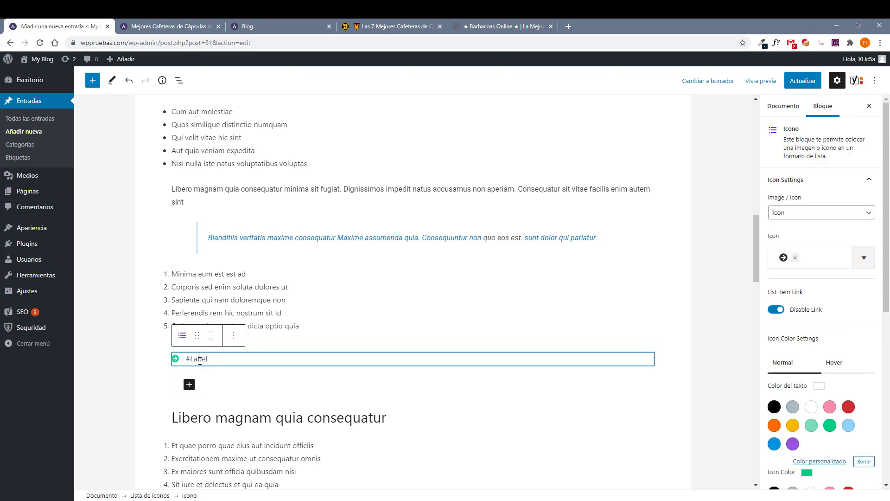
left_click(234, 335)
left_click(251, 217)
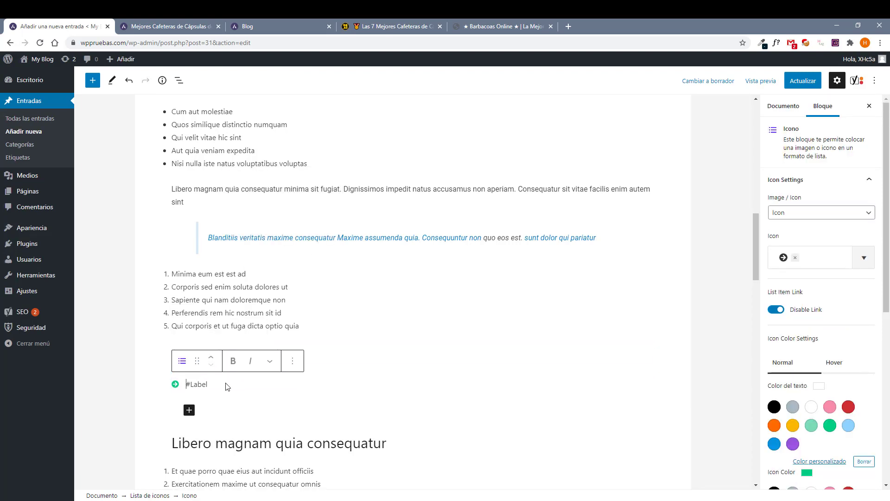
left_click(295, 366)
left_click(313, 245)
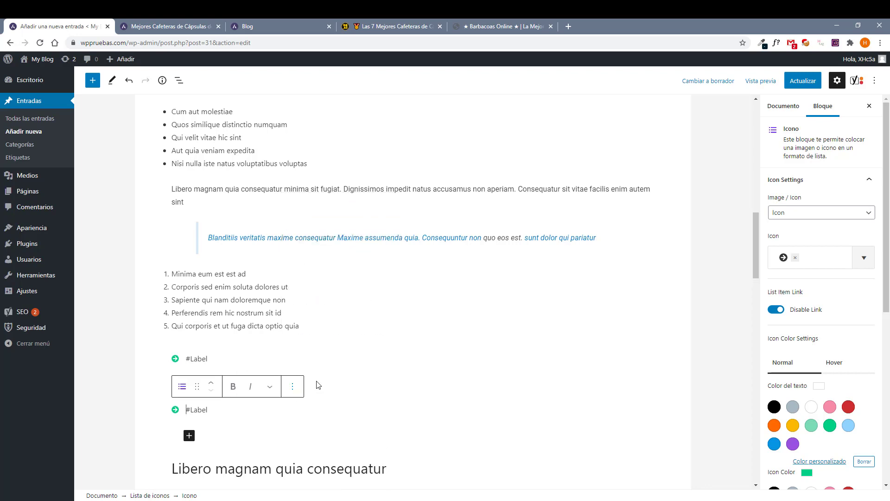
Duplicate the whole three-item Lista de iconos block and select the first item of the copy.
left_click(215, 360)
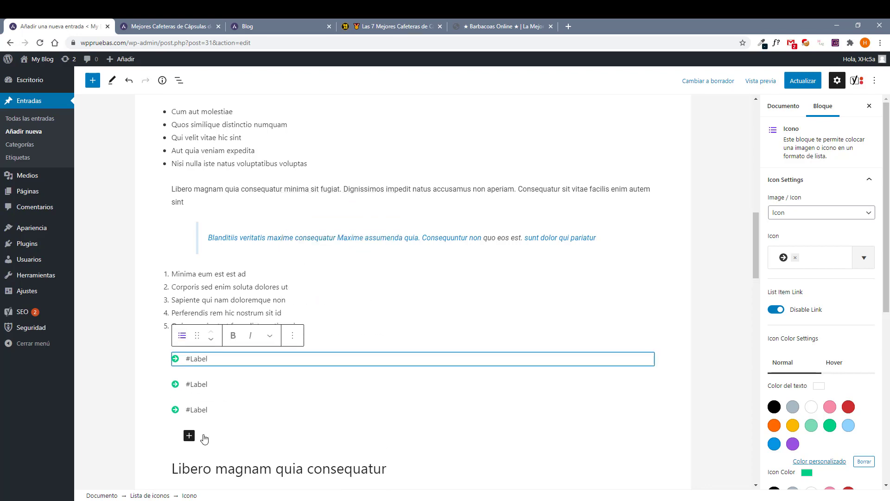
left_click(216, 445)
scroll(232, 425, "down", 2)
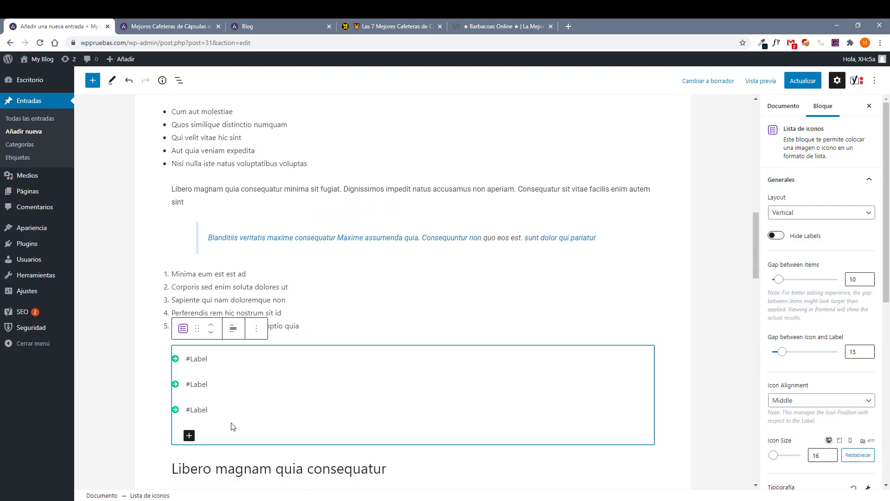
left_click(256, 236)
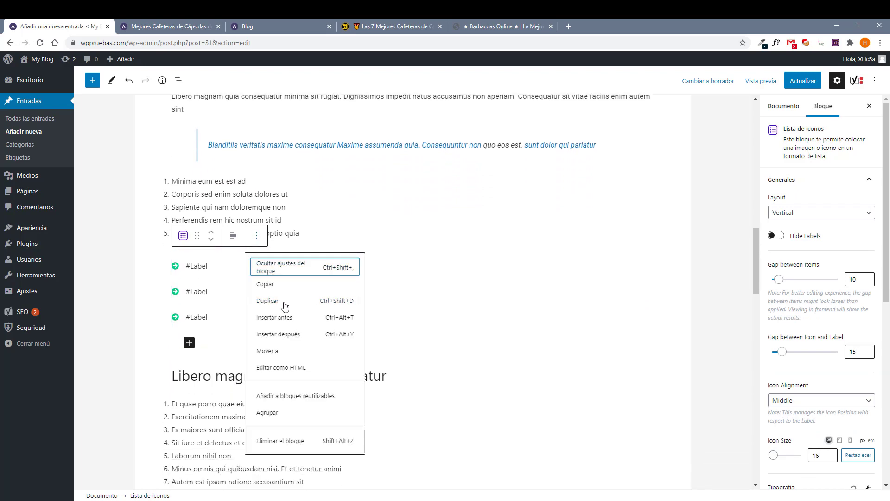
left_click(284, 302)
left_click(247, 381)
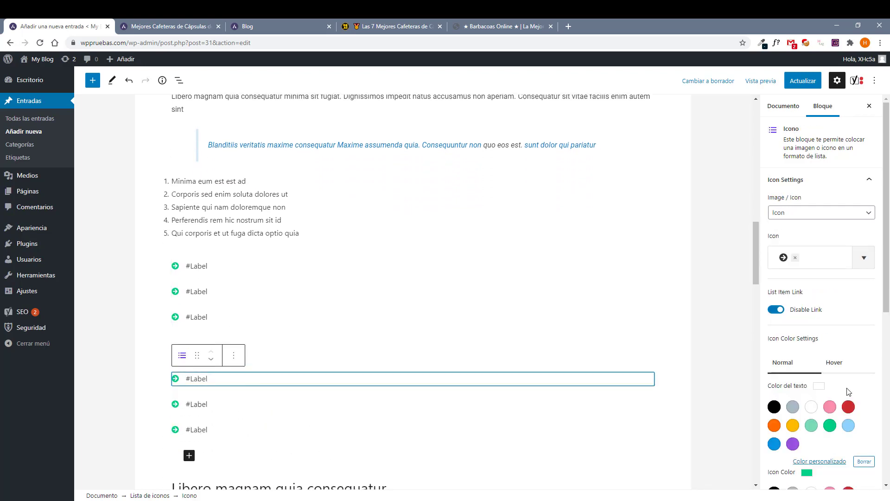
In the second icon list, set the first item's icon colour to red and change the second item's icon to the asterisk.
scroll(849, 408, "down", 3)
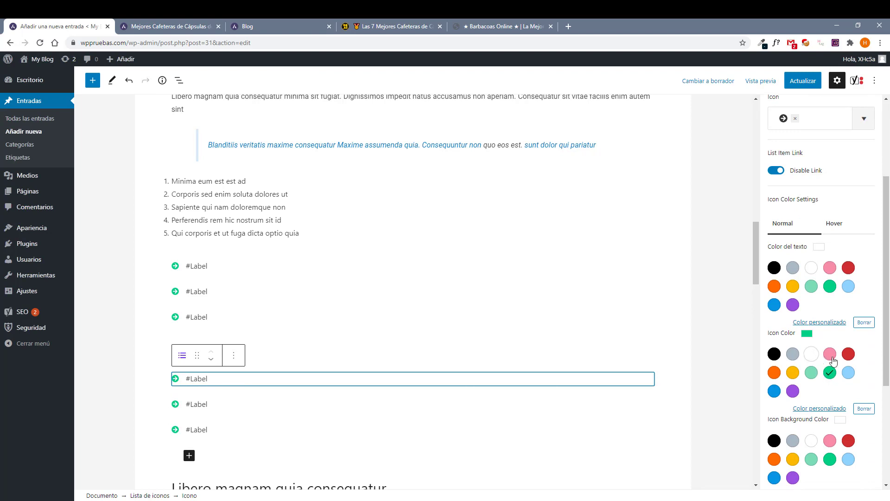
left_click(236, 408)
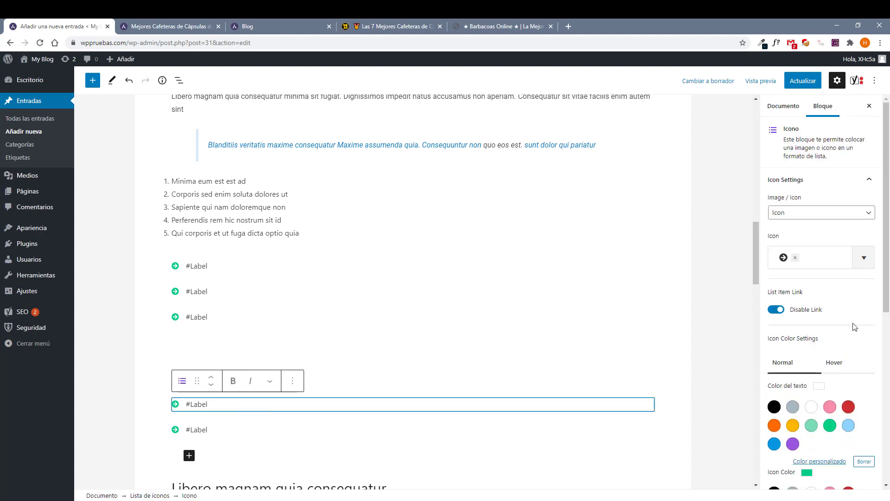
left_click(791, 253)
scroll(821, 334, "down", 1)
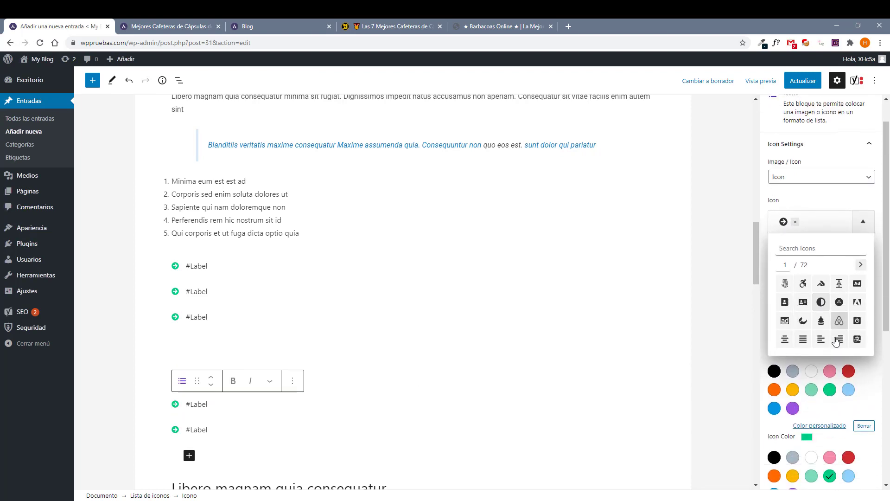
left_click(860, 254)
left_click(861, 254)
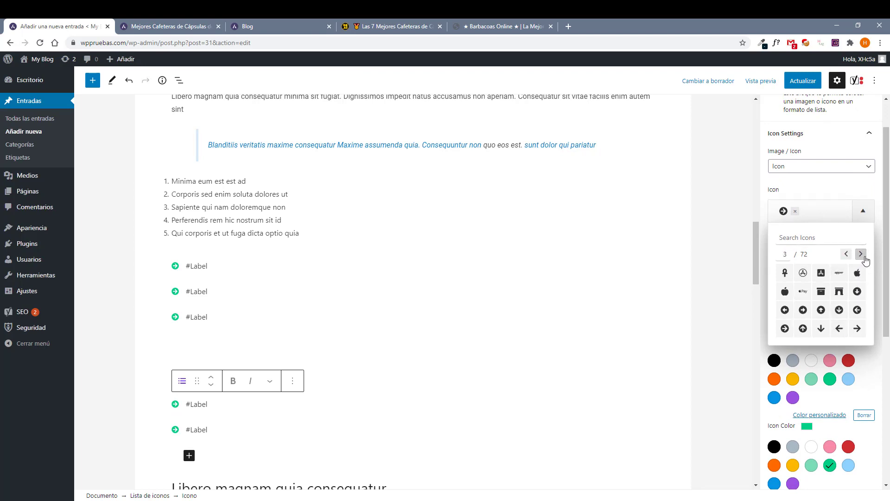
left_click(862, 256)
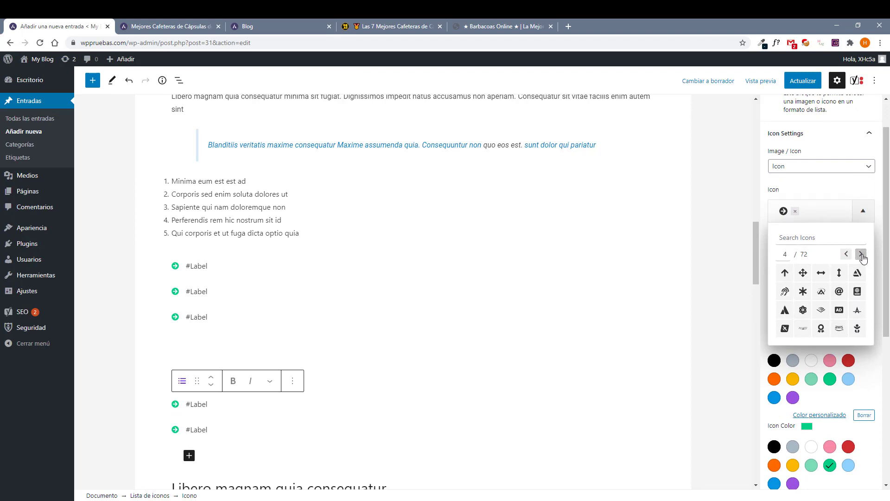
left_click(803, 292)
left_click(457, 405)
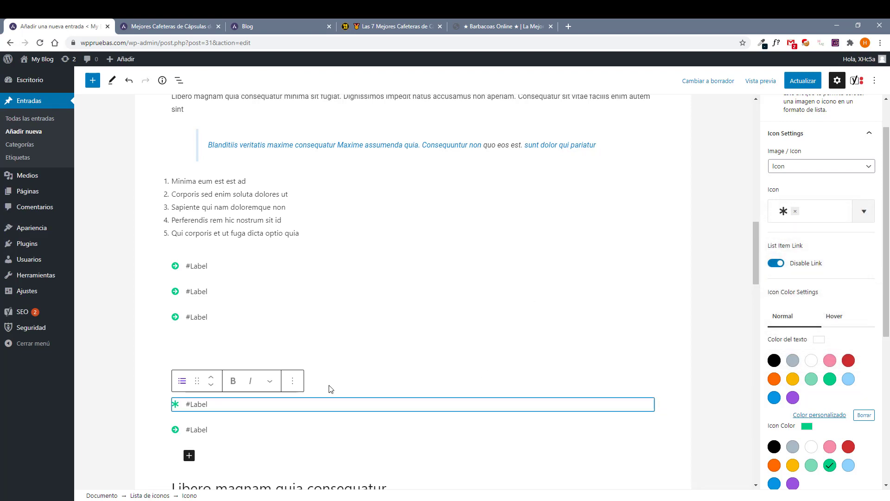
Set the second item's text colour to red and the third item's icon colour to red.
left_click(849, 407)
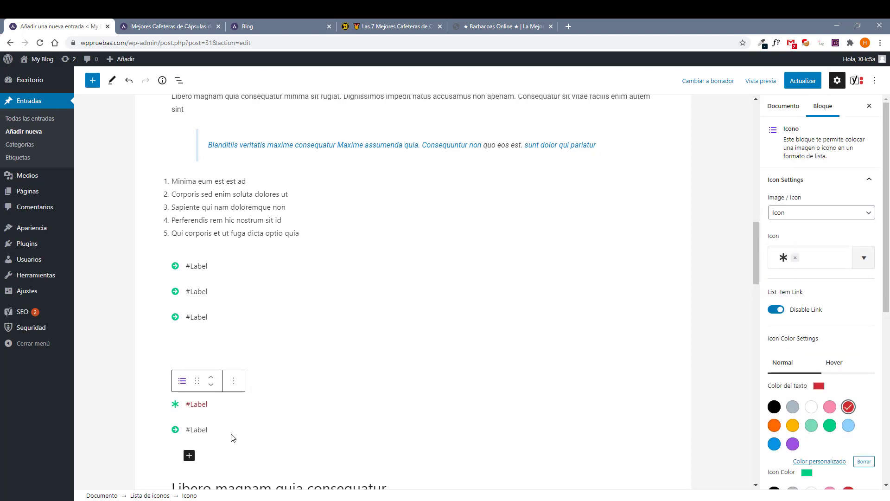
left_click(225, 428)
scroll(849, 411, "down", 3)
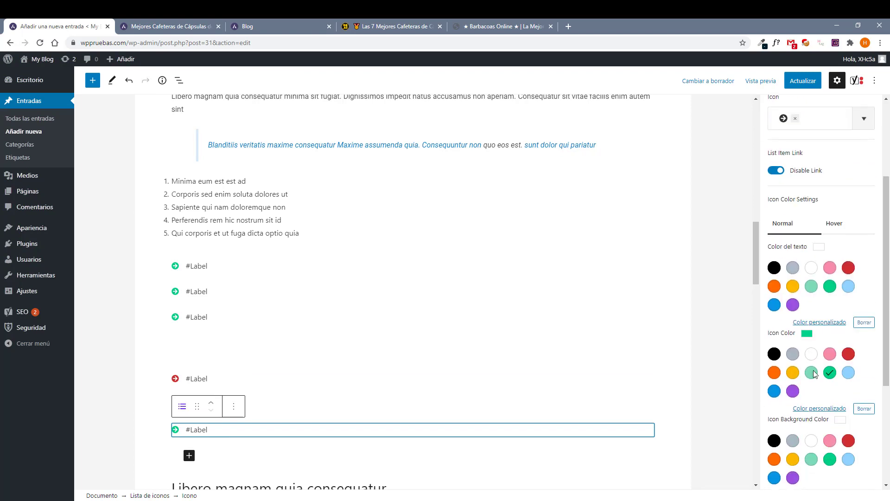
left_click(849, 354)
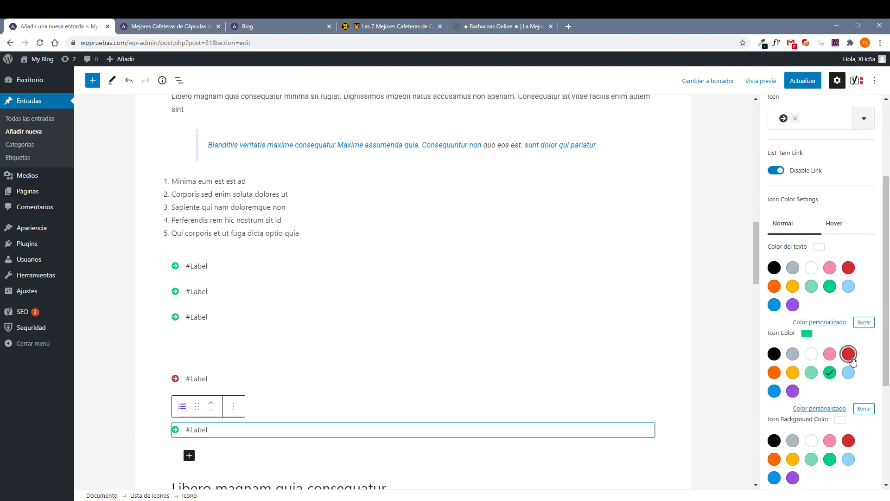
Clear the red text colour of the asterisk item and set its icon colour to red.
left_click(282, 415)
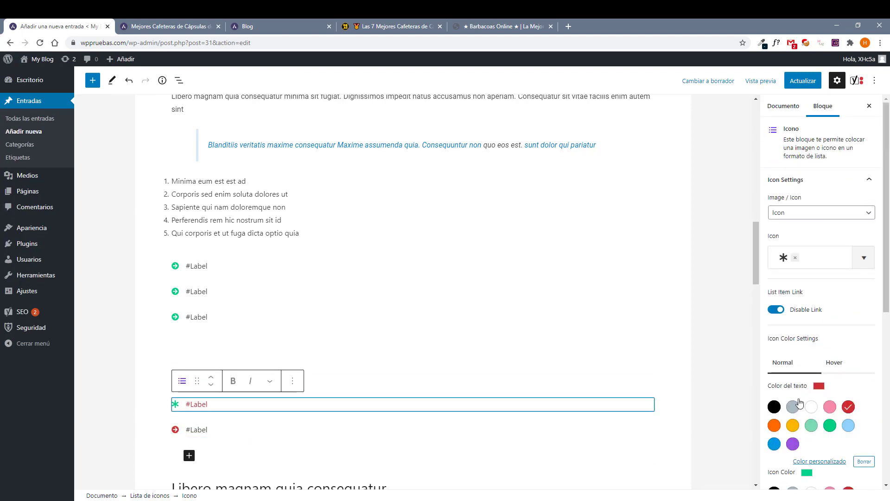
left_click(848, 407)
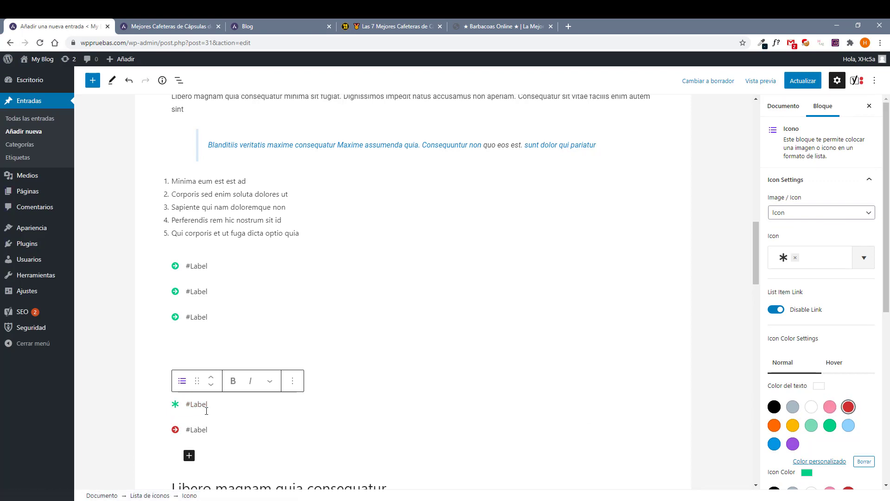
left_click(269, 408)
scroll(292, 398, "down", 1)
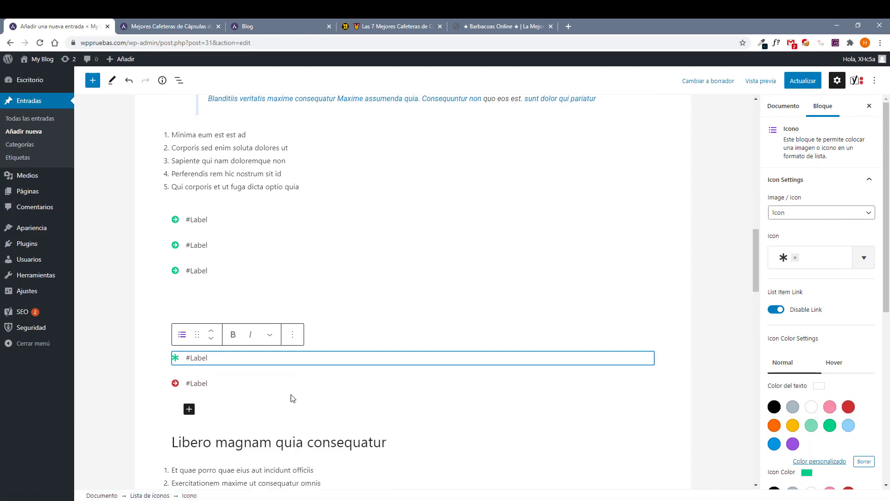
scroll(811, 386, "down", 2)
left_click(849, 397)
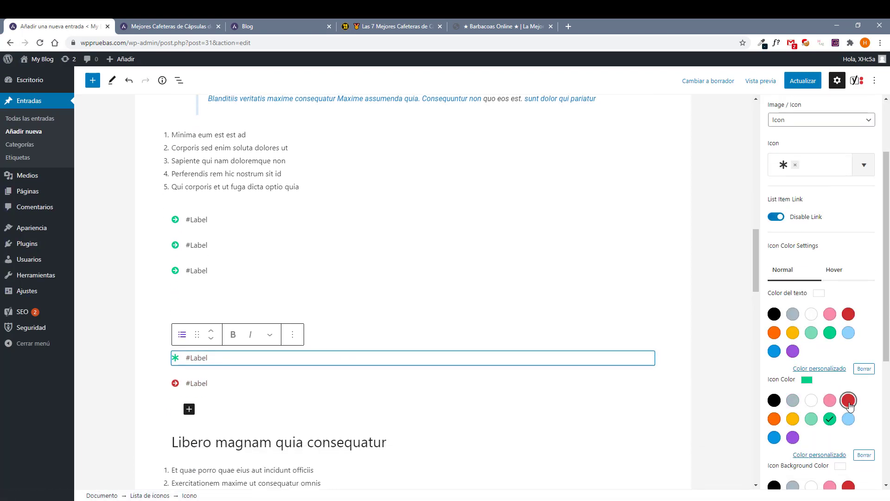
left_click(509, 405)
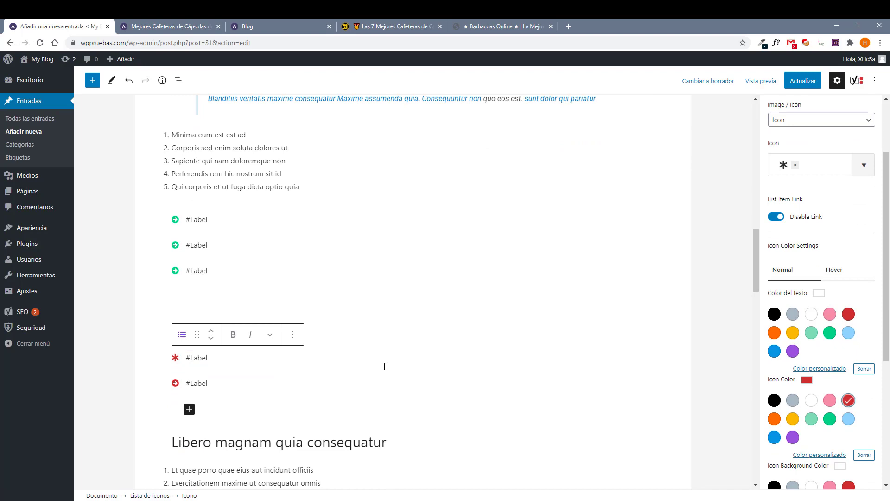
Insert a paragraph reading "Desventajas" between the green and red icon lists.
left_click(237, 291)
left_click(410, 311)
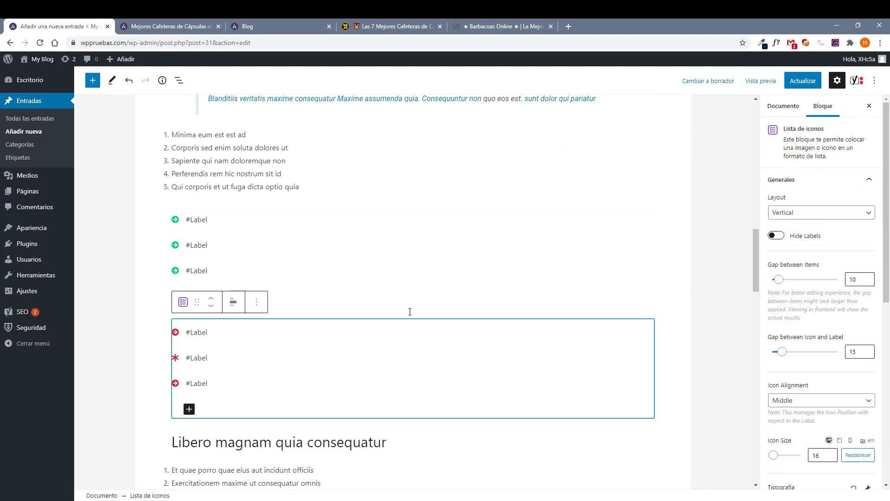
left_click(413, 311)
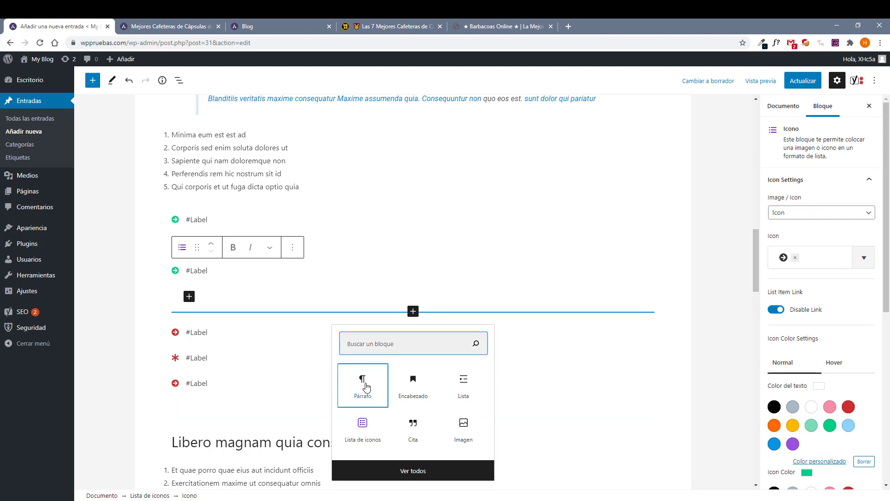
left_click(366, 387)
type("Descripción")
Transform the "Desventajas" paragraph into an H3 heading.
key("ctrl+a")
left_click(183, 302)
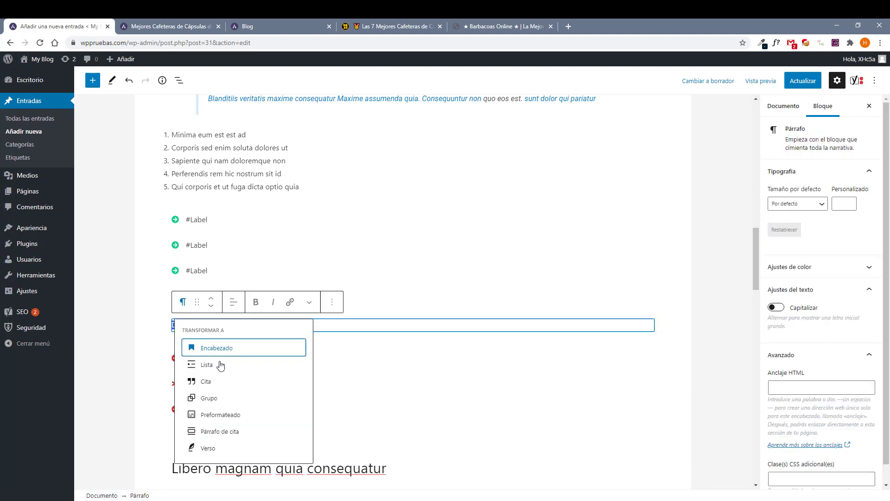
left_click(216, 348)
left_click(233, 302)
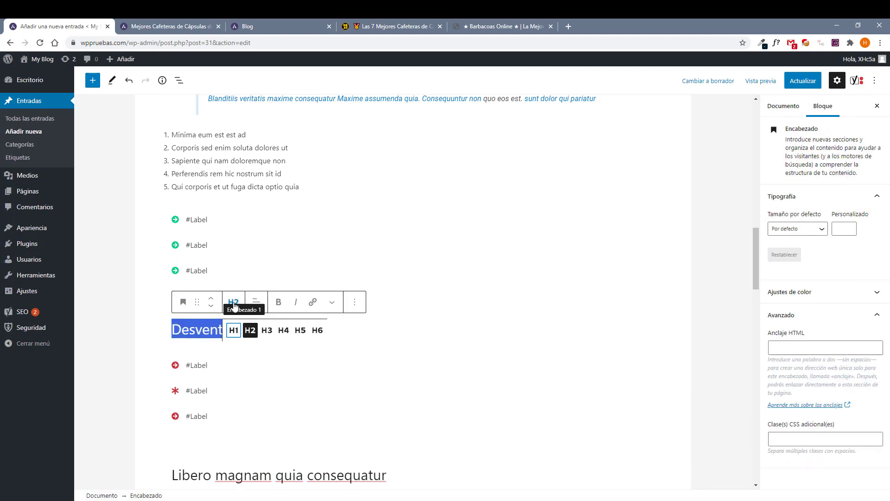
left_click(266, 331)
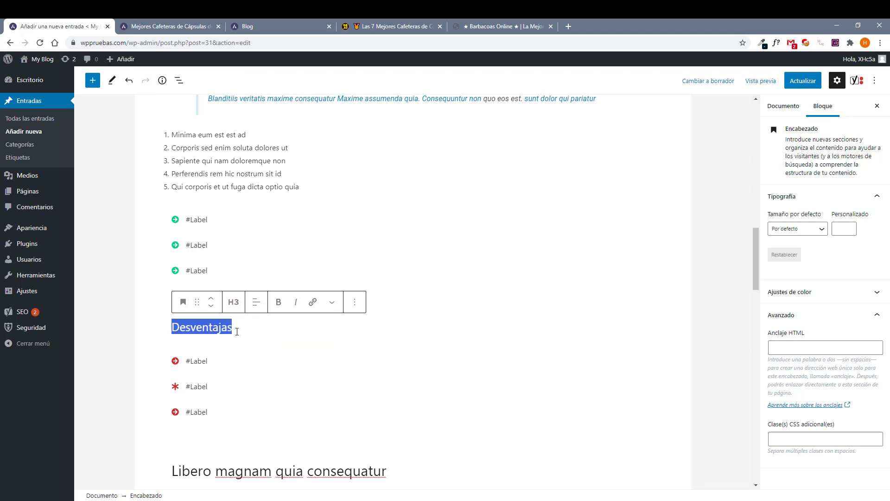
Make the "Desventajas" heading bold and change its level to H4.
left_click(262, 329)
double_click(224, 325)
left_click(279, 302)
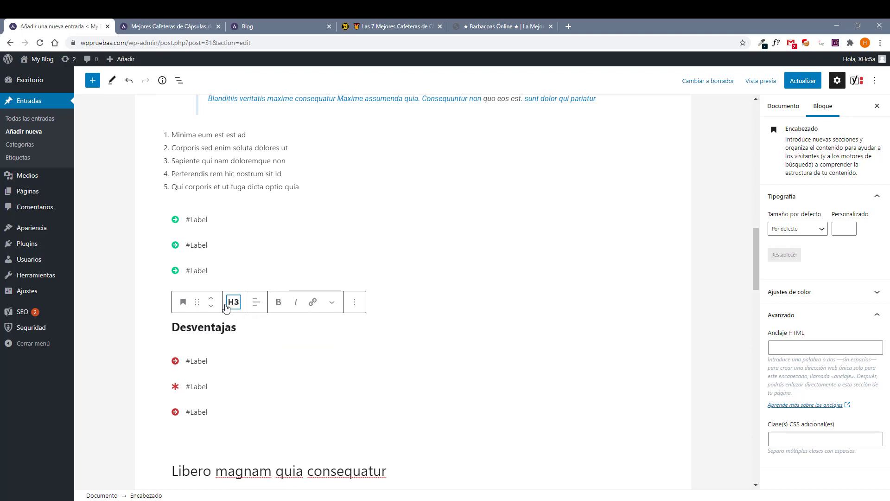
left_click(234, 302)
left_click(284, 330)
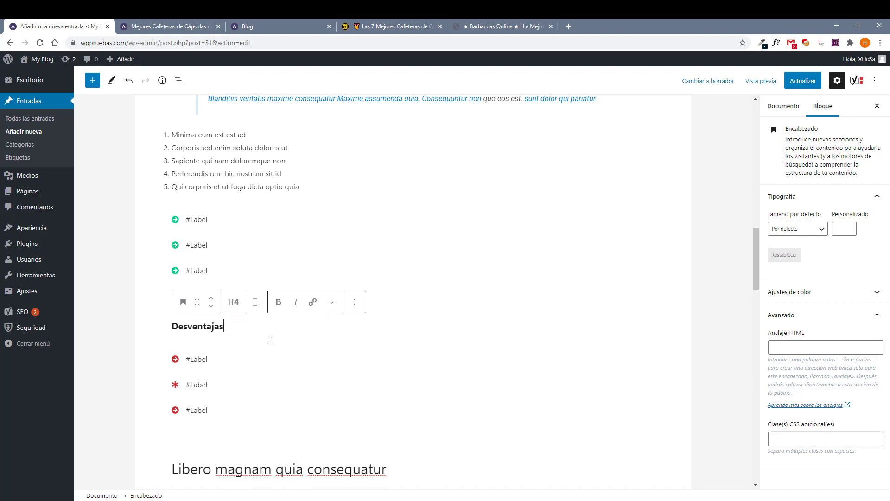
Update the post, reload its published page and check the two icon lists with the "Desventajas" heading.
left_click(805, 81)
left_click(184, 24)
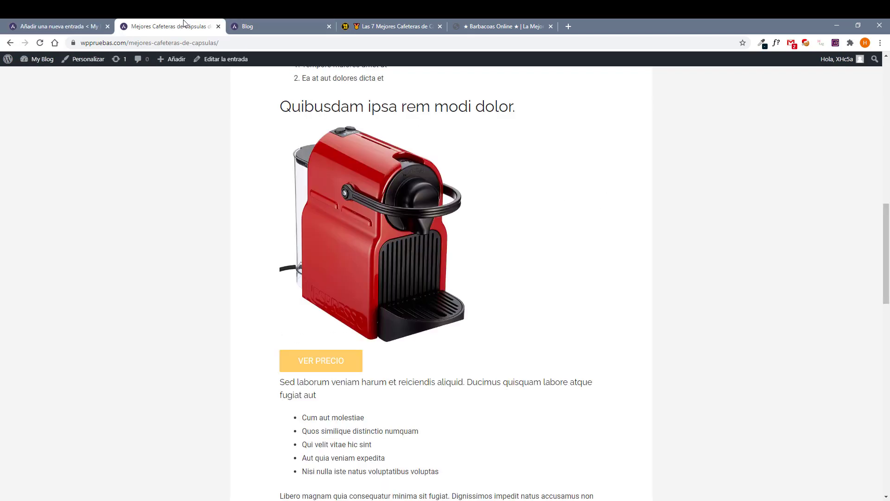
key("F5")
scroll(293, 265, "up", 4)
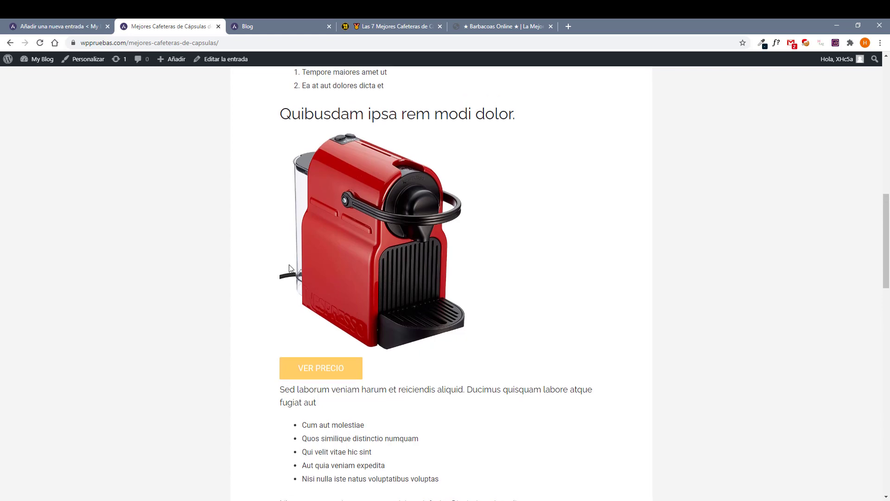
scroll(339, 338, "down", 11)
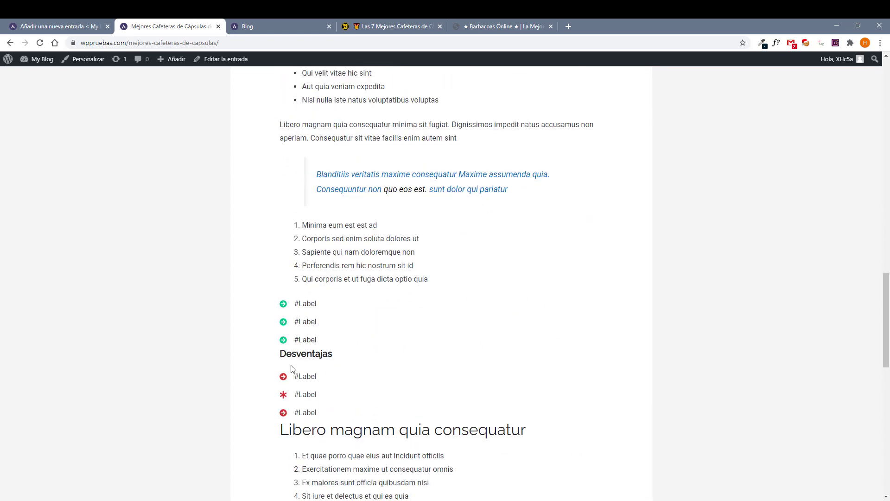
scroll(284, 409, "down", 2)
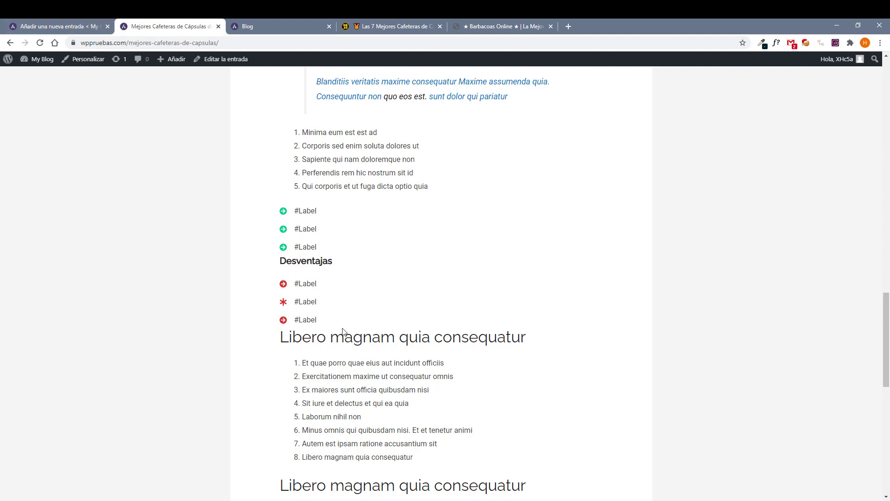
Back in the post editor, add the red icon list to the reusable blocks under the name "Desventajas" and save it.
left_click(84, 27)
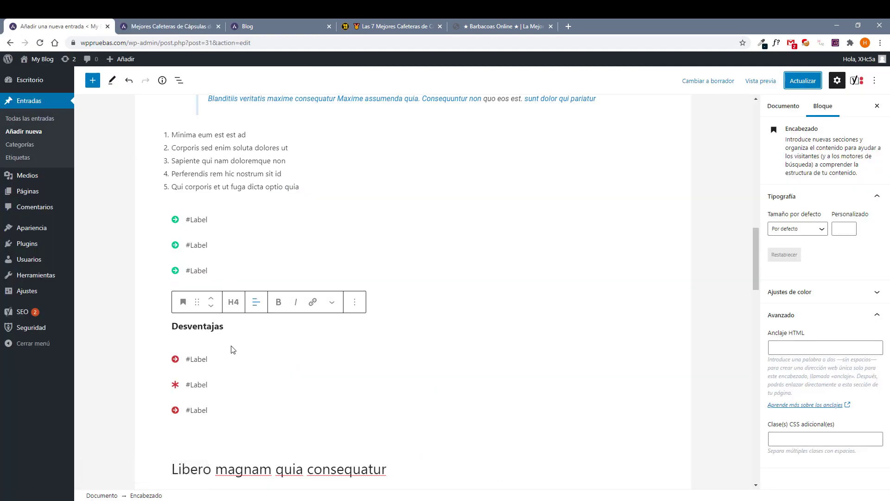
left_click(336, 353)
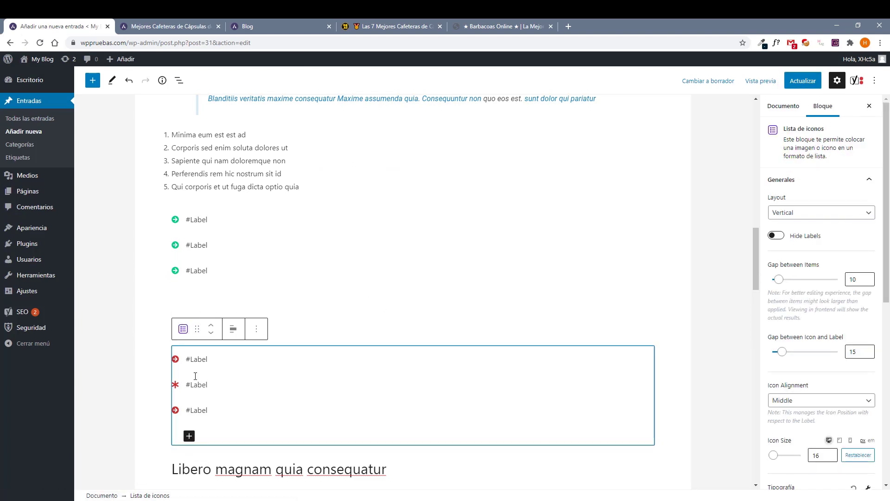
left_click(256, 330)
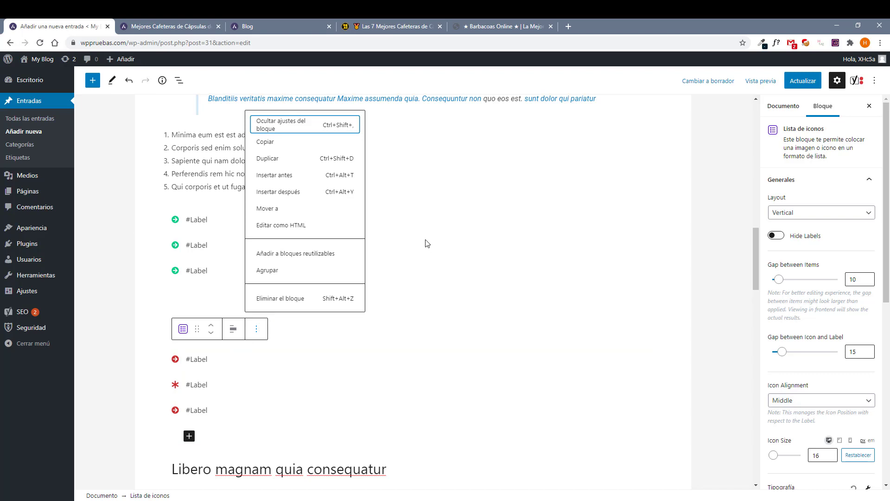
left_click(278, 255)
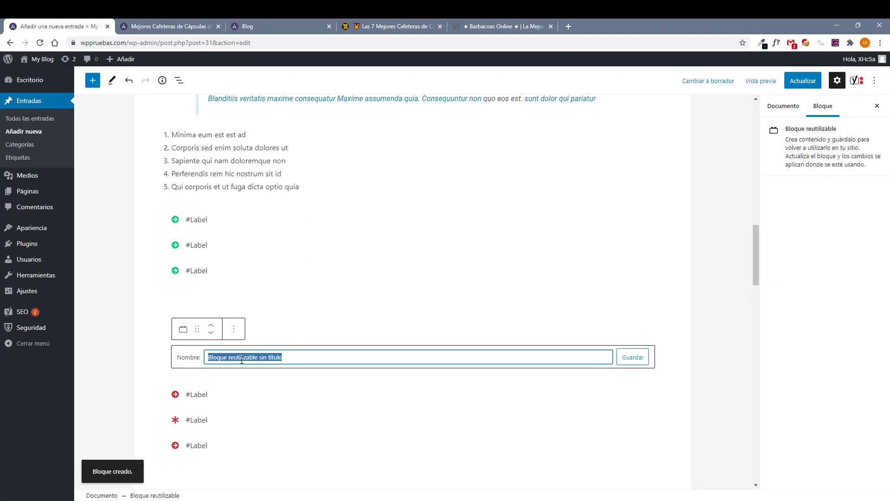
type("Desventajas")
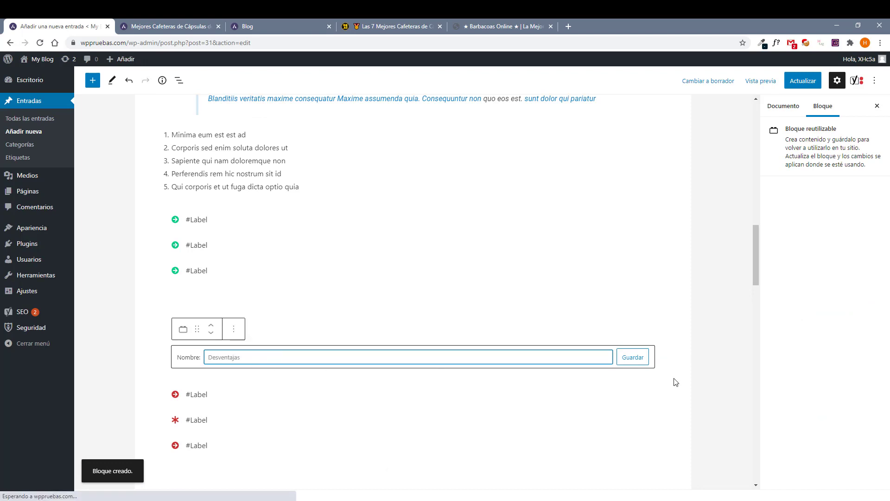
left_click(638, 358)
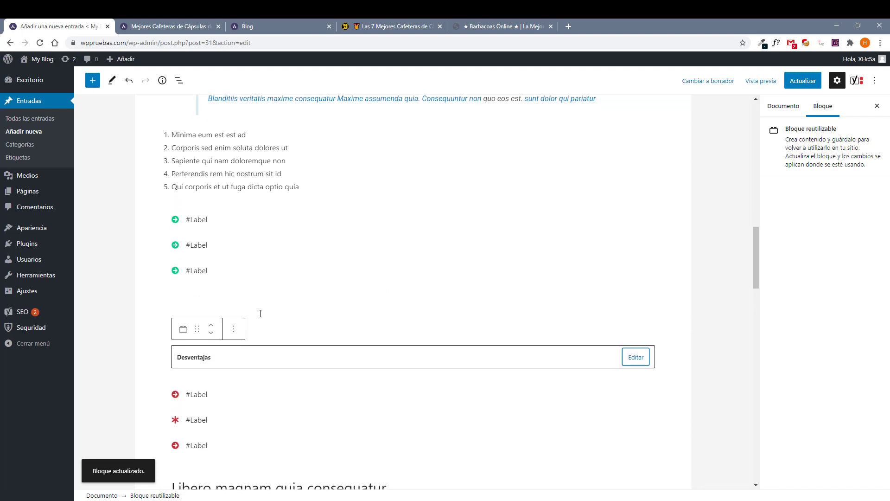
Add an empty paragraph before the "Magnam quia consequatur" heading and insert the "Desventajas" reusable block there.
scroll(266, 306, "down", 4)
scroll(403, 290, "down", 3)
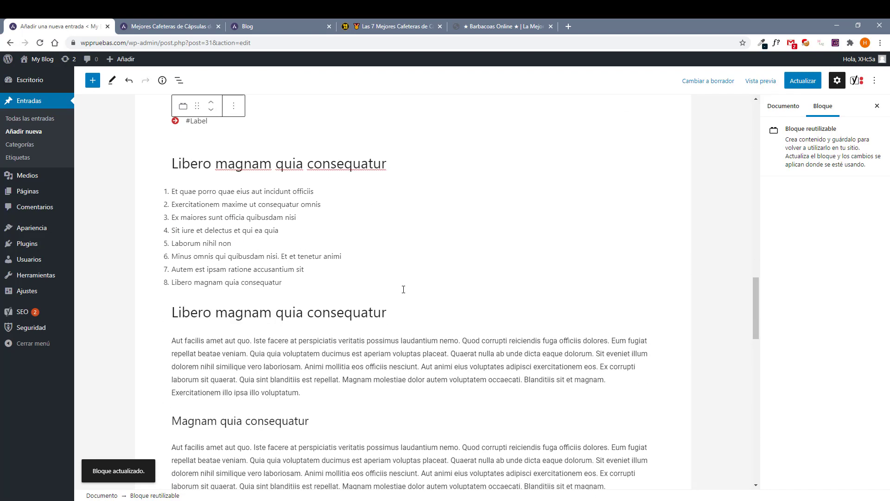
left_click(337, 402)
key("Return")
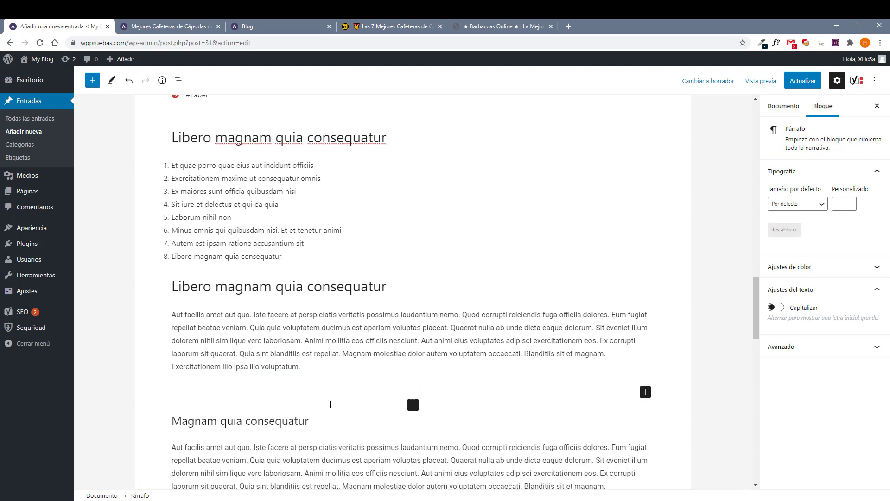
left_click(645, 393)
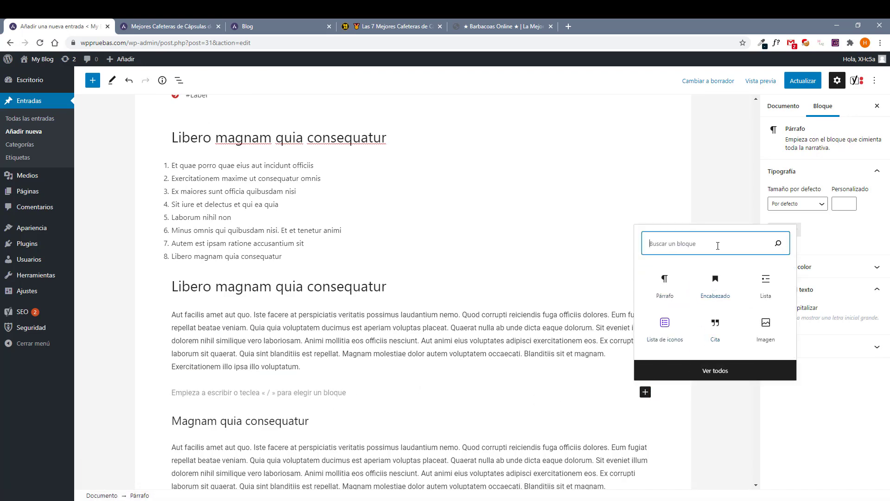
type("des")
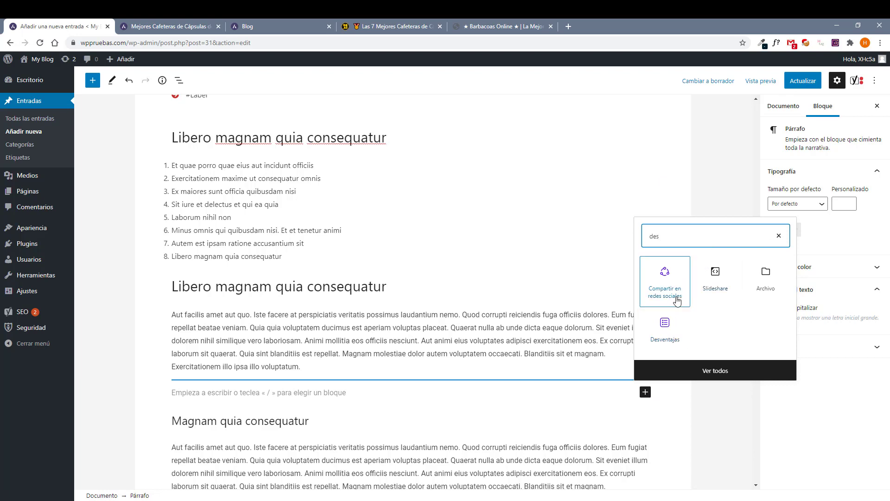
left_click(666, 342)
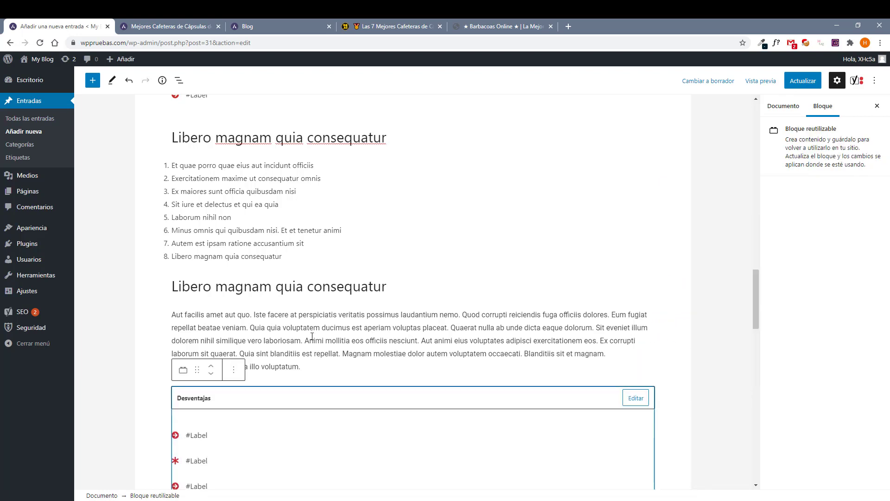
Open the newly inserted "Desventajas" reusable block for editing and select its individual list items.
scroll(199, 405, "down", 2)
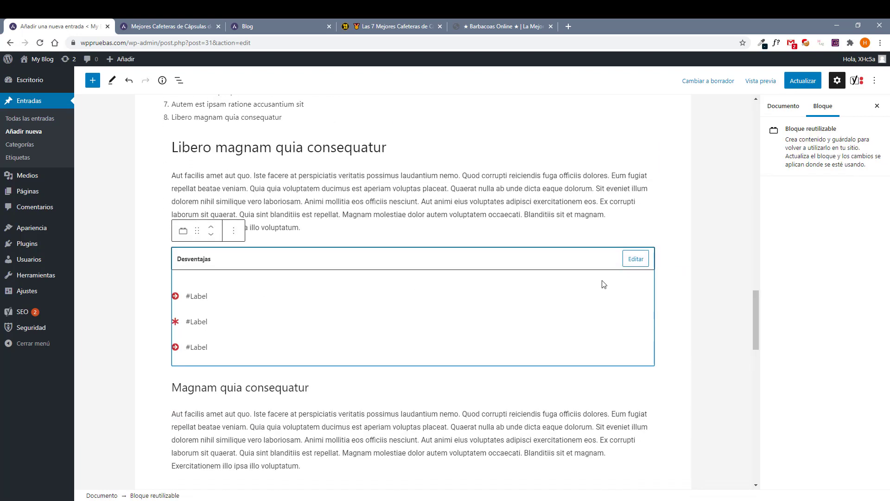
left_click(636, 259)
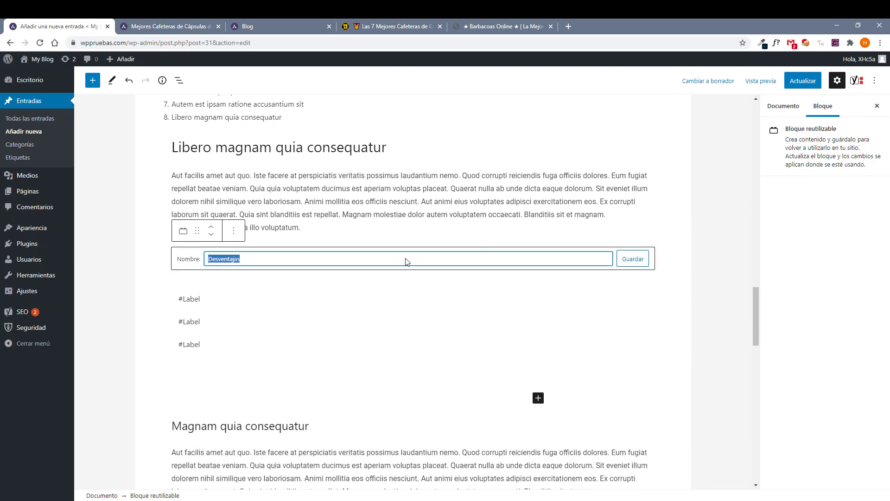
left_click(223, 311)
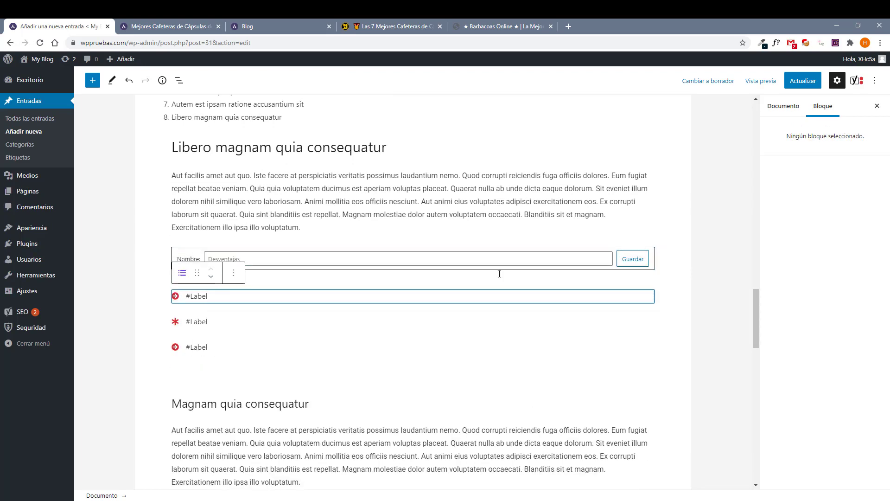
left_click(235, 331)
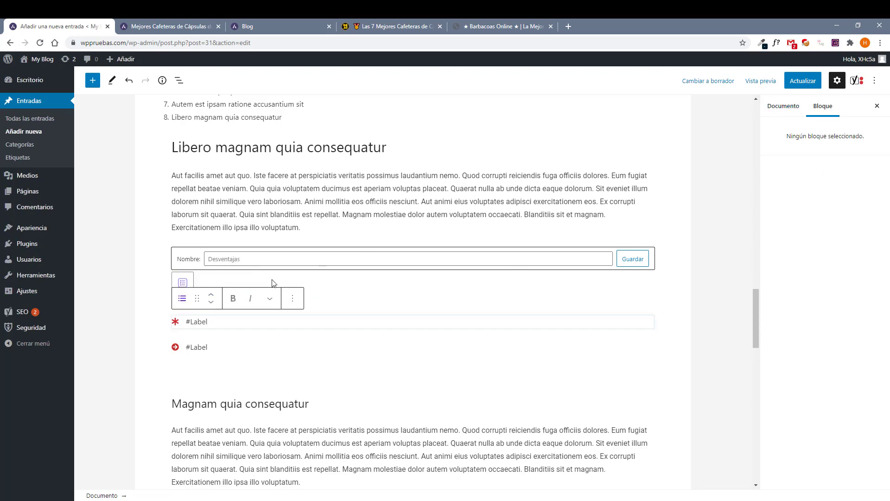
left_click(377, 304)
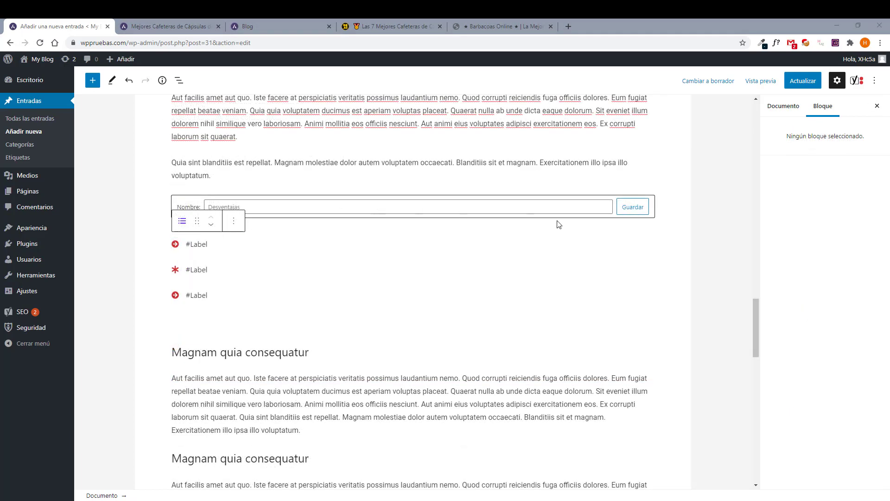
Convert the inserted "Desventajas" reusable block to a normal block and select its list items for independent editing.
left_click(550, 201)
left_click(234, 179)
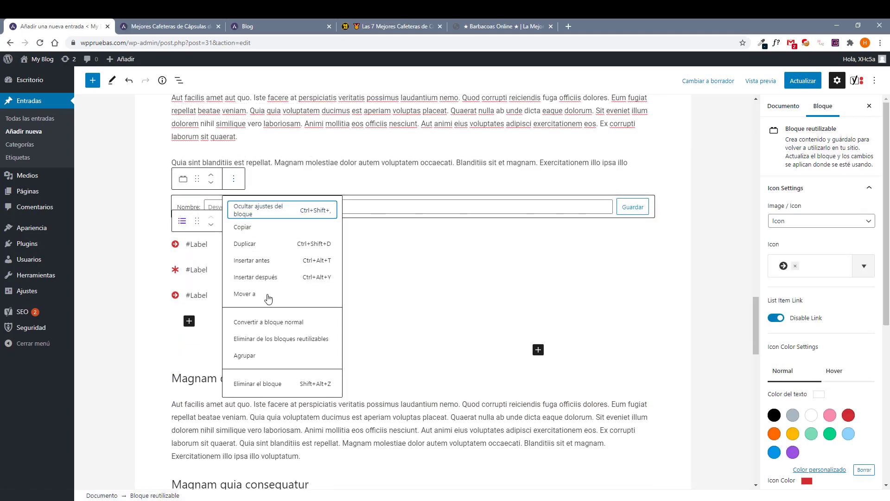
left_click(283, 325)
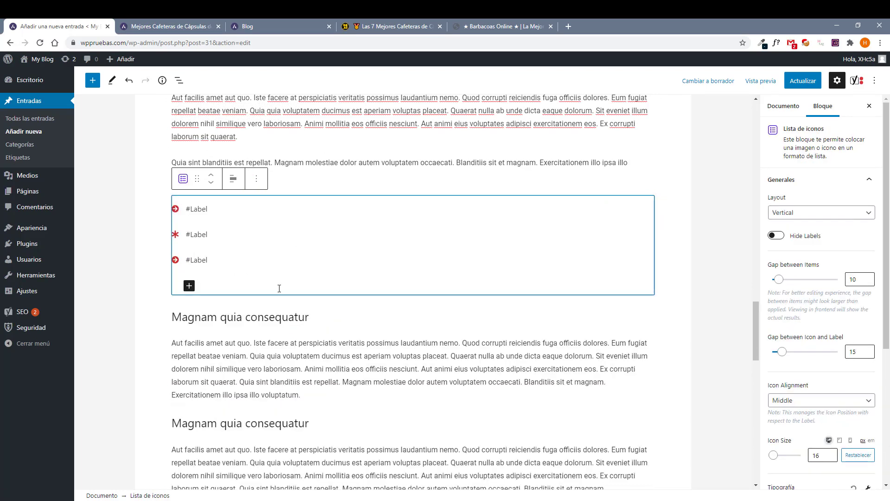
left_click(263, 227)
left_click(258, 266)
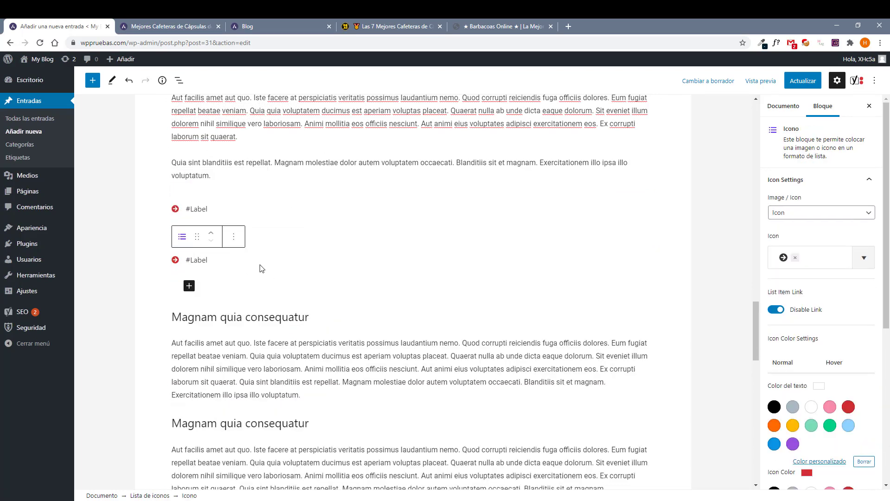
left_click(299, 207)
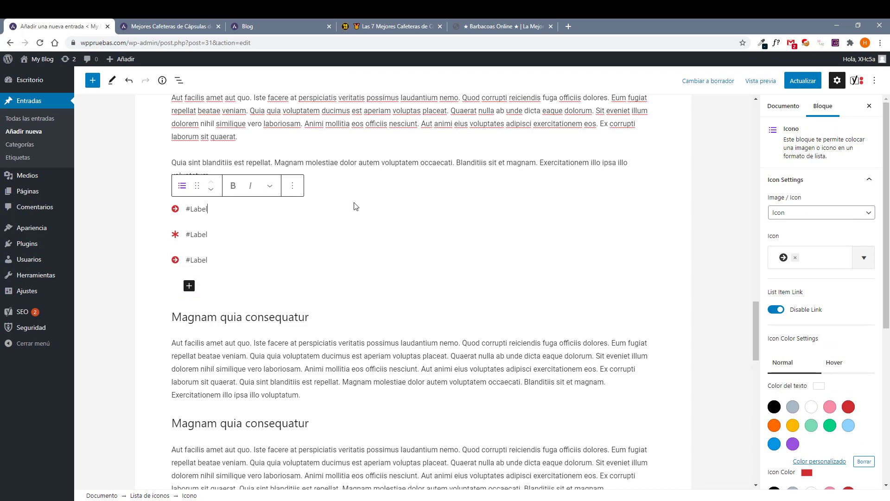
left_click(411, 208)
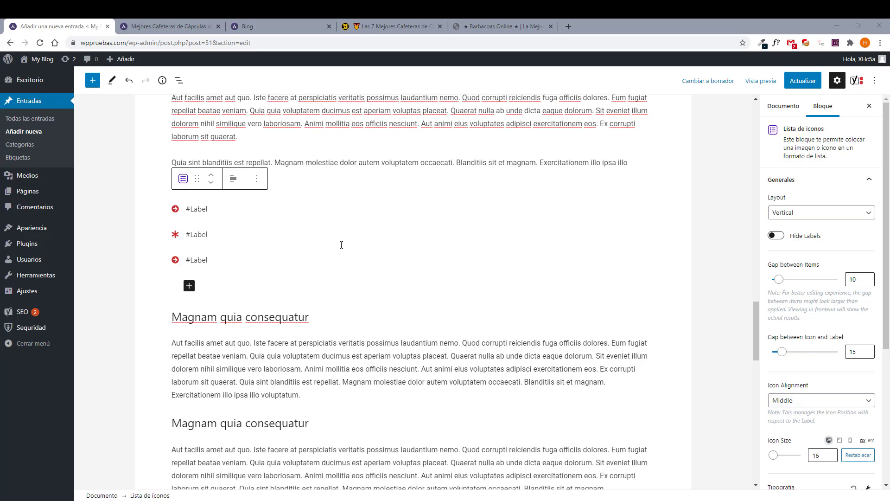
Switch to the micafeteraexpress.com capsule coffee maker article and look over its product comparison table.
left_click(392, 26)
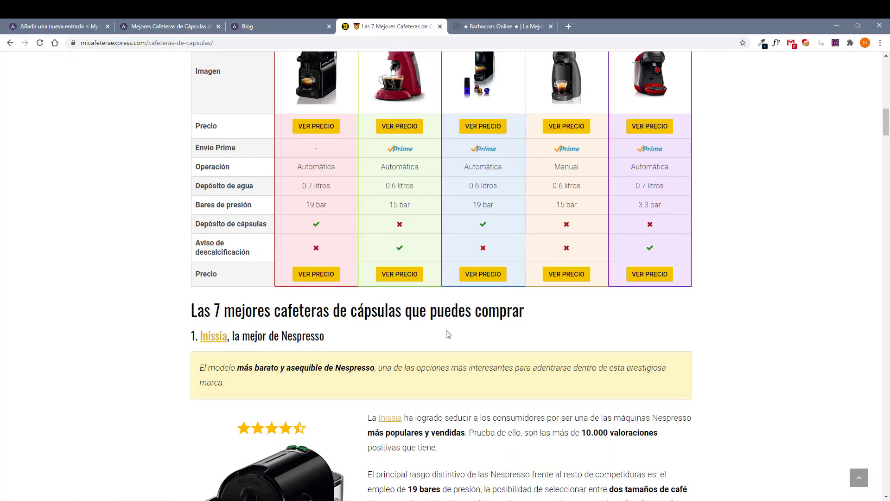
scroll(448, 335, "up", 10)
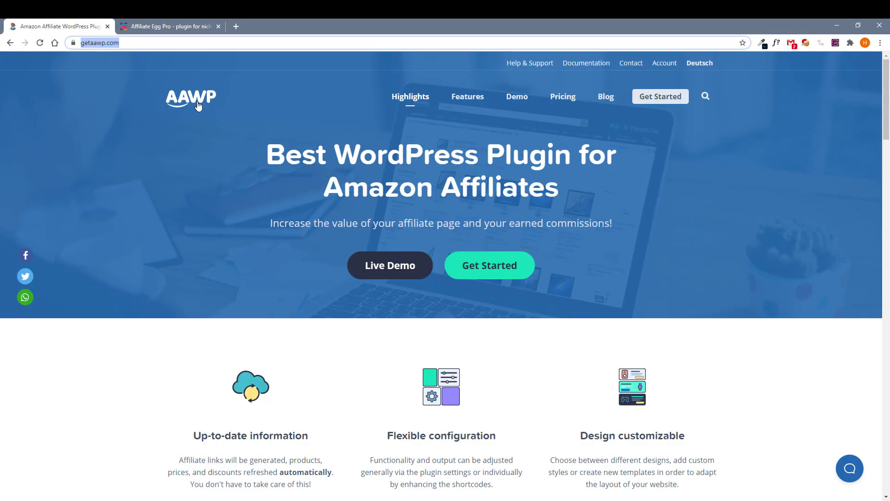
Look over the home pages of the Affiliate Egg Pro and AAWP affiliate plugins.
left_click(168, 26)
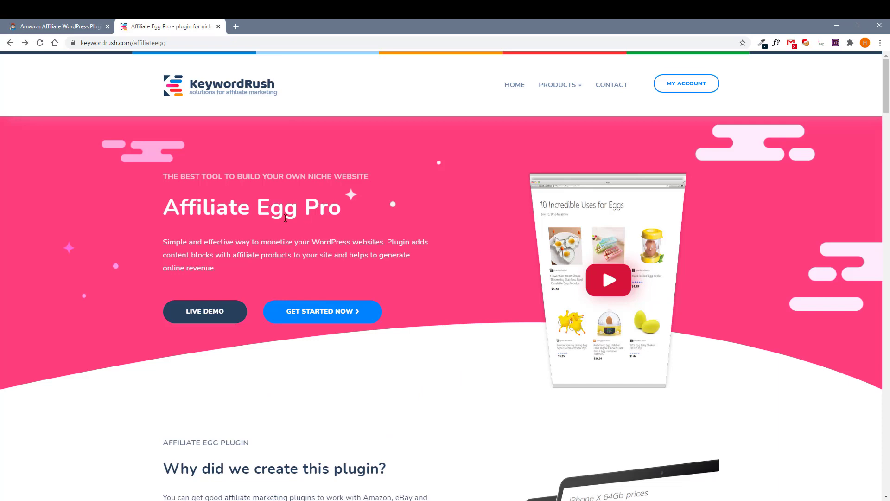
scroll(247, 251, "down", 4)
scroll(286, 78, "up", 5)
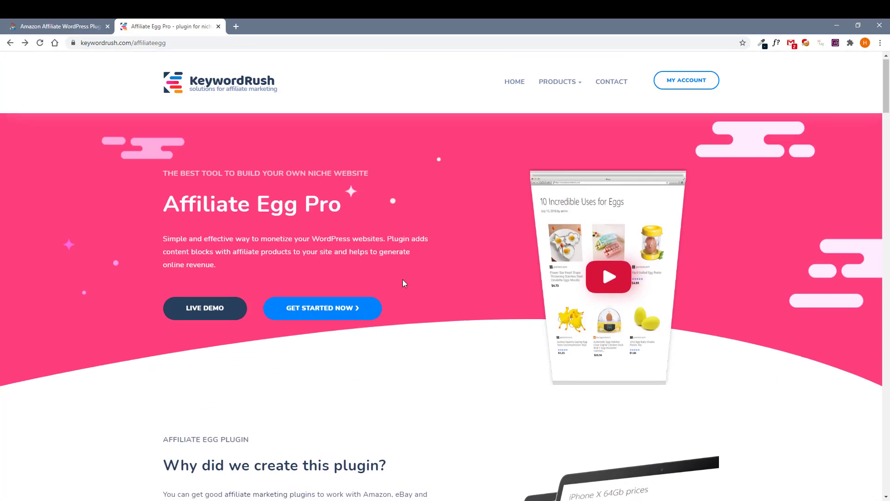
left_click(83, 28)
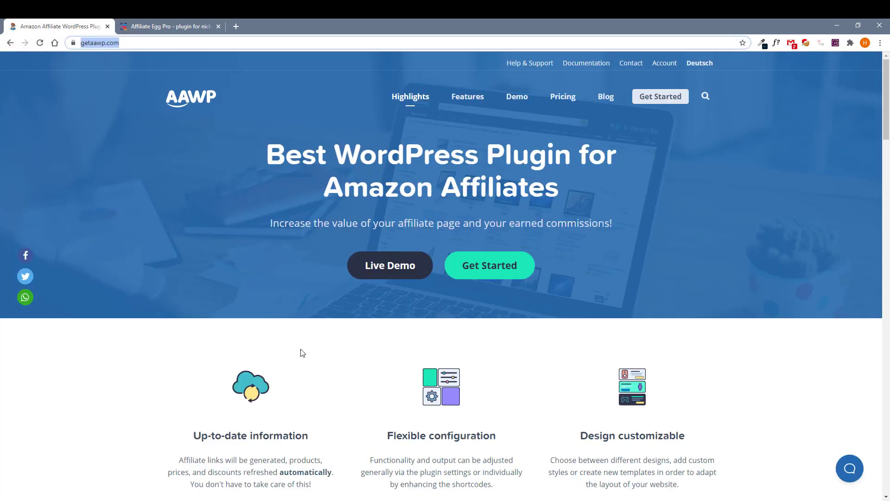
scroll(302, 354, "down", 2)
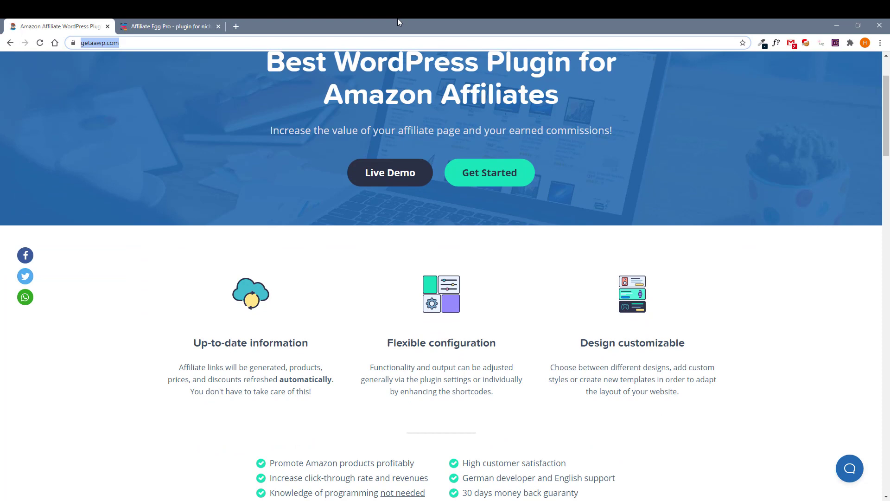
scroll(388, 232, "up", 2)
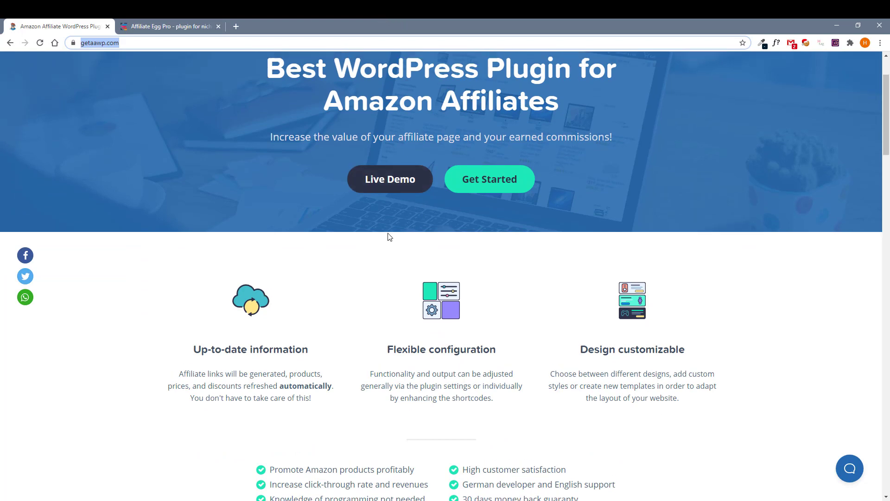
Open the pricing pages of AAWP and Affiliate Egg Pro and compare their plans and site licences.
left_click(561, 99)
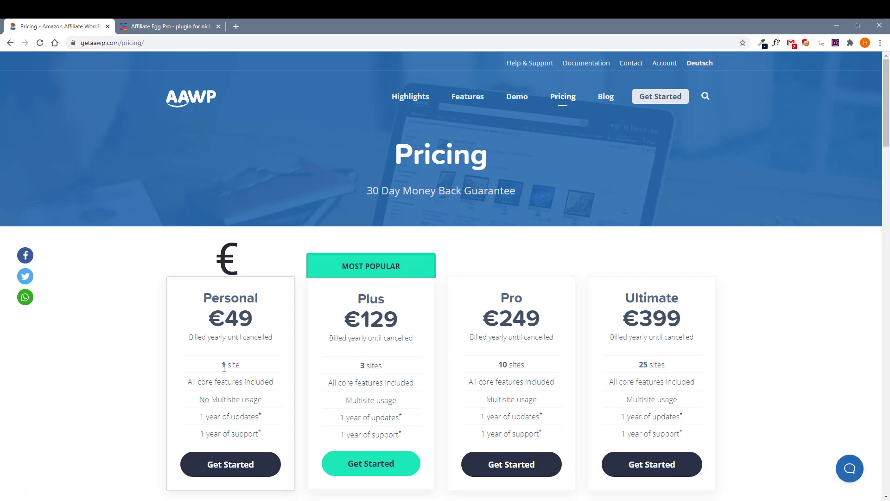
left_click(173, 26)
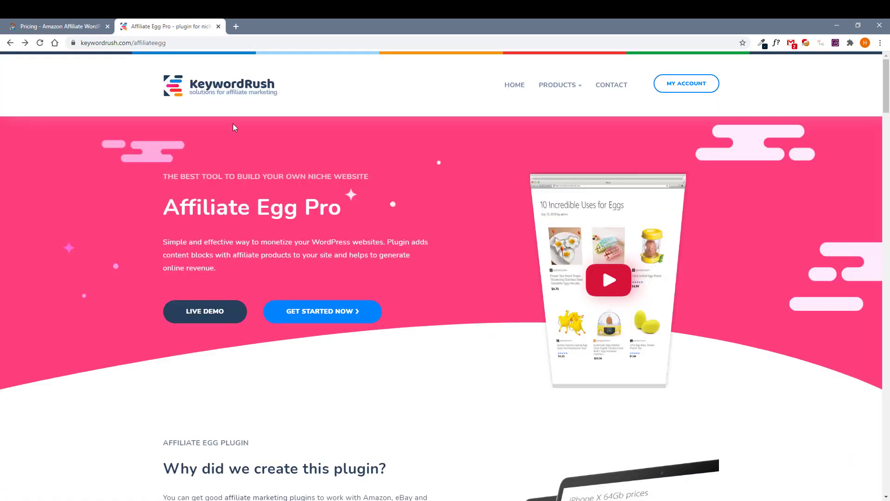
mouse_move(547, 89)
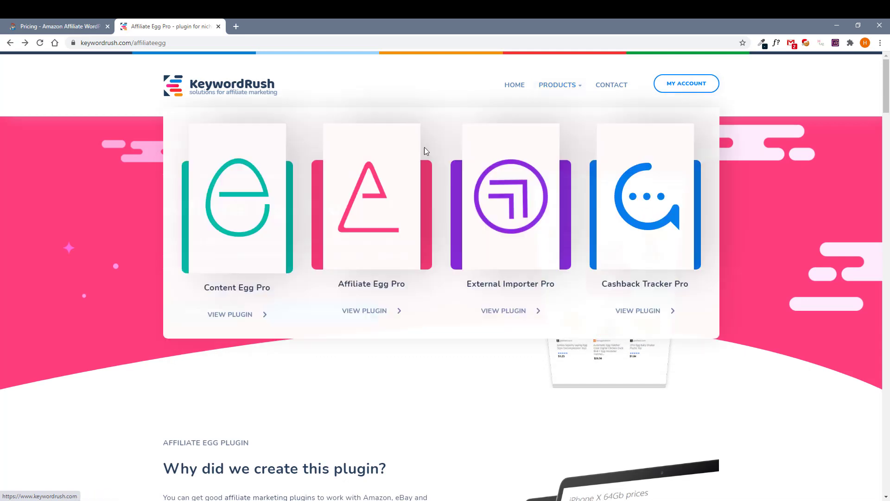
scroll(349, 325, "down", 1)
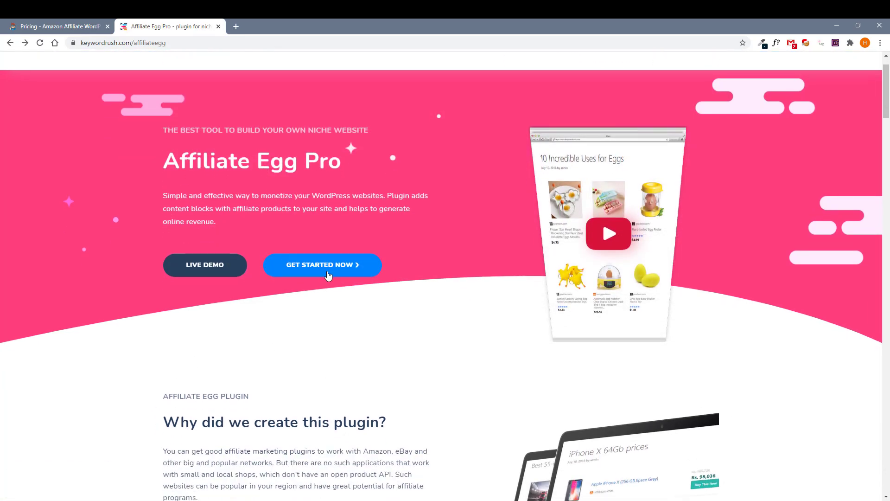
left_click(350, 265)
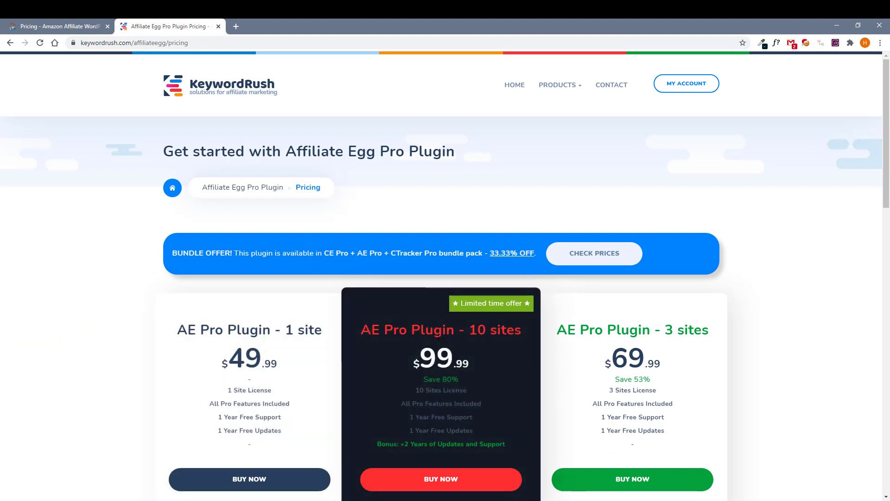
scroll(424, 329, "down", 1)
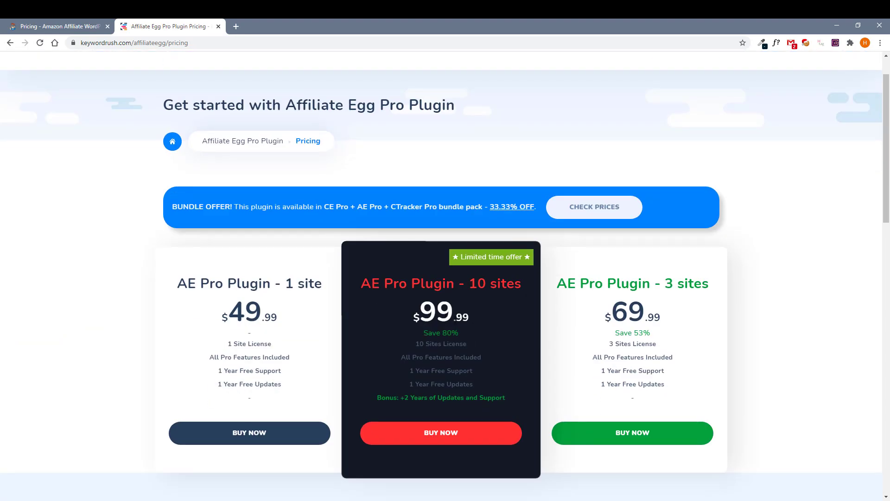
left_click(69, 26)
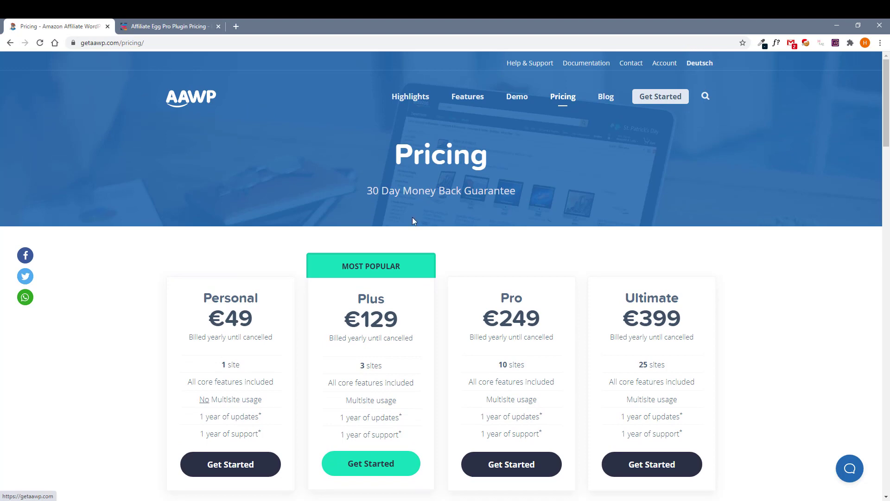
left_click(174, 21)
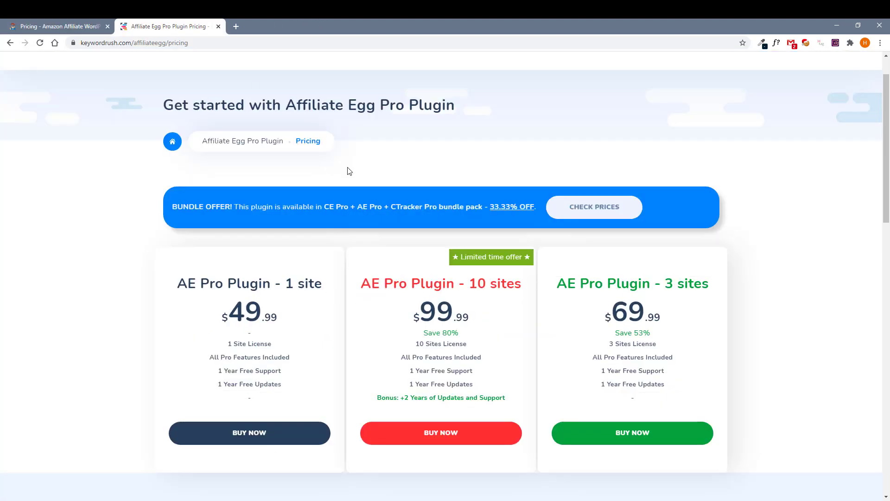
left_click(58, 23)
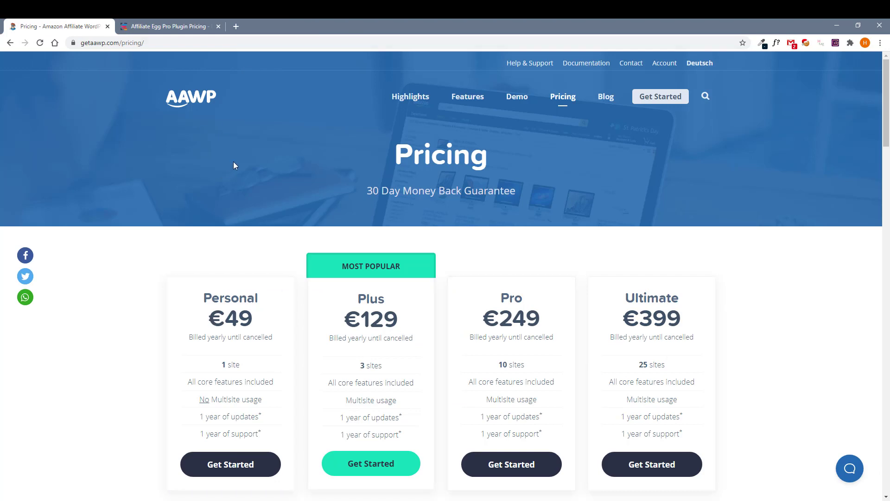
left_click_drag(332, 29, 416, 18)
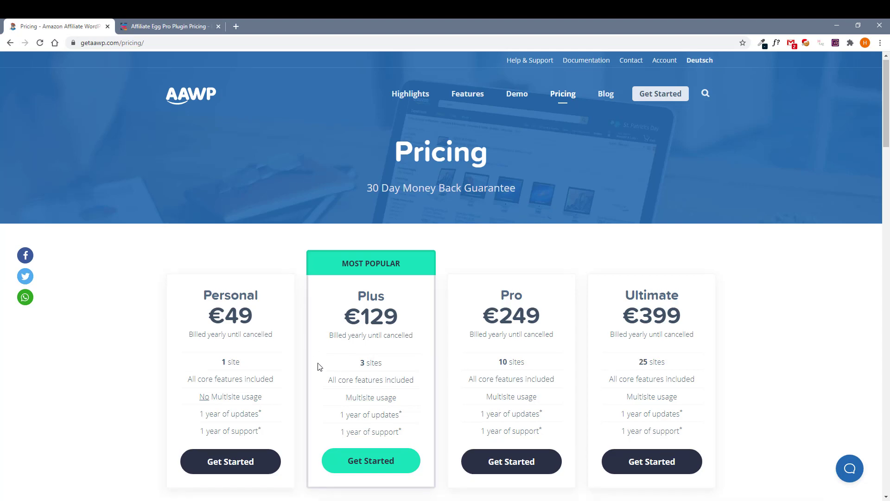
Read the Important Note about Amazon Product Advertising API access below the AAWP pricing plans.
scroll(260, 269, "down", 7)
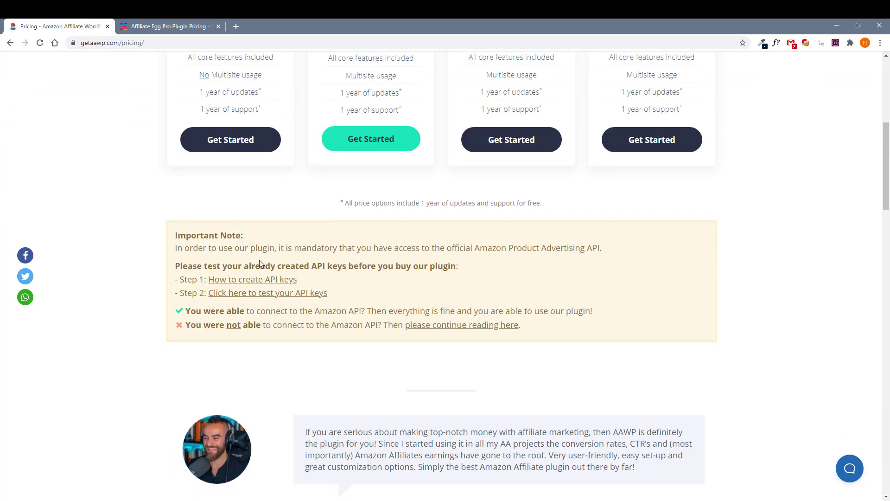
scroll(223, 287, "down", 1)
scroll(251, 328, "up", 2)
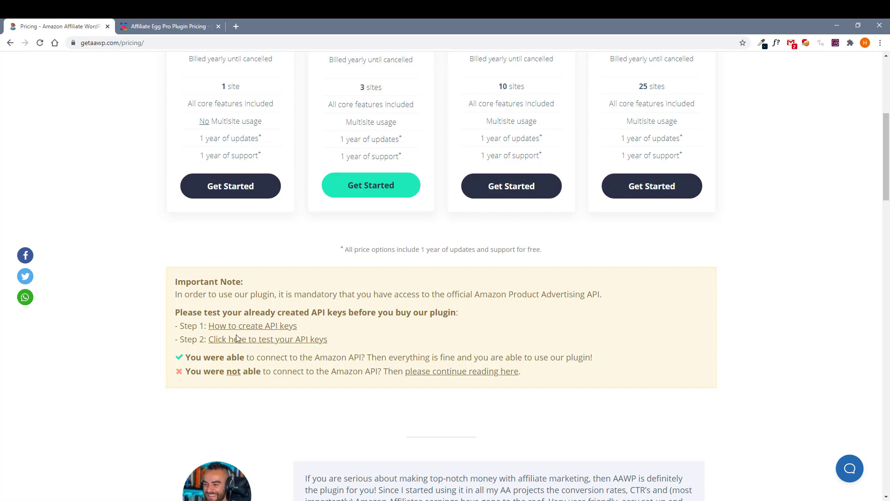
scroll(260, 318, "up", 2)
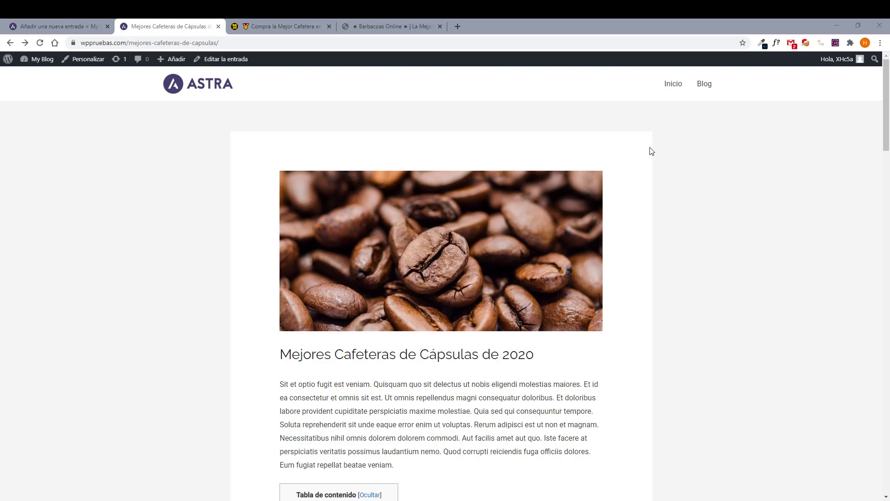
Open the blog's Inicio page and search the WordPress plugin directory for "elementor".
left_click(671, 92)
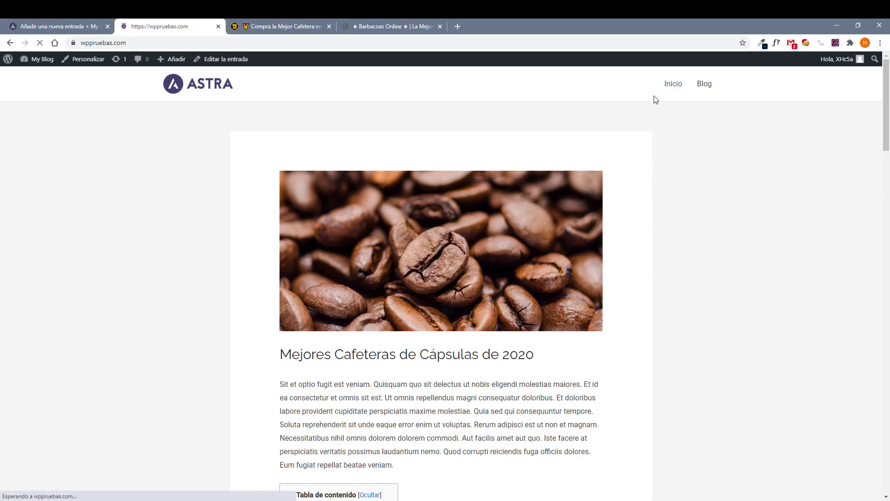
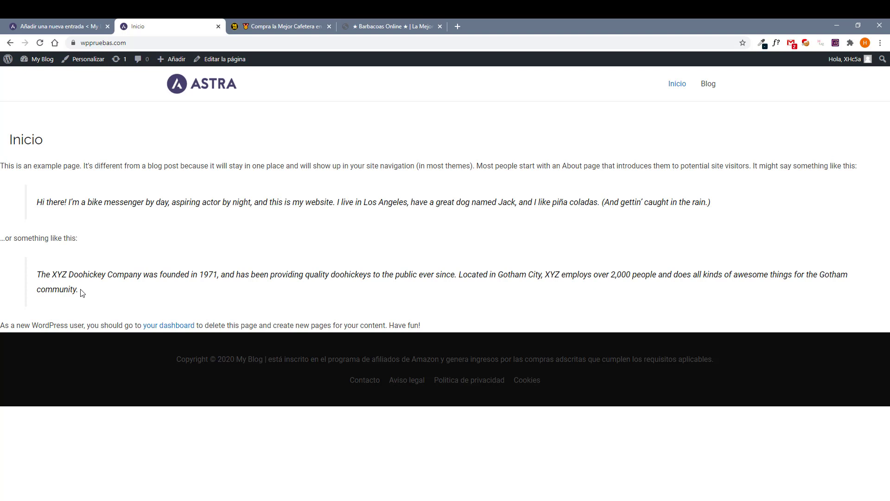
left_click(77, 26)
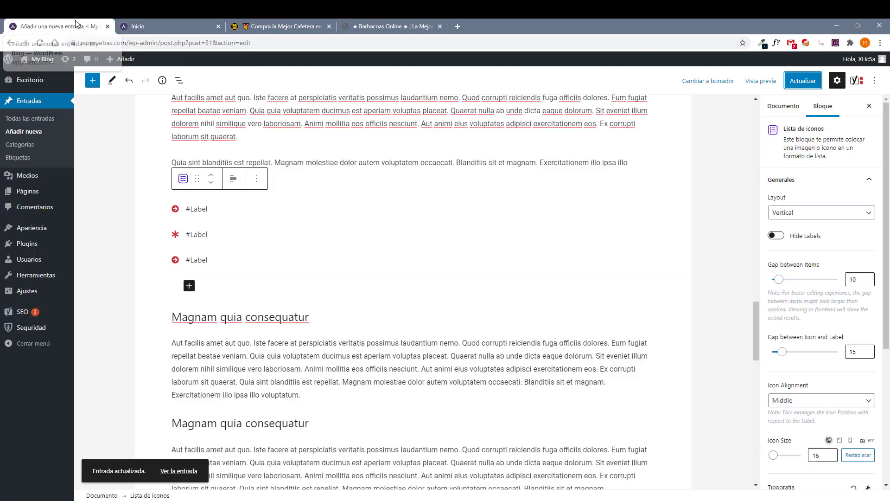
mouse_move(36, 245)
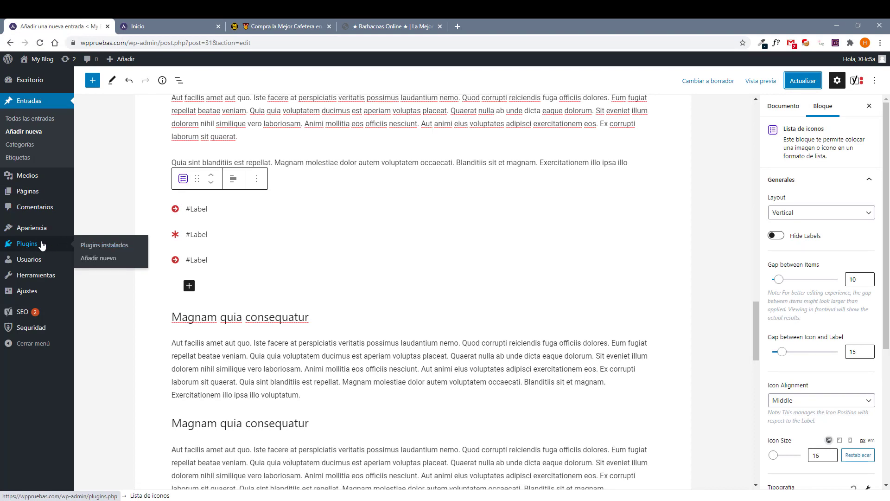
middle_click(108, 262)
key("ctrl+Tab")
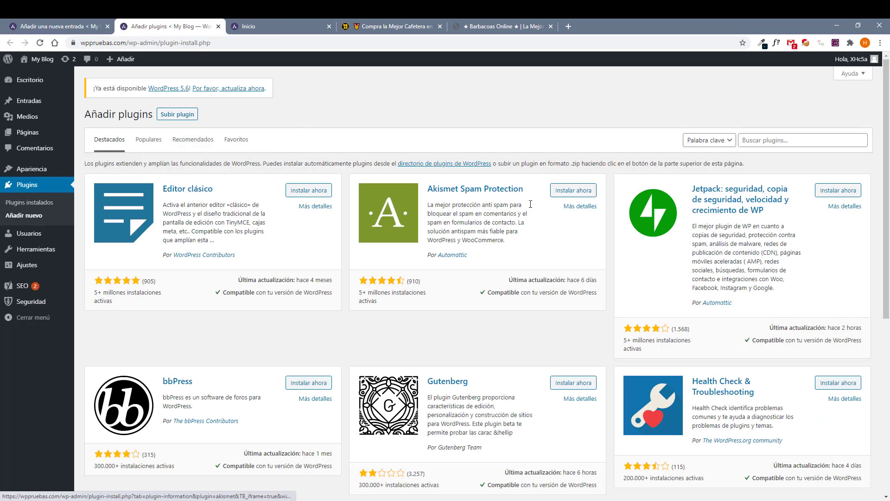
left_click(787, 141)
left_click(758, 159)
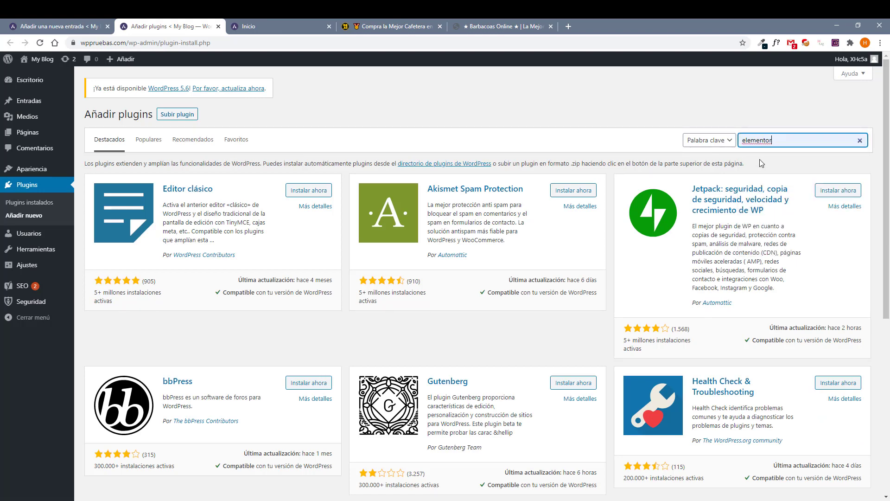
Install and activate the Elementor Website Builder plugin and close its welcome screen.
left_click(576, 192)
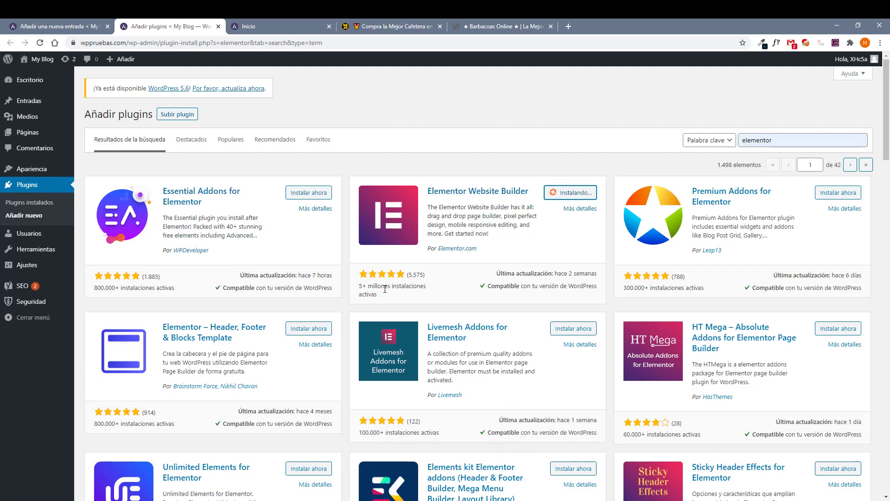
left_click(570, 192)
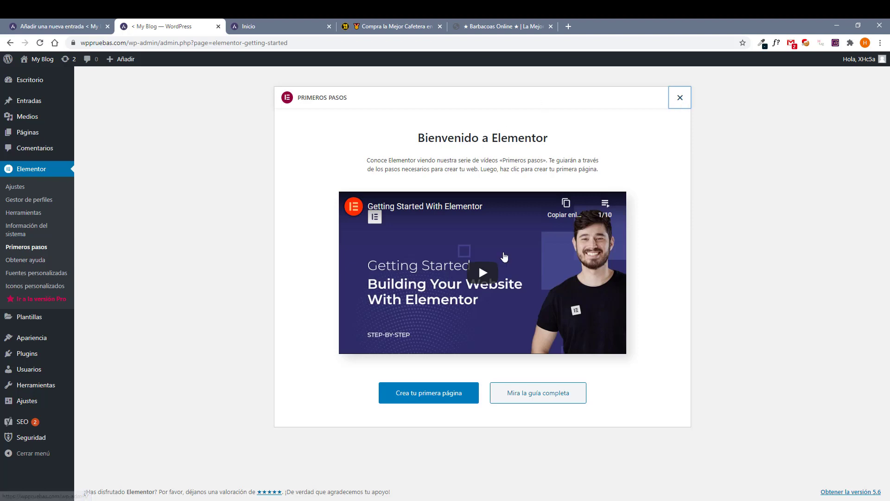
left_click(680, 97)
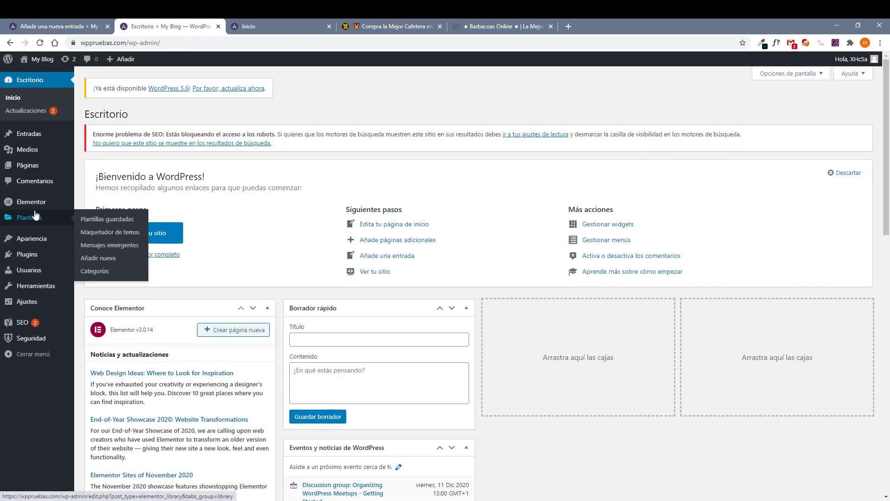
In Elementor's general settings, exclude Entradas from the content types, disable the default colours, and save the changes.
mouse_move(40, 202)
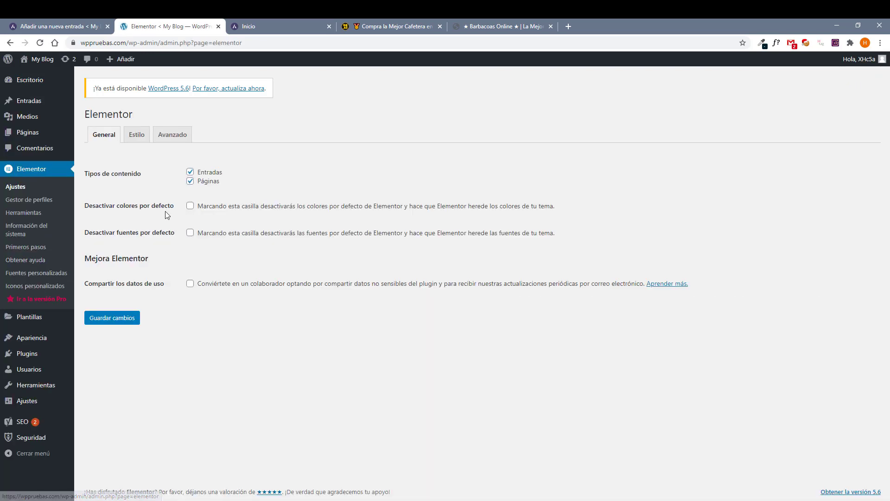
left_click(190, 173)
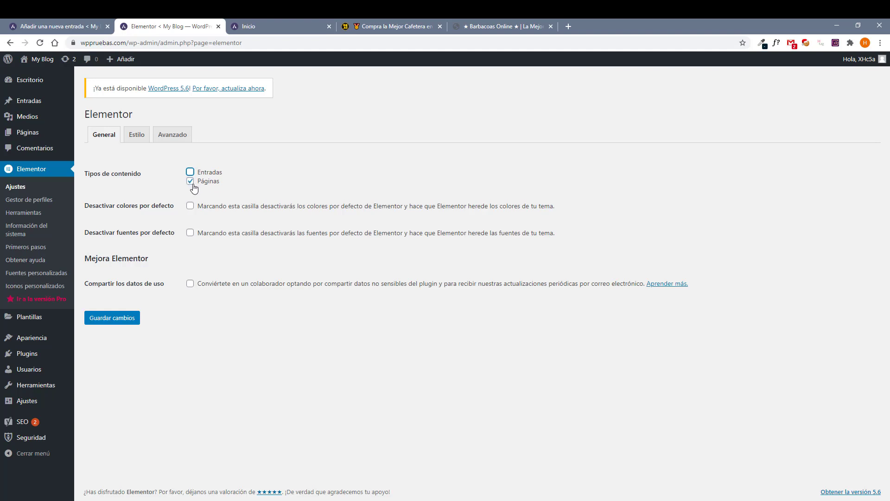
left_click(190, 206)
left_click(124, 319)
Open the blog's Inicio page in the Elementor editor and dismiss the Yoast SEO notice.
left_click(277, 26)
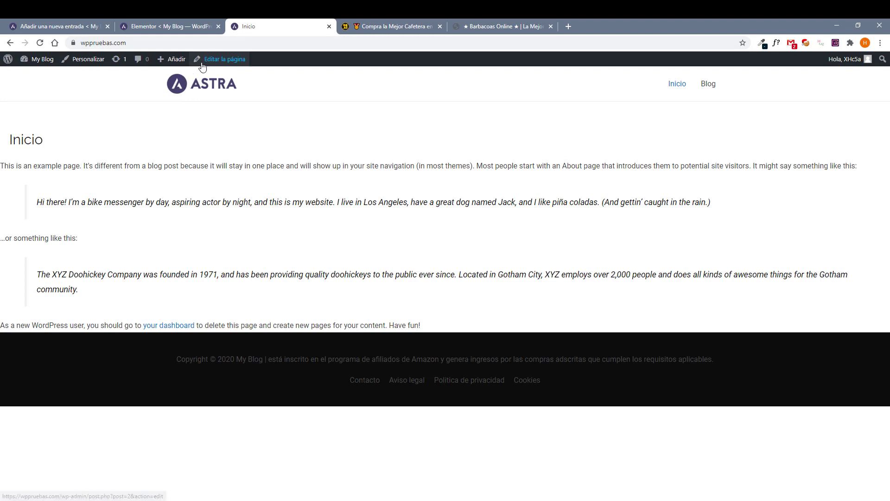
left_click(222, 59)
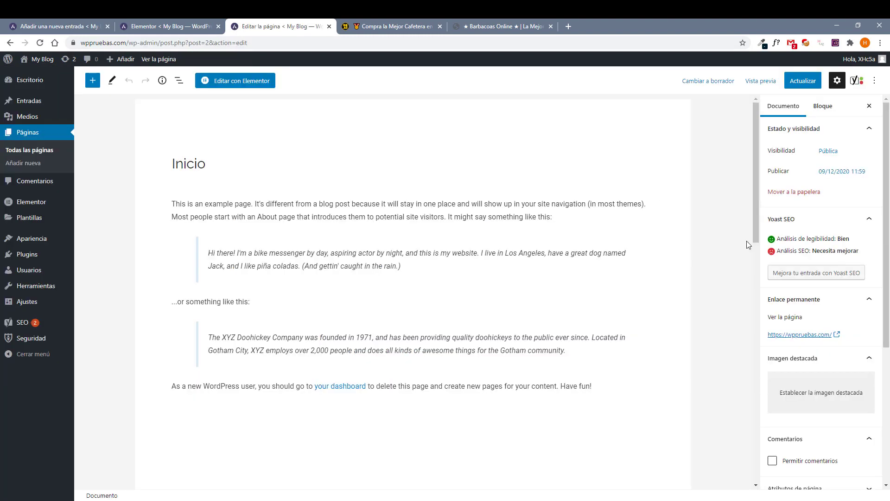
left_click(232, 81)
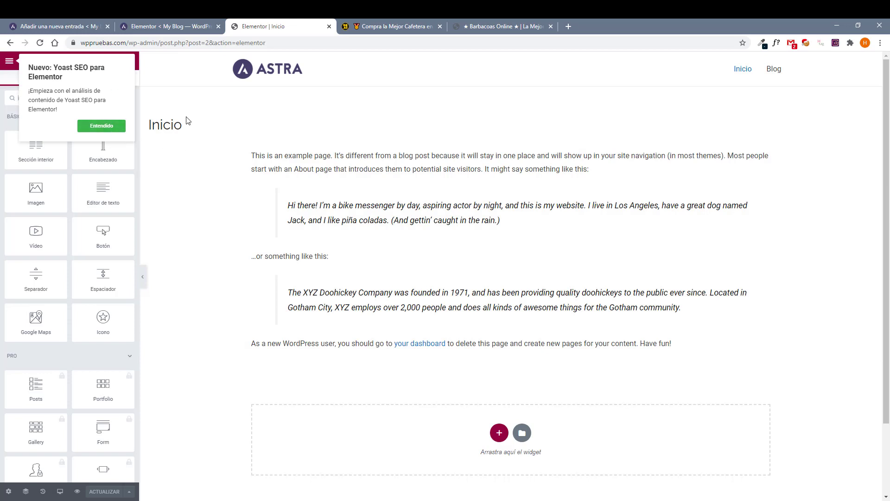
left_click(118, 131)
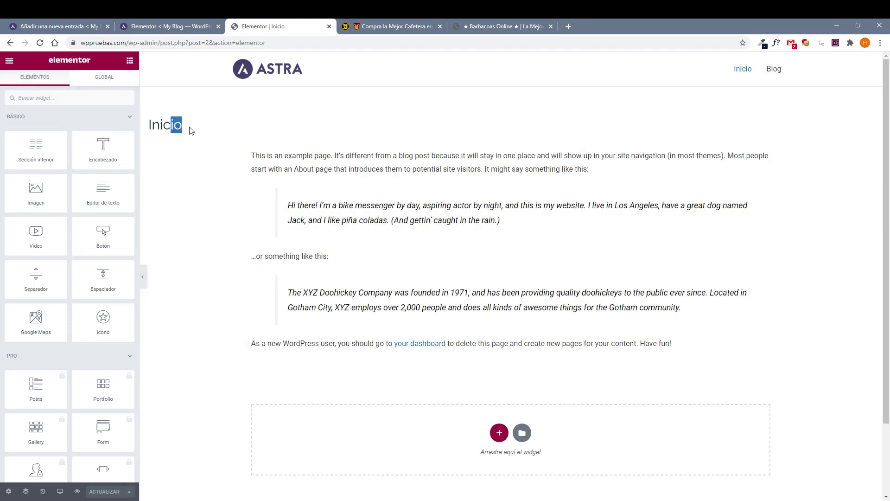
Disable the Inicio page's title in its Astra settings from the WordPress editor, update the page, and reopen it in Elementor.
left_click(9, 62)
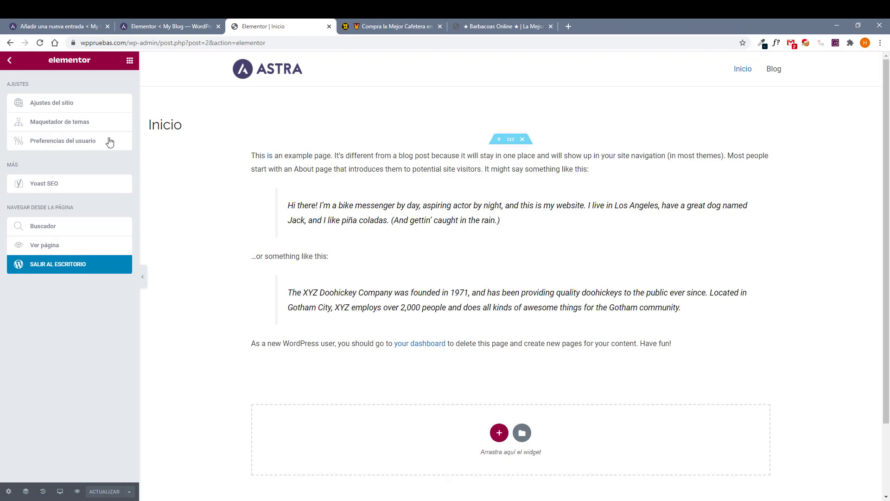
left_click(92, 267)
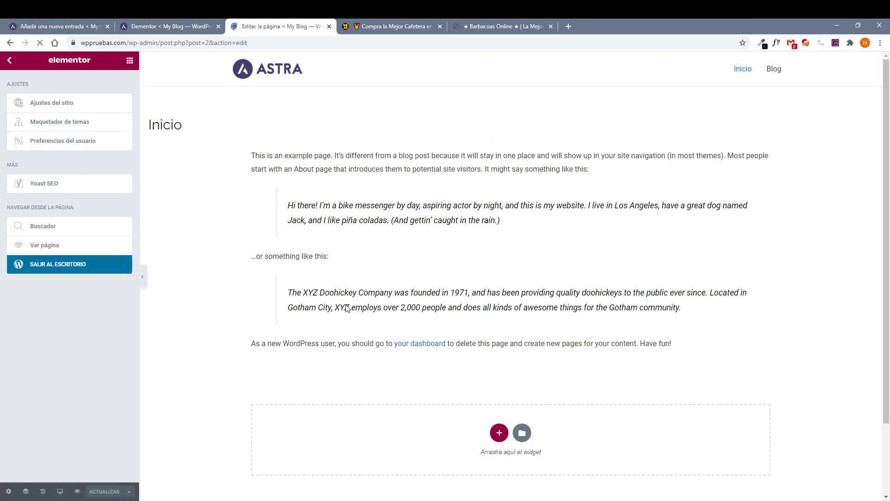
scroll(793, 404, "down", 5)
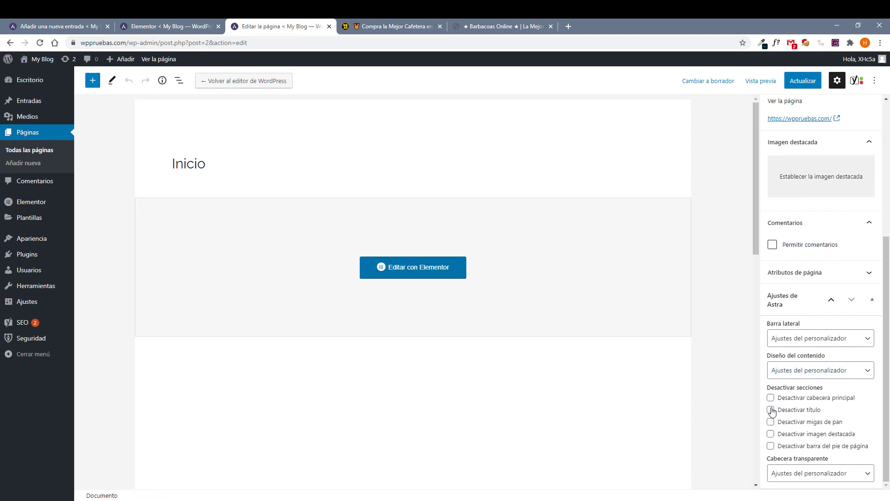
left_click(772, 410)
left_click(802, 81)
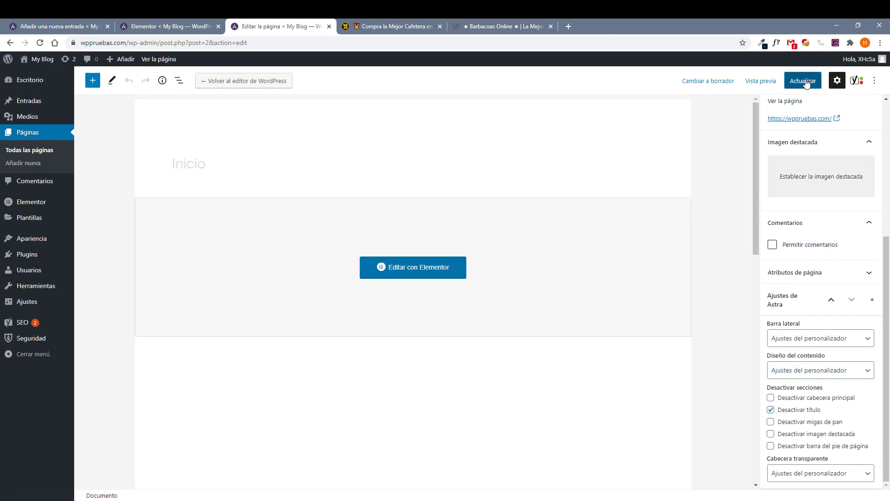
left_click(418, 268)
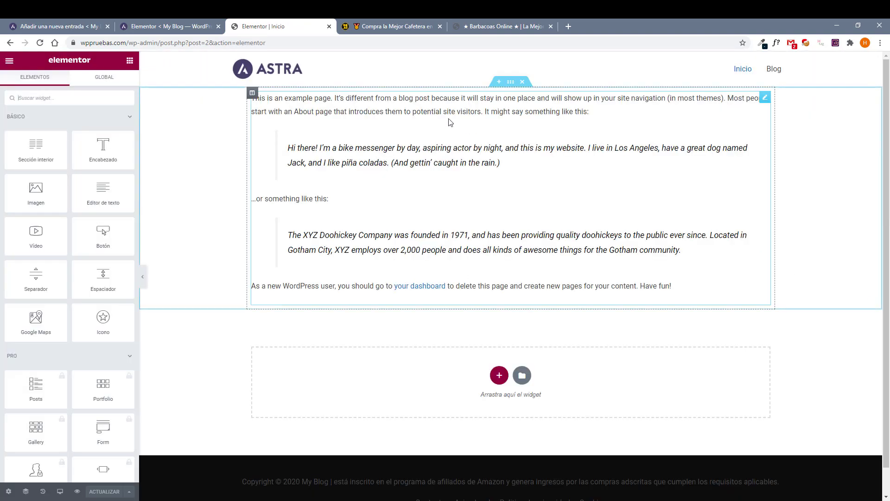
Look over the introduction and the comparison table on the micafeteraexpress.com home page as a layout reference.
left_click(394, 26)
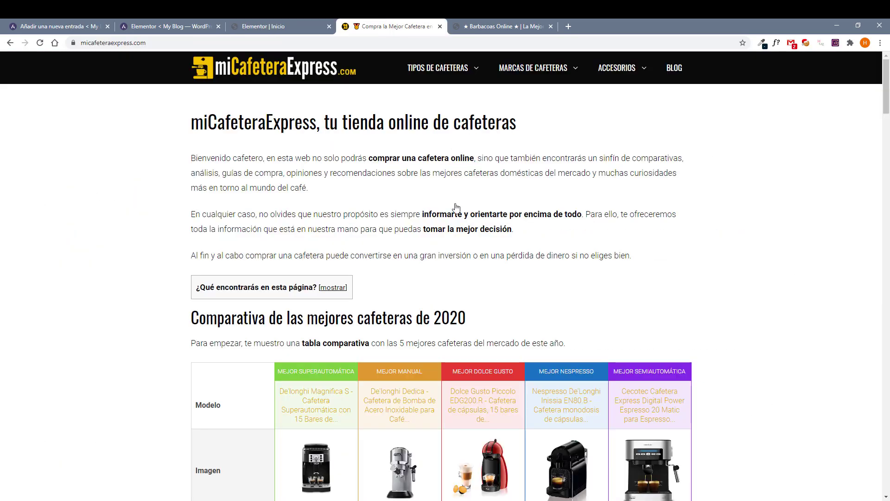
scroll(427, 334, "down", 4)
scroll(426, 335, "up", 1)
scroll(397, 381, "down", 5)
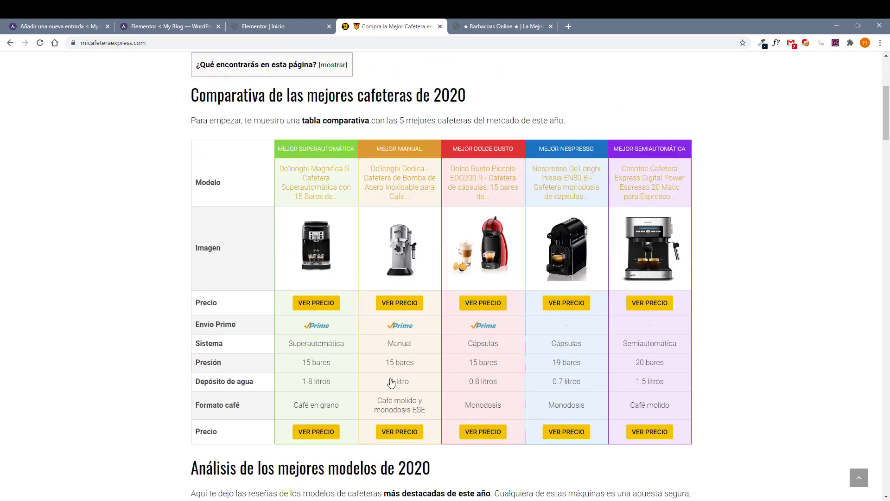
scroll(277, 255, "up", 3)
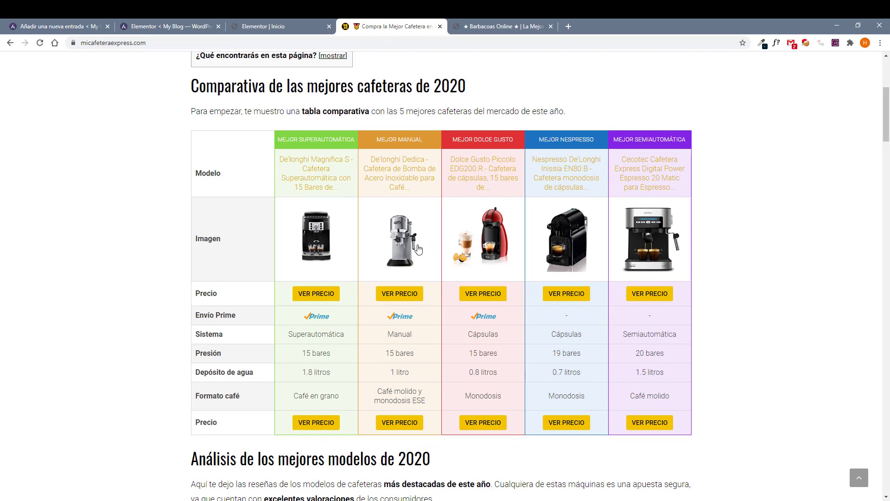
scroll(348, 196, "up", 5)
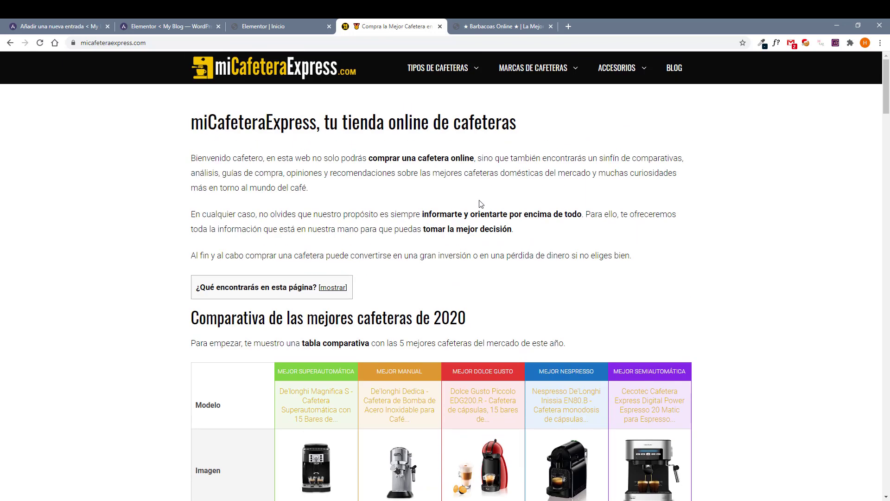
Back in the Elementor editor, add a single-column section above the Inicio page's example text and dismiss the right-click tip.
left_click(476, 22)
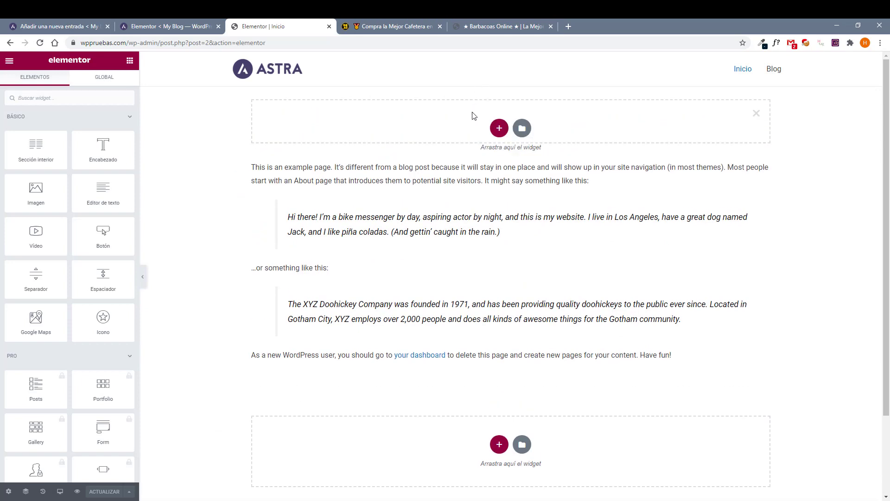
left_click(497, 125)
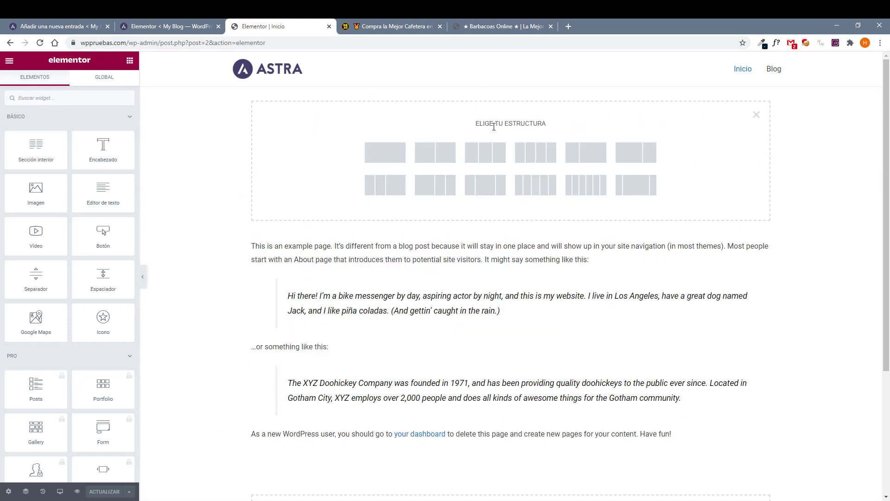
left_click(399, 159)
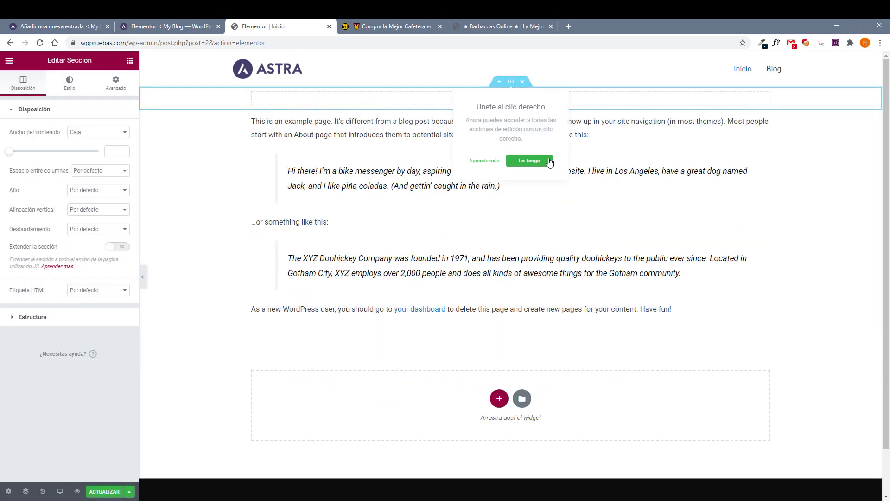
left_click(530, 160)
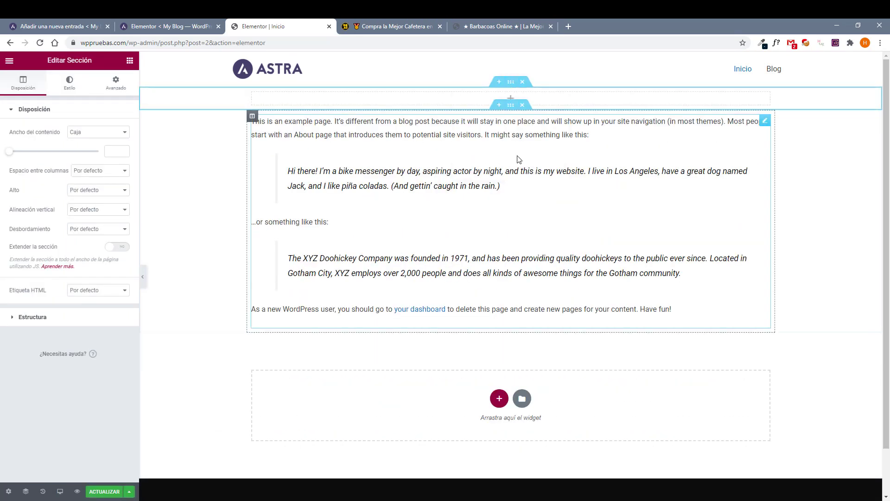
Turn on the editing handles (Controladores de edición) in Elementor's user preferences.
left_click(9, 61)
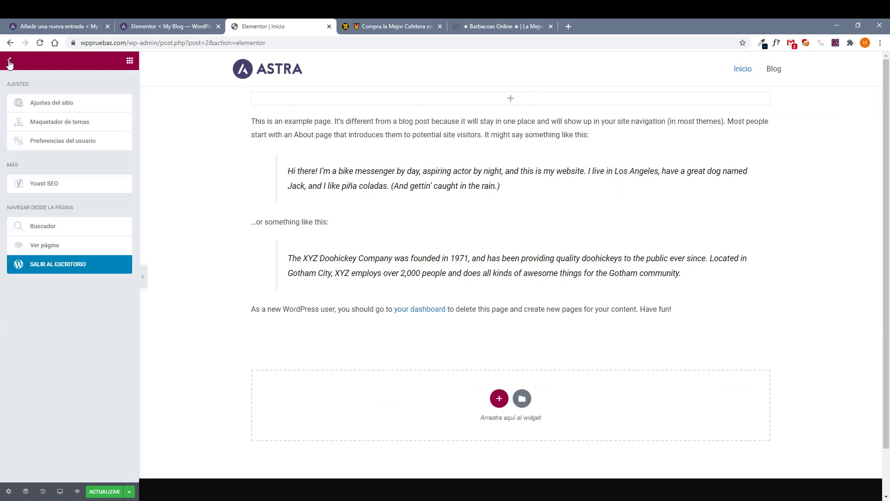
left_click(90, 146)
left_click(116, 180)
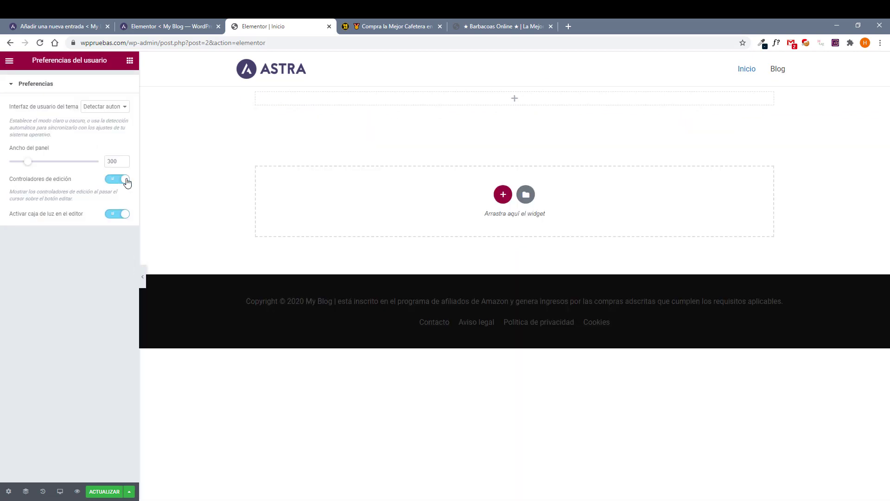
Set the new section's padding (Relleno) to 8 em above and below, with the sides unlinked.
left_click(505, 82)
left_click(116, 90)
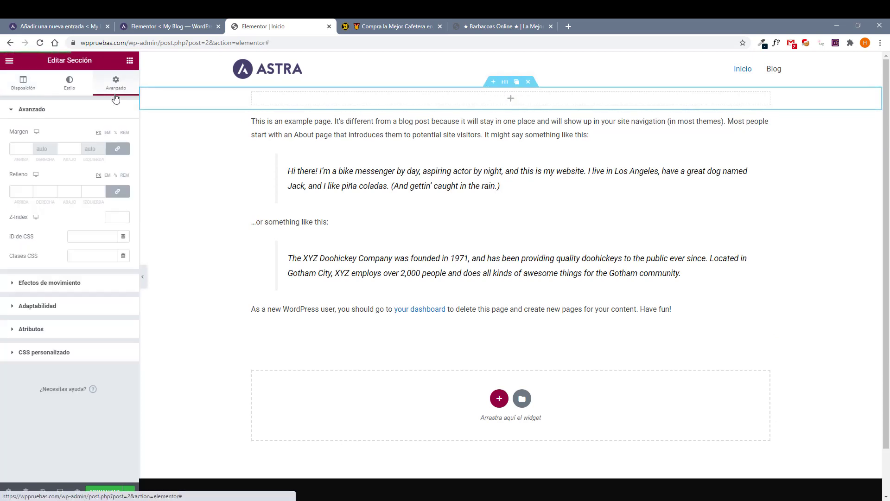
left_click(107, 175)
left_click(118, 191)
left_click(21, 191)
type("3")
left_click(30, 190)
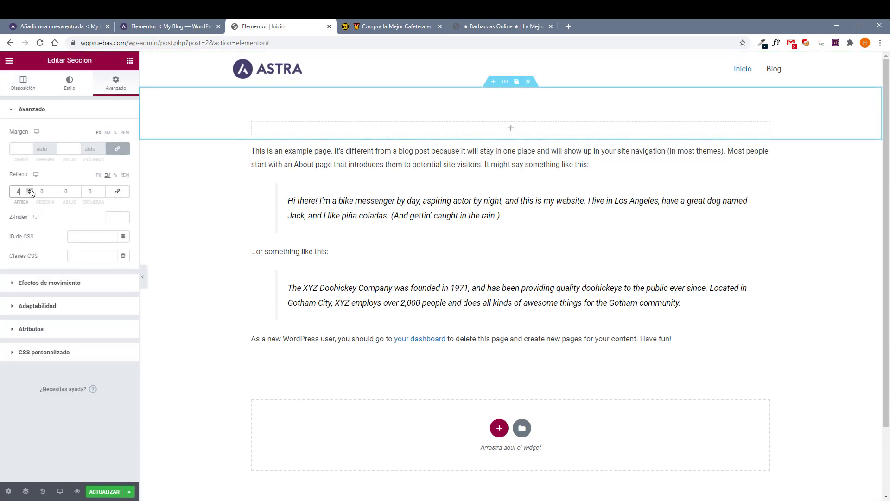
left_click_drag(77, 190, 28, 190)
left_click(28, 189)
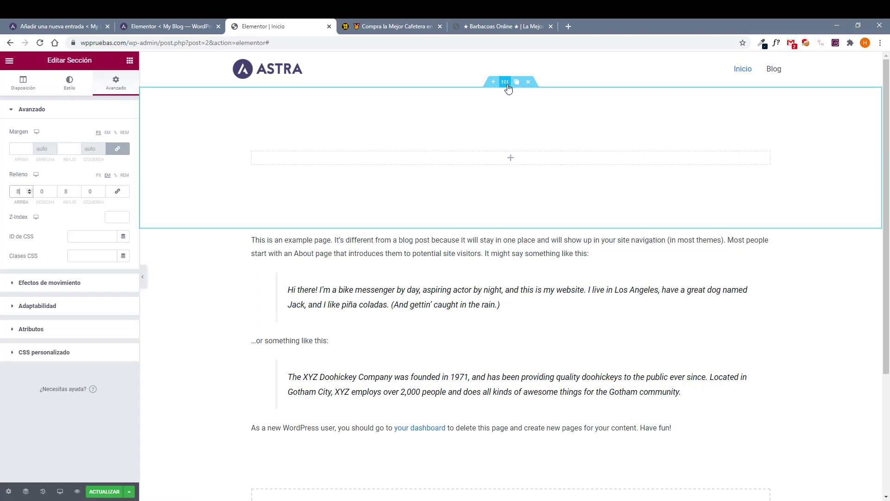
Insert a heading widget in the new section, set its HTML tag to H1, and open its text for editing.
left_click(130, 60)
left_click_drag(93, 148, 473, 157)
left_click(85, 242)
left_click(86, 253)
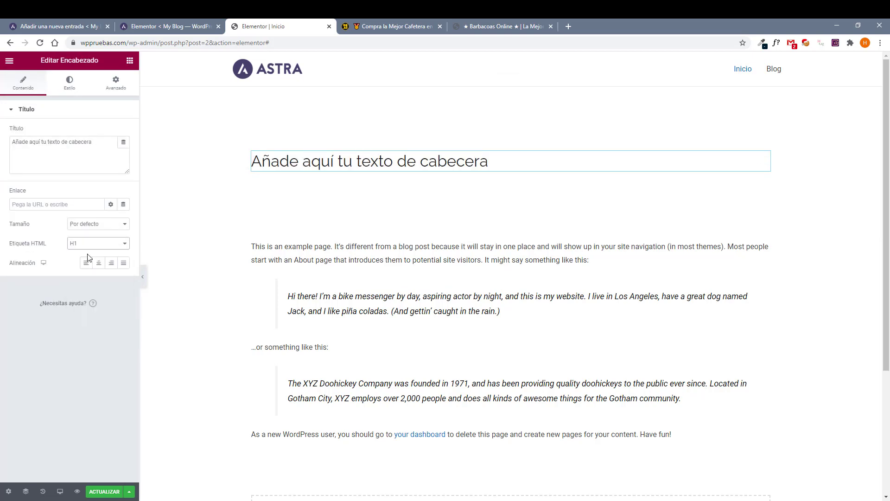
left_click(465, 155)
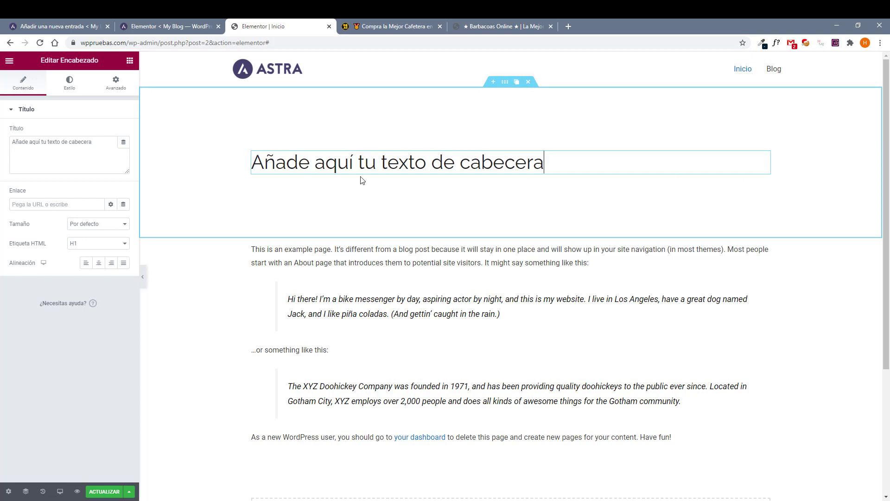
Give the heading's section a classic background using the coffee bean image coffee-917613_1920.jpg from the media library.
left_click(506, 82)
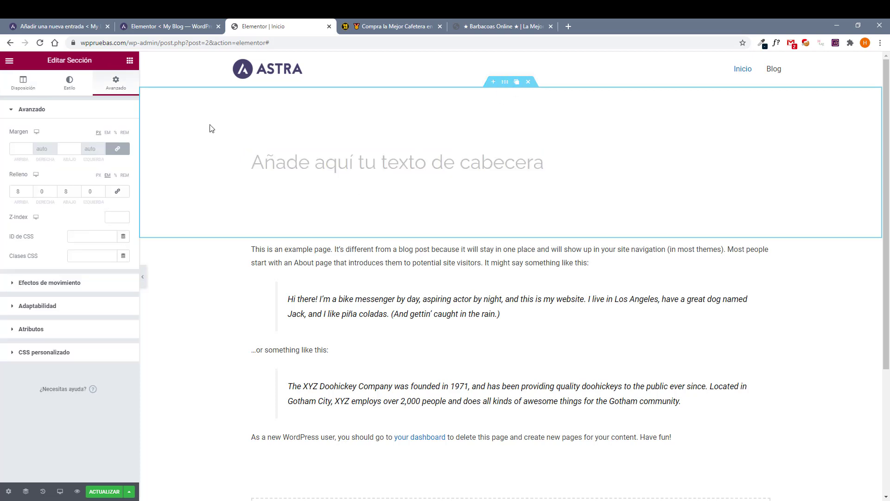
left_click(82, 84)
left_click(87, 150)
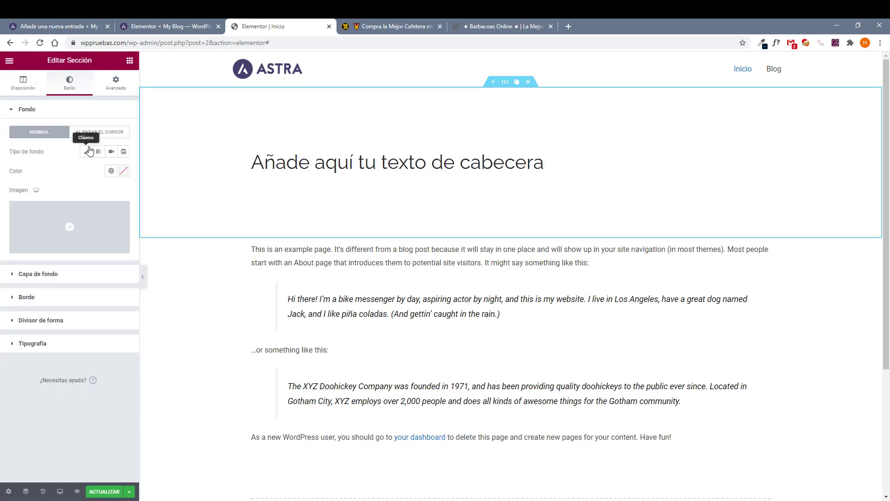
left_click(75, 222)
left_click(129, 171)
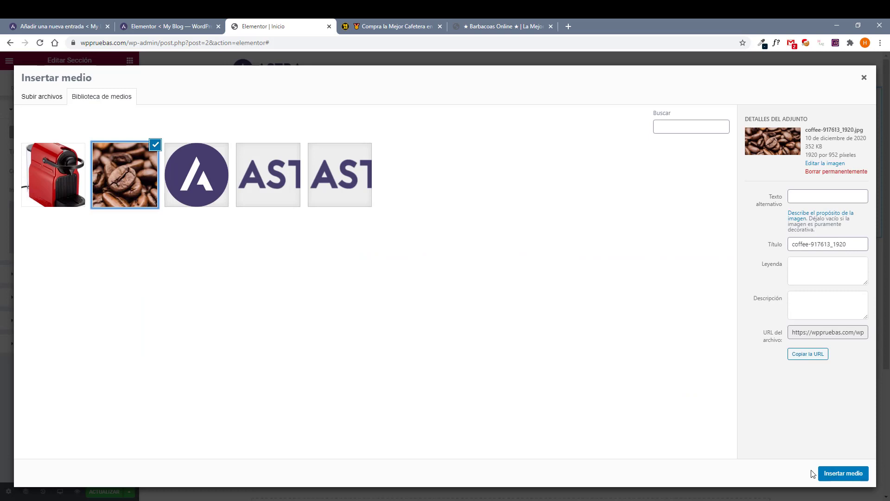
left_click(843, 473)
Set the heading's text colour to white (#FFFFFF).
left_click(297, 162)
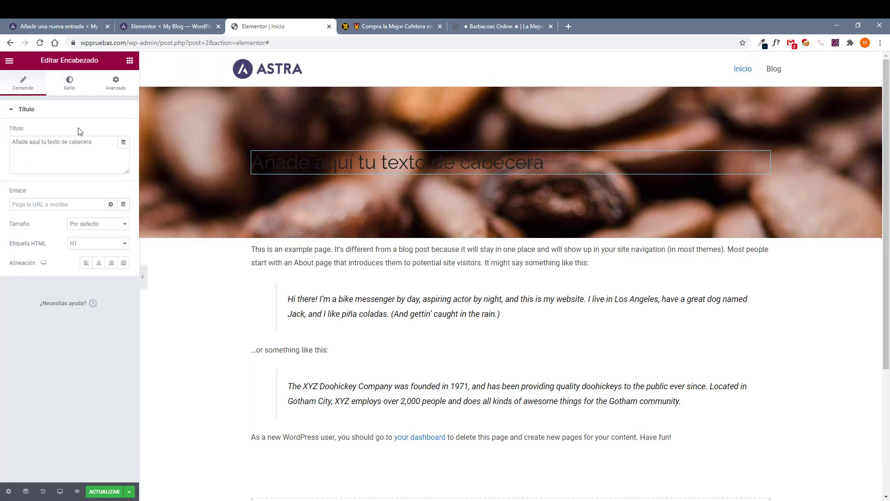
left_click(69, 83)
left_click(123, 132)
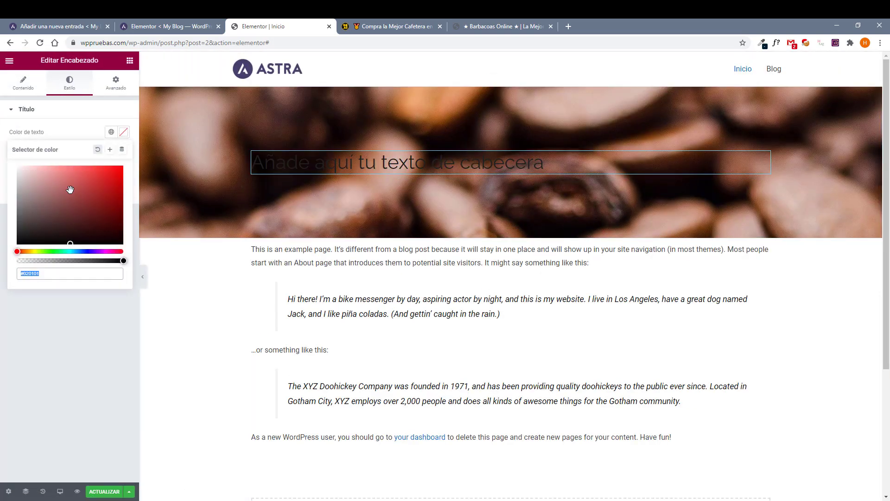
left_click_drag(70, 190, 9, 168)
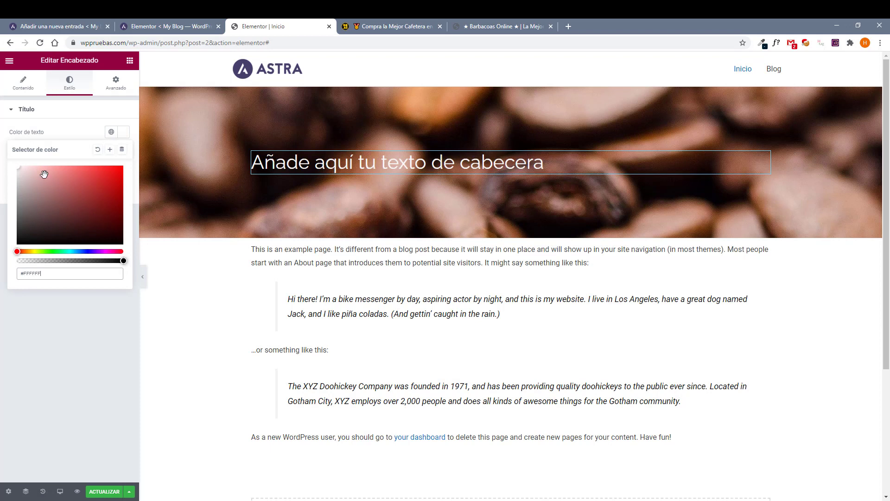
left_click(57, 133)
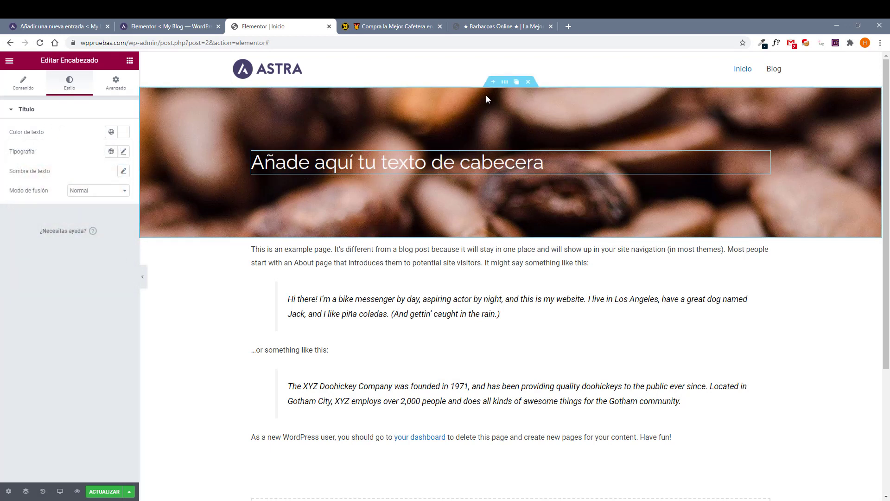
Set the section's background image size to Abarcar, its position to Centro centro and its repetition to No-repetir.
left_click(509, 85)
left_click(98, 325)
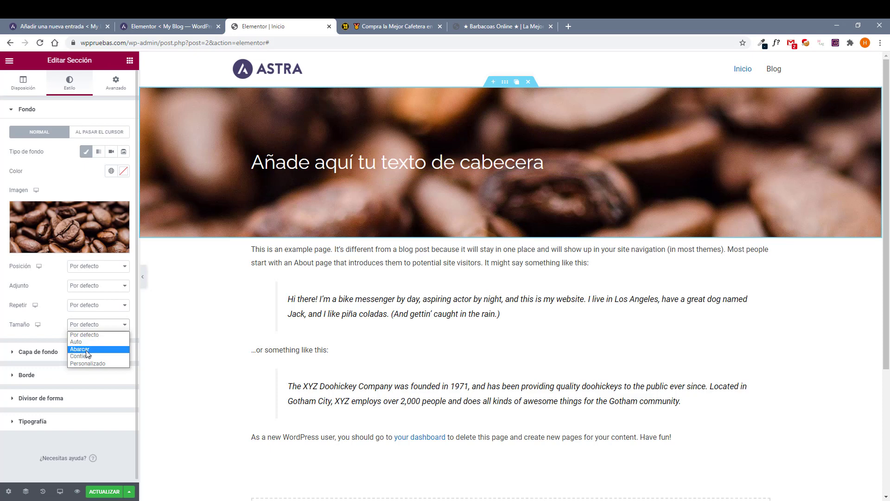
left_click(80, 349)
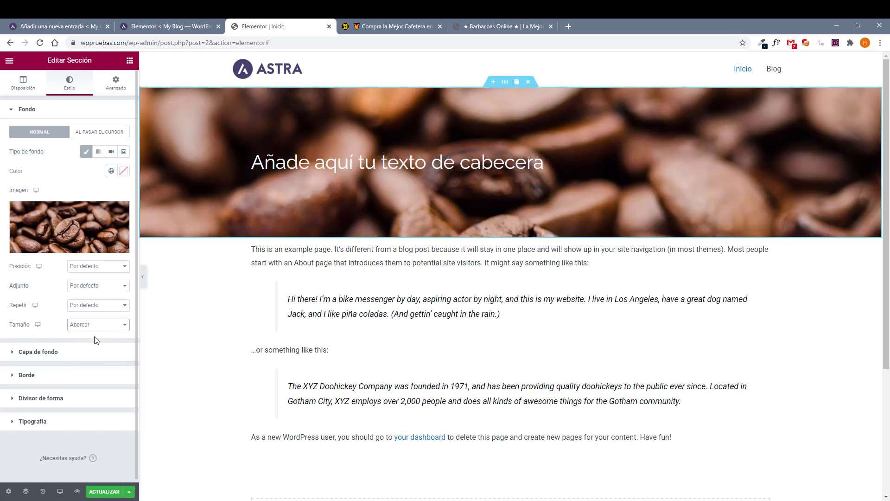
left_click(100, 268)
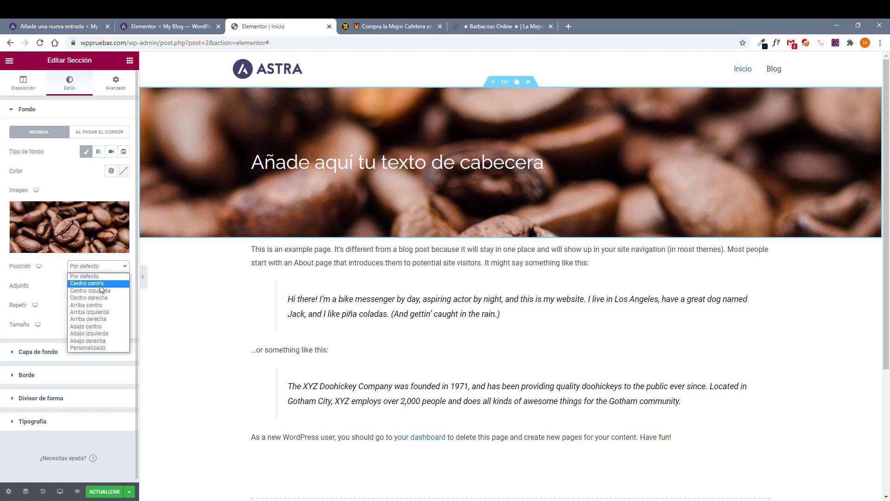
left_click(92, 284)
left_click(99, 306)
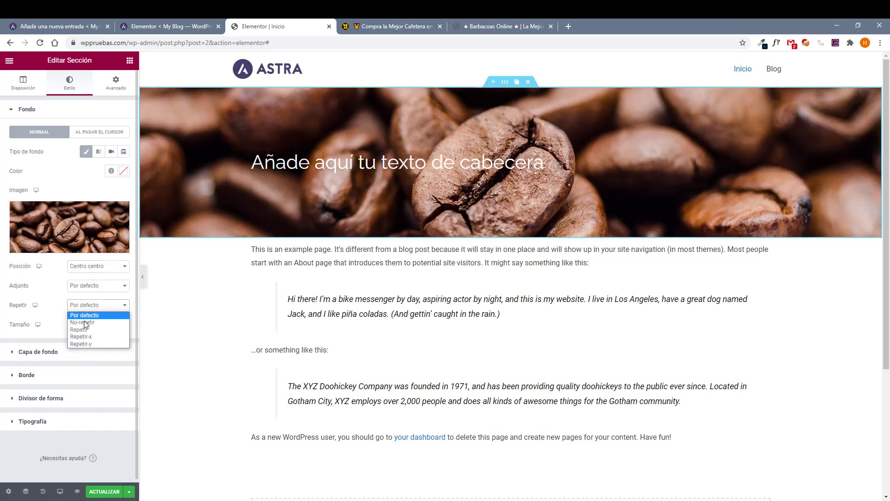
left_click(82, 315)
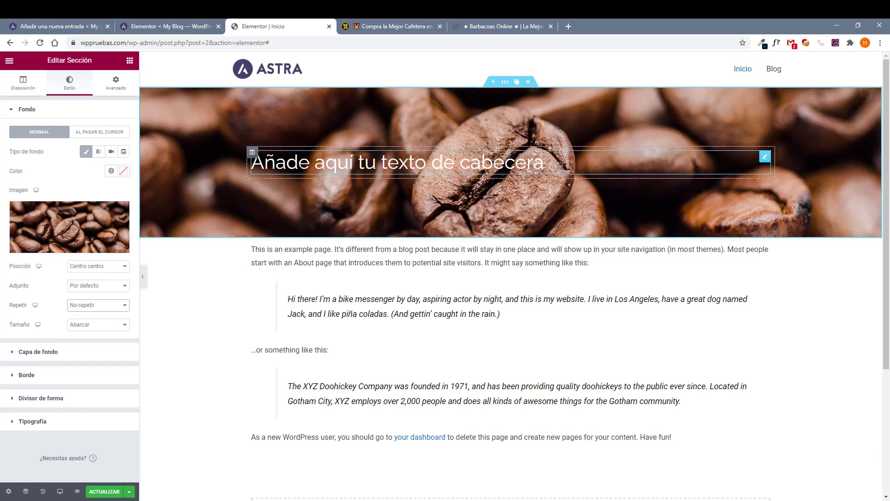
Add a classic background overlay (Capa de fondo) in dark grey over the section's coffee bean image.
left_click(42, 352)
left_click(110, 174)
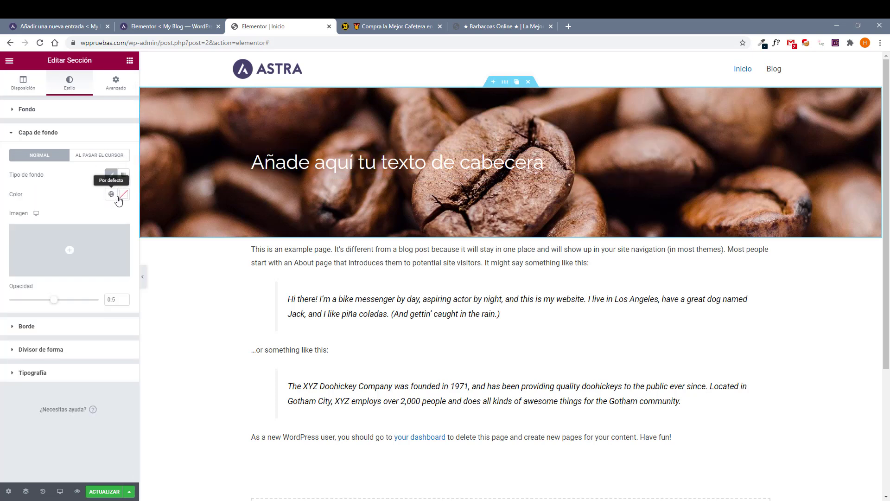
left_click(123, 194)
left_click(21, 260)
left_click_drag(17, 264, 15, 291)
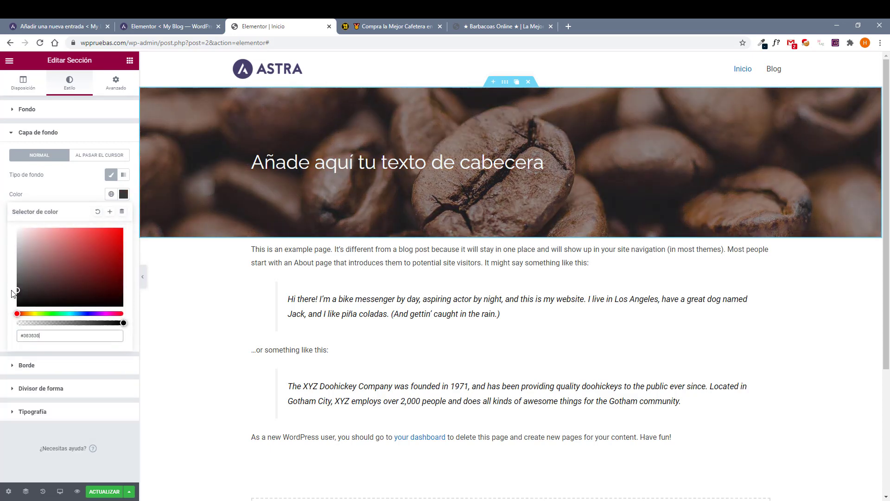
Replace the heading's text with "Tu tienda online de cafeteras", copying the phrase from the micafeteraexpress.com title and capitalizing its first letter.
left_click(336, 165)
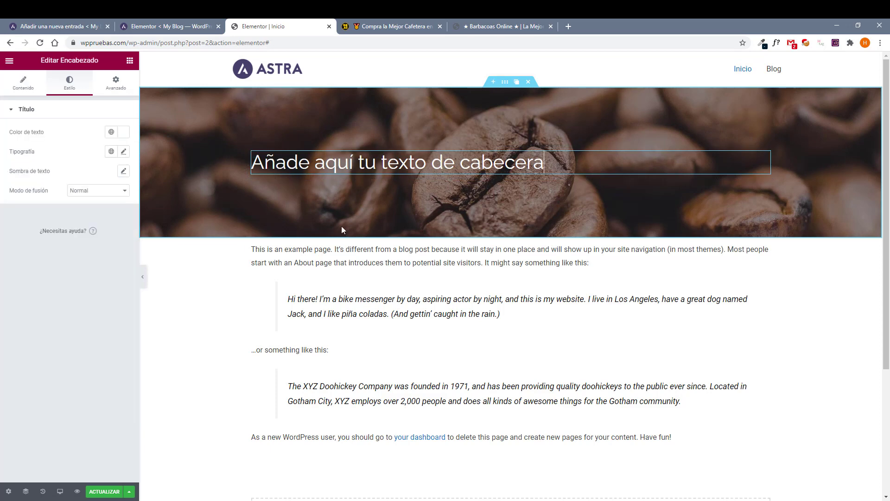
left_click(377, 28)
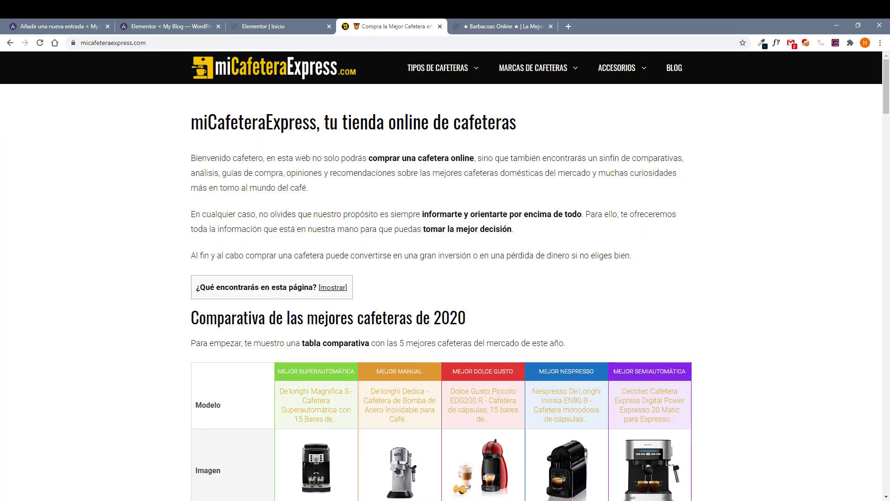
left_click_drag(324, 123, 526, 133)
key("ctrl+c")
left_click(283, 26)
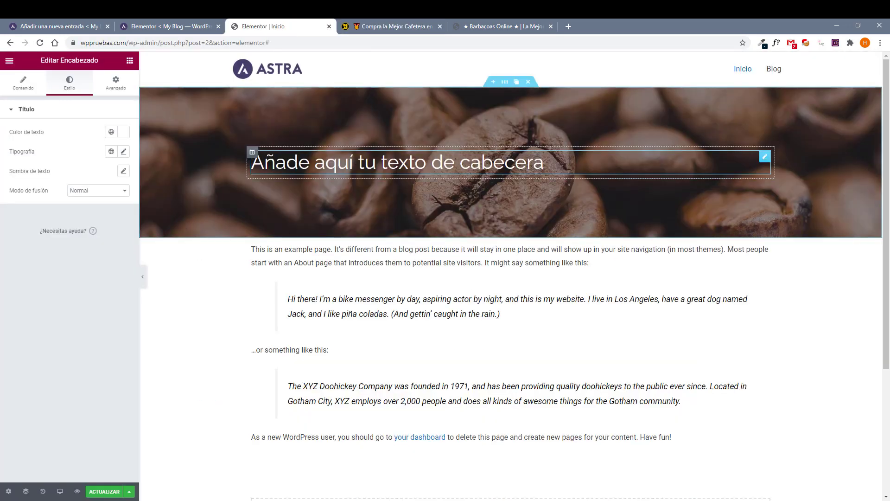
left_click(12, 142)
key("ctrl+a")
key("ctrl+v")
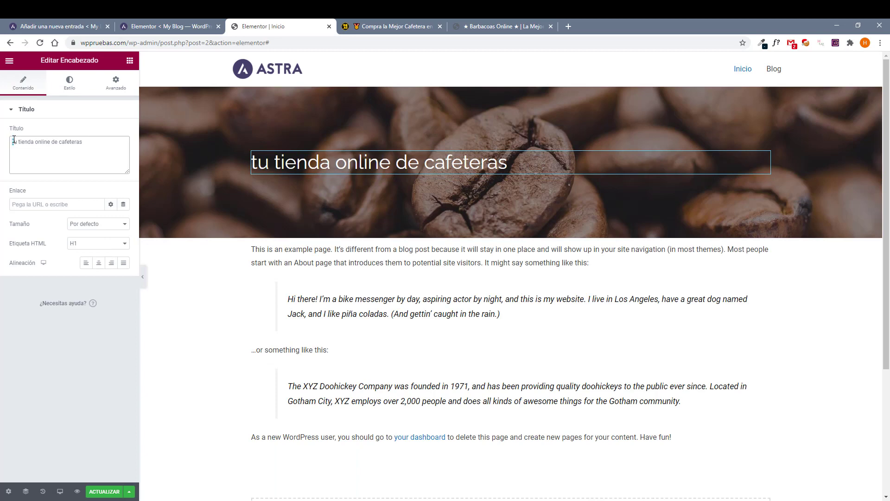
key("Delete")
type("T")
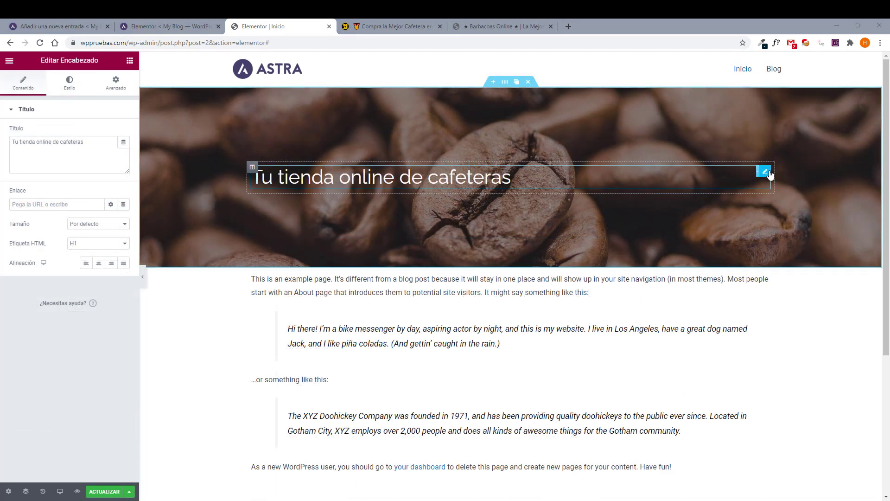
Set the heading's font size to 56 px and centre its alignment.
left_click(69, 83)
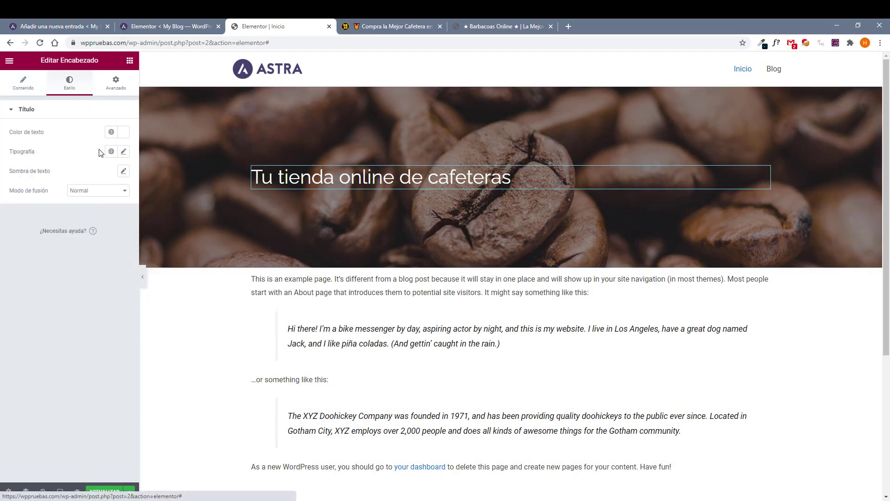
left_click(123, 152)
left_click_drag(22, 235, 34, 235)
left_click(117, 229)
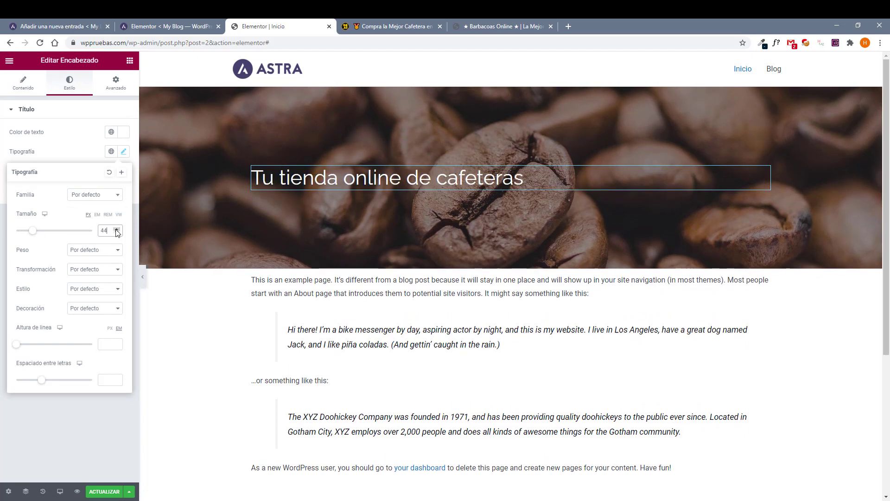
left_click(116, 229)
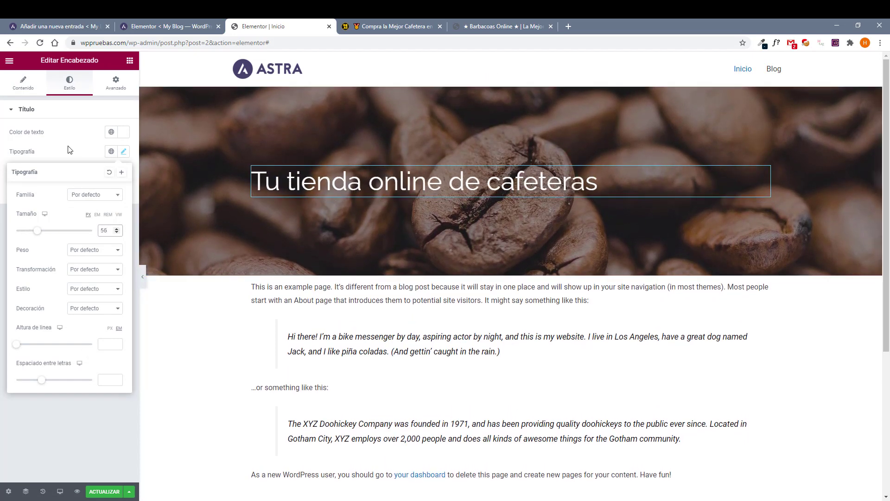
left_click(81, 149)
left_click(23, 85)
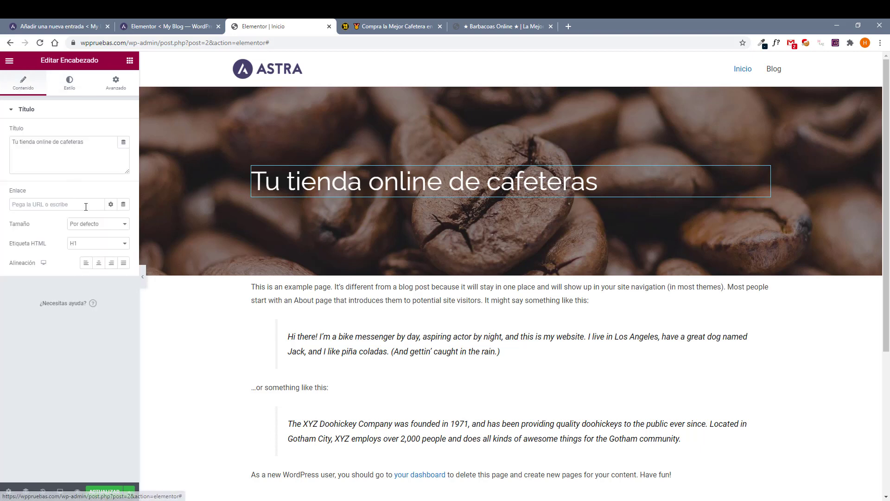
left_click(99, 263)
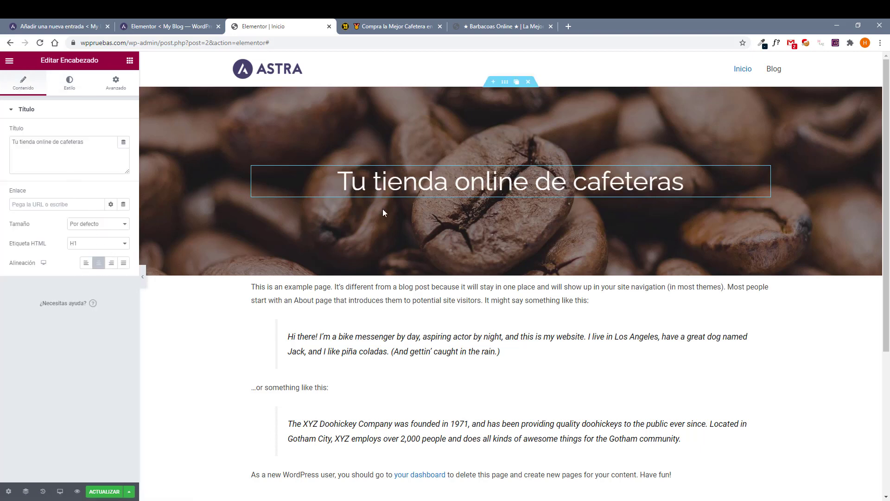
Set the heading's font family to Angkor and its weight to 600.
left_click(69, 83)
left_click(123, 151)
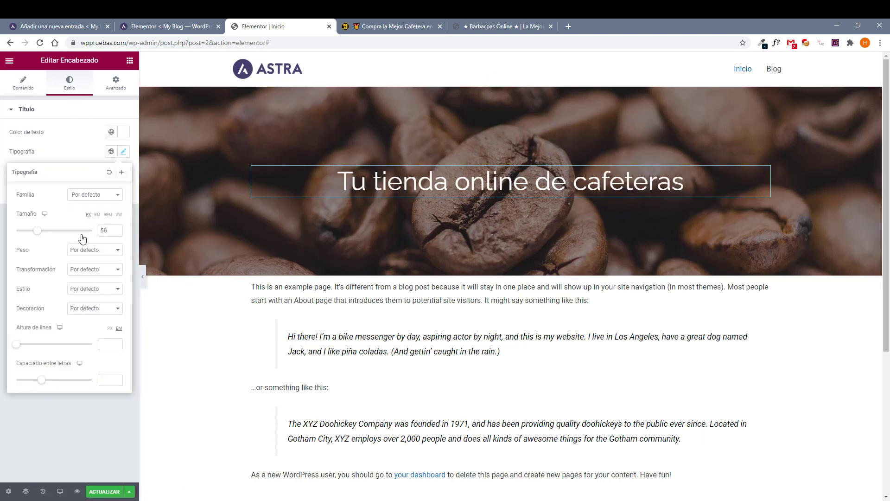
left_click(95, 195)
scroll(95, 257, "down", 5)
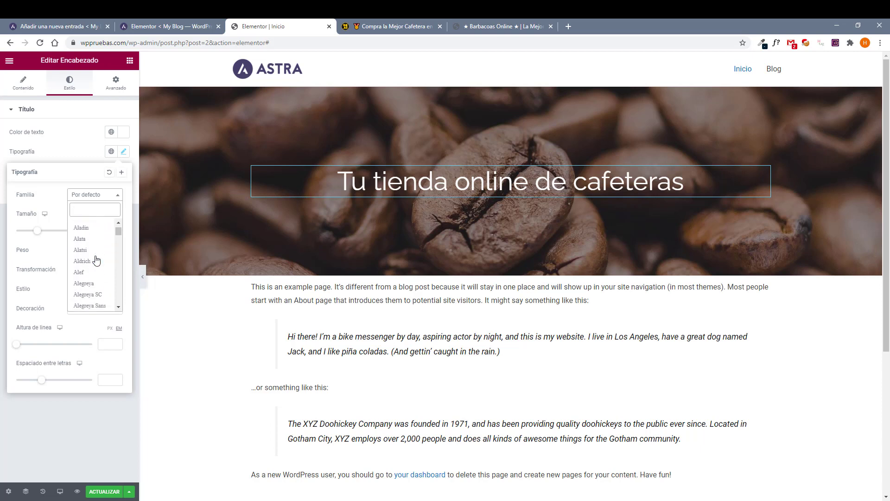
scroll(96, 260, "down", 5)
left_click(95, 261)
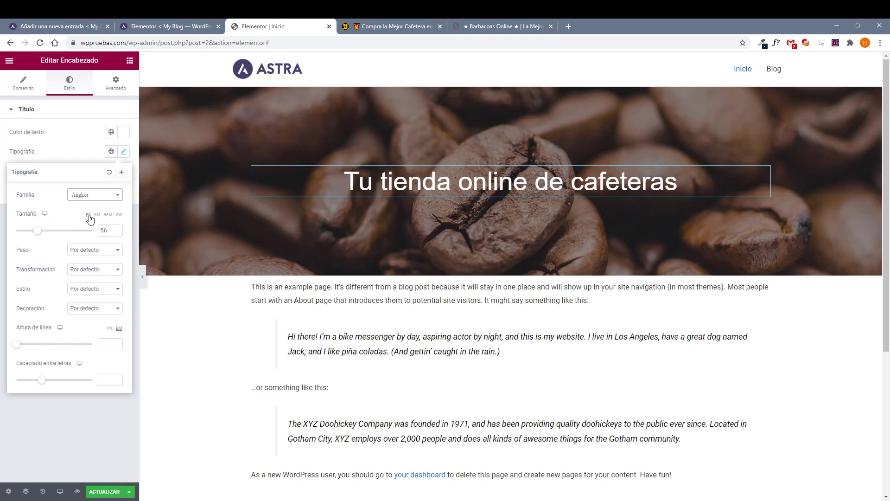
left_click(86, 251)
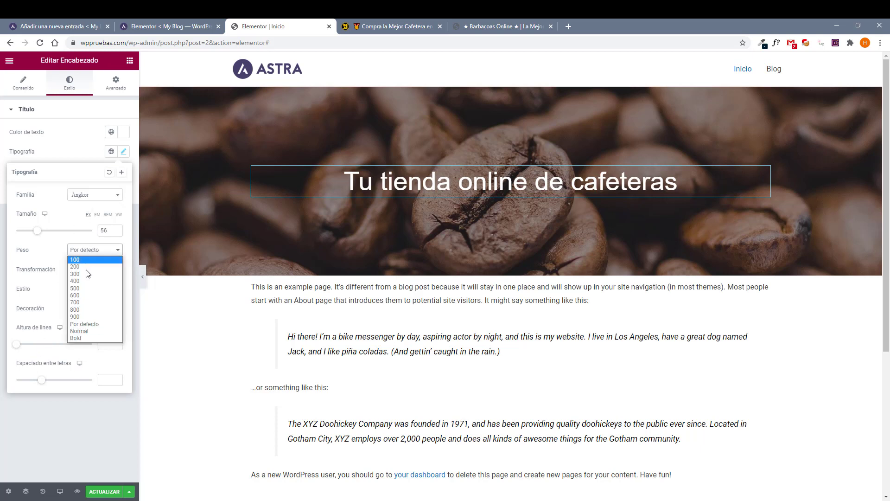
left_click(85, 300)
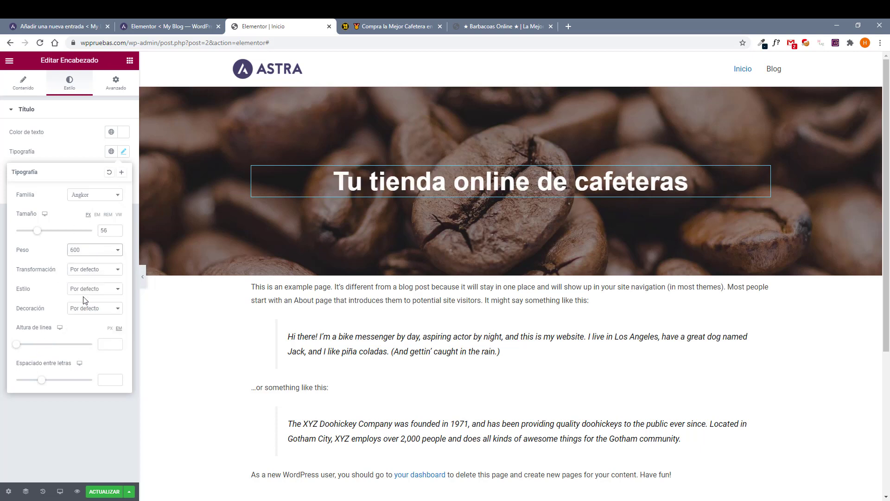
left_click(106, 426)
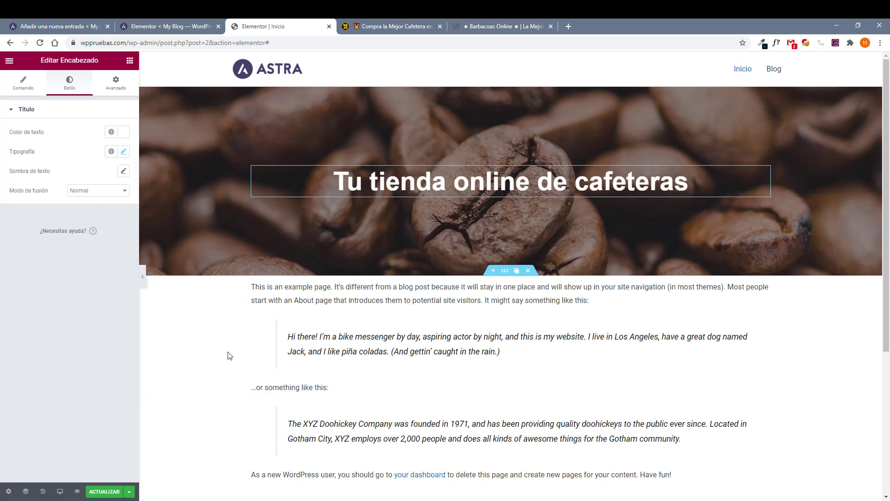
Set the example text section's padding (Relleno) to 5 em above and below.
left_click(506, 271)
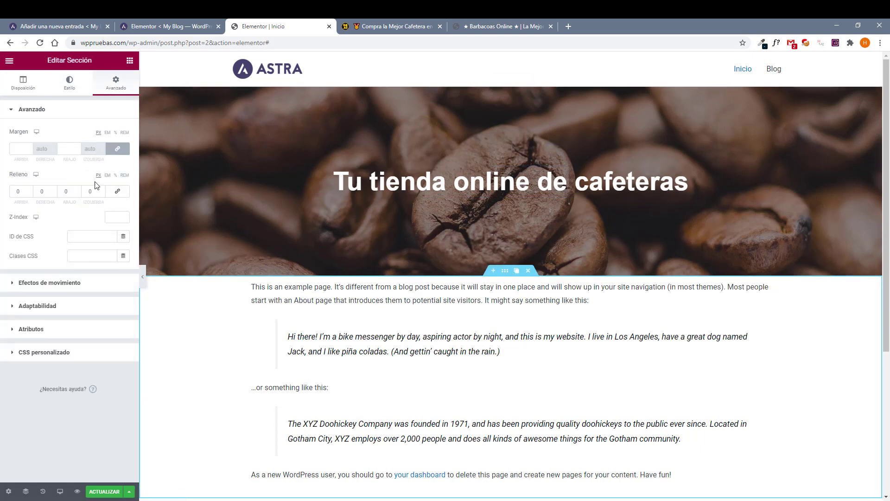
left_click(108, 176)
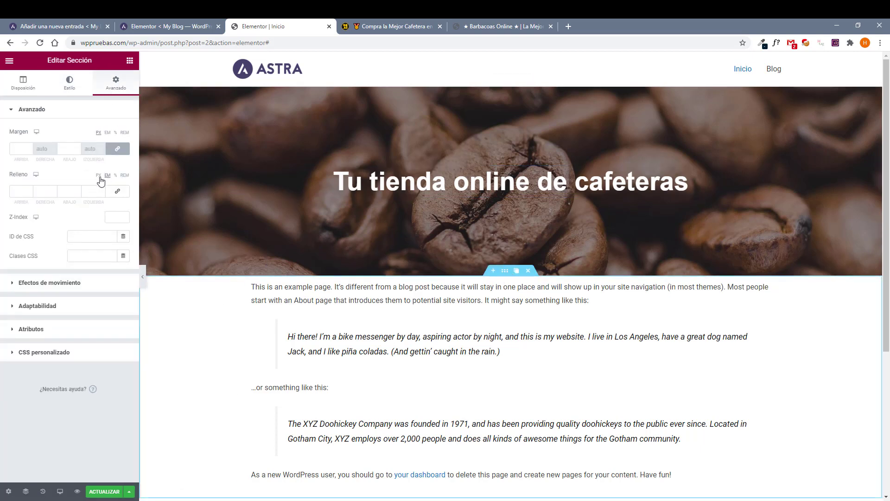
left_click(29, 188)
type("5")
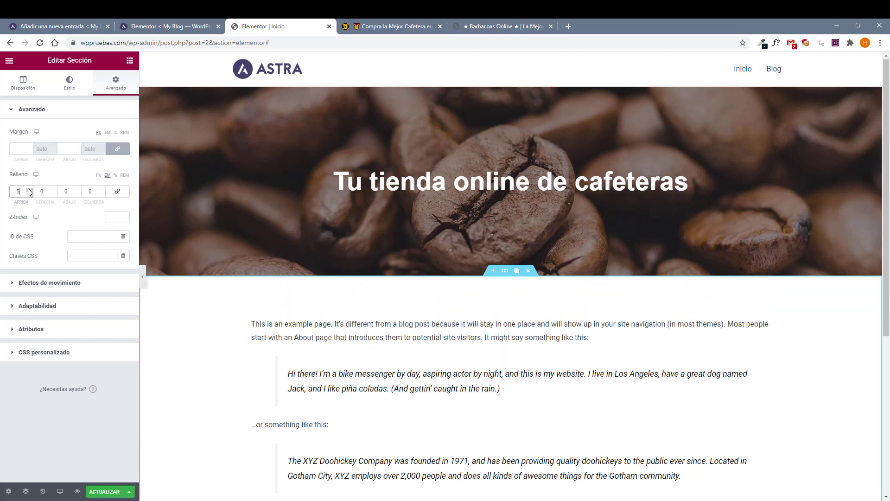
left_click(77, 189)
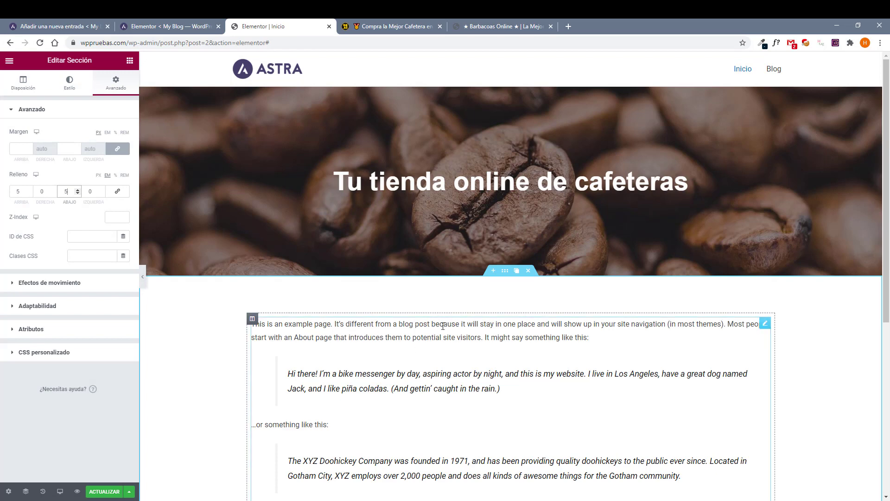
Delete the example text from the section below the hero and split that section into three empty columns.
scroll(477, 330, "down", 3)
left_click(409, 22)
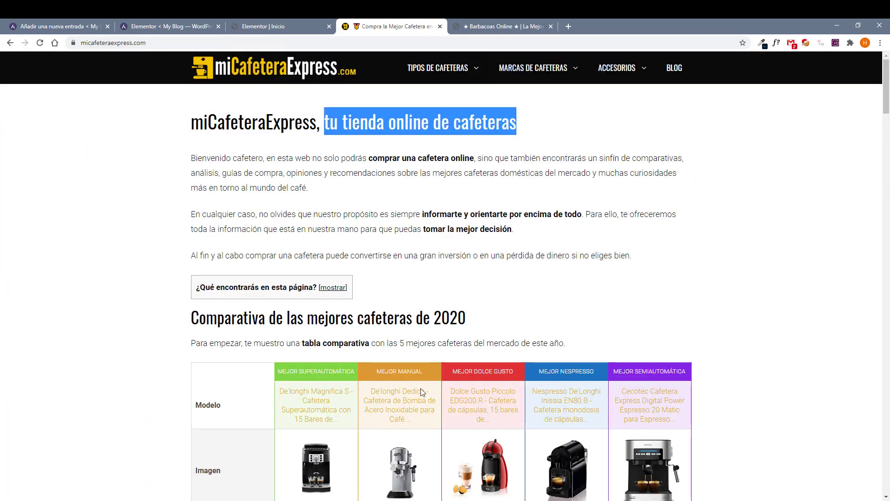
left_click(513, 28)
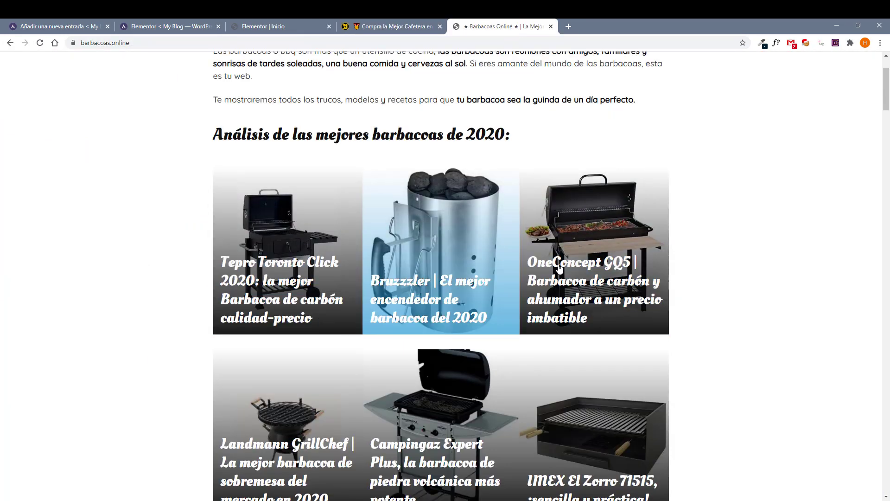
left_click(394, 26)
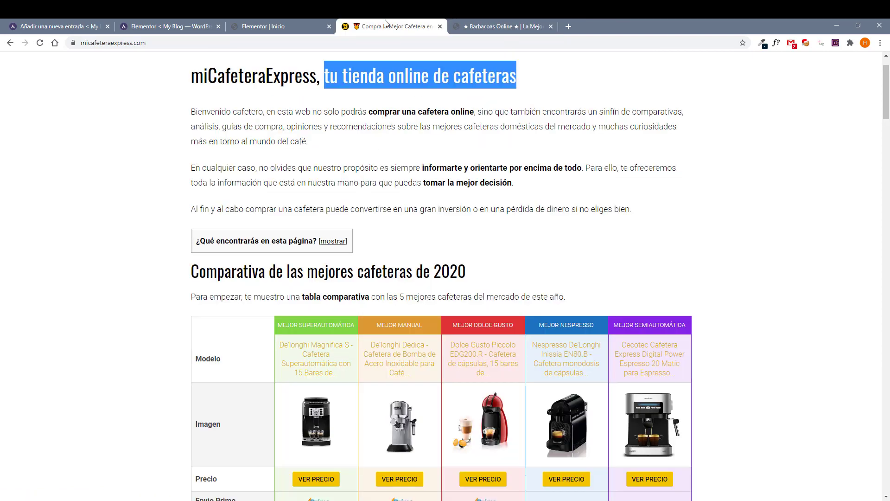
left_click(278, 26)
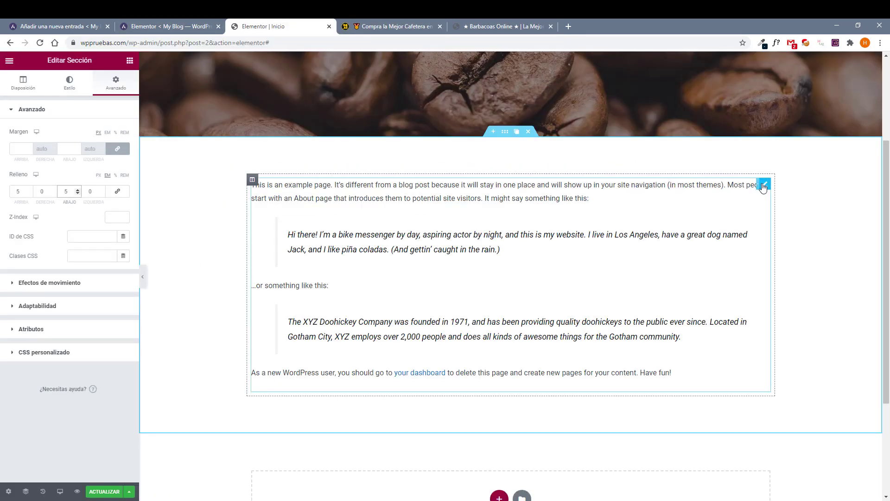
left_click(742, 184)
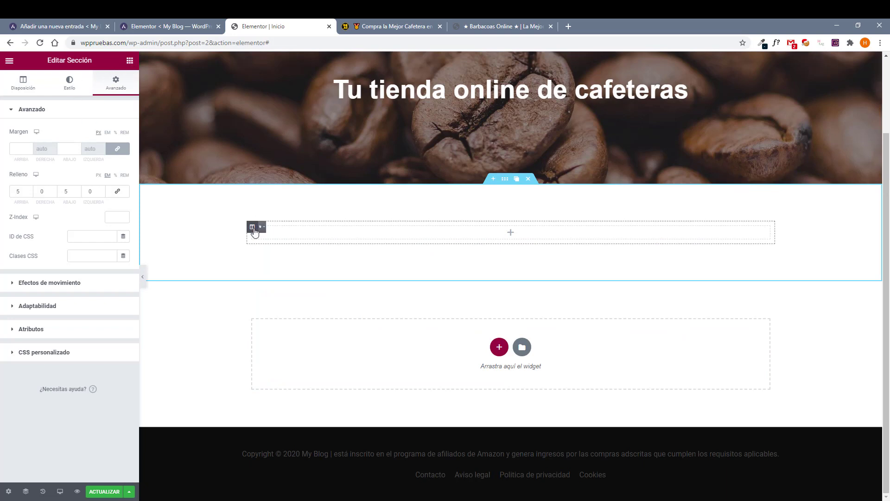
left_click(277, 228)
left_click(277, 229)
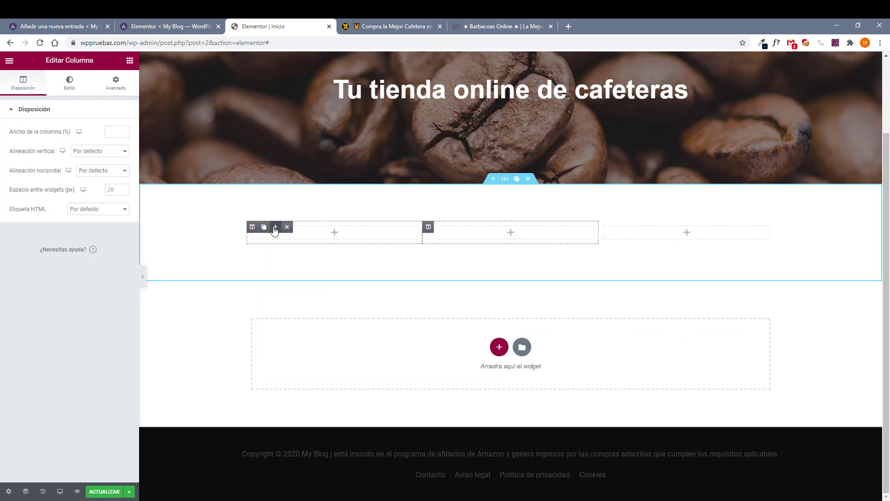
Add an image box widget (Cuadro de imagen) to the first of the three columns.
left_click(129, 61)
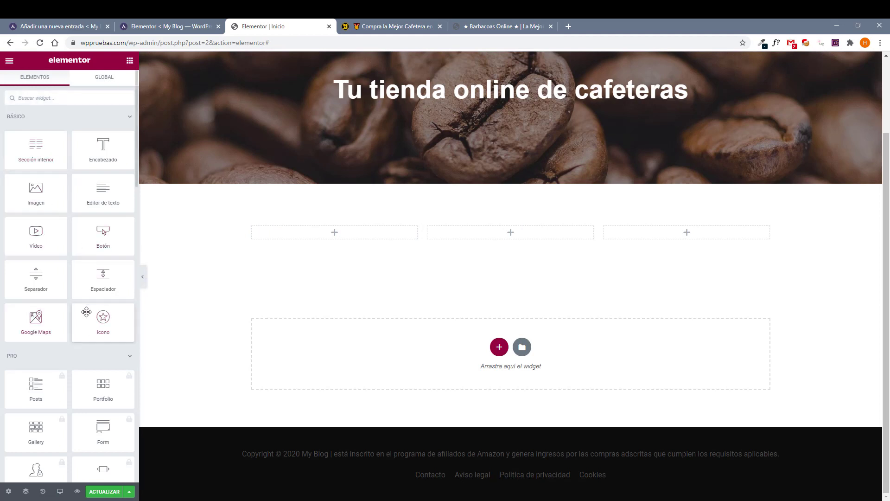
scroll(70, 308, "down", 1)
scroll(65, 260, "up", 1)
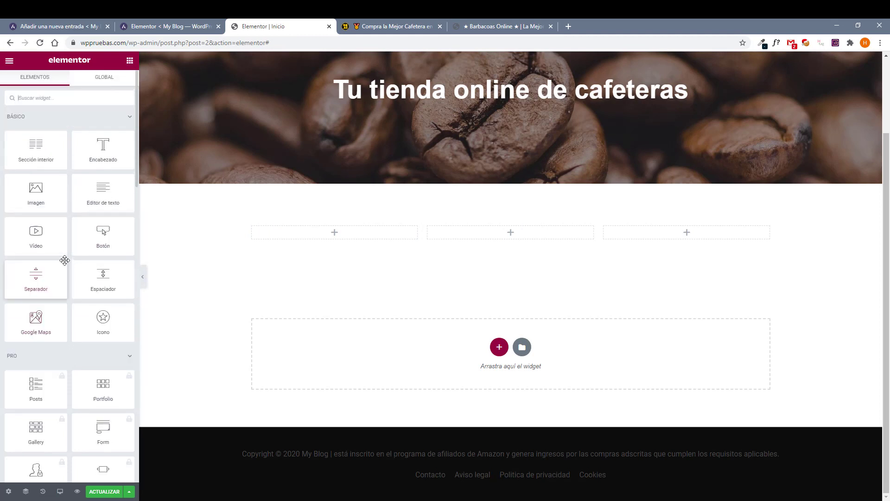
scroll(64, 260, "down", 1)
scroll(65, 356, "down", 1)
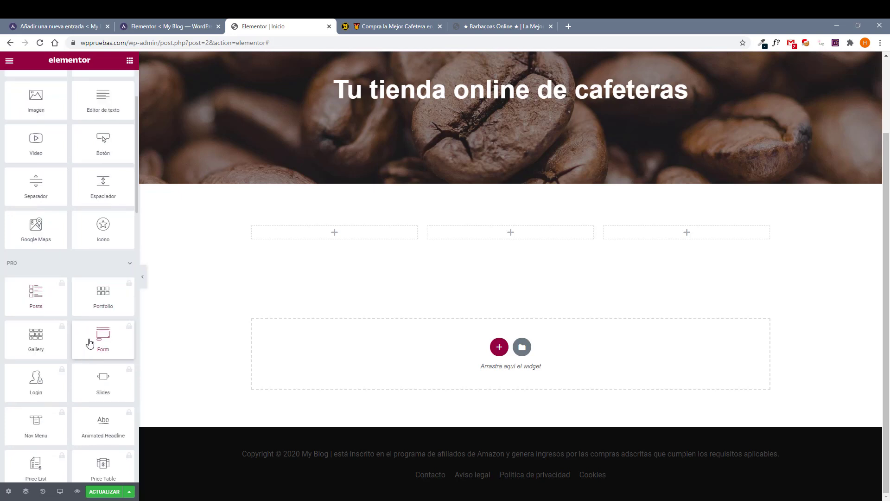
scroll(86, 345, "down", 6)
scroll(50, 294, "up", 1)
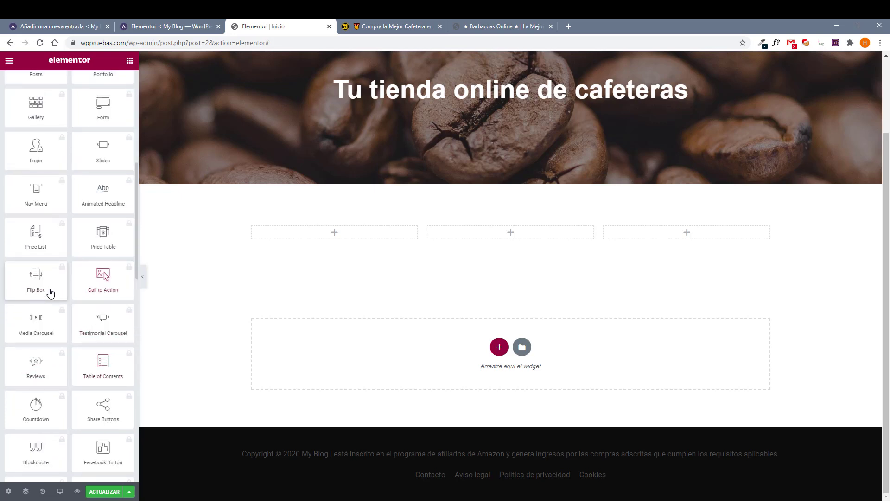
scroll(62, 313, "up", 7)
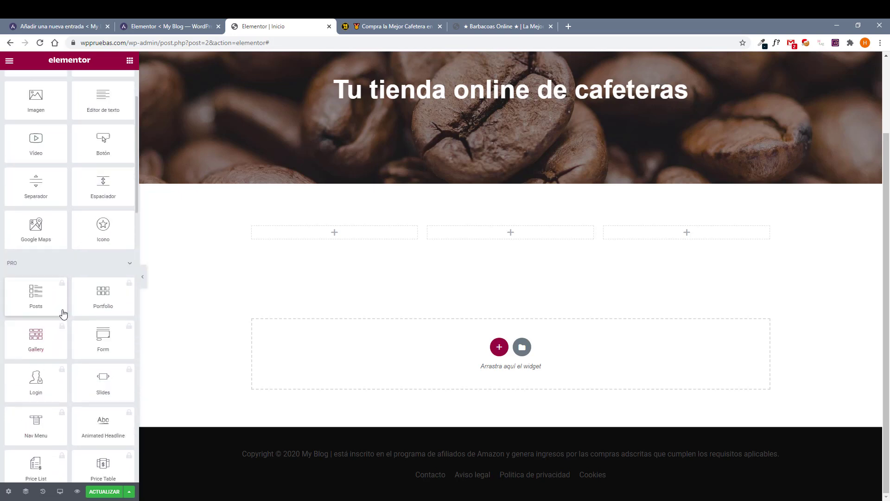
left_click(129, 356)
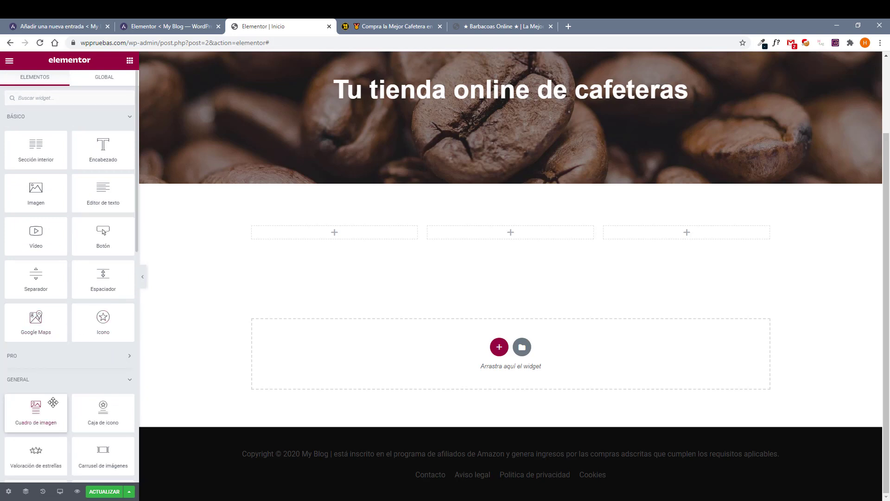
left_click_drag(38, 414, 343, 232)
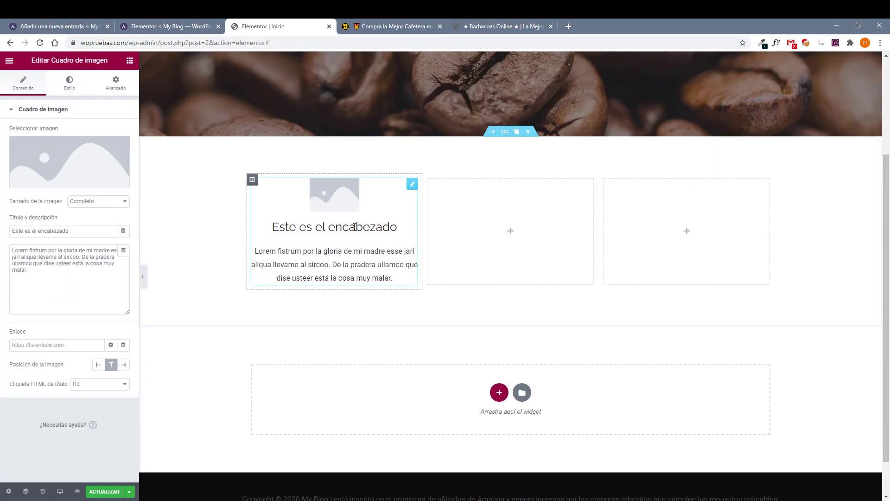
Set the image box's picture to the red coffee machine from the media library, 81T1o-ASMRL._AC_SL1500_.jpg.
left_click(69, 162)
left_click(125, 174)
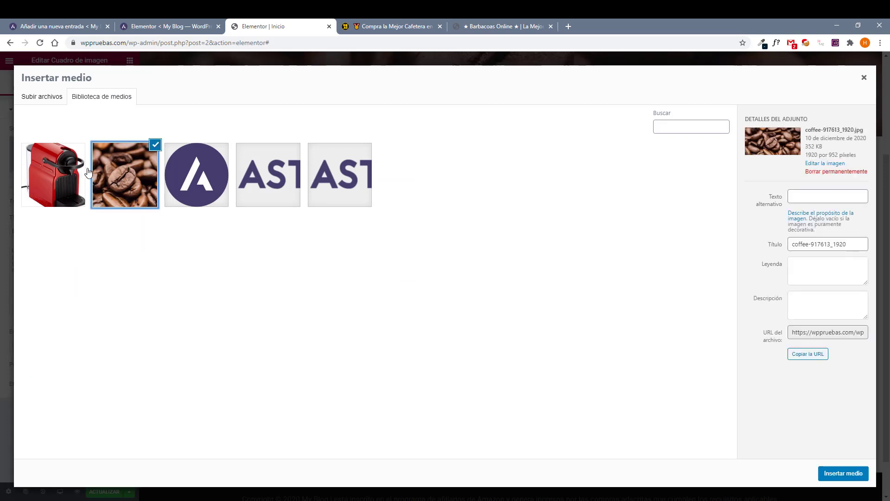
left_click(52, 175)
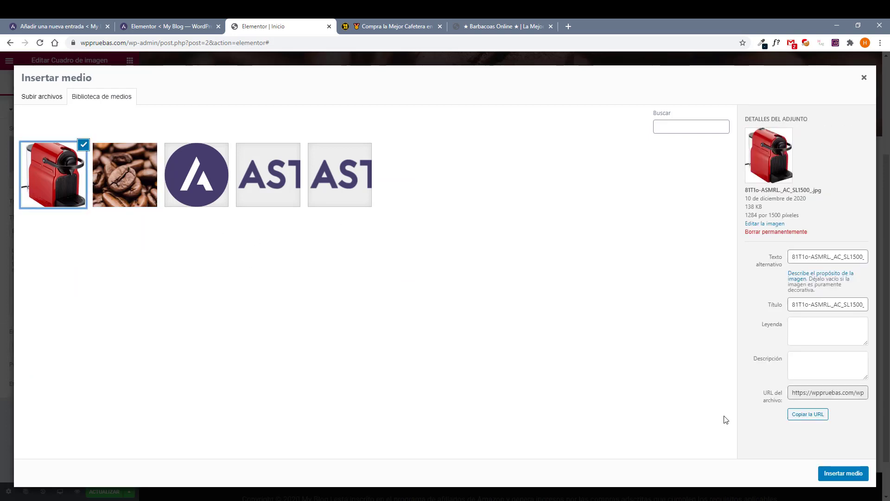
left_click(856, 474)
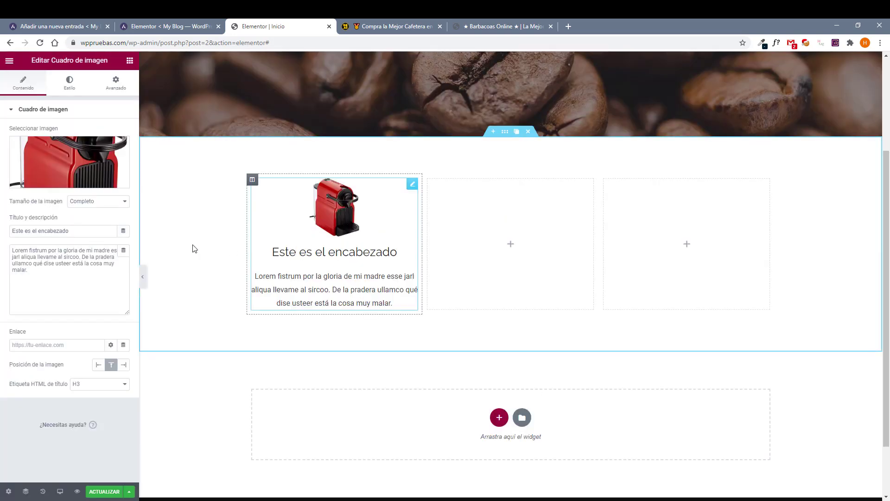
Replace the image box's title with "5 Mejores cafeteras".
left_click_drag(79, 231, 2, 228)
type("5")
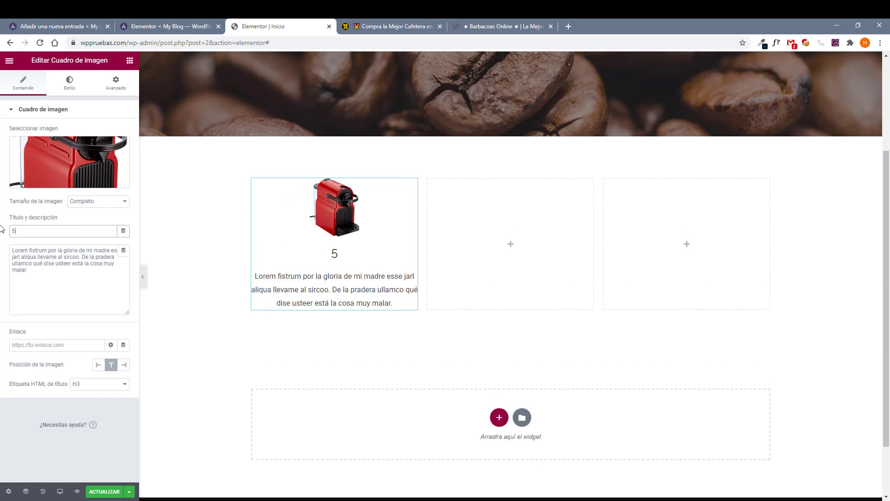
type(" mejores cafeteras")
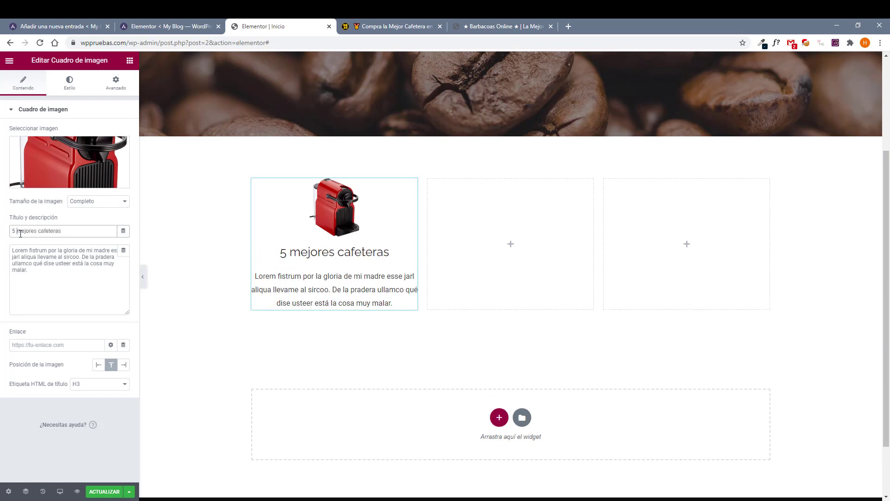
type("M")
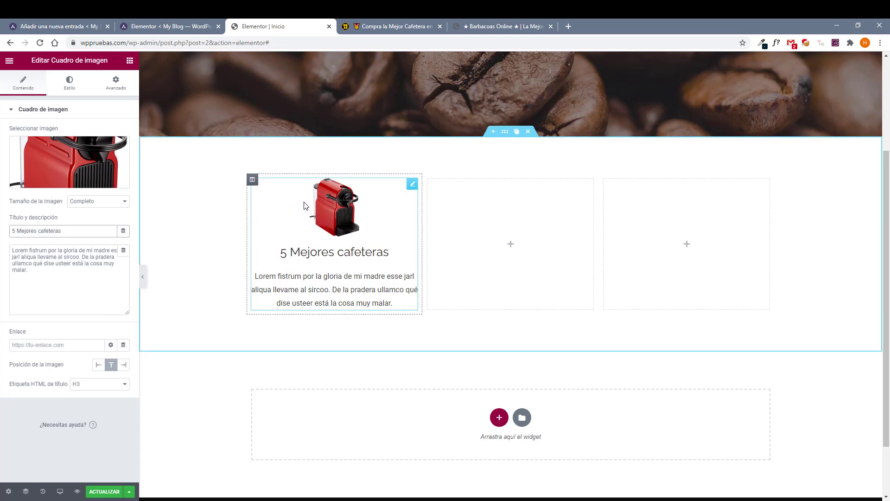
Set the width of the image in the image box to 50%.
left_click(70, 83)
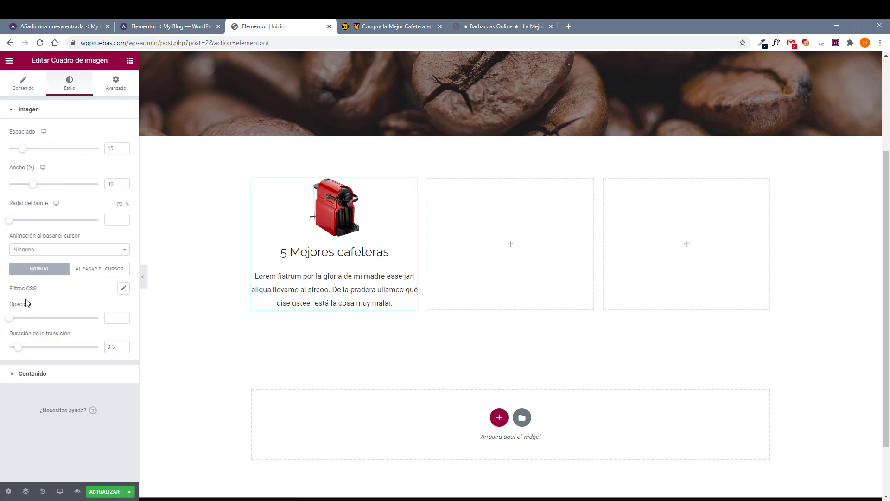
left_click(35, 375)
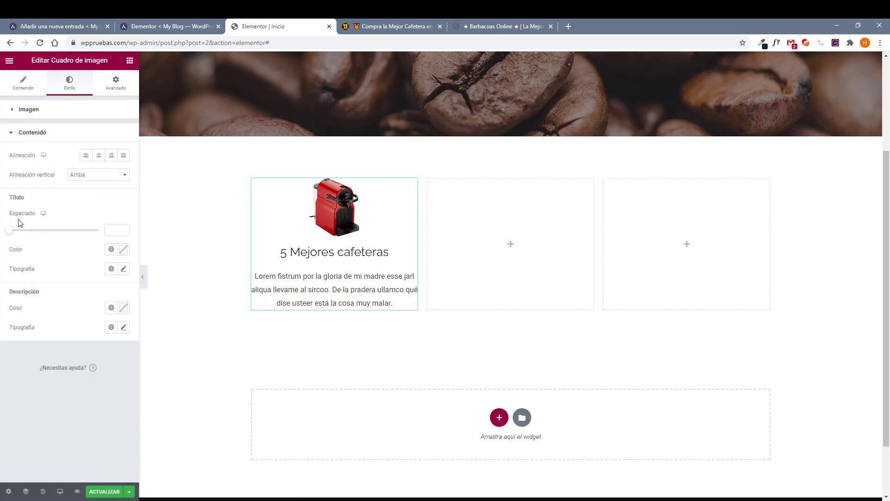
left_click(44, 115)
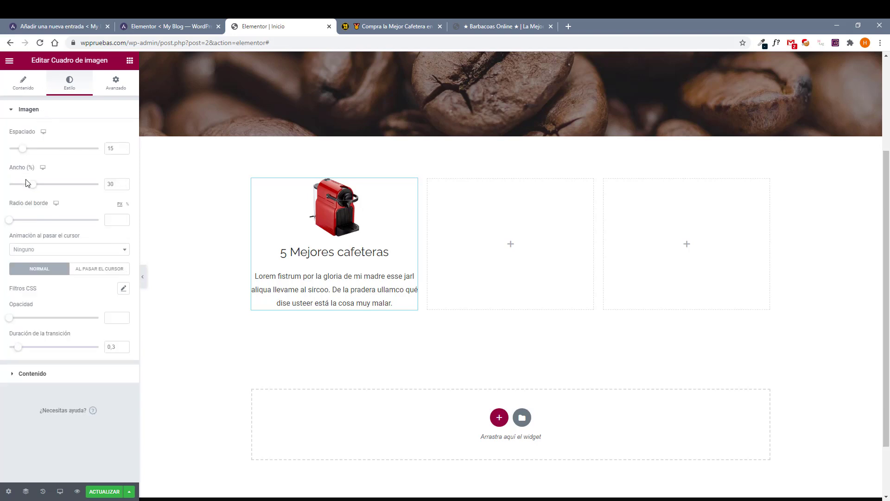
left_click_drag(34, 186, 51, 189)
left_click(124, 183)
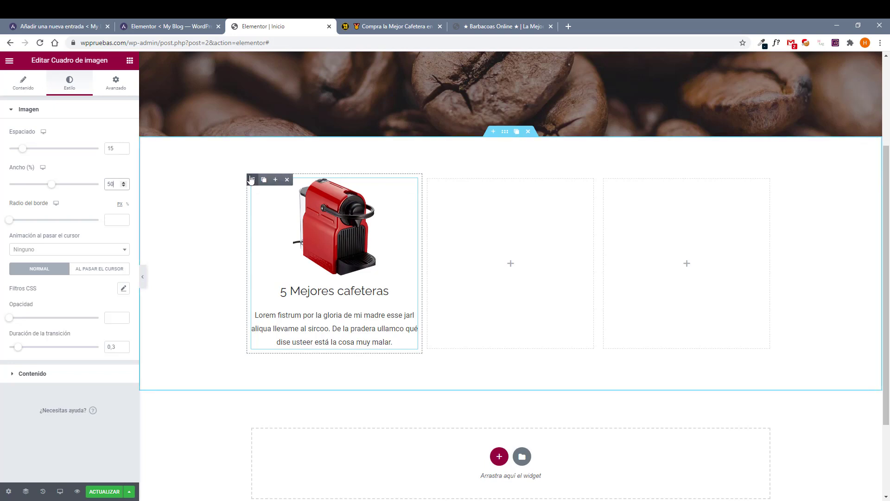
Give the first column a classic background in a light grey colour.
left_click(252, 180)
left_click(69, 86)
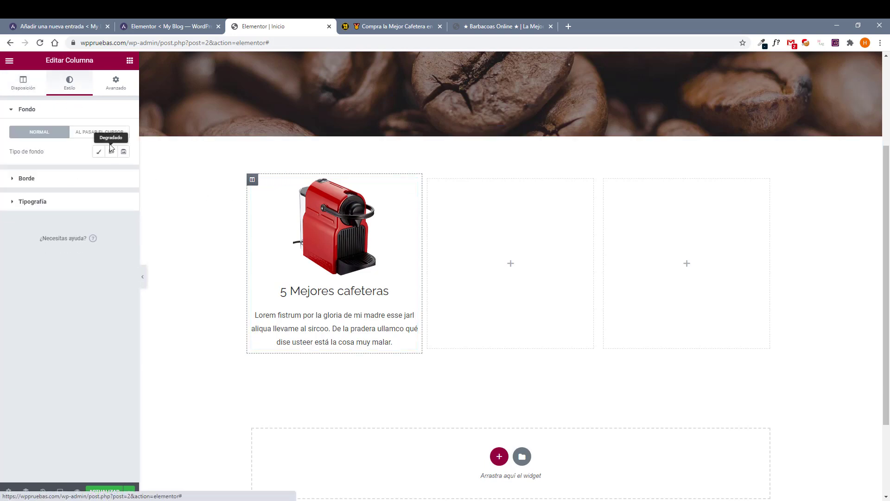
left_click(99, 152)
left_click(123, 171)
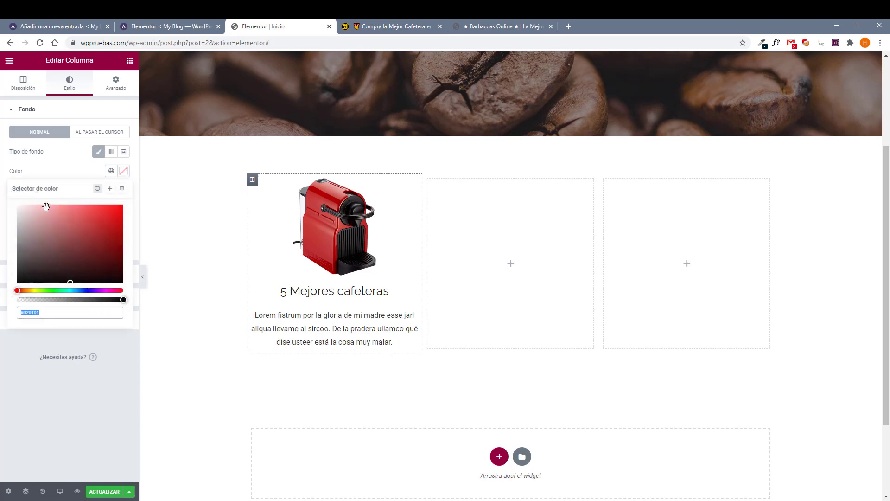
left_click(18, 215)
left_click_drag(13, 221, 10, 214)
Set the first column's padding (Relleno) to 2 em on all four sides.
left_click(116, 83)
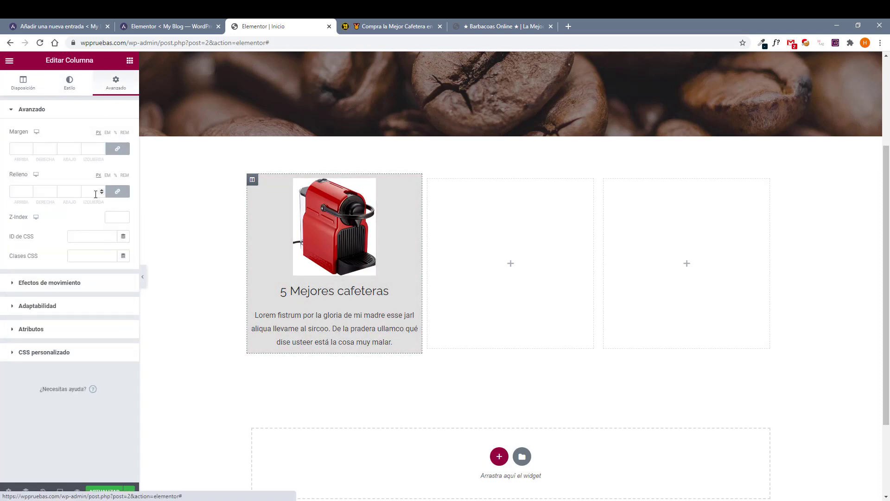
left_click(101, 189)
left_click(102, 189)
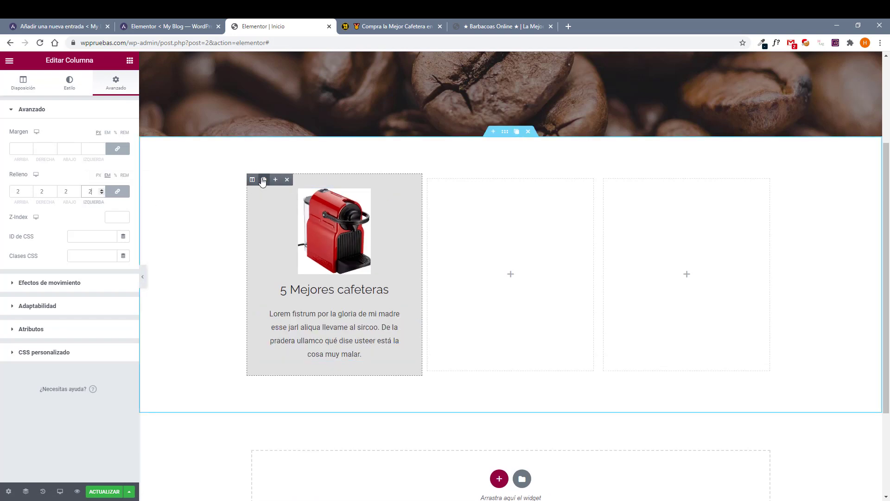
Duplicate the image box column twice and delete the two empty columns, leaving three matching columns.
left_click(264, 179)
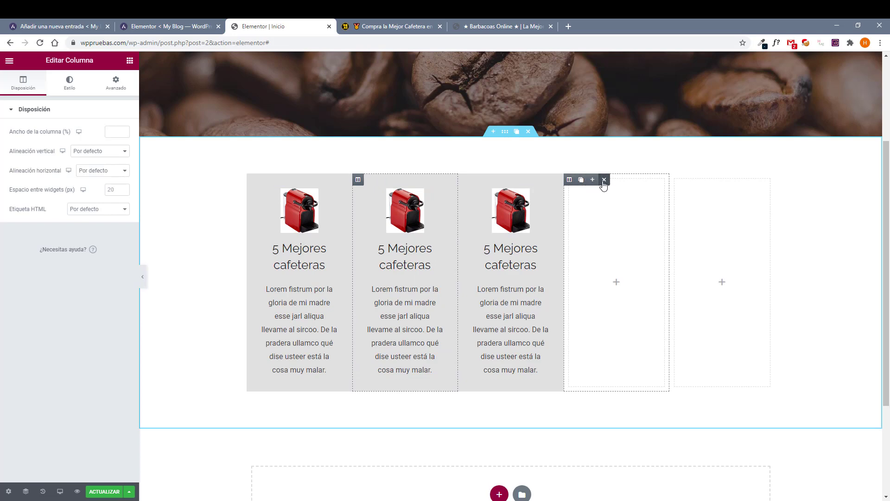
left_click(604, 181)
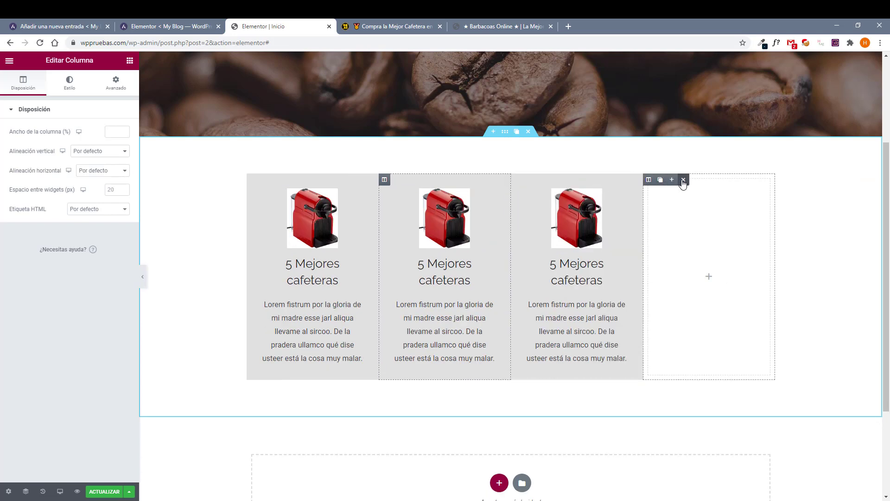
left_click(683, 180)
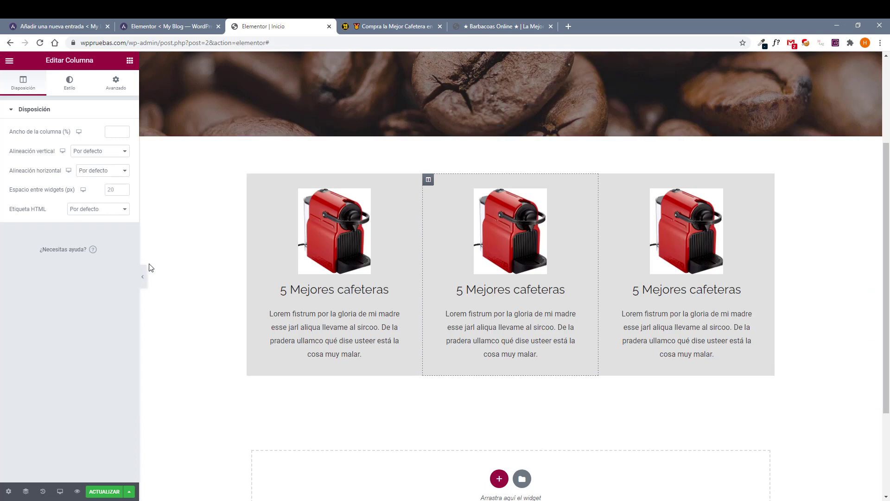
Set the first column's margin to 11 px on all four sides to separate it from its neighbours.
left_click(143, 277)
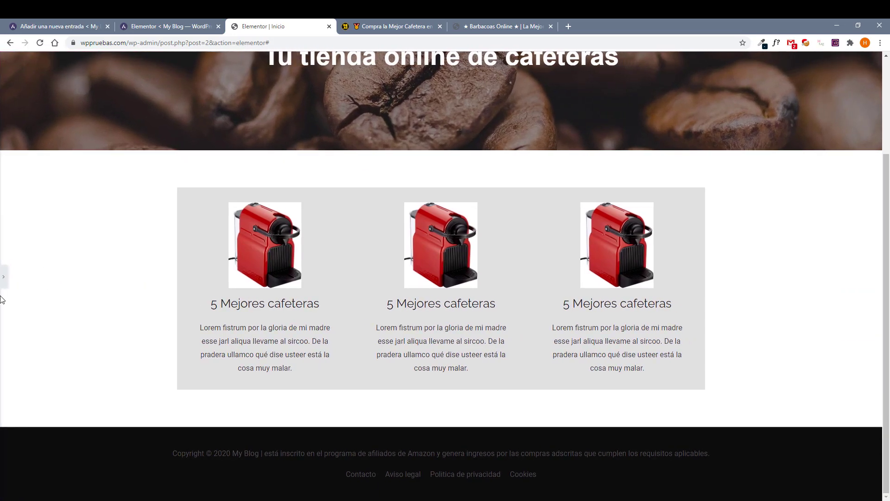
left_click(4, 277)
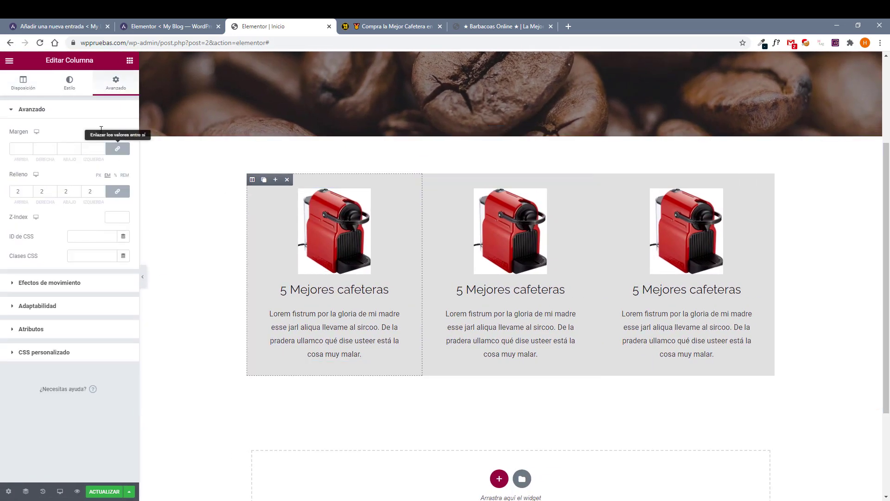
left_click(101, 148)
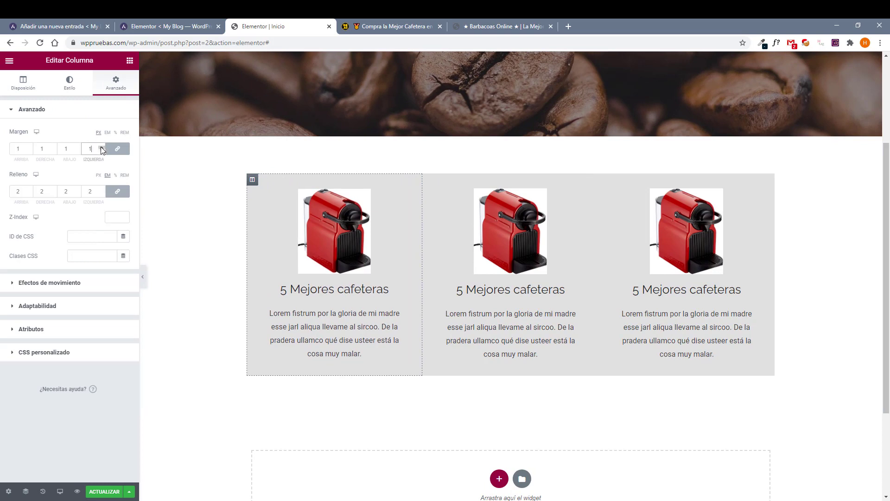
left_click(101, 147)
left_click(101, 147)
left_click(100, 147)
left_click(101, 148)
left_click(101, 148)
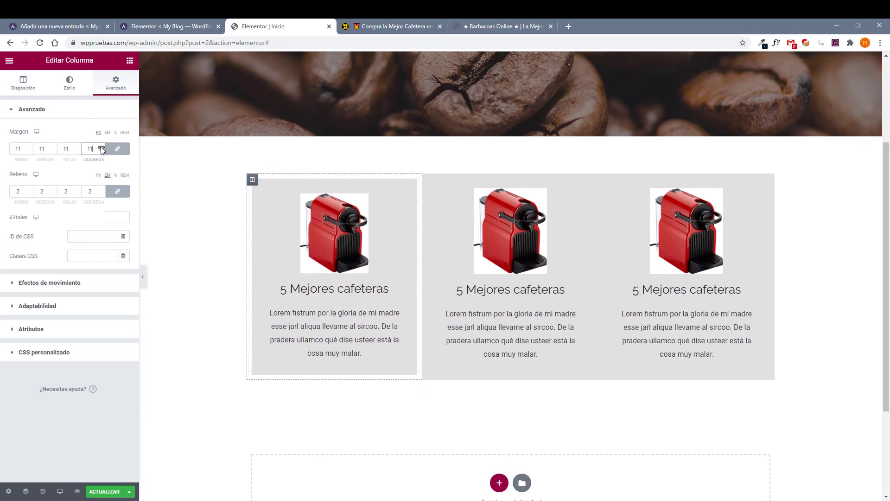
Copy the first column's style onto the second and third columns, and preview the section without the editing panel.
right_click(253, 179)
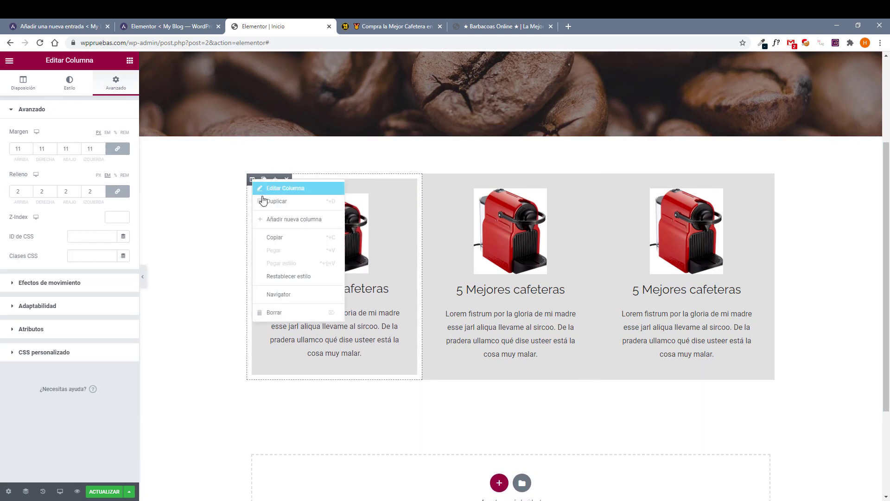
left_click(275, 237)
right_click(428, 180)
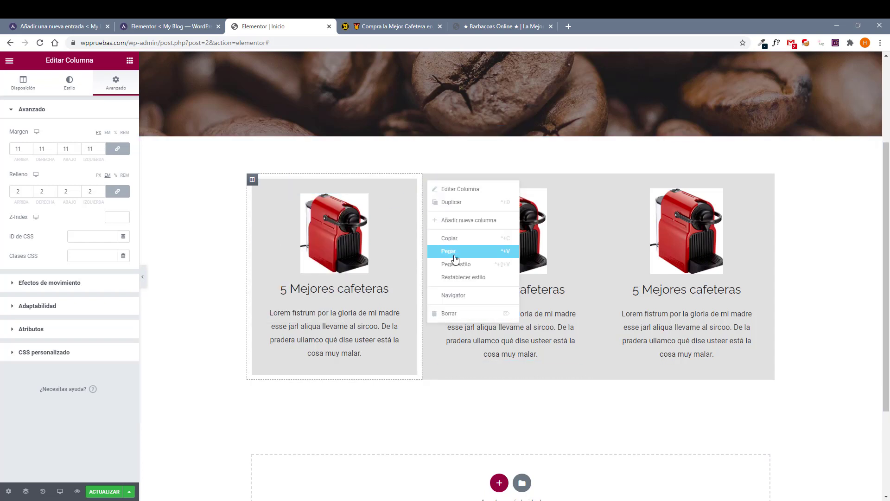
left_click(461, 263)
right_click(604, 180)
left_click(639, 262)
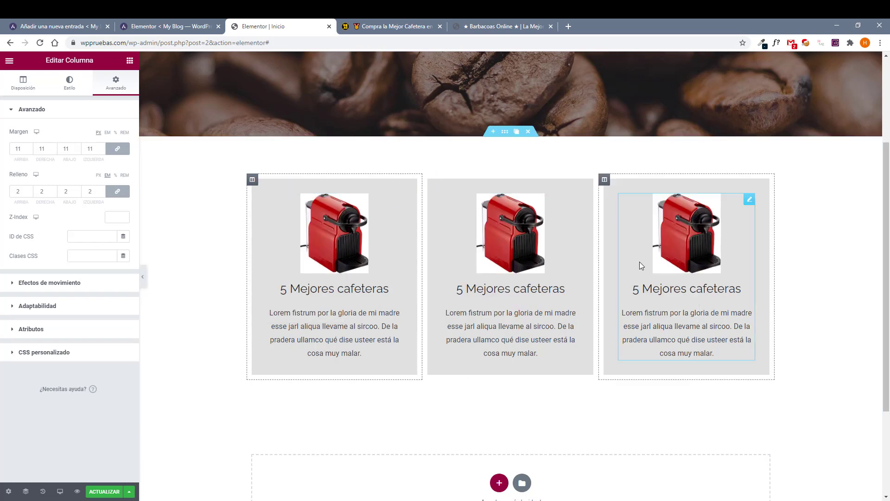
left_click(142, 277)
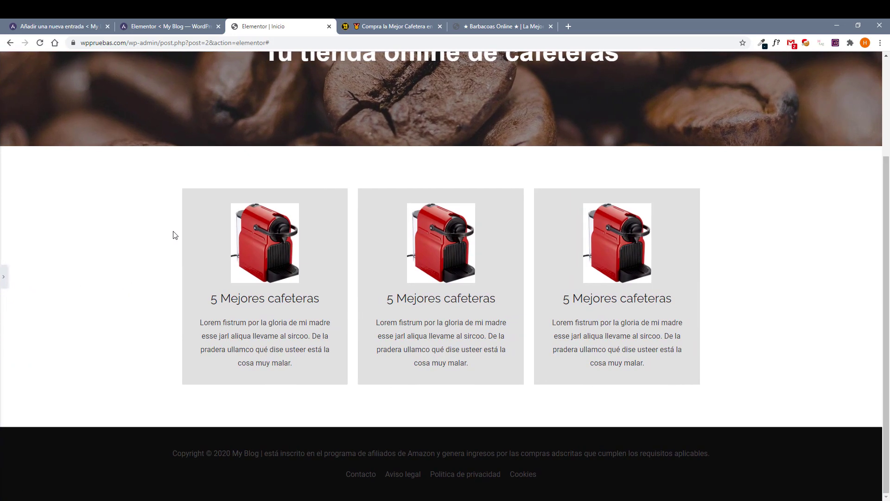
left_click(4, 277)
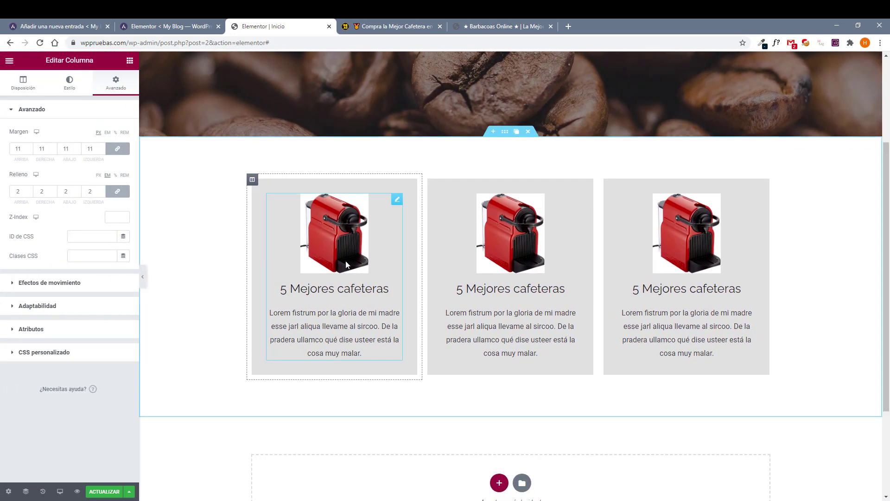
Review the first image box's link options, keep H3 as its title HTML tag, and update the page.
left_click(364, 289)
left_click(23, 83)
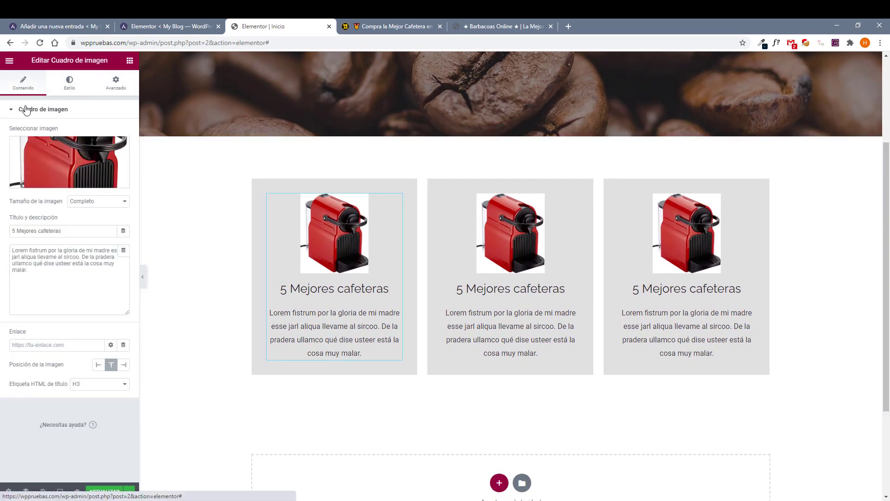
left_click(87, 345)
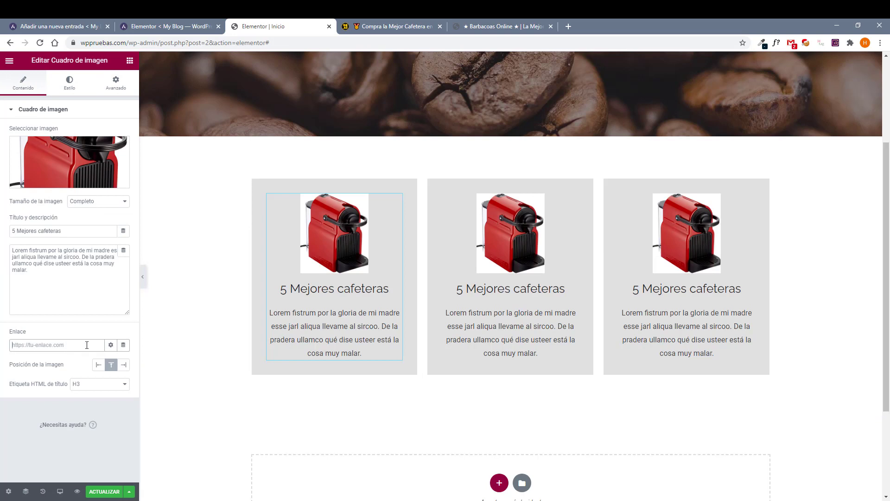
left_click(110, 345)
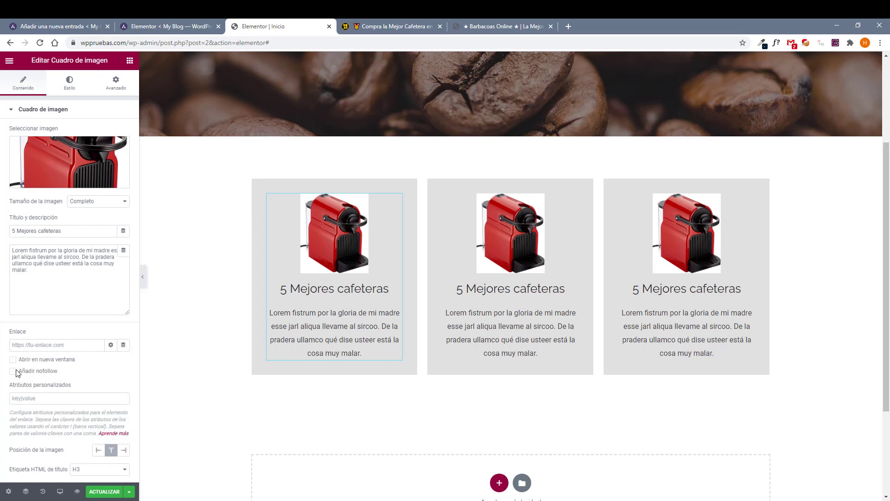
left_click(111, 345)
left_click(81, 384)
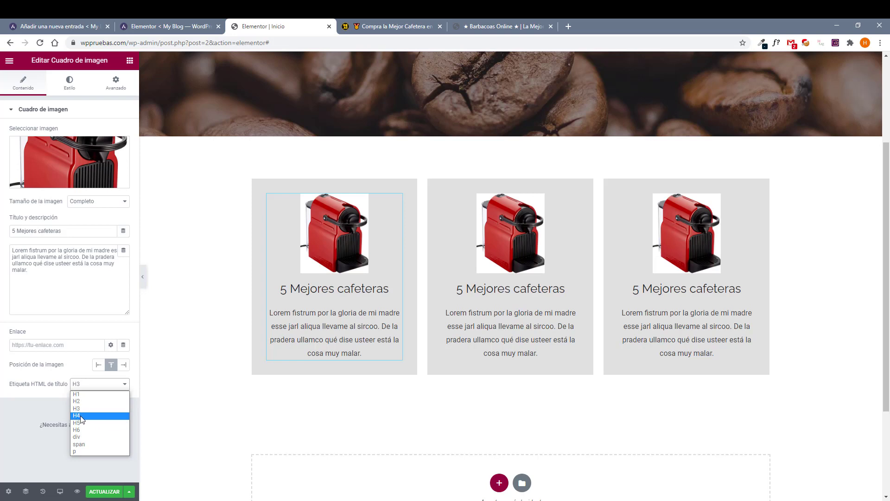
left_click(78, 408)
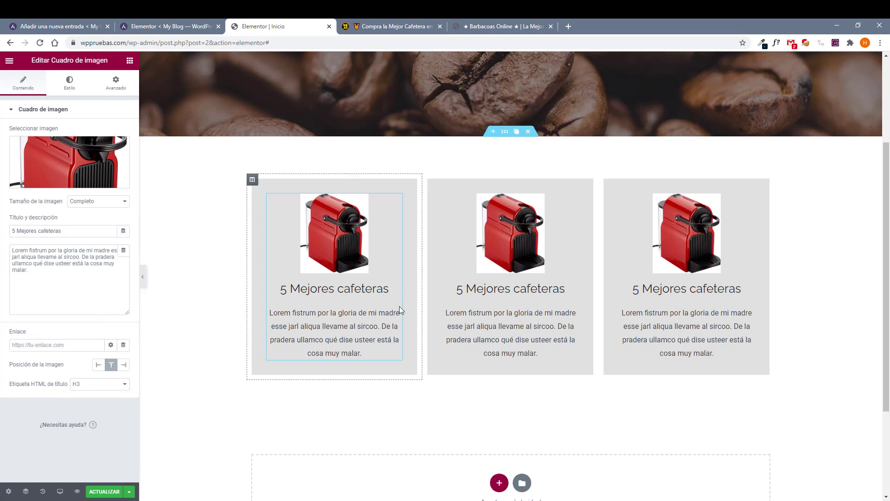
scroll(341, 340, "down", 3)
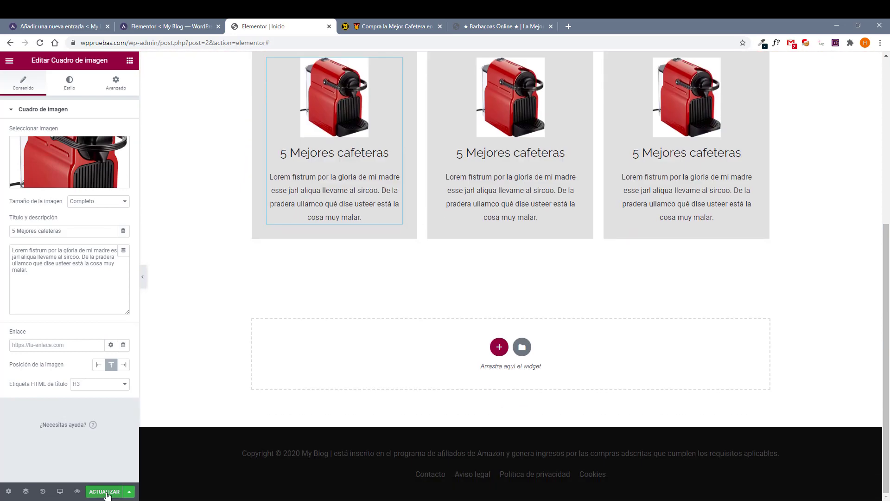
left_click(106, 494)
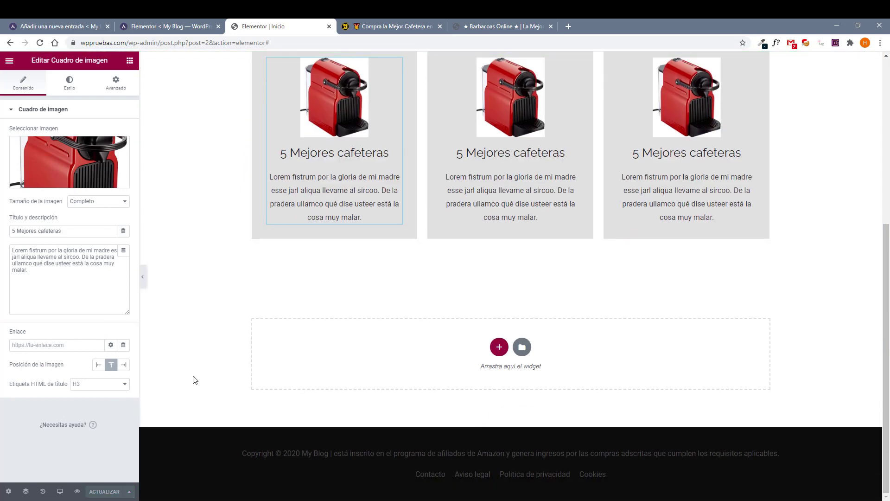
Compare the miCafeteraExpress reference home page with the Inicio page's hero, image boxes and footer.
left_click(381, 26)
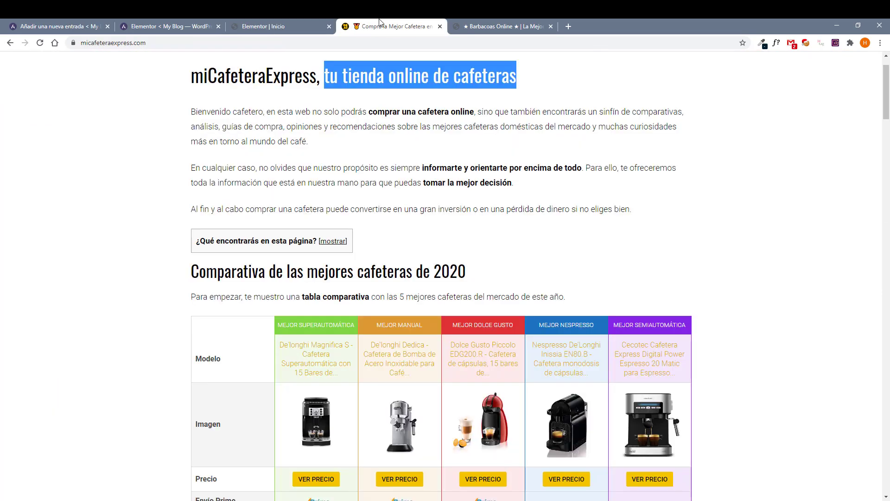
scroll(334, 253, "up", 1)
left_click(356, 149)
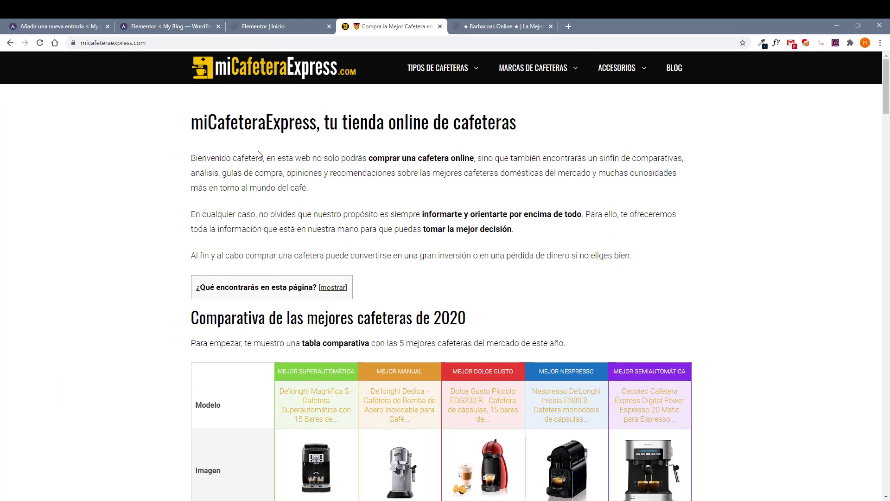
left_click(297, 26)
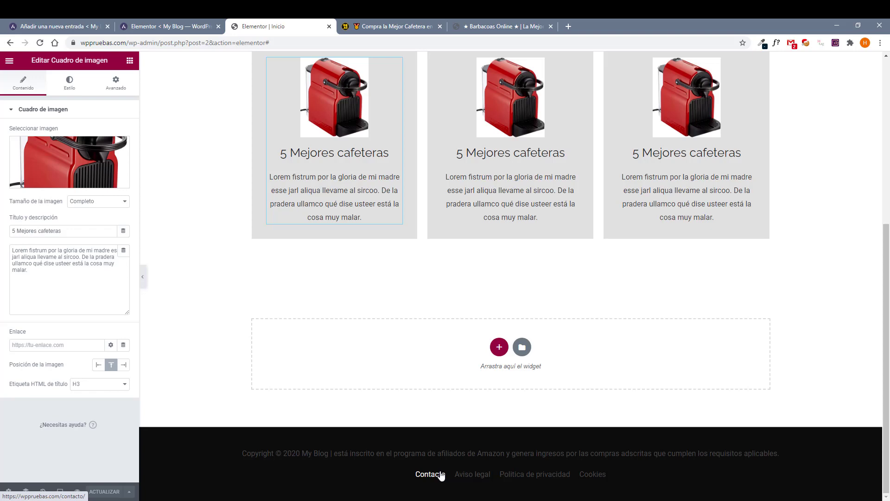
scroll(487, 394, "up", 6)
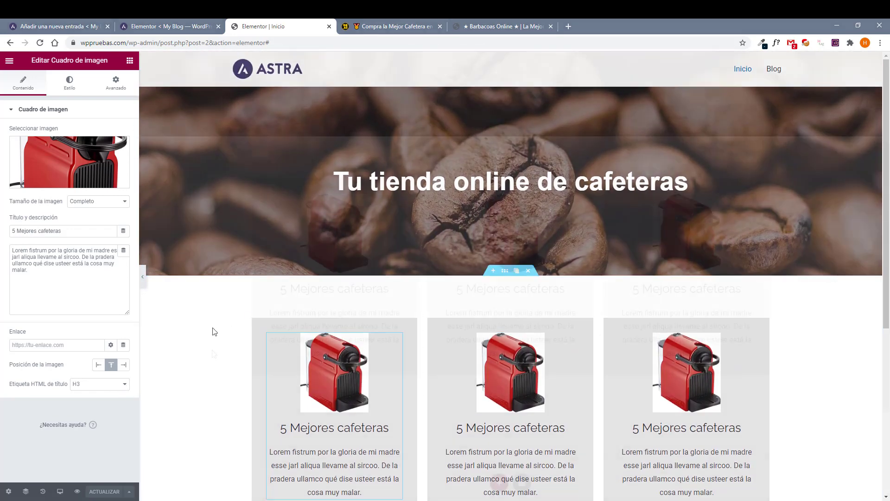
scroll(212, 343, "down", 3)
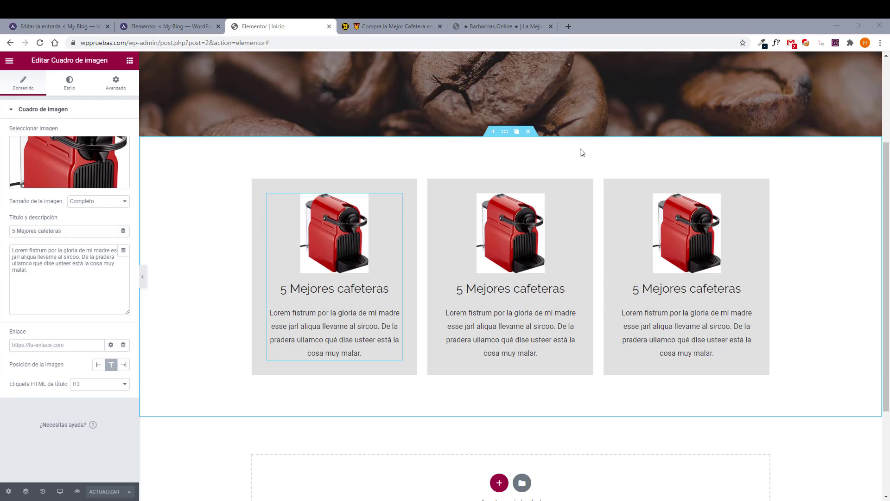
Open the live site in a new tab and examine the post listing on its Blog page.
left_click(169, 26)
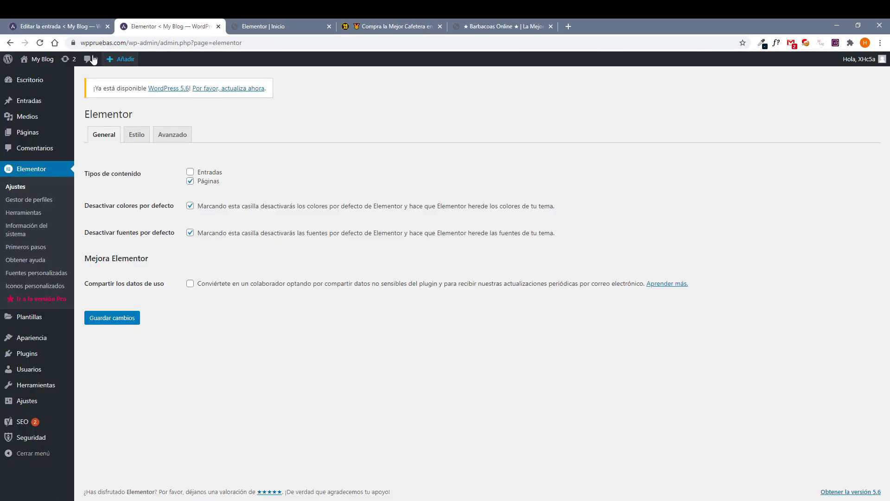
middle_click(38, 77)
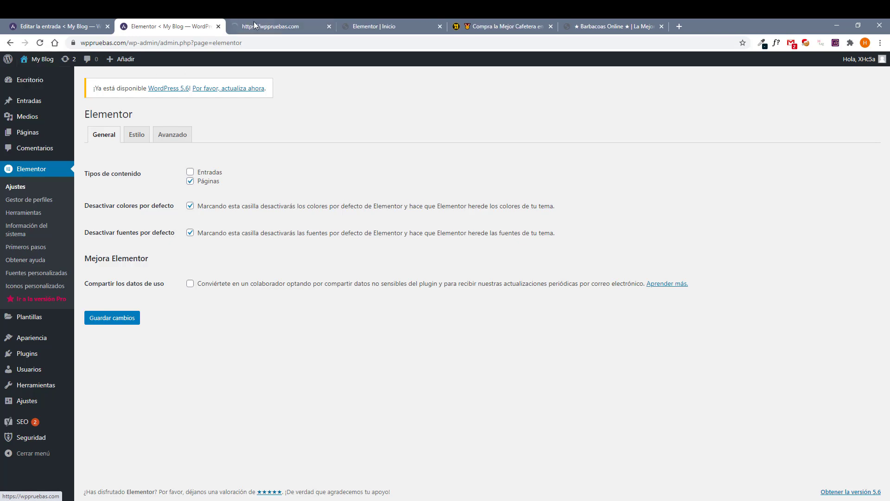
left_click(255, 26)
left_click(706, 86)
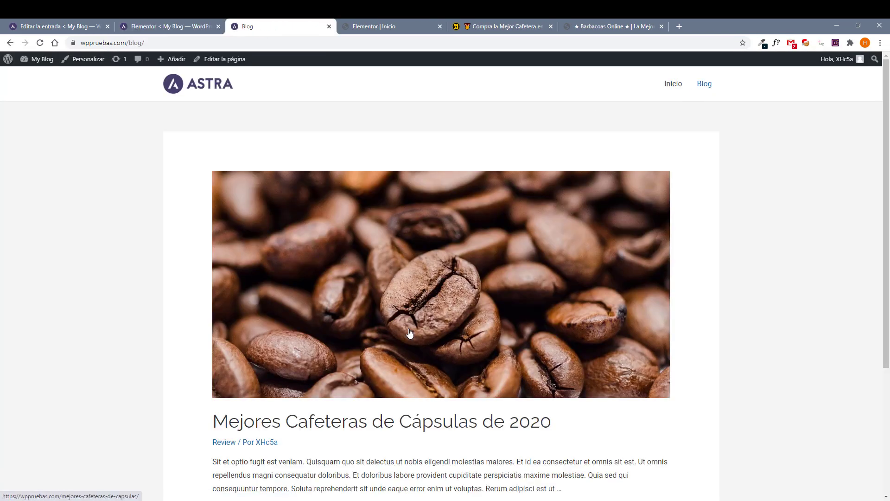
scroll(295, 328, "down", 2)
scroll(427, 230, "up", 4)
Customize the Blog / Archivo layout with a personalised content width (Ancho personalizado) of 950.
left_click(88, 61)
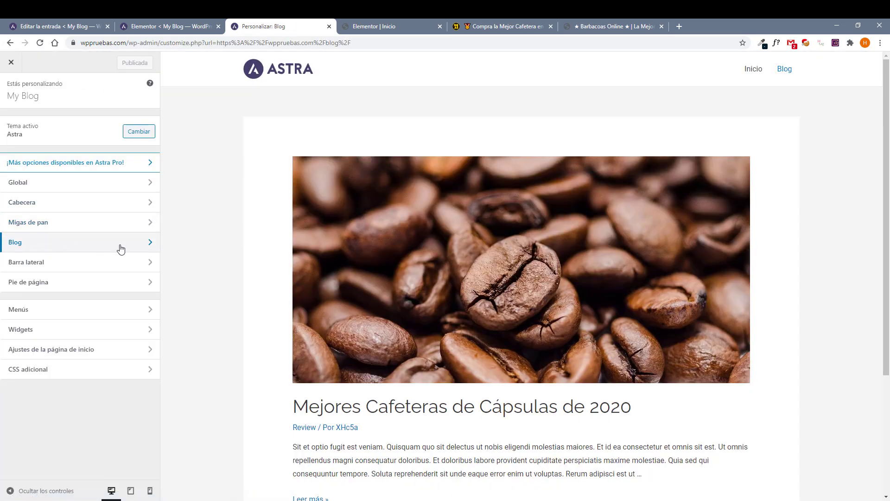
left_click(120, 247)
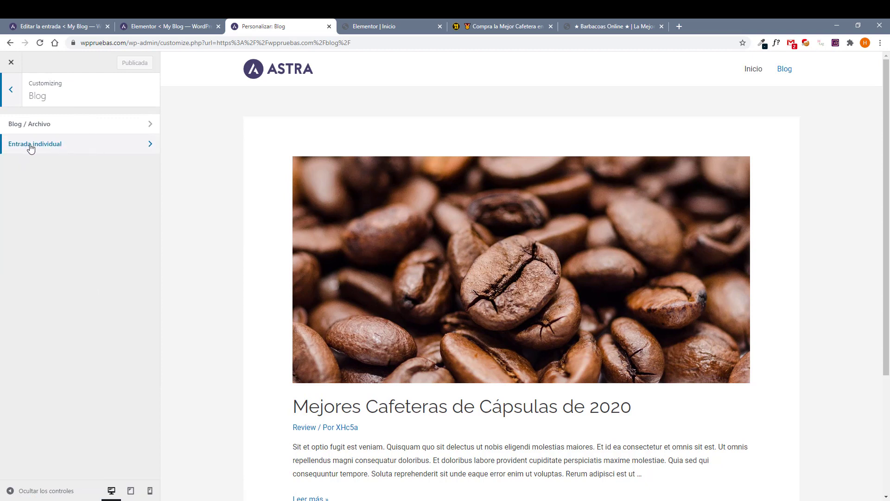
left_click(82, 126)
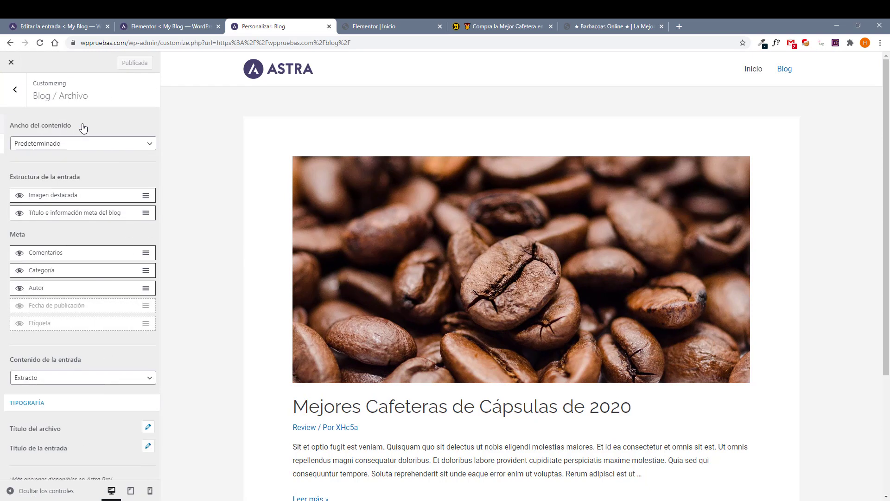
left_click(72, 144)
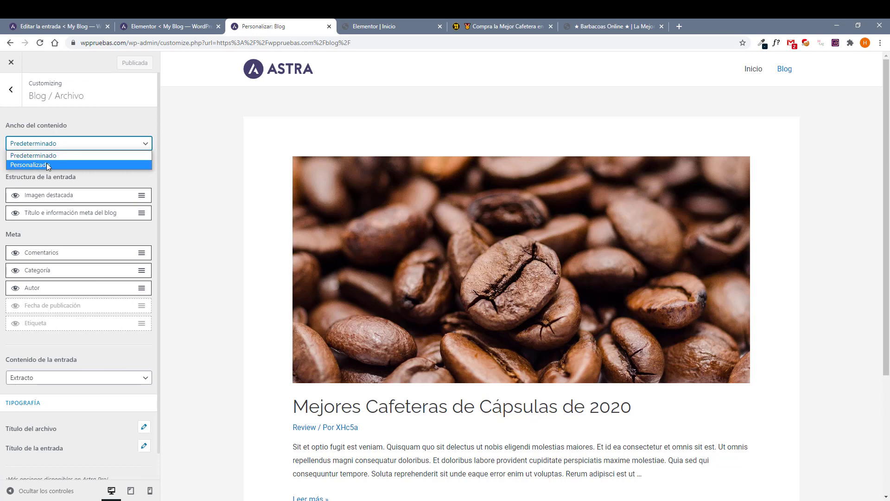
left_click(47, 164)
left_click(136, 180)
double_click(136, 180)
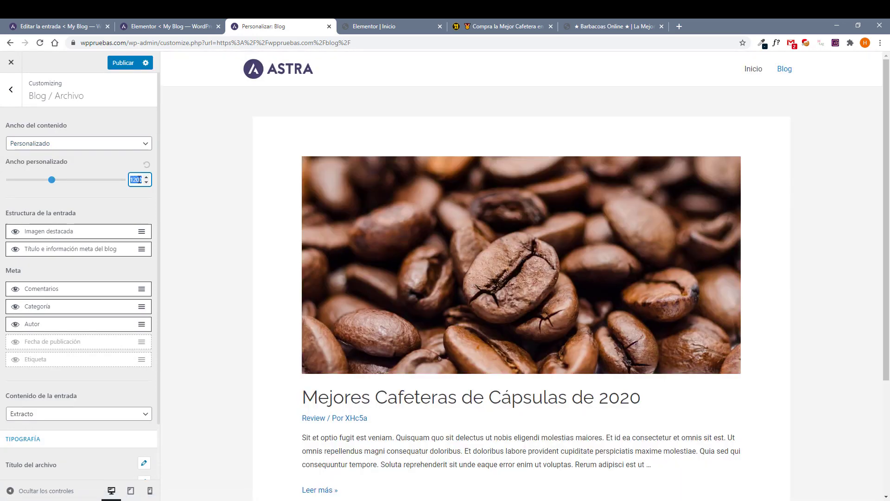
type("950")
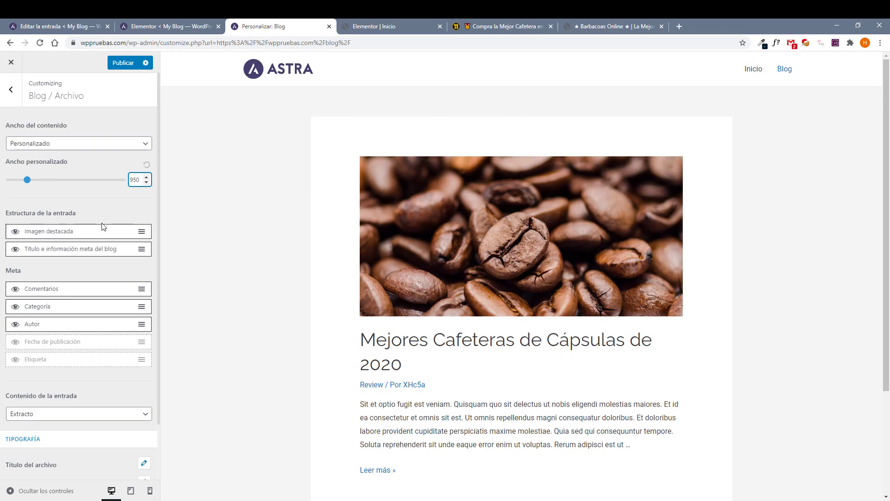
Hide the author, category and comments meta in the blog archive, publish the changes and leave the customizer.
left_click(15, 325)
left_click(15, 307)
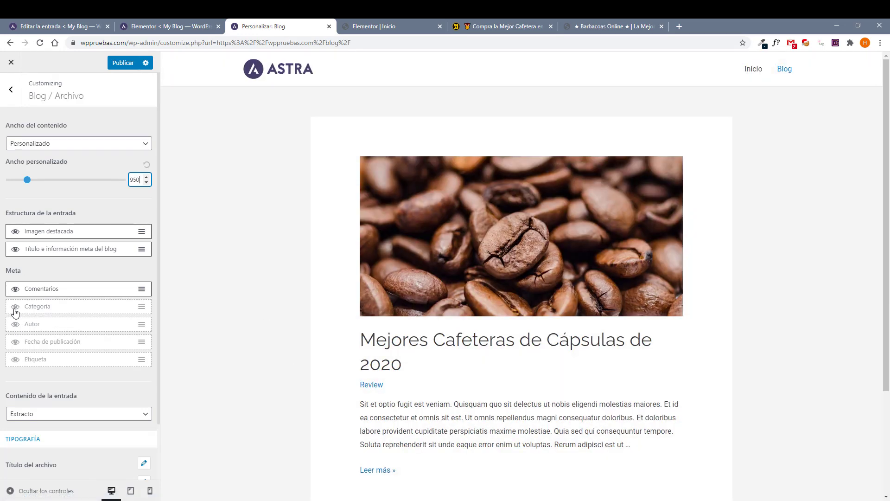
left_click(17, 289)
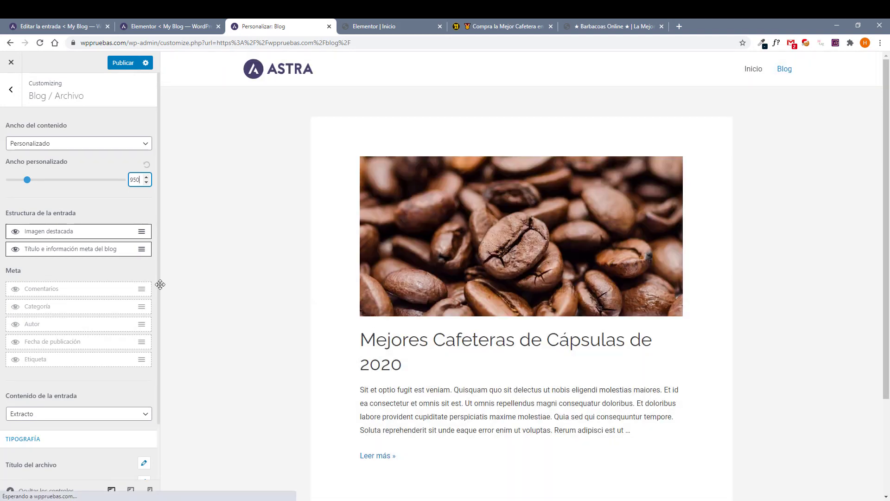
scroll(487, 342, "down", 3)
scroll(384, 332, "up", 3)
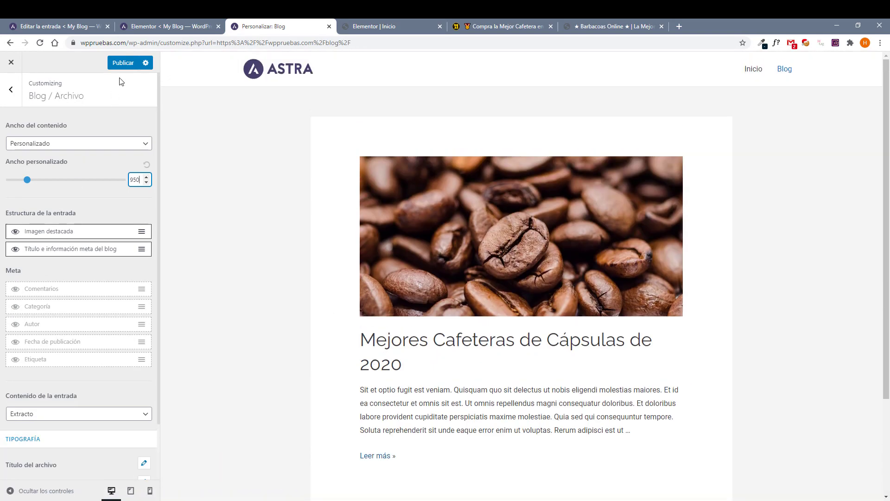
left_click(123, 63)
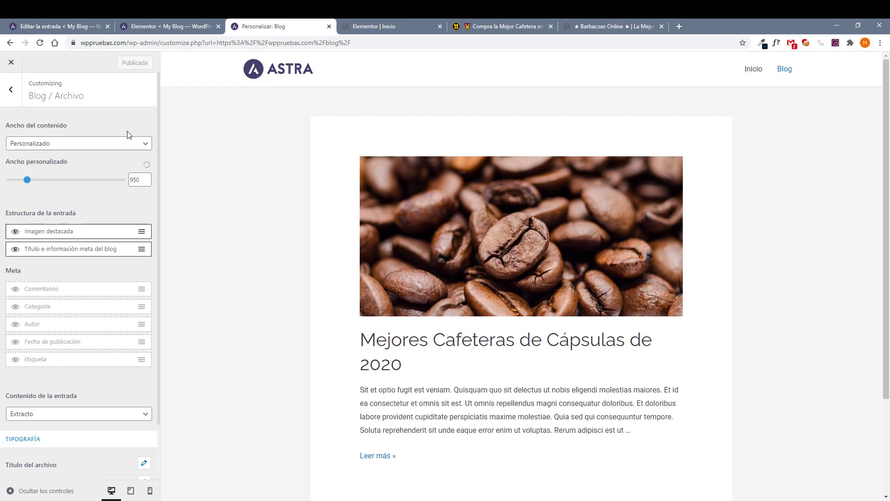
left_click(11, 62)
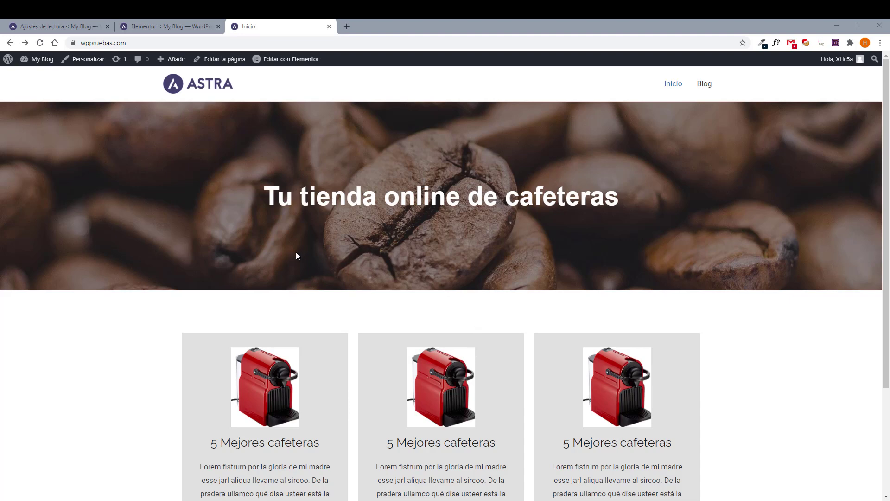
Switch to the WordPress reading settings page (Ajustes de lectura).
left_click(57, 25)
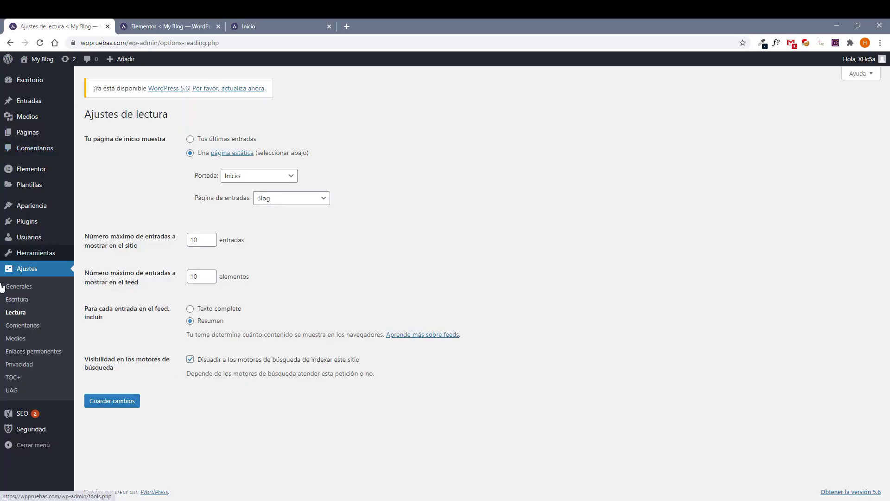